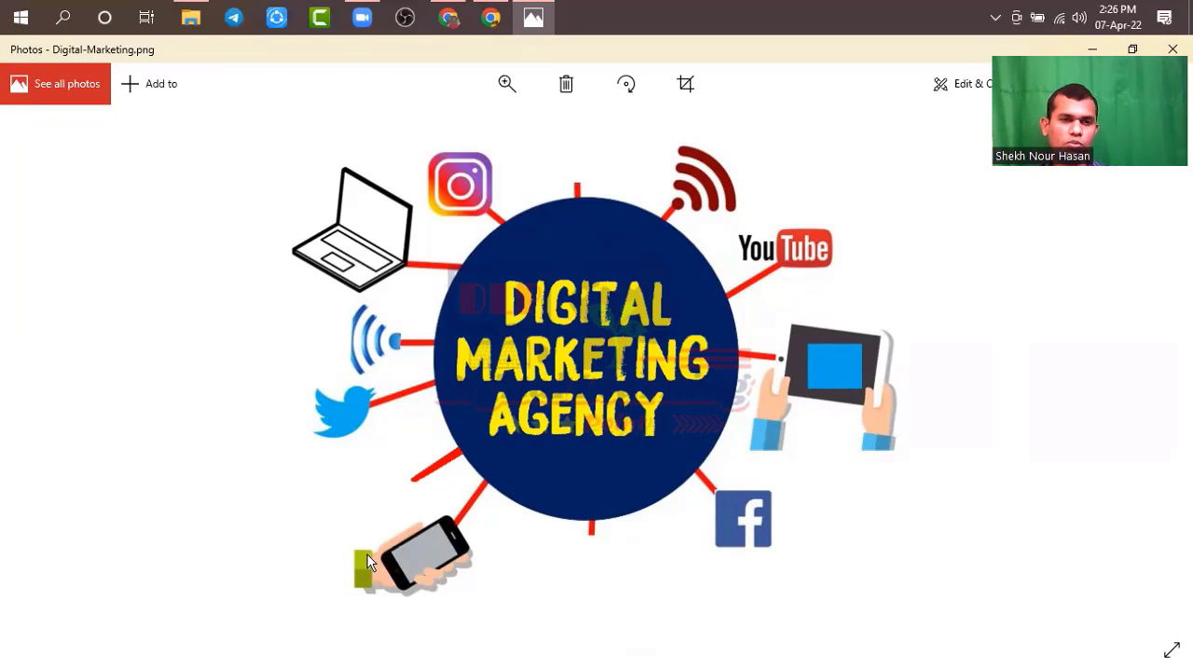
# Review the Canva home page in Chrome and Digital-Marketing.png in Photos, and bring up the 03 Class Topic notes in Dynalist.
pyautogui.click(497, 17)
pyautogui.click(504, 49)
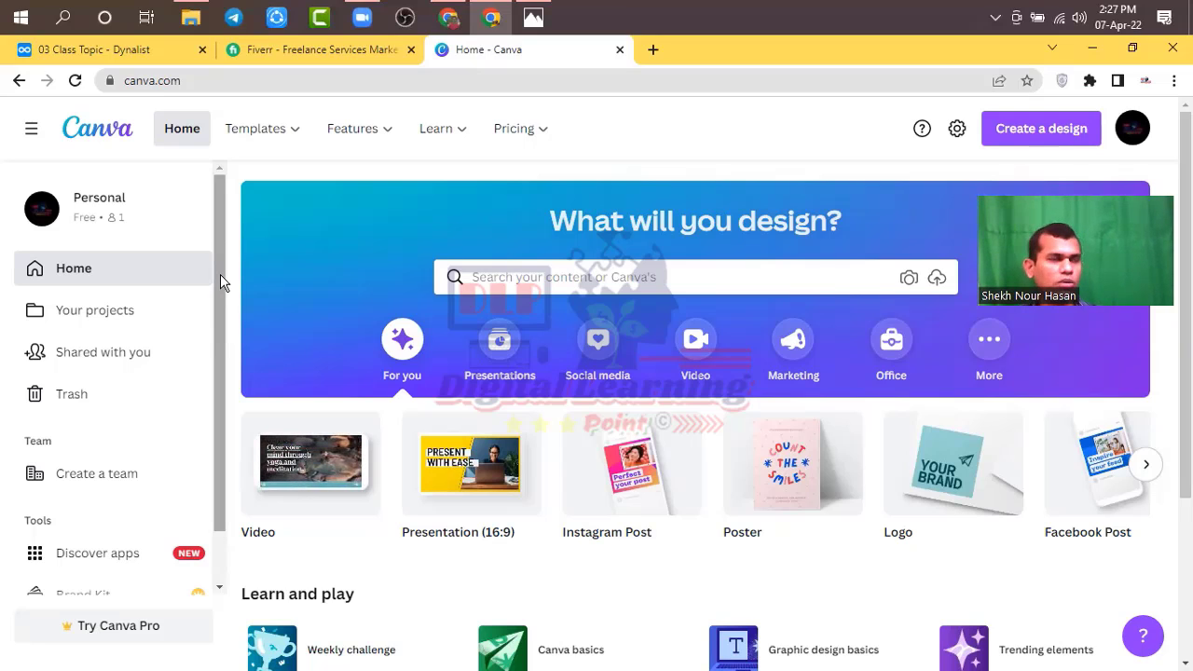
pyautogui.click(533, 19)
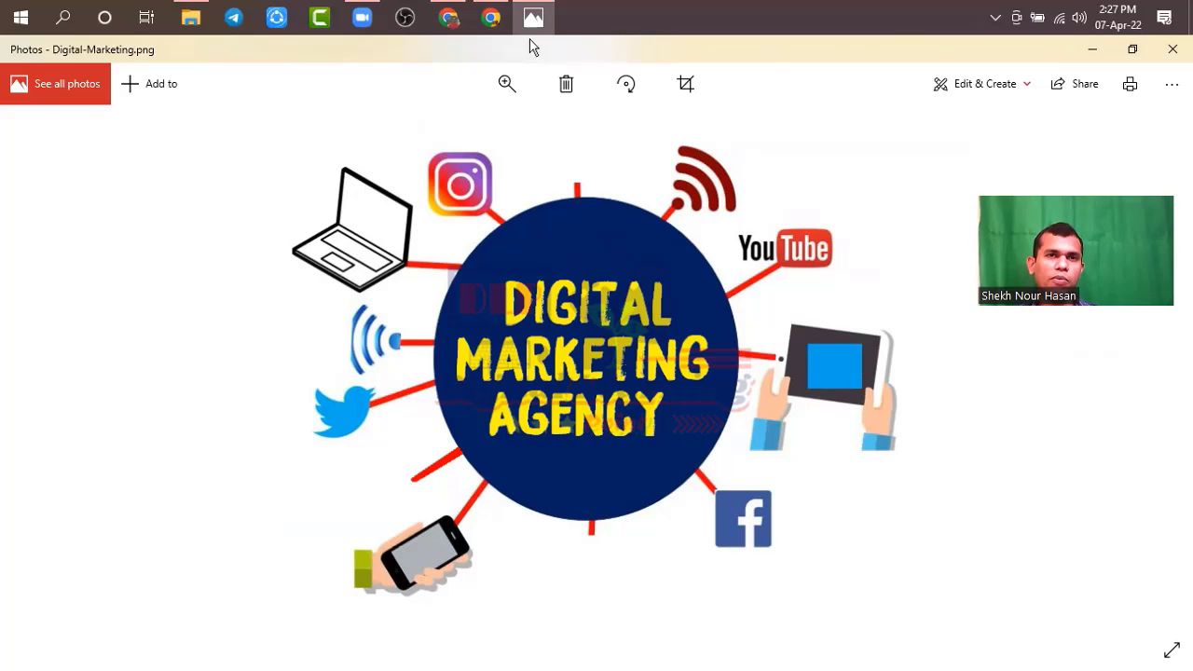
pyautogui.click(492, 16)
pyautogui.click(134, 49)
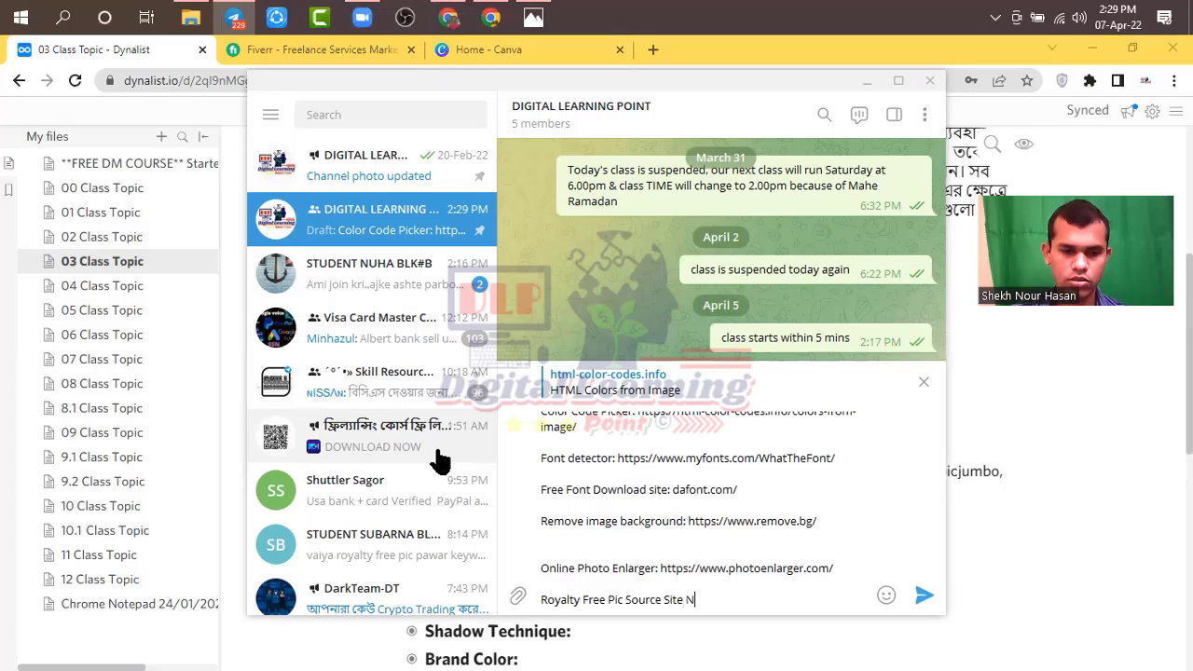
# Complete the Telegram message with "Royalty Free Pic Source Site Name: freepik, unsplash, pinterest, gratisography, morguefile, stockvault, pexels, picjumbo, pikwizard, rawpixel, reshot" and send it.
pyautogui.write('ame:')
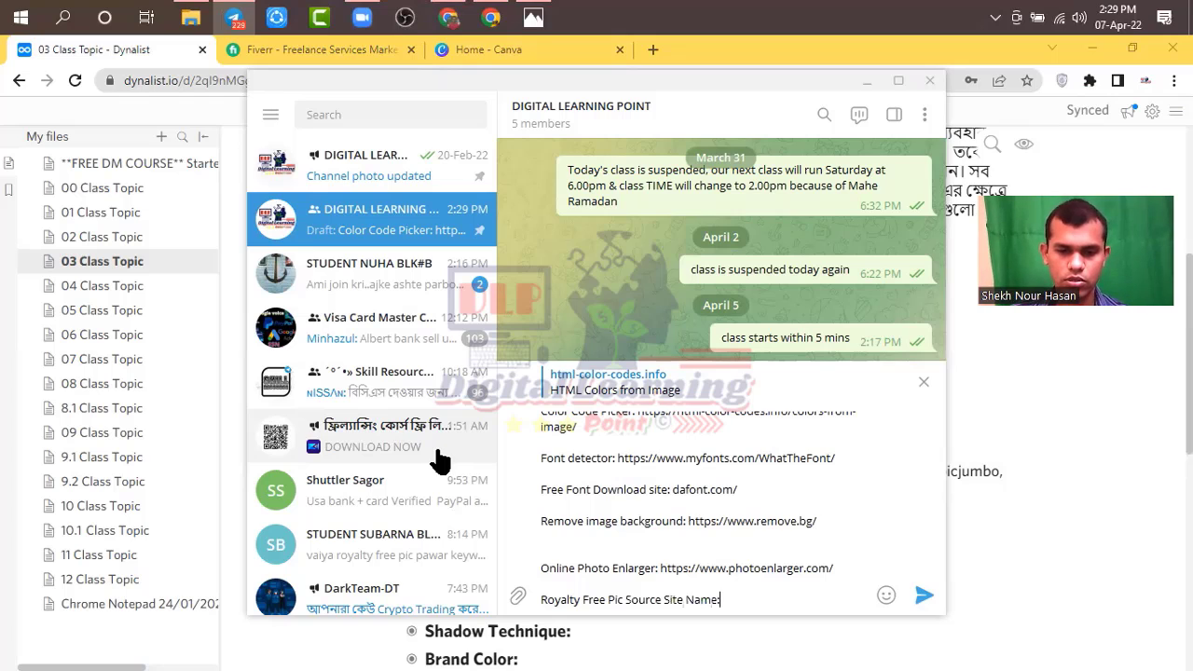
pyautogui.write(': freepik, unsplash, pinterest, gratisography, morguefile, stockvault, pexels, picjumbo, pikwizard, rawpixel, reshot')
pyautogui.press('Return')
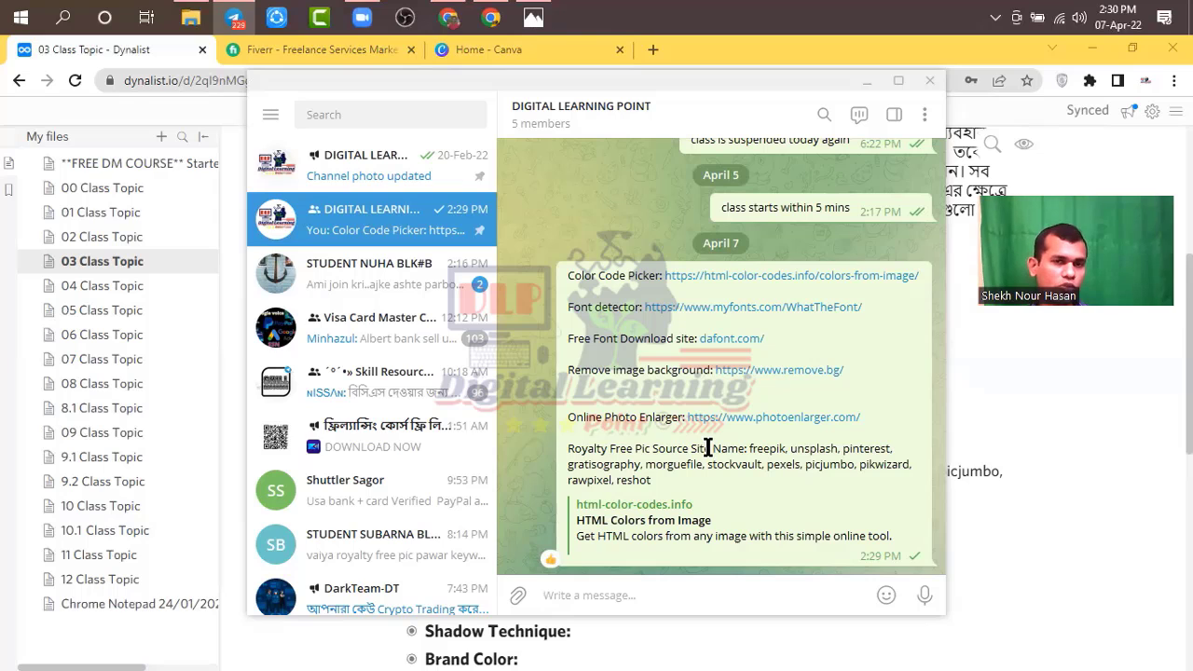
# Switch to Chrome, search Google Images for "digital marketing" in a new tab and show the image filter options.
pyautogui.click(491, 17)
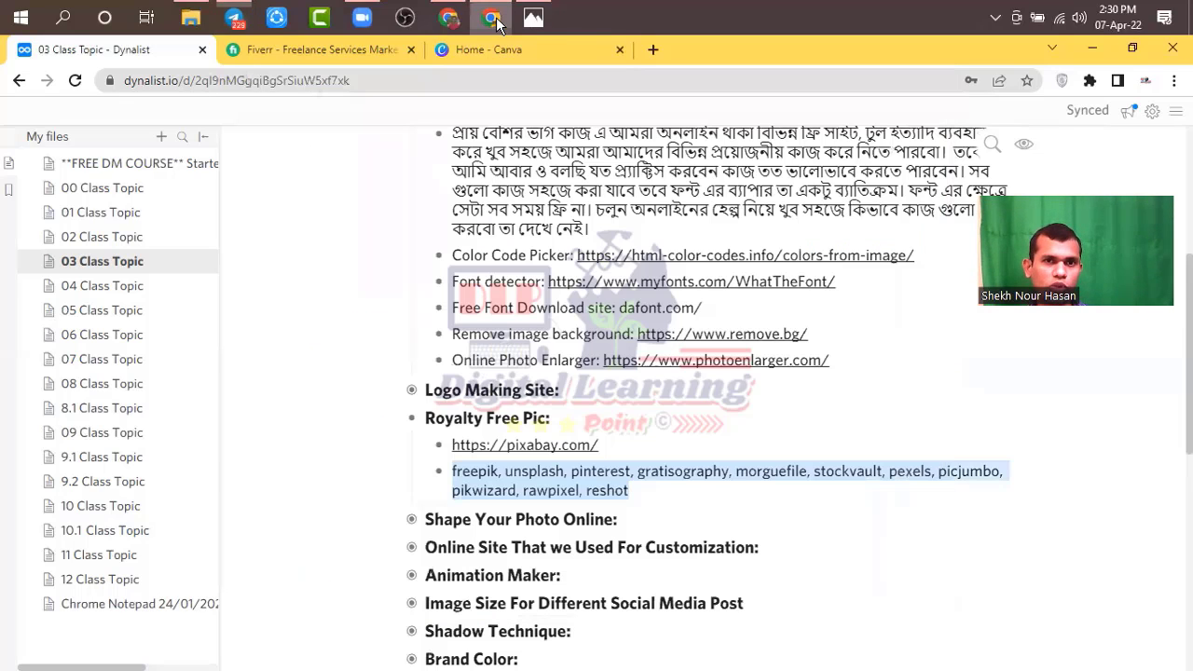
pyautogui.click(652, 50)
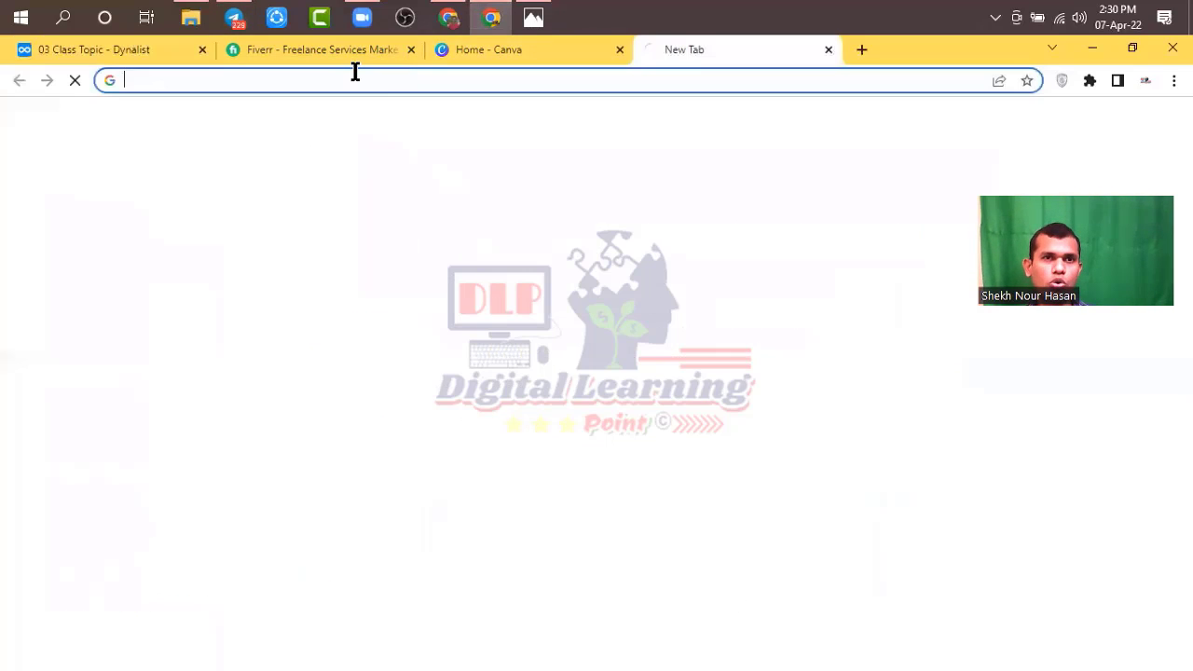
pyautogui.write('digit')
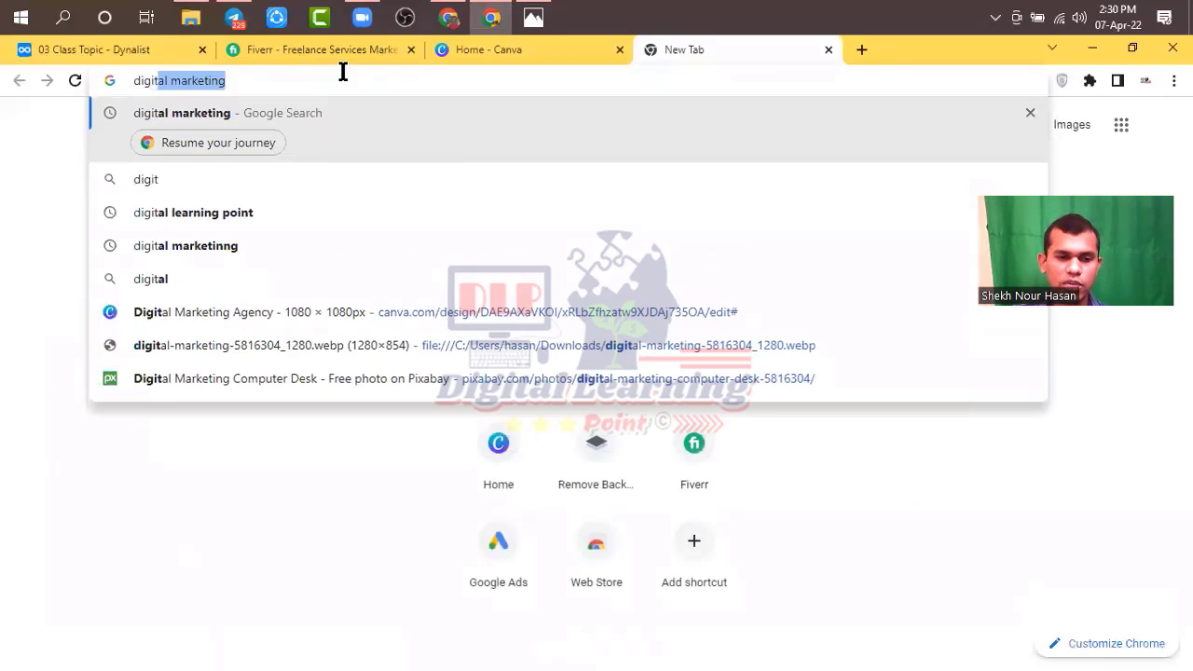
pyautogui.write('al marketi')
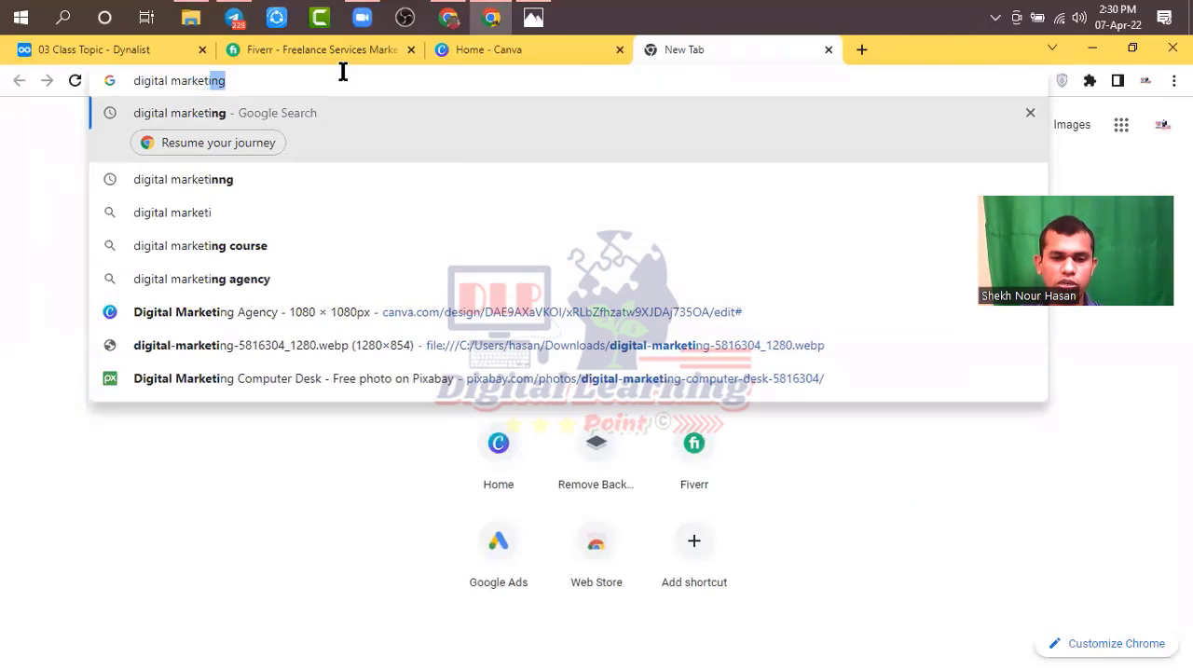
pyautogui.press('Return')
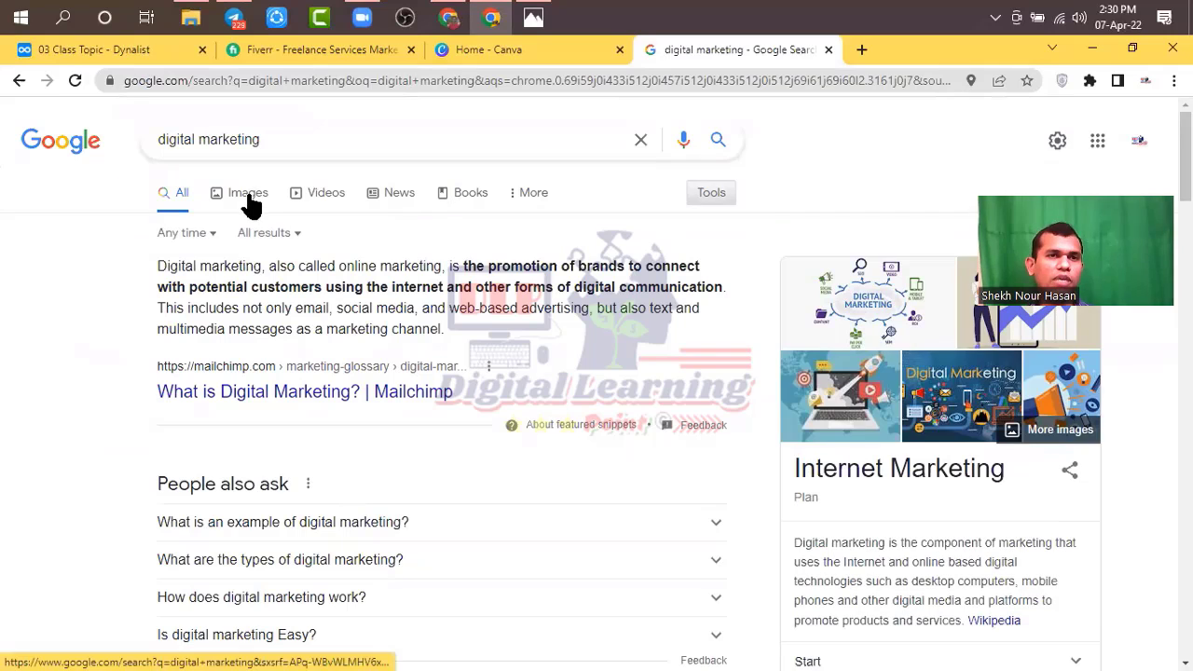
pyautogui.click(250, 203)
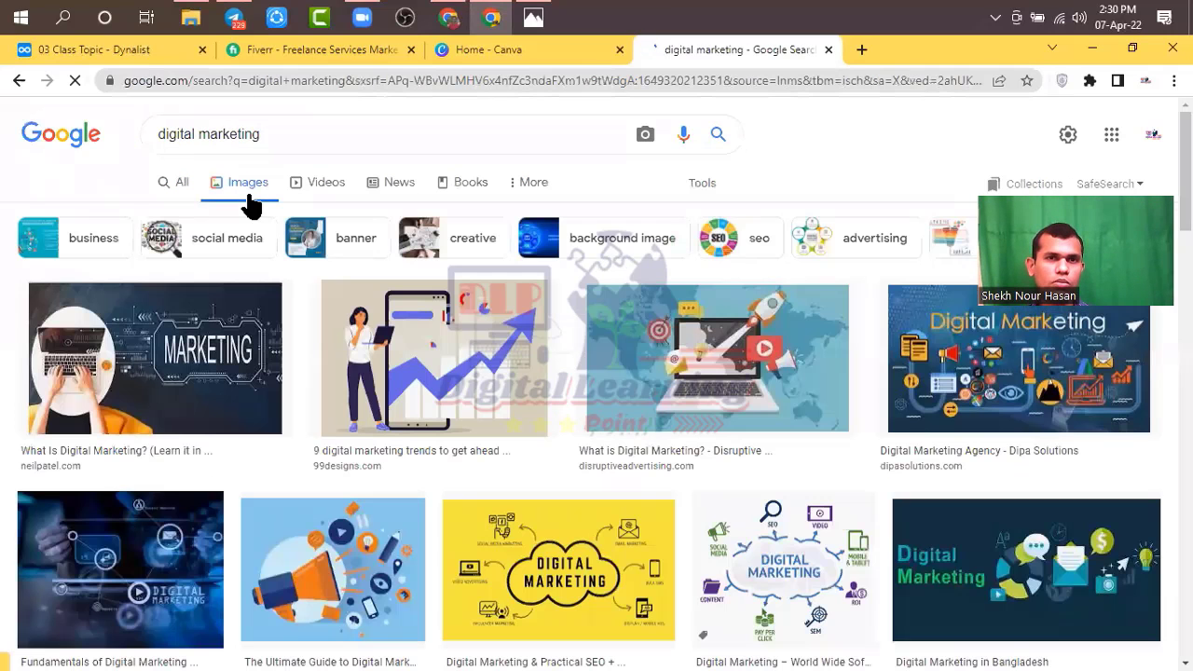
pyautogui.click(703, 189)
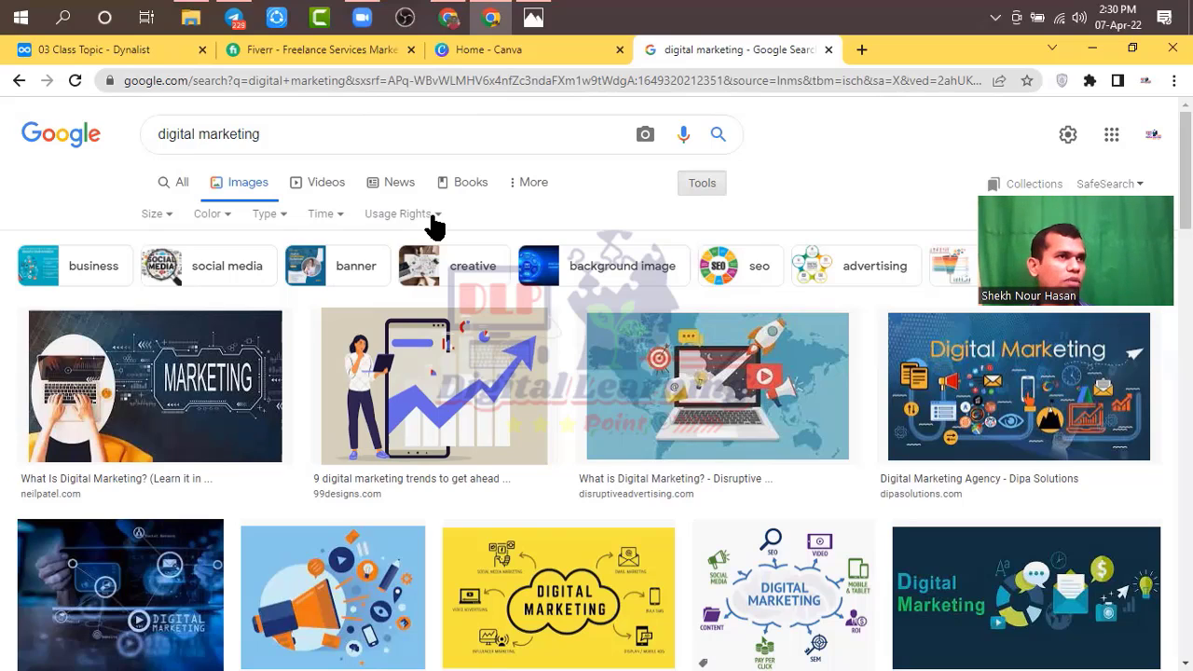
# Preview the first image result, the laptop picture from neilpatel.com, and highlight its copyright notice.
pyautogui.click(145, 396)
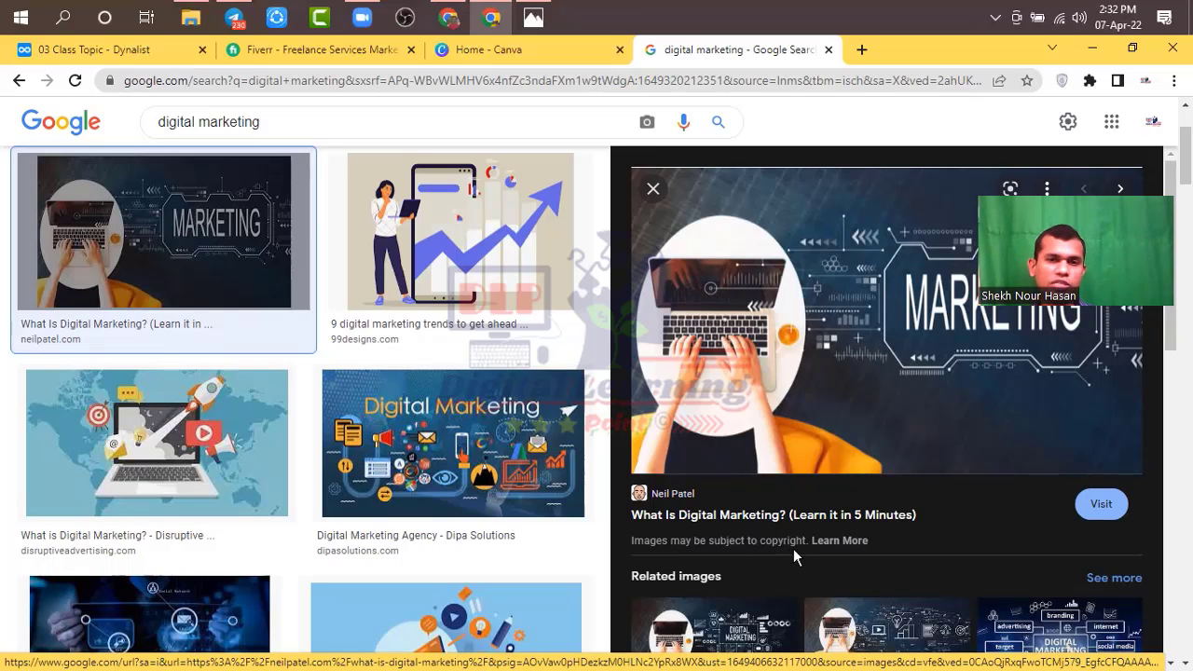
pyautogui.moveTo(799, 540); pyautogui.dragTo(689, 539)
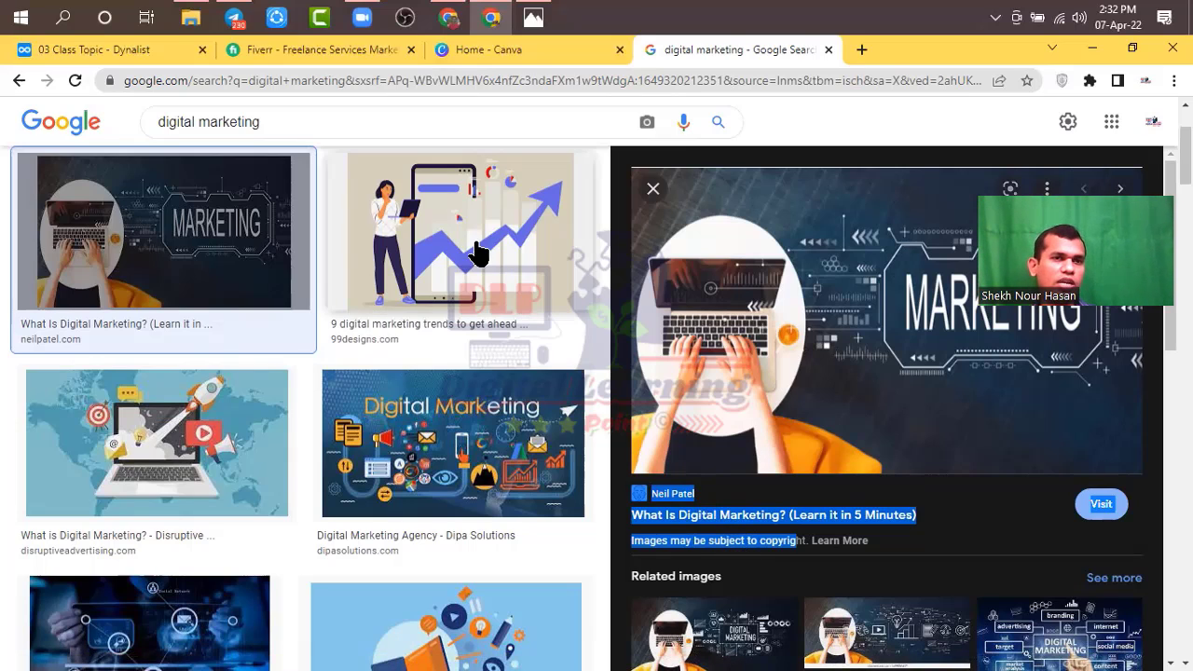
pyautogui.click(753, 544)
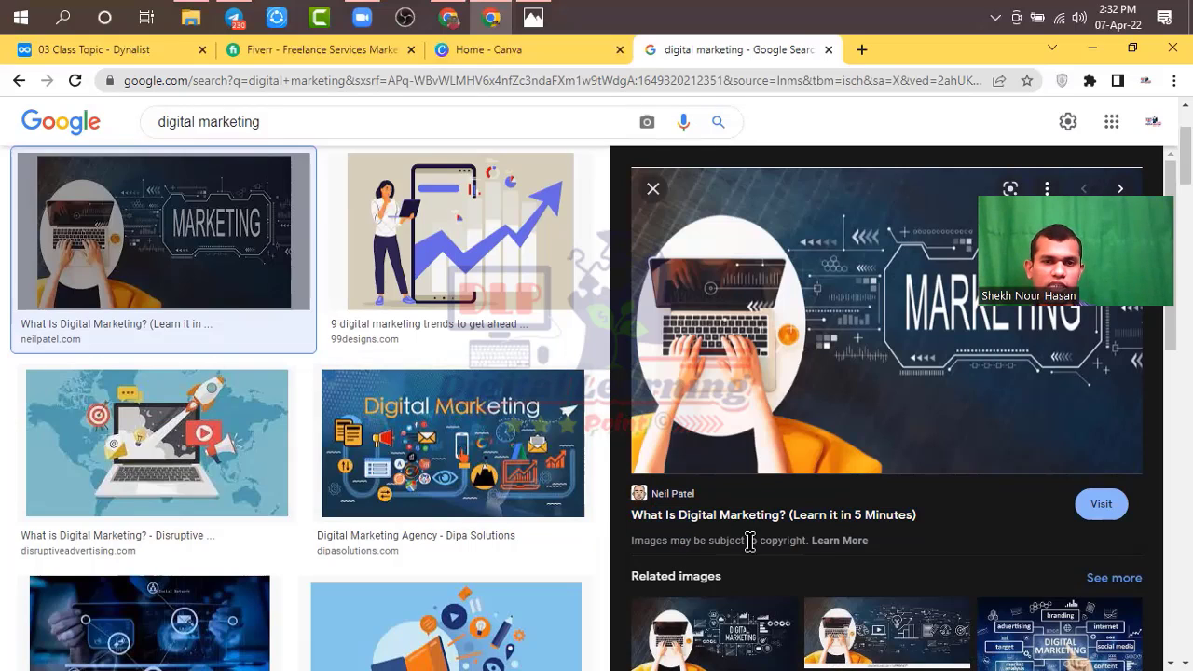
pyautogui.moveTo(784, 541); pyautogui.dragTo(631, 541)
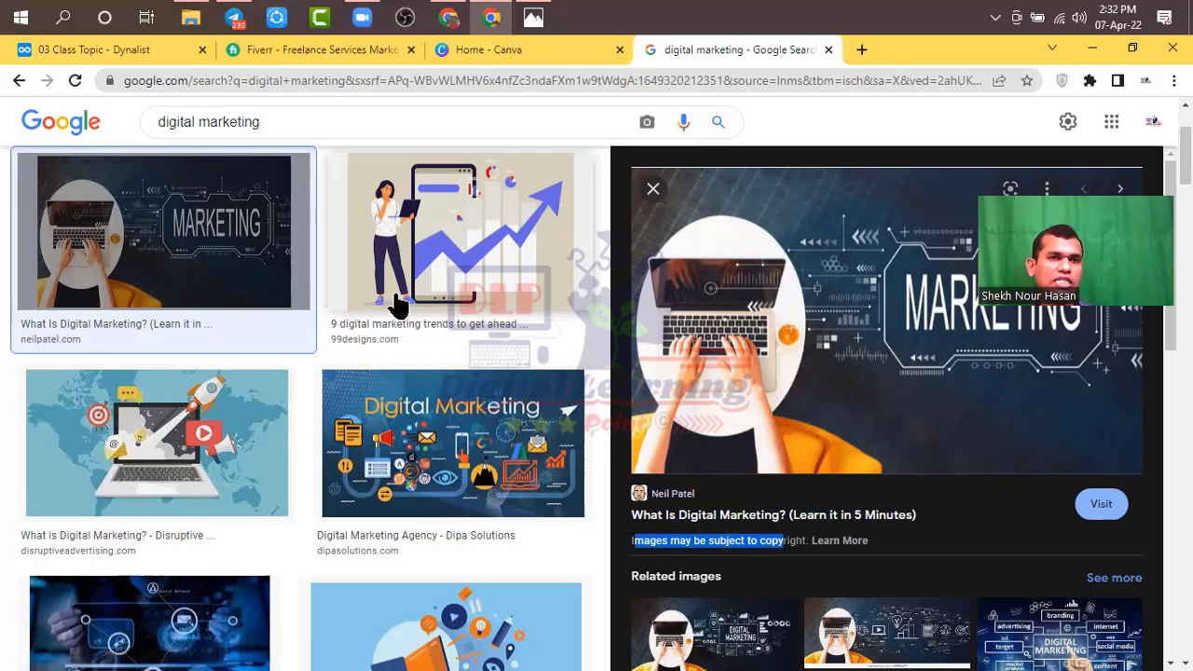
# Filter the "digital marketing" image results by usage rights to Creative Commons licenses.
pyautogui.scroll(3, 387, 299)
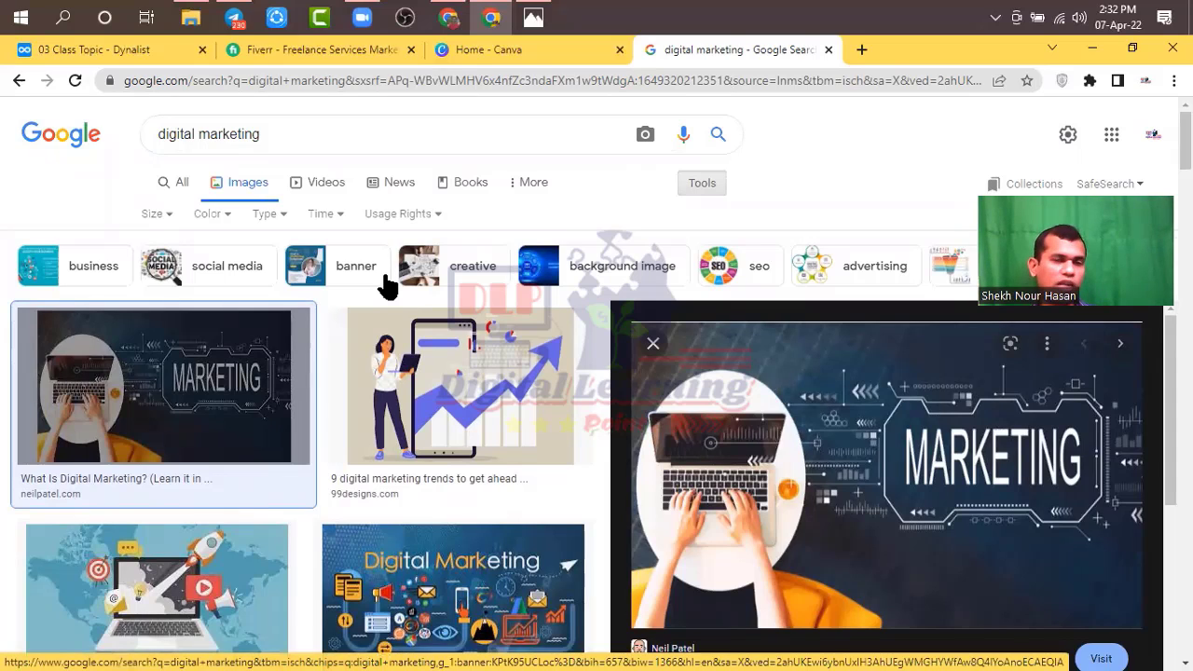
pyautogui.click(436, 216)
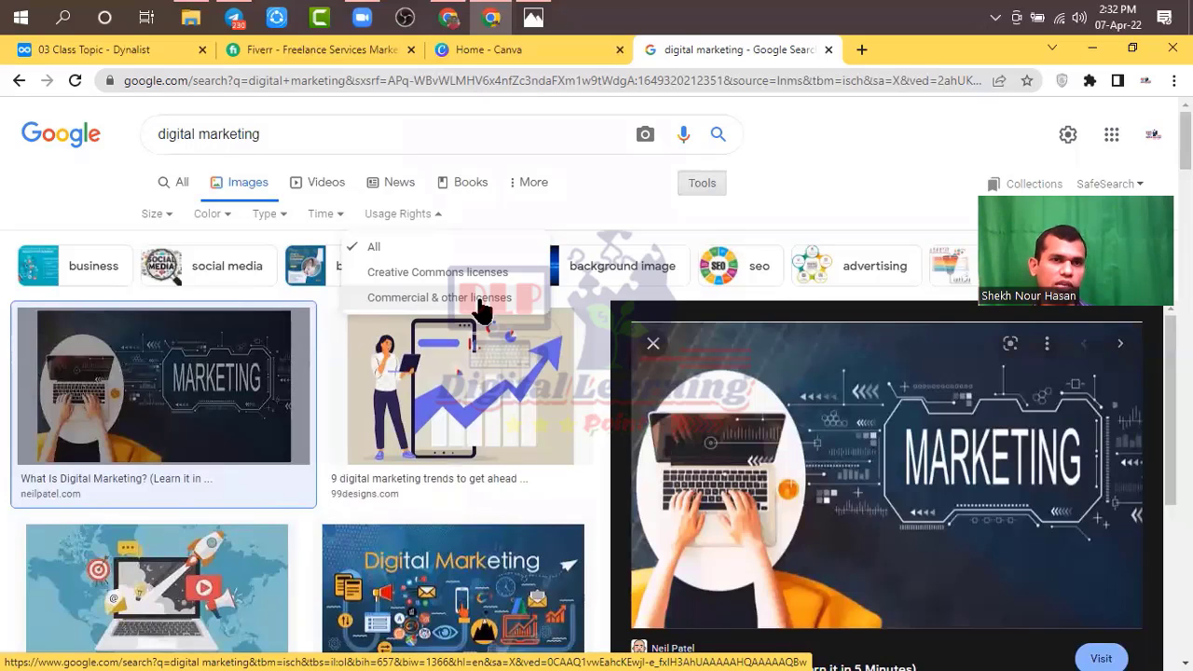
pyautogui.click(400, 280)
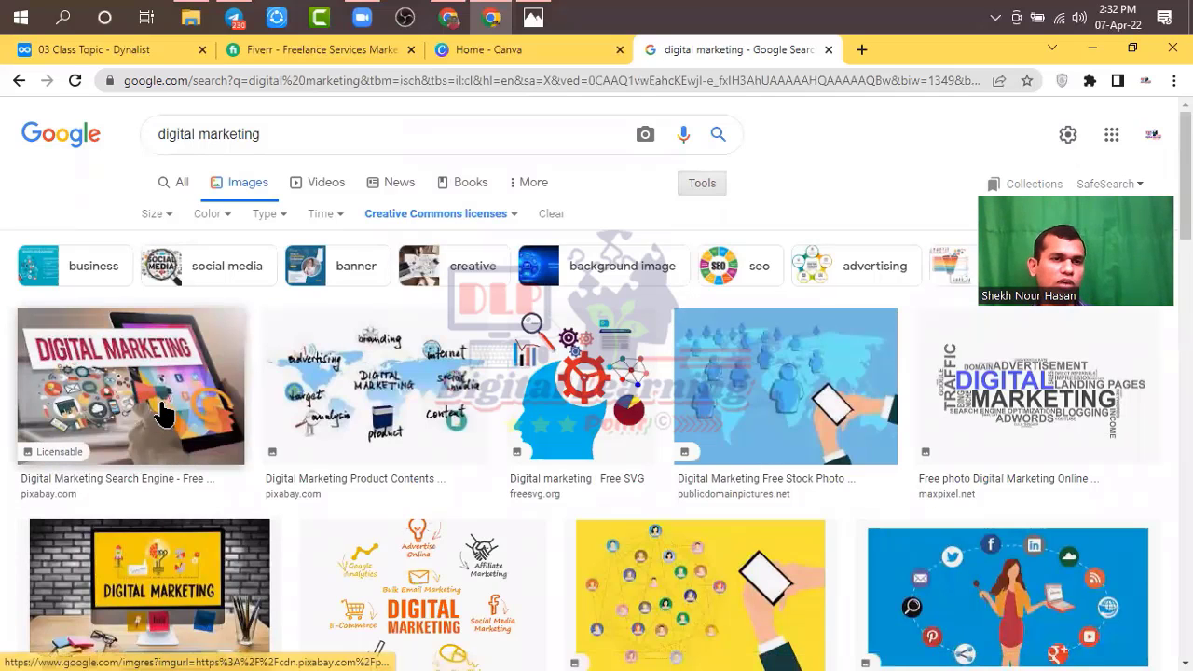
# Preview the first two Creative Commons results from Pixabay with their license details, and close the image search tab.
pyautogui.click(168, 417)
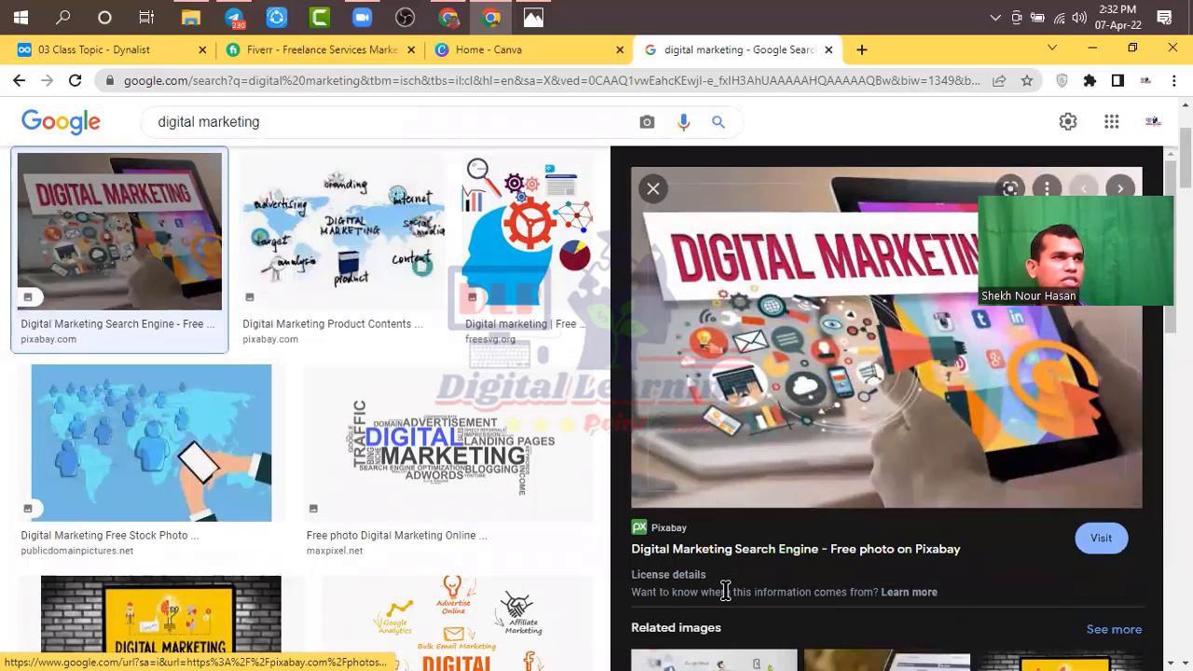
pyautogui.press('Right')
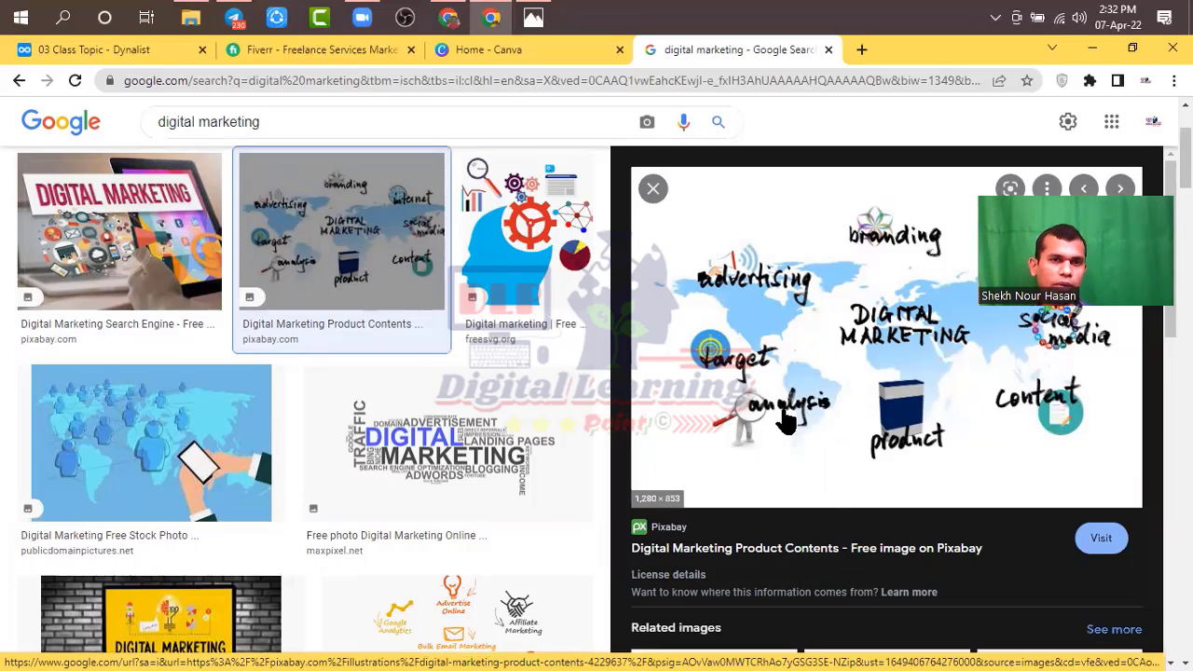
pyautogui.click(354, 122)
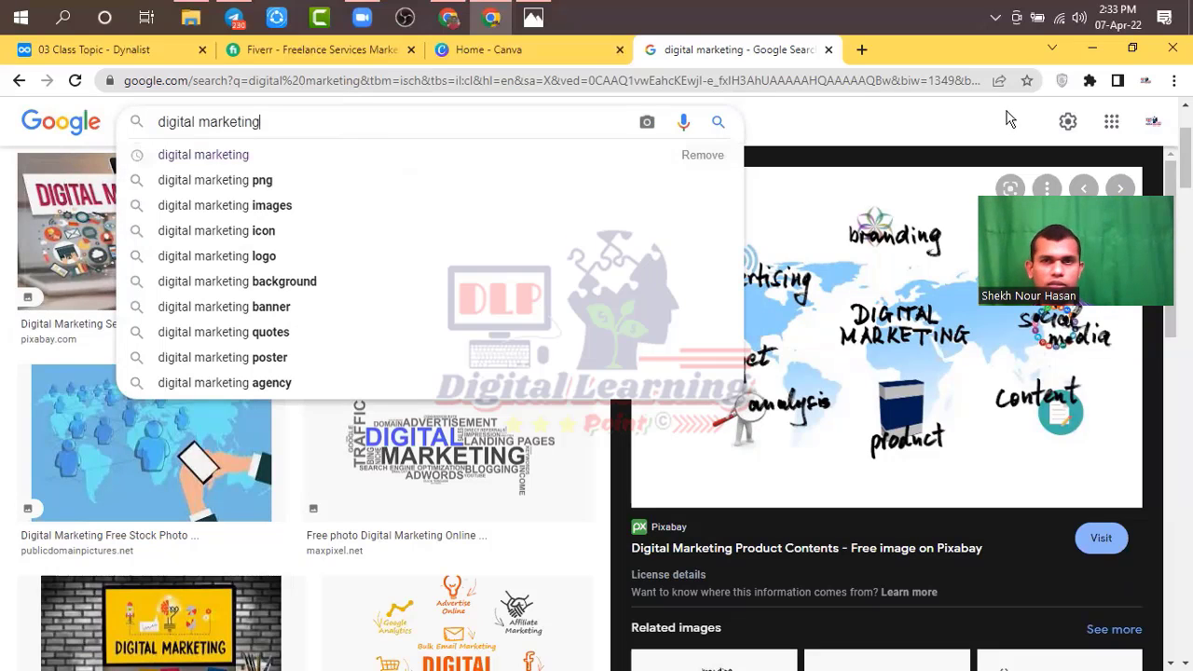
pyautogui.click(885, 130)
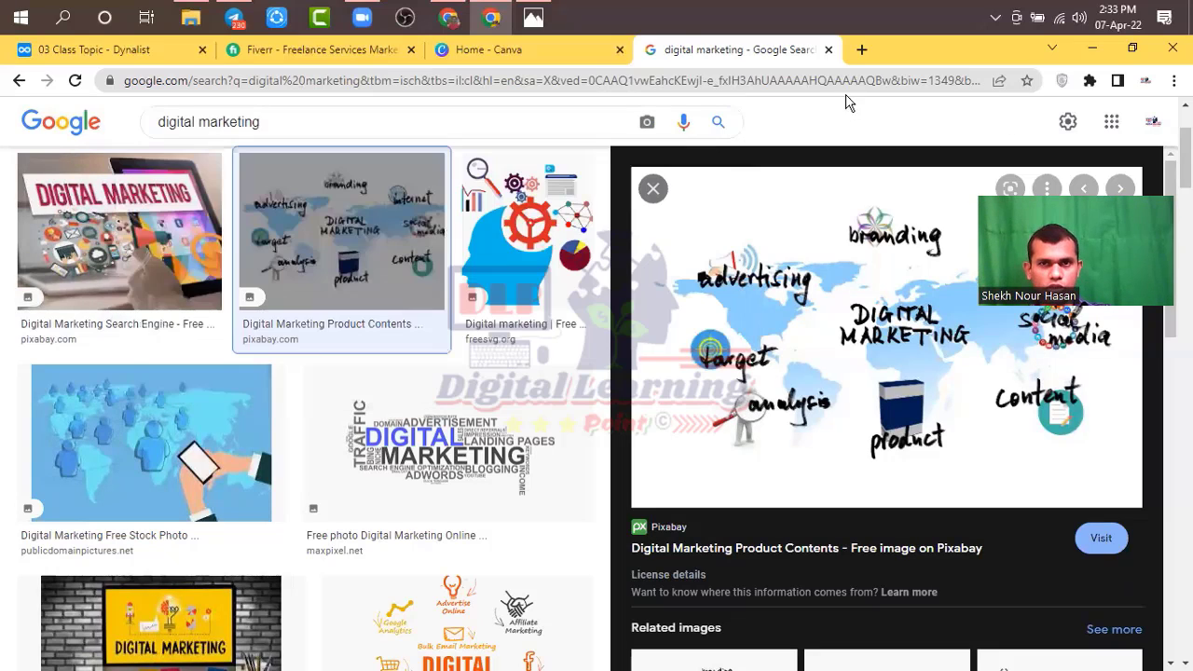
pyautogui.click(829, 50)
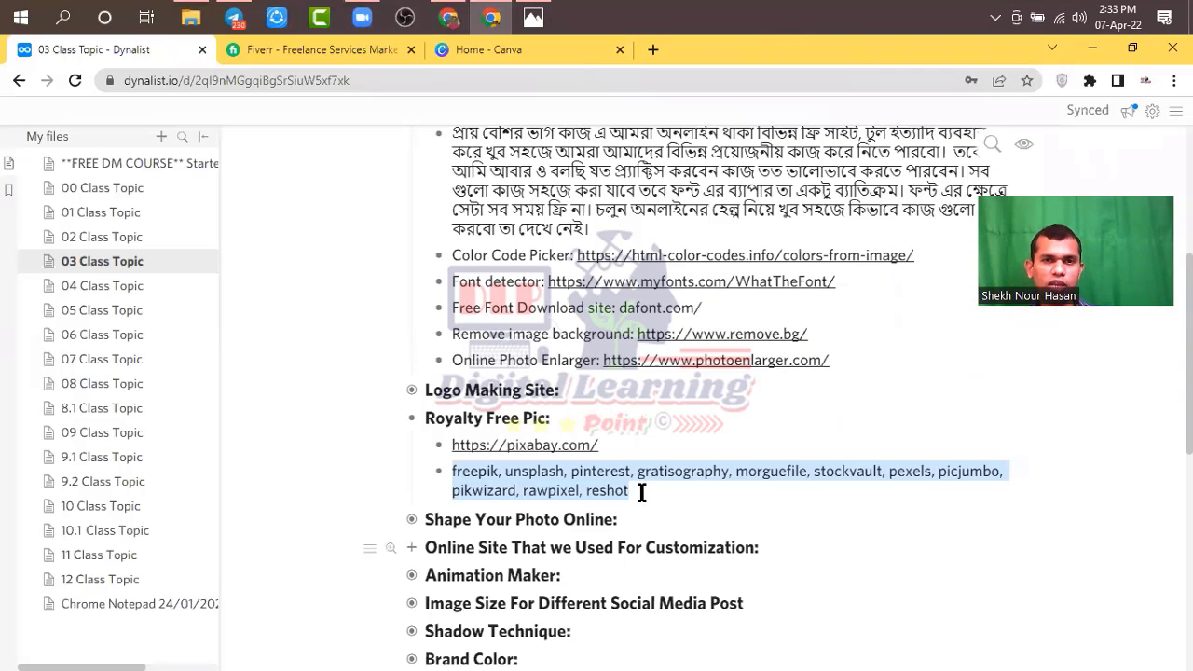
# Check Digital-Marketing.png in Photos, and open the Color Code Picker link from the Dynalist notes in a new Chrome tab.
pyautogui.click(533, 17)
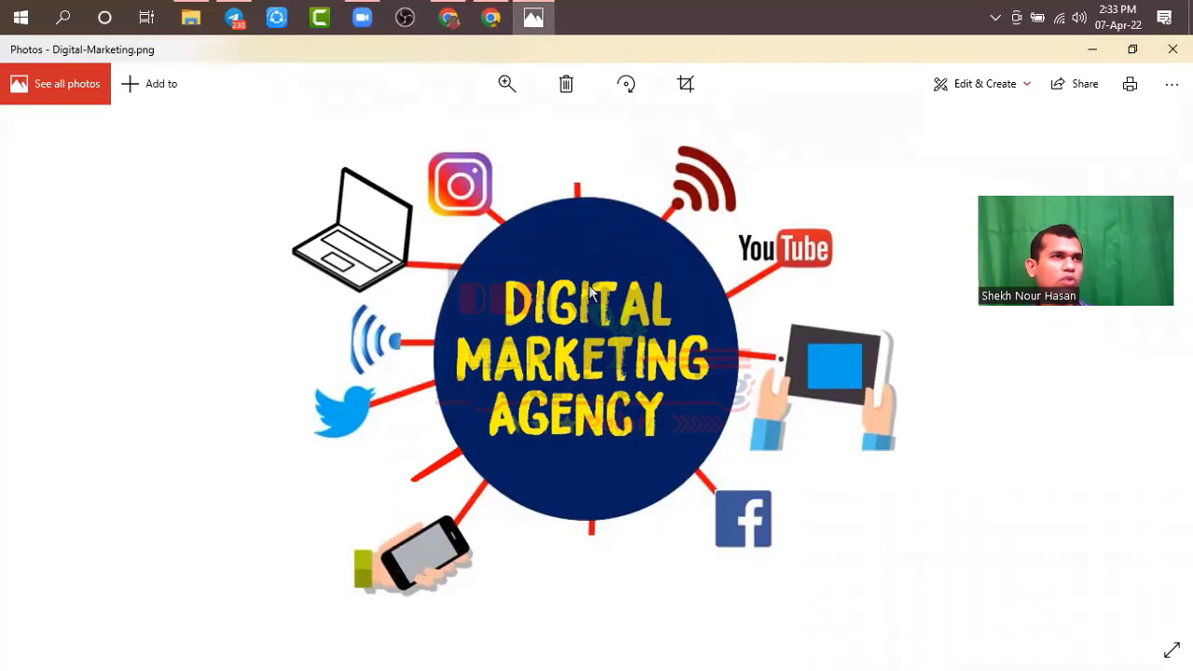
pyautogui.click(491, 17)
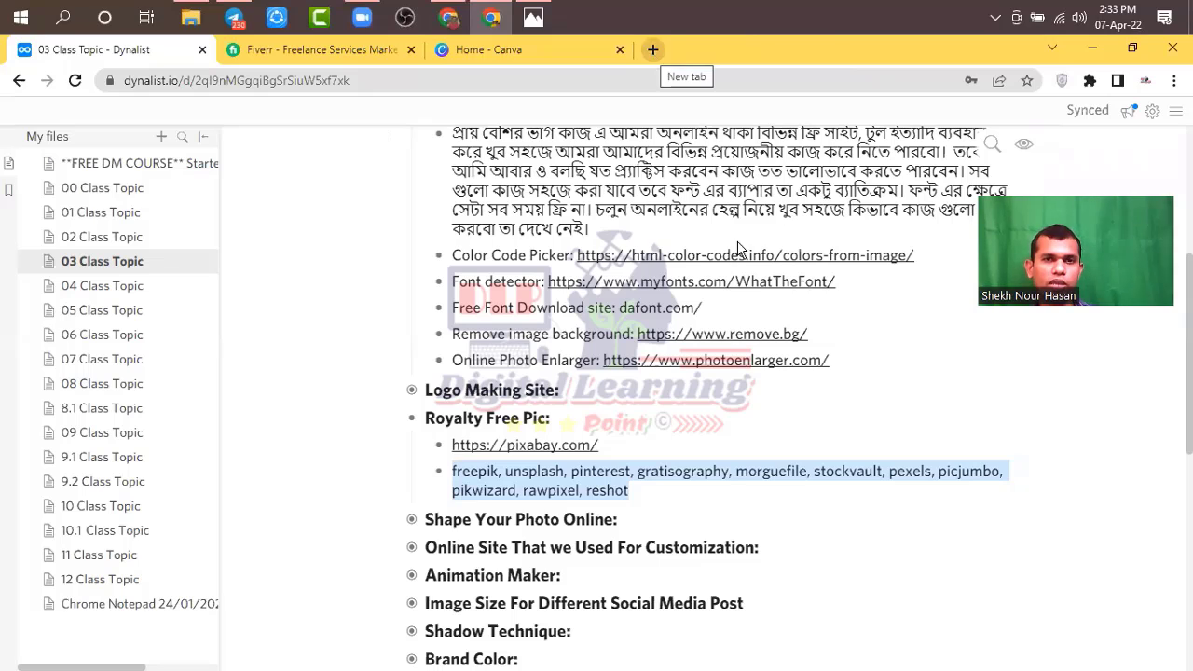
pyautogui.moveTo(913, 260); pyautogui.dragTo(581, 256)
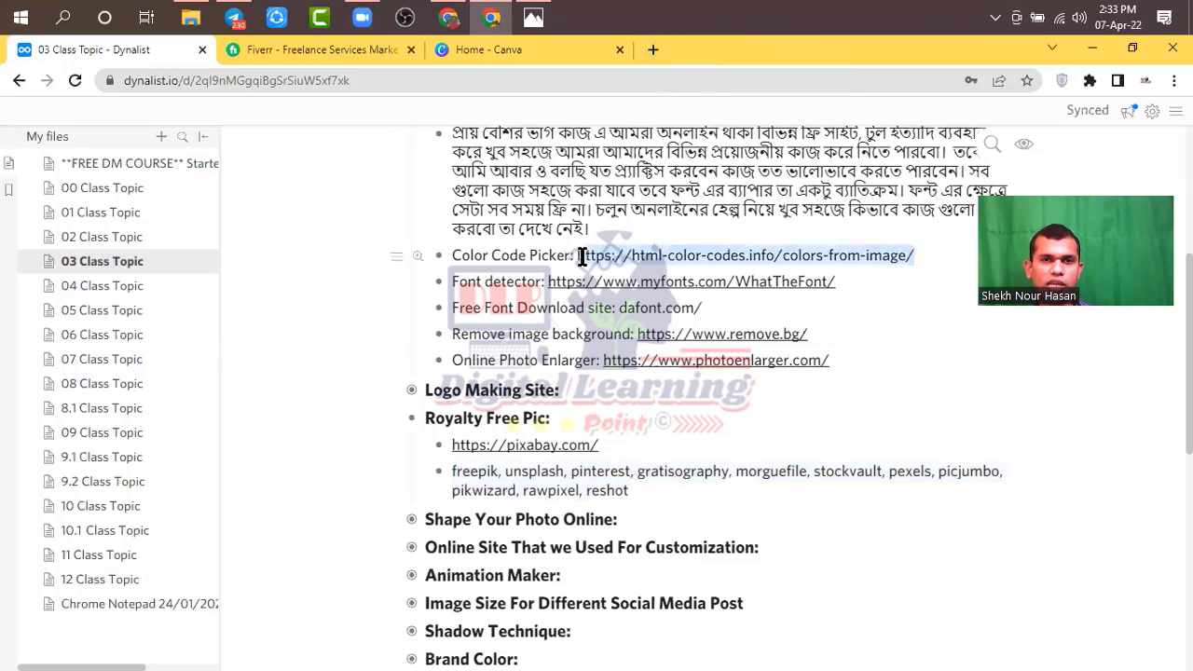
pyautogui.click(658, 51)
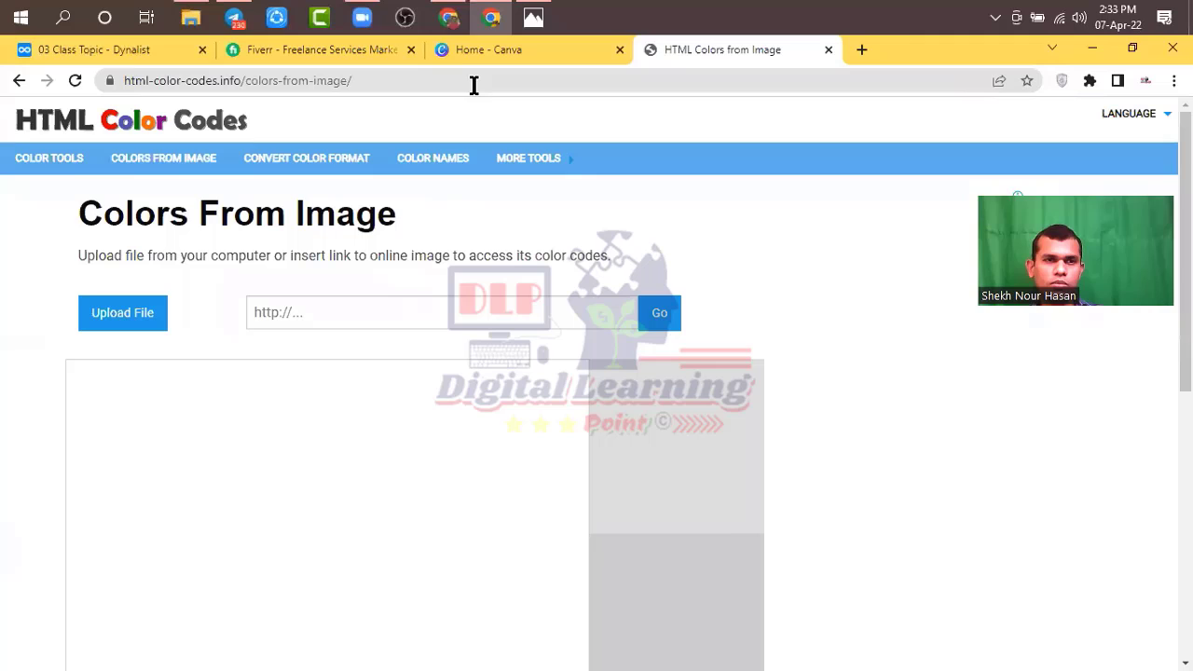
# Upload Digital-Marketing.png from the Downloads folder to the Colors From Image page and bring the picture into view.
pyautogui.click(120, 314)
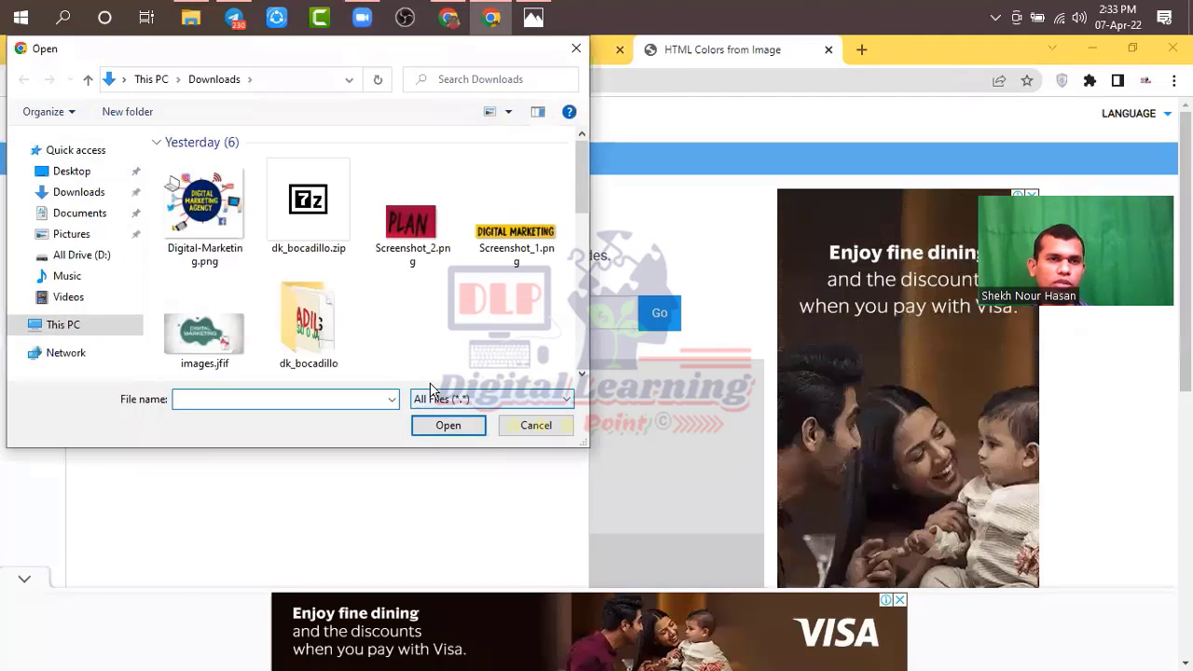
pyautogui.click(204, 210)
pyautogui.click(447, 427)
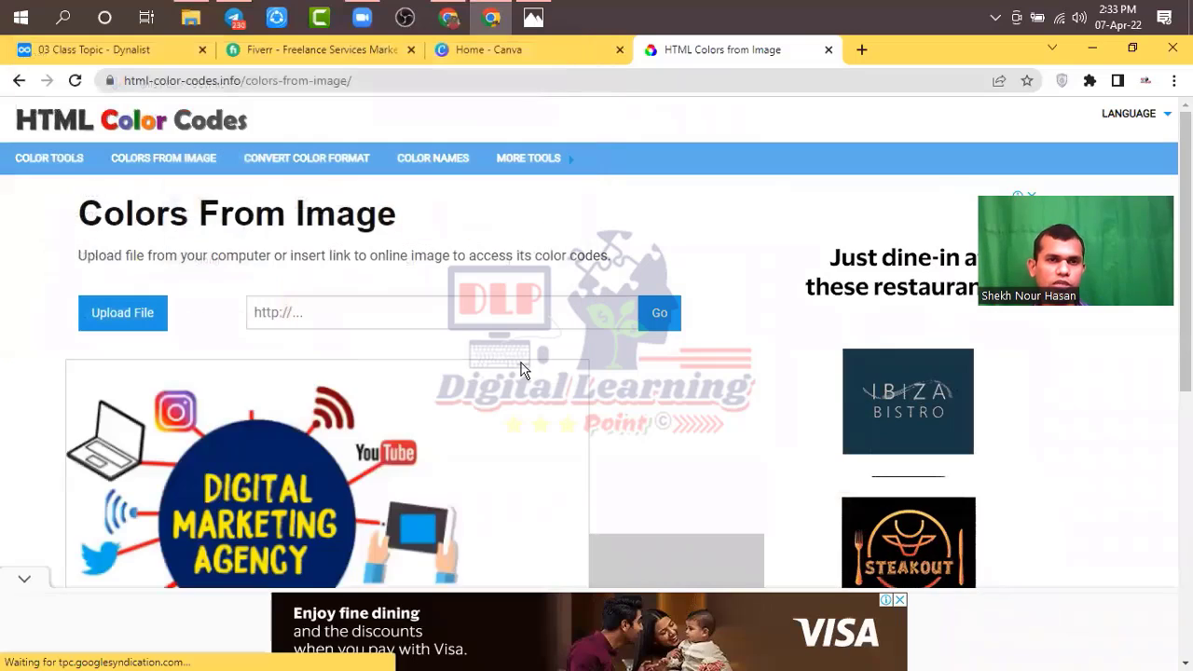
pyautogui.scroll(-3, 644, 349)
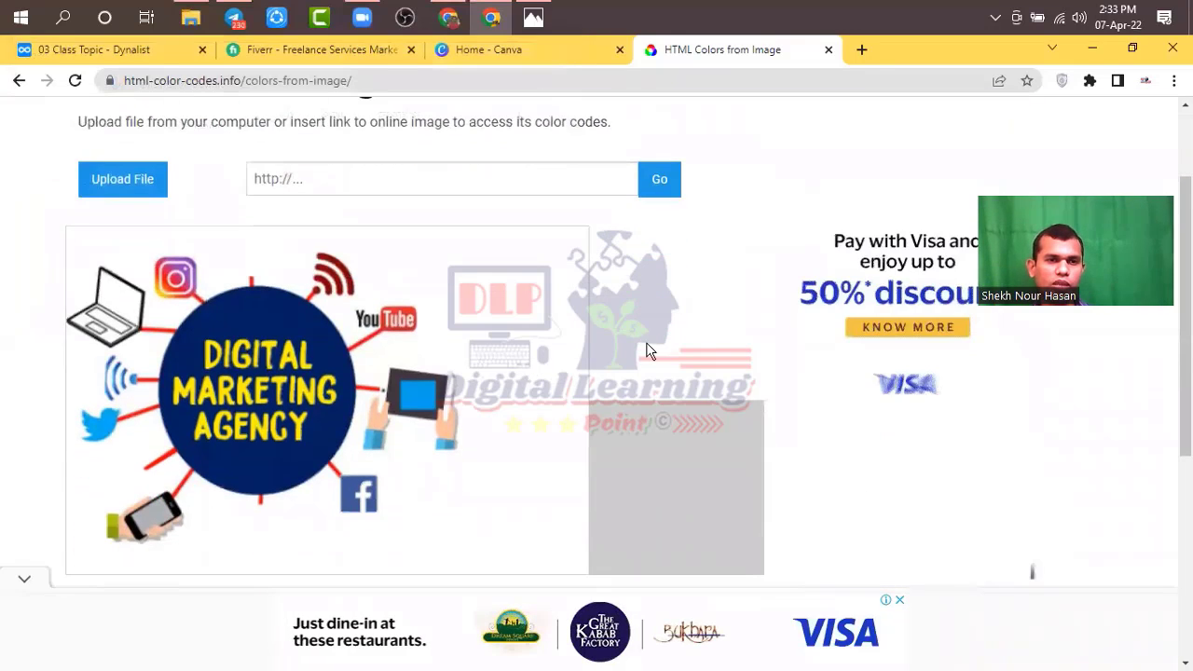
pyautogui.scroll(-1, 290, 188)
pyautogui.scroll(2, 386, 230)
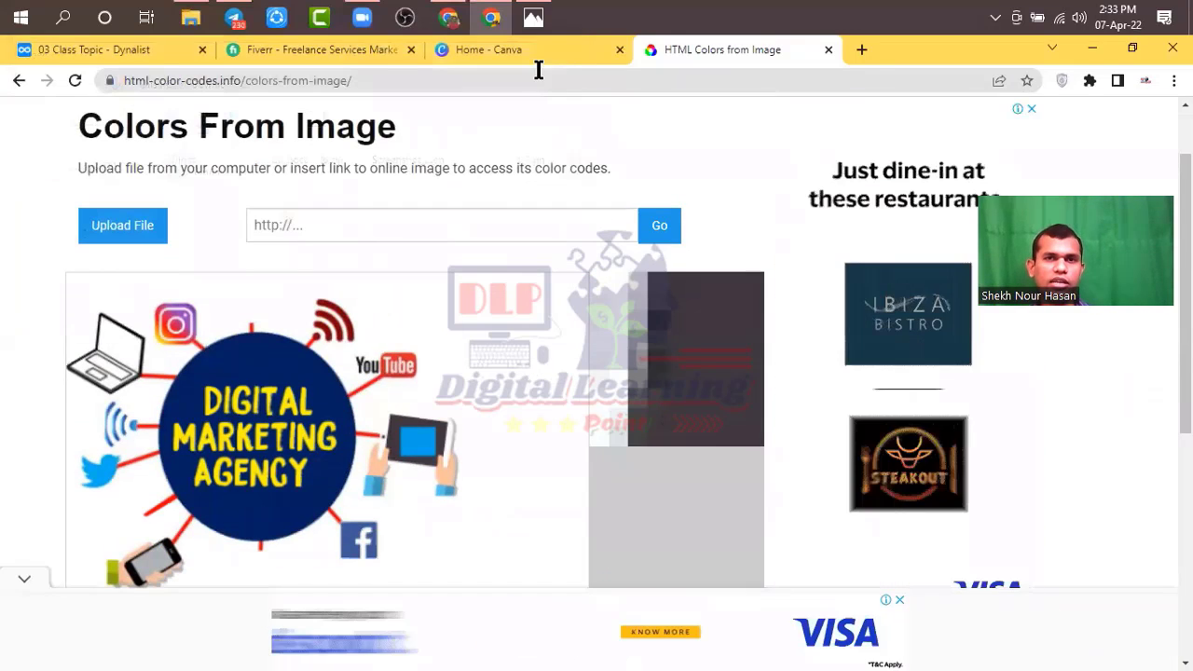
# Search Google for "digital marketing" in a new browser tab.
pyautogui.click(861, 48)
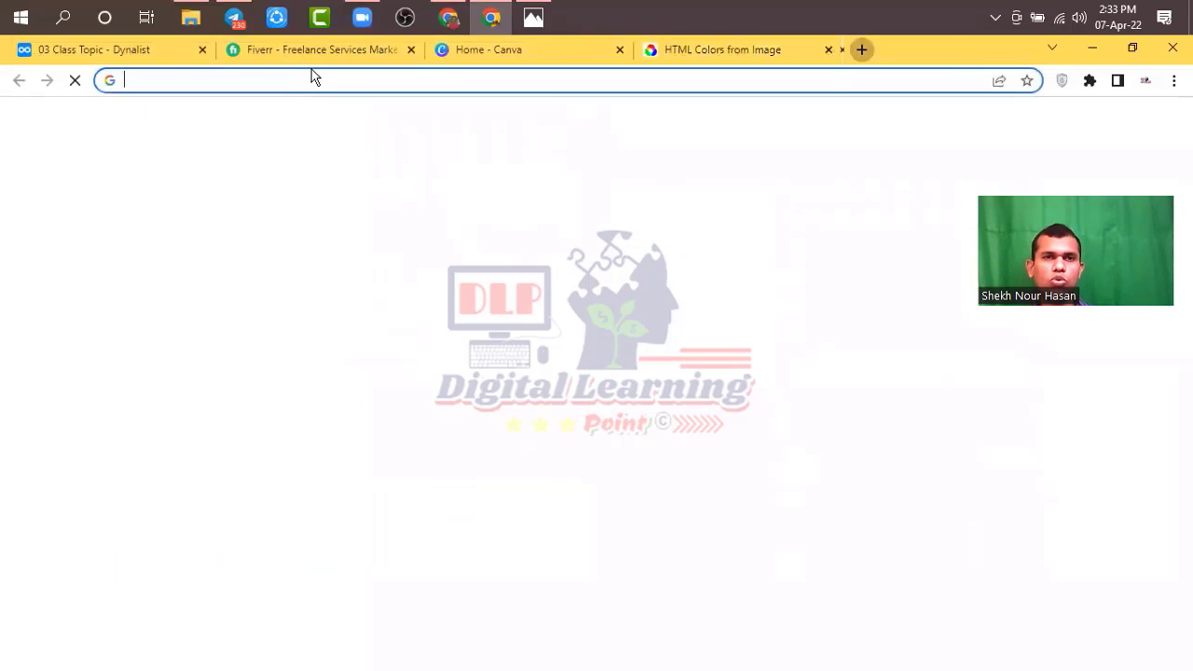
pyautogui.write('digi')
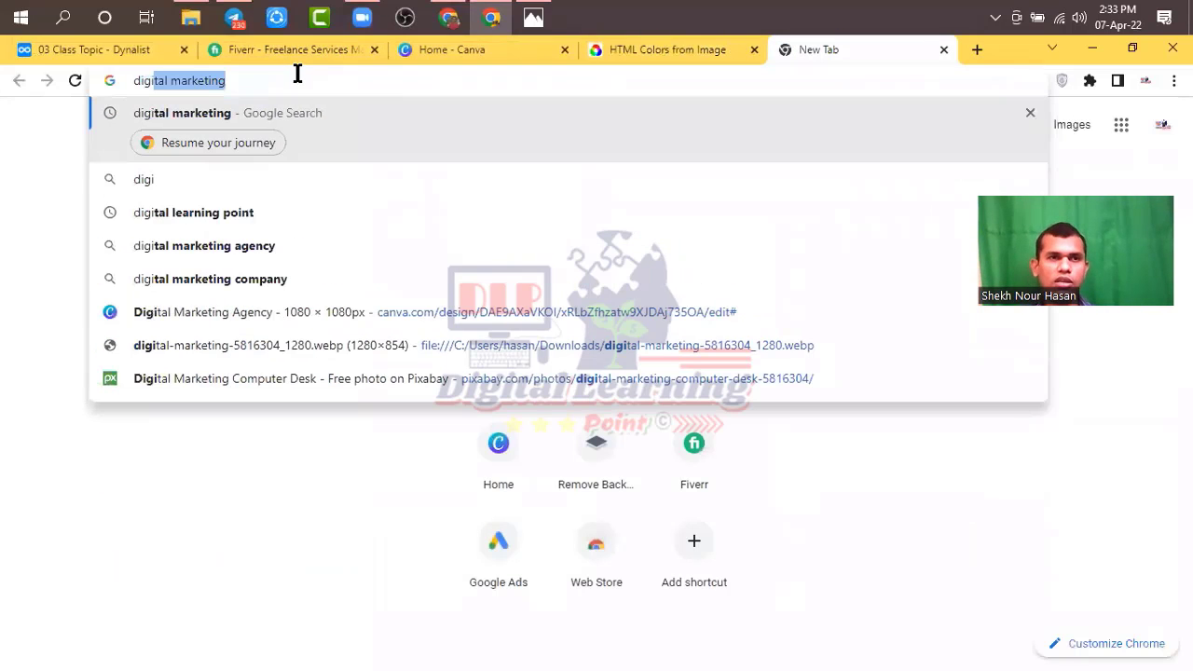
pyautogui.press('Return')
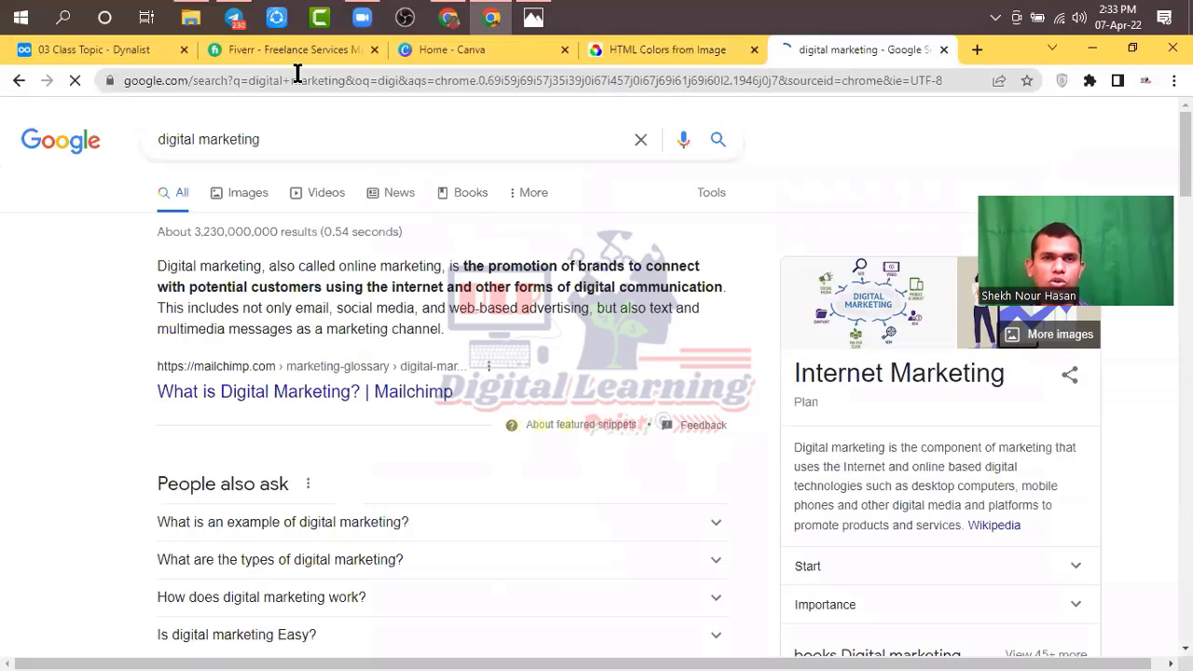
# Show the image results for "digital marketing", preview the neilpatel.com picture and copy its link address.
pyautogui.click(248, 194)
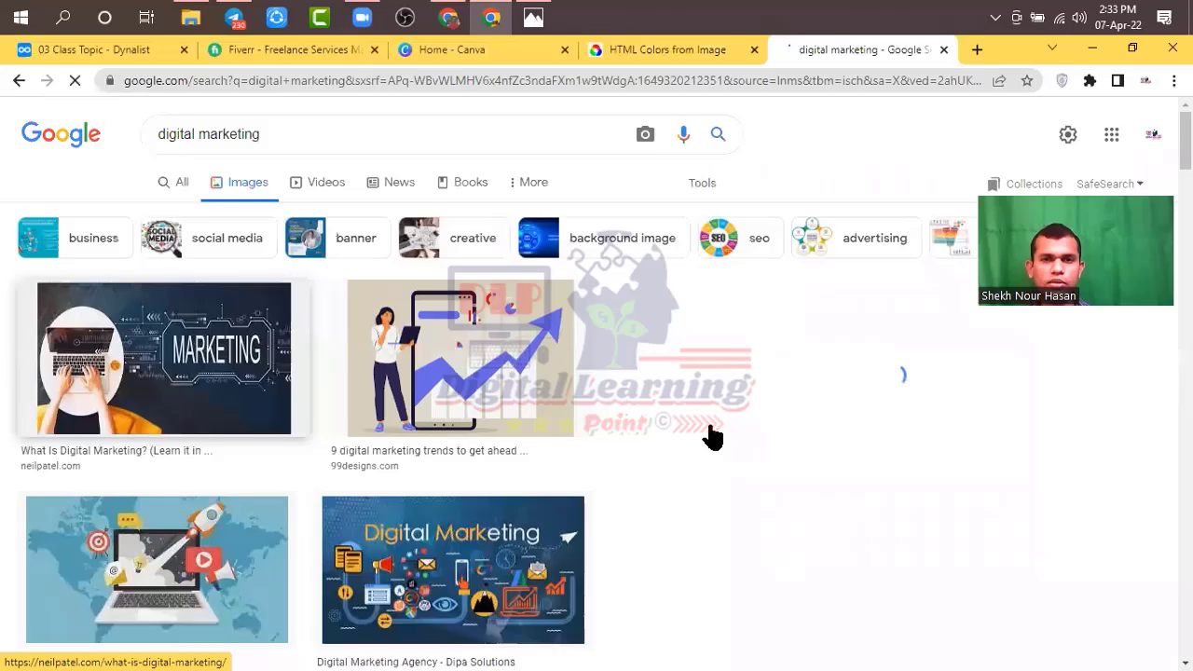
pyautogui.click(714, 436)
pyautogui.rightClick(805, 337)
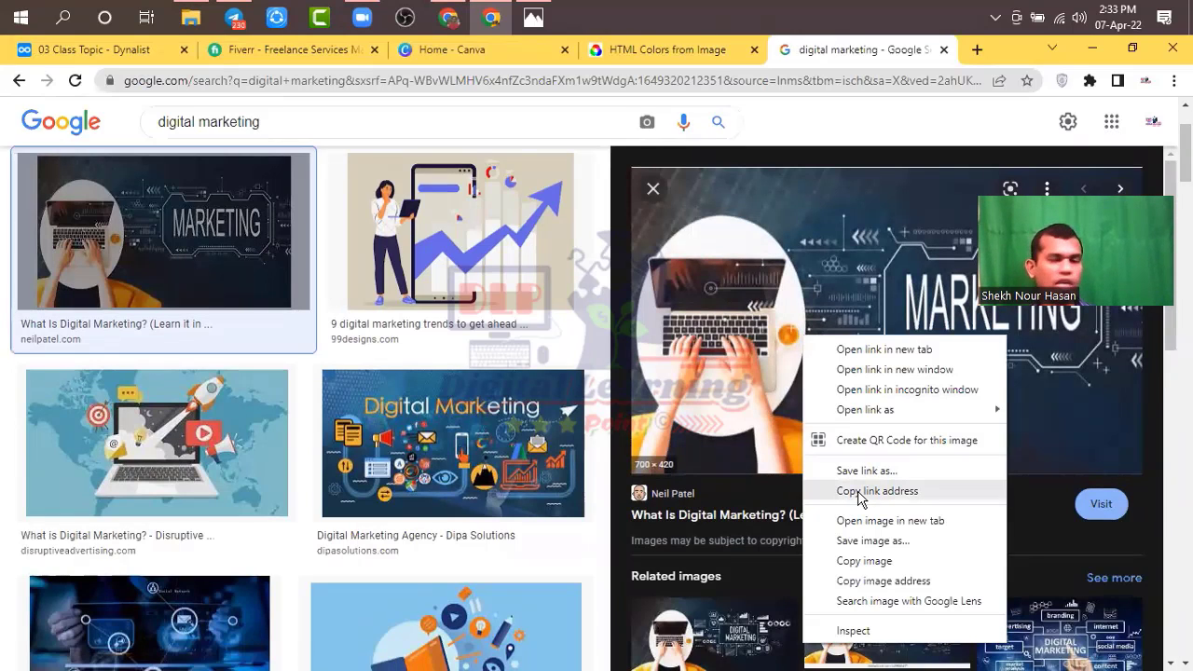
pyautogui.click(859, 492)
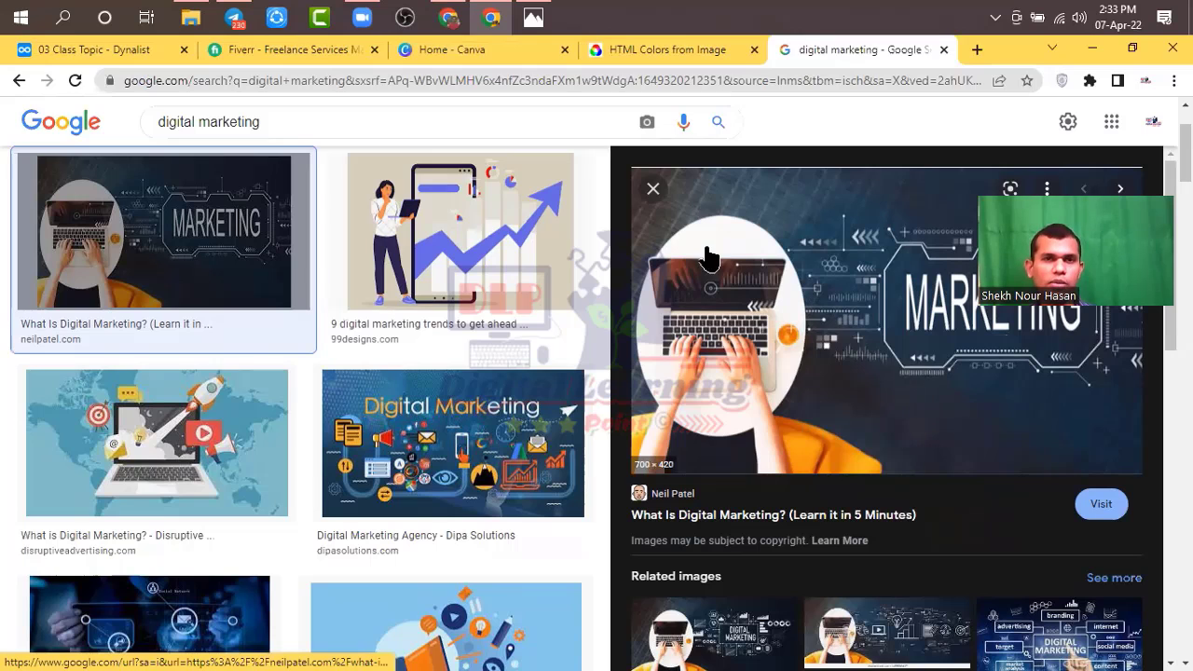
# Try to load the copied Google image link on the Colors From Image page and check the picture area.
pyautogui.click(623, 50)
pyautogui.click(346, 224)
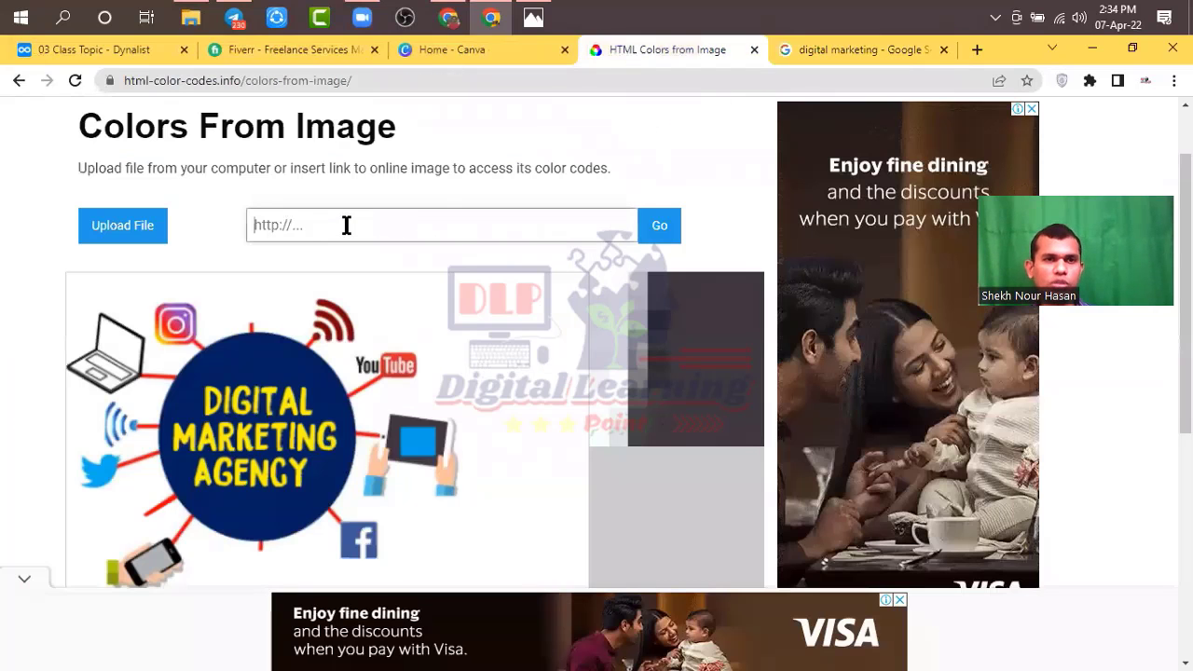
pyautogui.hotkey('ctrl', 'v')
pyautogui.click(652, 226)
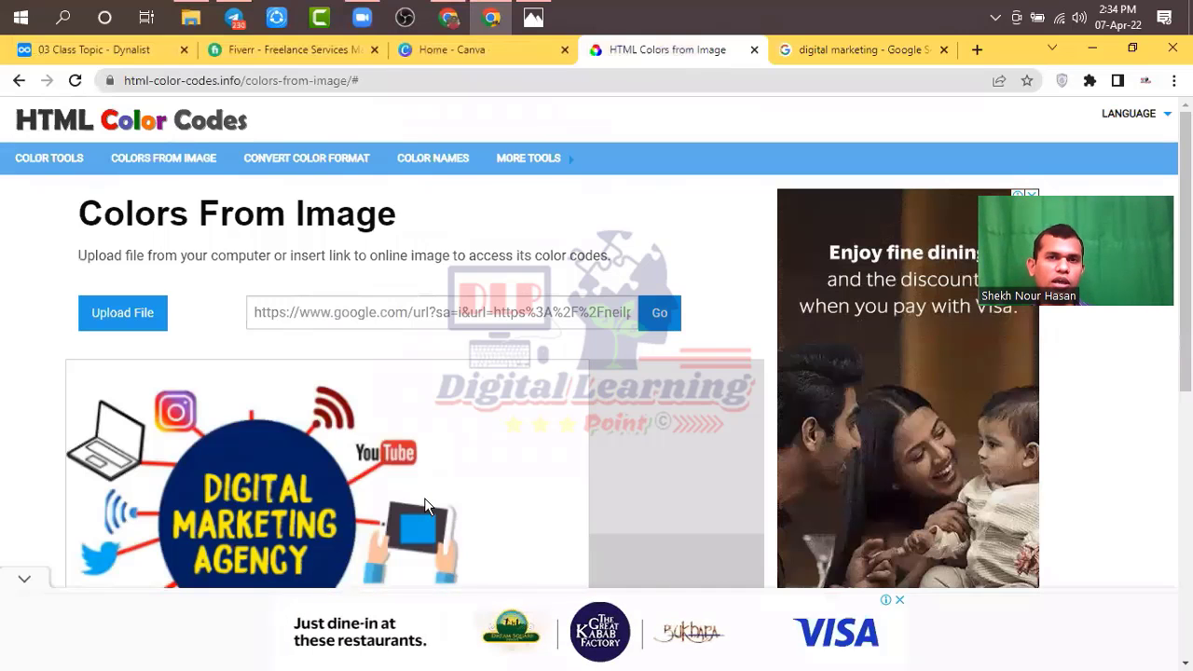
pyautogui.scroll(-5, 424, 505)
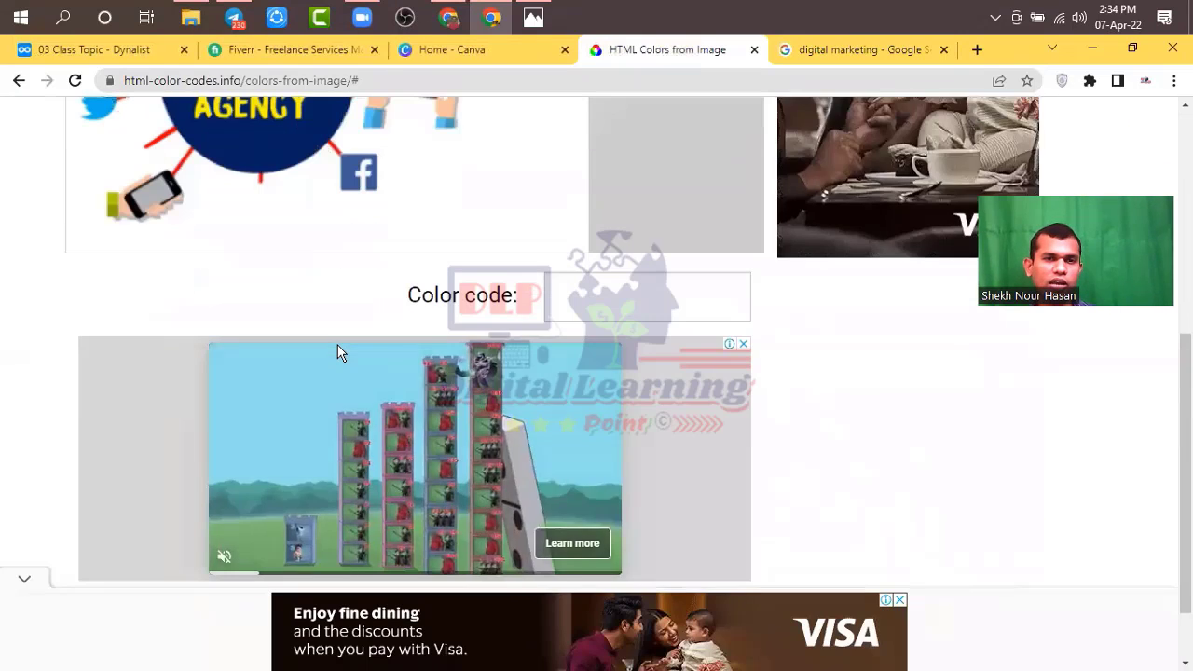
pyautogui.scroll(5, 338, 344)
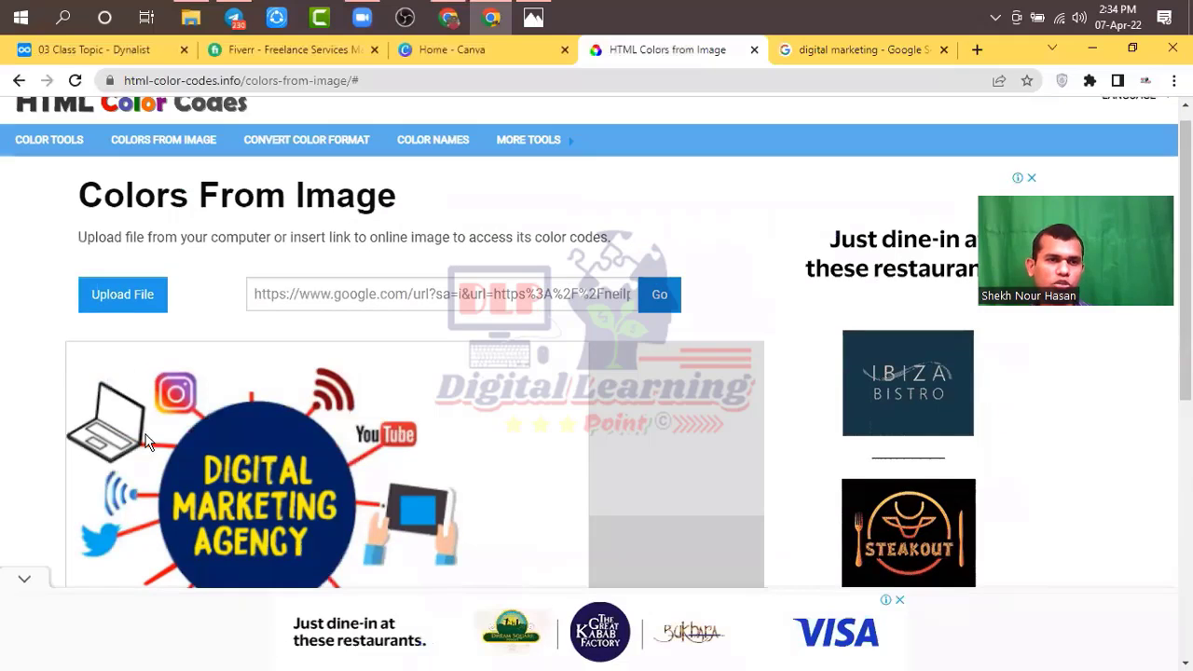
# Pick the olive-green sleeve of the hand holding the phone in the picture and select its color code.
pyautogui.scroll(-2, 414, 354)
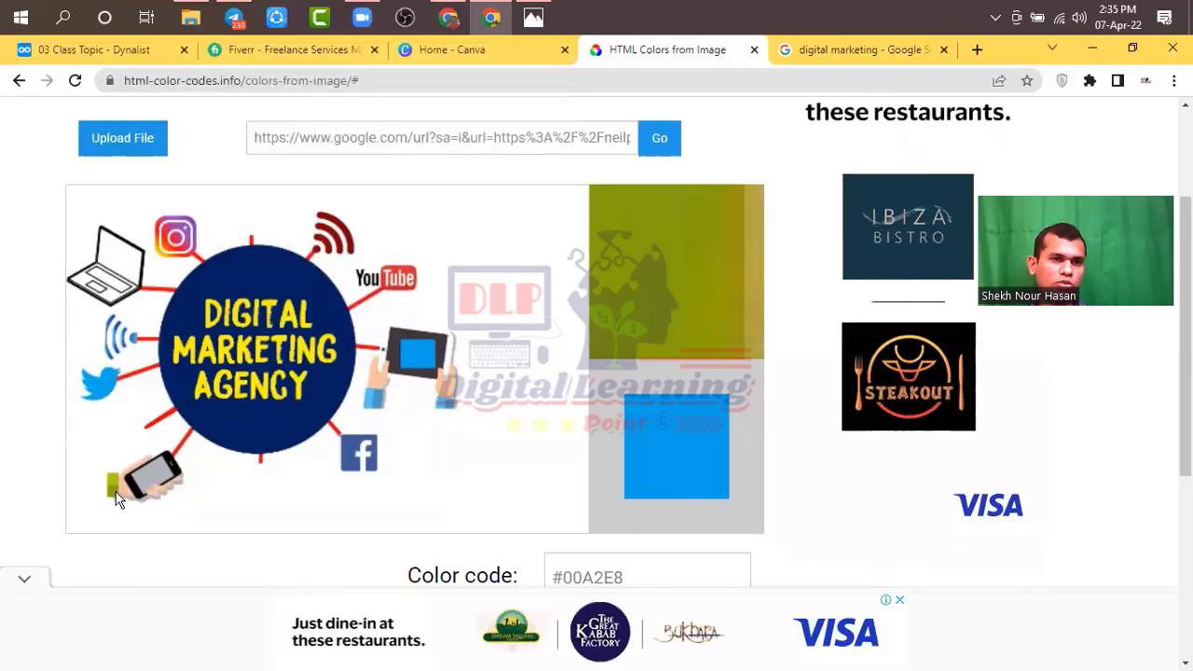
pyautogui.click(110, 490)
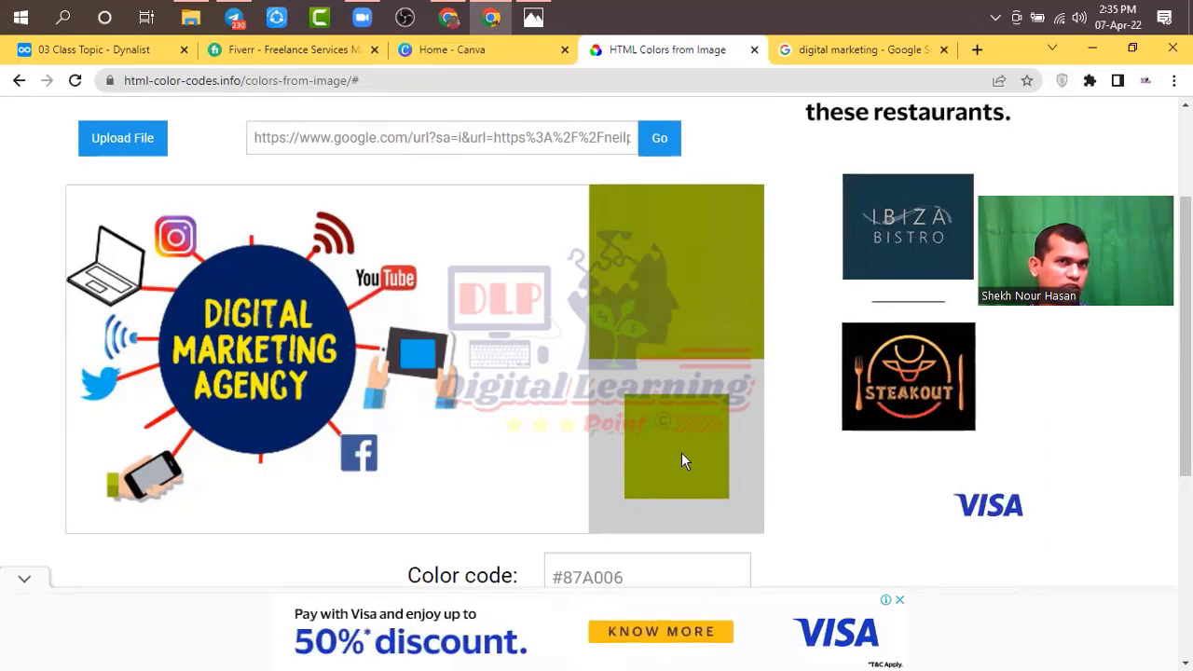
pyautogui.scroll(-1, 681, 456)
pyautogui.scroll(-1, 681, 460)
pyautogui.tripleClick(557, 404)
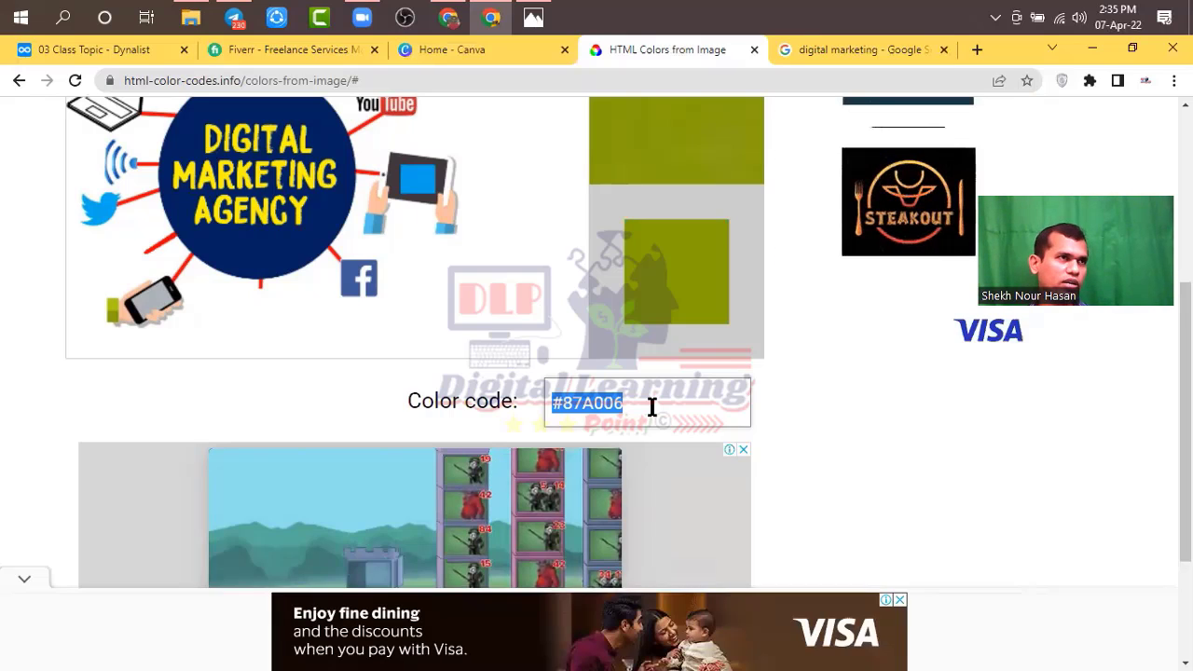
pyautogui.click(653, 406)
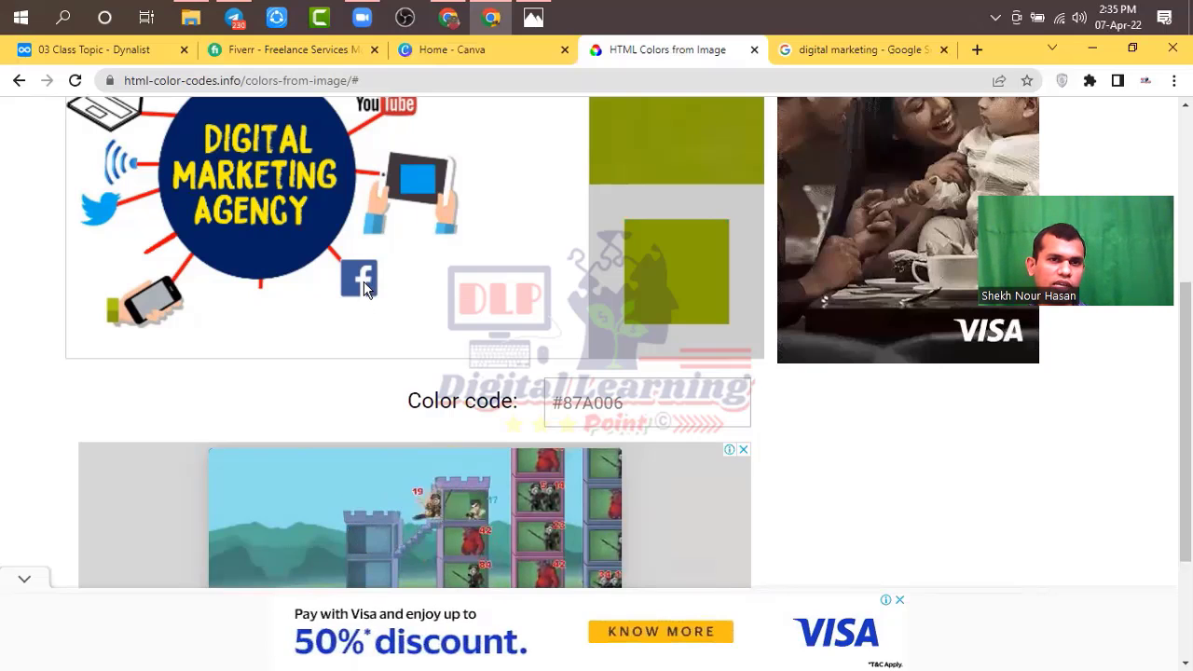
# Pick a yellow-orange shade from the picture and copy its color code #FFC203.
pyautogui.scroll(2, 161, 256)
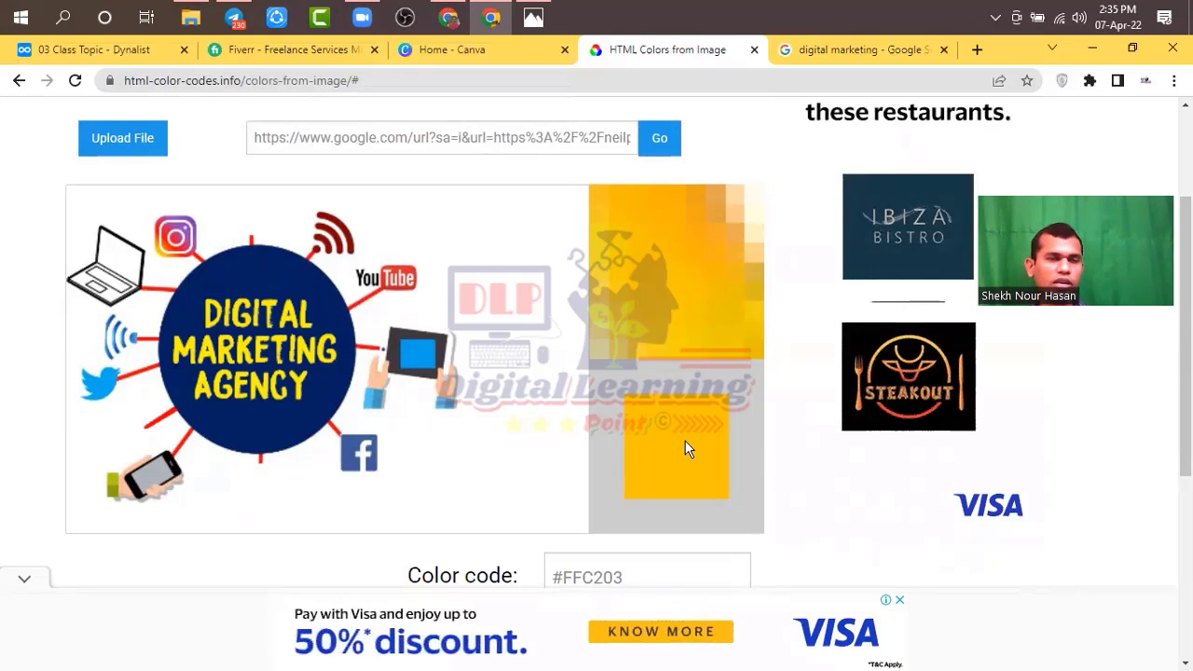
pyautogui.scroll(-1, 653, 466)
pyautogui.click(638, 498)
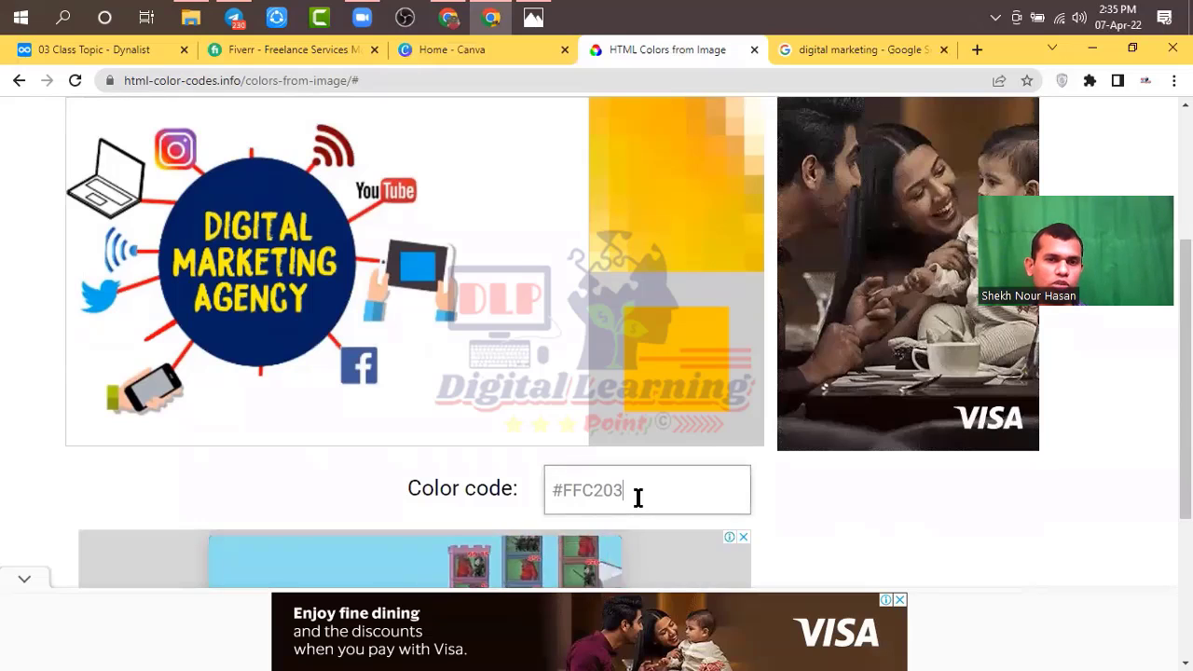
pyautogui.moveTo(638, 498); pyautogui.dragTo(557, 498)
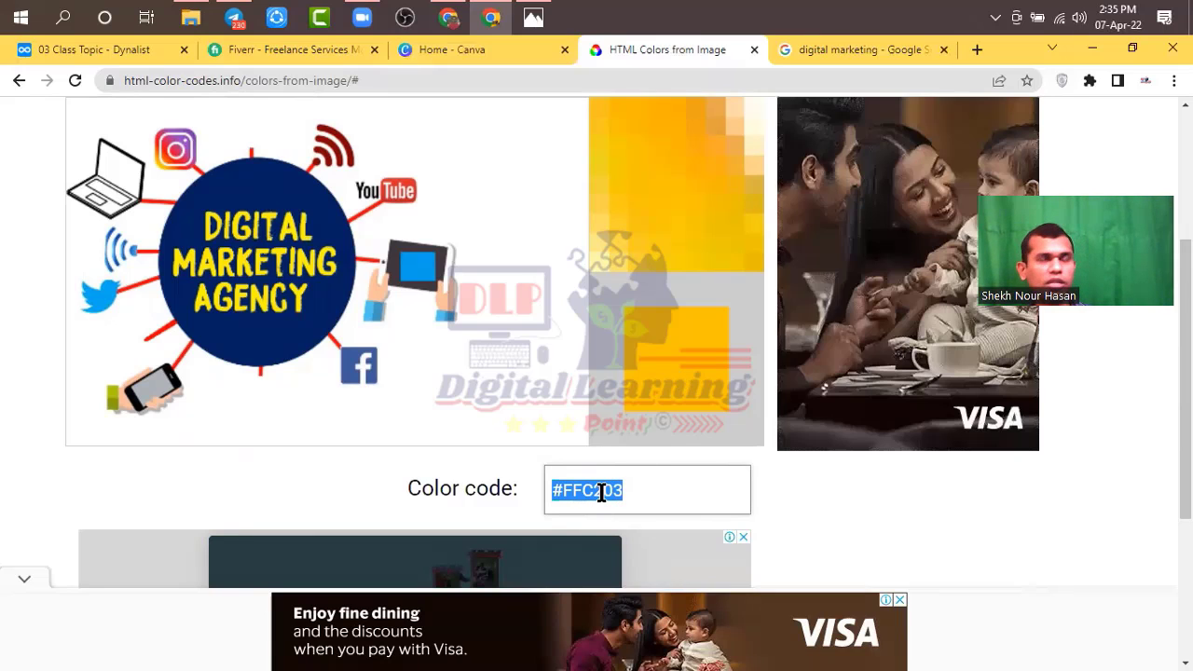
pyautogui.rightClick(601, 492)
pyautogui.click(647, 260)
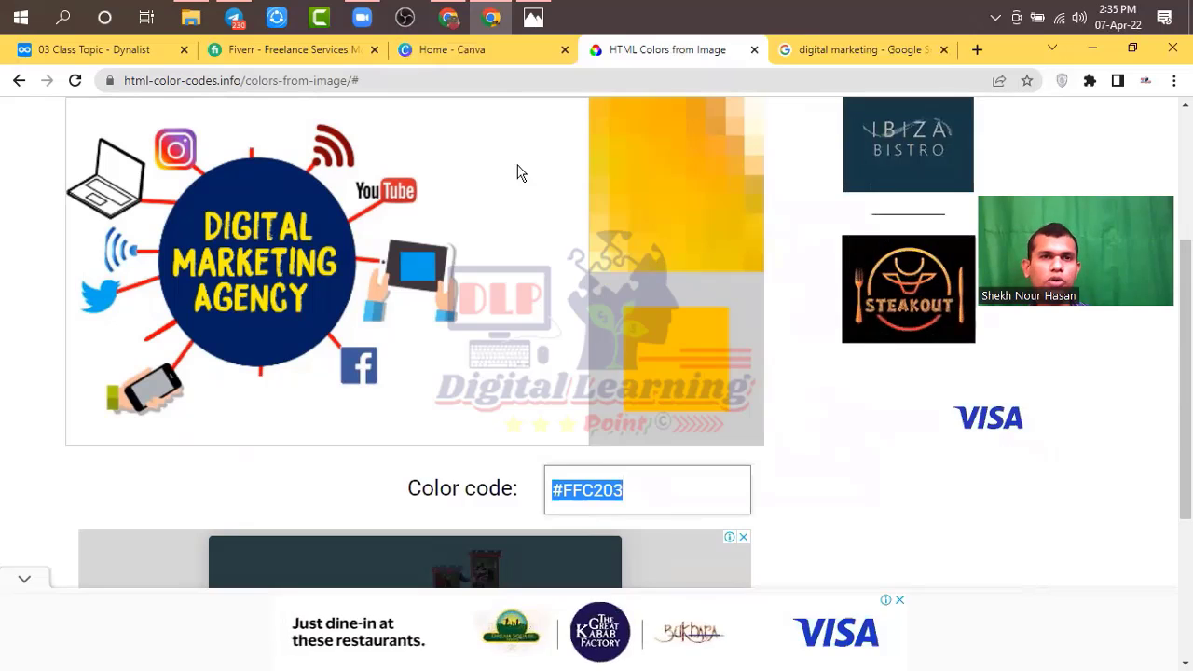
# Look over the Canva home page and check the pixel dimensions of Digital-Marketing.png in the Downloads folder.
pyautogui.click(504, 59)
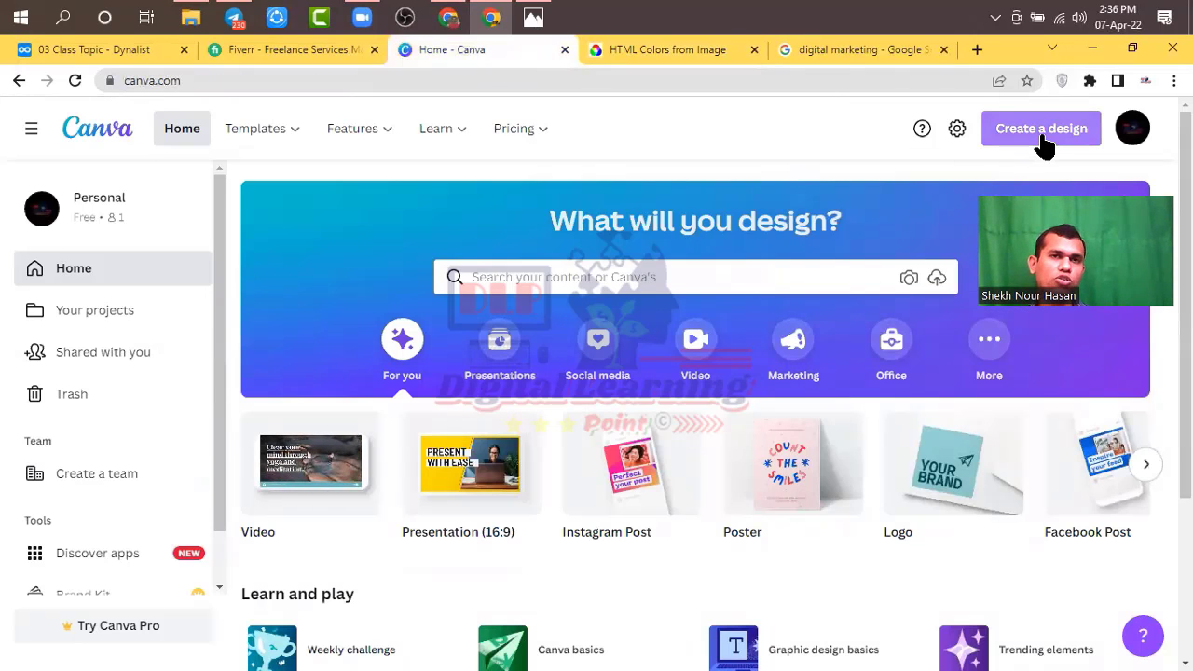
pyautogui.click(190, 17)
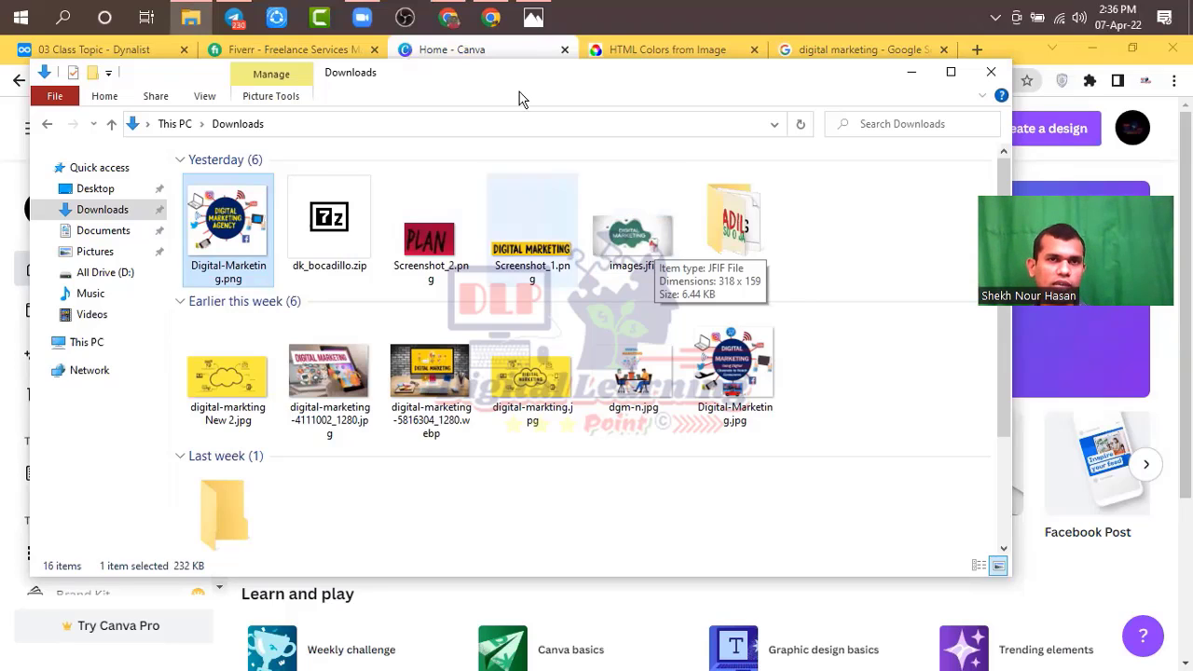
pyautogui.click(491, 16)
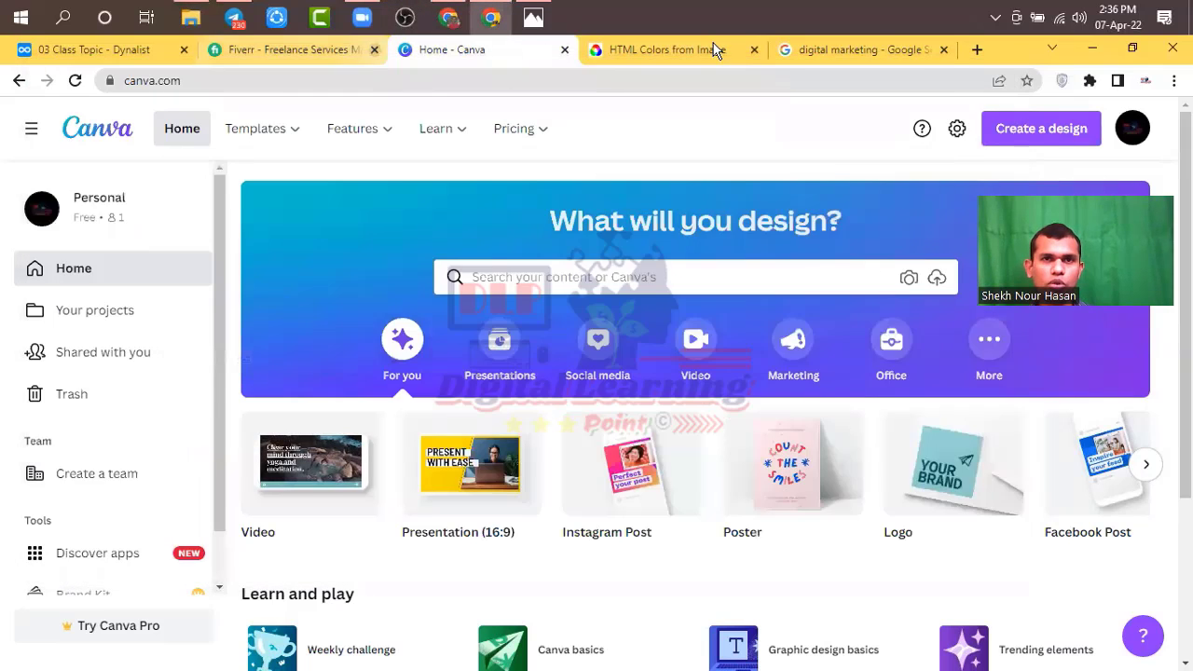
pyautogui.click(830, 49)
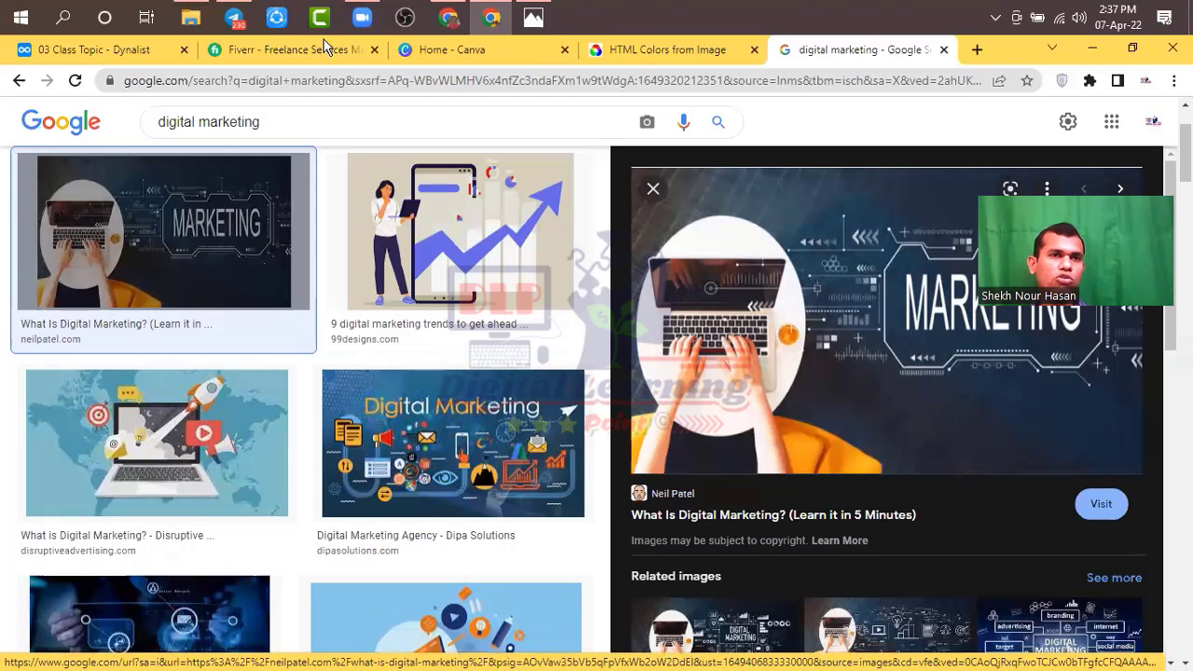
pyautogui.click(190, 17)
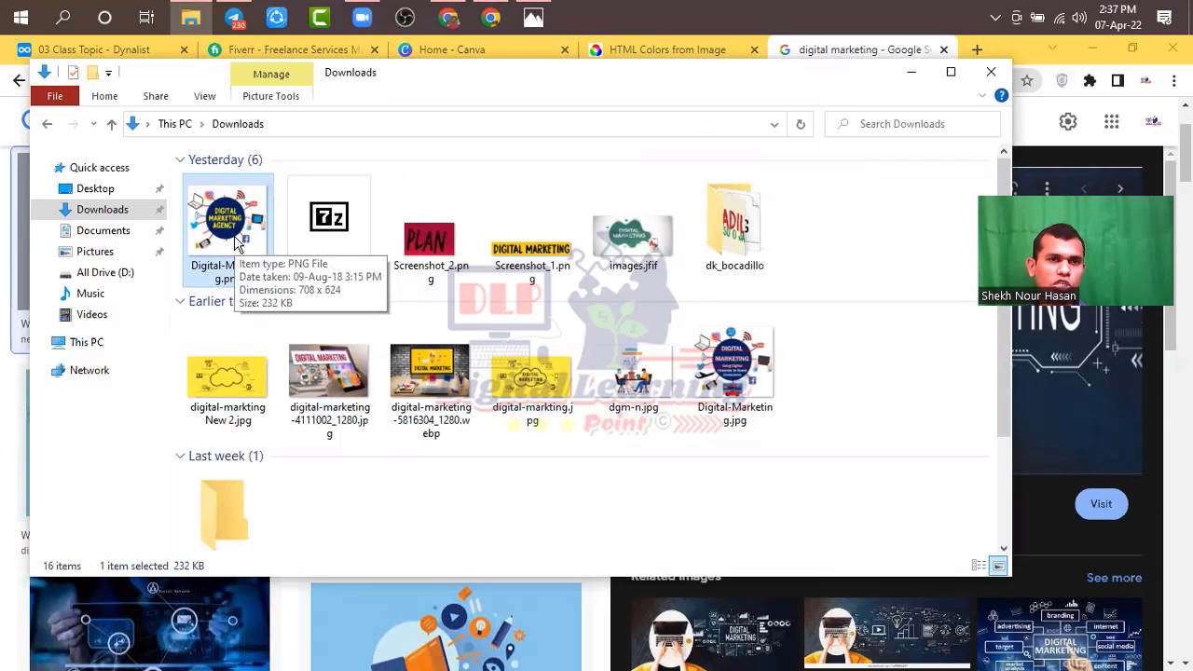
pyautogui.click(491, 17)
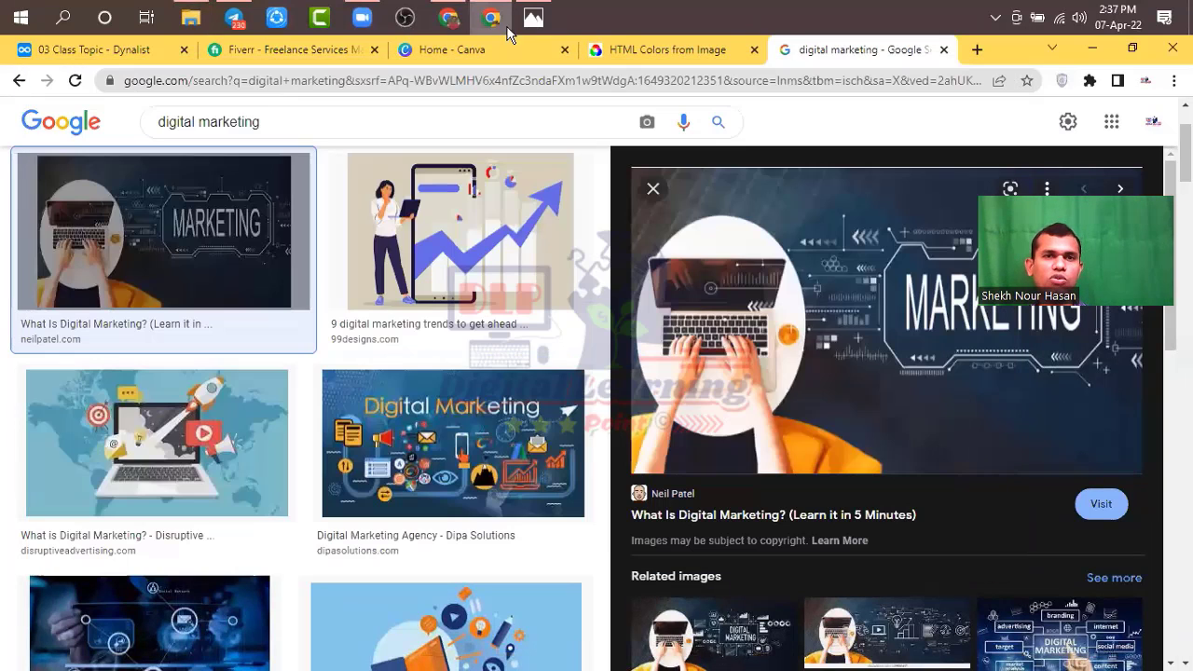
# Create a new custom-size Canva design 708 px wide and 624 px high.
pyautogui.click(429, 51)
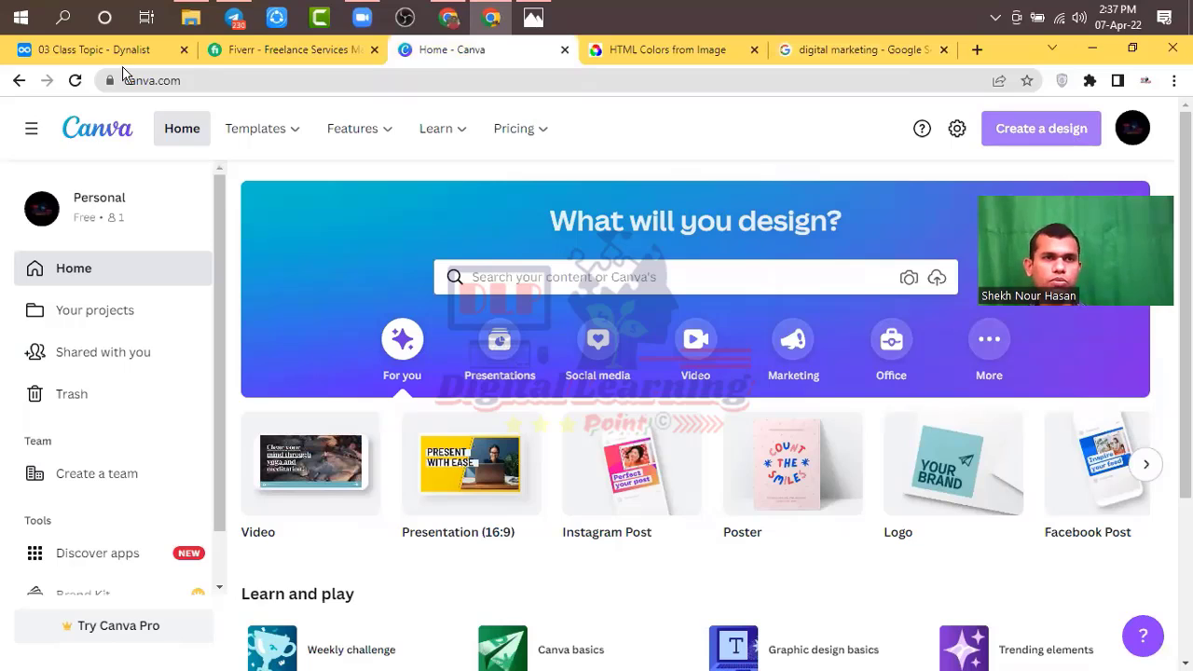
pyautogui.click(1063, 136)
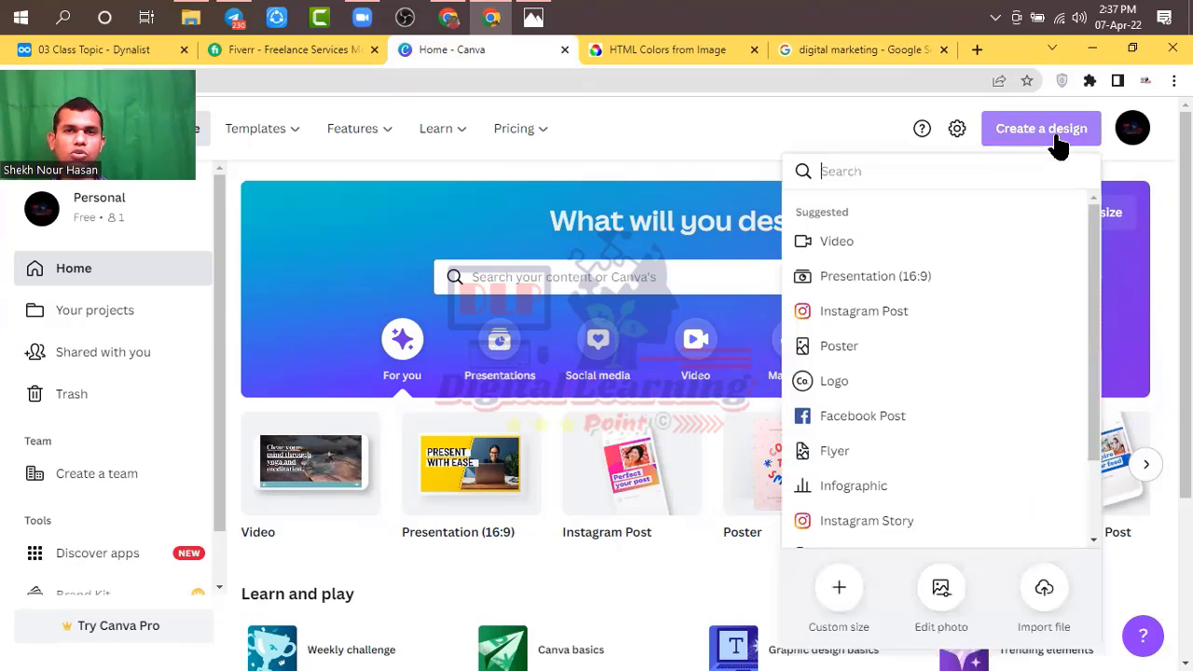
pyautogui.click(838, 596)
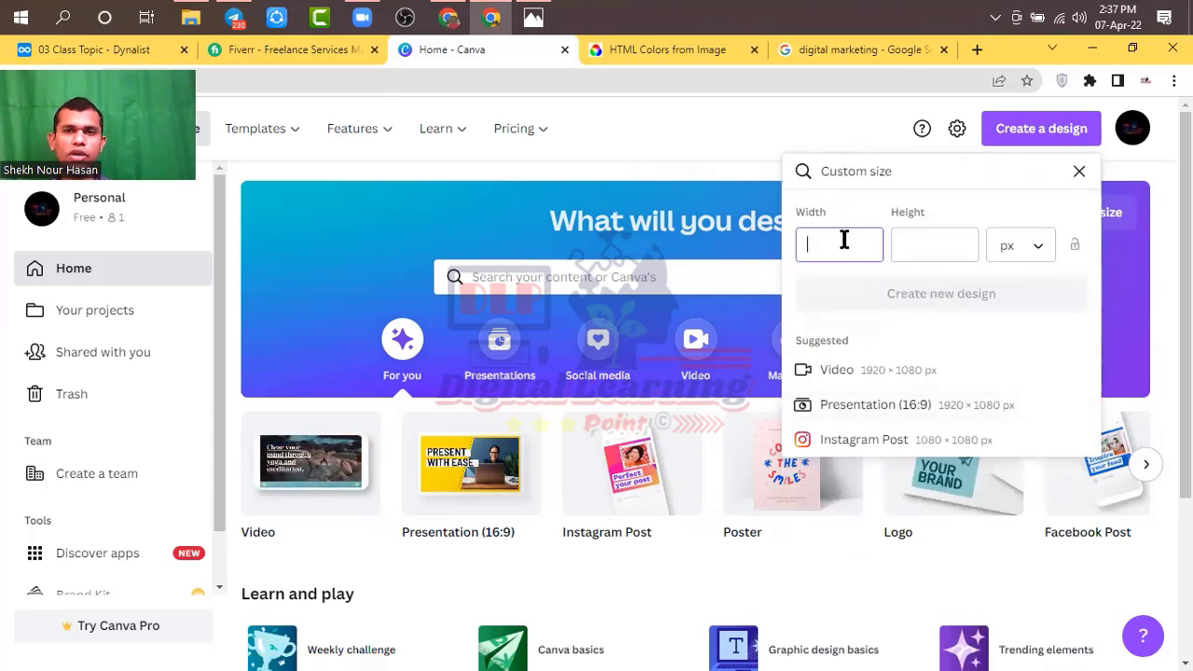
pyautogui.write('708')
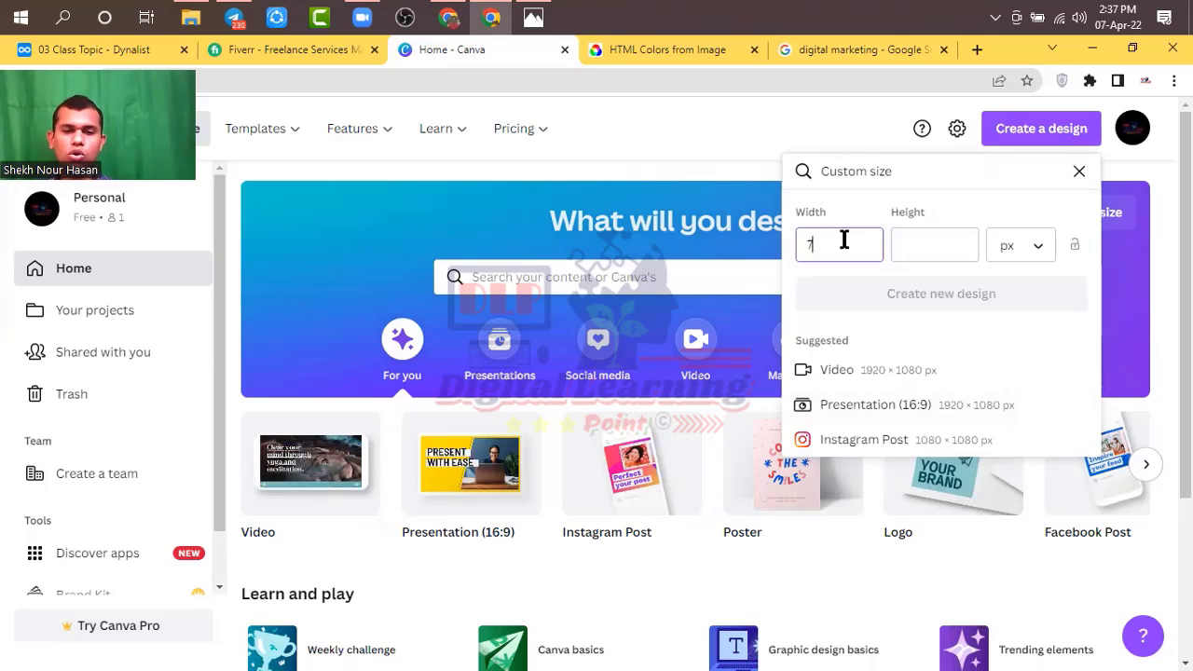
pyautogui.click(932, 250)
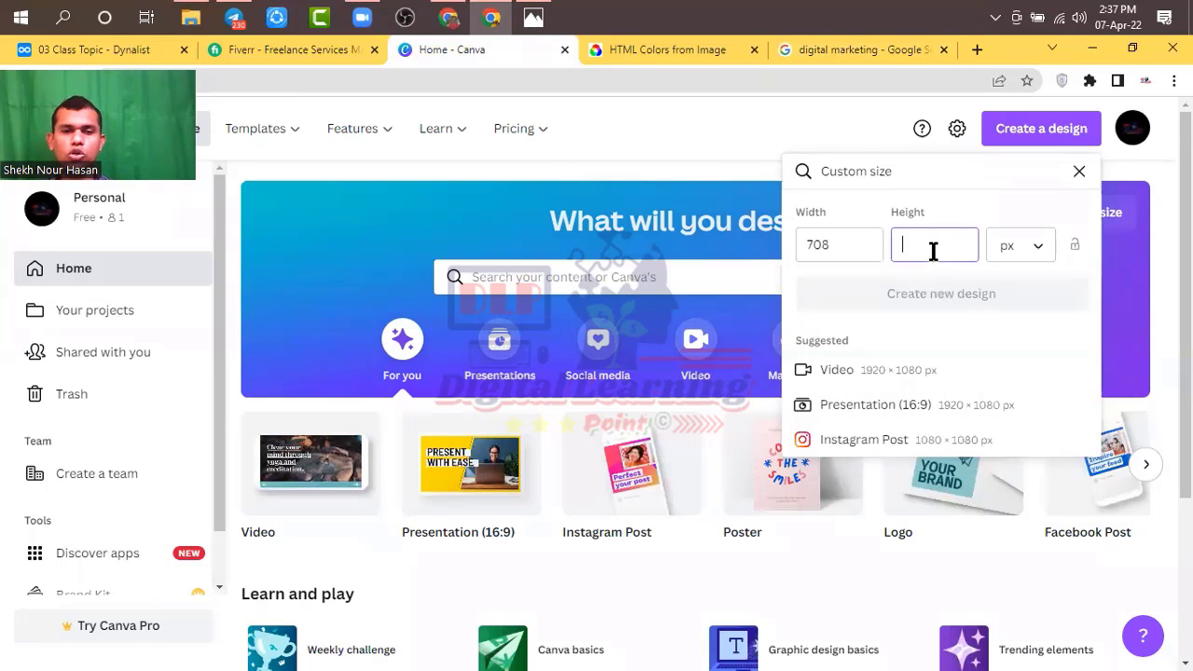
pyautogui.write('624')
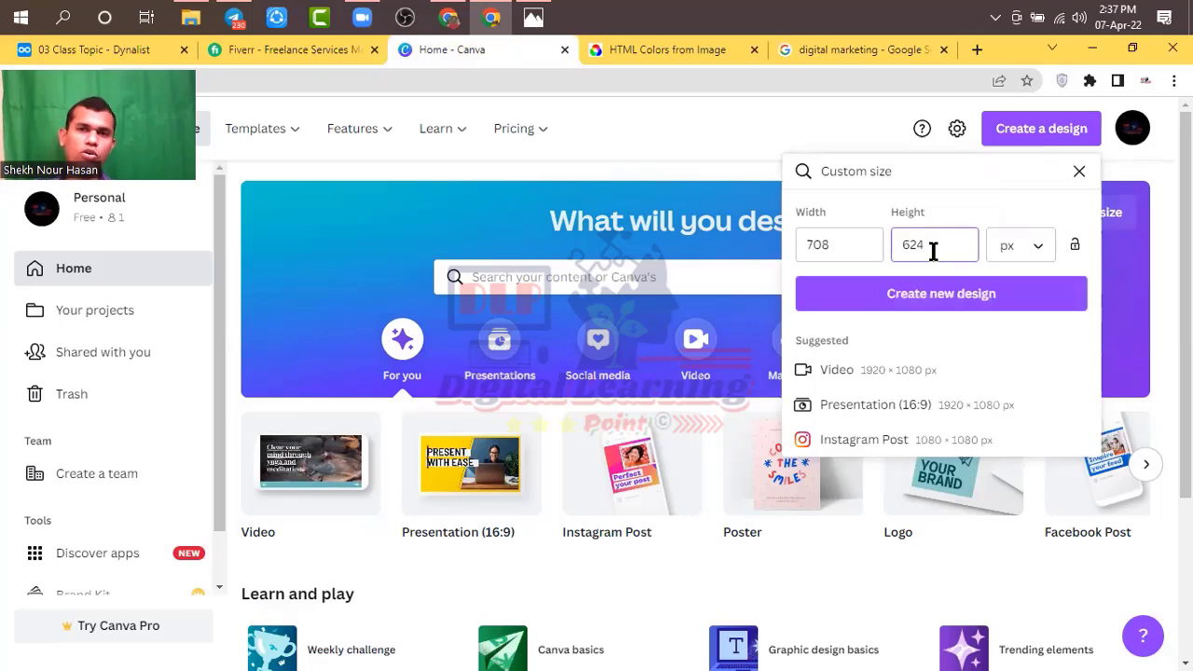
pyautogui.click(947, 302)
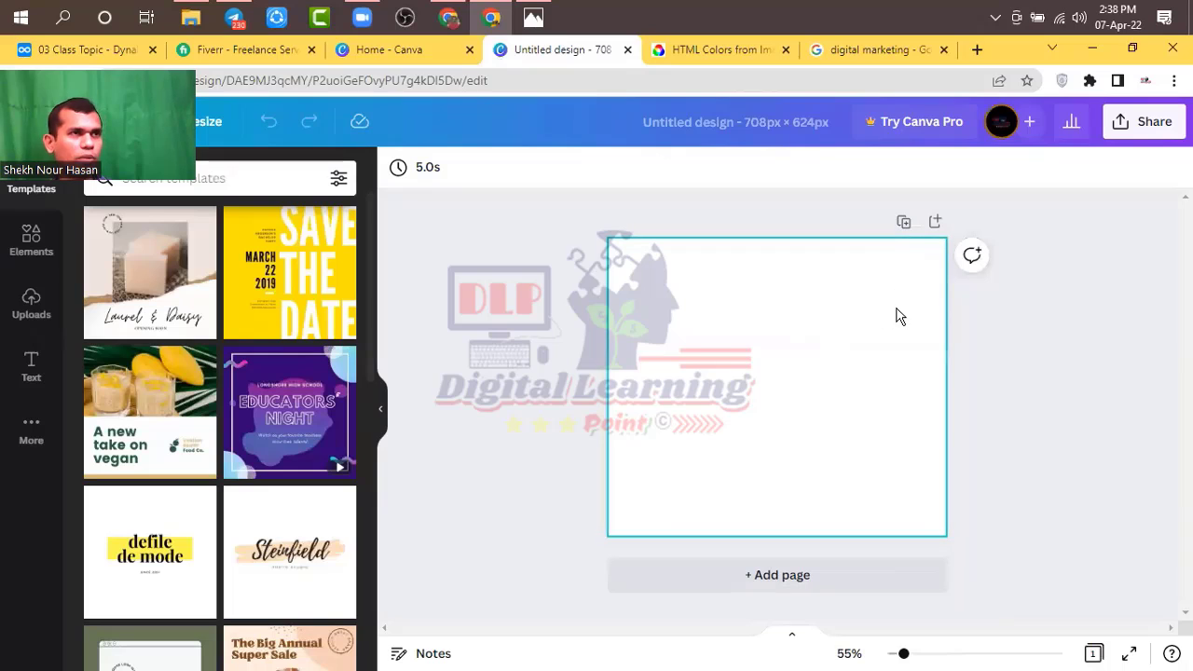
# Create a second custom-size Canva design of 1080 × 1080 px and open it in the editor.
pyautogui.click(407, 50)
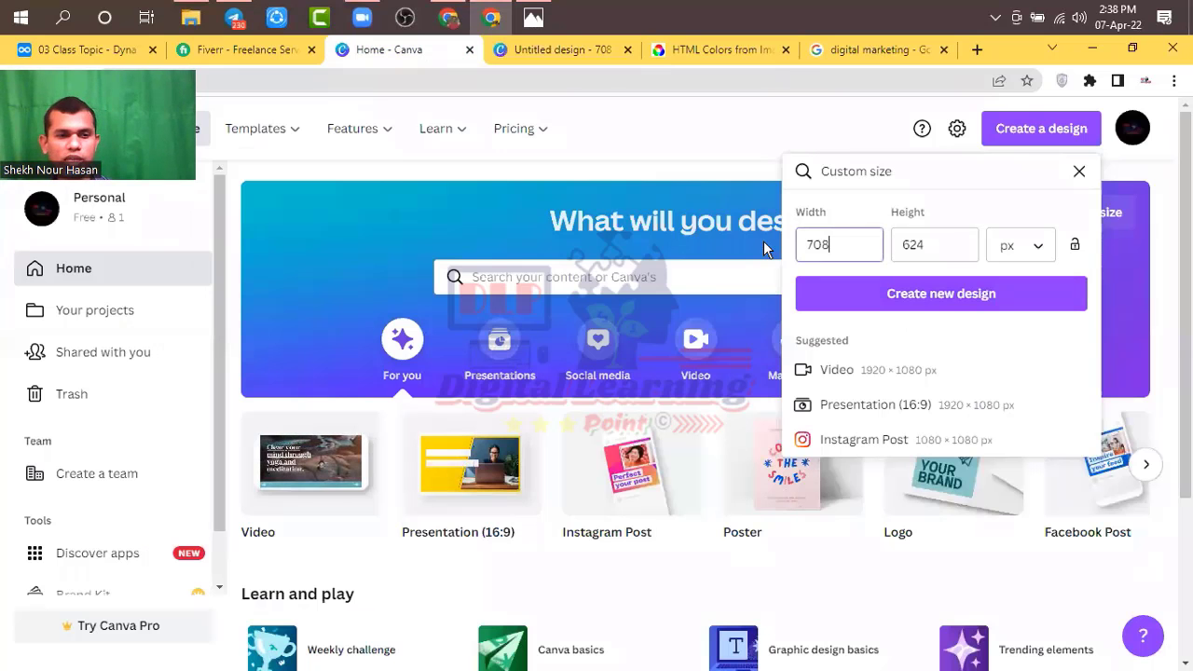
pyautogui.click(766, 244)
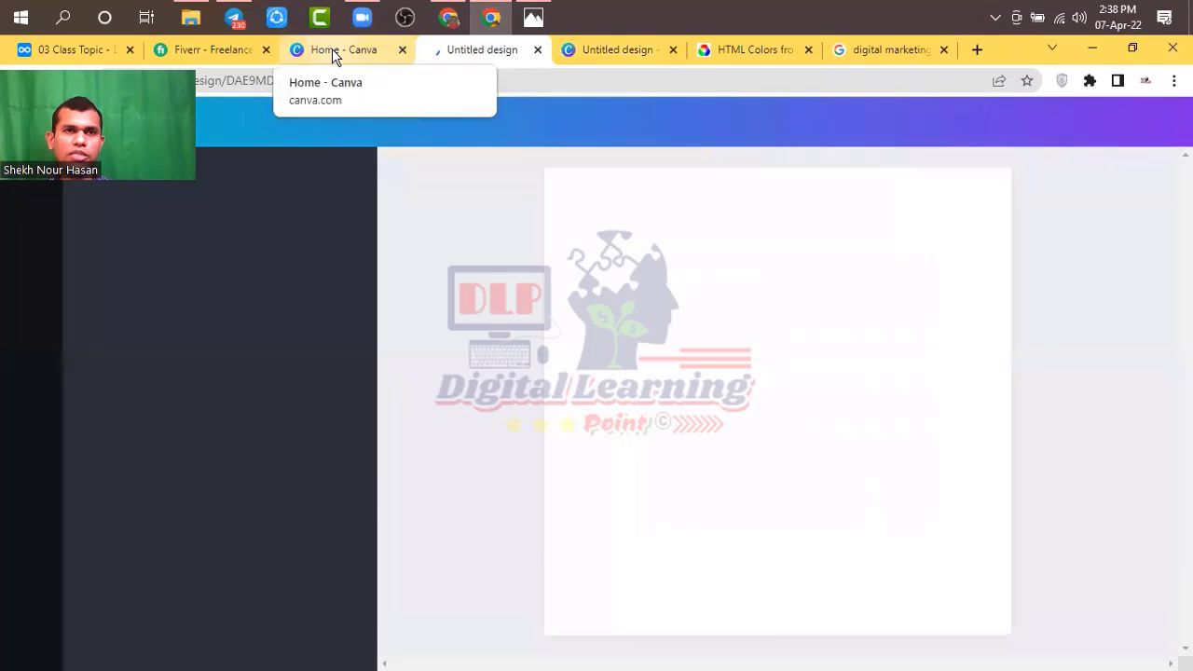
pyautogui.click(331, 51)
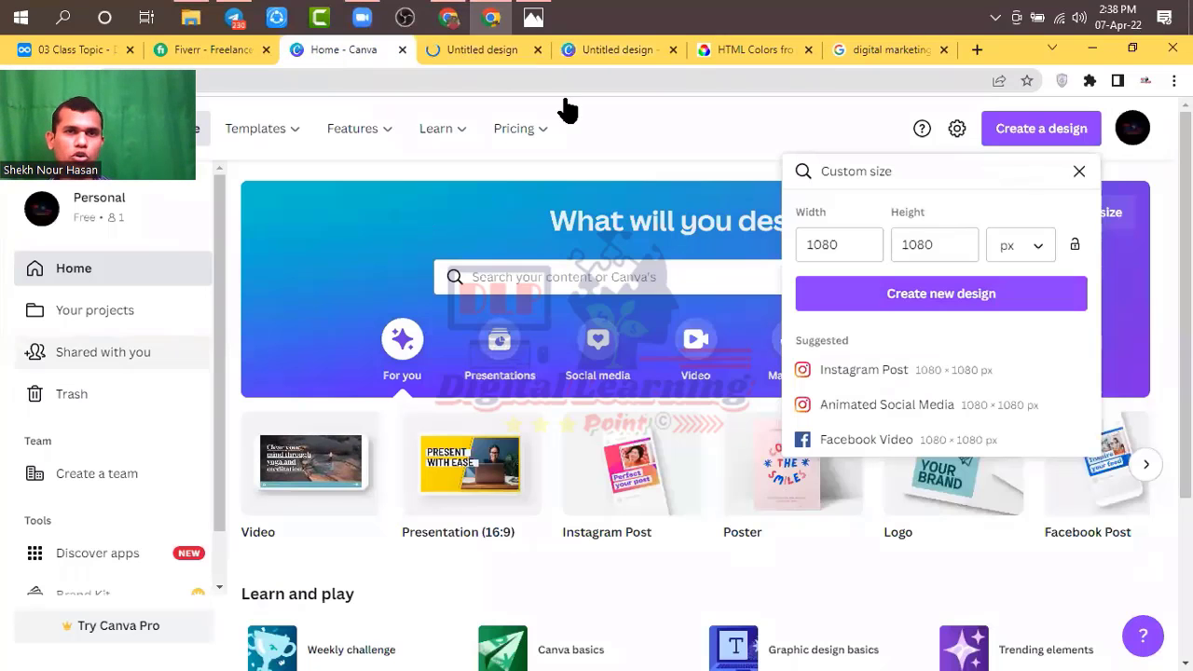
pyautogui.click(488, 52)
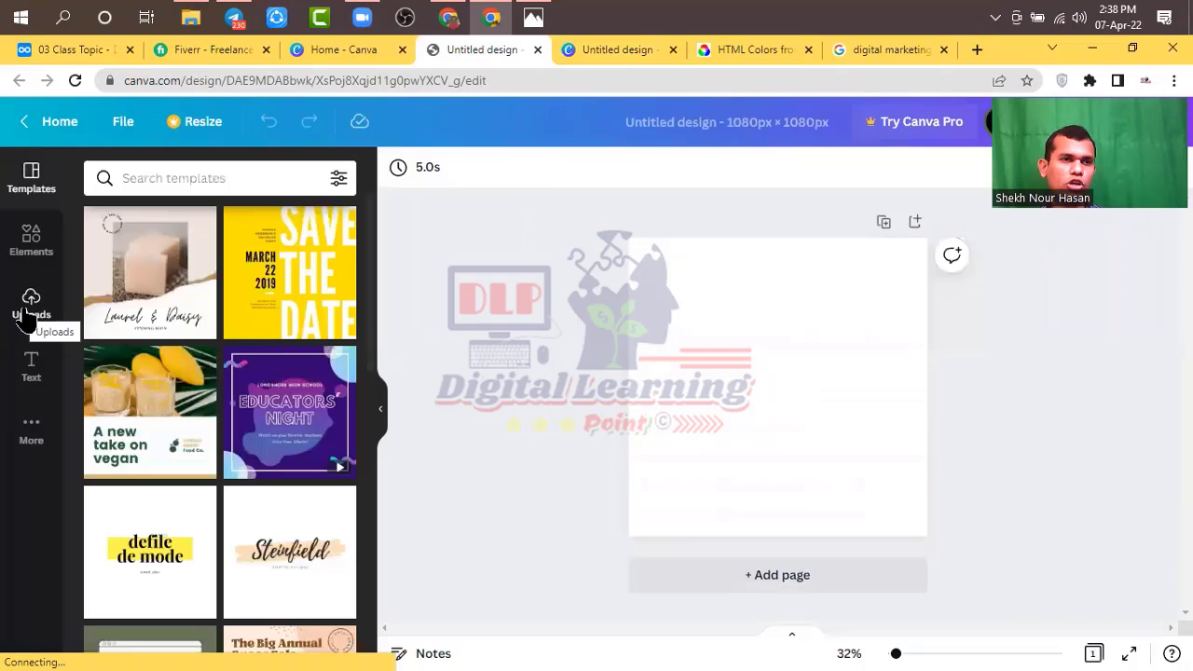
# Upload the Digital Marketing Agency picture to the Canva uploads.
pyautogui.click(28, 315)
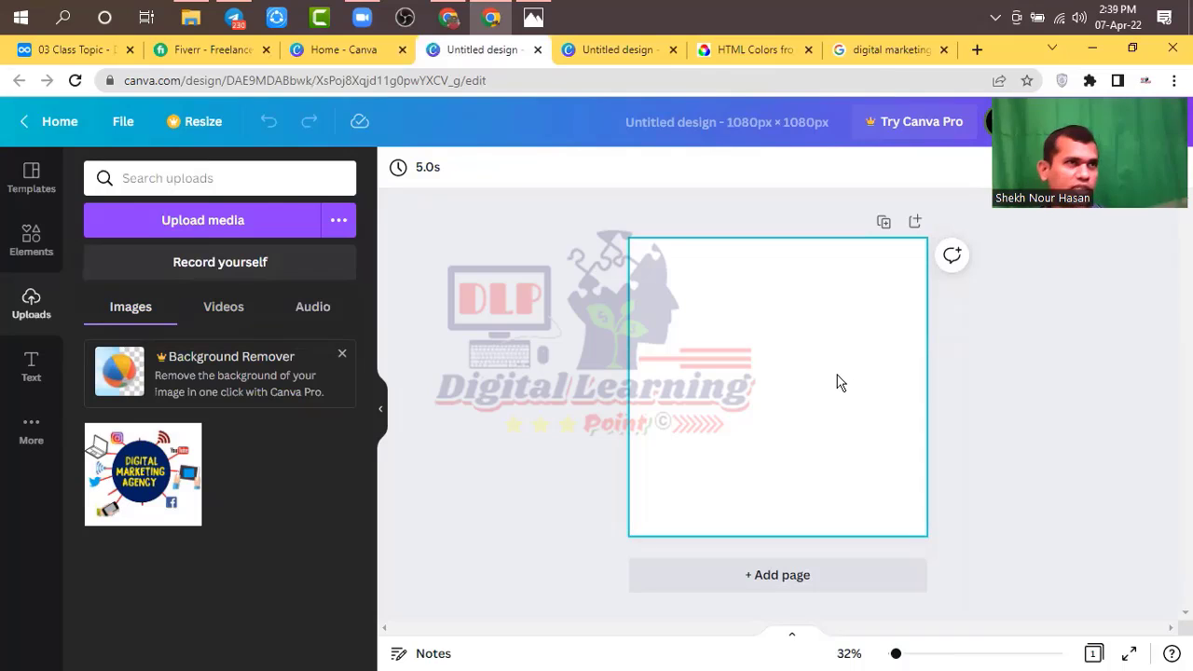
pyautogui.click(214, 223)
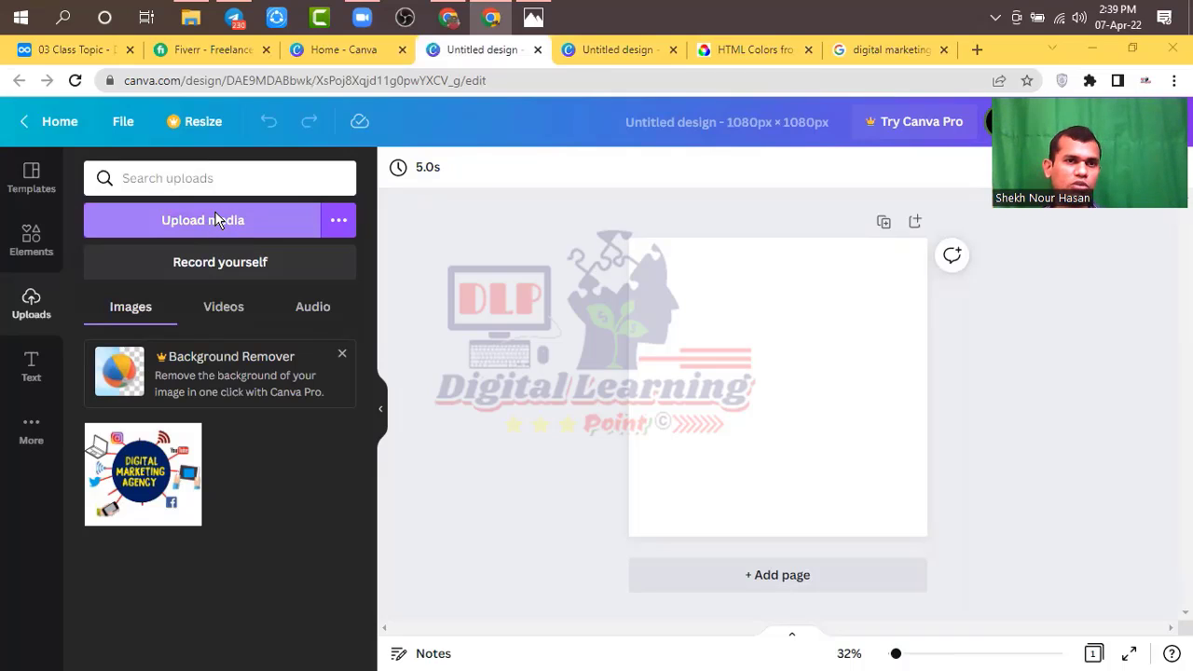
pyautogui.doubleClick(215, 210)
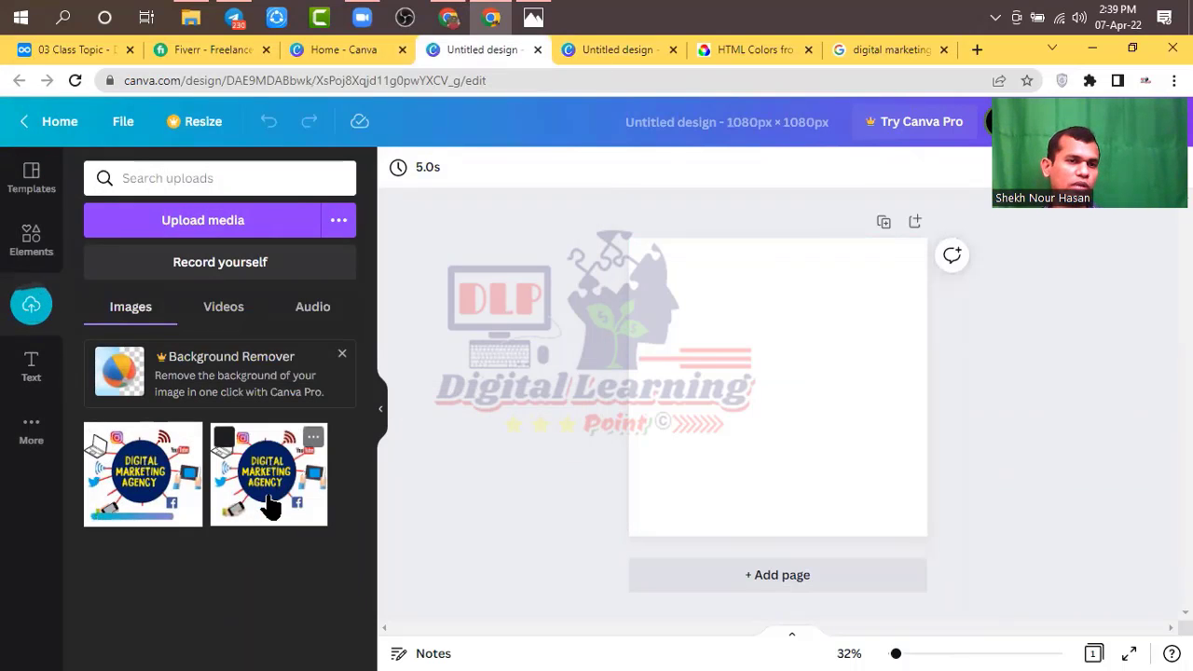
# Trash the duplicate Digital-Marketing.png upload, then place the remaining picture on the 1080 × 1080 page and enlarge it to the page's full height.
pyautogui.click(313, 437)
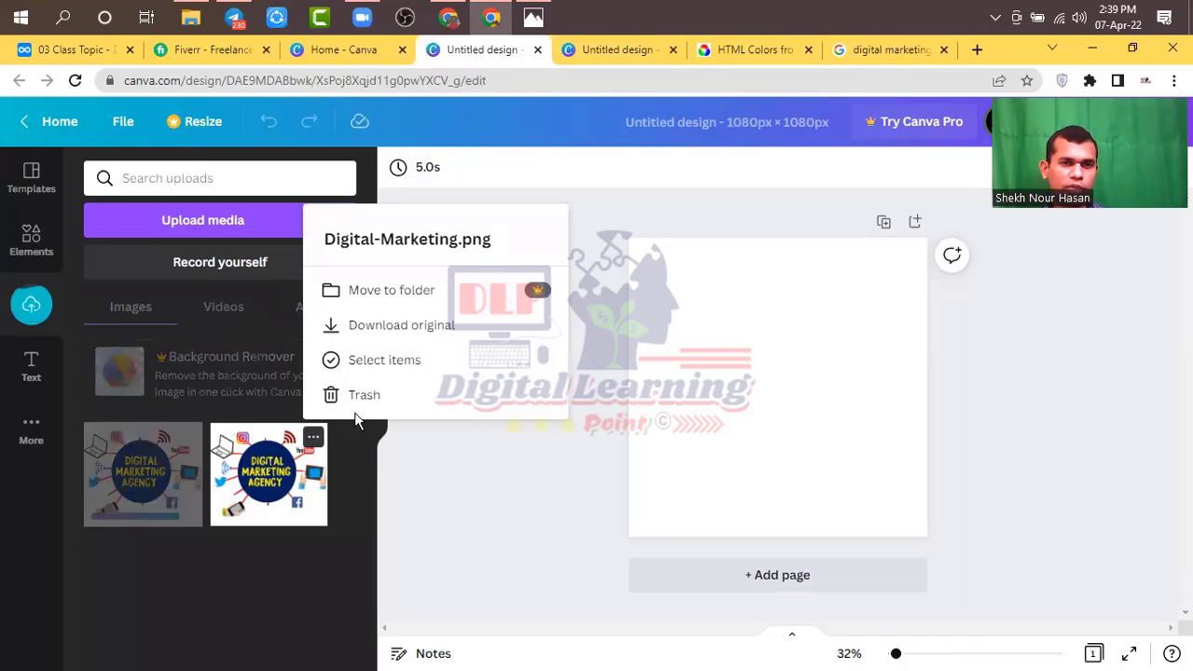
pyautogui.click(364, 397)
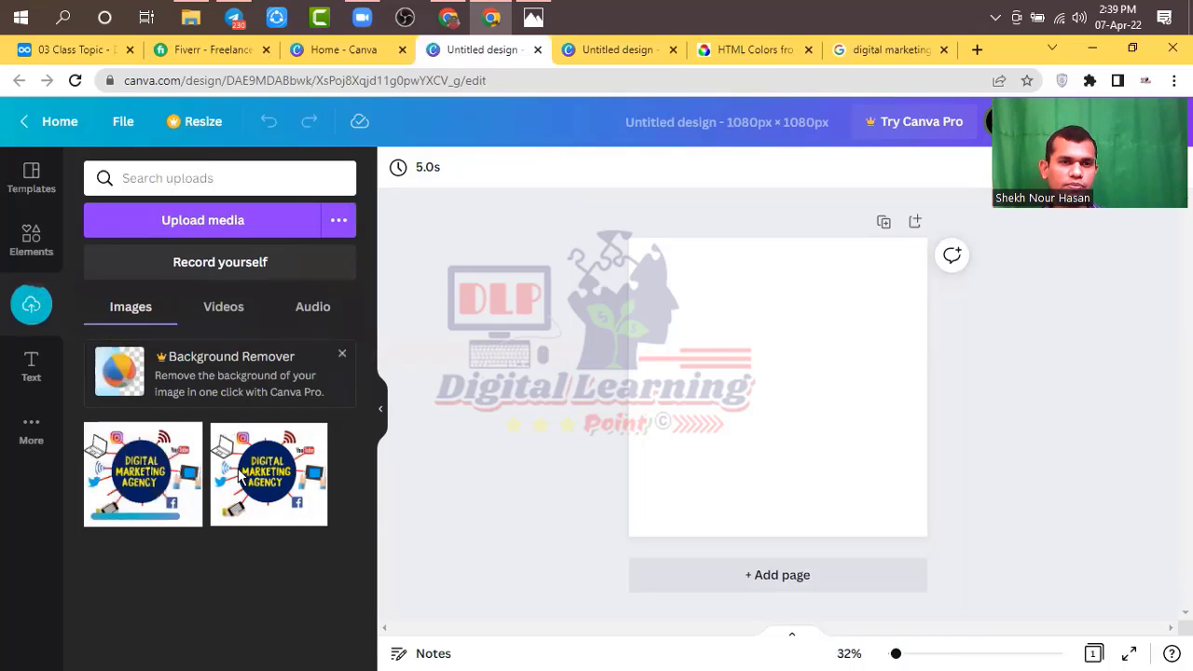
pyautogui.click(142, 471)
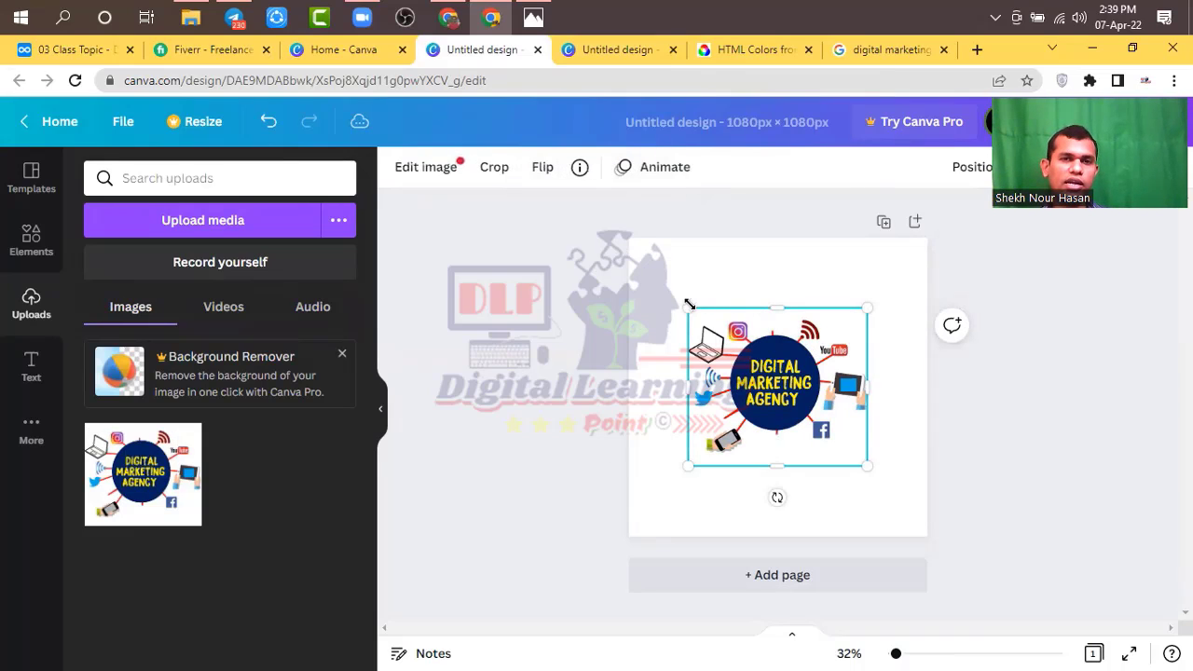
pyautogui.moveTo(688, 307); pyautogui.dragTo(620, 225)
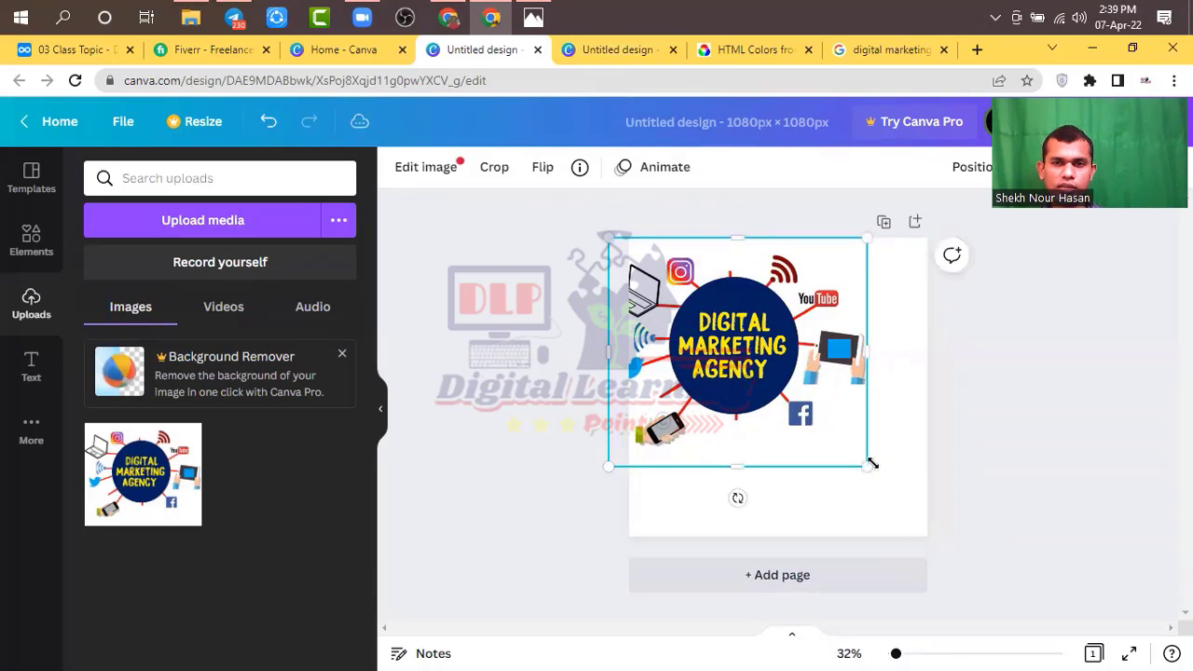
pyautogui.moveTo(870, 463); pyautogui.dragTo(934, 562)
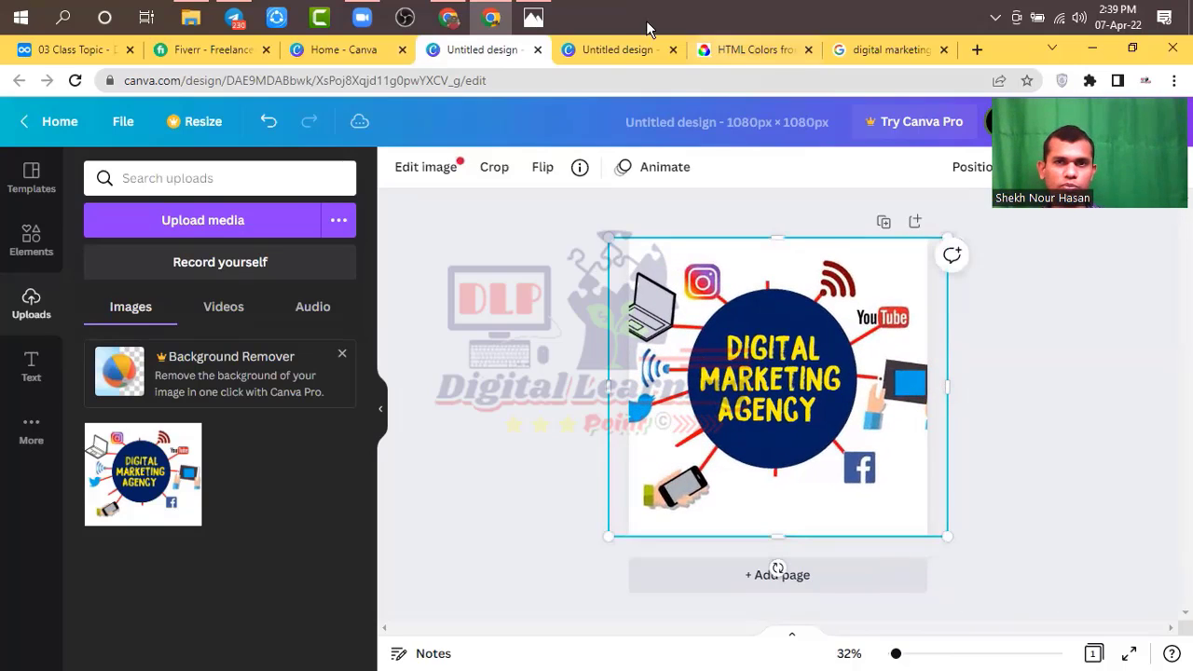
# Place the uploaded picture in the 708 × 624 px design, scale it to cover the whole page, and close the 1080 × 1080 design.
pyautogui.click(609, 40)
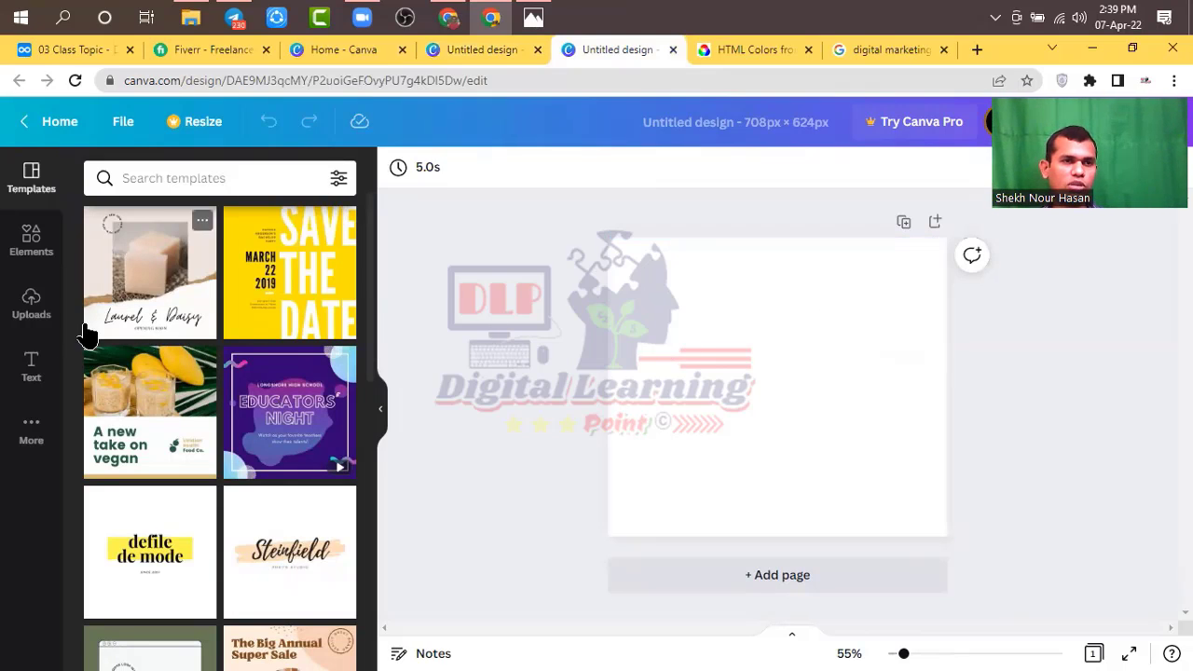
pyautogui.click(36, 314)
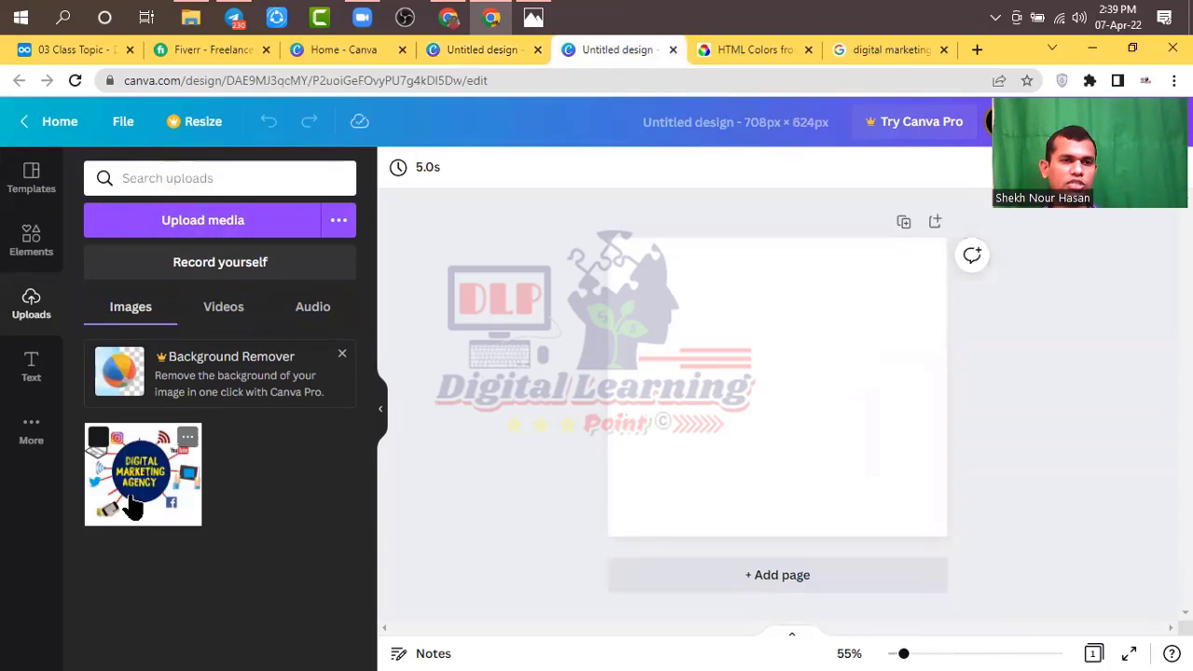
pyautogui.click(143, 474)
pyautogui.moveTo(657, 282); pyautogui.dragTo(607, 235)
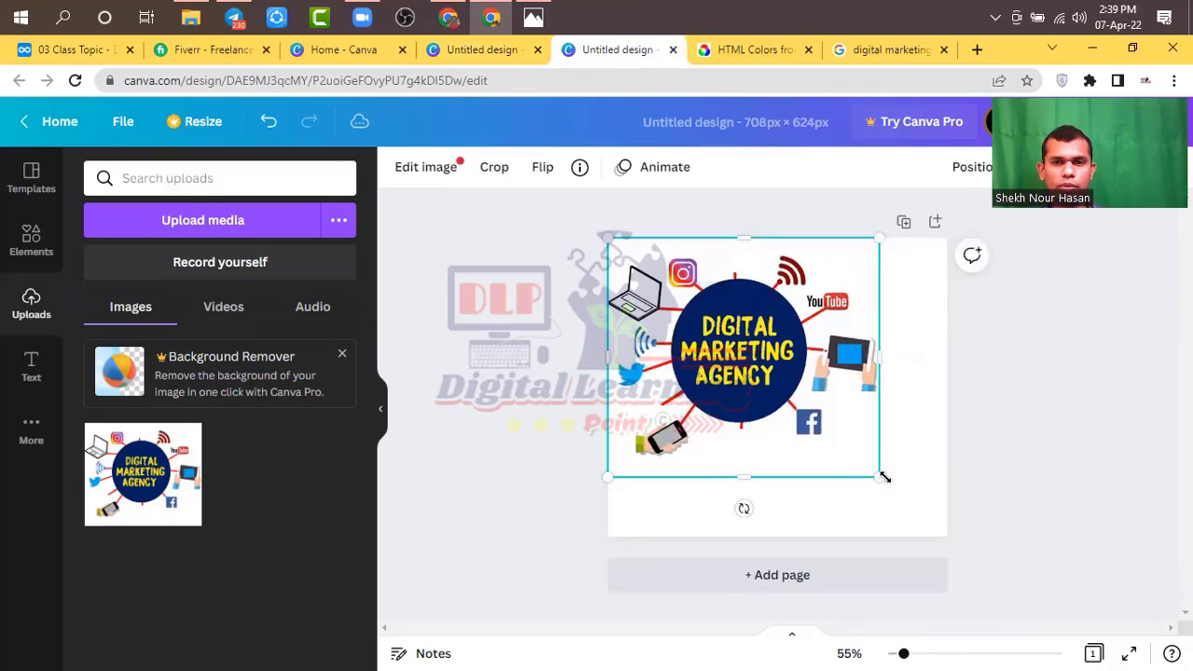
pyautogui.moveTo(920, 515); pyautogui.dragTo(946, 536)
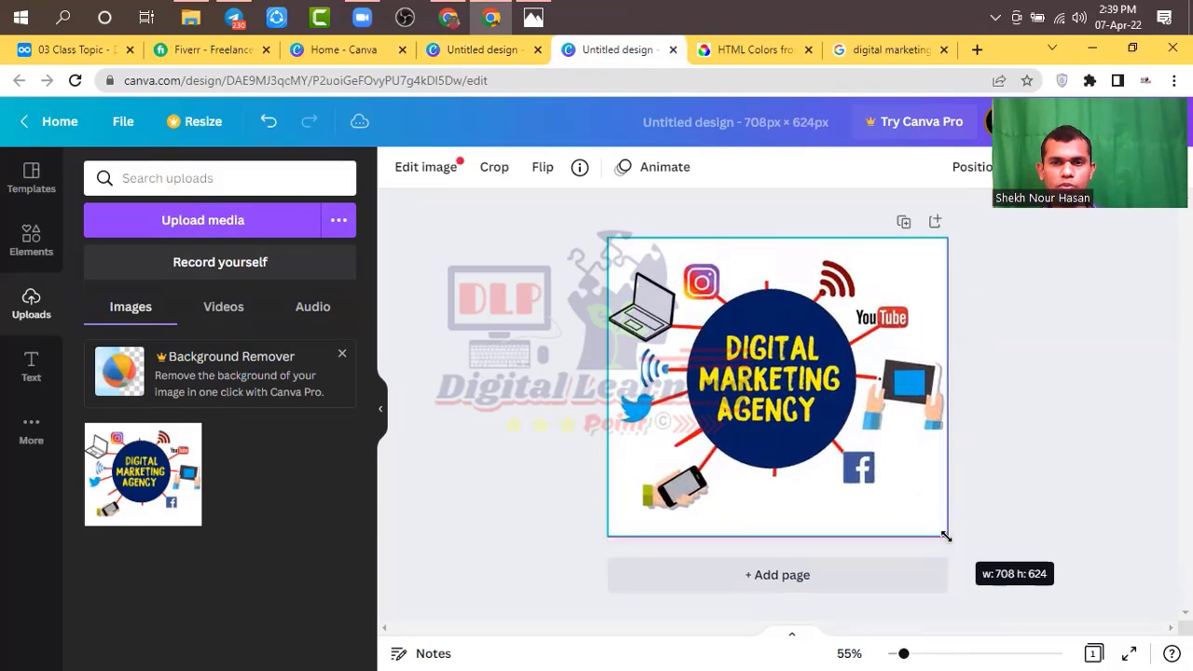
pyautogui.click(1005, 515)
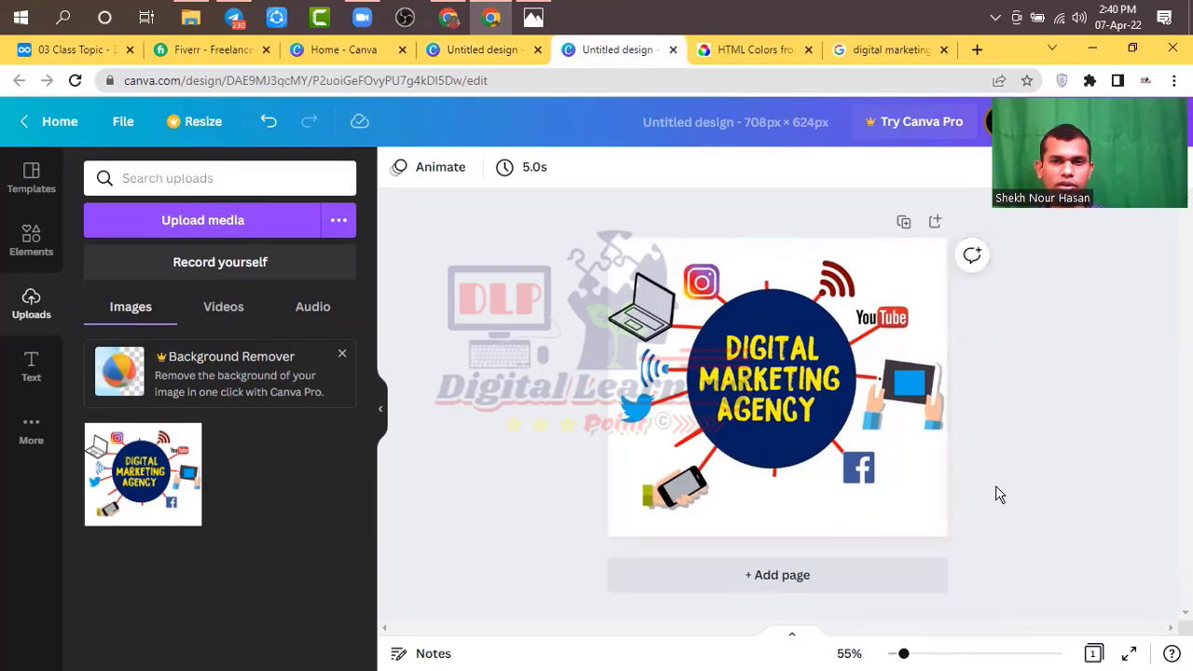
pyautogui.click(533, 49)
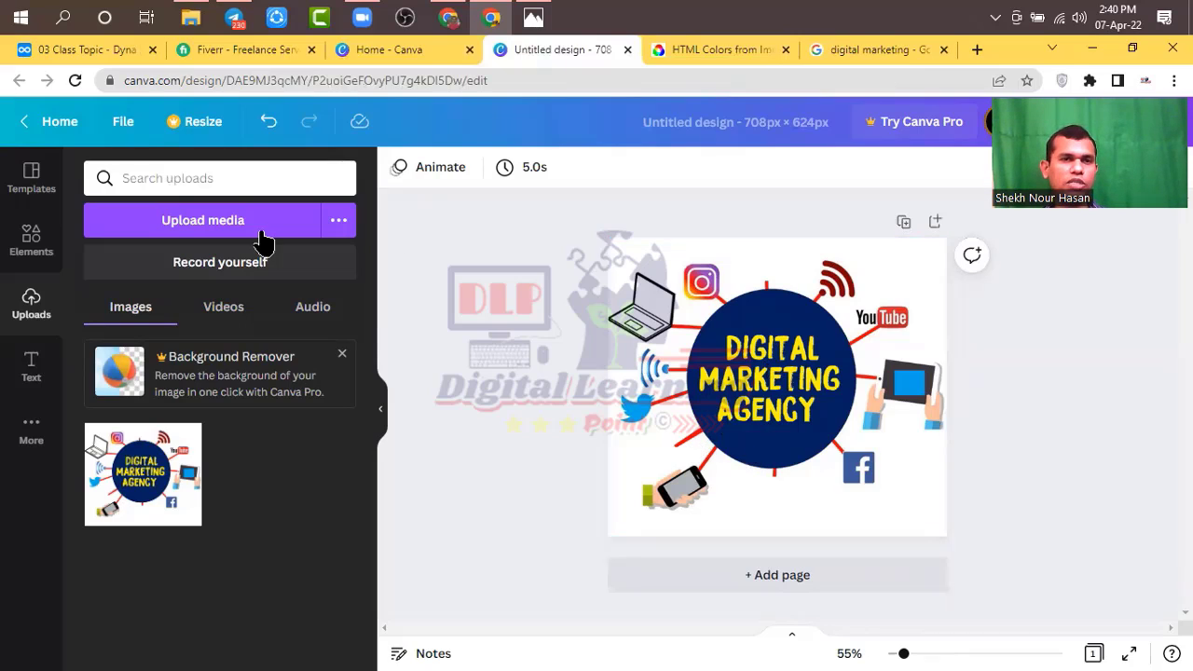
# Add a heading text to the page over the picture and set its font size to 61.
pyautogui.click(31, 368)
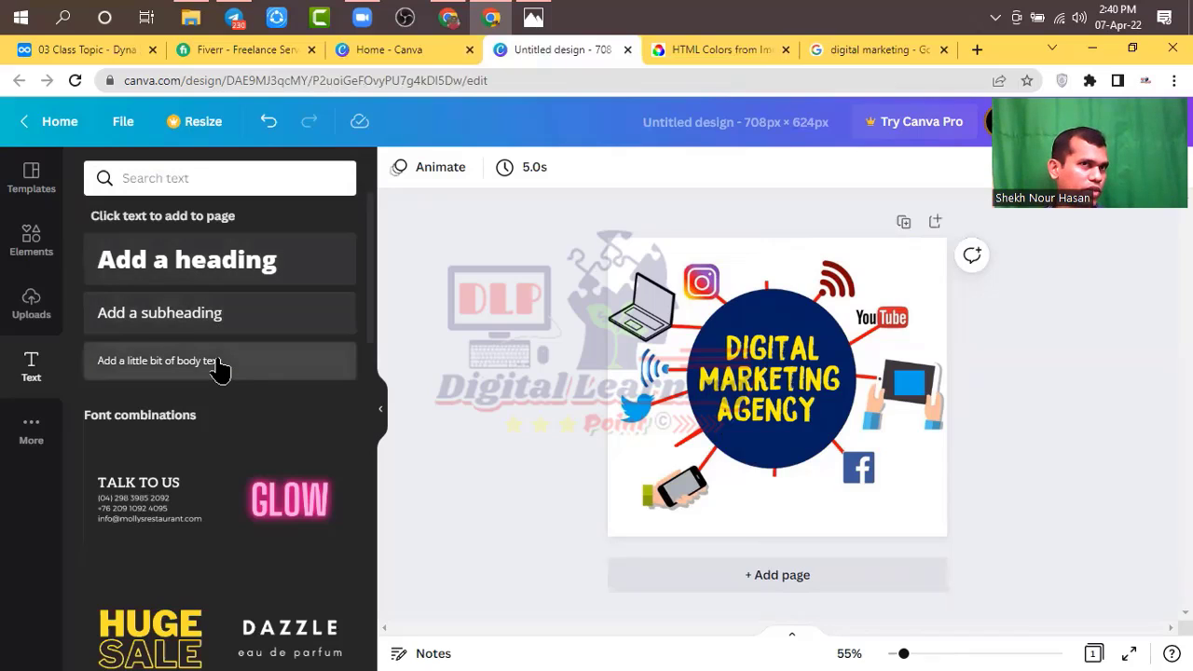
pyautogui.click(176, 279)
pyautogui.doubleClick(831, 388)
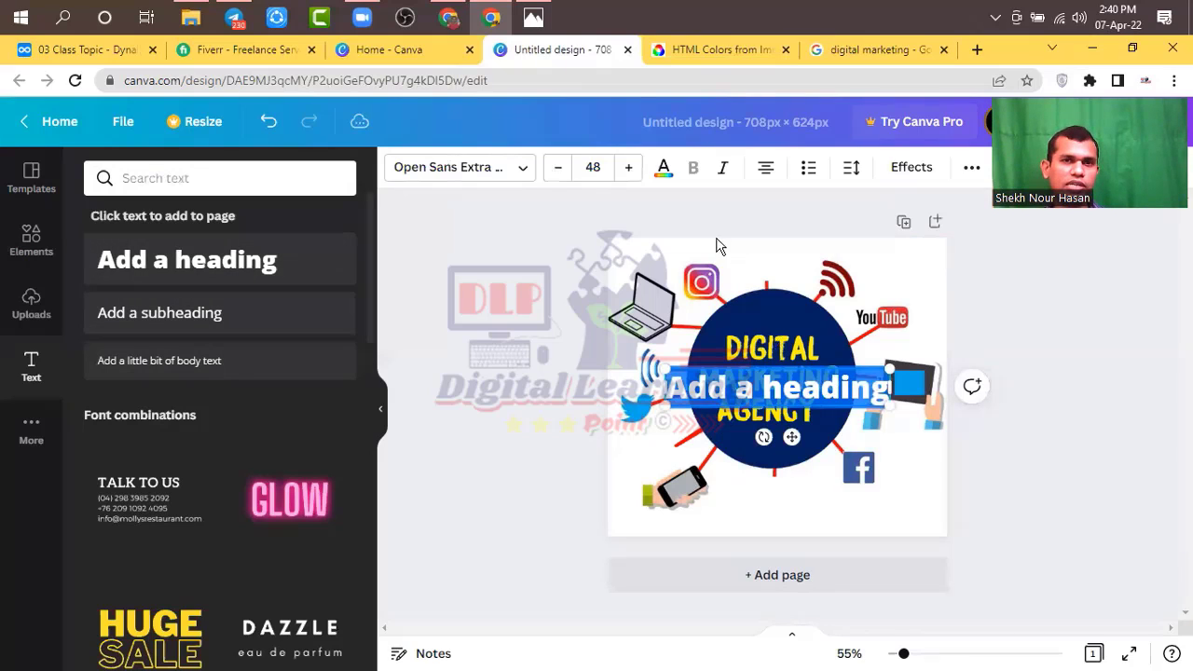
pyautogui.click(559, 172)
pyautogui.click(558, 172)
pyautogui.click(558, 172)
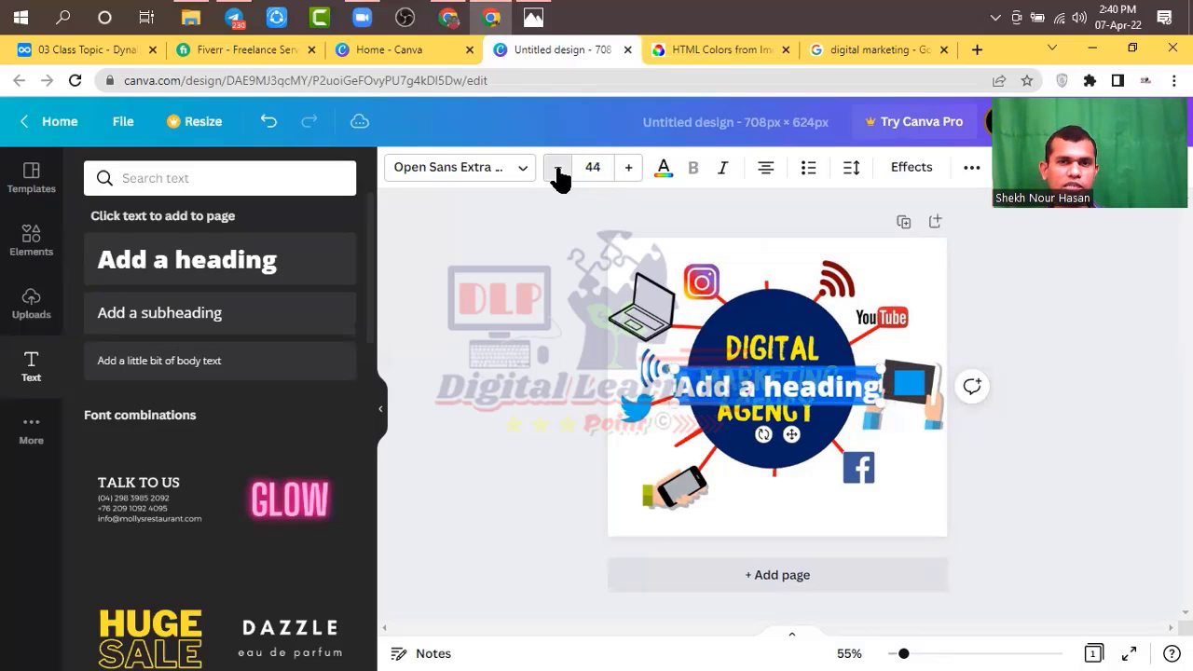
pyautogui.click(558, 171)
pyautogui.click(558, 172)
pyautogui.click(559, 172)
pyautogui.click(558, 171)
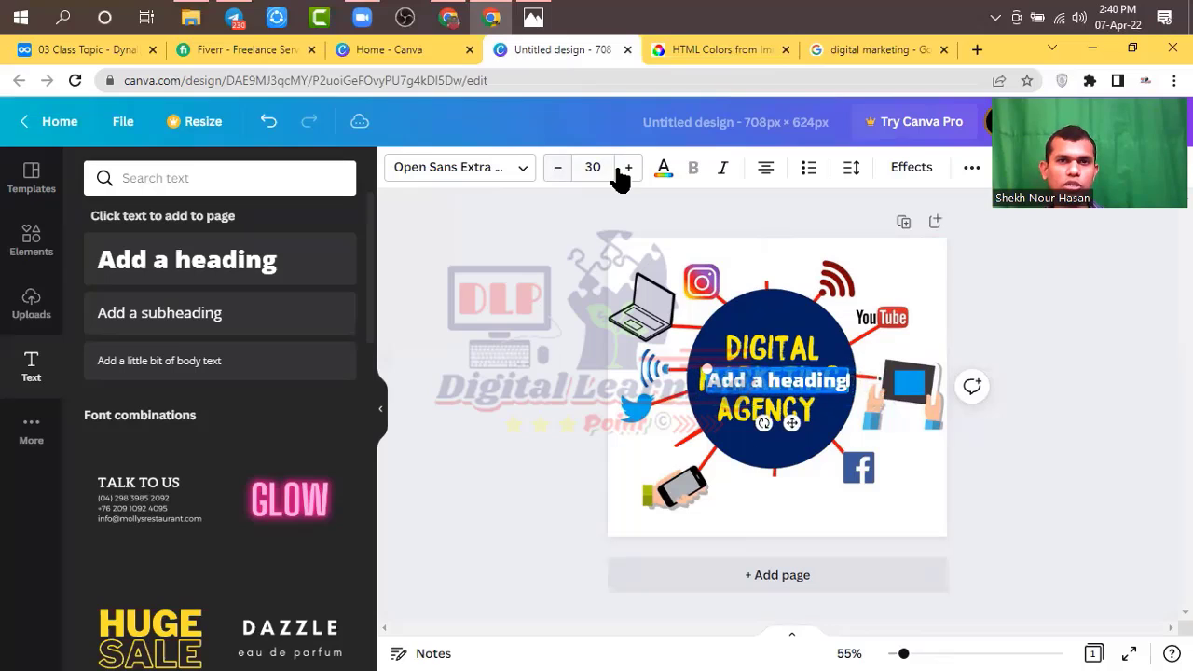
pyautogui.click(628, 169)
pyautogui.click(628, 169)
pyautogui.click(629, 170)
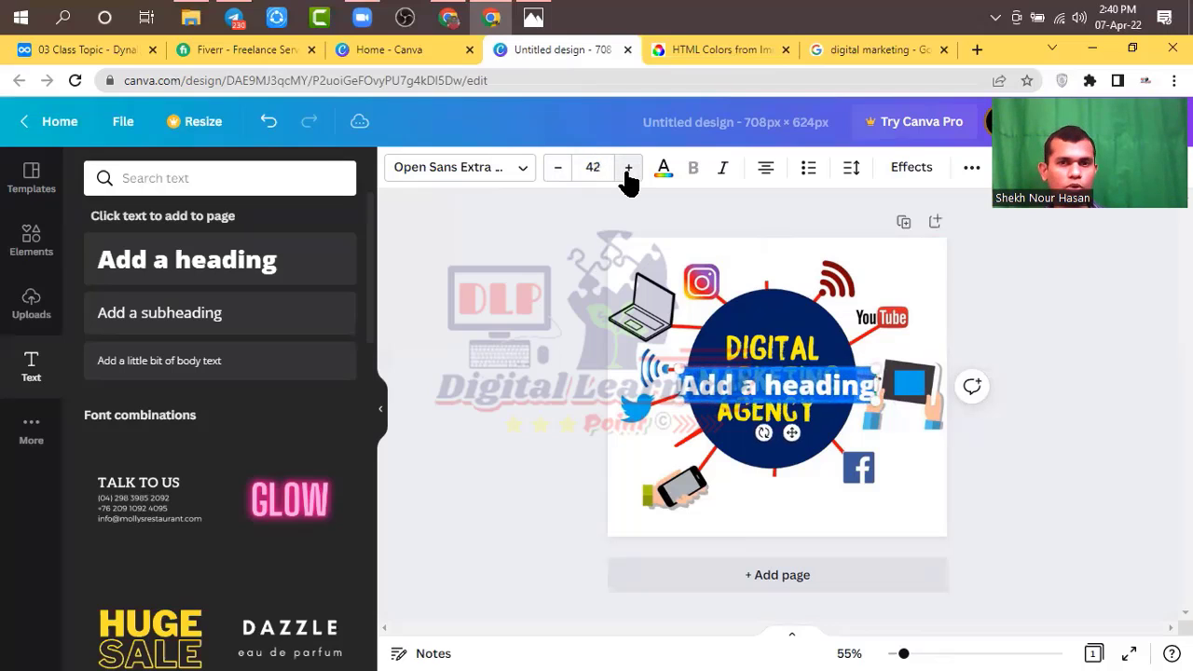
pyautogui.click(628, 170)
pyautogui.click(628, 170)
pyautogui.click(628, 170)
pyautogui.click(628, 169)
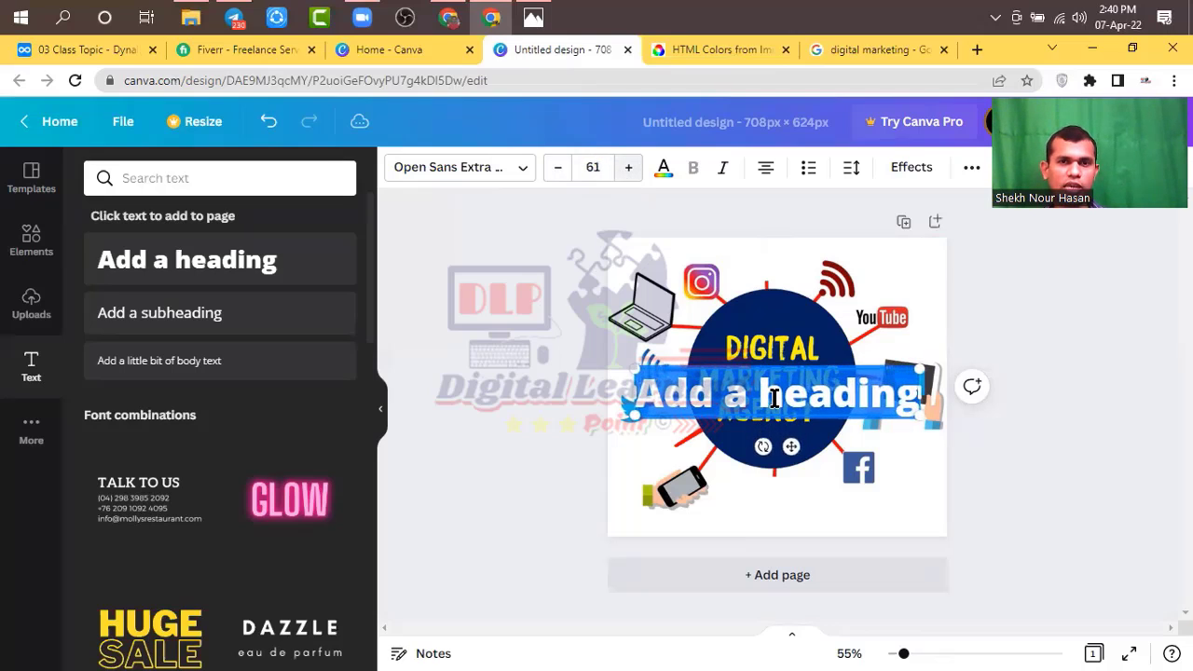
# Close the Google image search, copy the color code #FFC203 from the HTML Colors from Image page, and return to the Canva design.
pyautogui.click(875, 50)
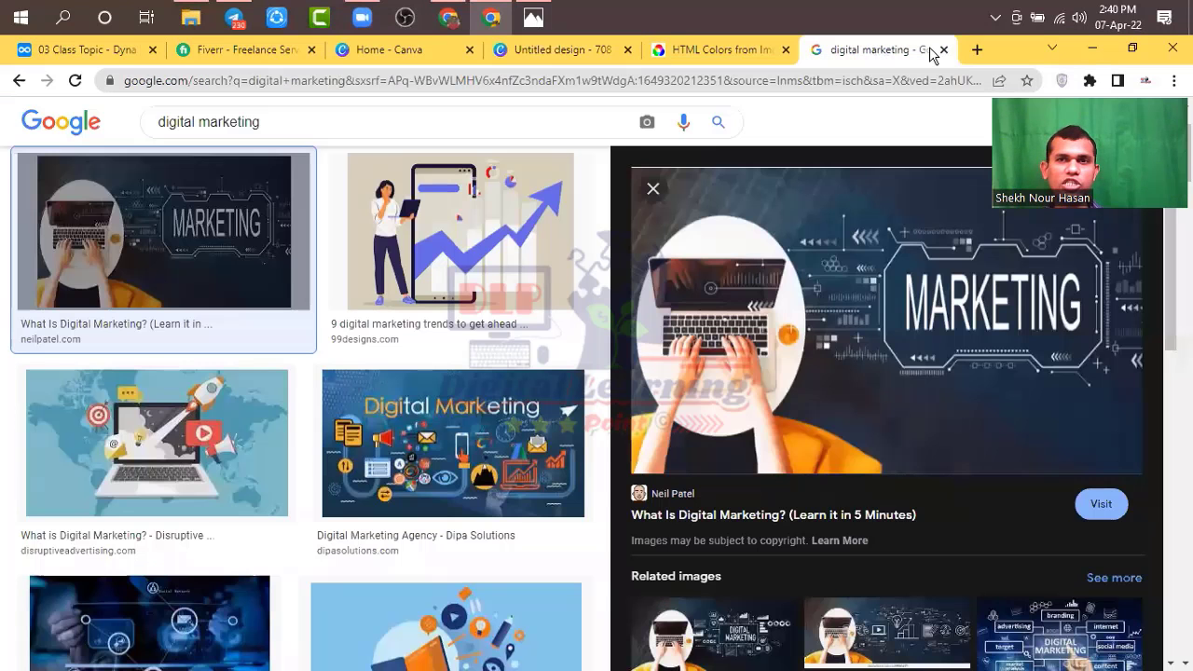
pyautogui.click(943, 49)
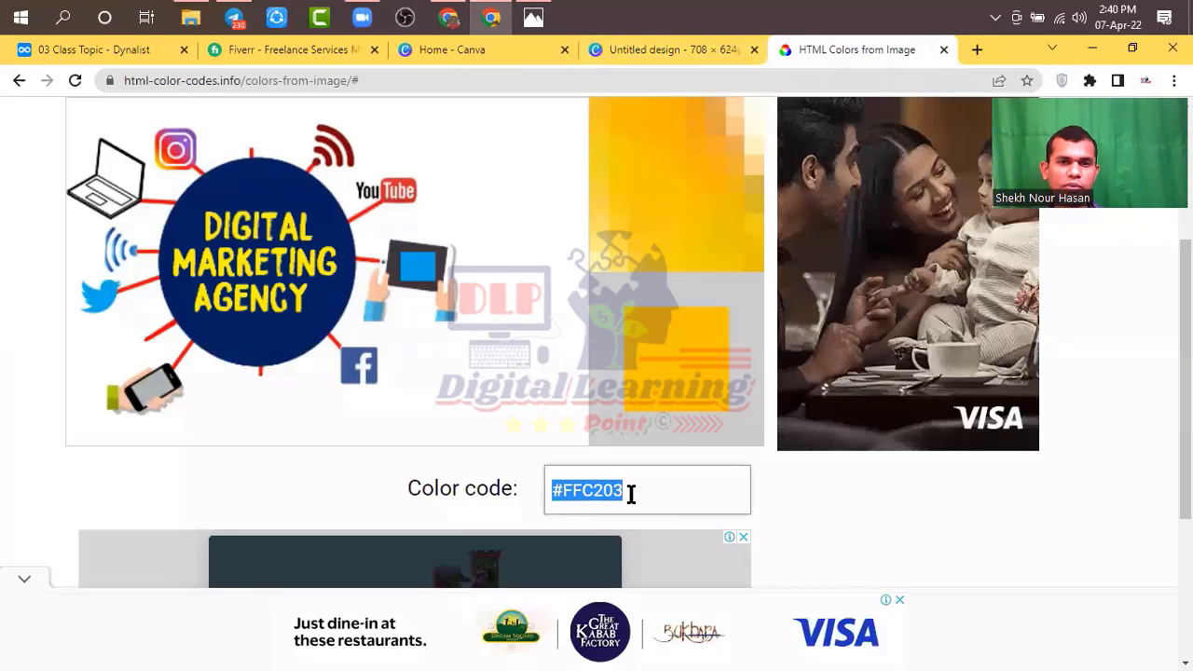
pyautogui.rightClick(603, 487)
pyautogui.click(649, 252)
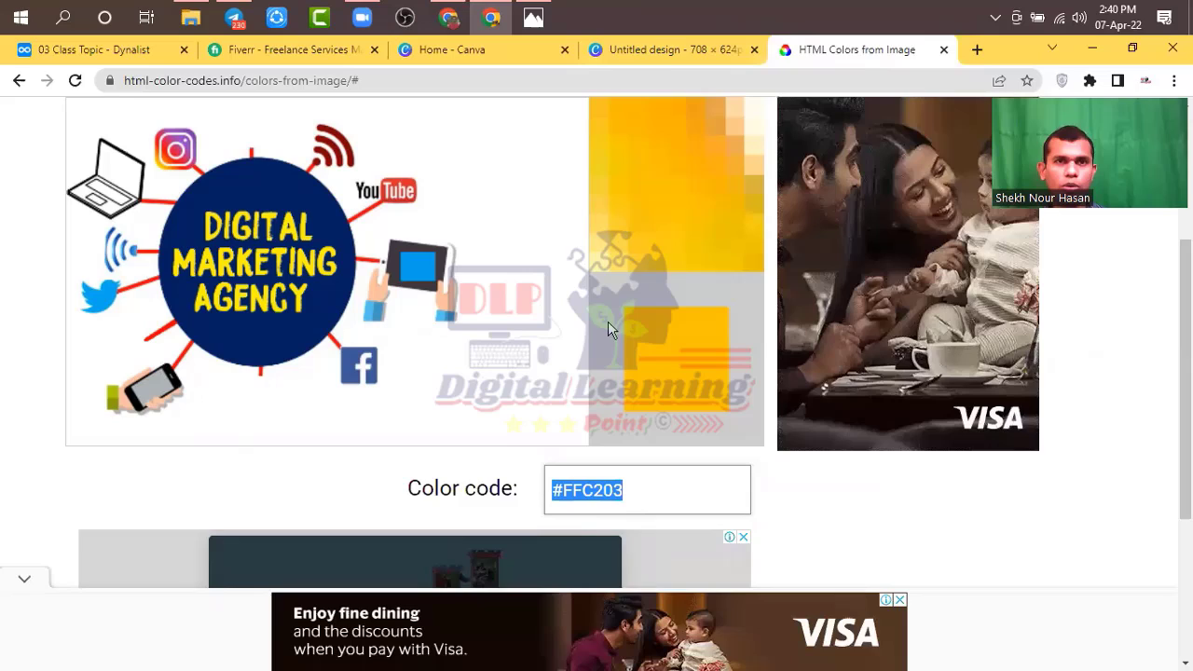
pyautogui.click(664, 51)
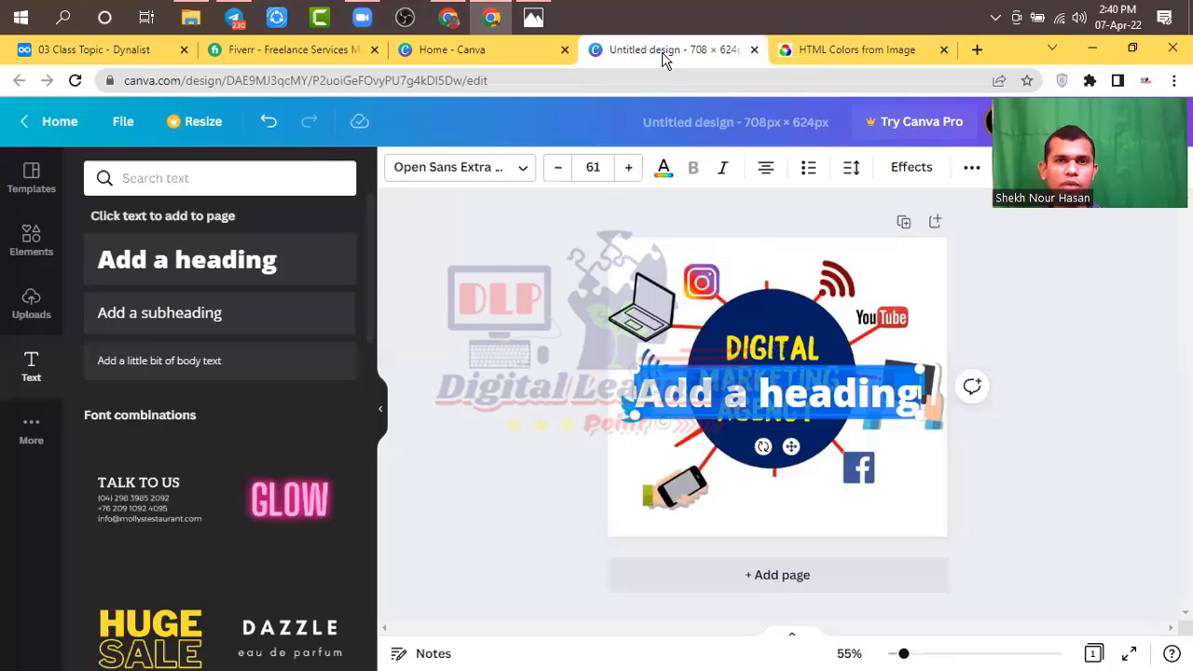
# Color the heading text #FFC203 and move it down to the lower part of the page.
pyautogui.click(664, 170)
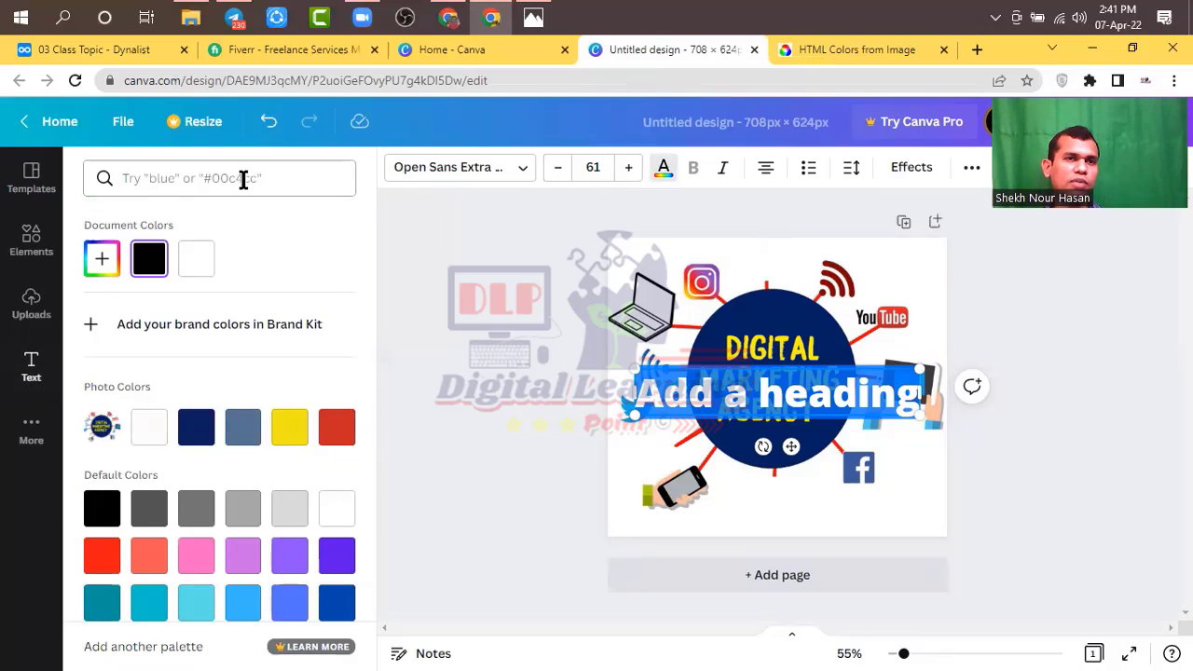
pyautogui.click(285, 180)
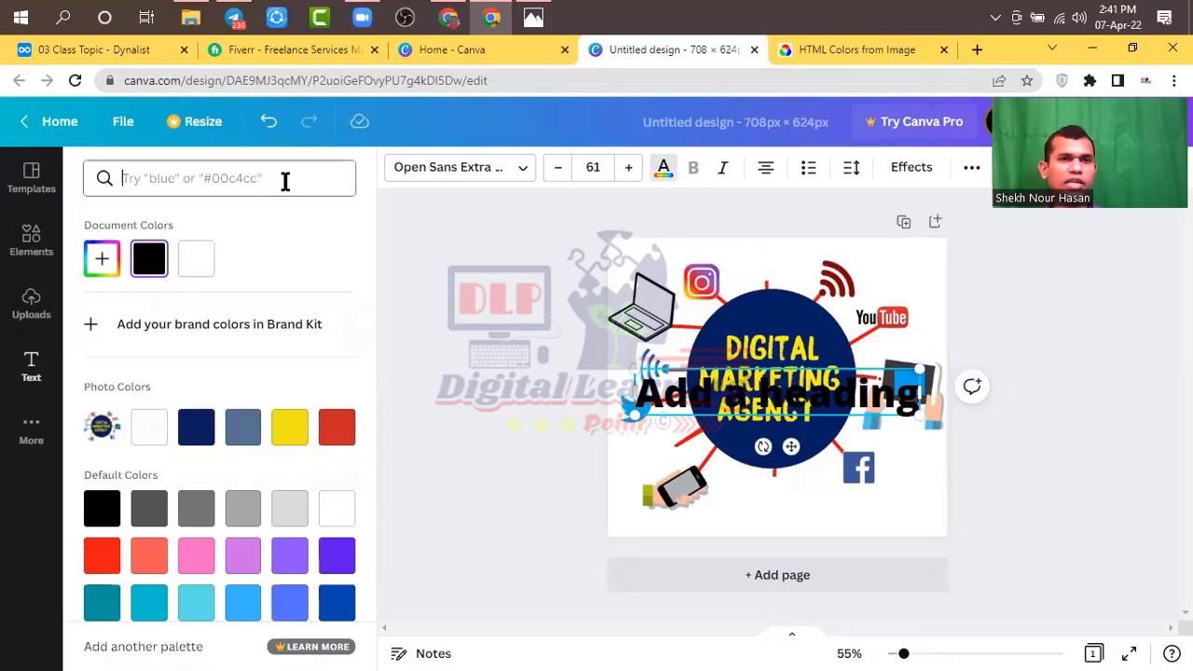
pyautogui.write('#FFC203')
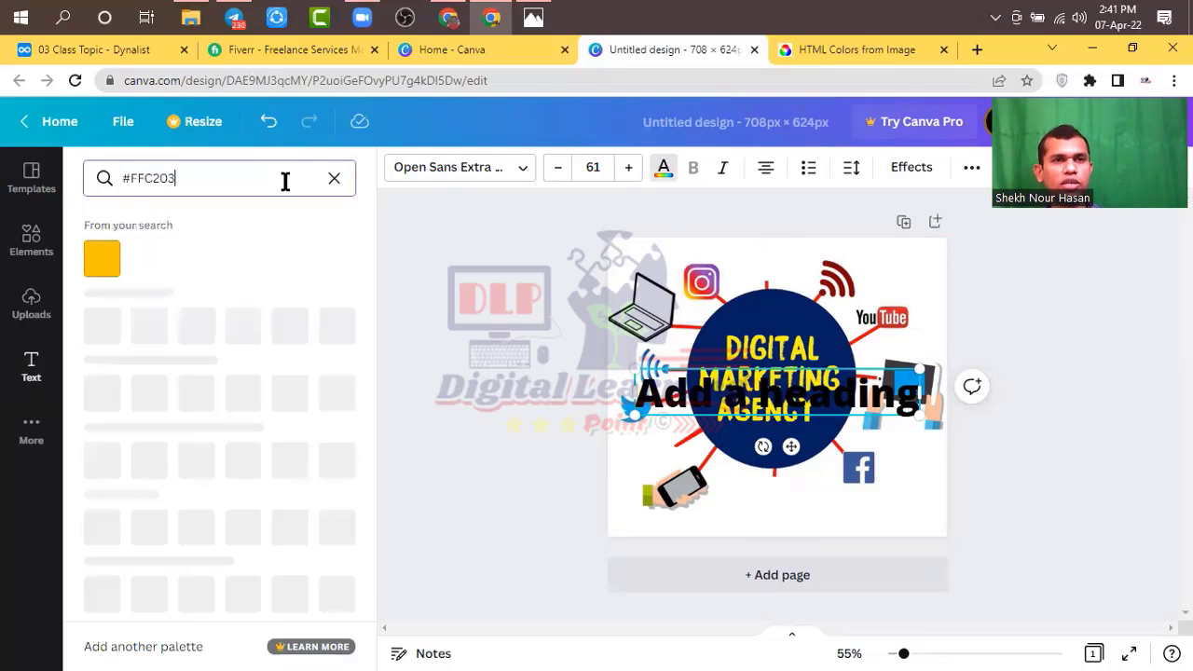
pyautogui.click(99, 263)
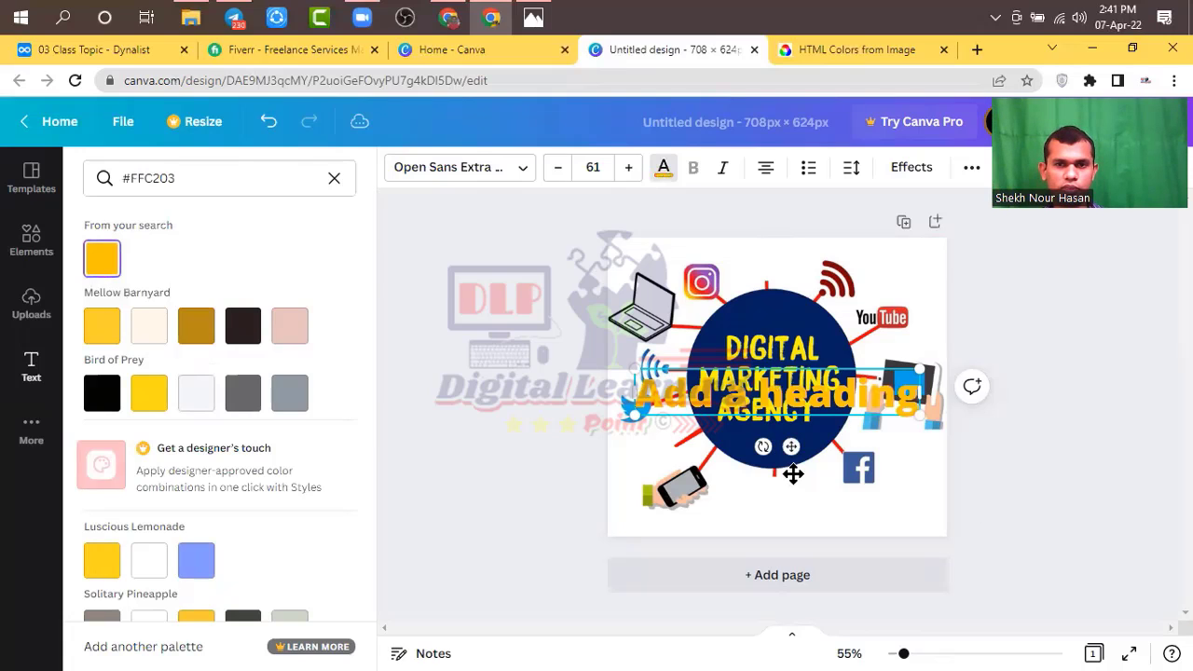
pyautogui.moveTo(792, 473); pyautogui.dragTo(792, 562)
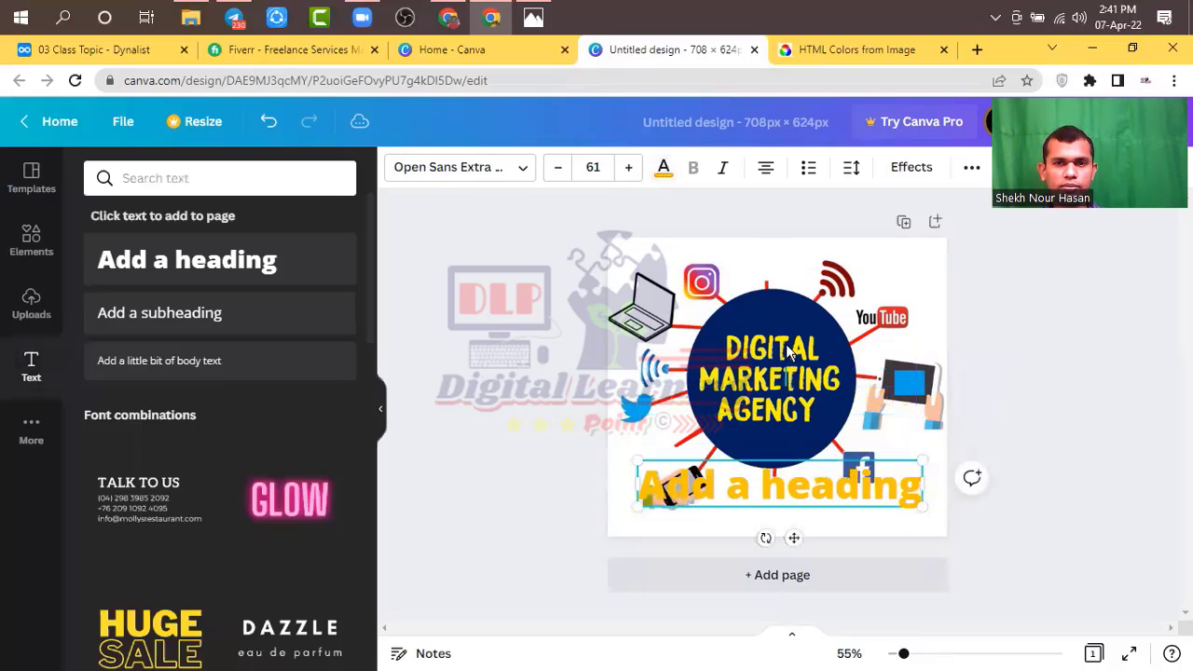
# Delete the full-page picture and place a smaller copy of the uploaded picture above the heading.
pyautogui.doubleClick(788, 350)
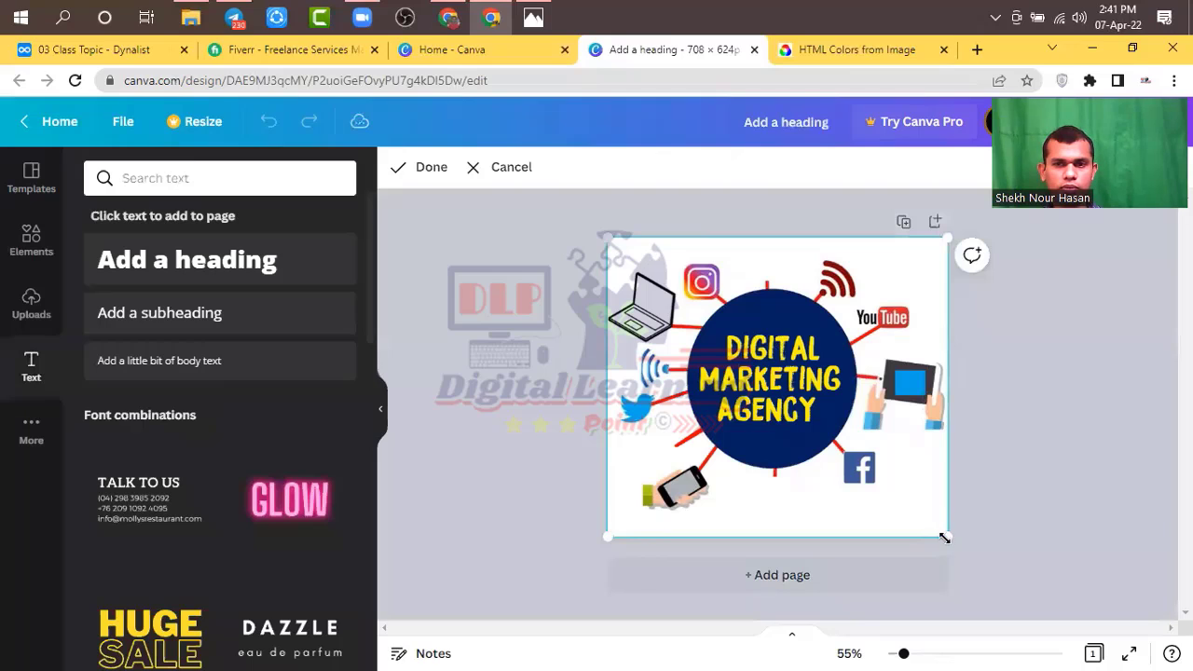
pyautogui.press('Delete')
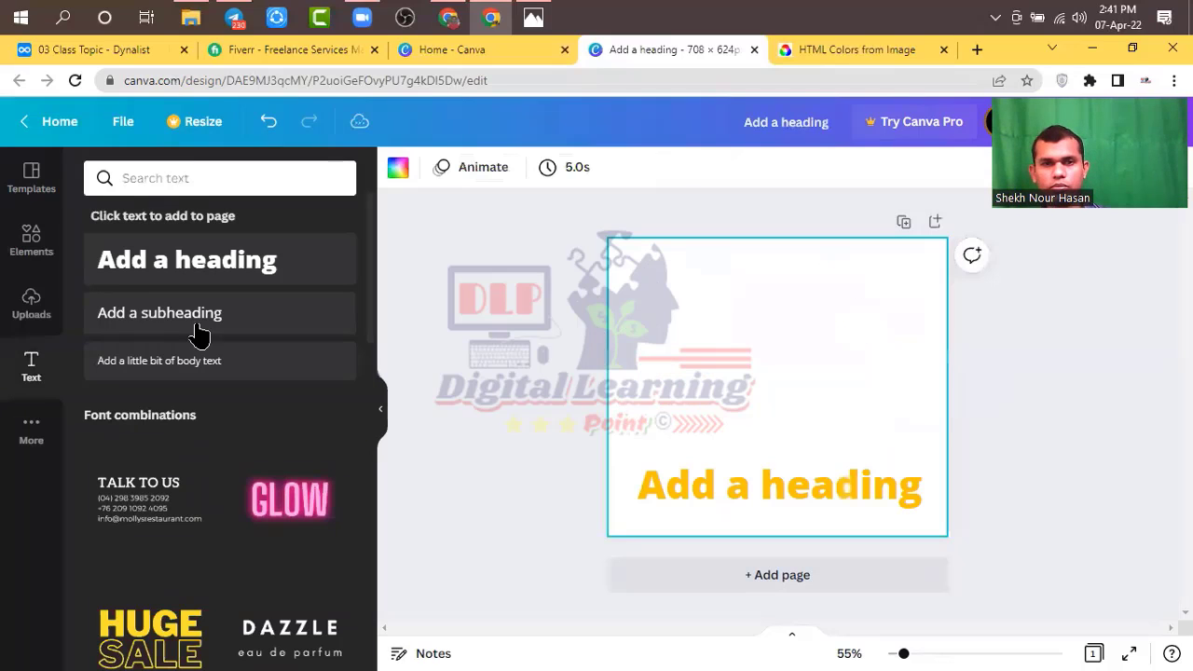
pyautogui.click(30, 303)
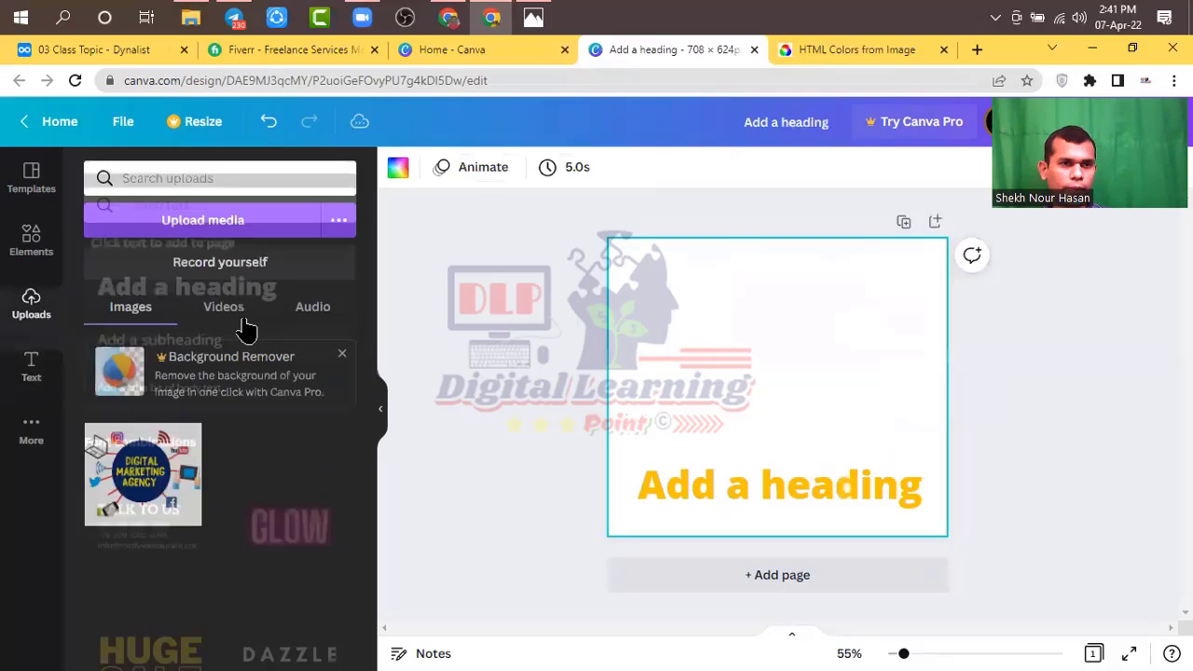
pyautogui.click(143, 474)
pyautogui.moveTo(774, 389); pyautogui.dragTo(774, 304)
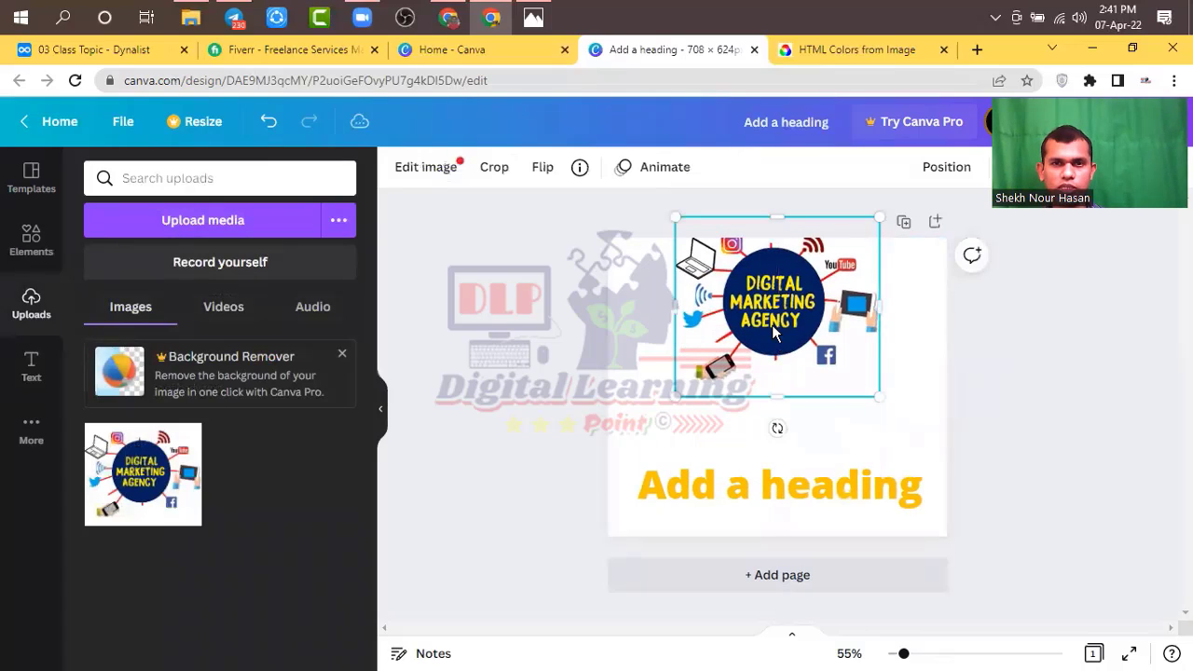
pyautogui.moveTo(776, 349); pyautogui.dragTo(773, 389)
# Replace the heading's placeholder text with "Digital Marketing Agency".
pyautogui.click(772, 493)
pyautogui.doubleClick(766, 492)
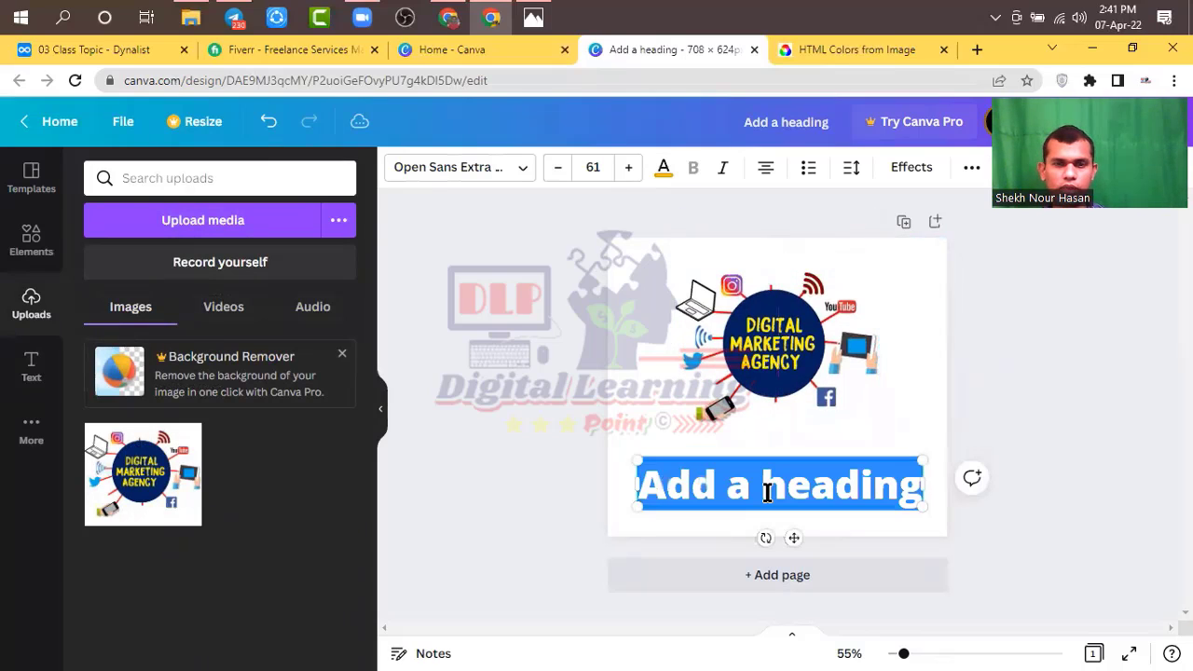
pyautogui.write('Dig')
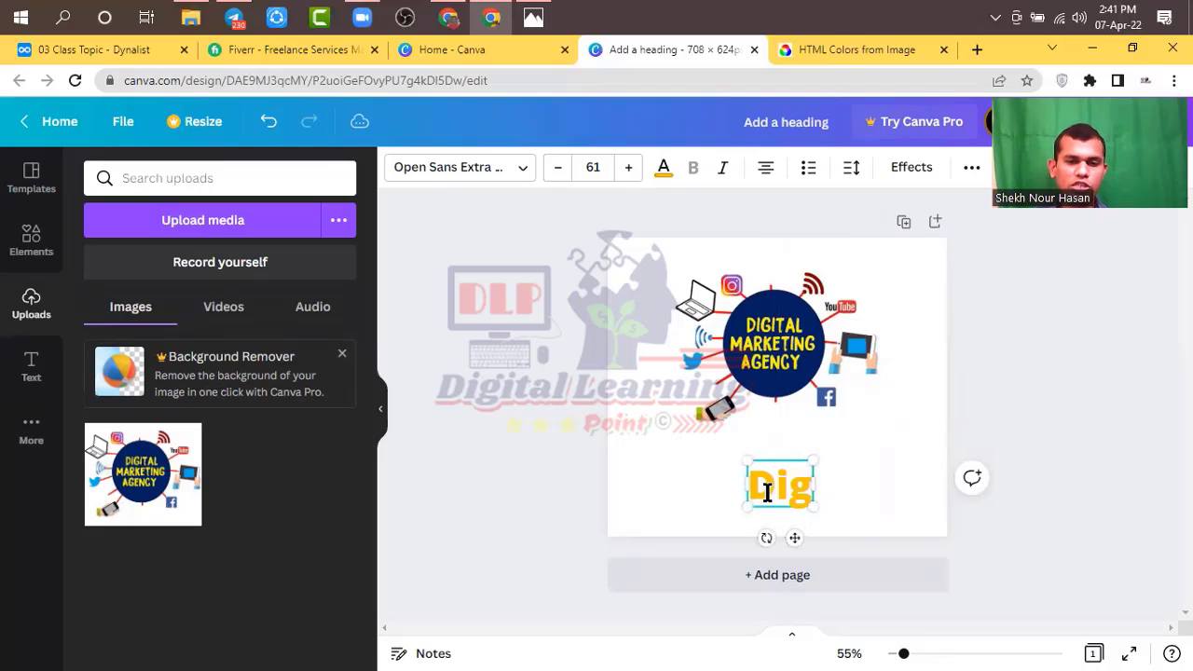
pyautogui.write('ital Ma')
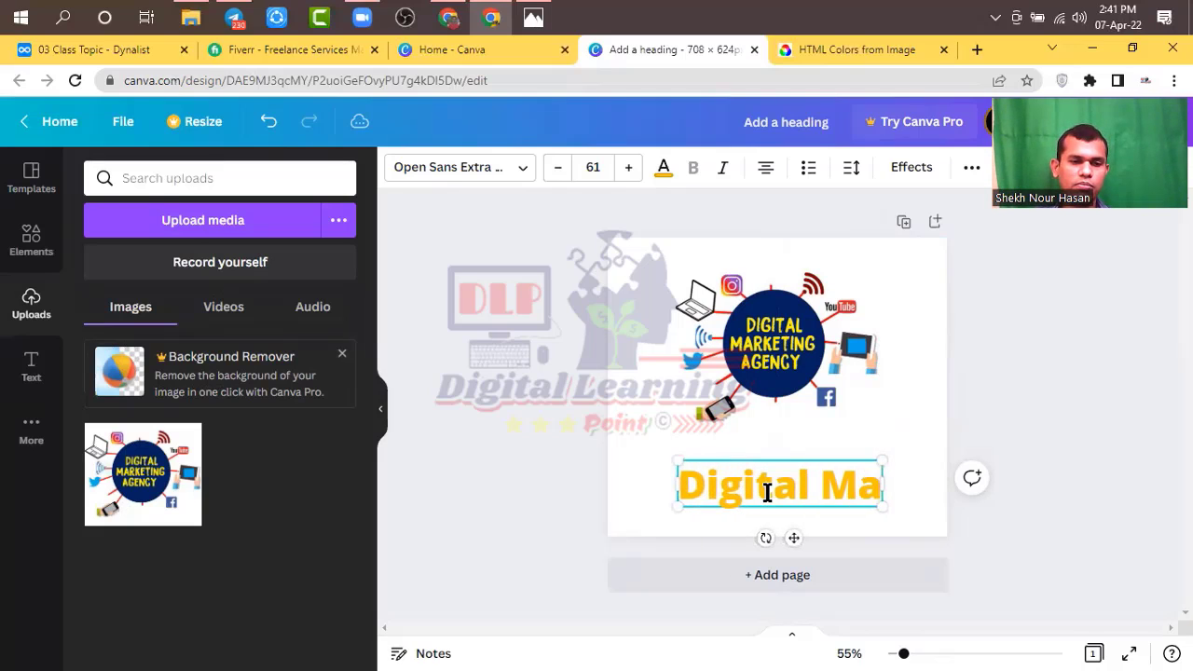
pyautogui.write('rketing')
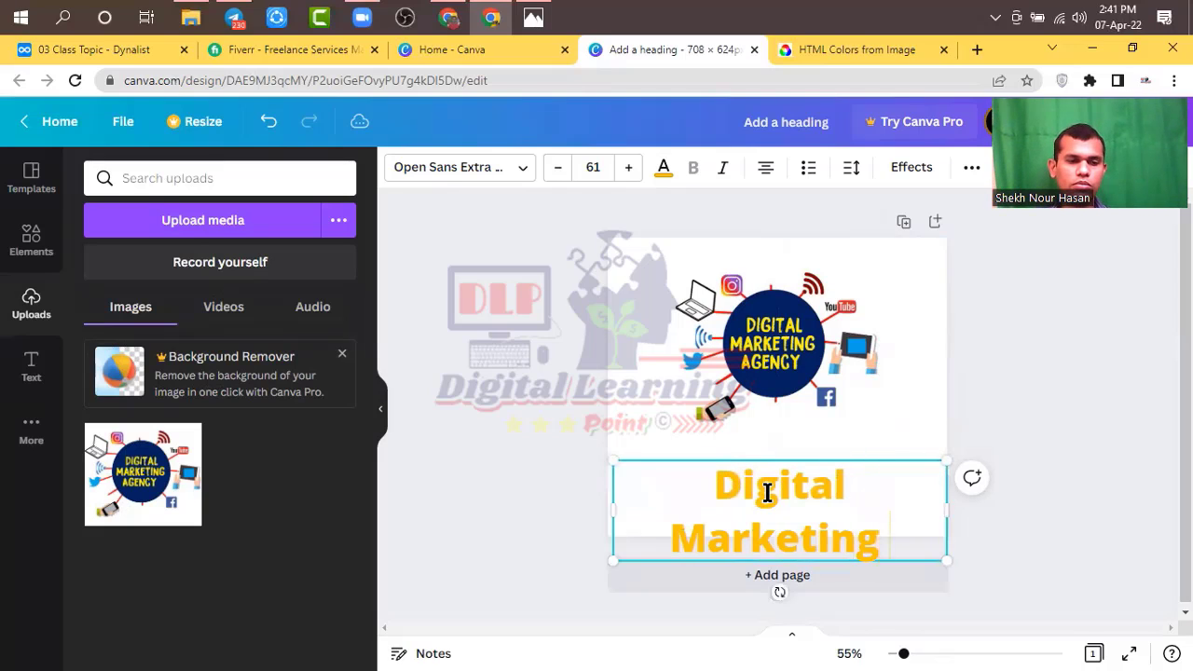
pyautogui.write(' Agency')
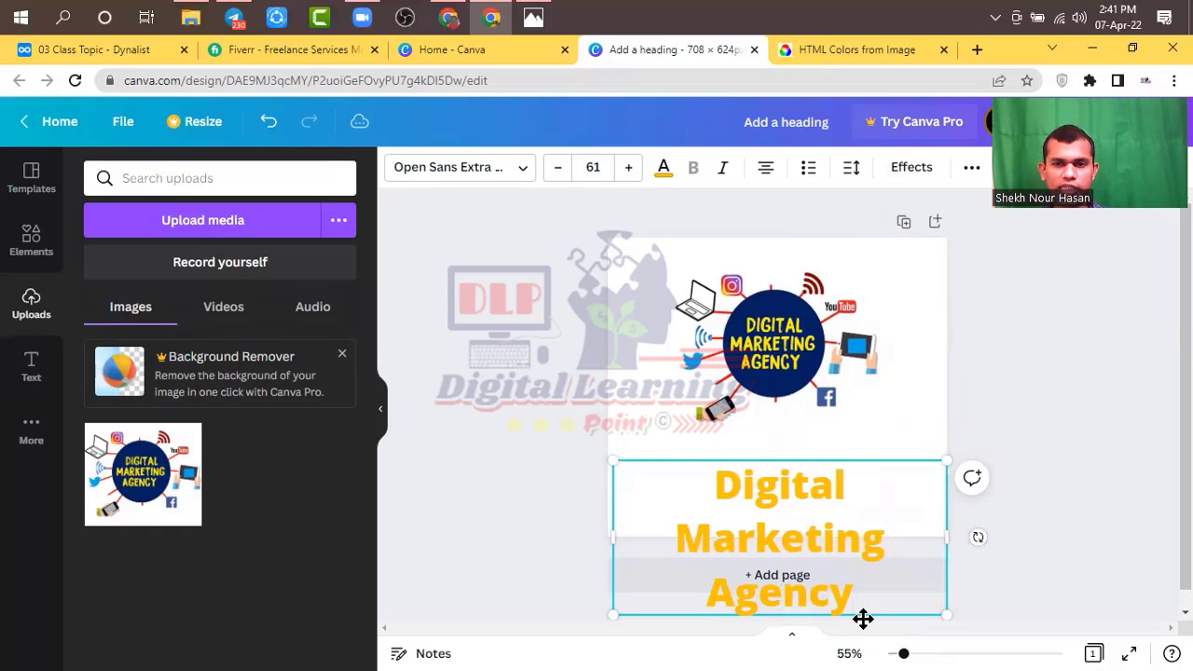
# Move the heading up into the lower part of the page and shrink the picture above it.
pyautogui.moveTo(863, 618); pyautogui.dragTo(869, 547)
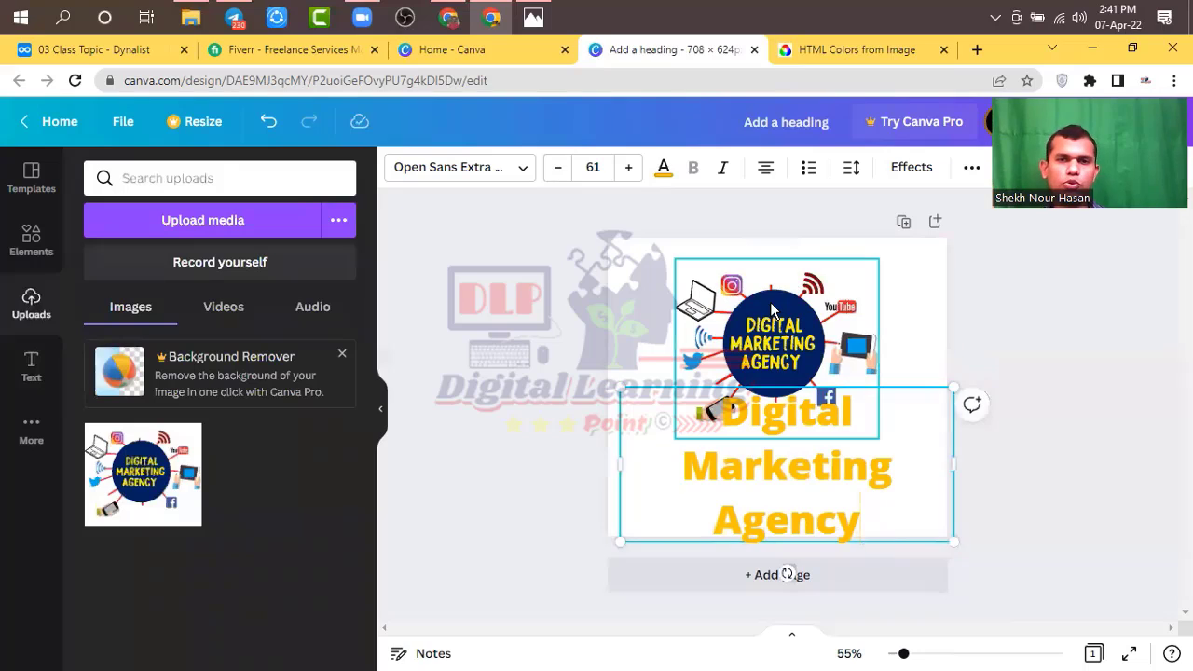
pyautogui.click(776, 313)
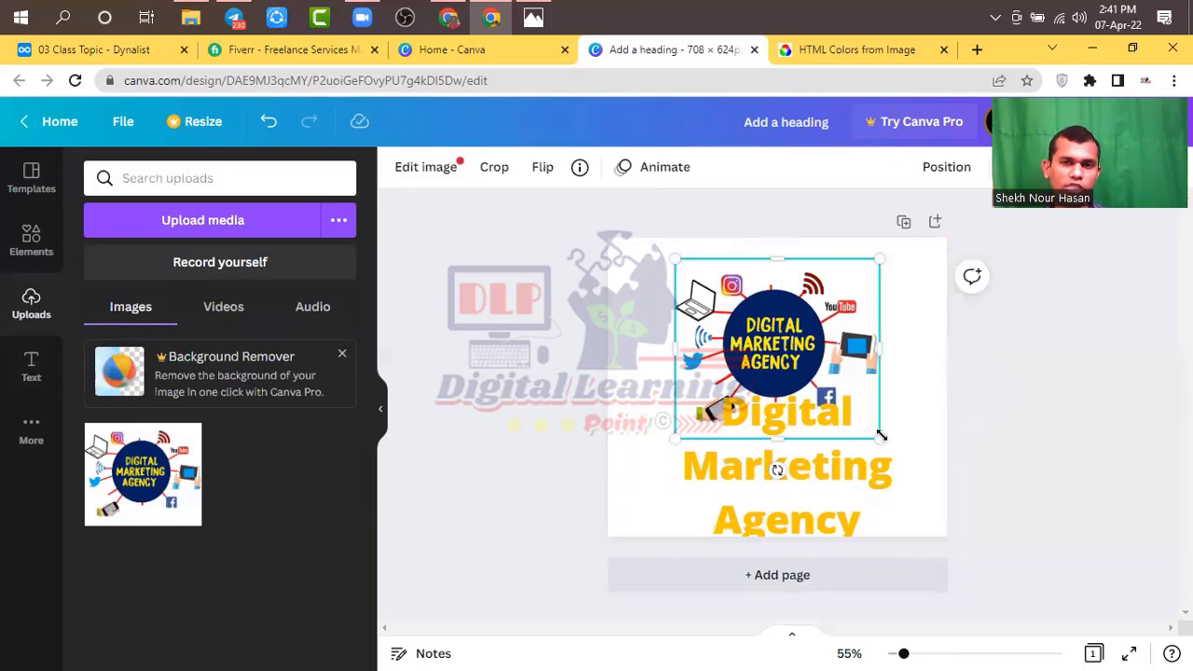
pyautogui.moveTo(865, 396); pyautogui.dragTo(799, 312)
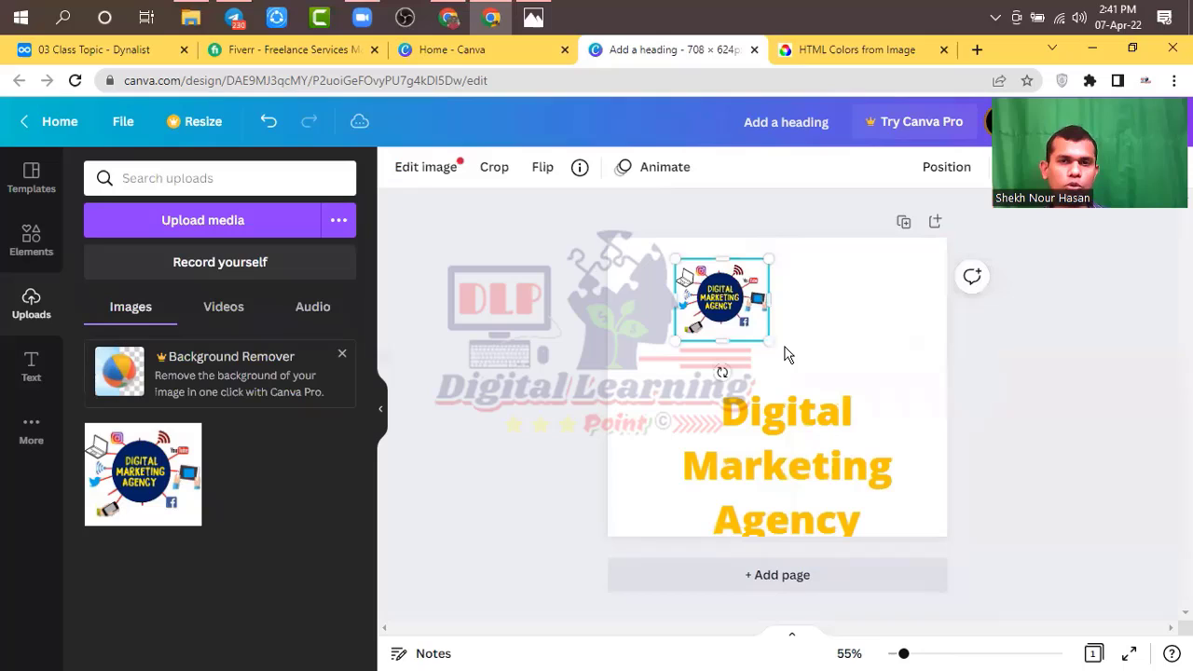
pyautogui.click(859, 312)
pyautogui.click(716, 301)
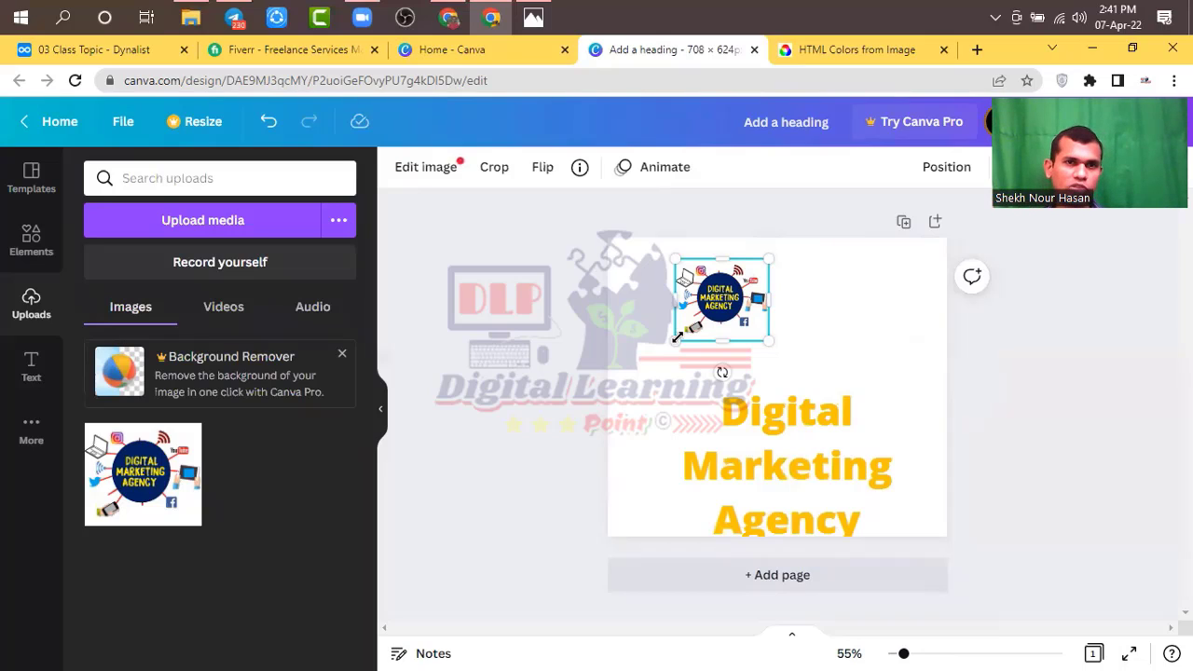
pyautogui.moveTo(658, 346)
pyautogui.mouseDown()
pyautogui.moveTo(430, 498)
pyautogui.moveTo(714, 320)
pyautogui.moveTo(675, 341)
pyautogui.mouseUp()
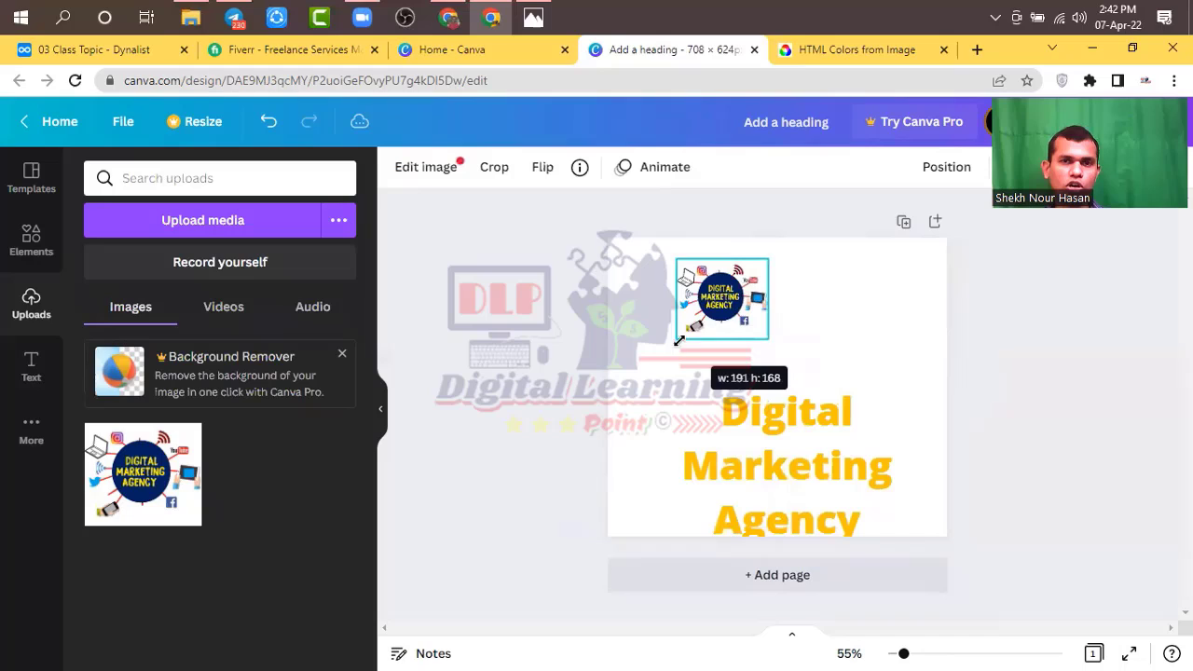
# Reposition the picture and enlarge it to about 416 px wide, reaching the page's left edge.
pyautogui.doubleClick(737, 265)
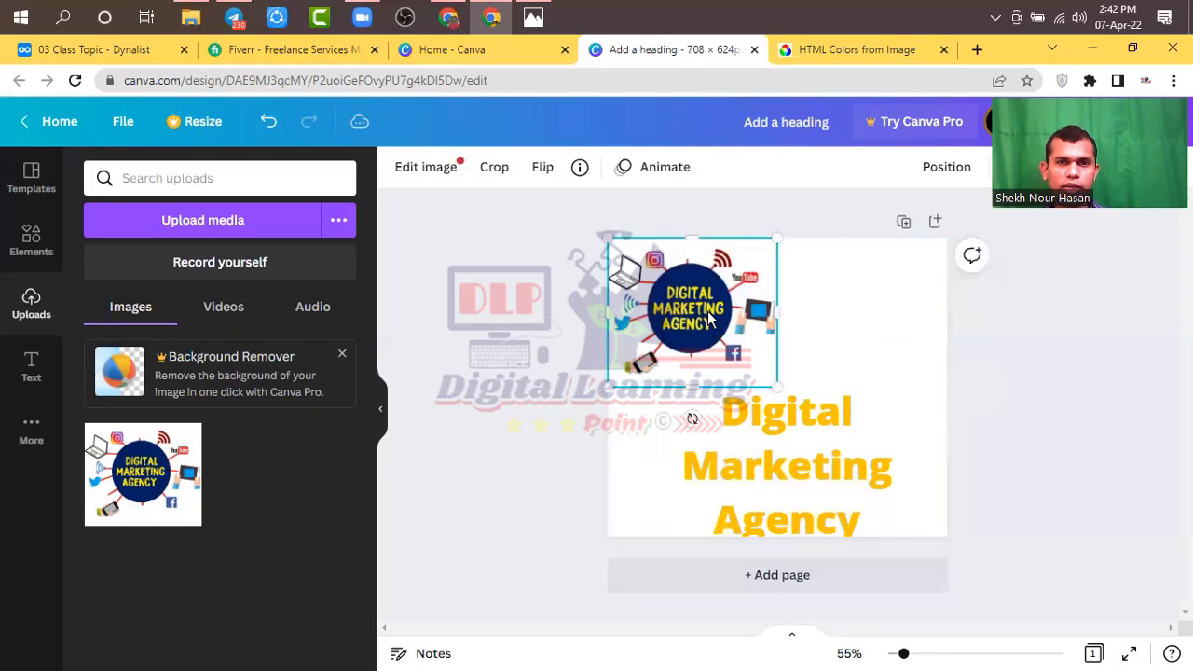
pyautogui.click(790, 326)
pyautogui.moveTo(690, 309); pyautogui.dragTo(734, 314)
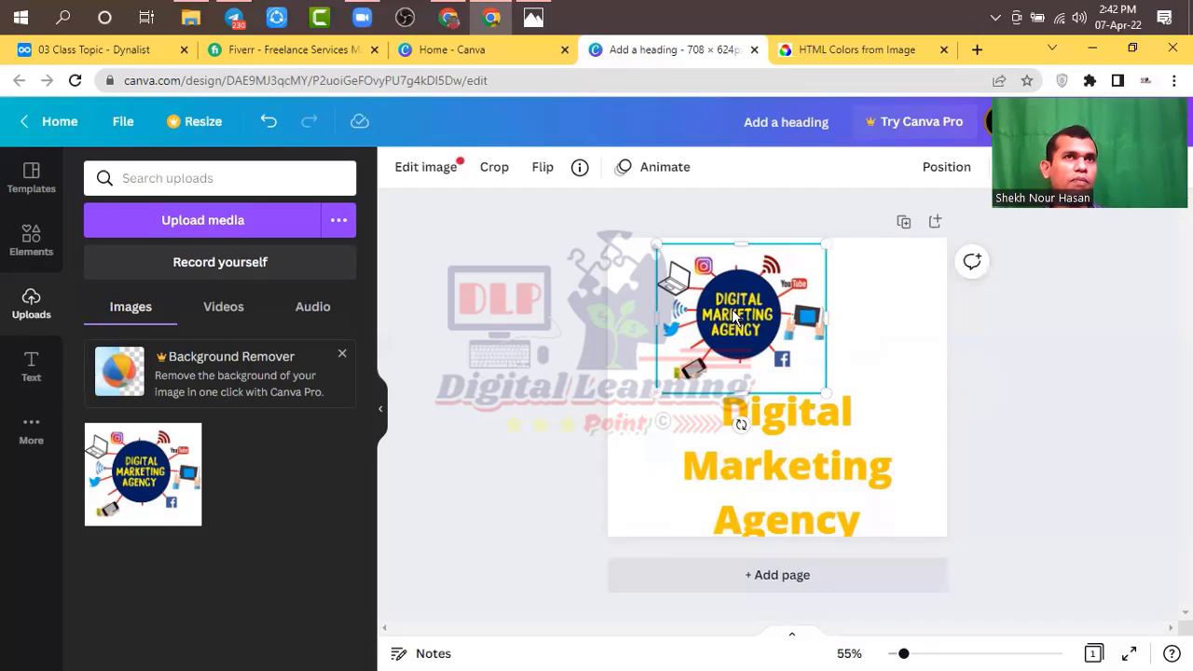
pyautogui.moveTo(734, 317)
pyautogui.mouseDown()
pyautogui.moveTo(832, 321)
pyautogui.moveTo(693, 317)
pyautogui.moveTo(715, 318)
pyautogui.mouseUp()
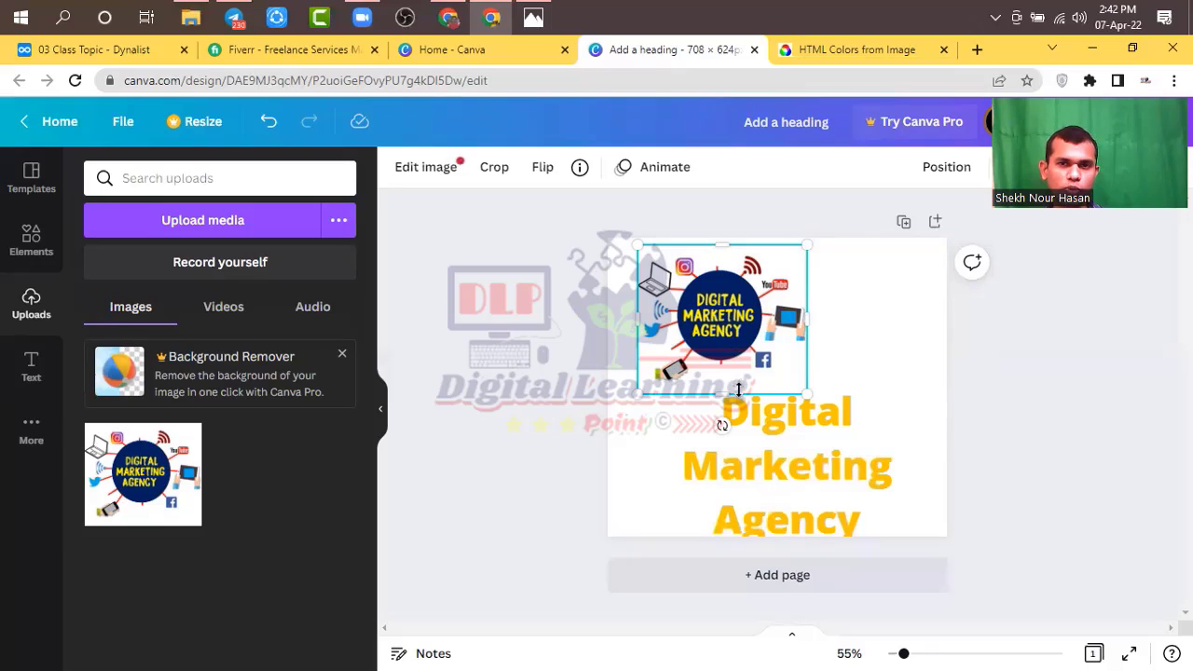
pyautogui.moveTo(728, 395)
pyautogui.mouseDown()
pyautogui.moveTo(732, 424)
pyautogui.moveTo(743, 383)
pyautogui.mouseUp()
pyautogui.moveTo(637, 390); pyautogui.dragTo(618, 433)
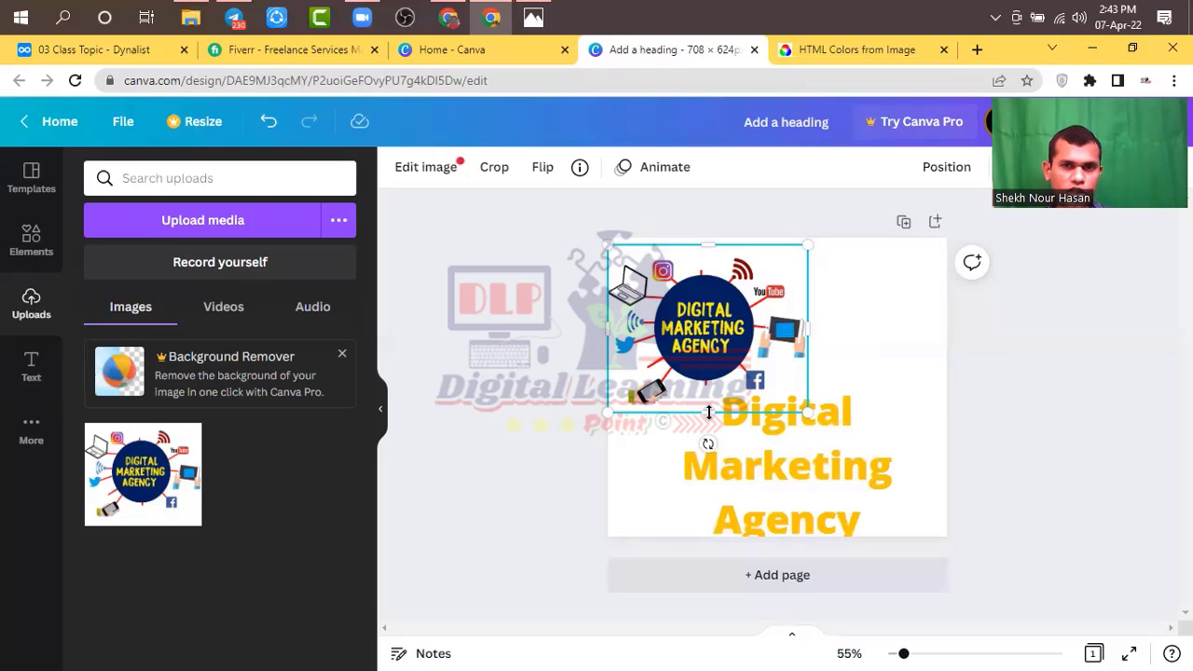
# Try cropping the picture from its lower edge, and undo the crop.
pyautogui.moveTo(708, 406); pyautogui.dragTo(716, 373)
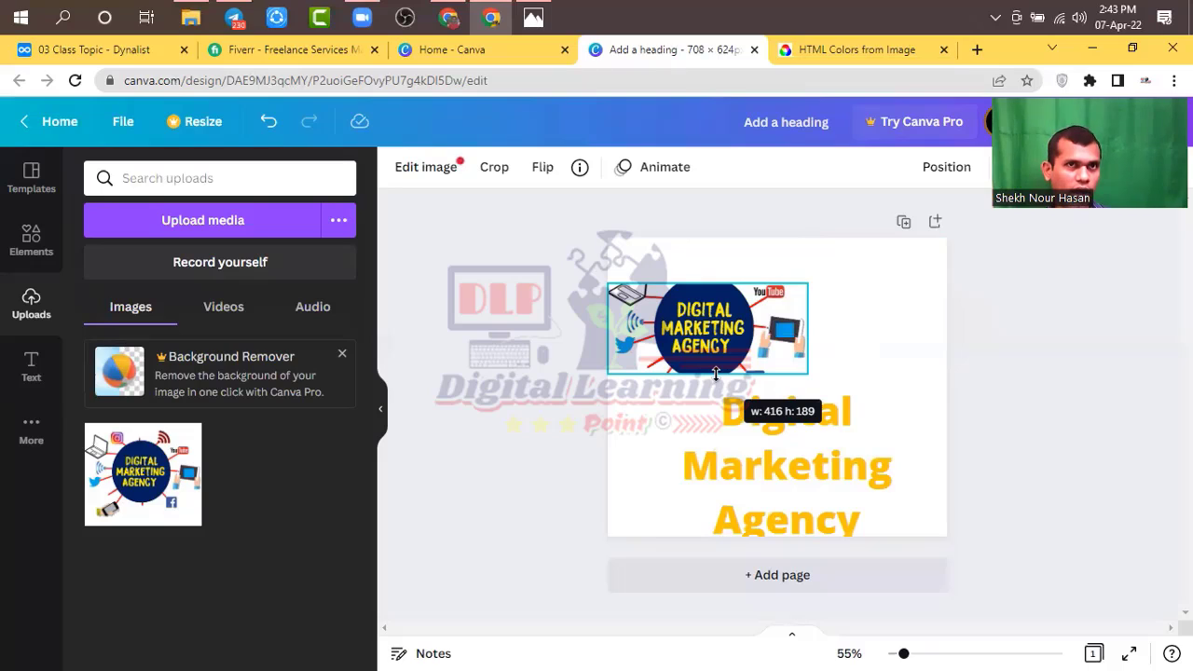
pyautogui.moveTo(716, 373); pyautogui.dragTo(716, 373)
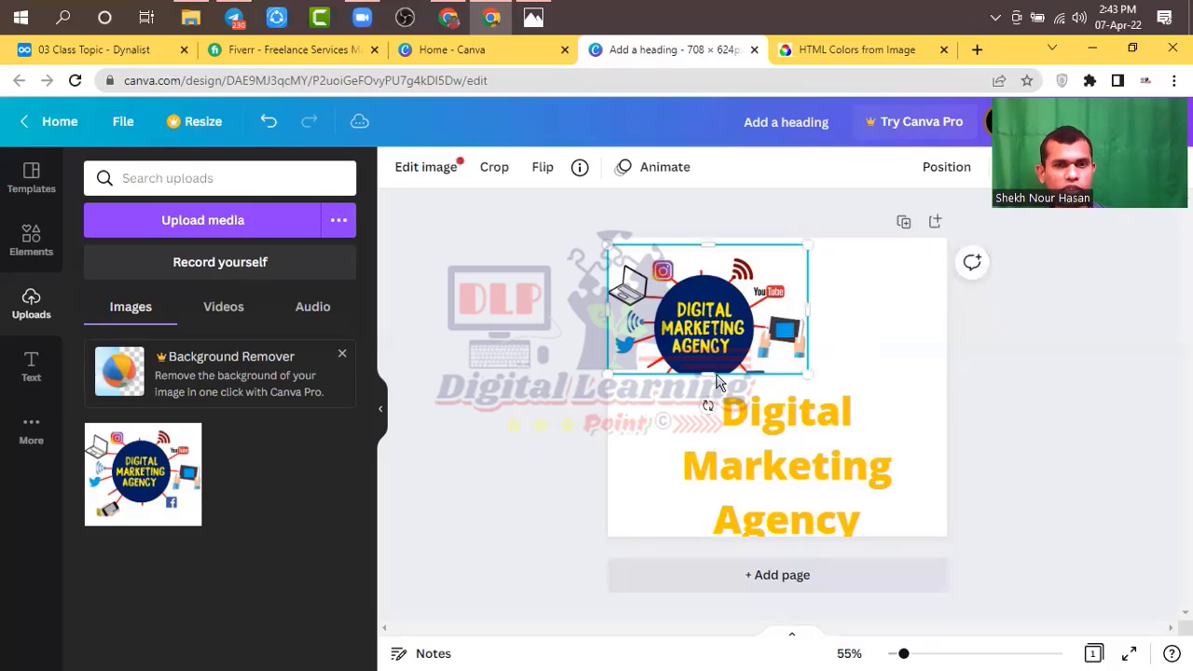
pyautogui.hotkey('ctrl', 'z')
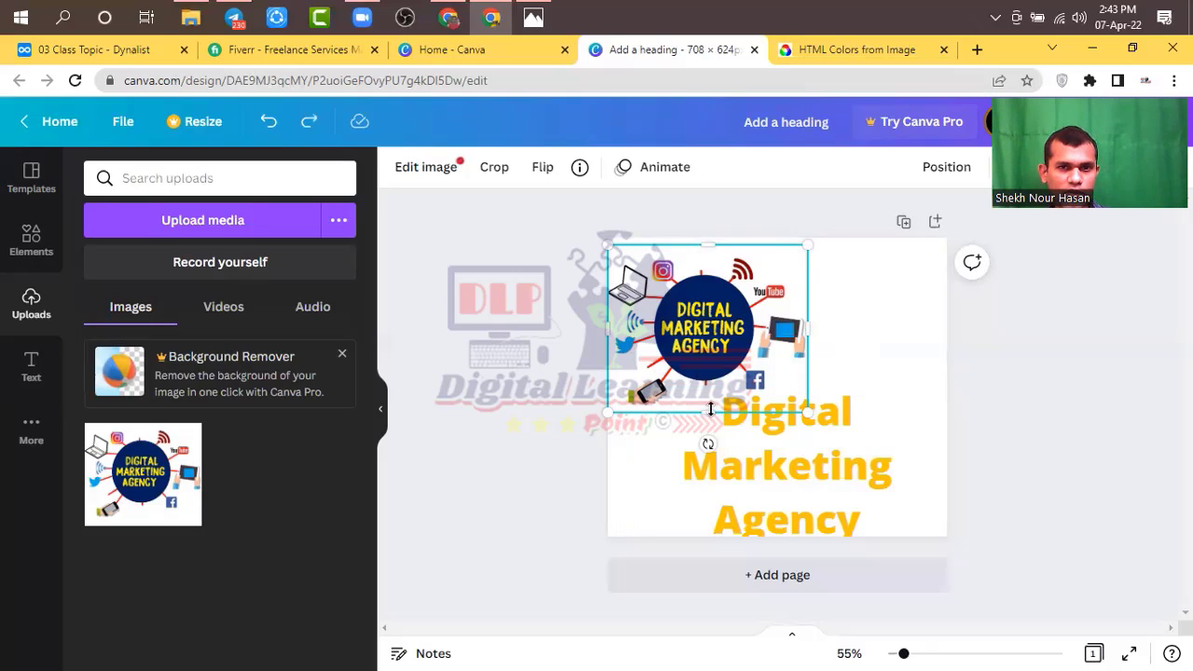
# Crop a thin strip off the picture's lower edge and move the picture so it is centred above the heading.
pyautogui.moveTo(710, 408); pyautogui.dragTo(783, 379)
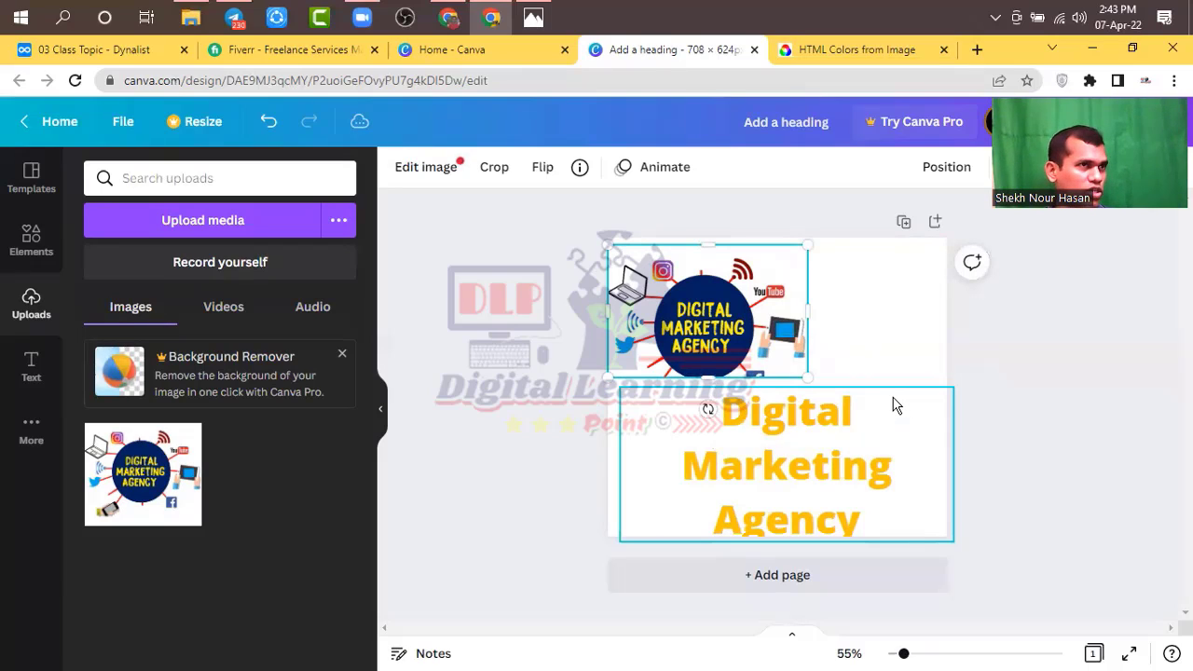
pyautogui.moveTo(704, 385); pyautogui.dragTo(699, 407)
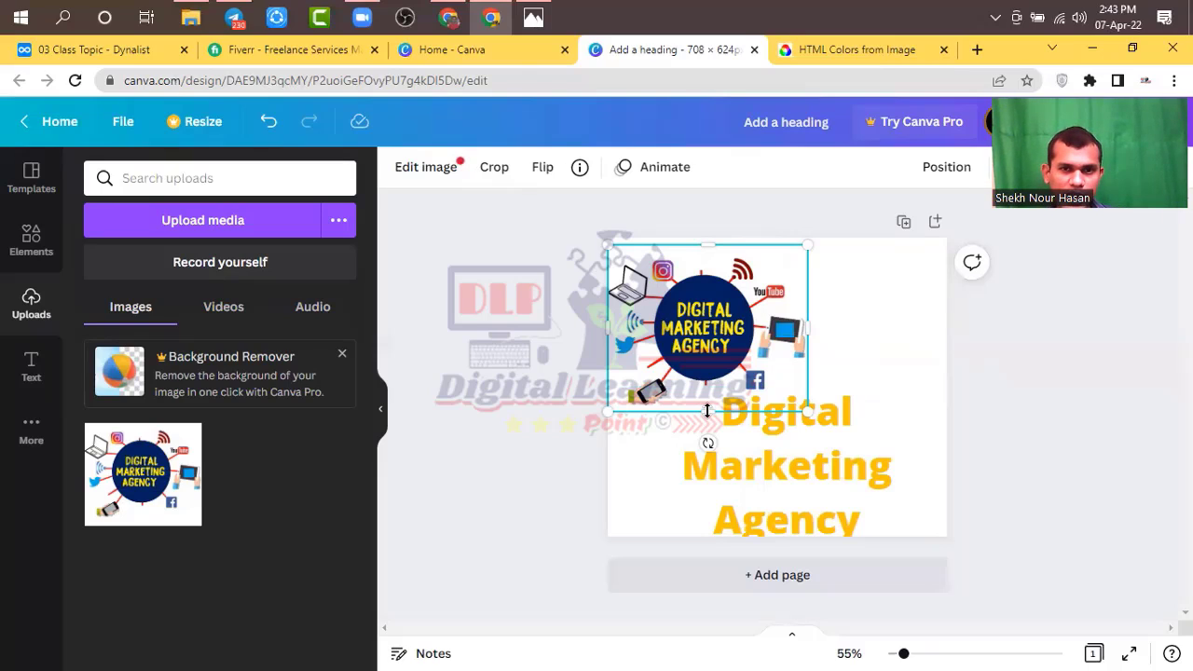
pyautogui.moveTo(707, 410); pyautogui.dragTo(707, 405)
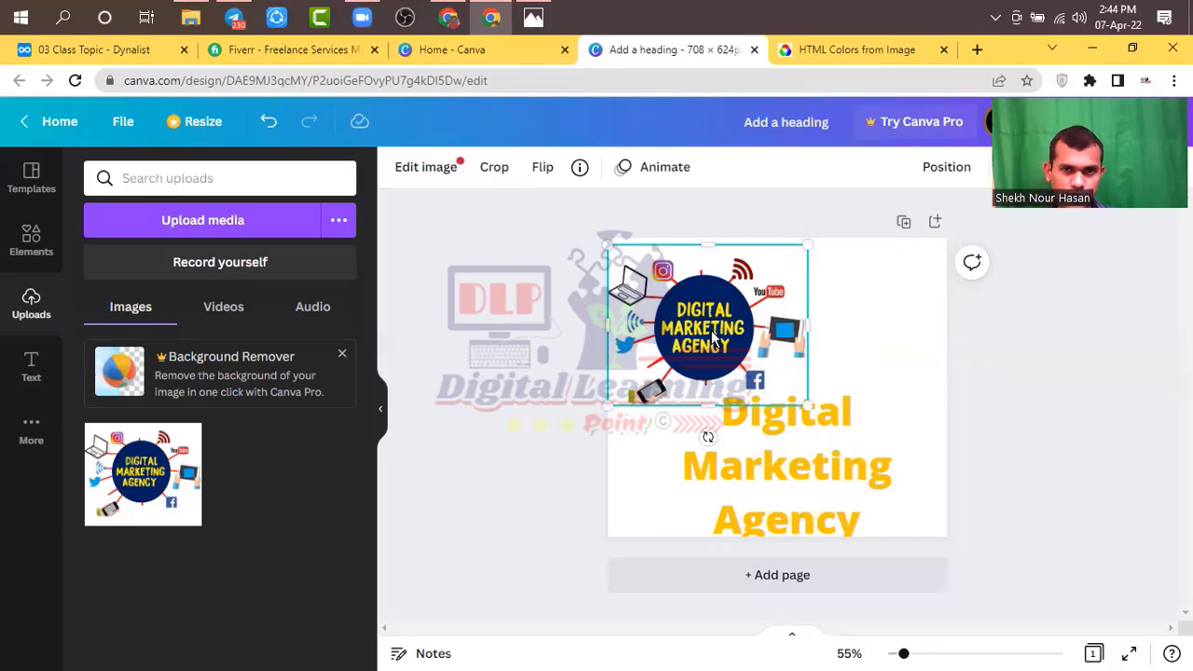
pyautogui.moveTo(713, 342); pyautogui.dragTo(792, 346)
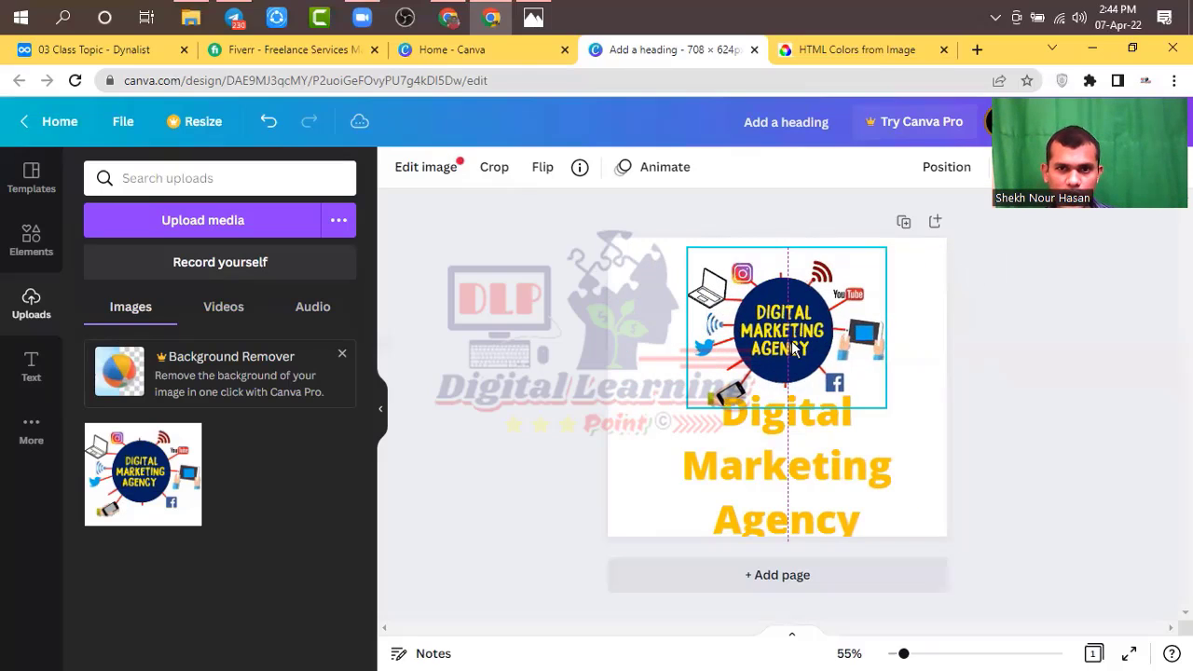
# Try the Bukhari Script and Gagalin fonts on the heading text, and undo both font changes.
pyautogui.click(828, 467)
pyautogui.moveTo(866, 525); pyautogui.dragTo(725, 414)
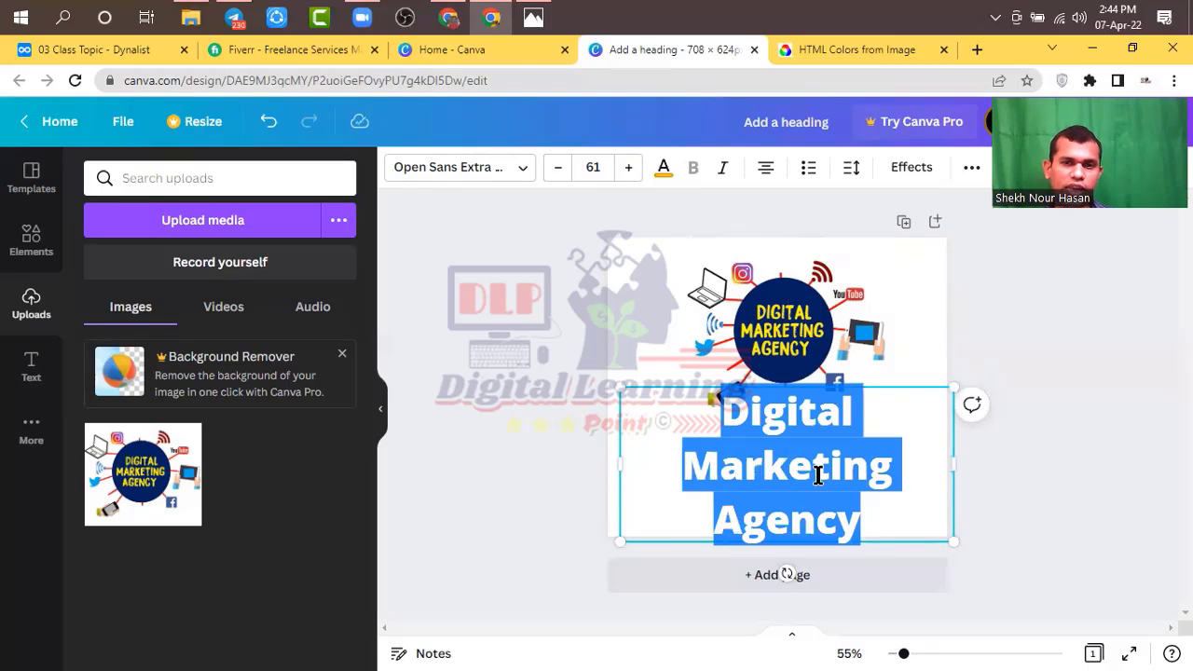
pyautogui.click(525, 170)
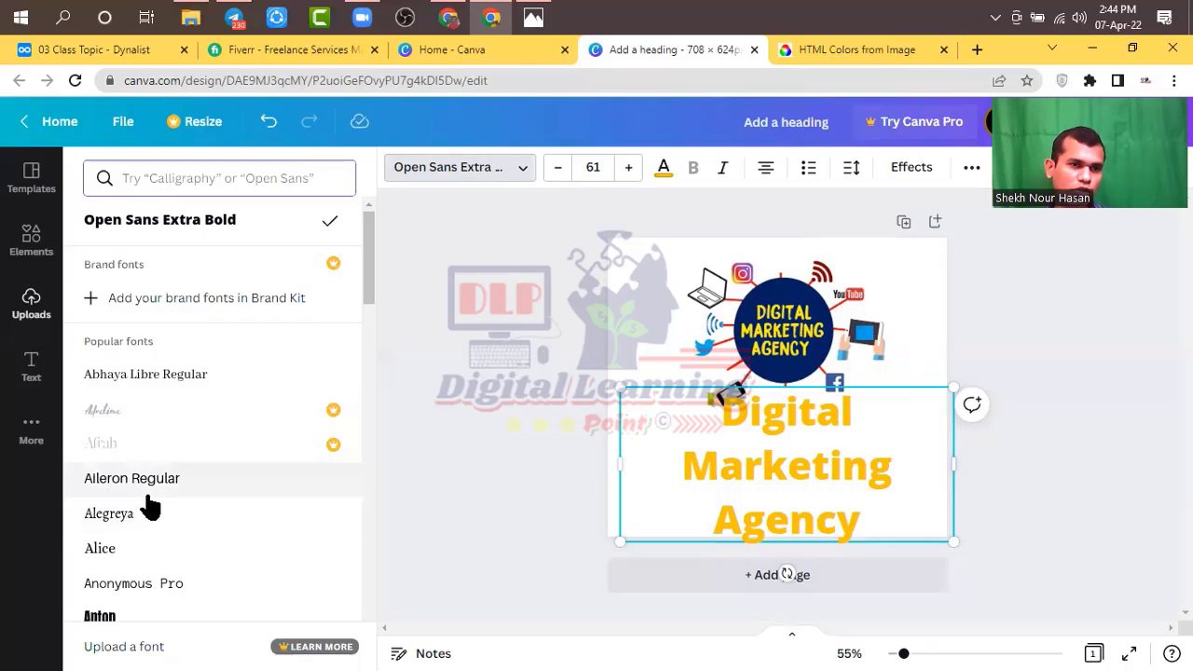
pyautogui.scroll(-5, 149, 506)
pyautogui.scroll(-2, 149, 506)
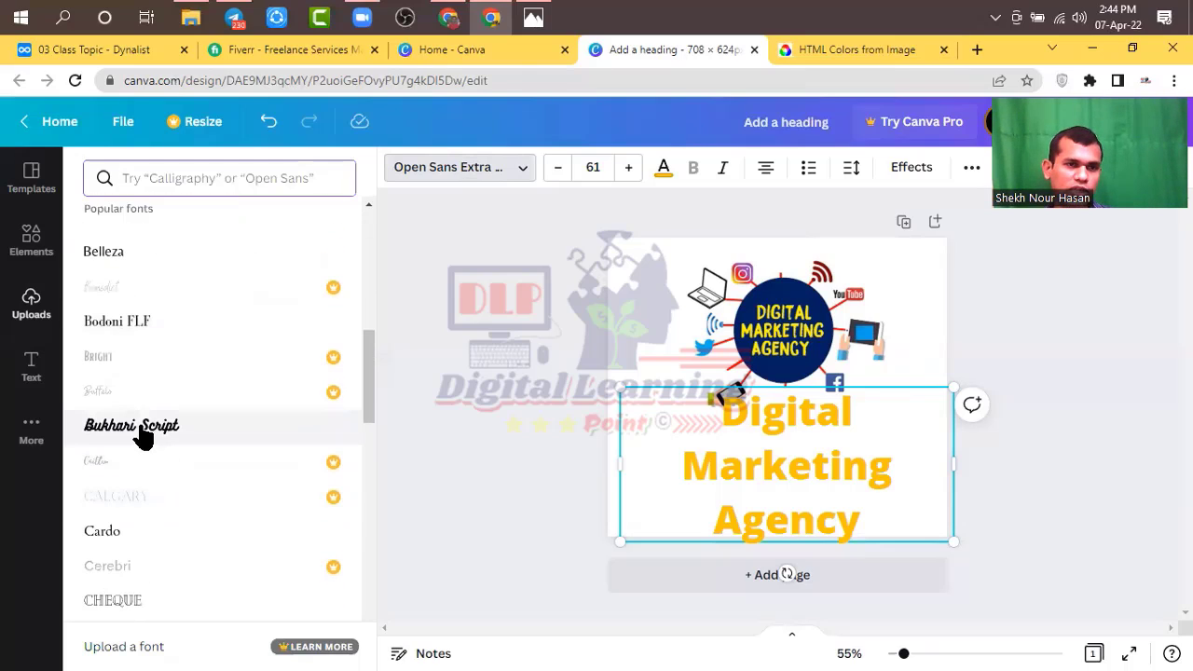
pyautogui.click(141, 430)
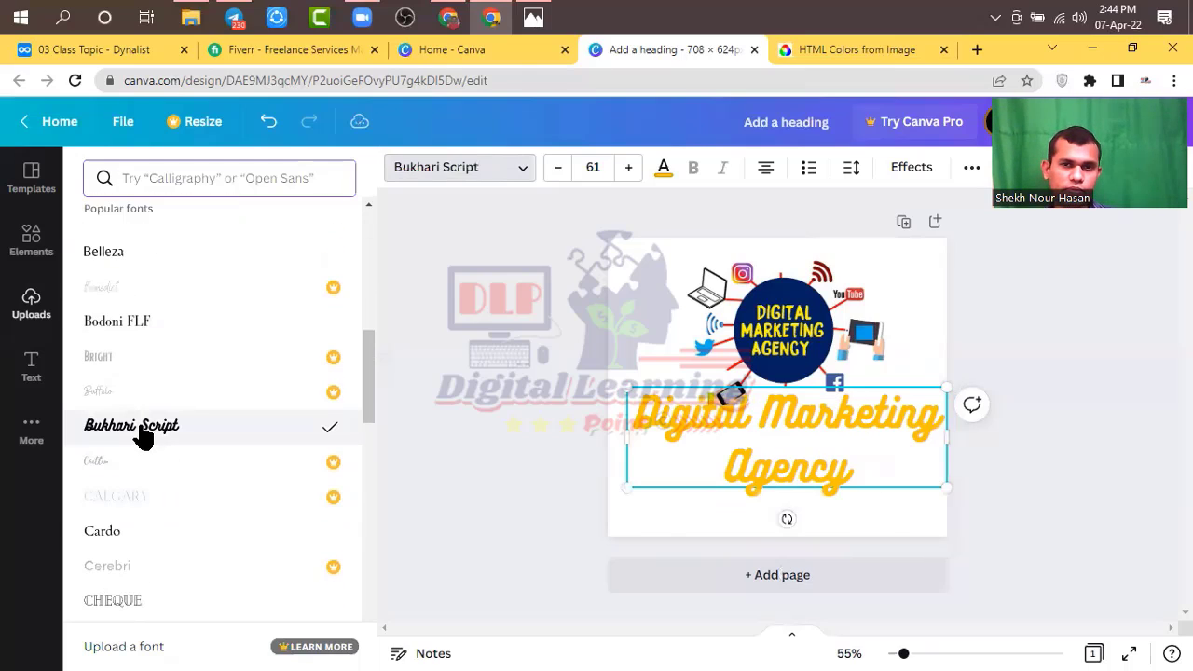
pyautogui.scroll(-5, 142, 440)
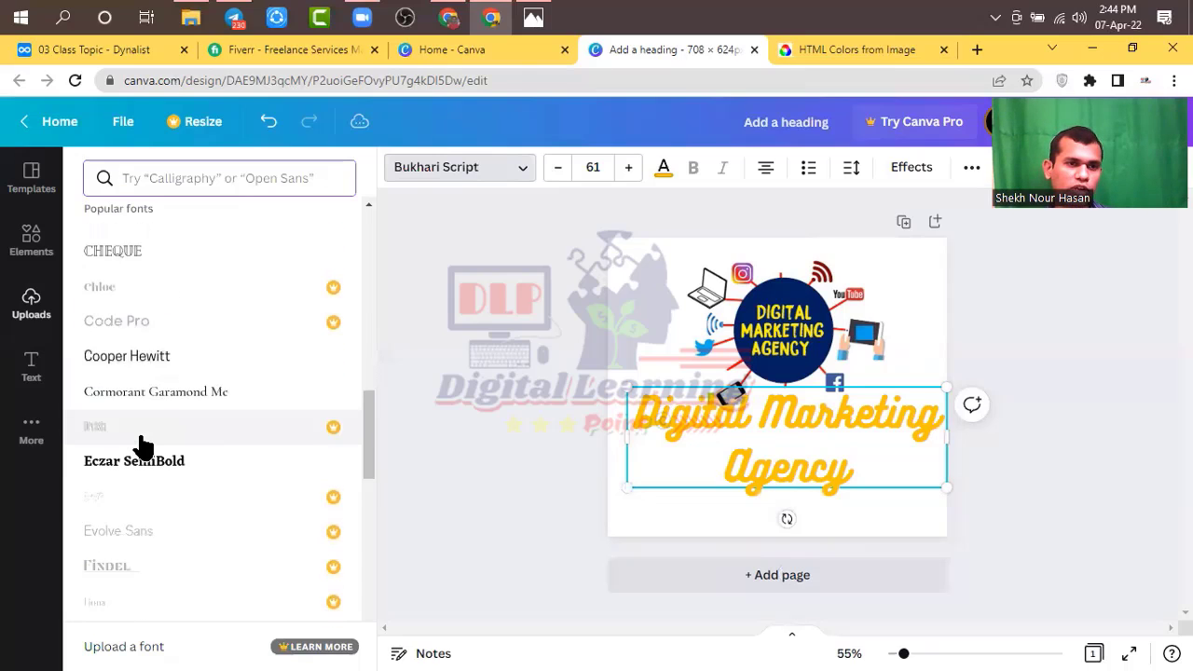
pyautogui.scroll(-1, 140, 445)
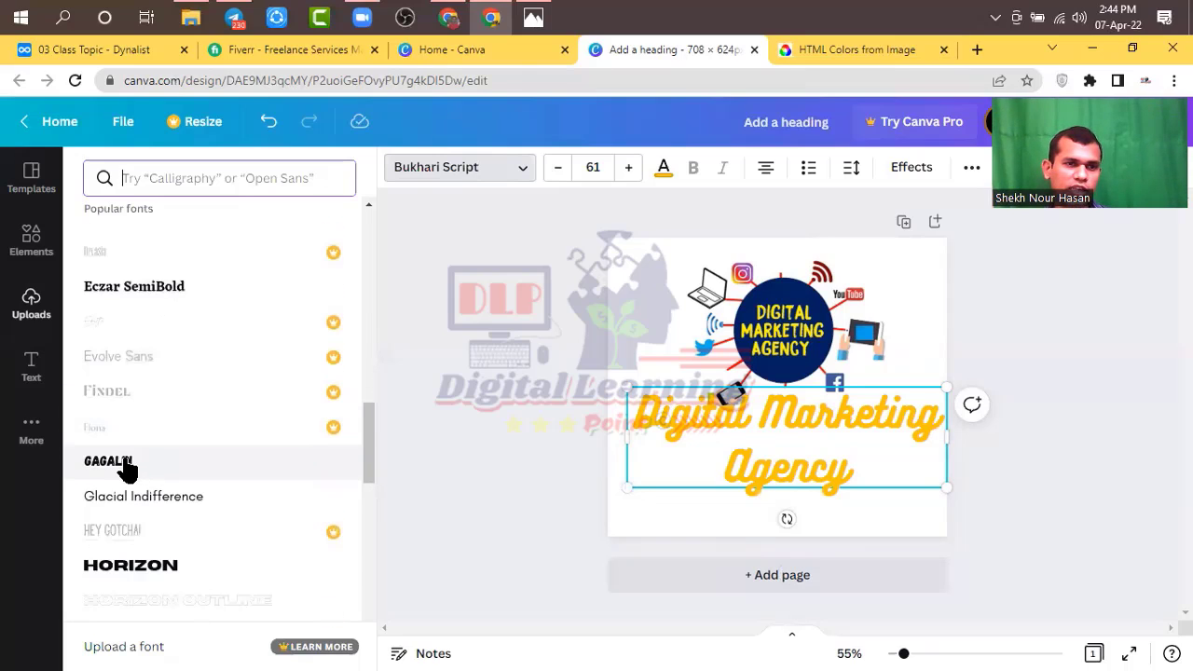
pyautogui.click(127, 466)
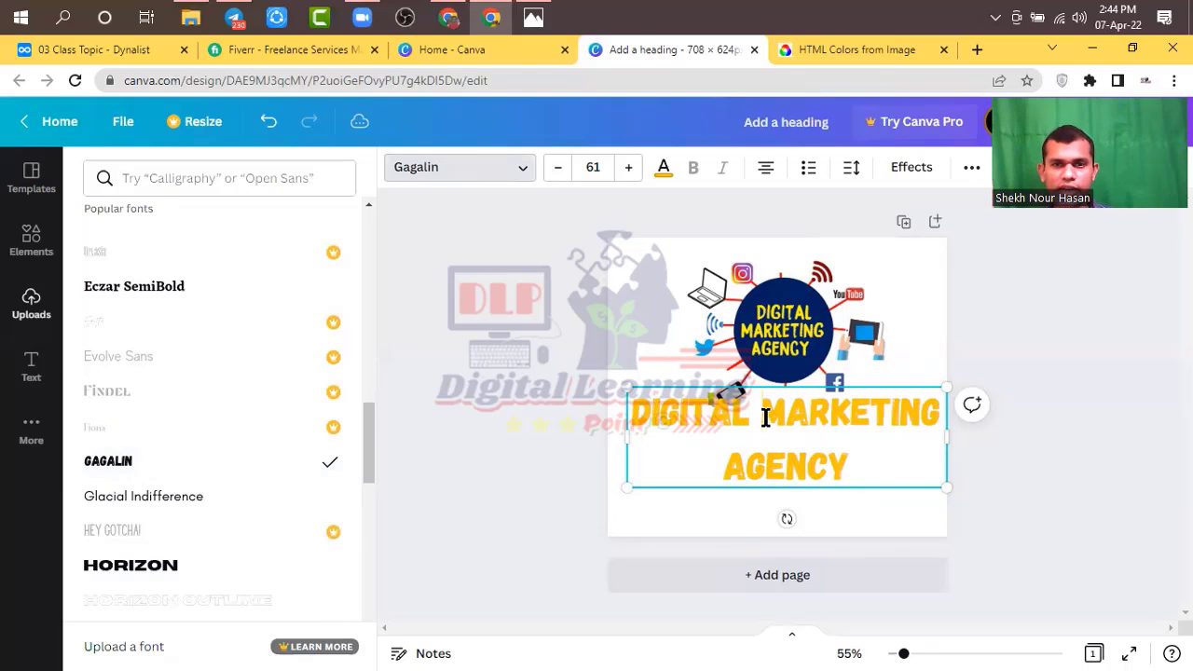
pyautogui.hotkey('ctrl', 'z')
pyautogui.hotkey('ctrl', 'z')
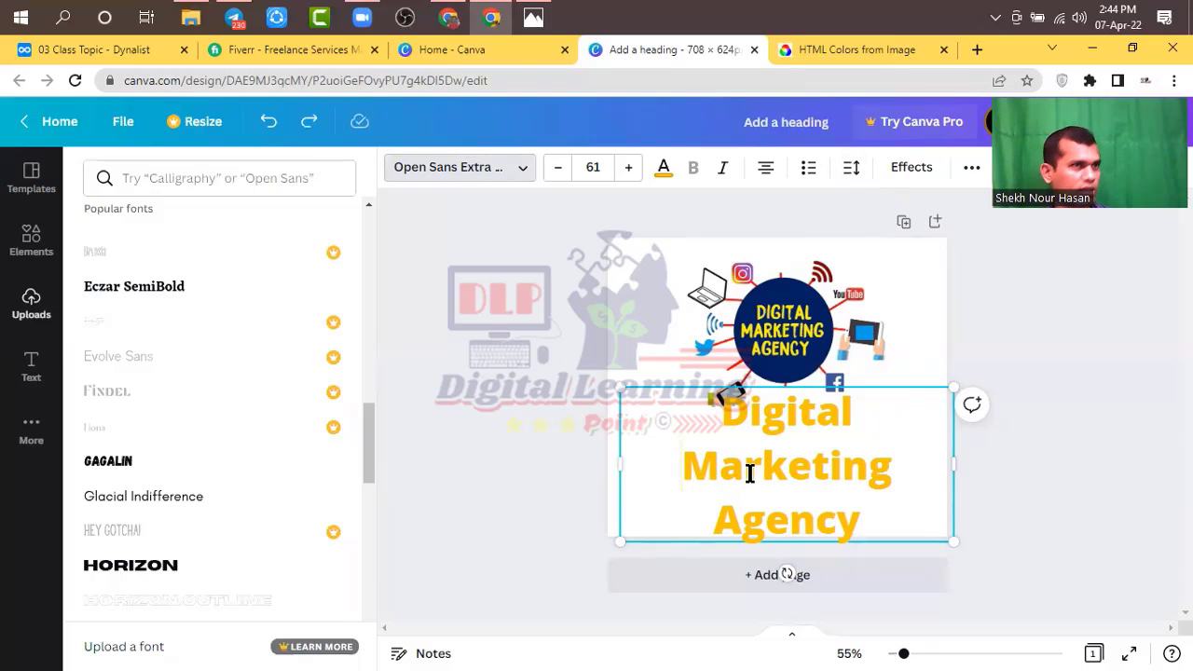
pyautogui.click(623, 257)
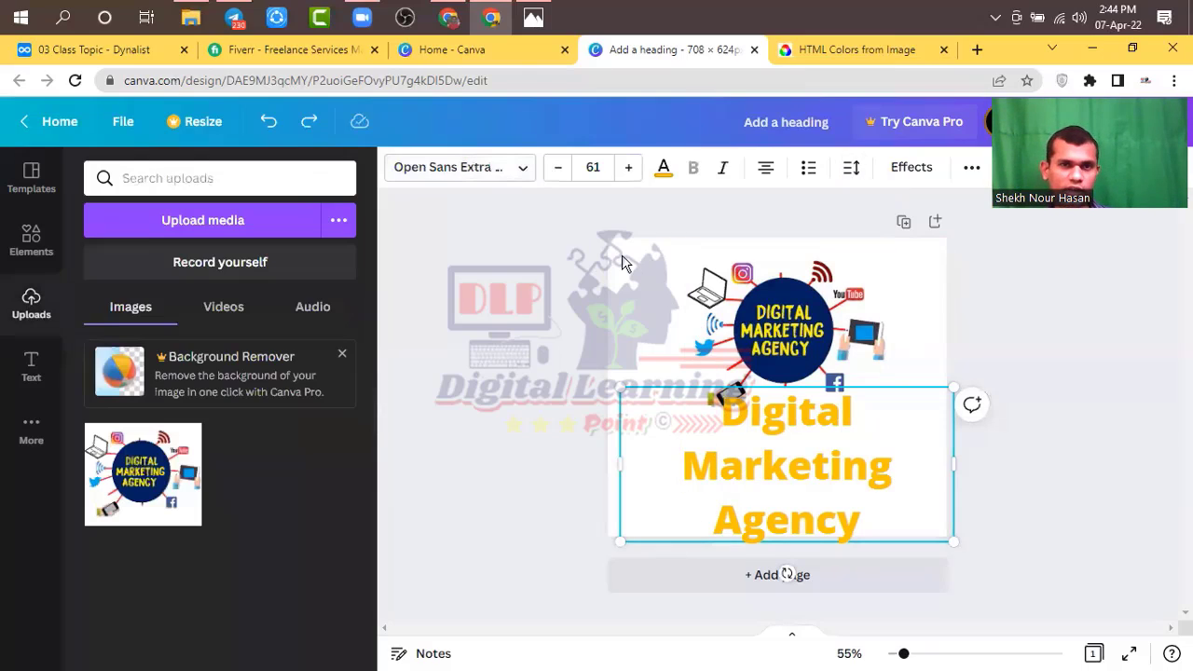
pyautogui.click(623, 263)
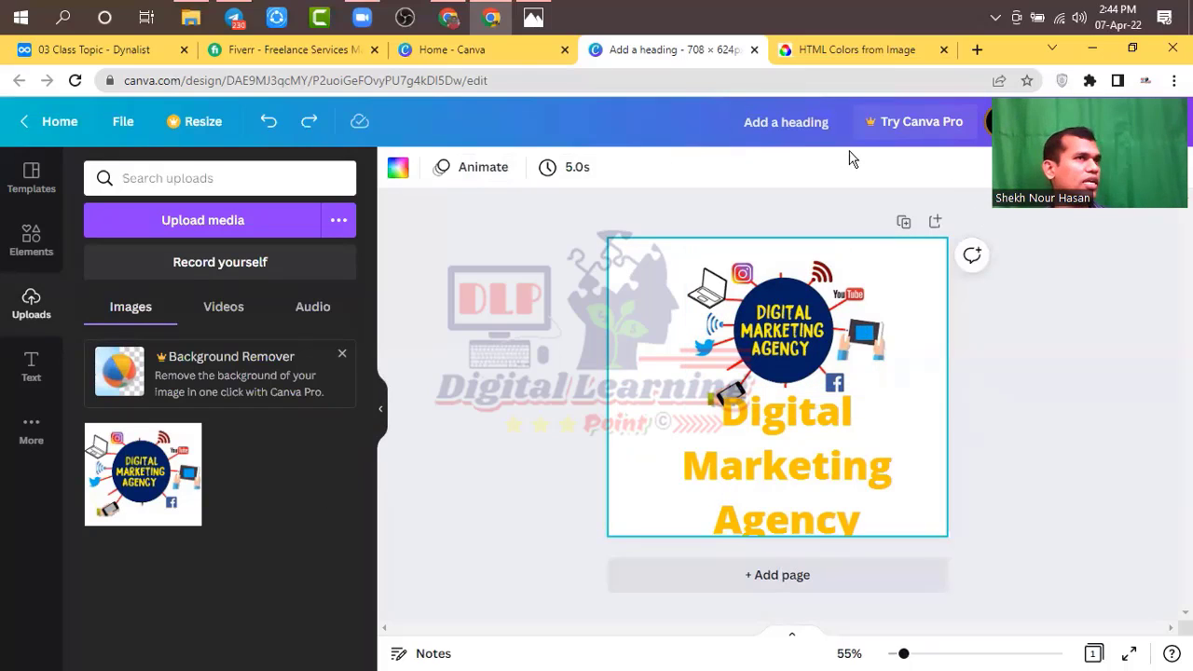
# Set the heading's letter spacing to -6 and its line spacing to 1.1.
pyautogui.click(814, 468)
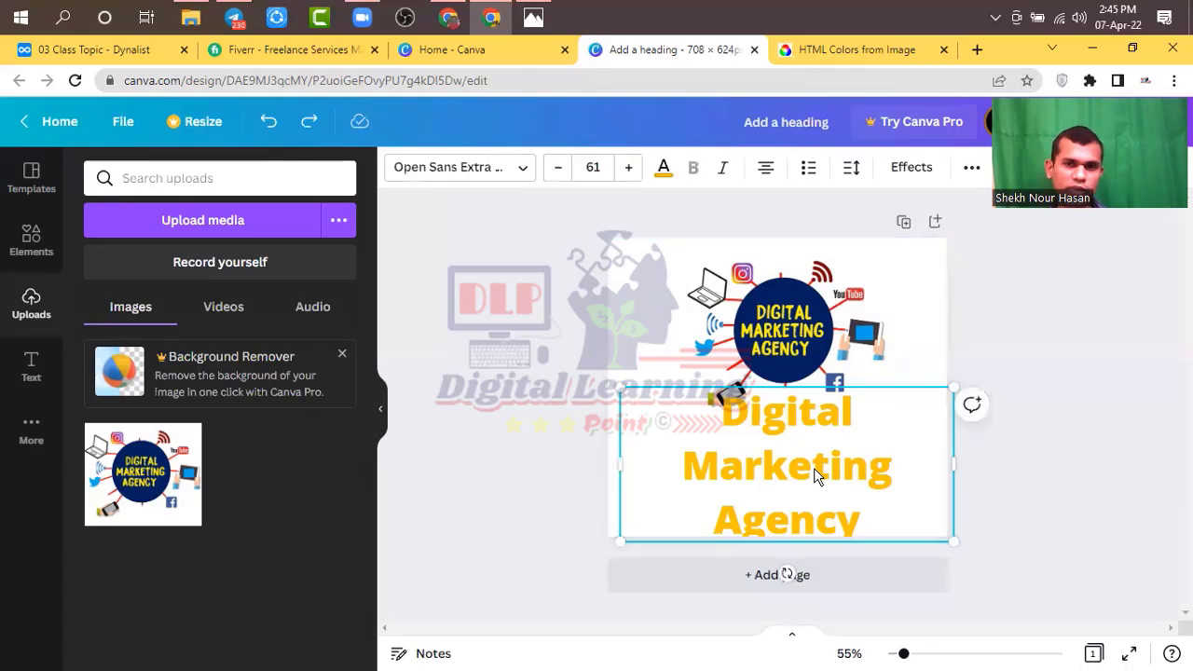
pyautogui.click(858, 171)
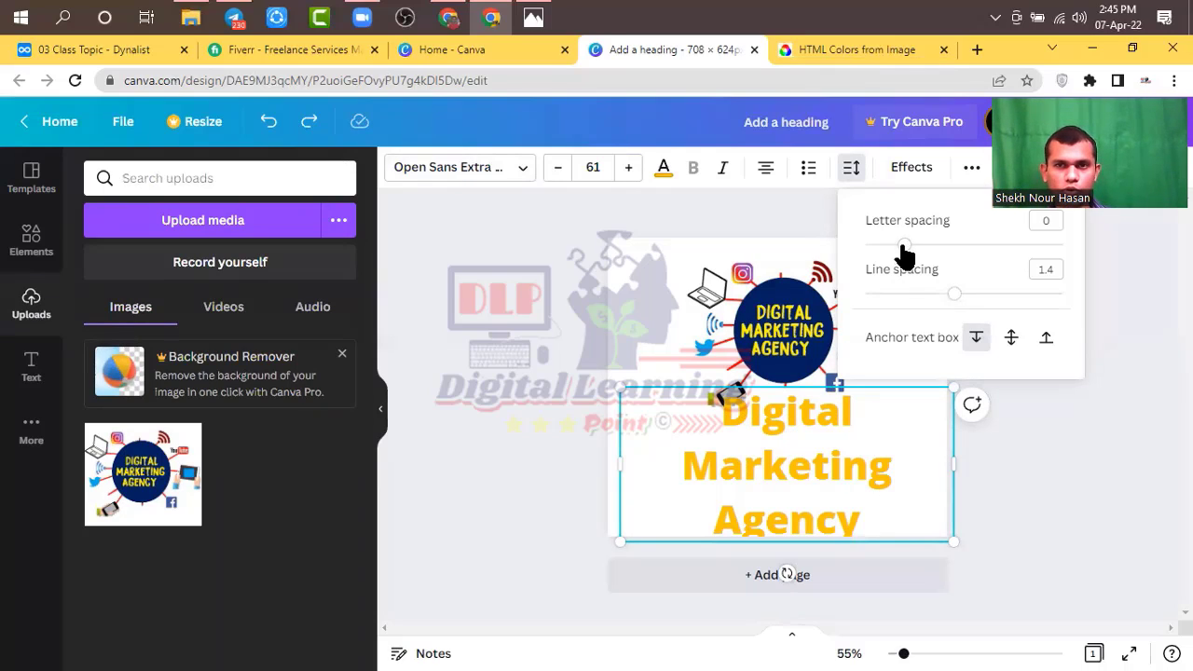
pyautogui.moveTo(902, 246)
pyautogui.mouseDown()
pyautogui.moveTo(865, 248)
pyautogui.moveTo(904, 249)
pyautogui.mouseUp()
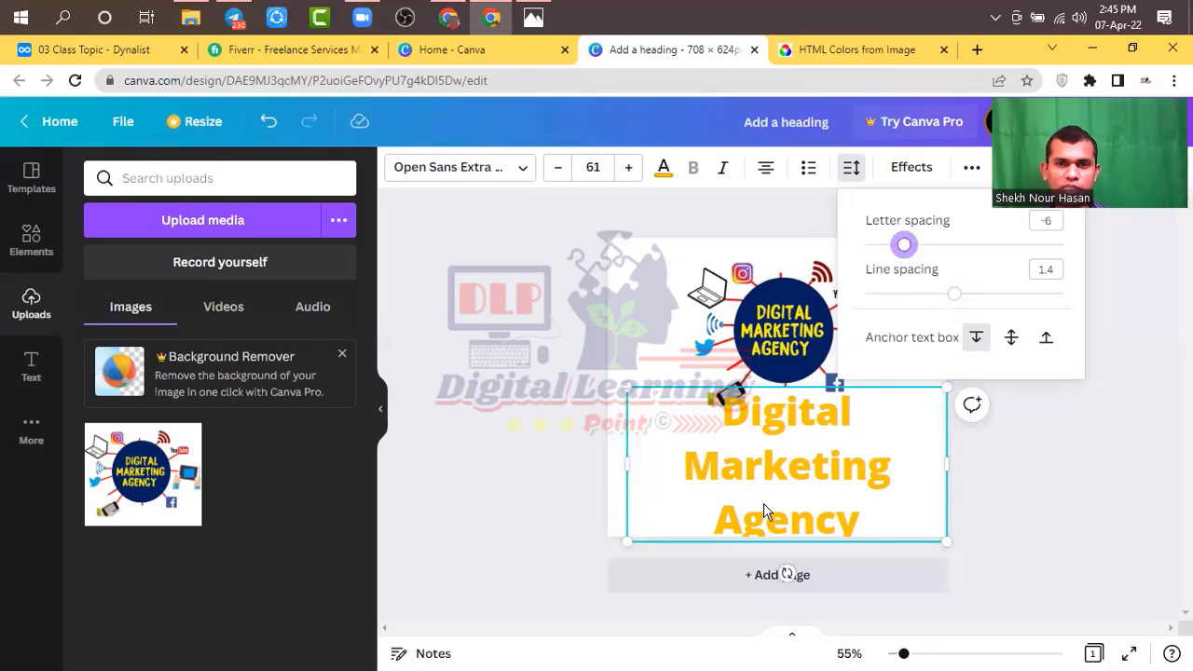
pyautogui.moveTo(953, 303); pyautogui.dragTo(927, 300)
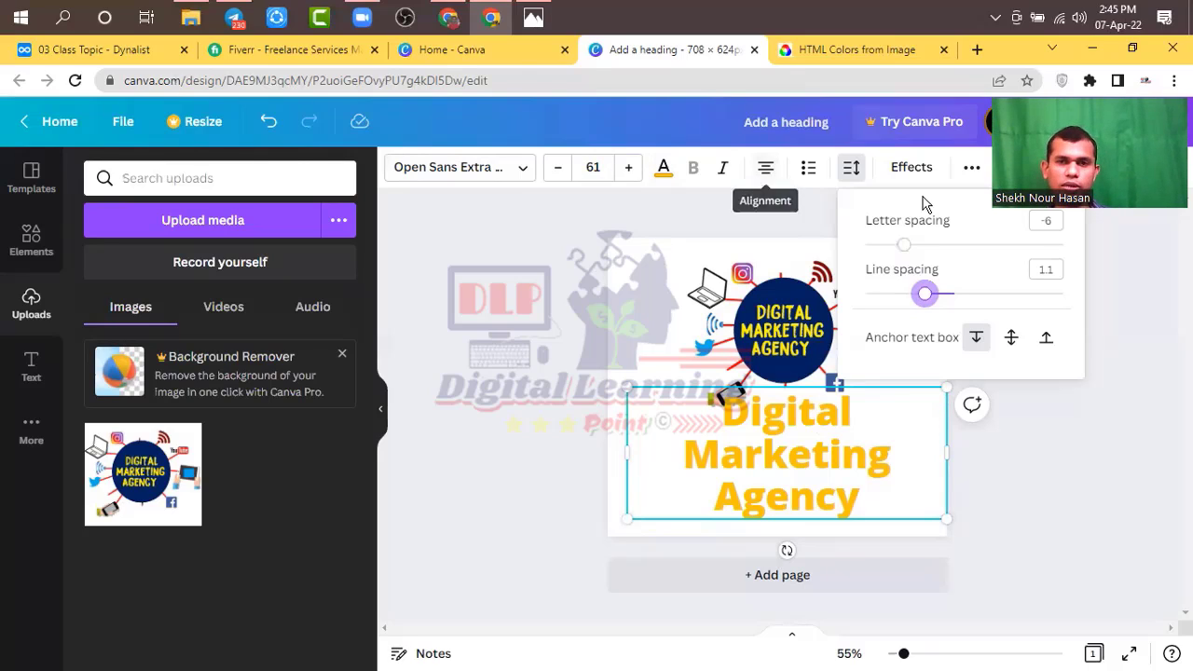
pyautogui.click(1058, 475)
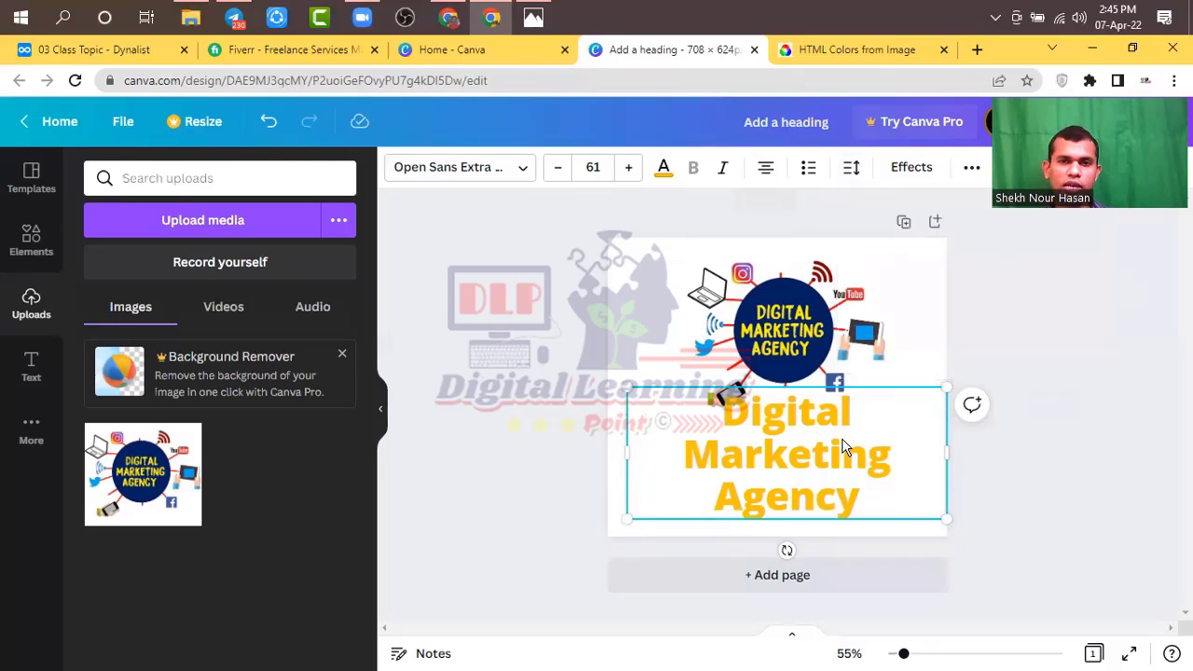
pyautogui.click(1057, 477)
pyautogui.click(830, 468)
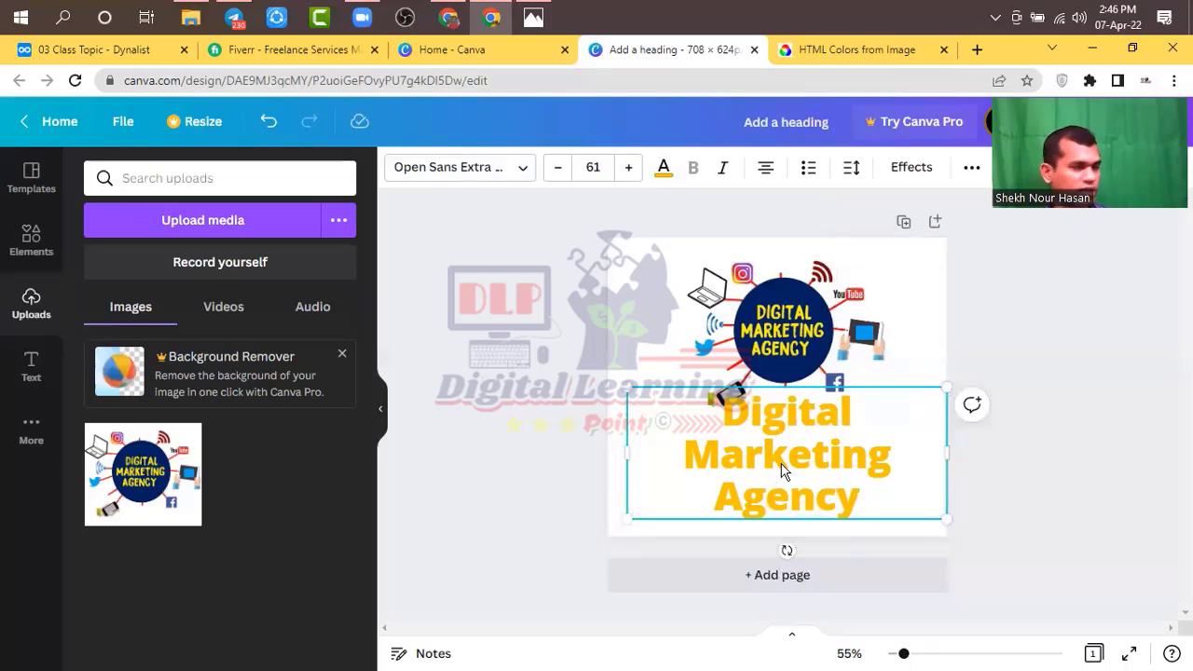
# Search the design elements for "gradient".
pyautogui.click(33, 264)
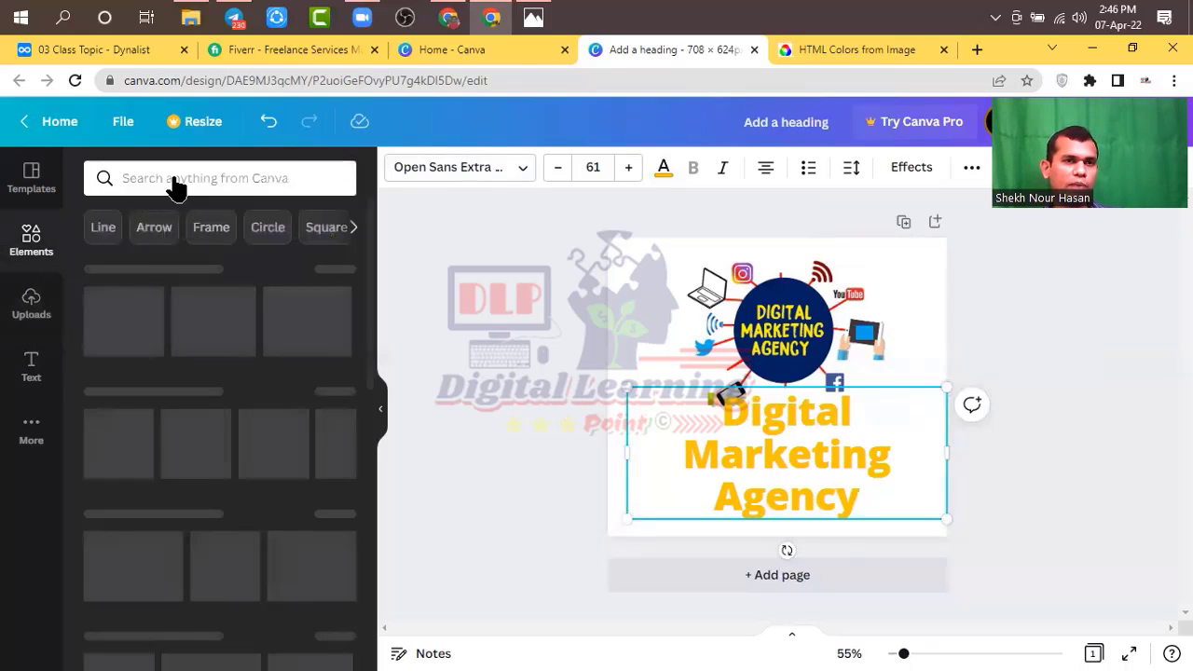
pyautogui.click(171, 177)
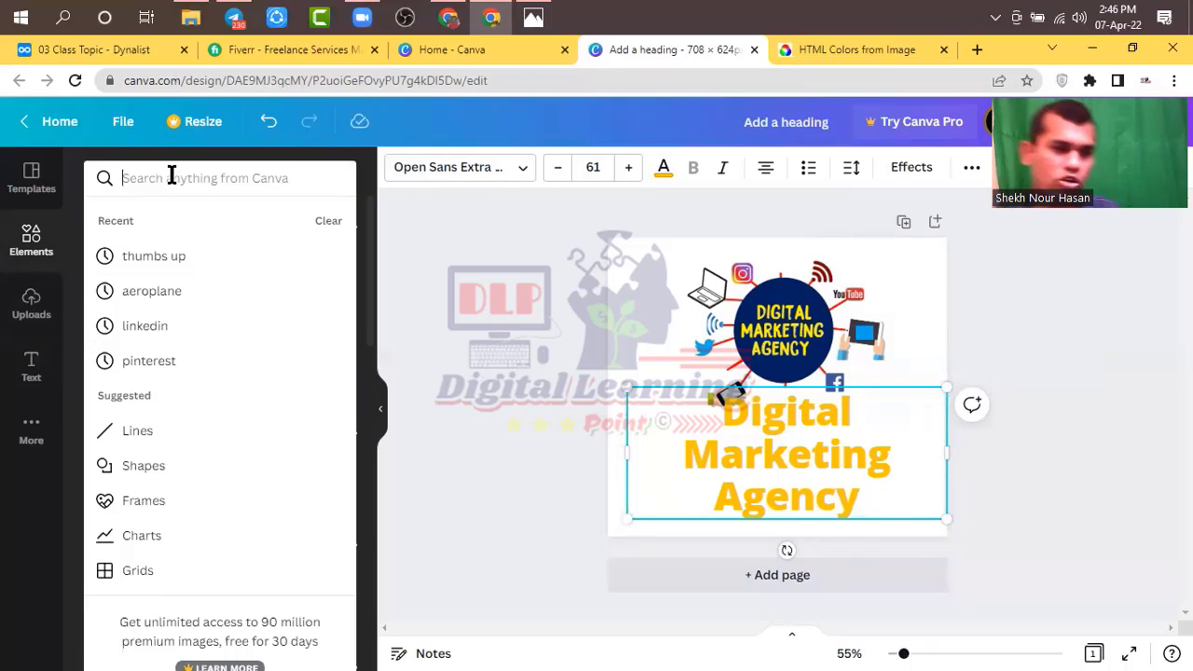
pyautogui.write('gr')
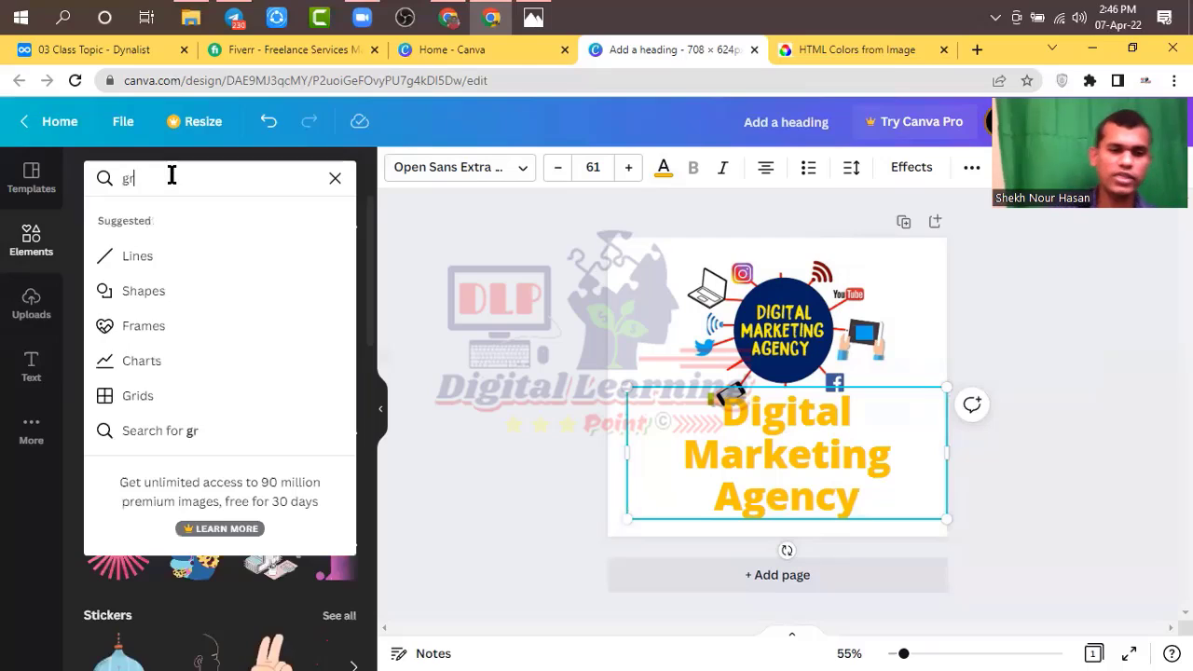
pyautogui.write('adients')
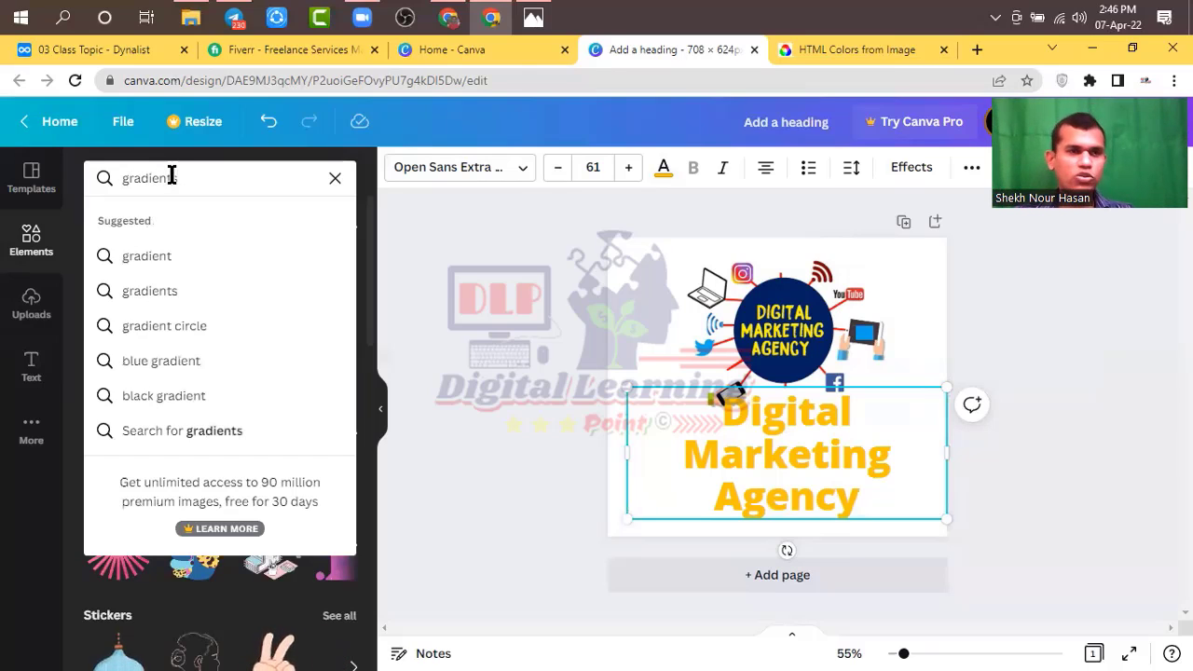
pyautogui.click(156, 256)
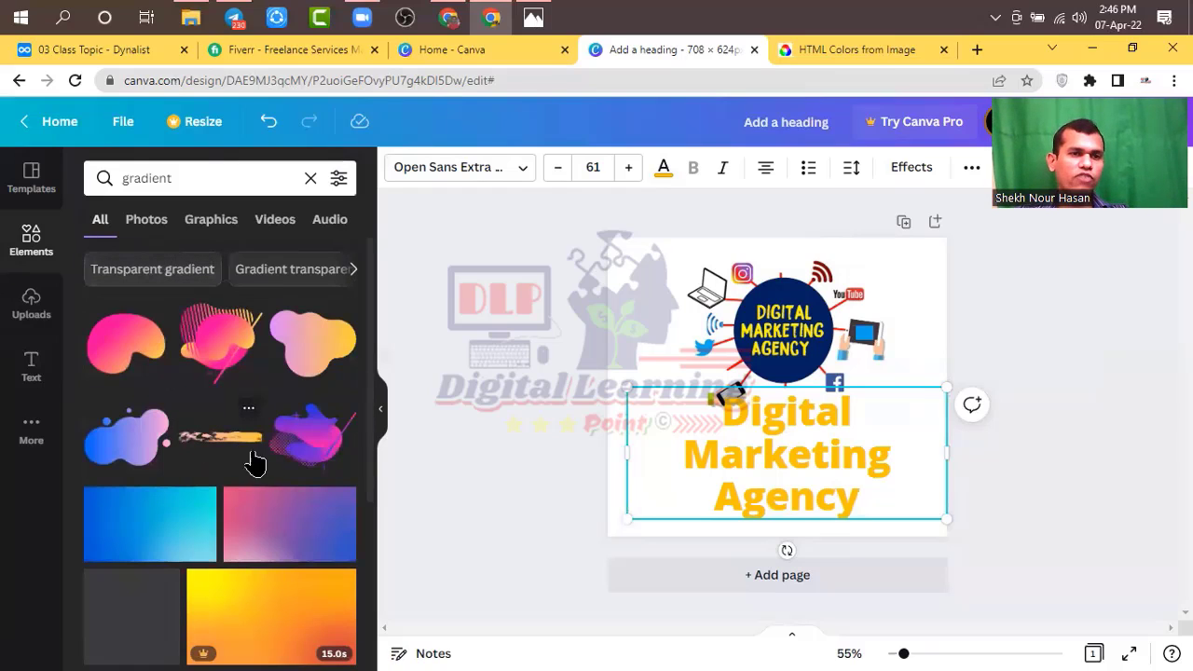
# Add the red-orange gradient blob to the page and place it behind the first letters of the heading.
pyautogui.scroll(-2, 258, 445)
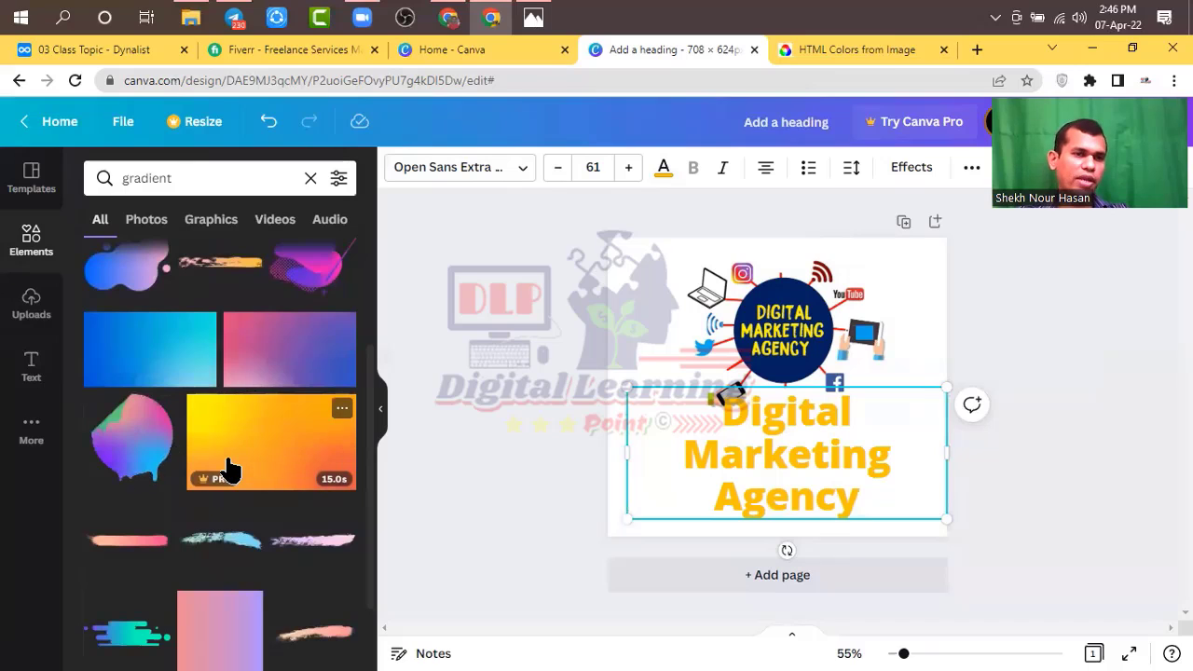
pyautogui.scroll(-1, 219, 445)
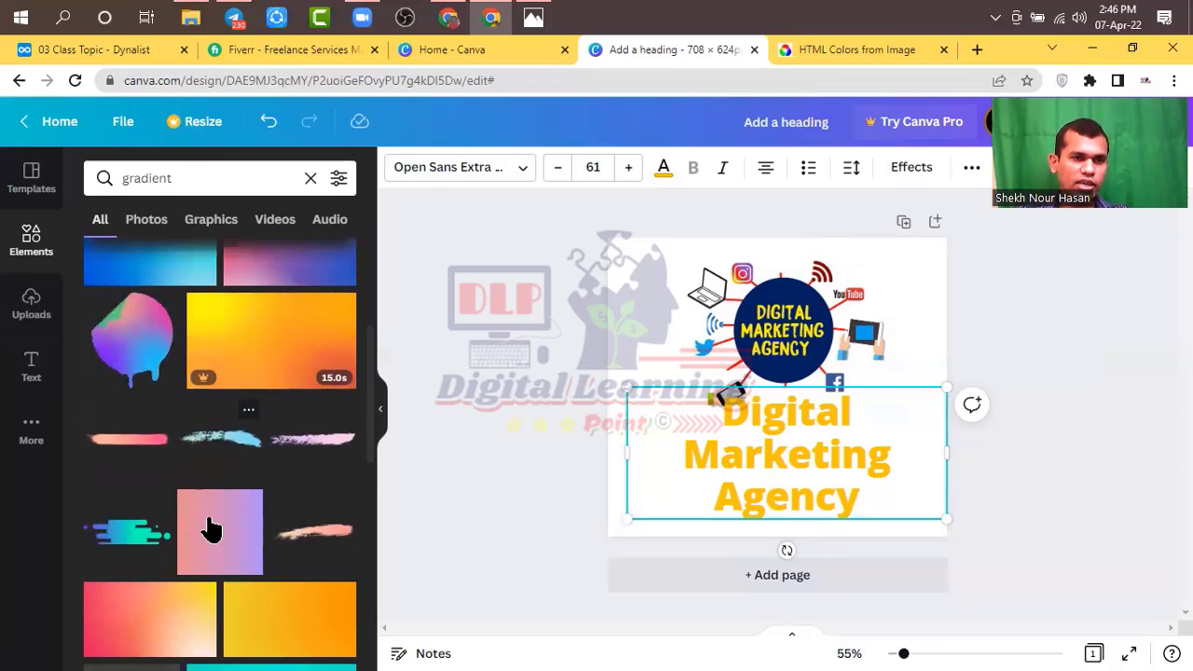
pyautogui.scroll(-4, 215, 436)
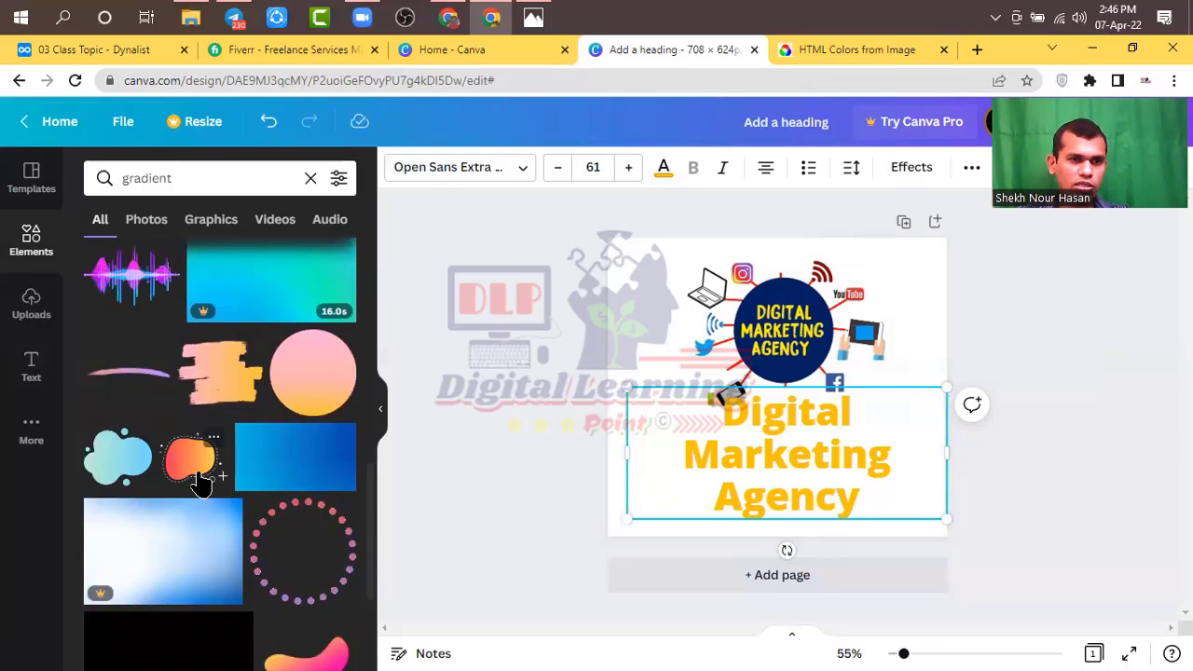
pyautogui.click(198, 466)
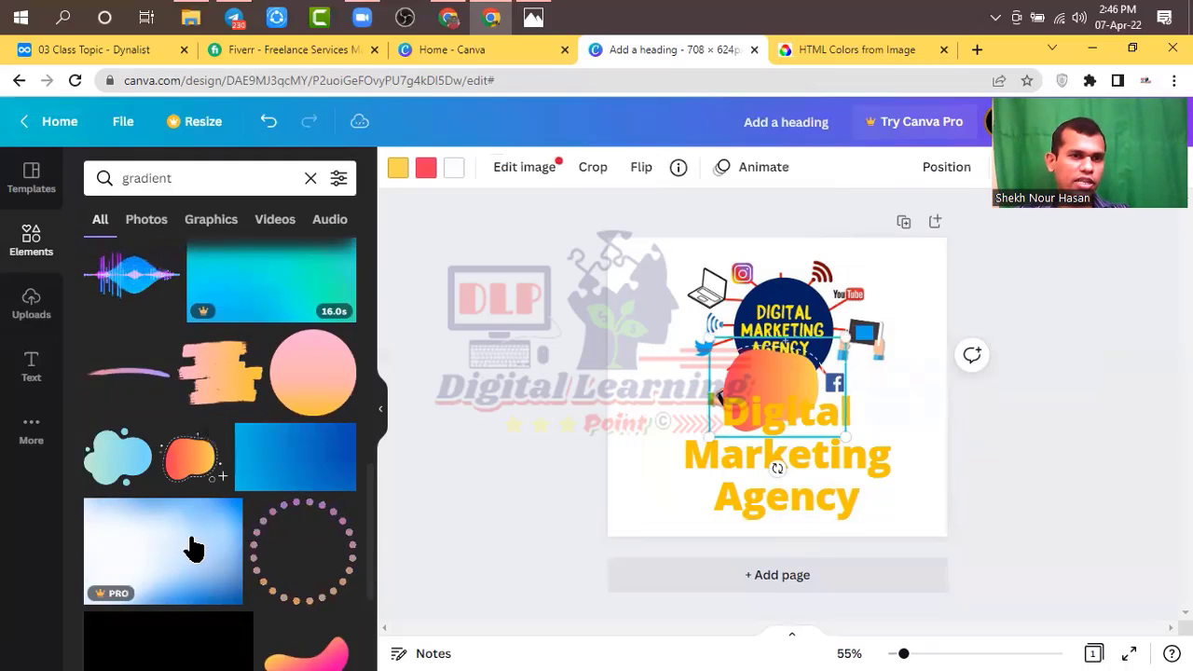
pyautogui.scroll(-3, 194, 522)
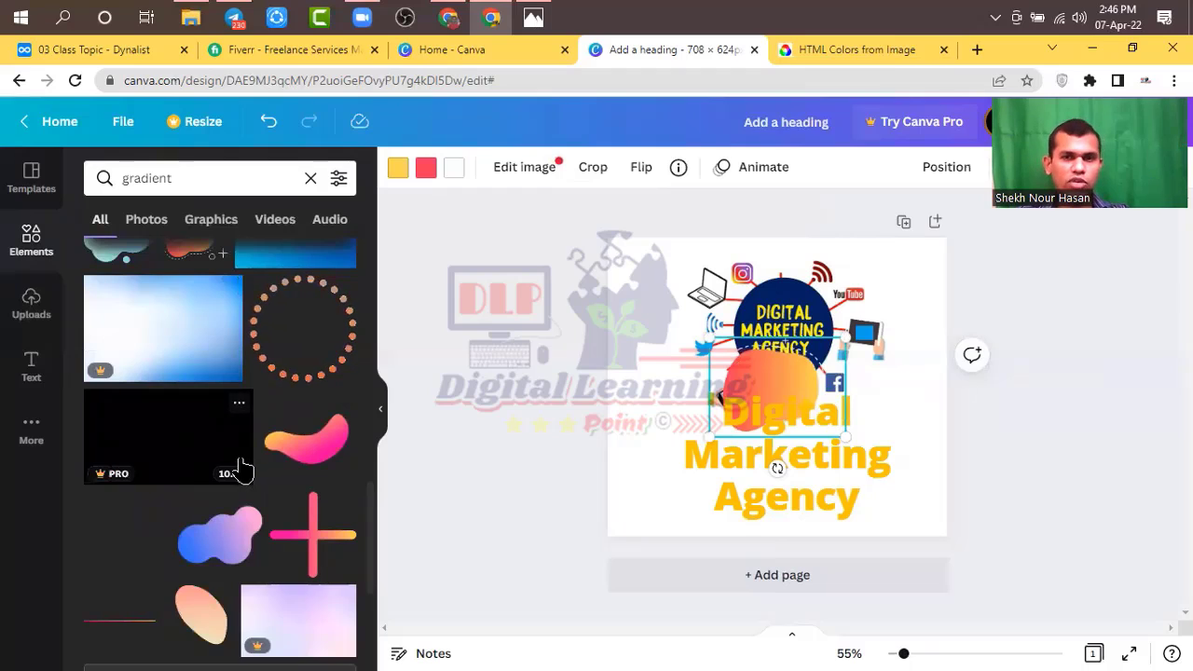
pyautogui.moveTo(777, 368); pyautogui.dragTo(678, 431)
# Move the picture up partly past the page's upper edge and shift the heading over the red-orange blob.
pyautogui.rightClick(677, 429)
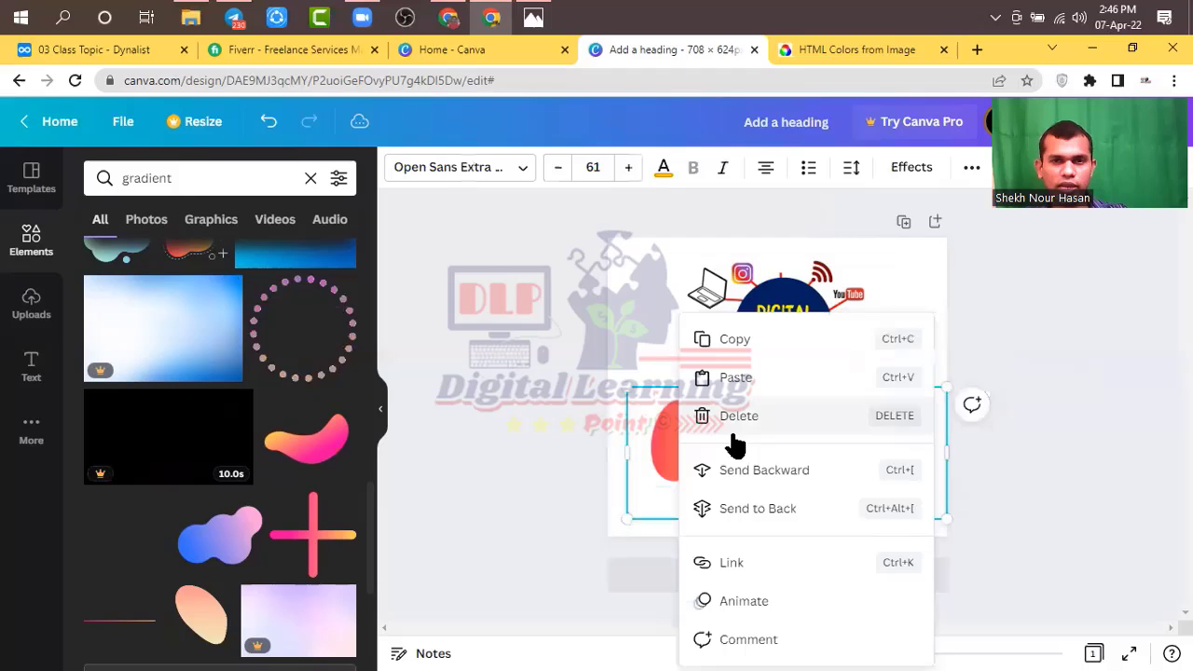
pyautogui.click(655, 424)
pyautogui.click(665, 429)
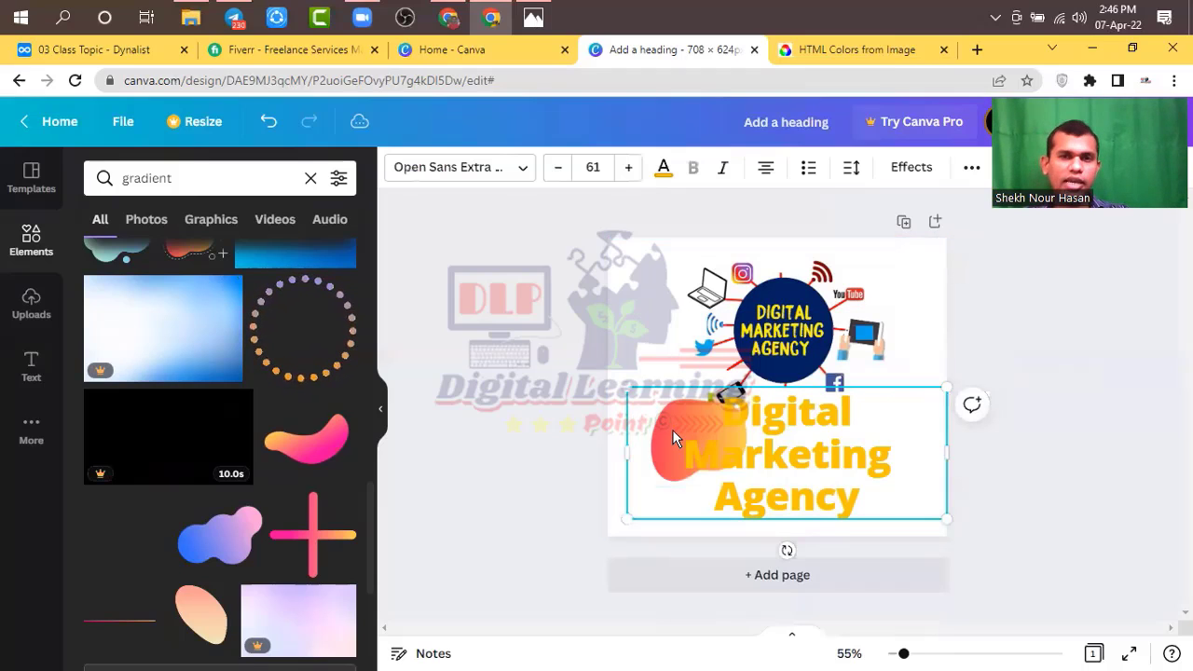
pyautogui.moveTo(661, 434)
pyautogui.mouseDown()
pyautogui.moveTo(711, 450)
pyautogui.moveTo(648, 446)
pyautogui.mouseUp()
pyautogui.moveTo(828, 334); pyautogui.dragTo(831, 257)
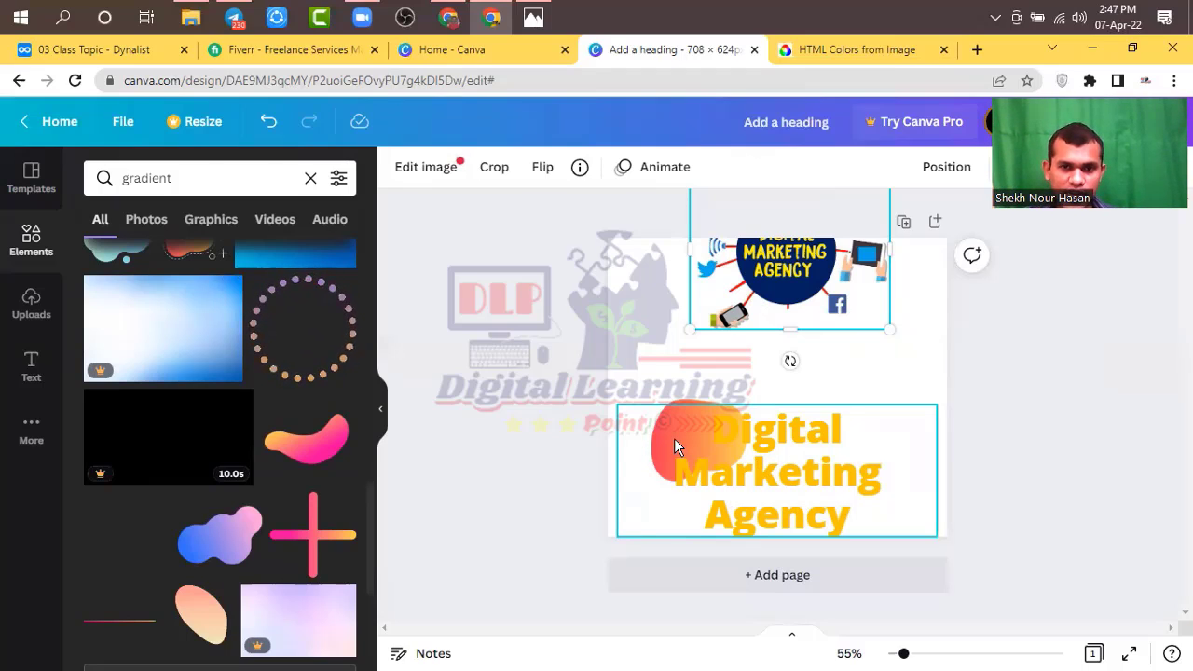
pyautogui.moveTo(674, 438); pyautogui.dragTo(627, 407)
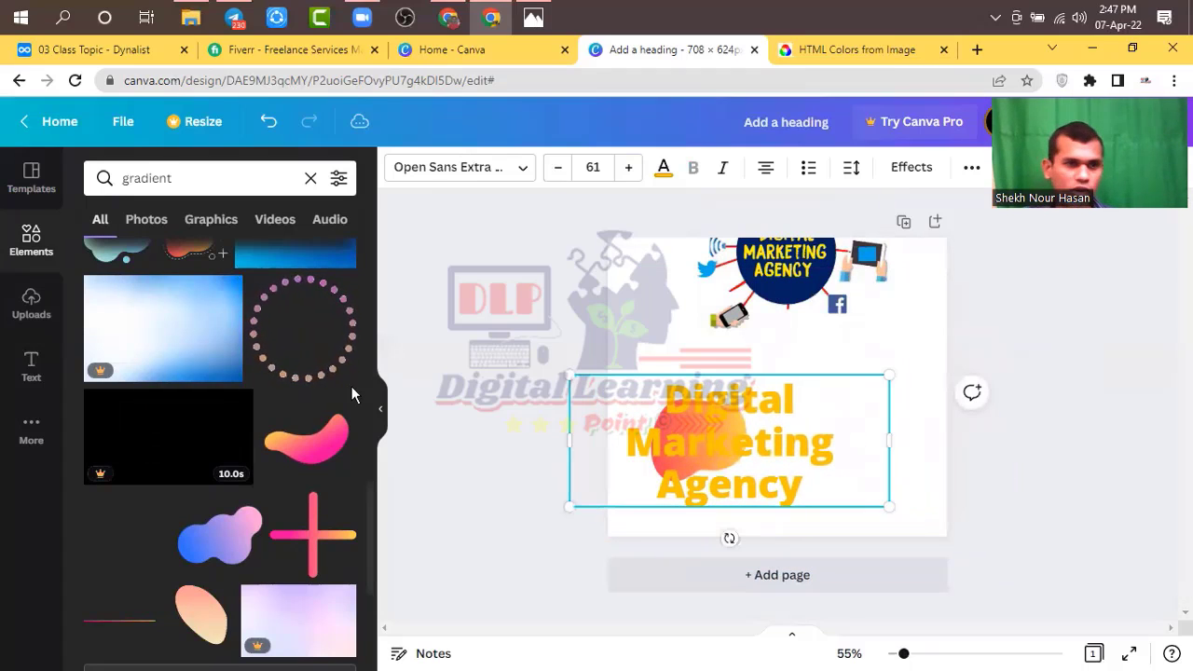
# Add the pink-orange curved shape and the peach oval, placing both over the blob behind the heading.
pyautogui.click(301, 455)
pyautogui.moveTo(816, 367); pyautogui.dragTo(801, 437)
pyautogui.click(199, 610)
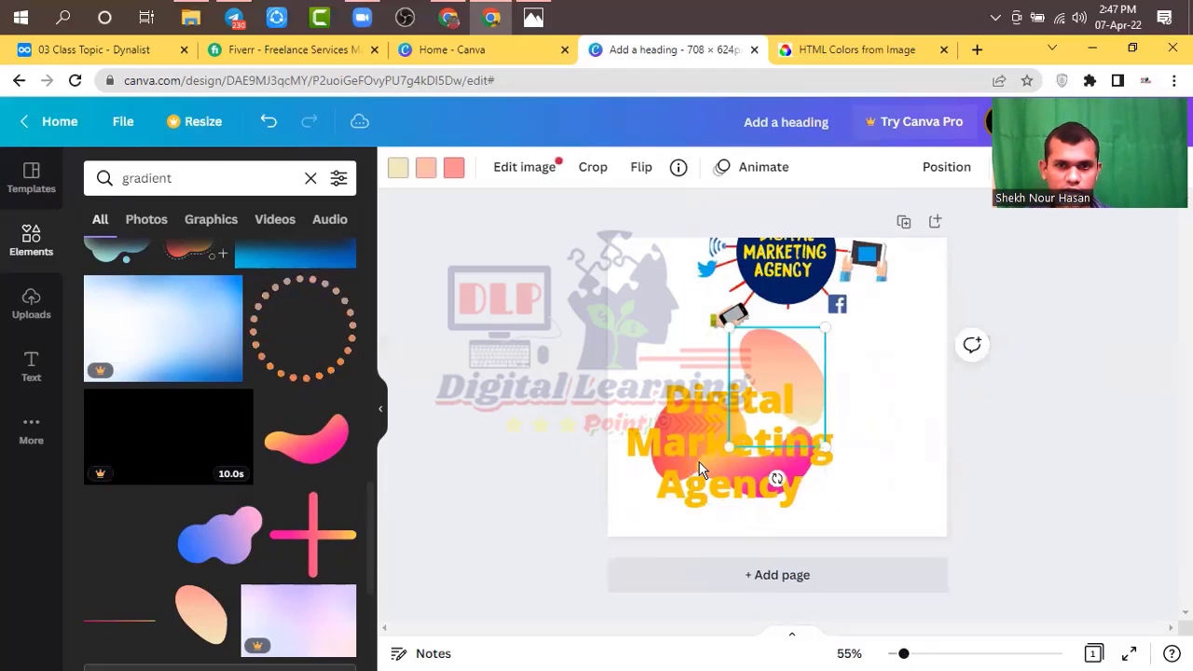
pyautogui.moveTo(778, 345); pyautogui.dragTo(727, 405)
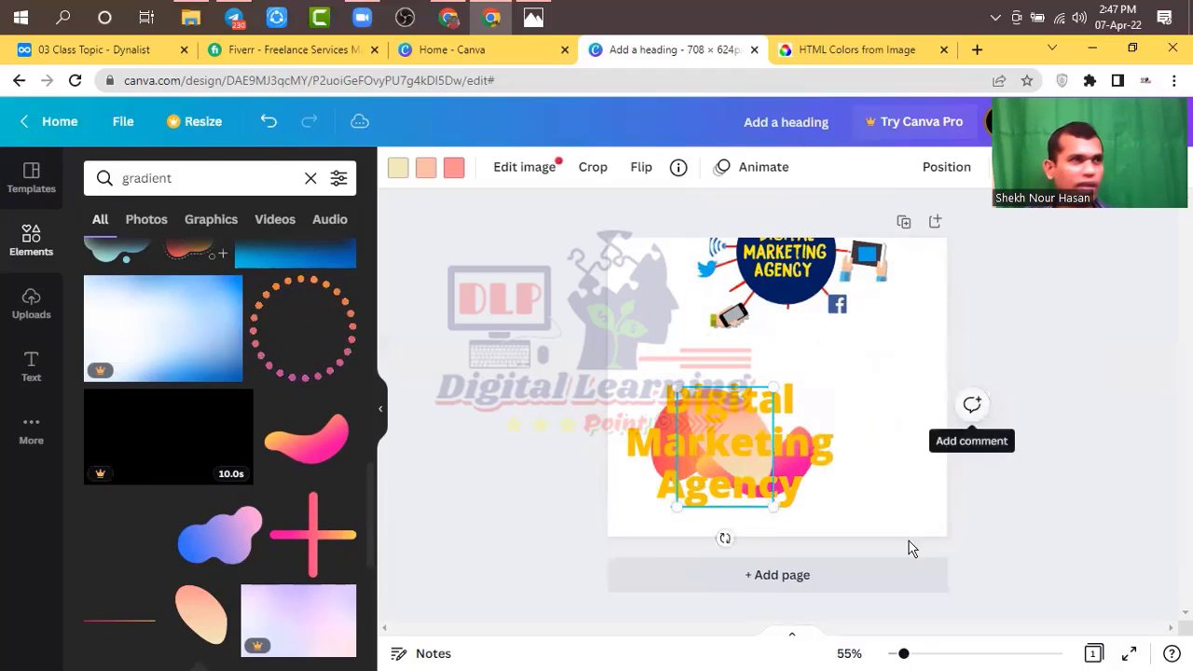
# Spread the stack apart, moving the heading right, the blob lower left, the oval upper left and the curved shape lower right.
pyautogui.click(902, 369)
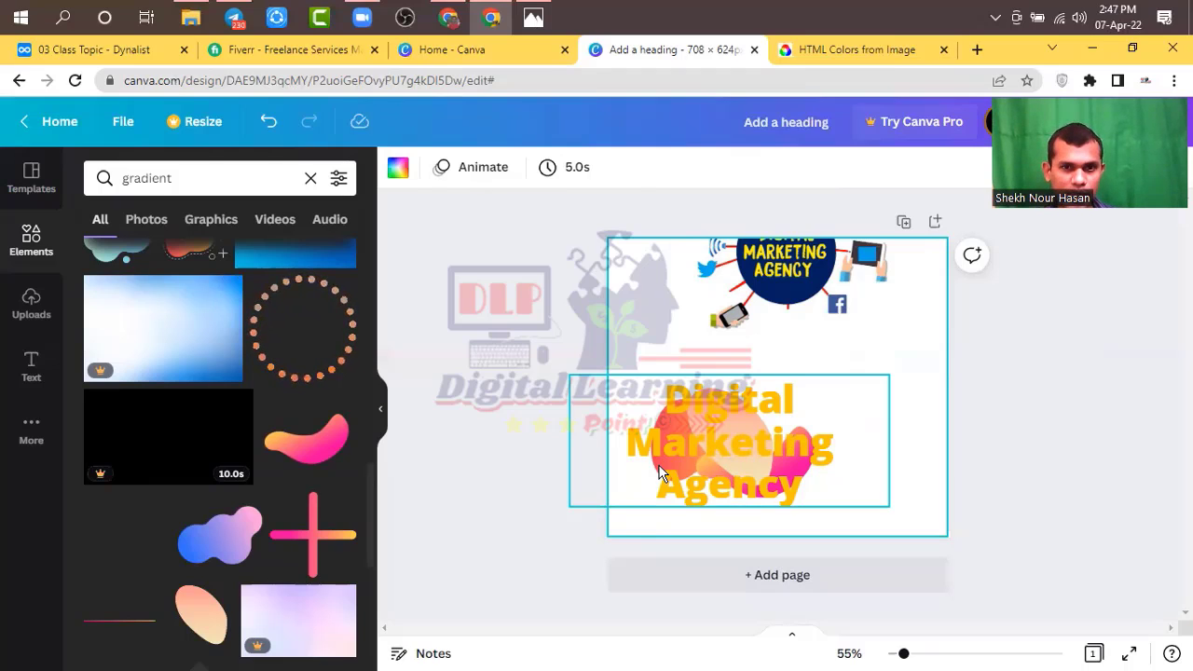
pyautogui.moveTo(658, 464); pyautogui.dragTo(634, 464)
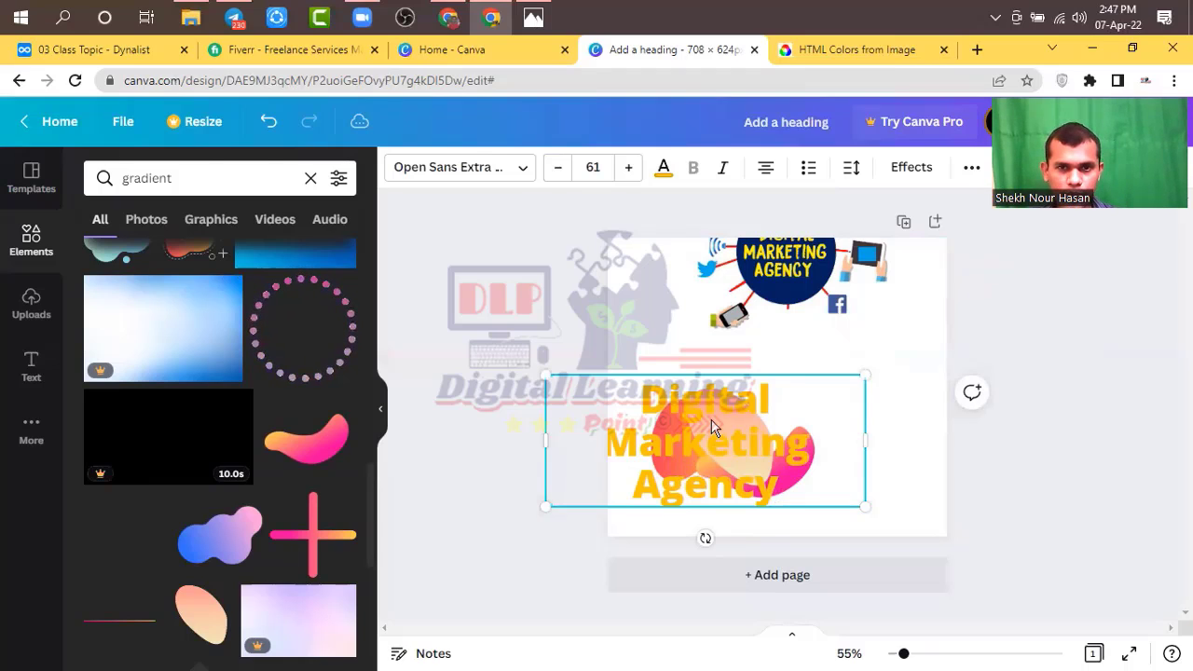
pyautogui.moveTo(844, 368); pyautogui.dragTo(1072, 284)
pyautogui.moveTo(664, 466); pyautogui.dragTo(598, 497)
pyautogui.moveTo(731, 410); pyautogui.dragTo(692, 340)
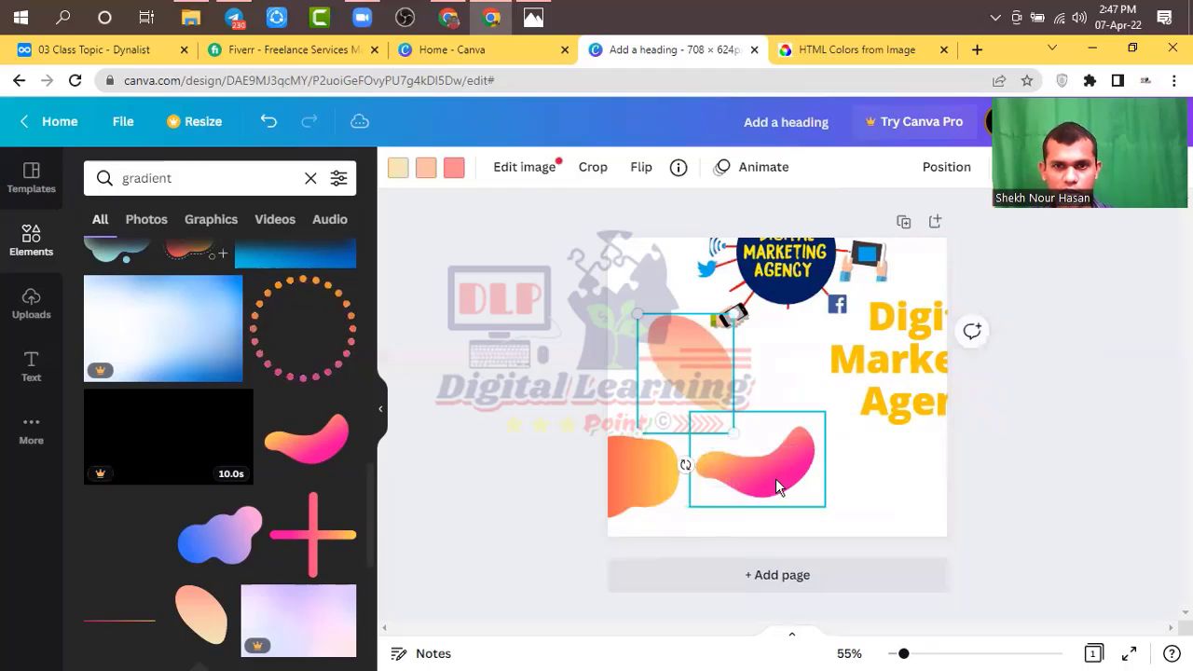
pyautogui.moveTo(775, 478); pyautogui.dragTo(866, 513)
pyautogui.moveTo(910, 391); pyautogui.dragTo(849, 411)
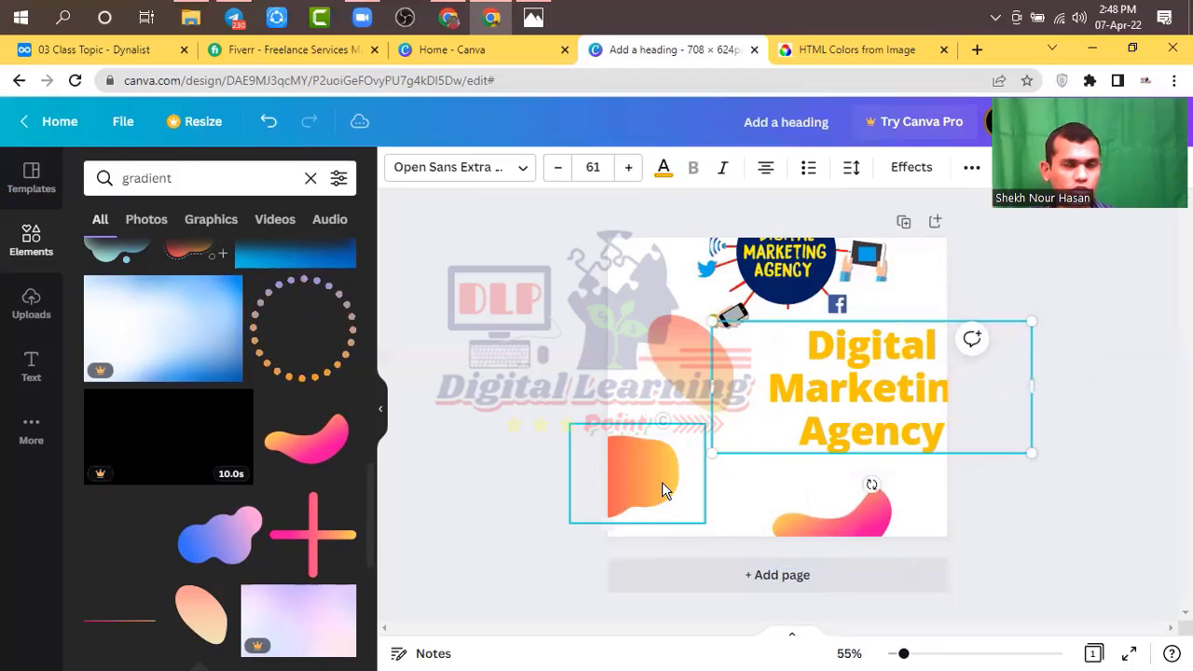
# Stack the red-orange blob, the pink curved shape and the peach oval behind the heading again.
pyautogui.moveTo(662, 490); pyautogui.dragTo(851, 411)
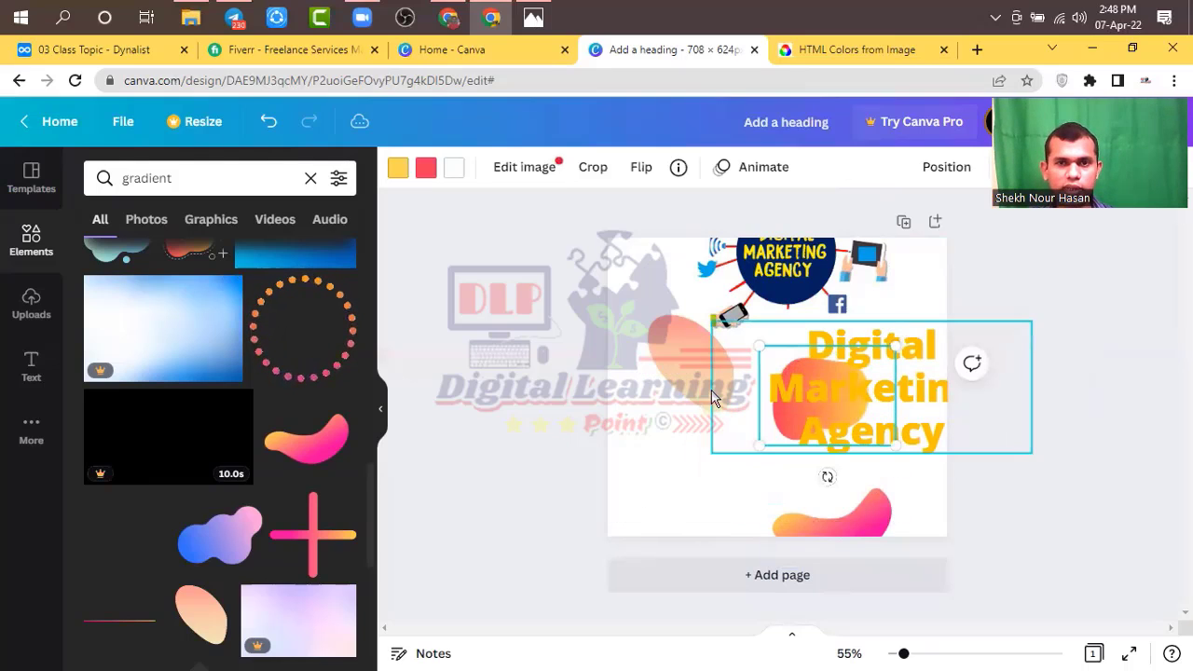
pyautogui.moveTo(826, 479); pyautogui.dragTo(898, 362)
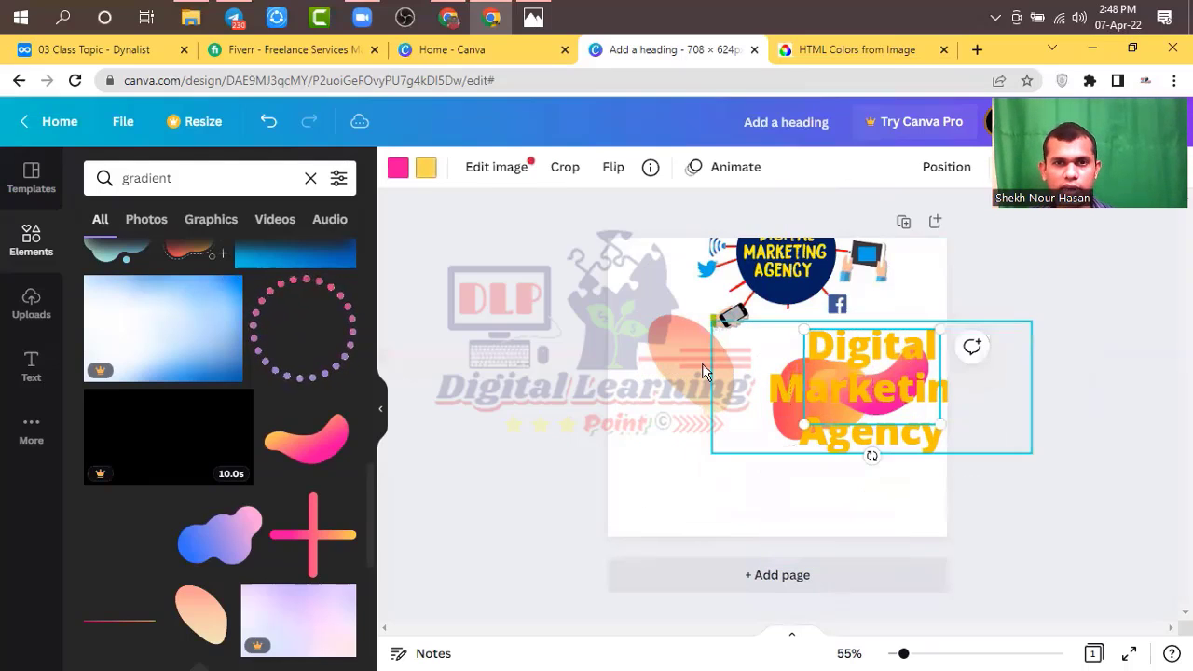
pyautogui.moveTo(704, 371); pyautogui.dragTo(876, 389)
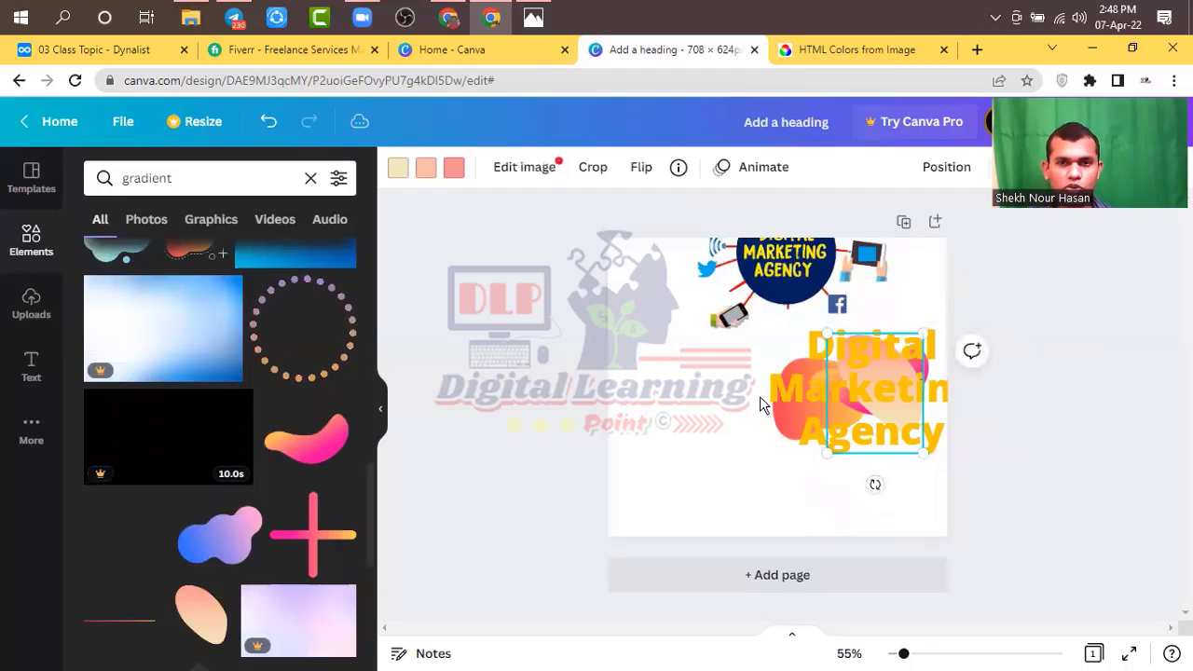
pyautogui.click(727, 362)
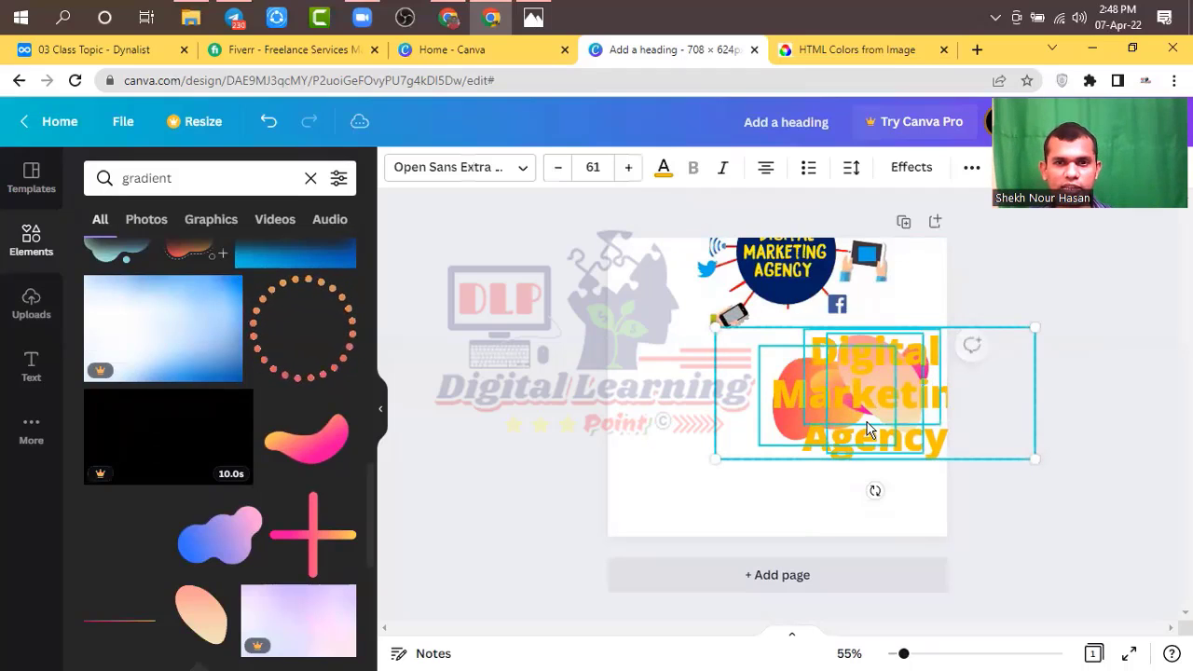
# Move the heading and its three stacked shapes together to the centre of the page's lower half.
pyautogui.moveTo(867, 429); pyautogui.dragTo(754, 449)
pyautogui.click(618, 333)
pyautogui.click(767, 449)
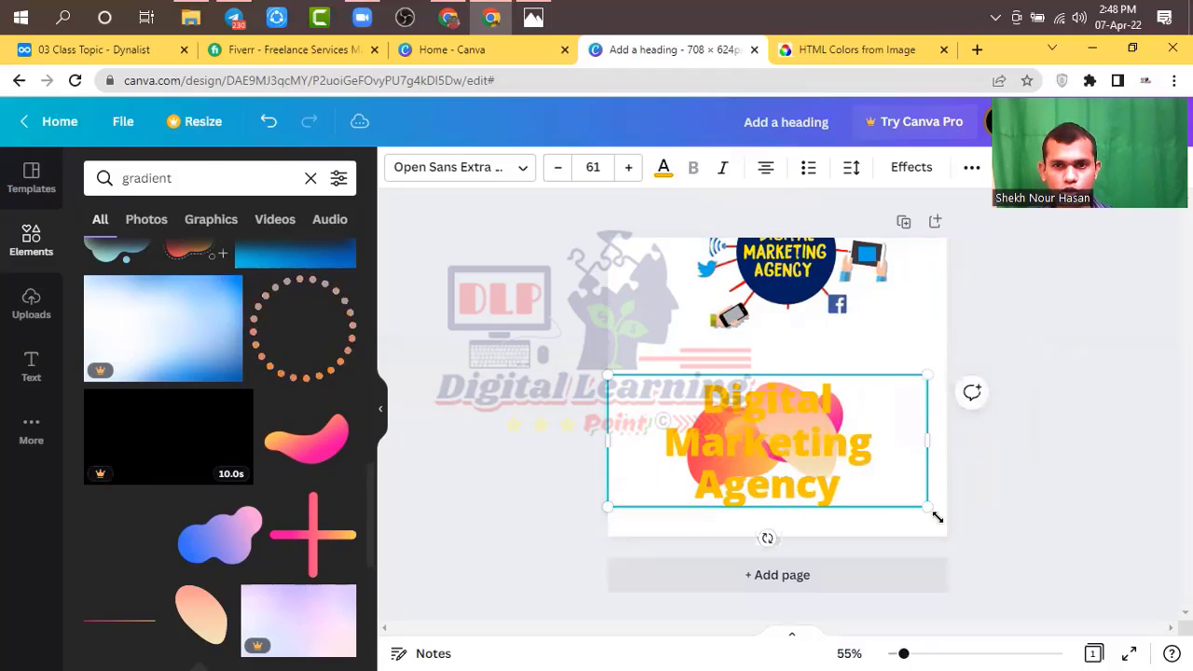
pyautogui.click(914, 529)
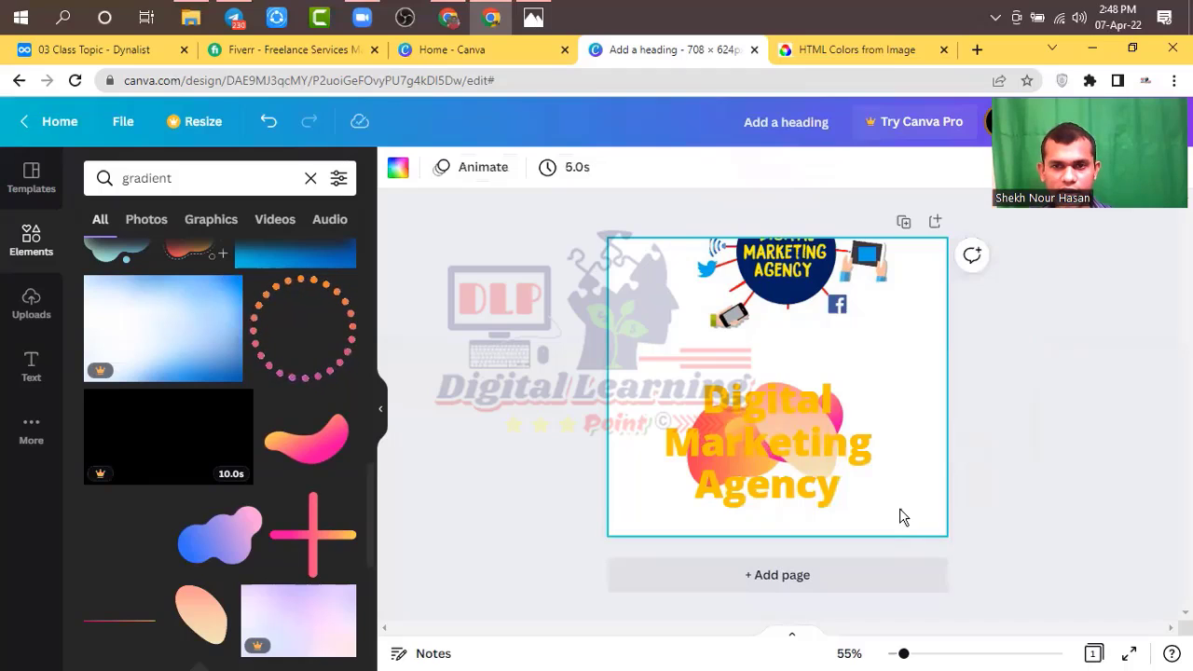
pyautogui.moveTo(900, 508); pyautogui.dragTo(684, 383)
pyautogui.moveTo(759, 457)
pyautogui.mouseDown()
pyautogui.moveTo(660, 325)
pyautogui.moveTo(830, 420)
pyautogui.moveTo(629, 439)
pyautogui.moveTo(825, 450)
pyautogui.moveTo(761, 349)
pyautogui.moveTo(673, 335)
pyautogui.moveTo(714, 400)
pyautogui.moveTo(731, 341)
pyautogui.moveTo(756, 448)
pyautogui.moveTo(781, 457)
pyautogui.mouseUp()
pyautogui.click(901, 371)
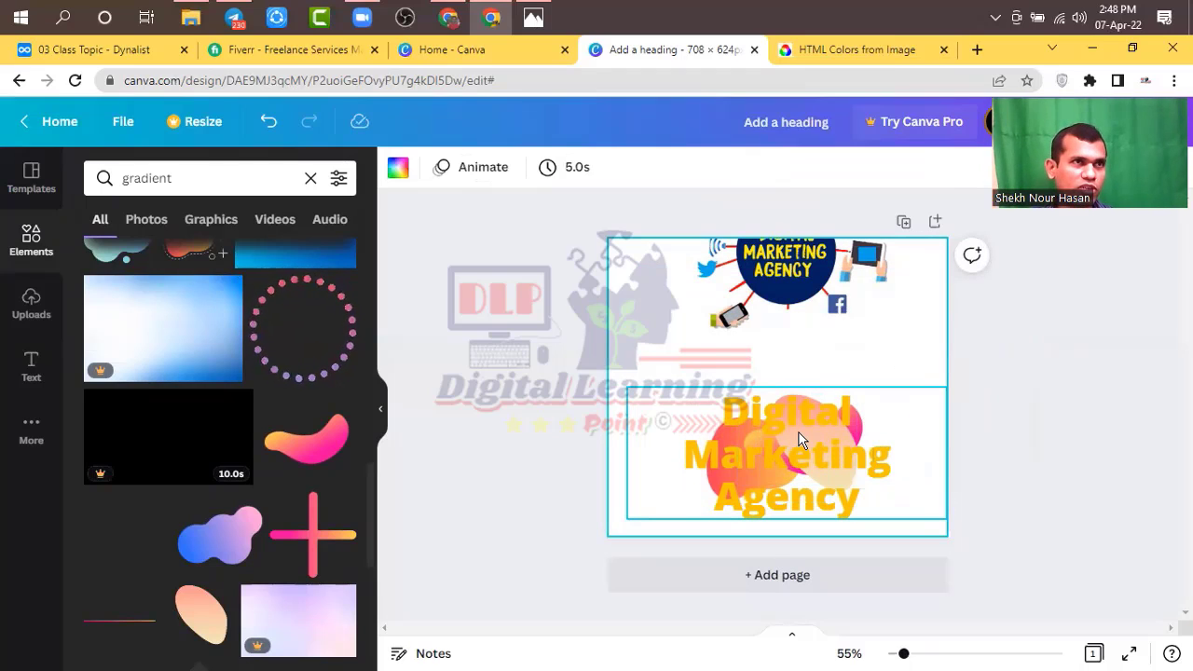
# Centre the heading horizontally and pull the pink curved shape out from beneath it to beside the picture's Facebook icon.
pyautogui.click(799, 442)
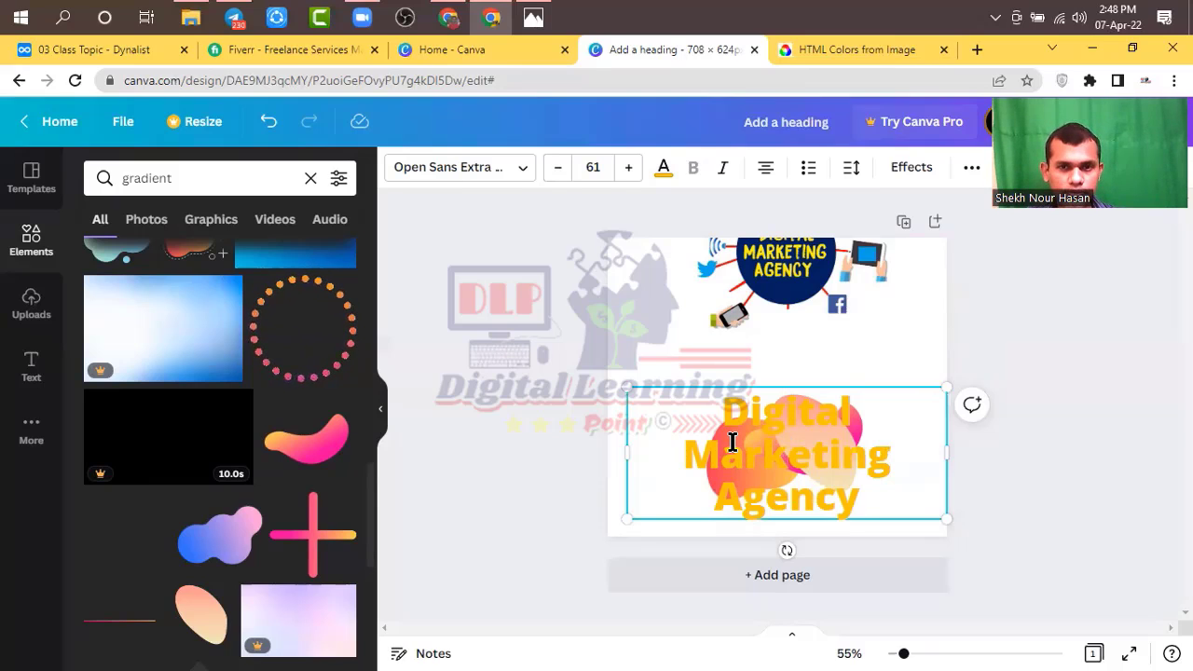
pyautogui.click(913, 355)
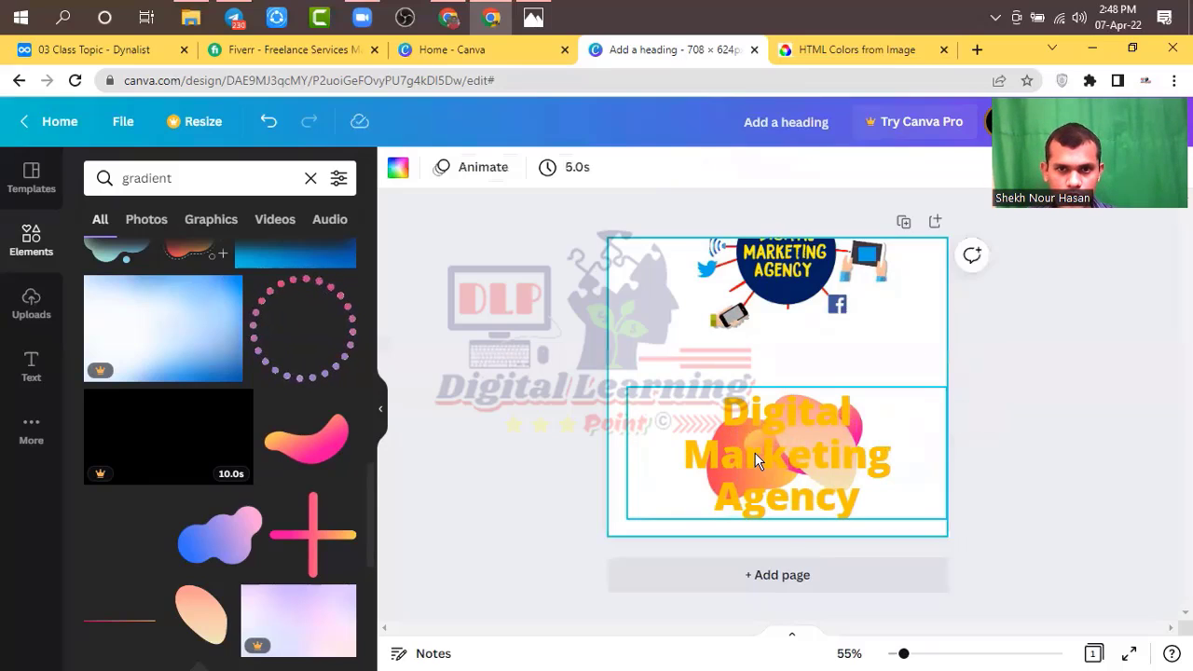
pyautogui.click(753, 455)
pyautogui.click(755, 460)
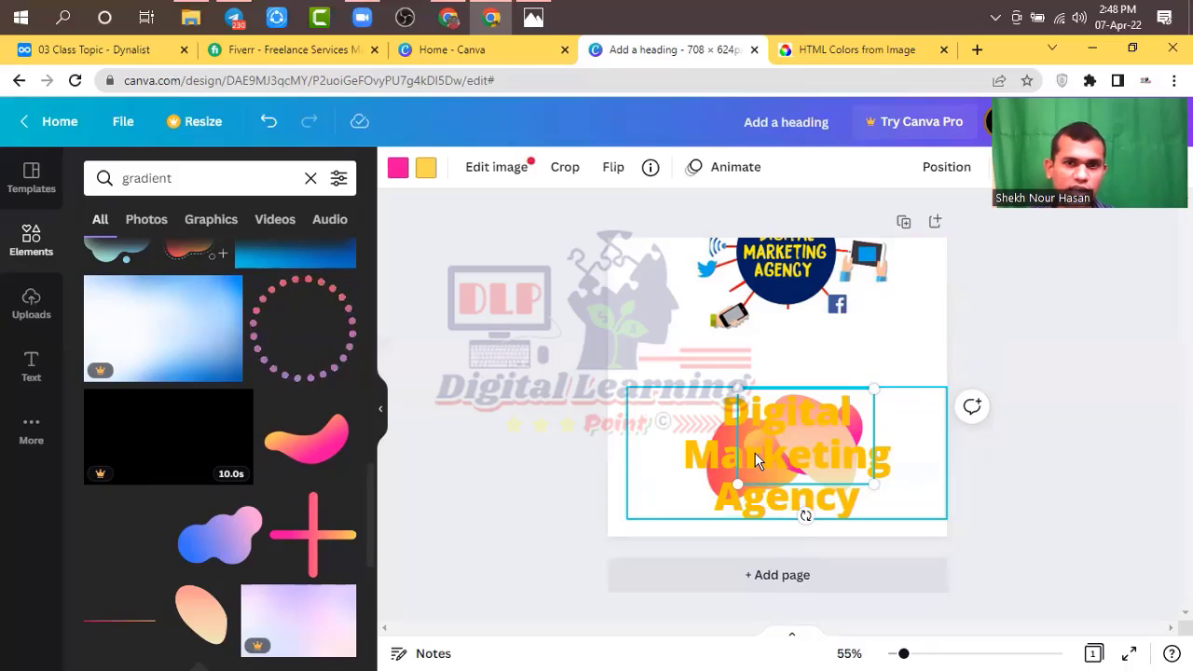
pyautogui.moveTo(797, 418); pyautogui.dragTo(811, 440)
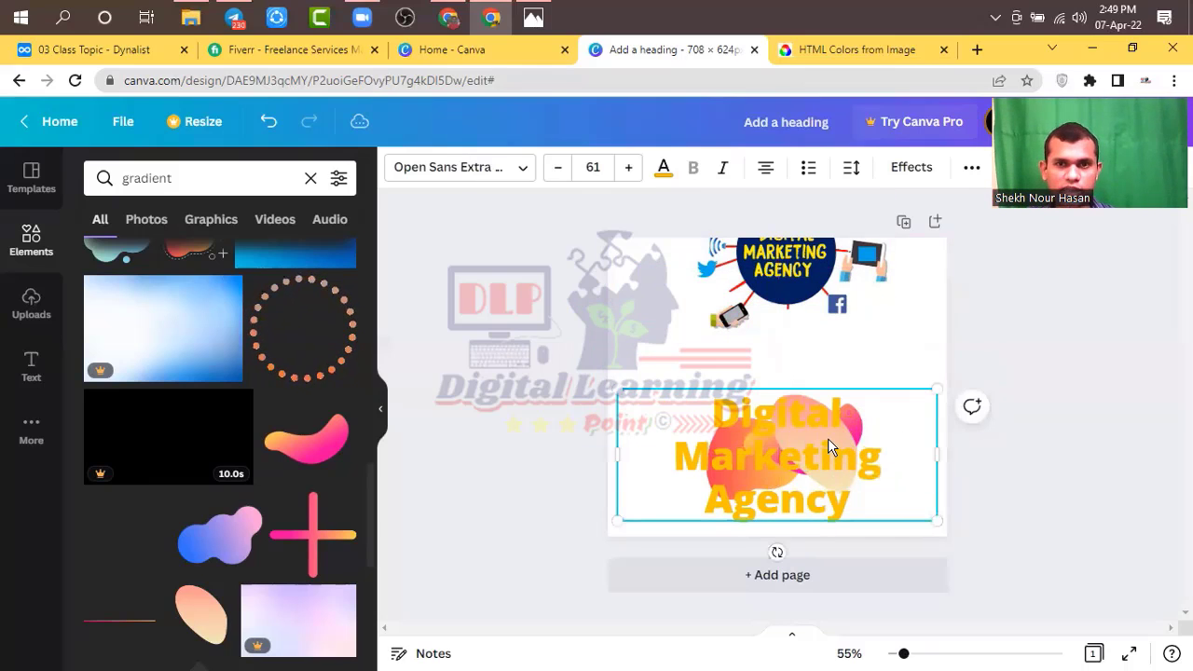
pyautogui.click(828, 438)
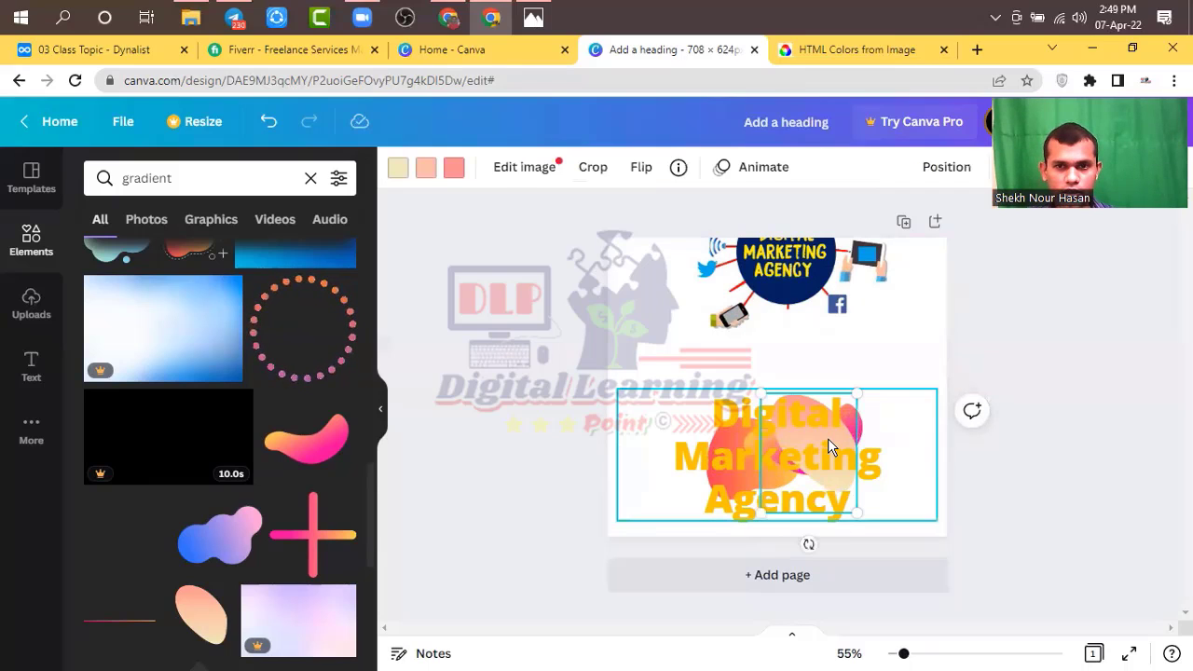
pyautogui.moveTo(828, 438); pyautogui.dragTo(912, 315)
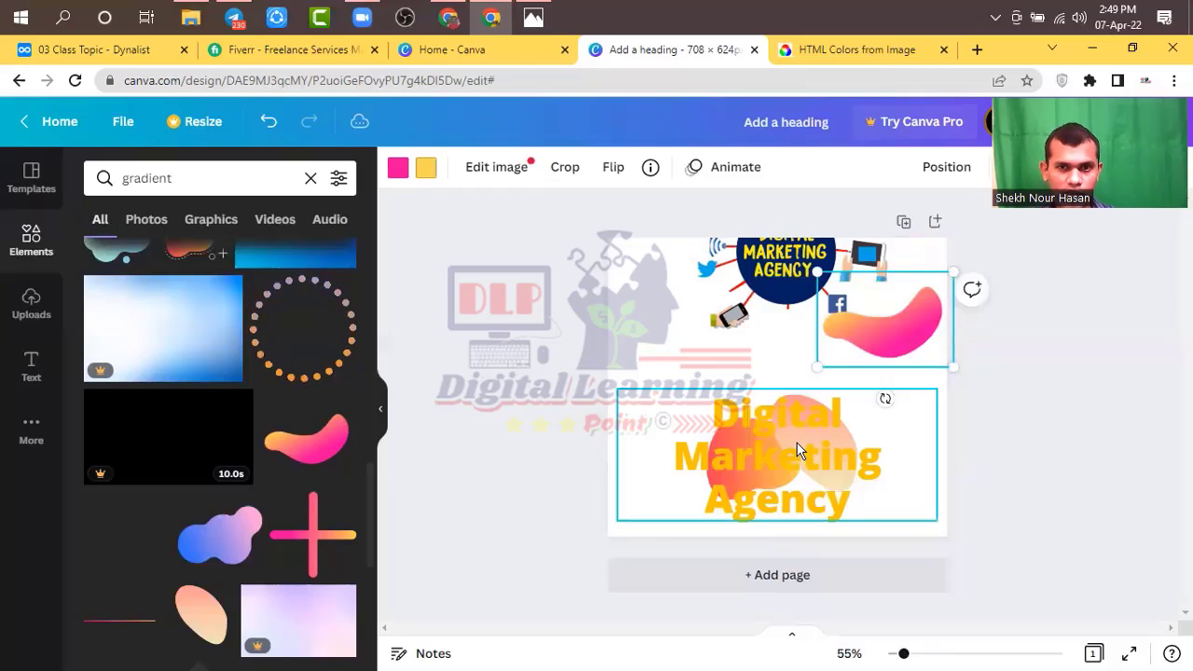
# Nudge the red-orange blob slightly up and to the left behind the heading and move the pink curved shape back beneath the word Agency.
pyautogui.click(797, 450)
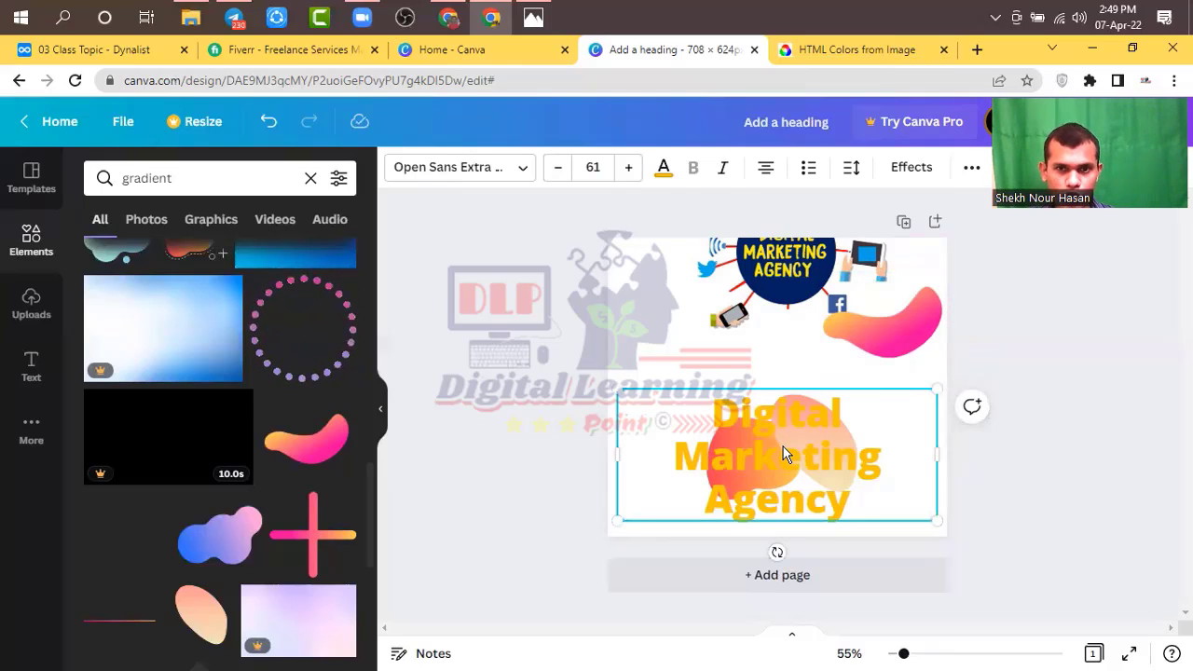
pyautogui.click(783, 447)
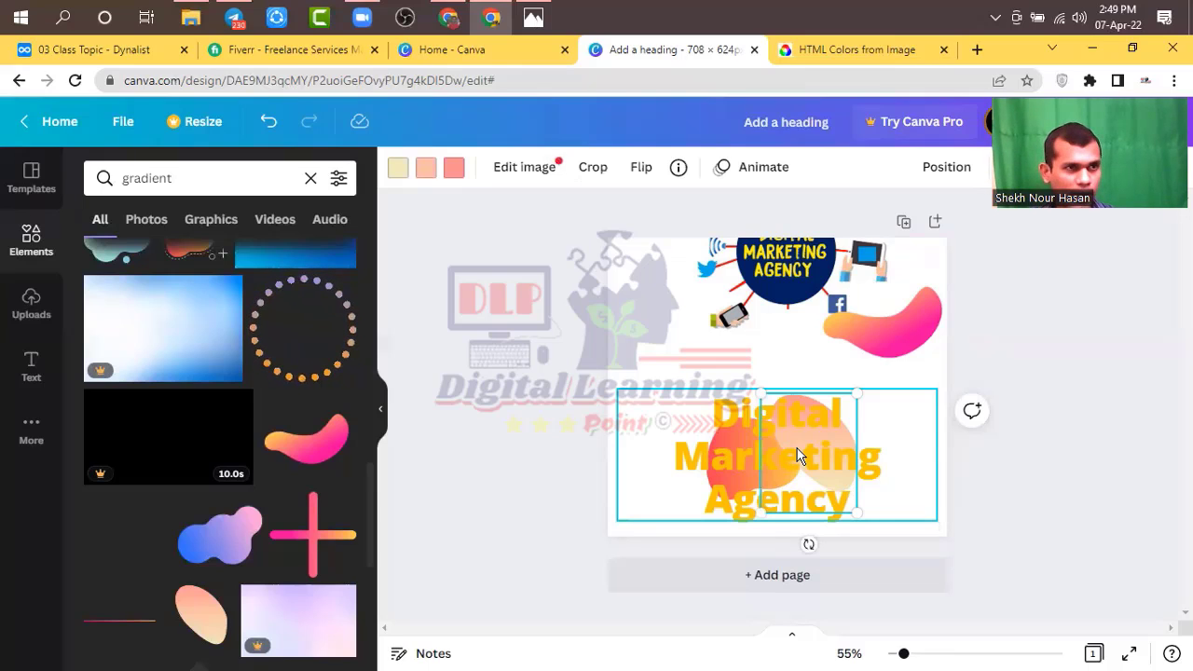
pyautogui.moveTo(797, 455)
pyautogui.mouseDown()
pyautogui.moveTo(687, 320)
pyautogui.moveTo(782, 445)
pyautogui.mouseUp()
pyautogui.click(907, 330)
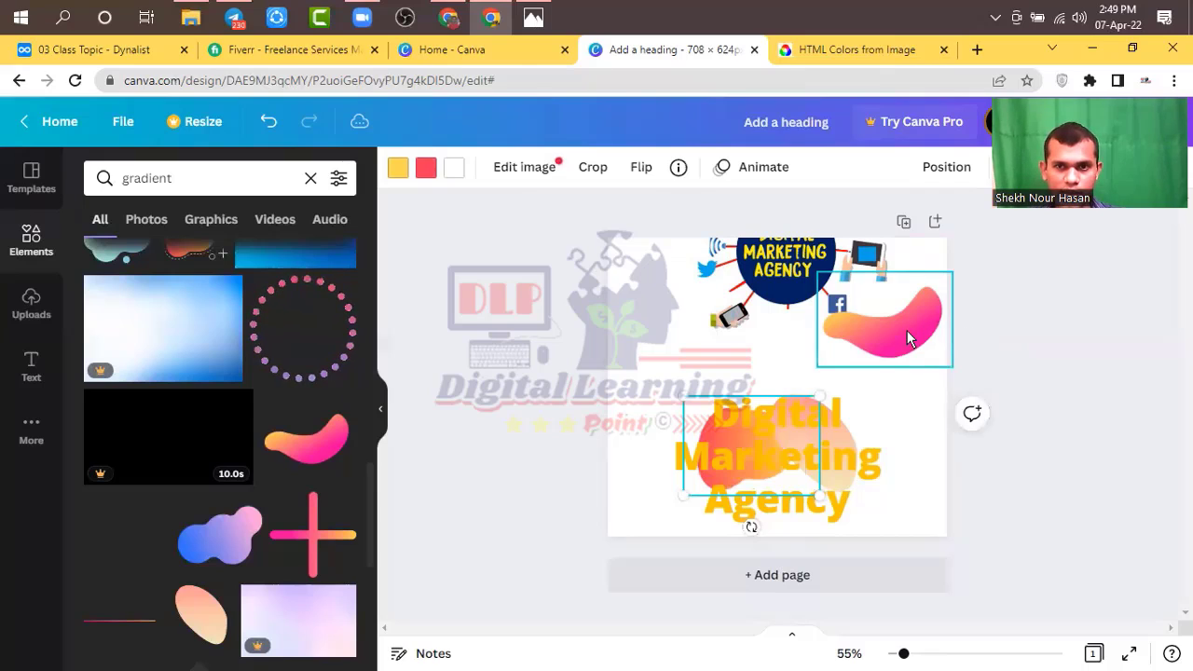
pyautogui.moveTo(907, 330); pyautogui.dragTo(801, 500)
pyautogui.click(922, 369)
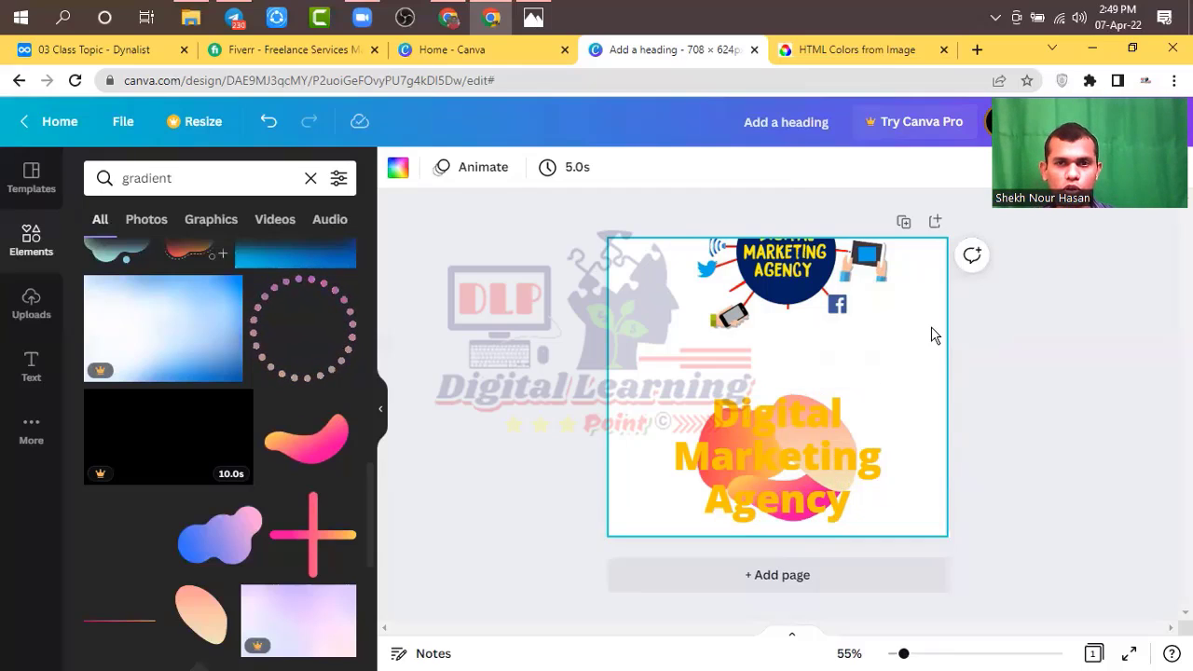
# Select each shape stacked behind the heading in turn: the peach oval, the red-orange blob and the pink curved shape.
pyautogui.click(791, 470)
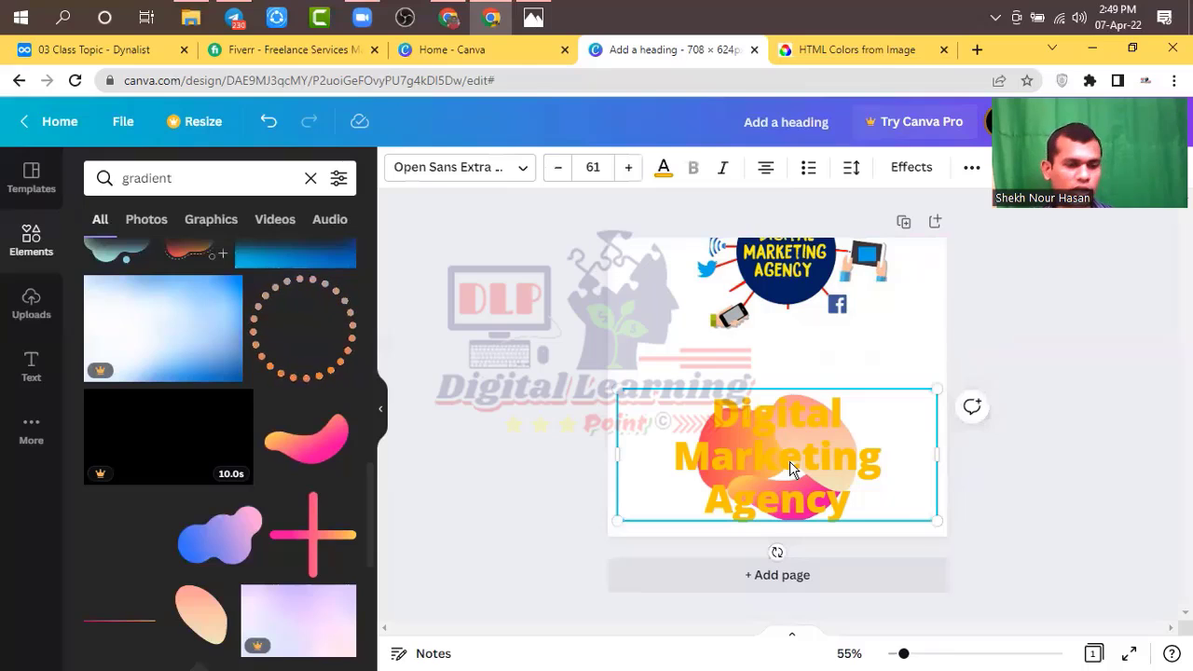
pyautogui.click(790, 469)
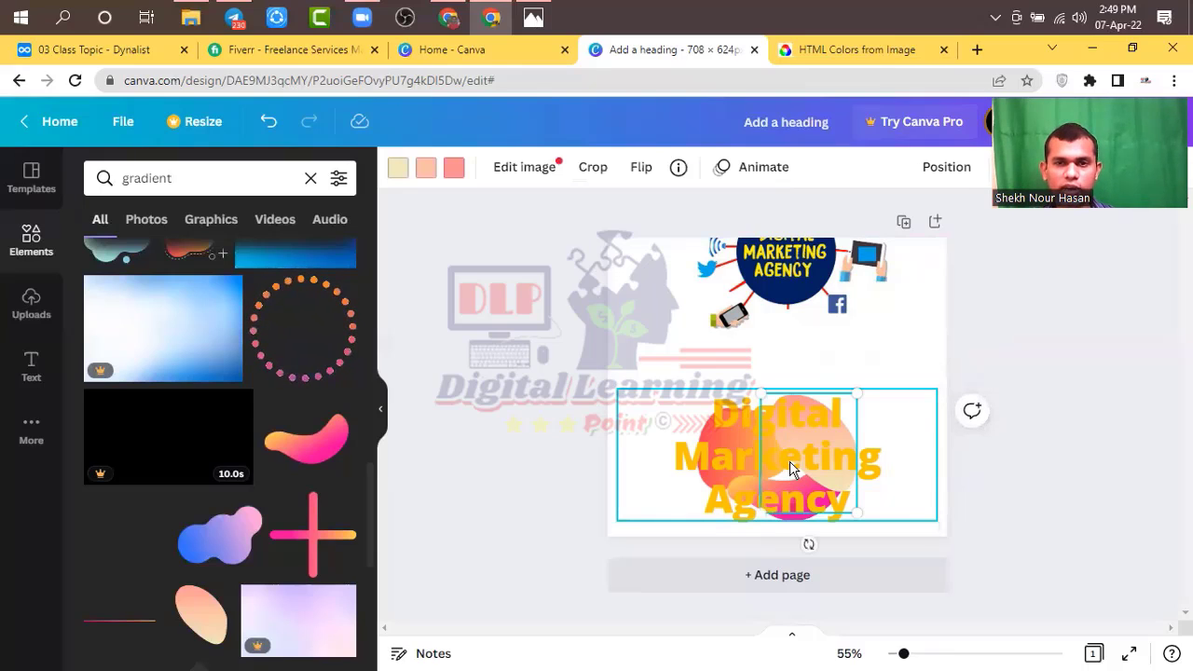
pyautogui.click(720, 444)
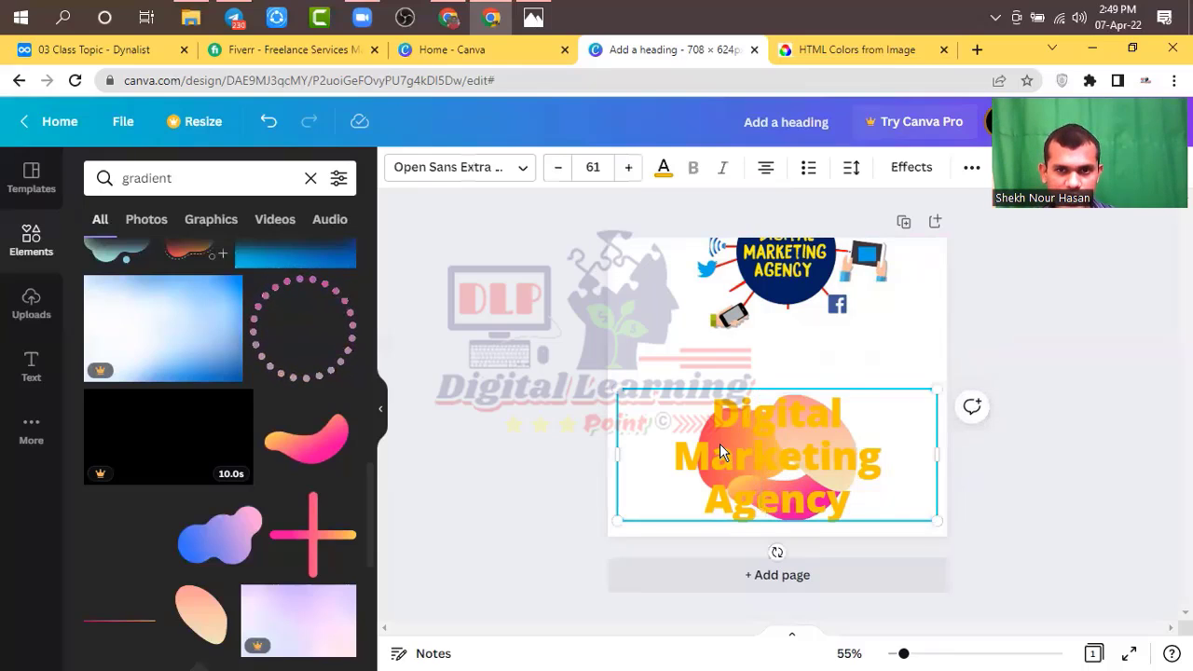
pyautogui.click(719, 443)
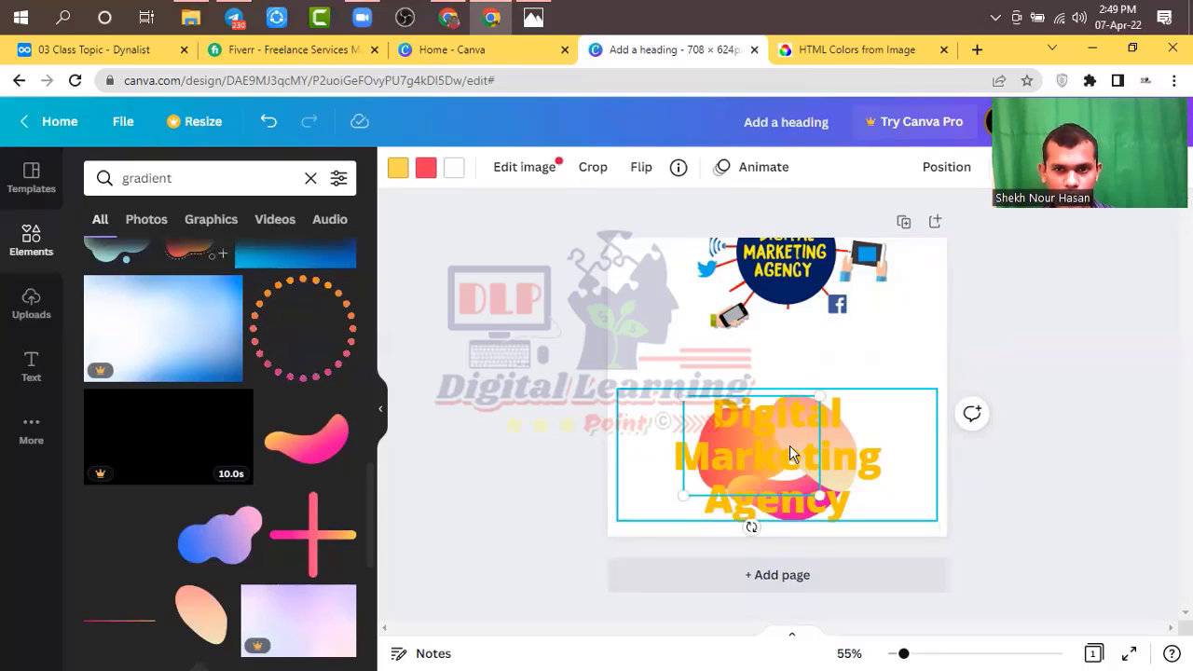
pyautogui.click(791, 524)
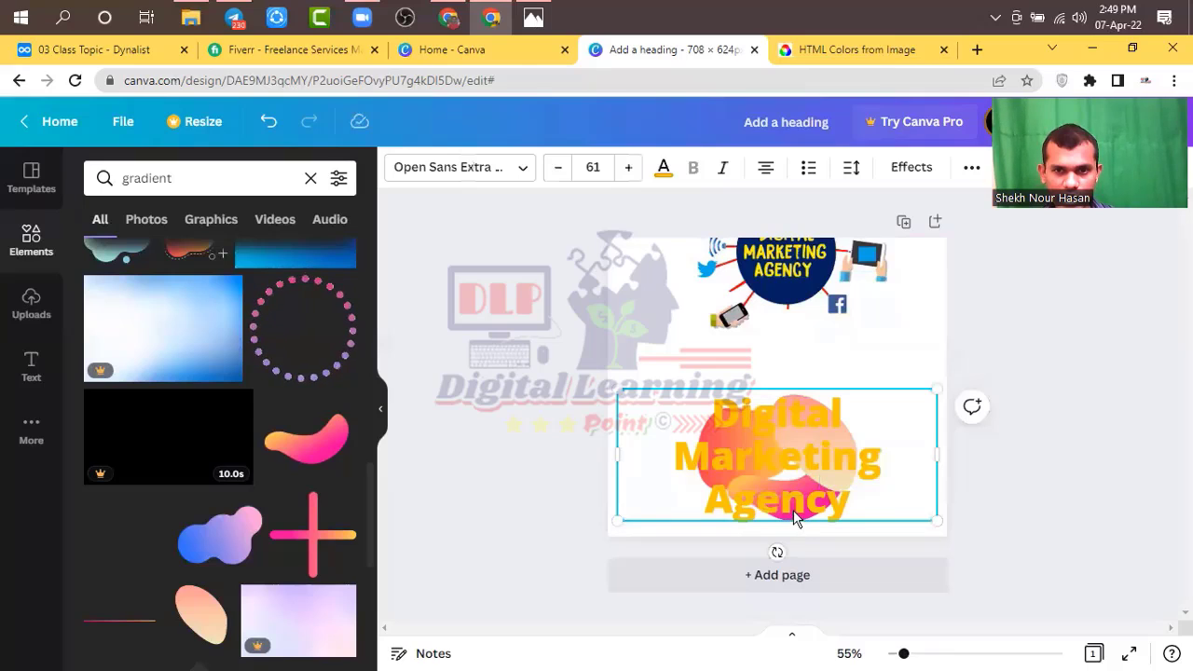
pyautogui.click(797, 514)
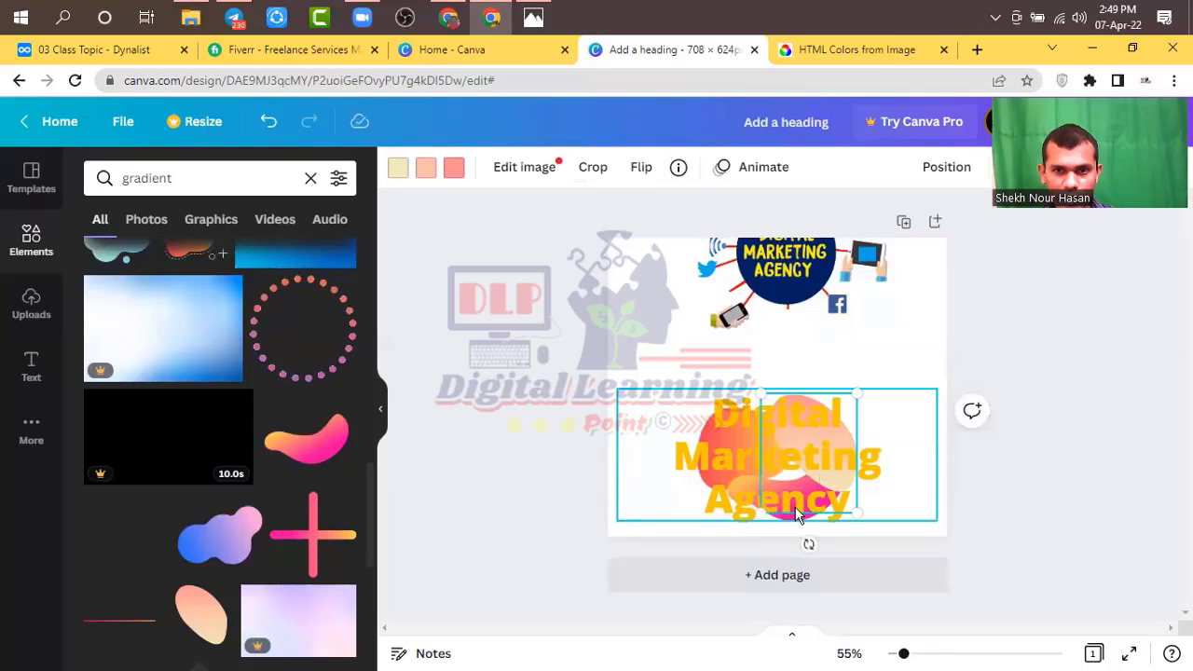
pyautogui.click(745, 492)
pyautogui.click(746, 492)
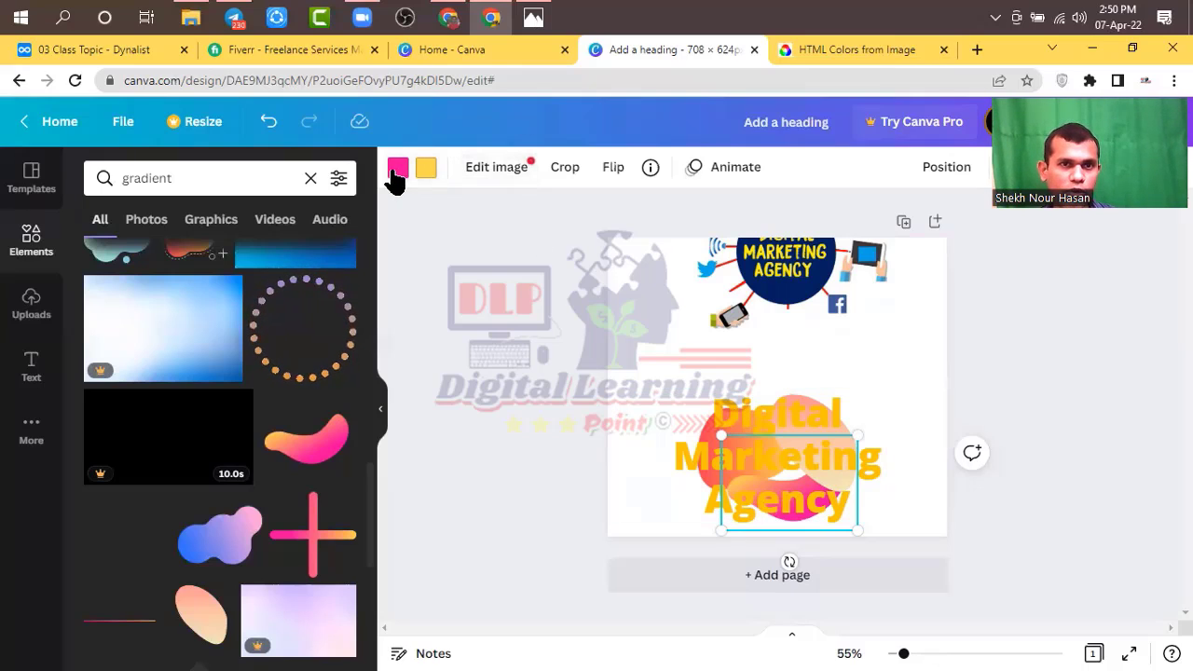
# Recolour the peach oval behind the heading, setting its first colour to black, its second to navy blue and its third to black.
pyautogui.click(798, 410)
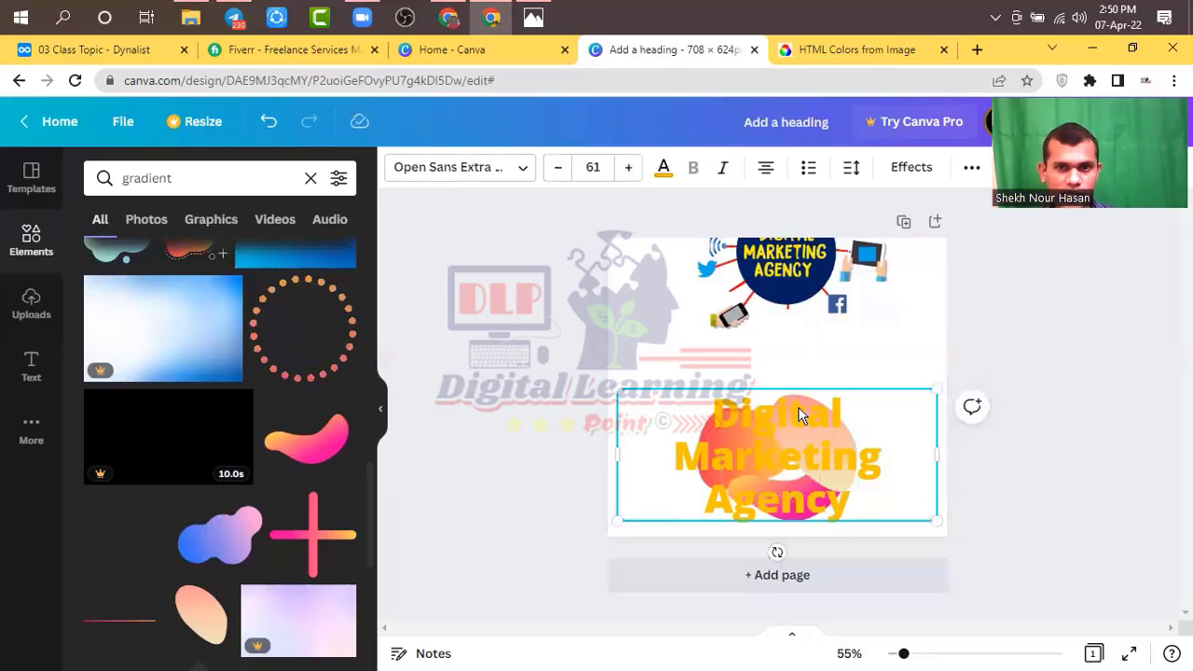
pyautogui.click(798, 414)
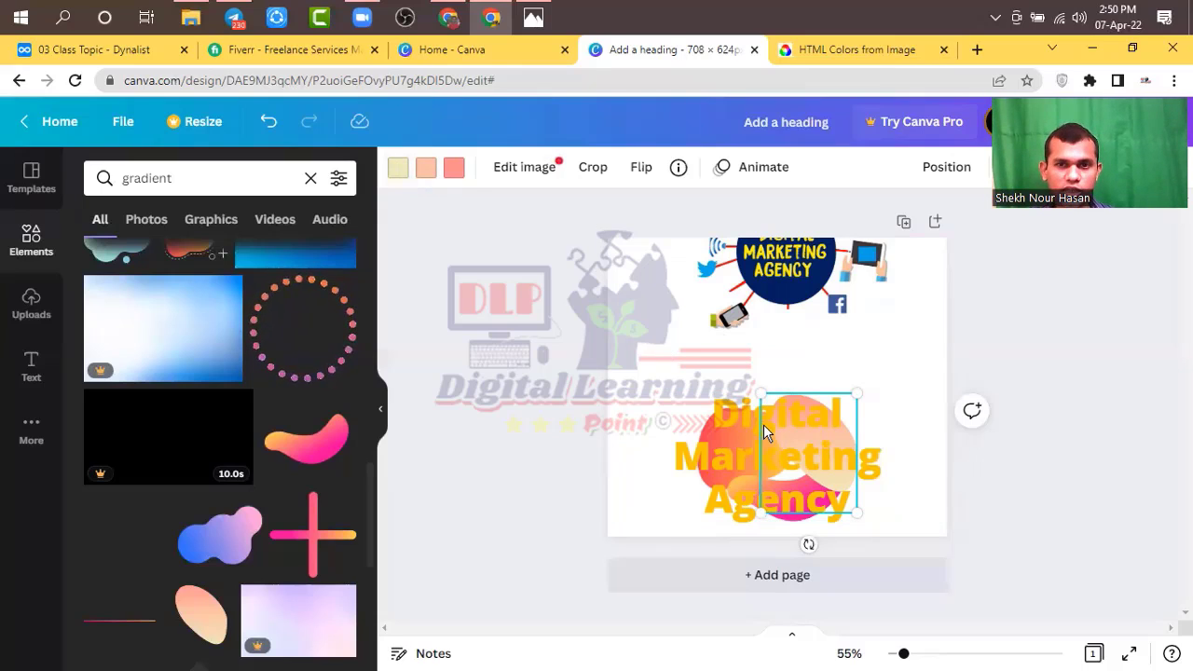
pyautogui.click(398, 170)
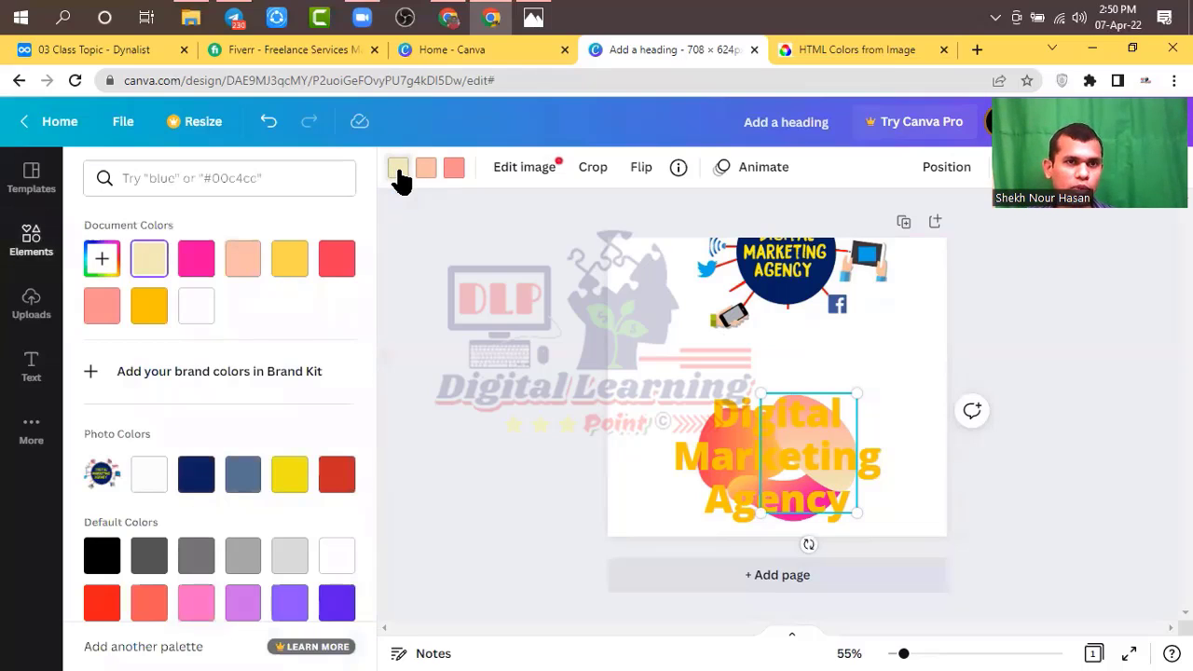
pyautogui.click(105, 557)
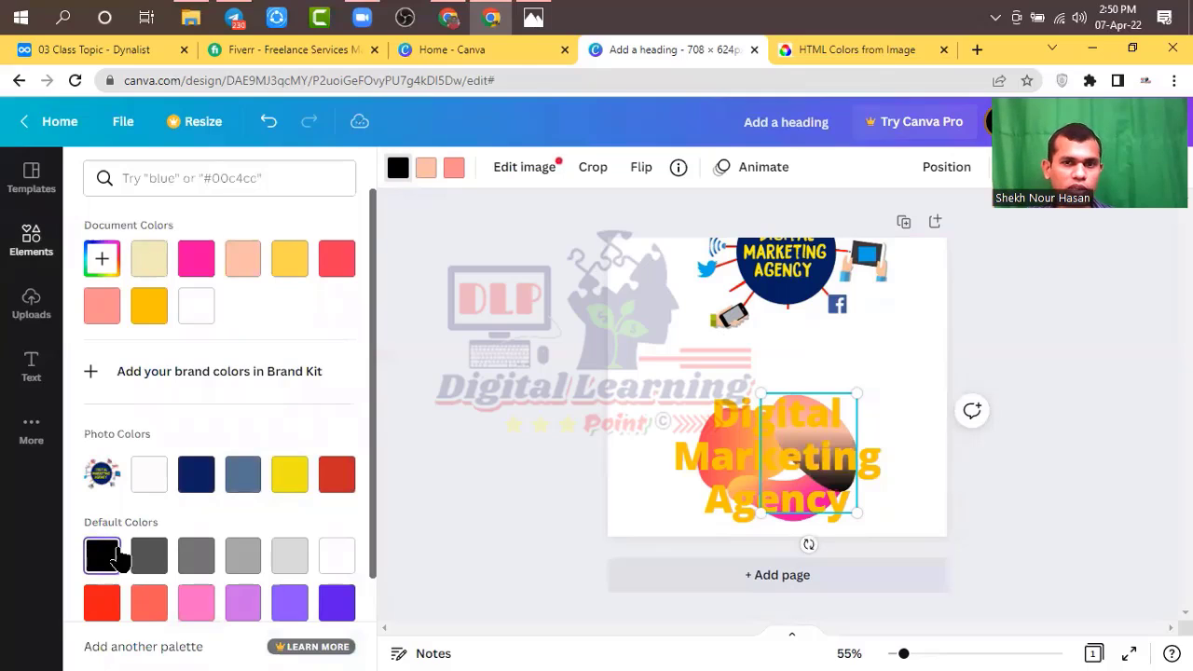
pyautogui.click(425, 175)
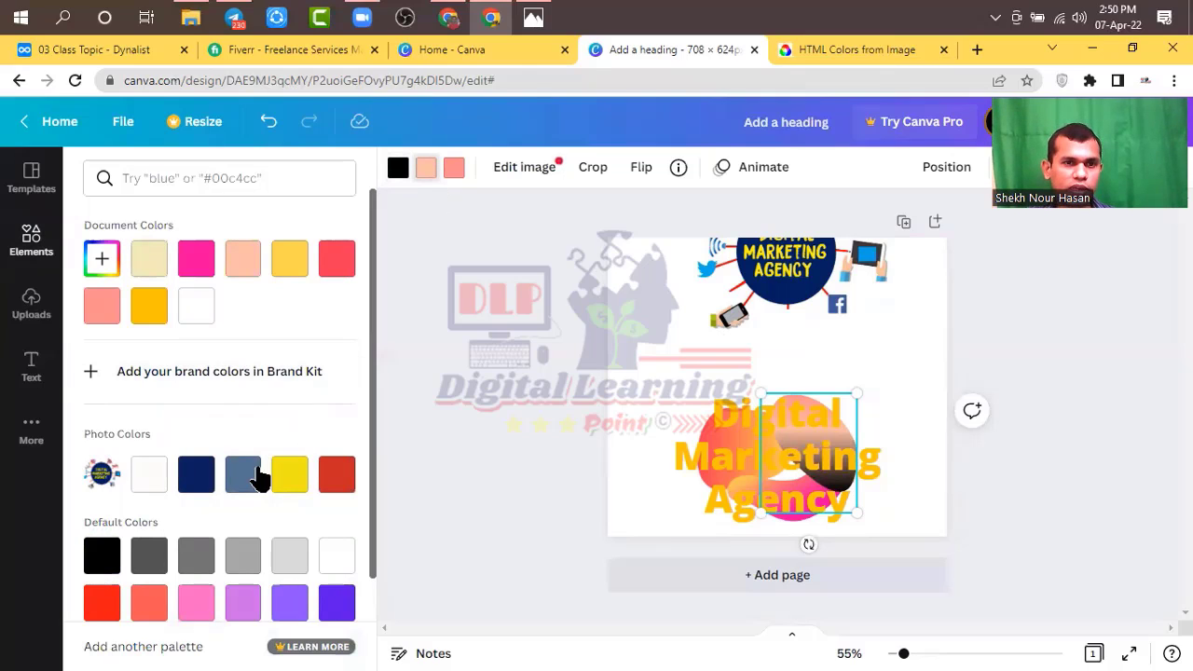
pyautogui.click(196, 475)
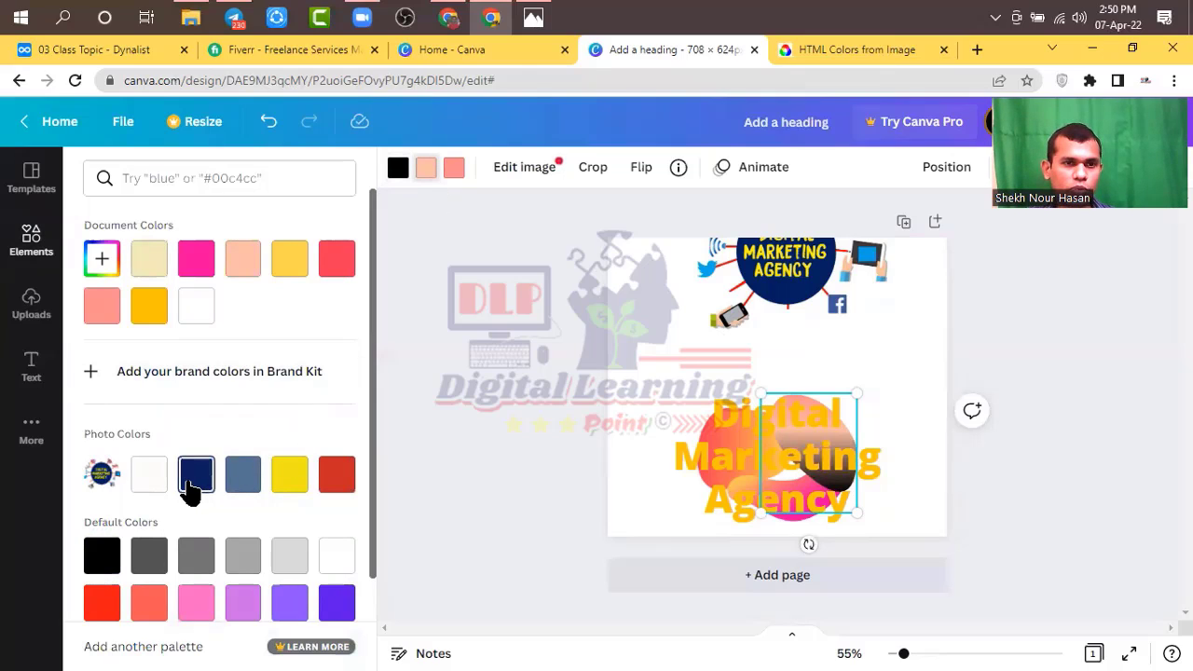
pyautogui.click(456, 173)
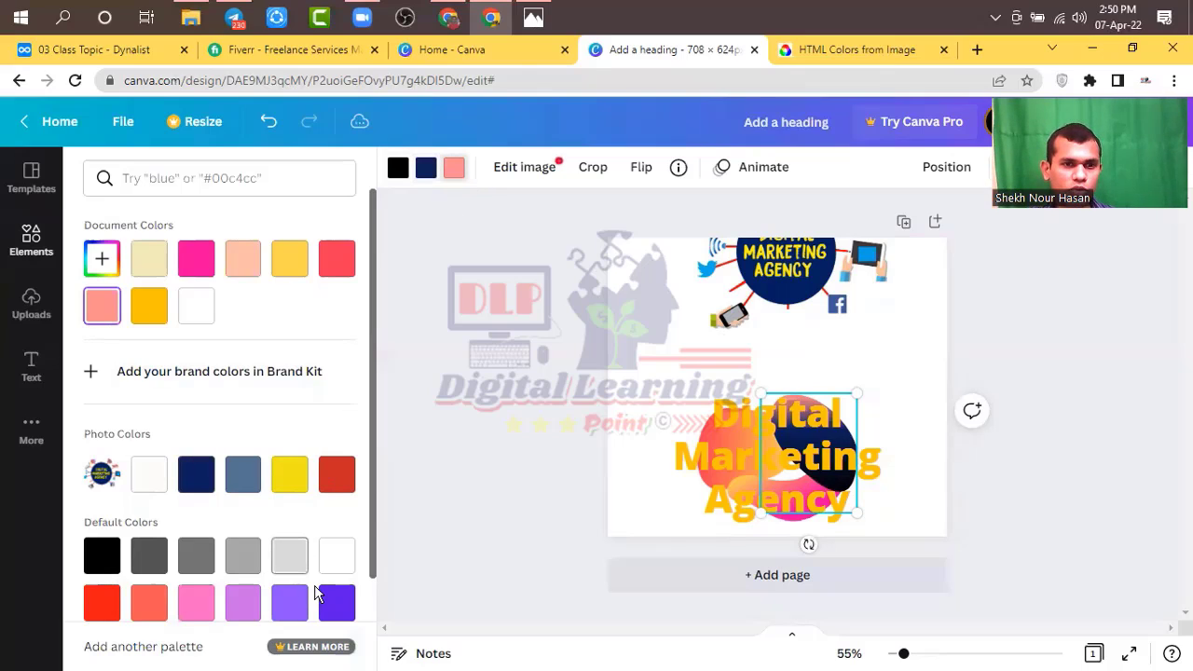
pyautogui.click(103, 557)
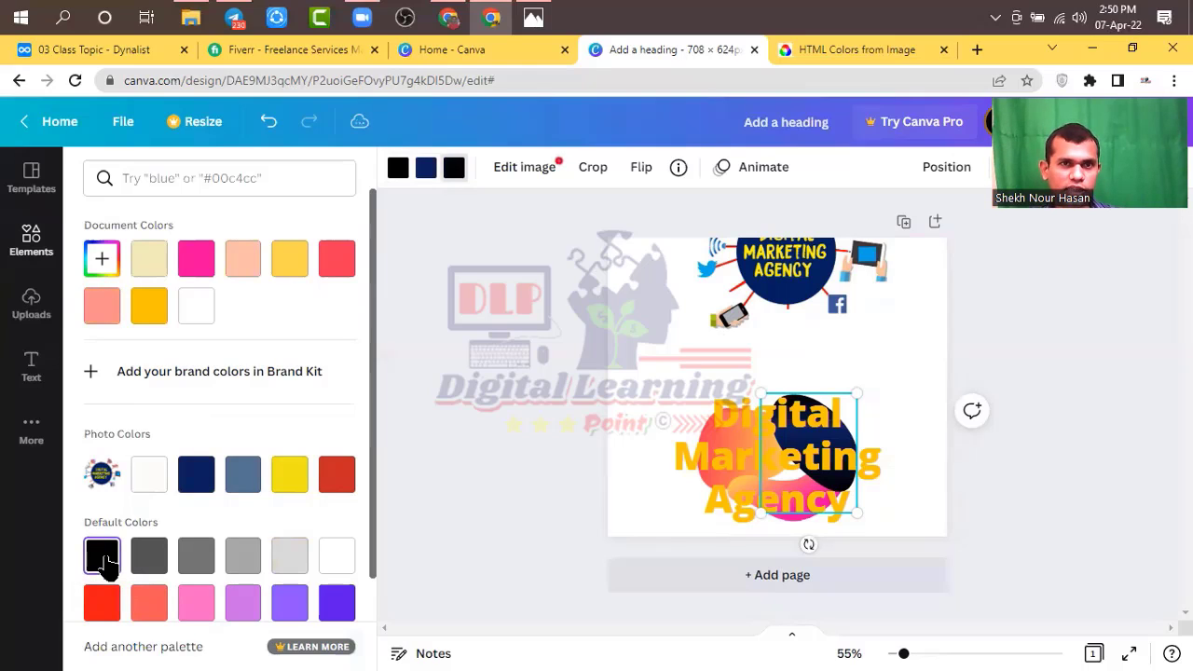
pyautogui.click(925, 312)
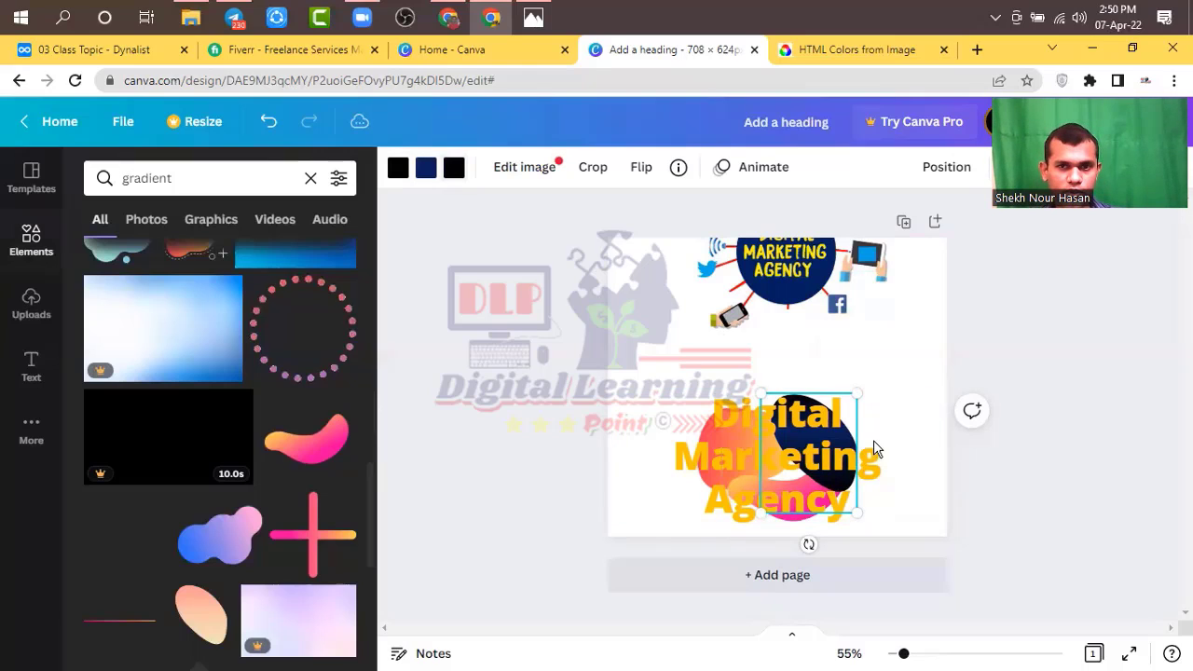
pyautogui.click(896, 359)
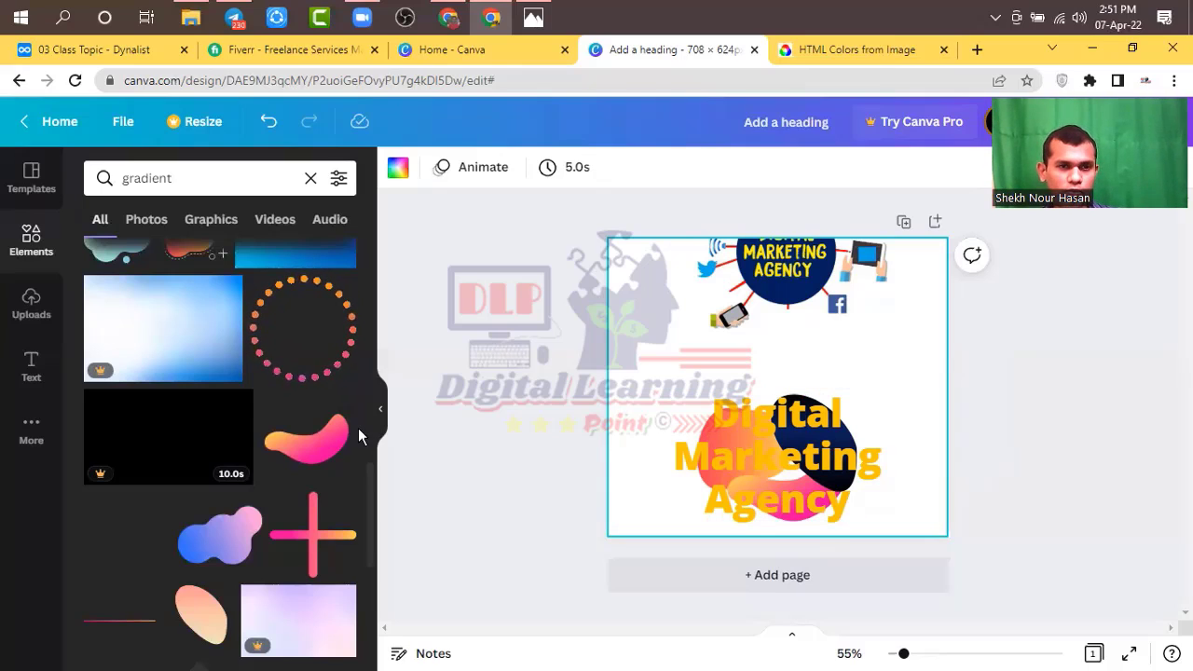
# Send the Digital Marketing Agency heading backward until it lies behind all three stacked shapes.
pyautogui.click(727, 457)
pyautogui.rightClick(727, 456)
pyautogui.click(697, 453)
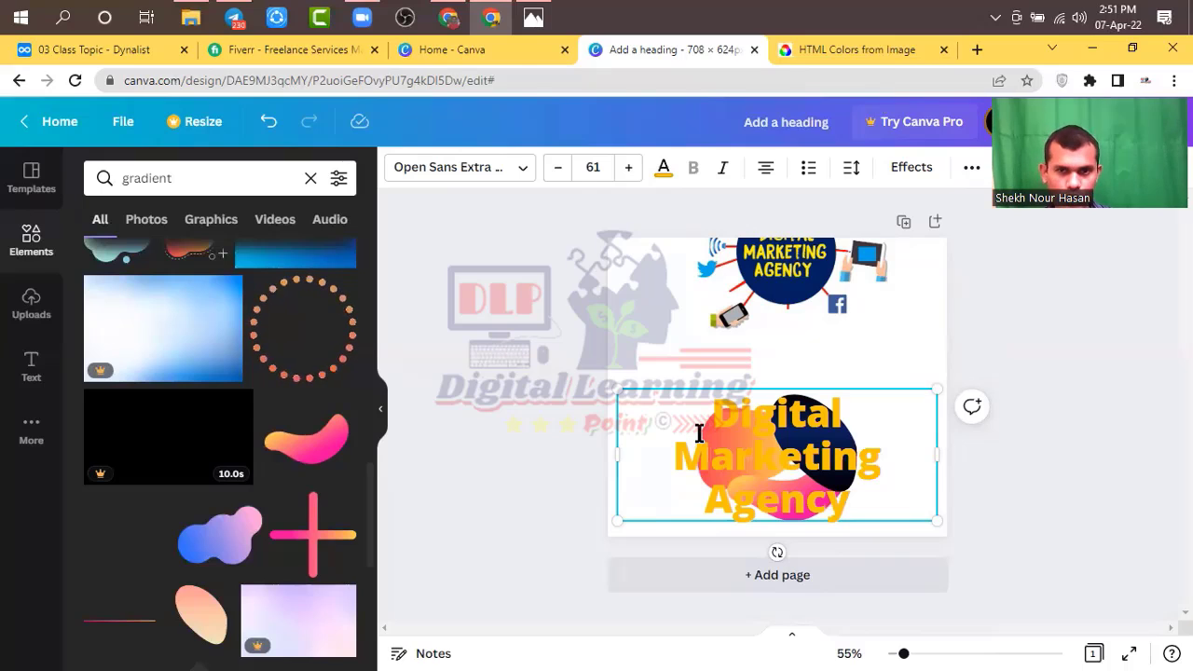
pyautogui.click(972, 169)
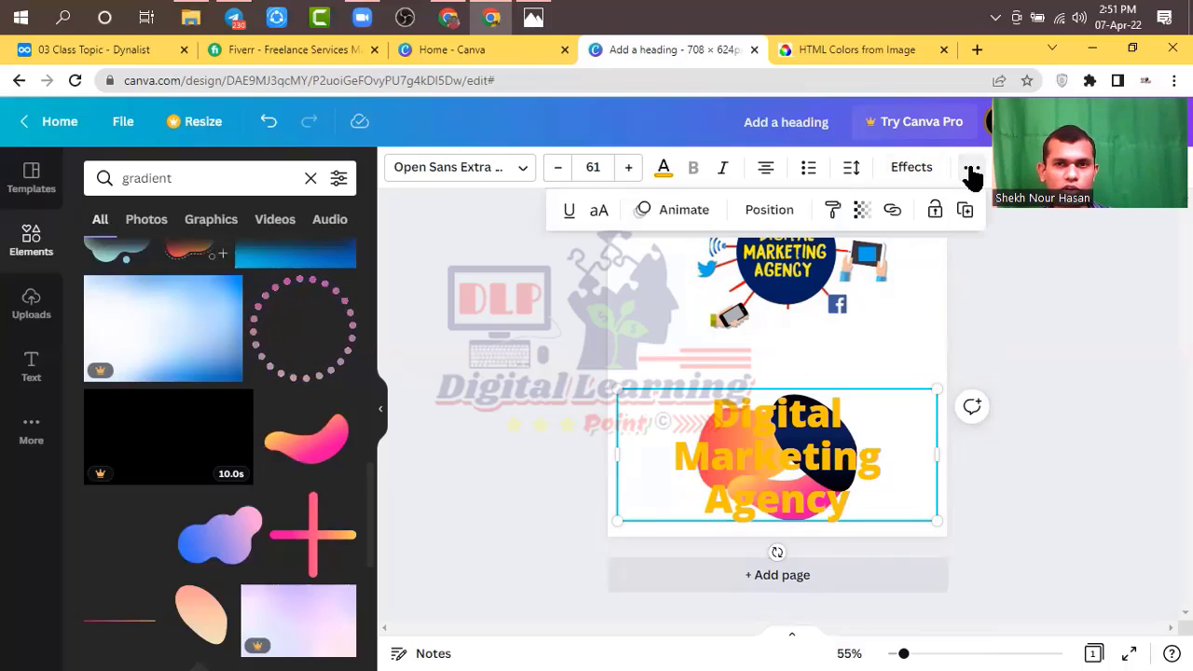
pyautogui.click(769, 221)
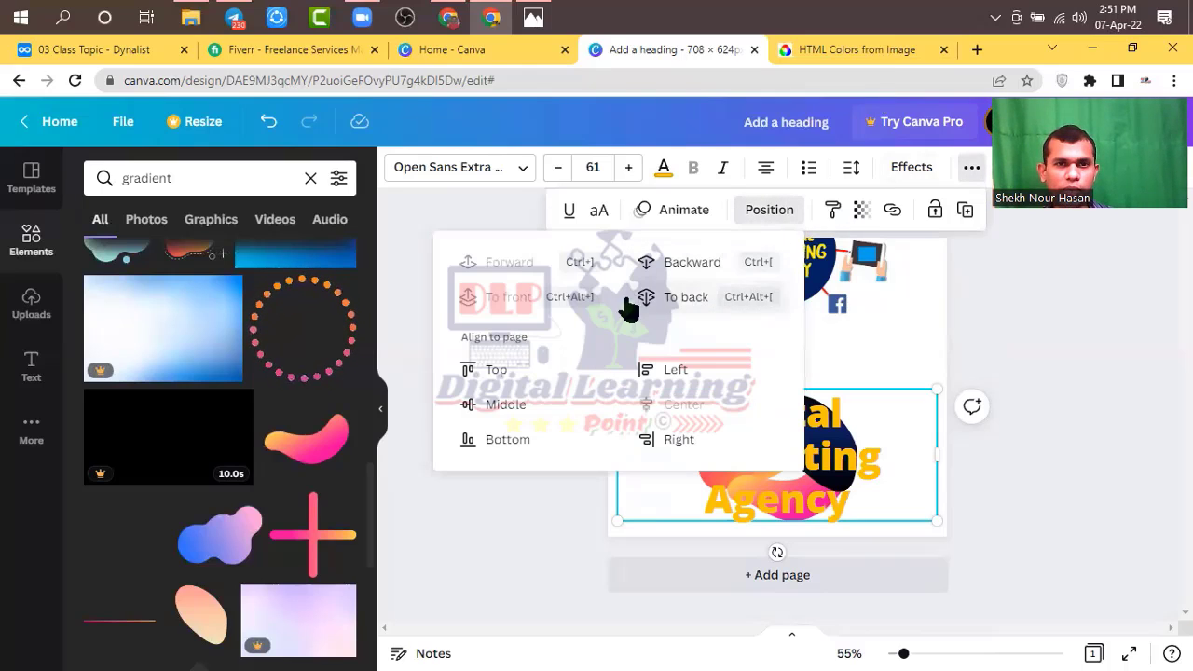
pyautogui.click(690, 270)
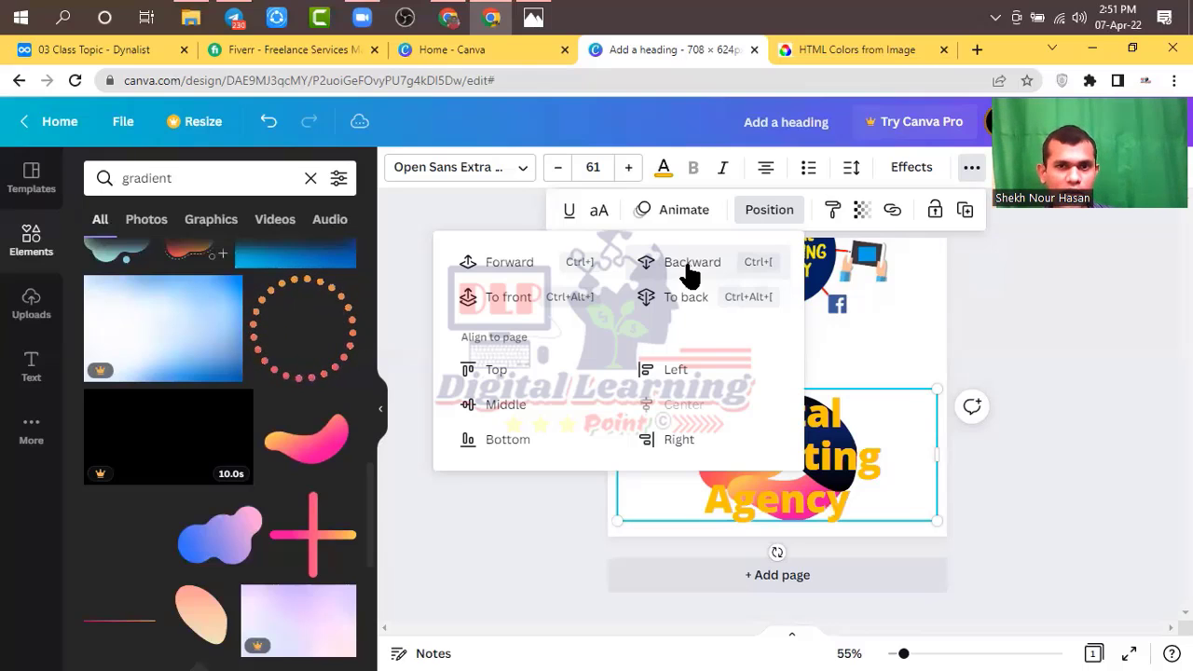
pyautogui.click(688, 270)
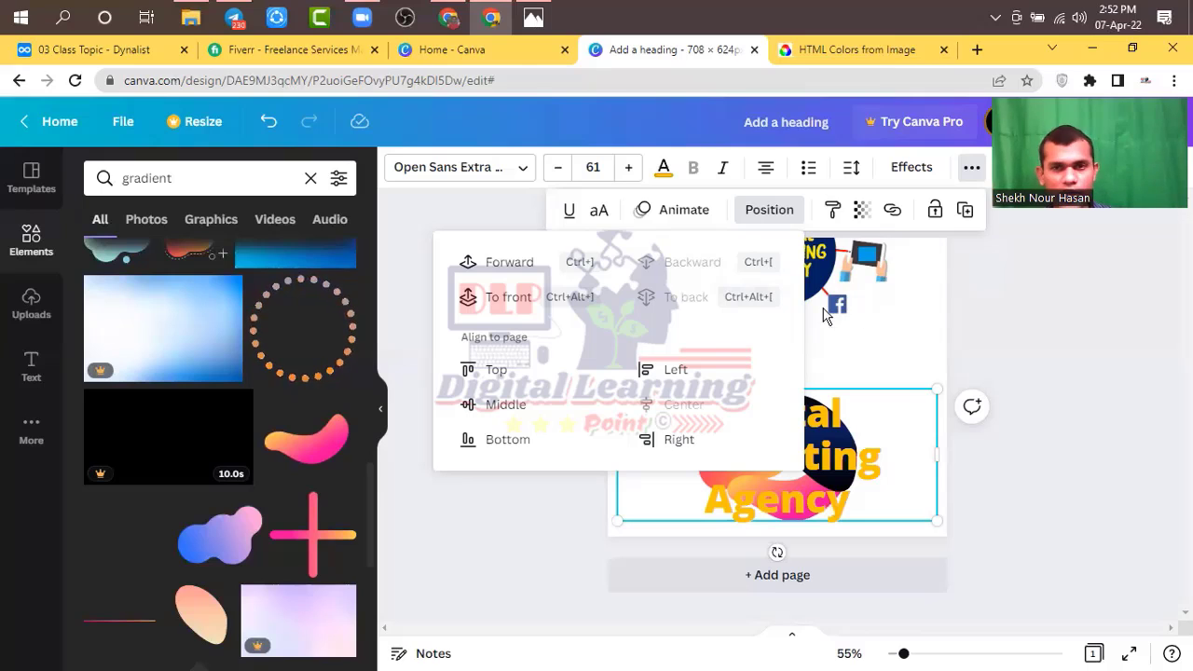
pyautogui.click(929, 348)
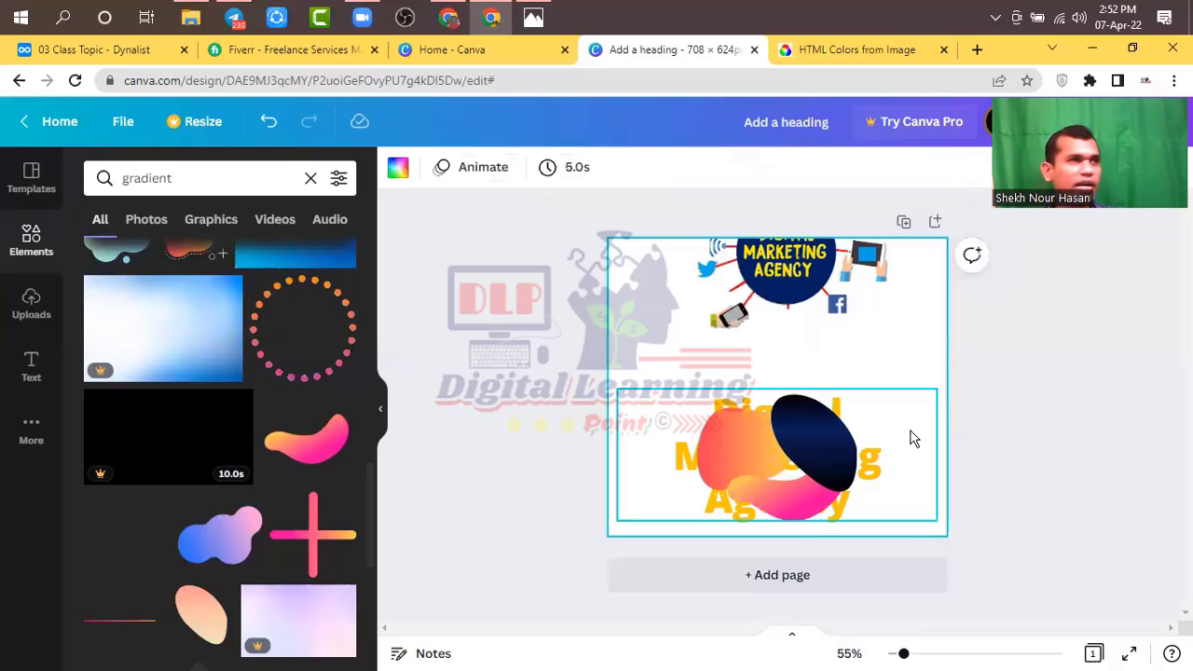
# Bring the Digital Marketing Agency heading to the front of the three stacked shapes.
pyautogui.click(673, 469)
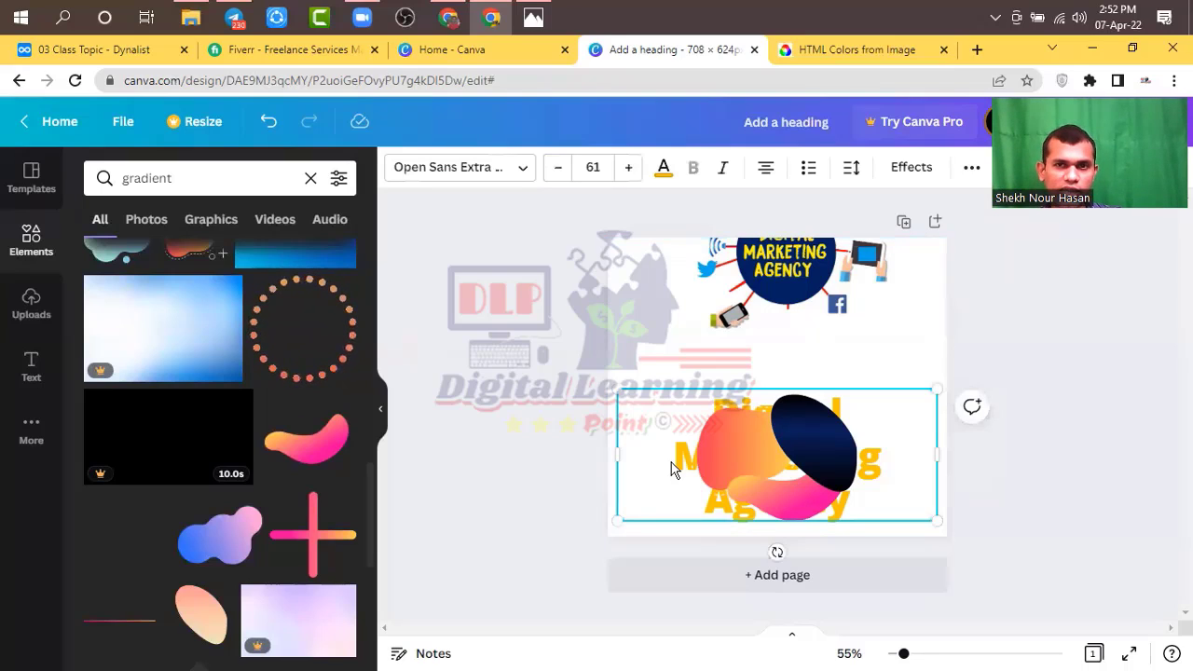
pyautogui.click(973, 169)
pyautogui.click(775, 212)
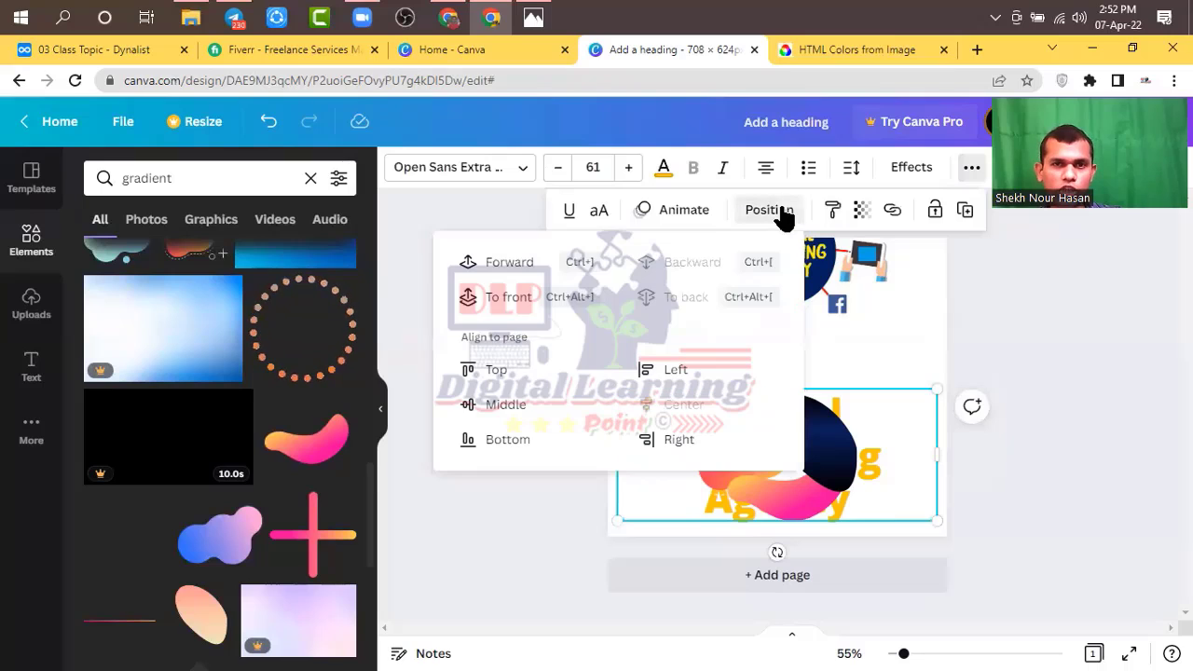
pyautogui.click(513, 298)
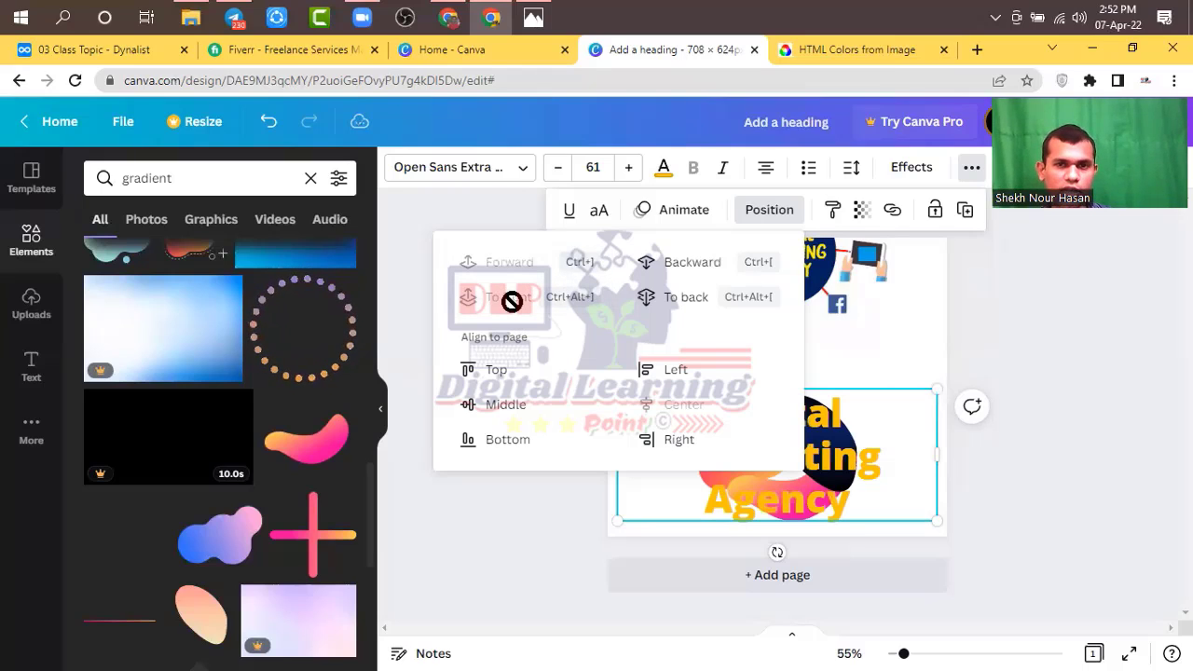
pyautogui.click(929, 357)
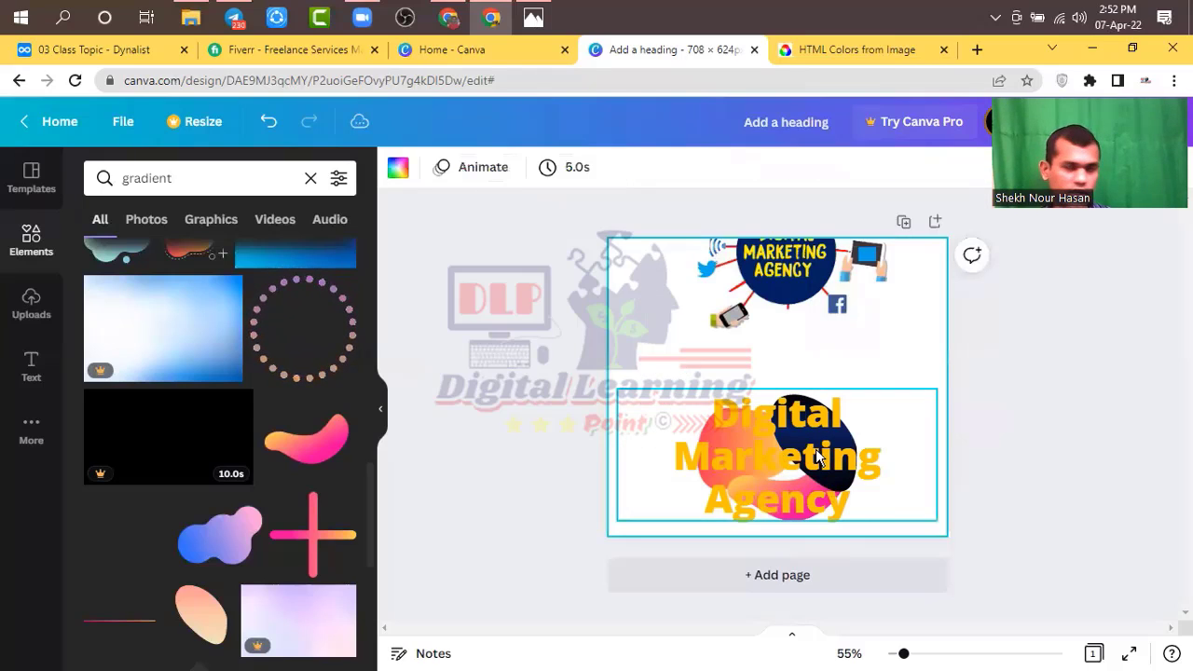
# View the heading's additional text options and its available text effect styles without applying one.
pyautogui.click(762, 422)
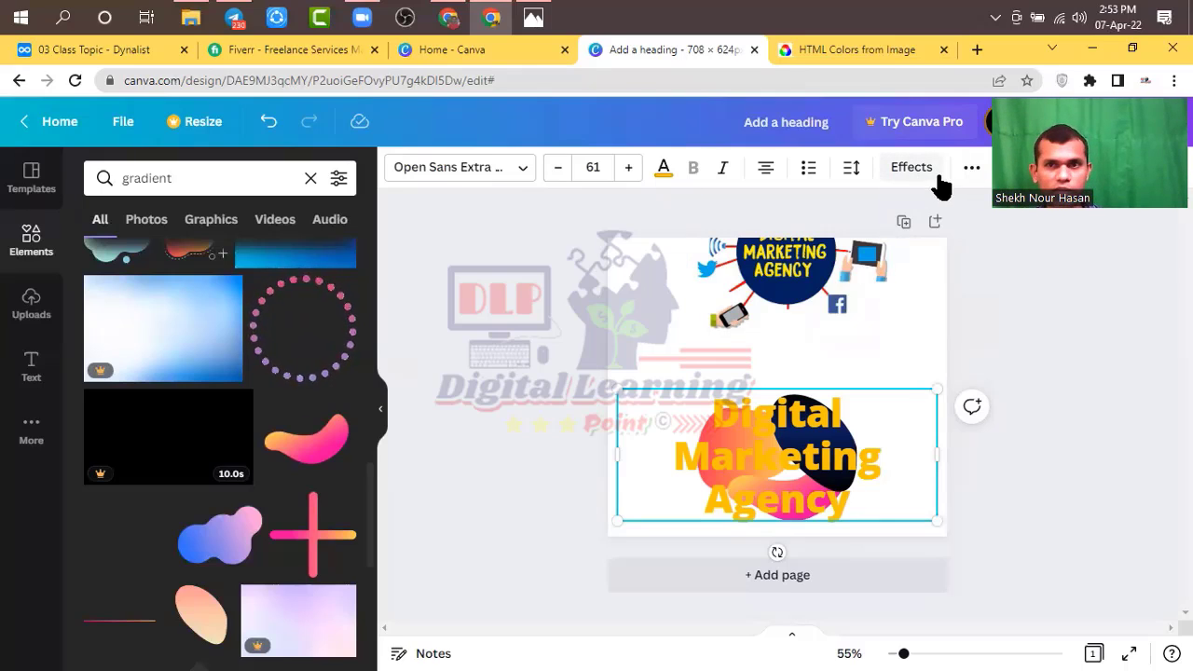
pyautogui.click(972, 169)
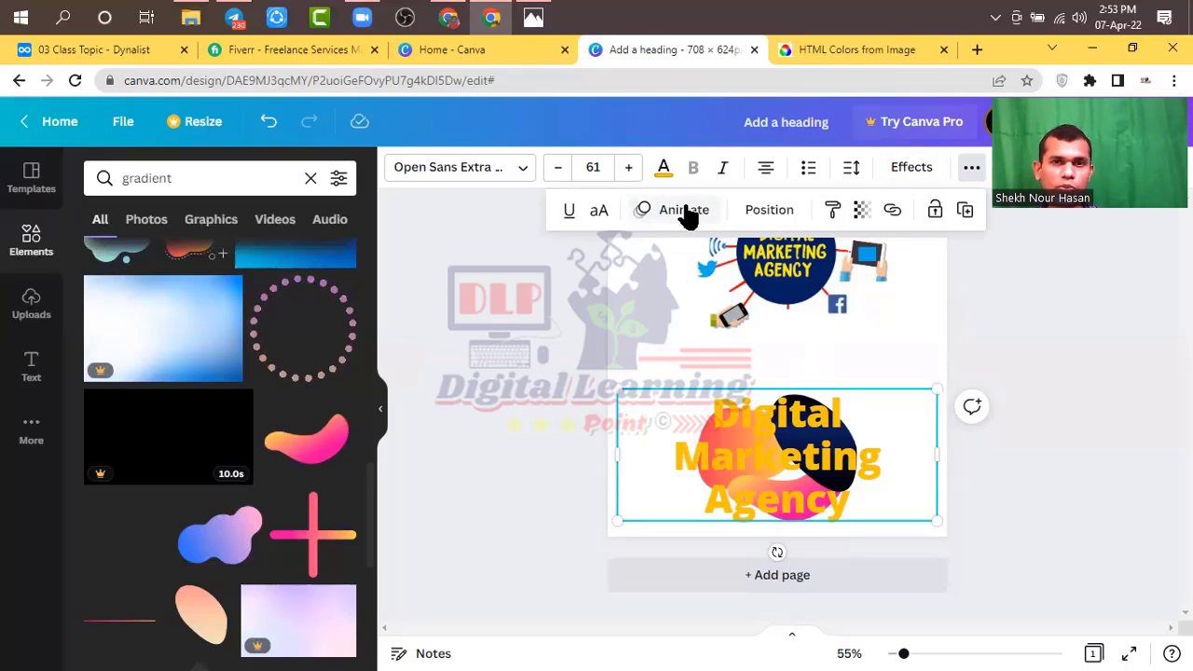
pyautogui.click(904, 171)
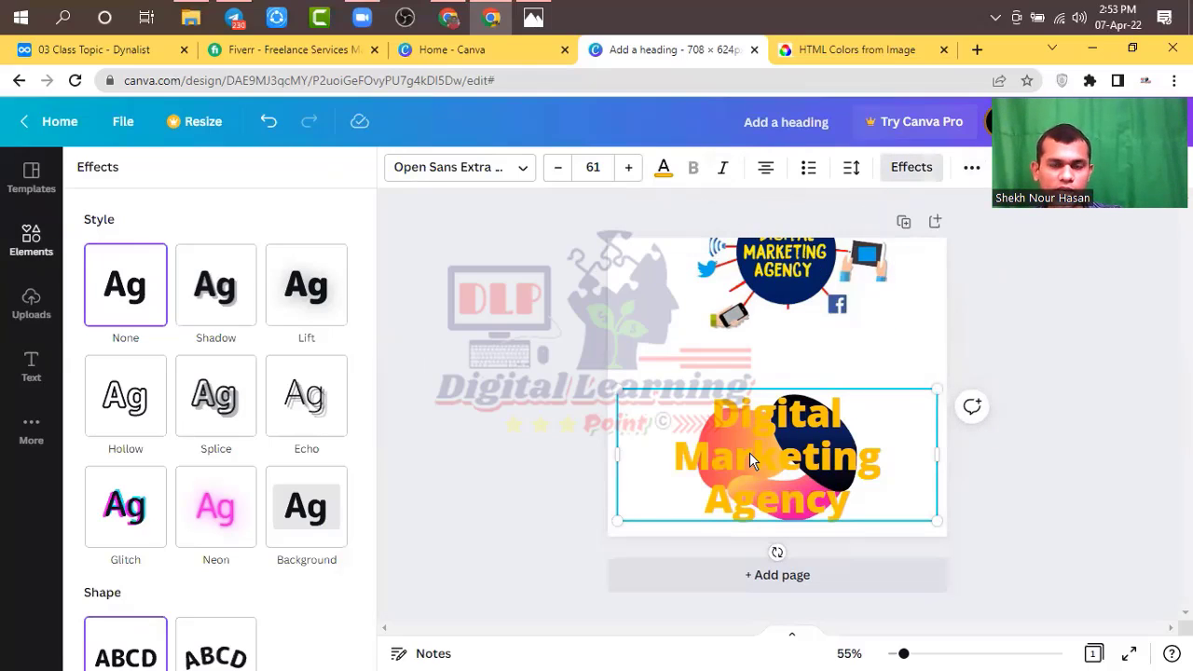
pyautogui.click(797, 303)
pyautogui.click(924, 444)
pyautogui.click(927, 357)
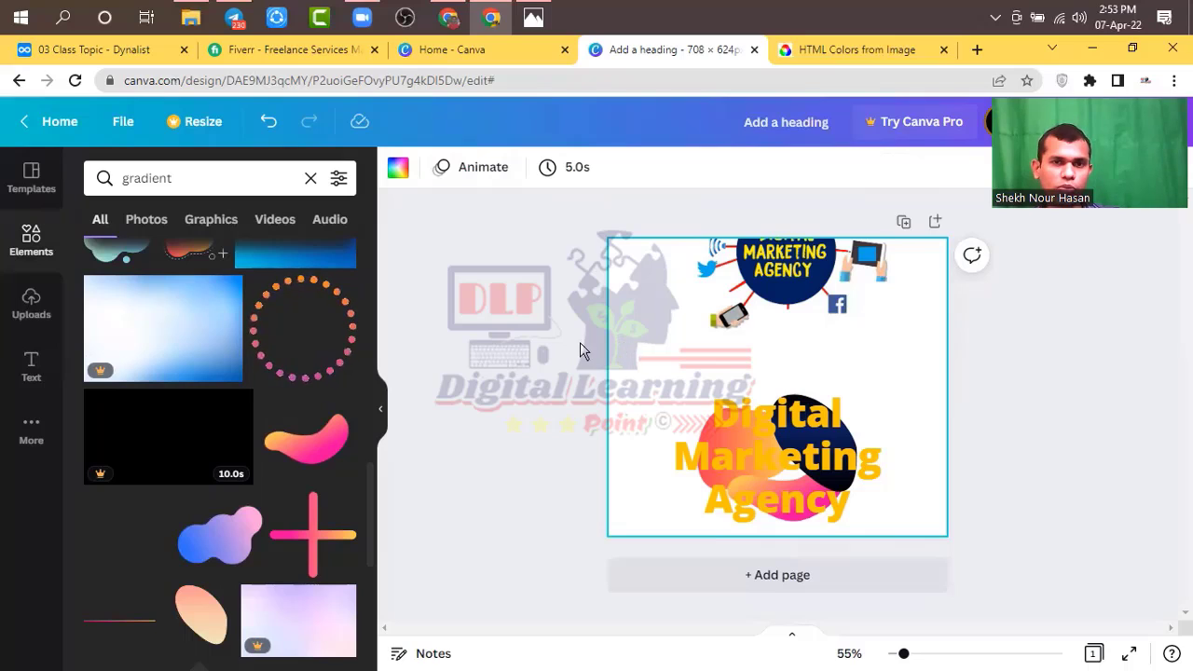
# Set the page background colour to black.
pyautogui.click(393, 171)
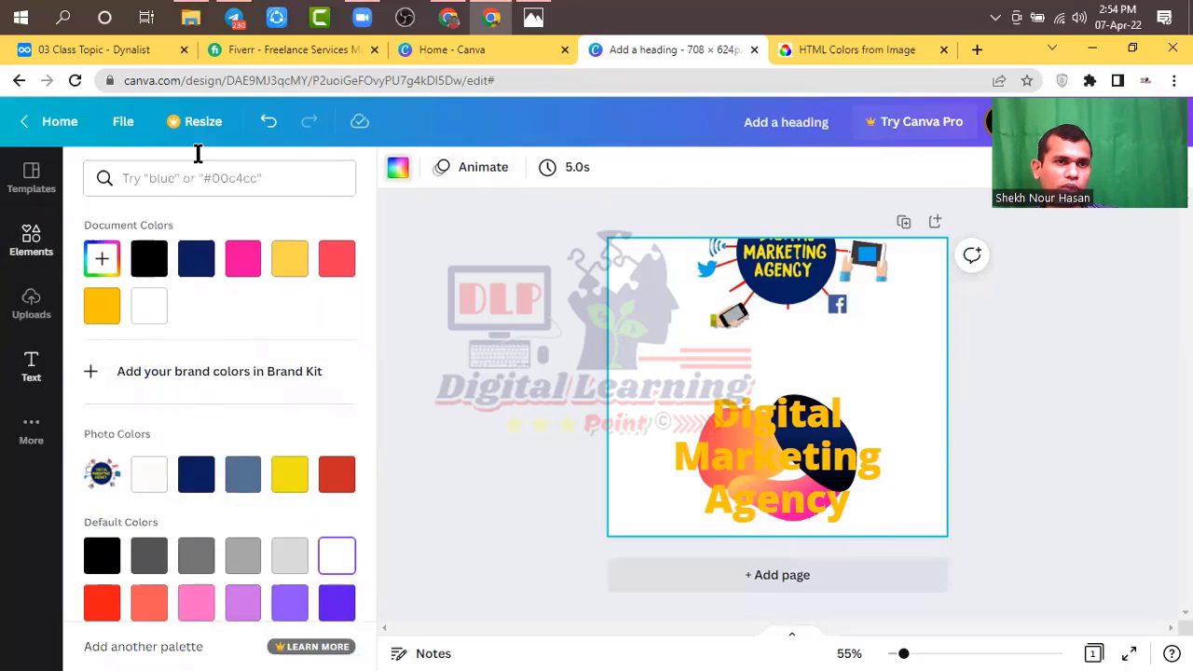
pyautogui.click(147, 259)
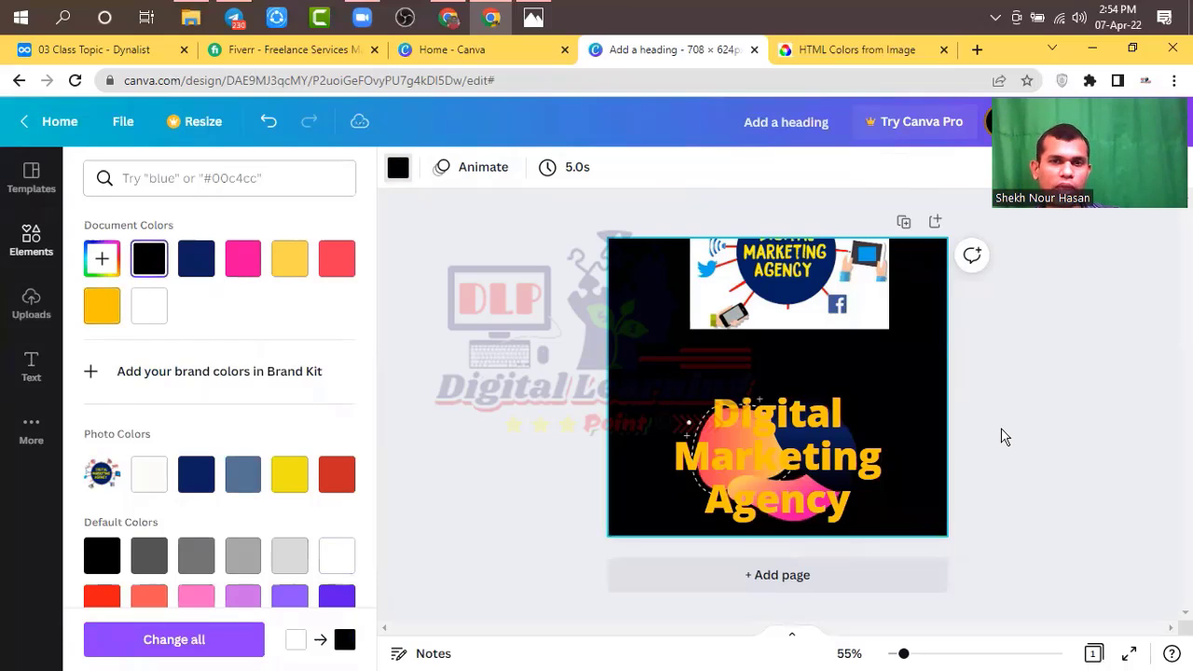
# Move the Digital Marketing Agency heading aside and delete the three gradient shapes stacked behind it.
pyautogui.moveTo(755, 414); pyautogui.dragTo(700, 373)
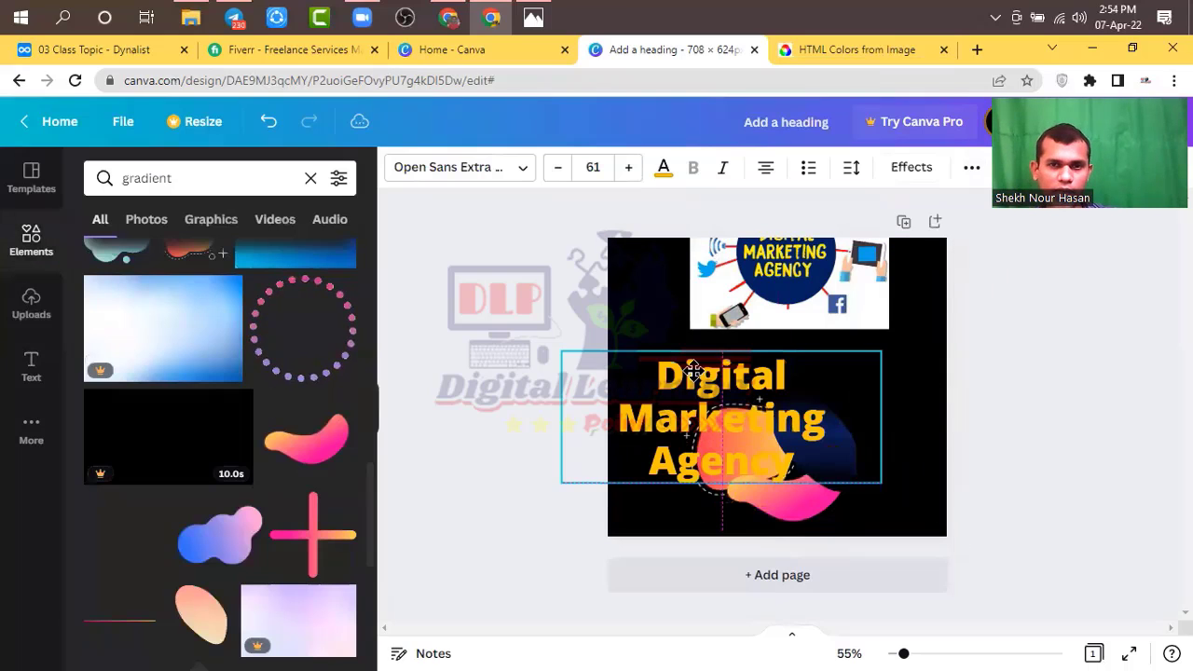
pyautogui.click(817, 518)
pyautogui.click(817, 517)
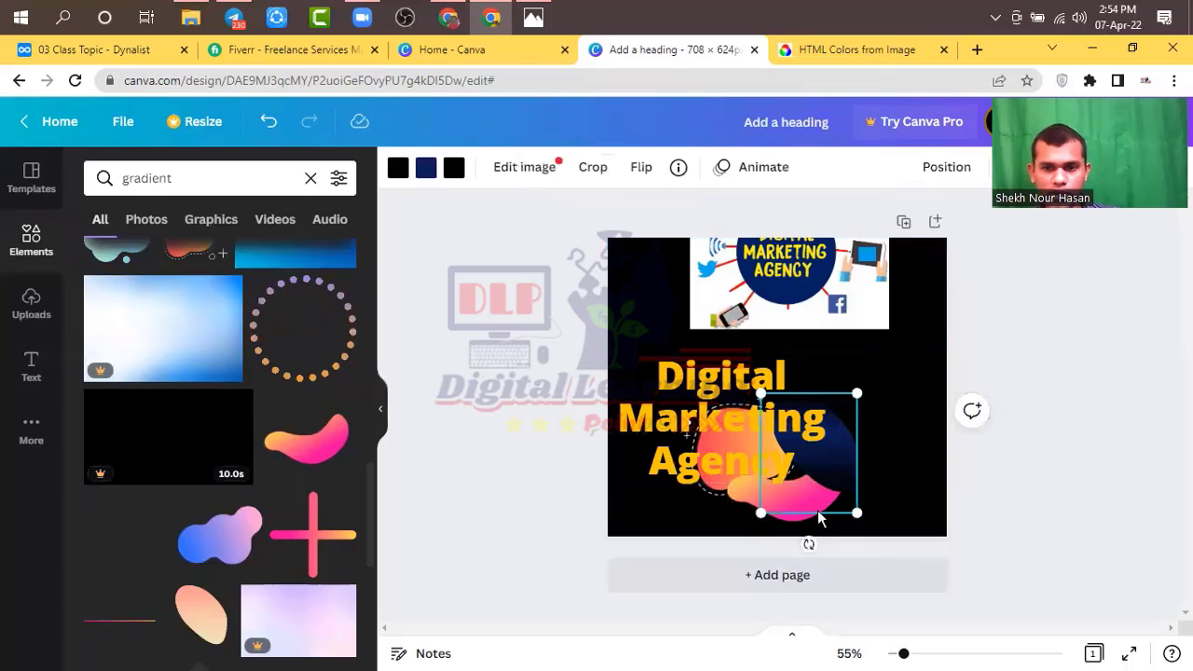
pyautogui.press('Delete')
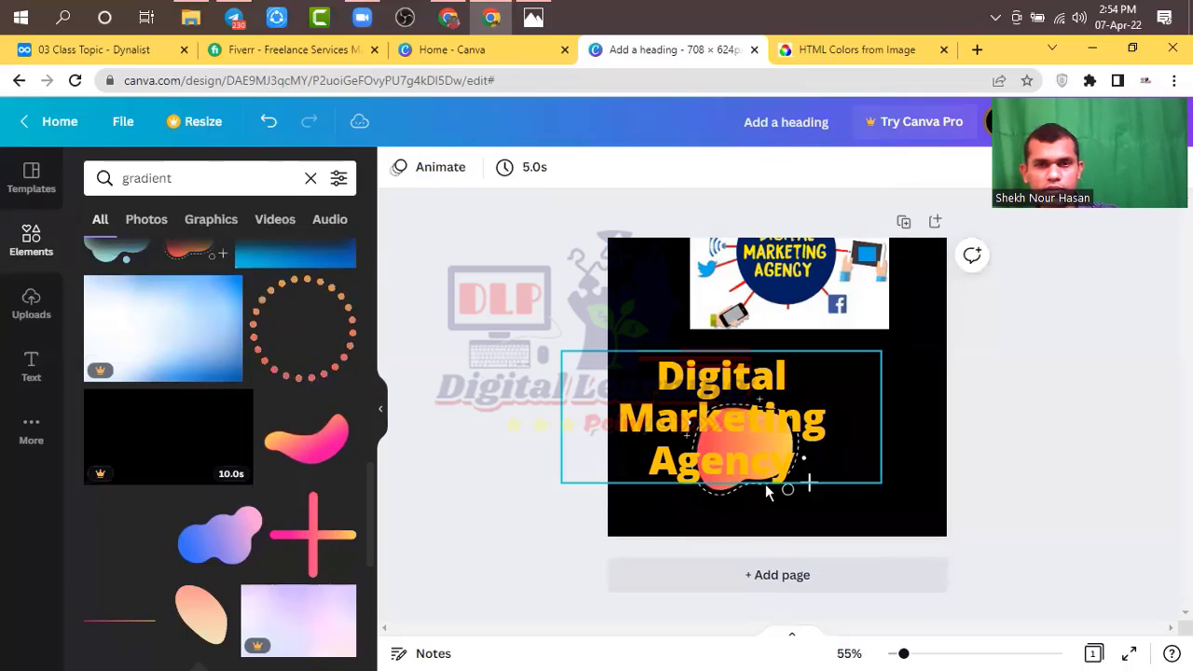
pyautogui.click(761, 484)
pyautogui.click(761, 485)
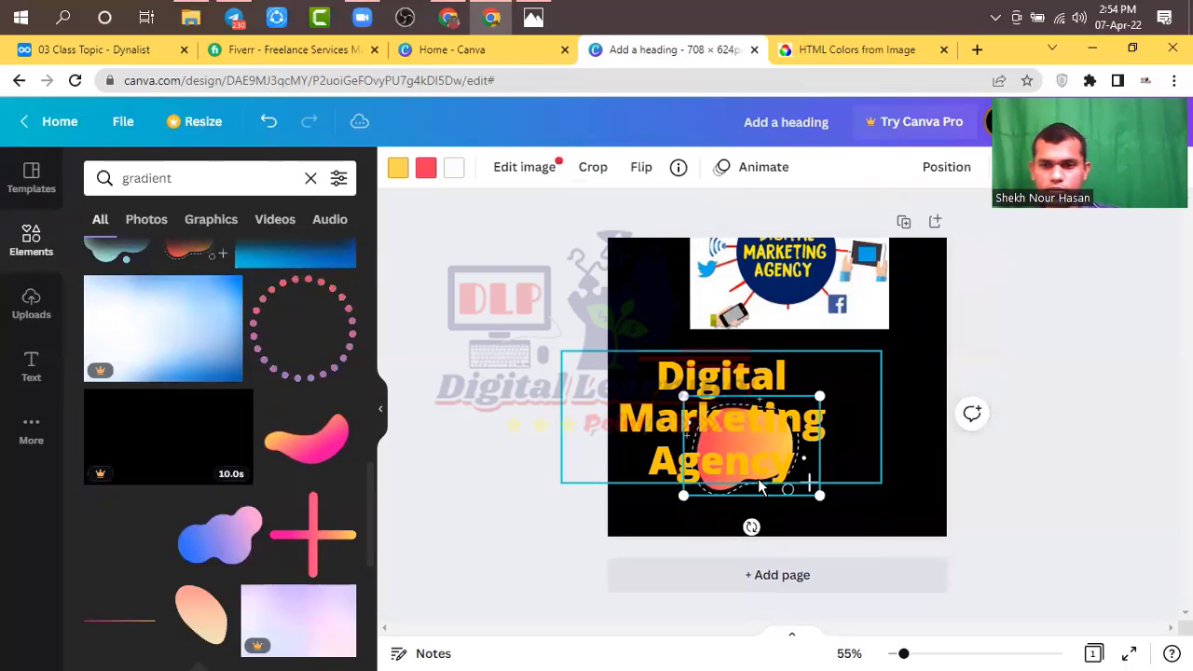
pyautogui.press('Delete')
# Centre the Digital Marketing Agency heading in the lower half of the page and move the picture slightly further up.
pyautogui.click(719, 410)
pyautogui.moveTo(718, 410); pyautogui.dragTo(773, 433)
pyautogui.click(846, 302)
pyautogui.moveTo(844, 329); pyautogui.dragTo(821, 297)
pyautogui.moveTo(832, 292); pyautogui.dragTo(820, 269)
# Apply the Shadow text effect to the Digital Marketing Agency heading and set the shadow colour to white.
pyautogui.click(797, 449)
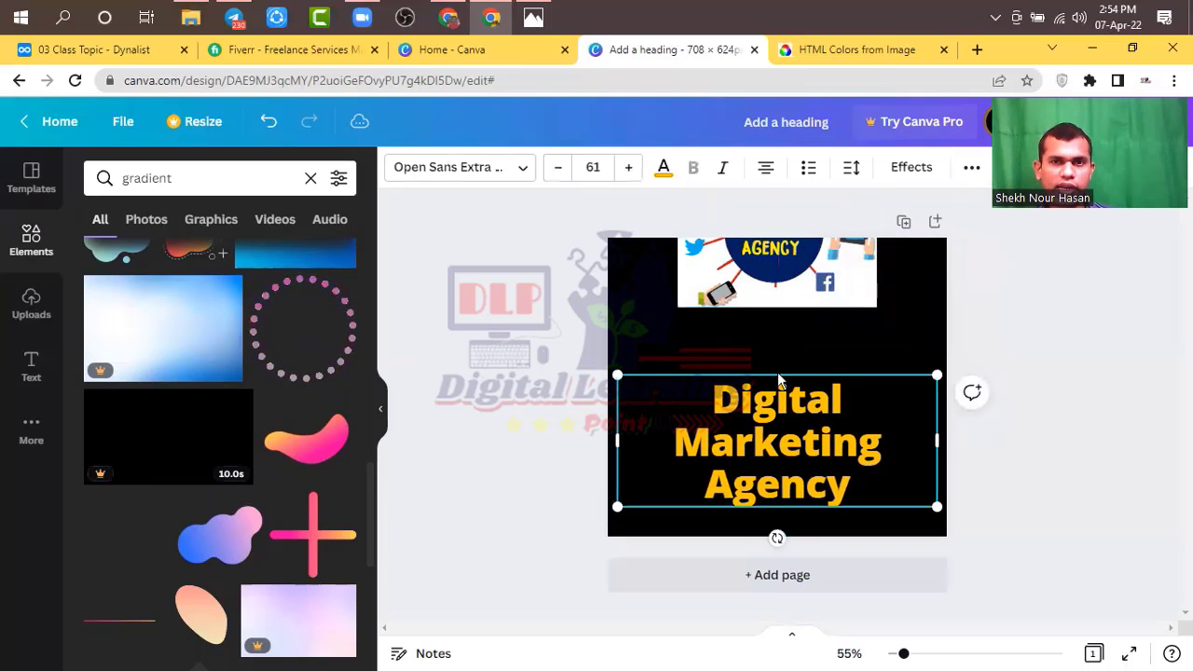
pyautogui.click(904, 174)
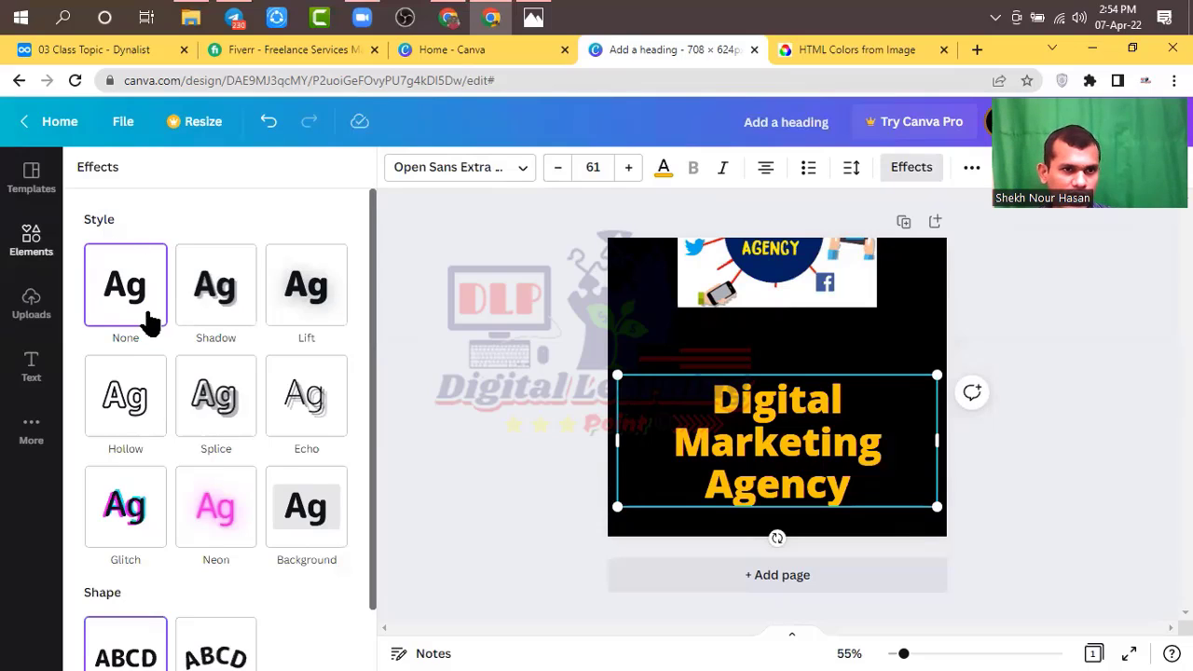
pyautogui.scroll(-1, 220, 333)
pyautogui.scroll(-2, 220, 333)
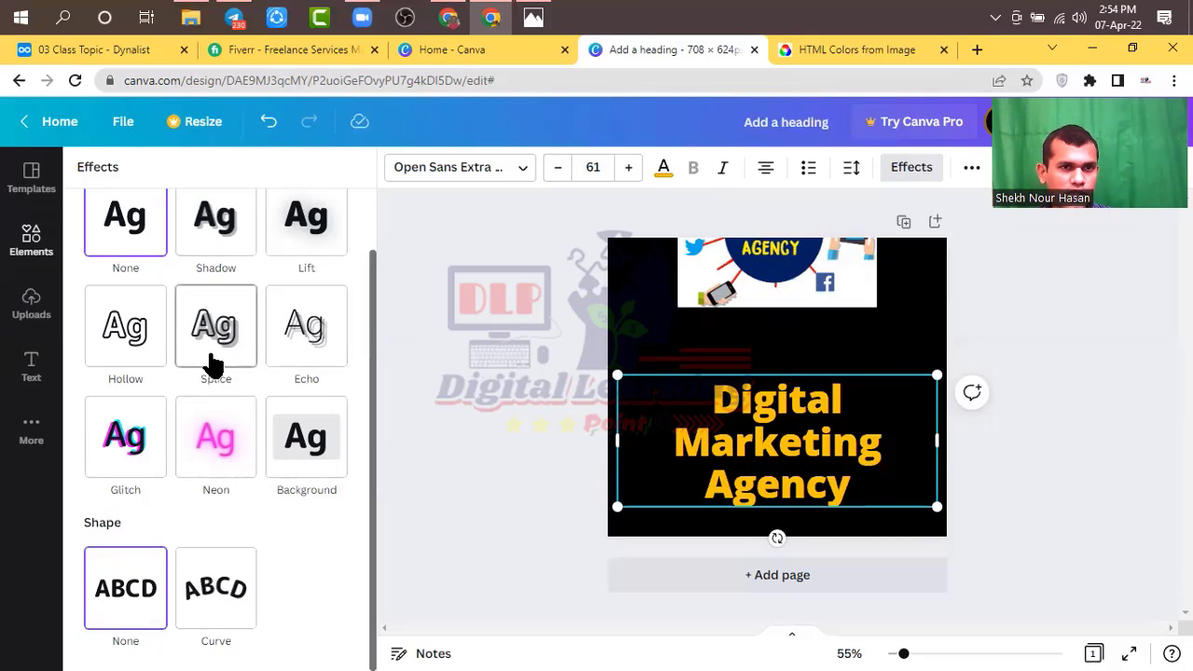
pyautogui.click(238, 241)
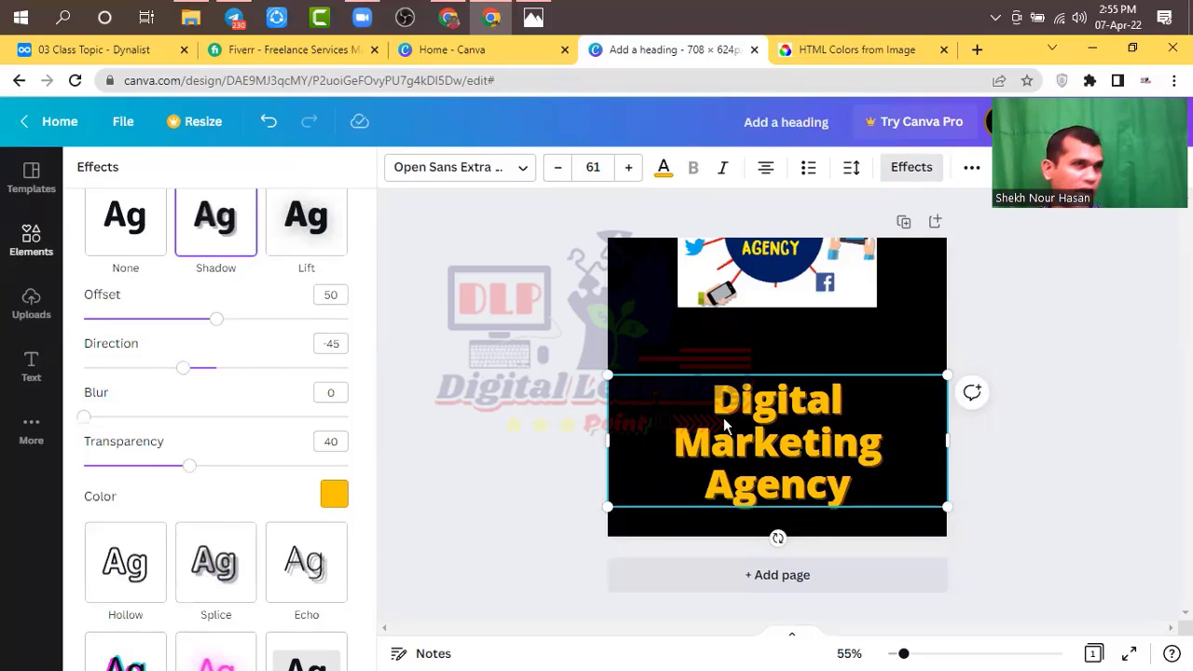
pyautogui.click(330, 498)
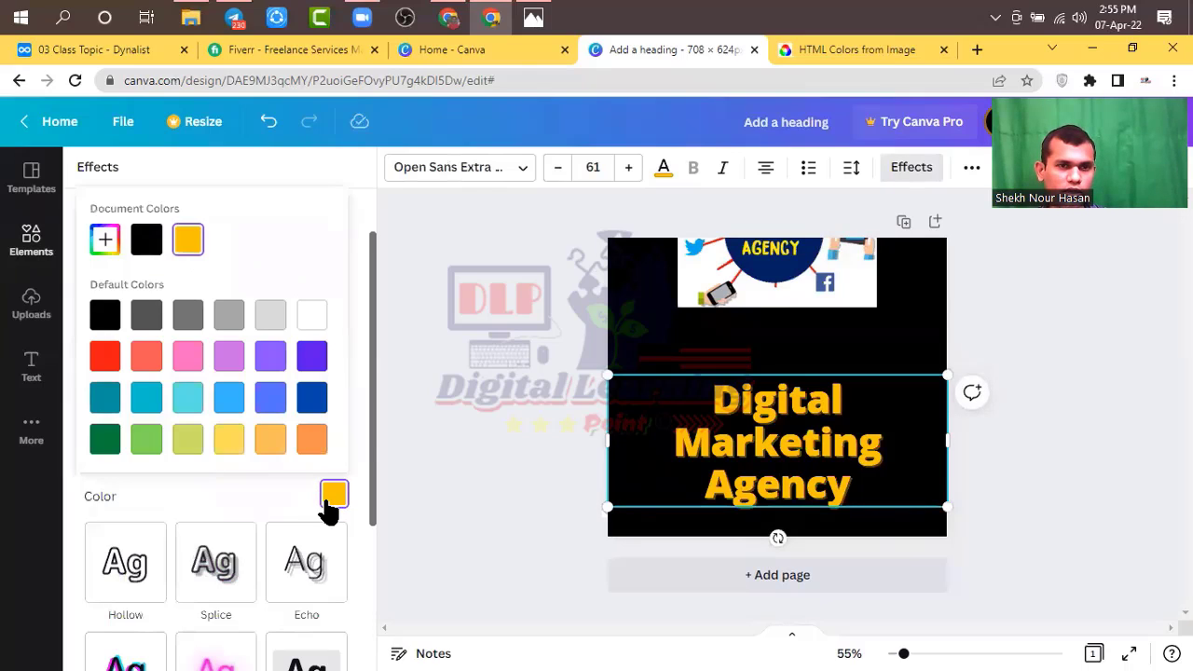
pyautogui.click(315, 322)
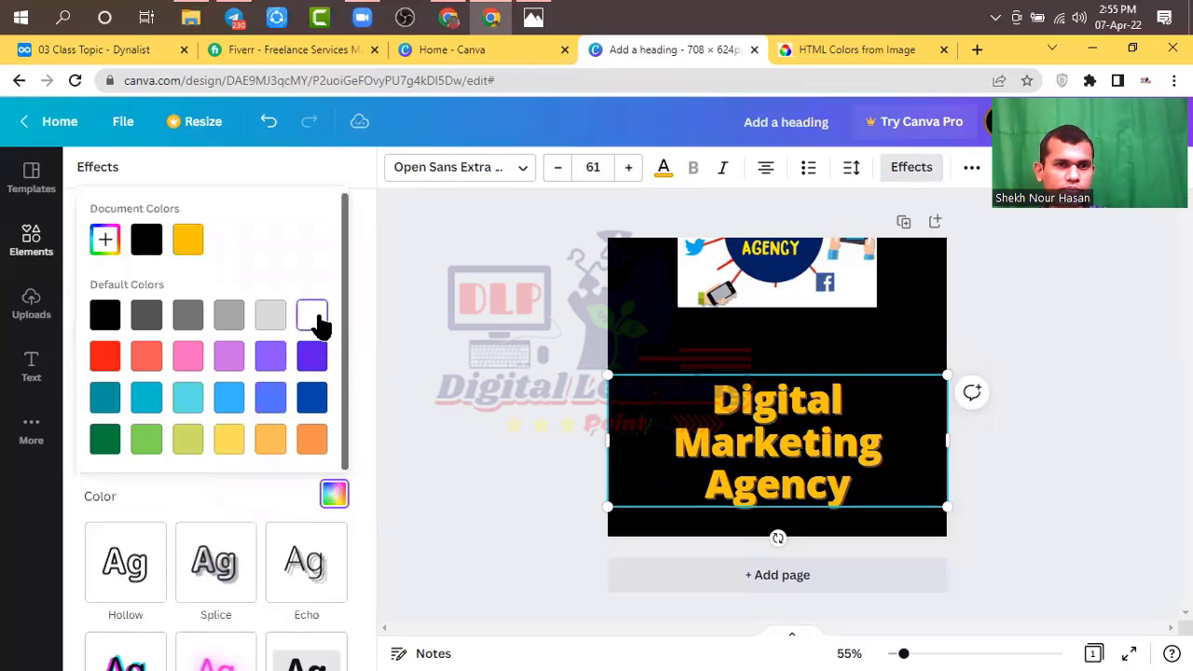
pyautogui.click(192, 519)
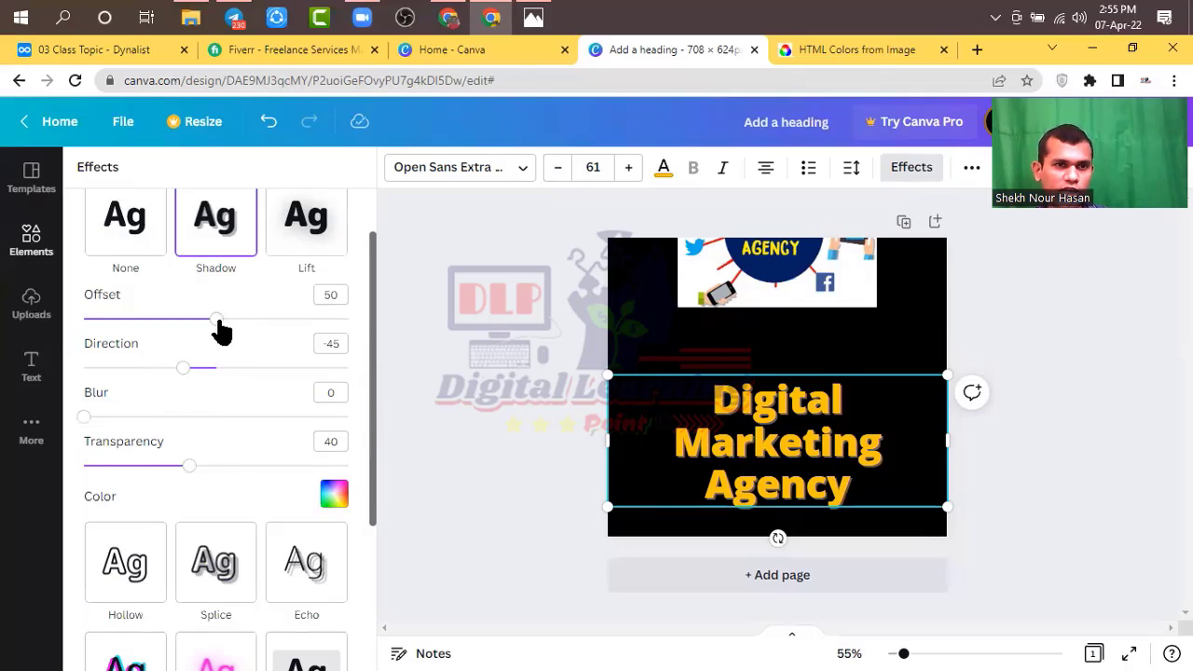
# Set the heading shadow's offset to 100, direction to 180, blur to 81 and transparency to 58.
pyautogui.moveTo(219, 320); pyautogui.dragTo(410, 322)
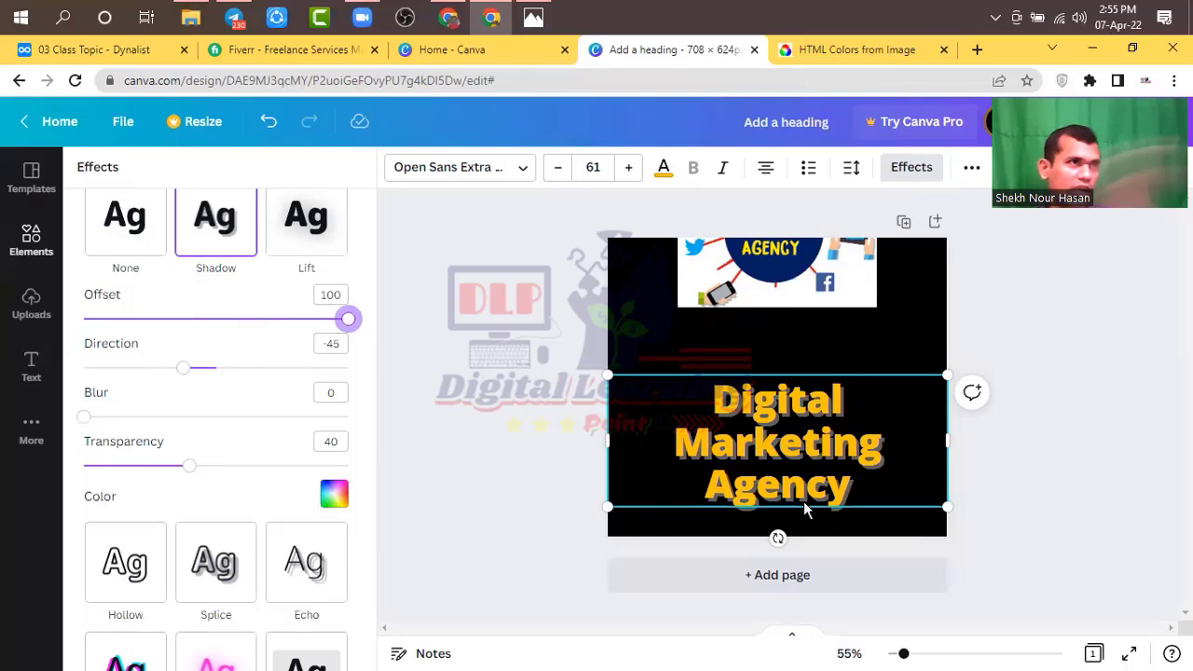
pyautogui.moveTo(186, 373); pyautogui.dragTo(348, 369)
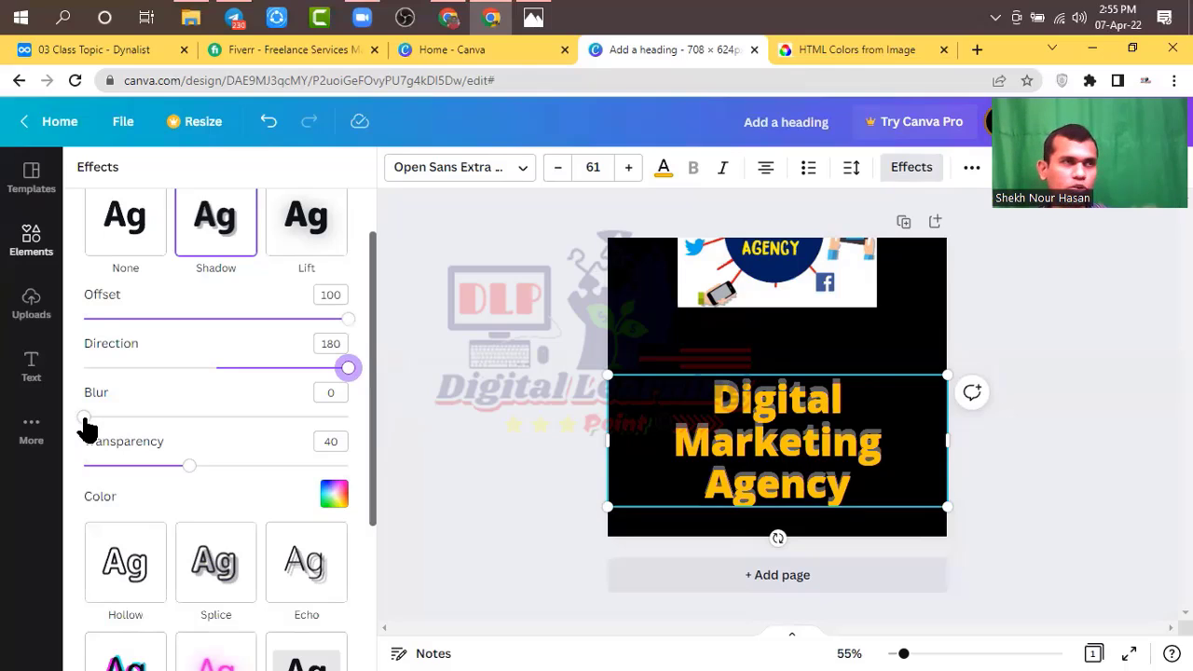
pyautogui.moveTo(87, 428); pyautogui.dragTo(300, 429)
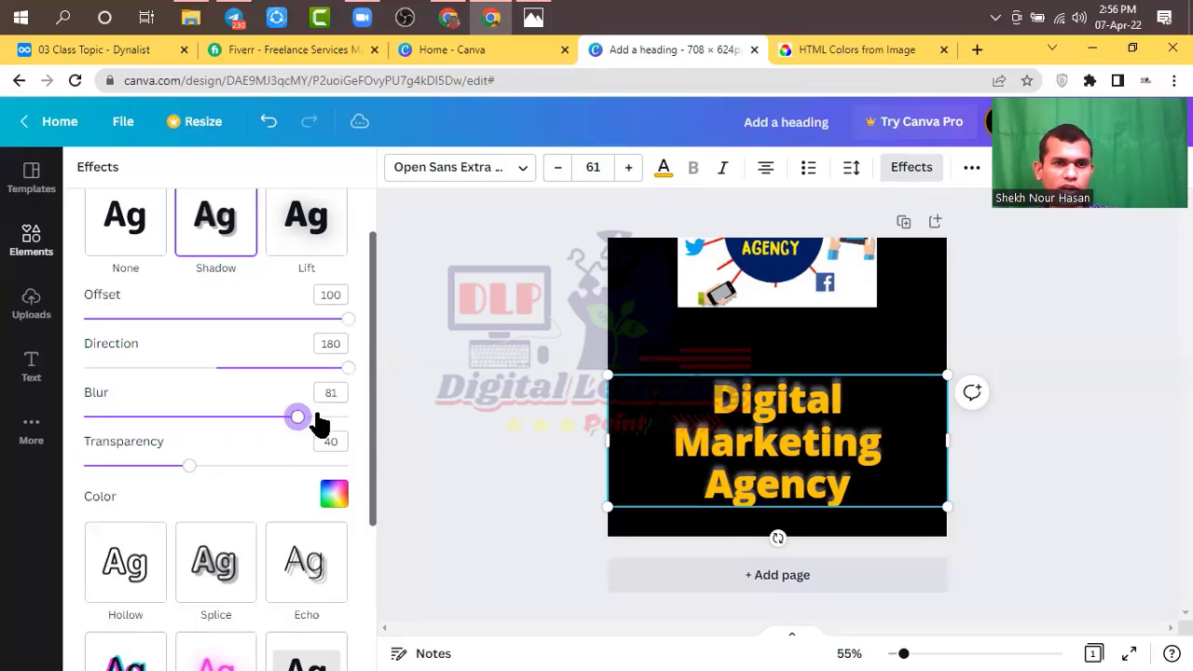
pyautogui.moveTo(188, 471); pyautogui.dragTo(241, 482)
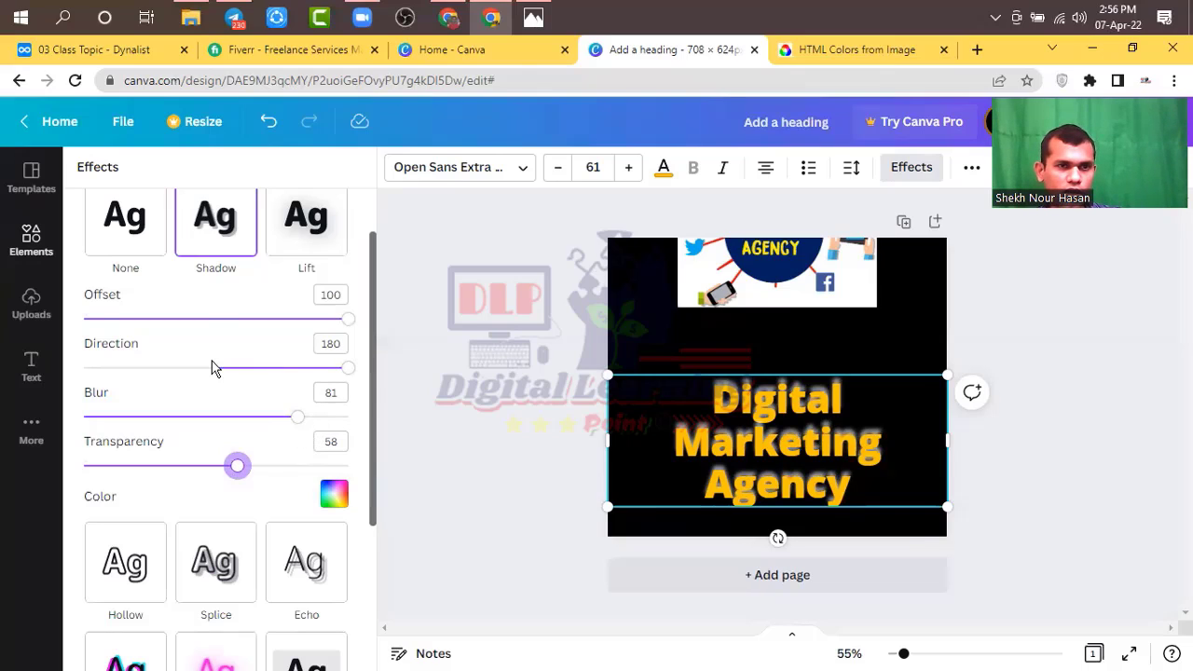
# Adjust the heading shadow to direction 154, offset 79, blur 100 and transparency 72, and open its colour choices.
pyautogui.moveTo(344, 373); pyautogui.dragTo(332, 373)
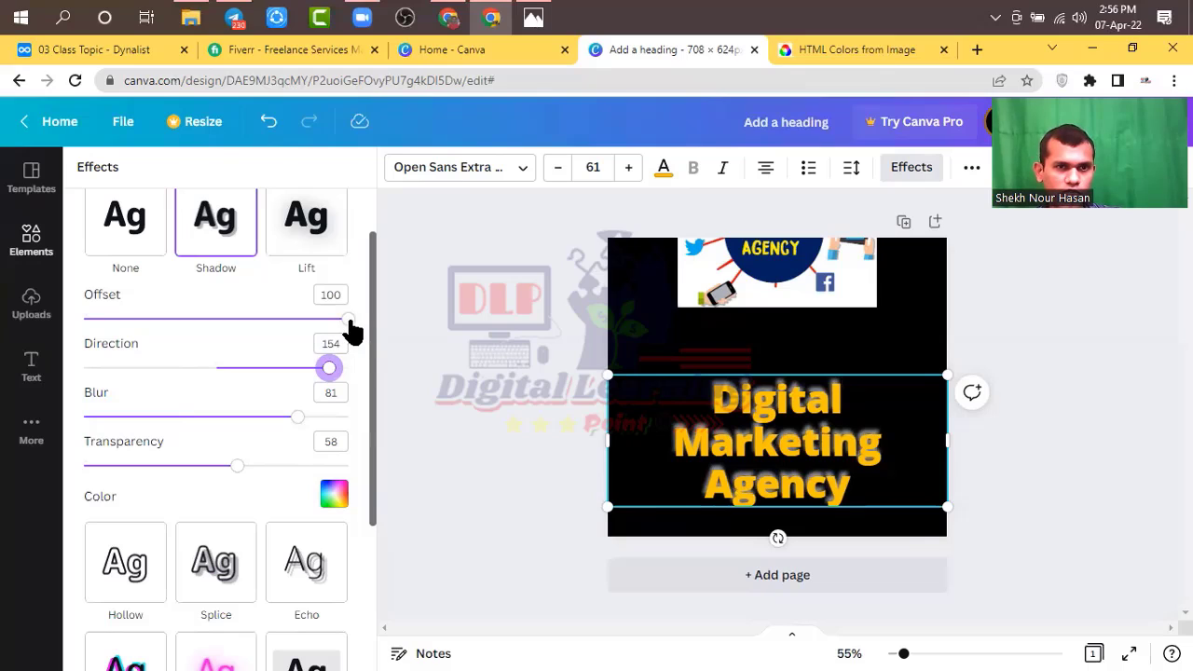
pyautogui.moveTo(344, 320); pyautogui.dragTo(294, 329)
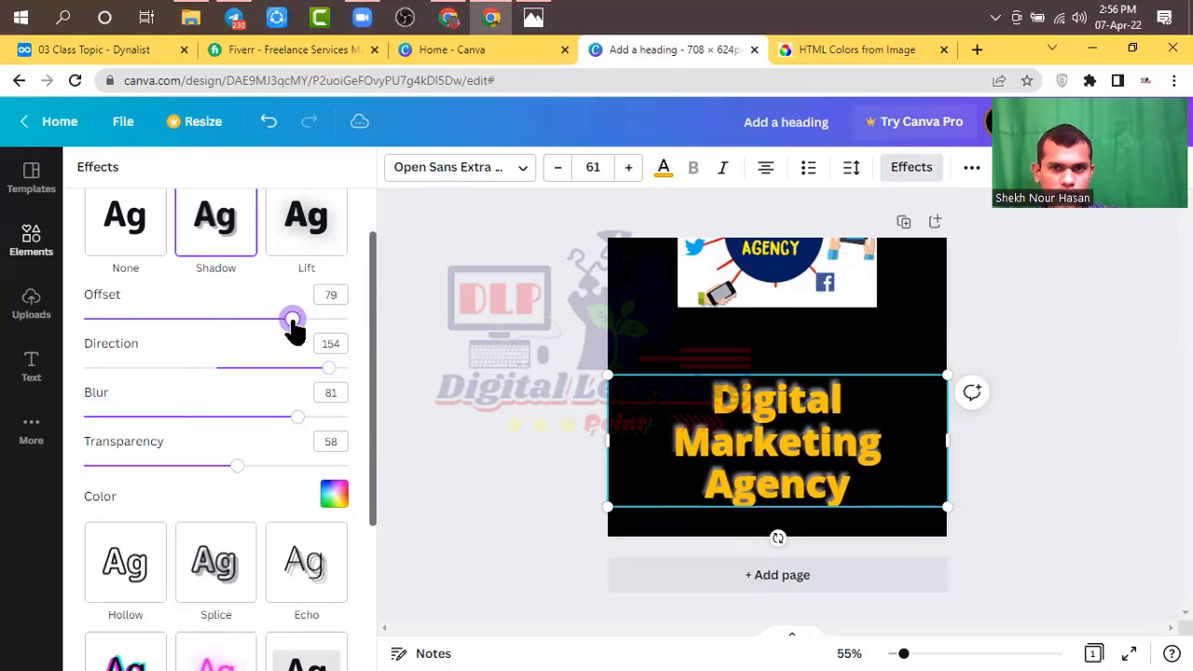
pyautogui.moveTo(299, 422); pyautogui.dragTo(381, 432)
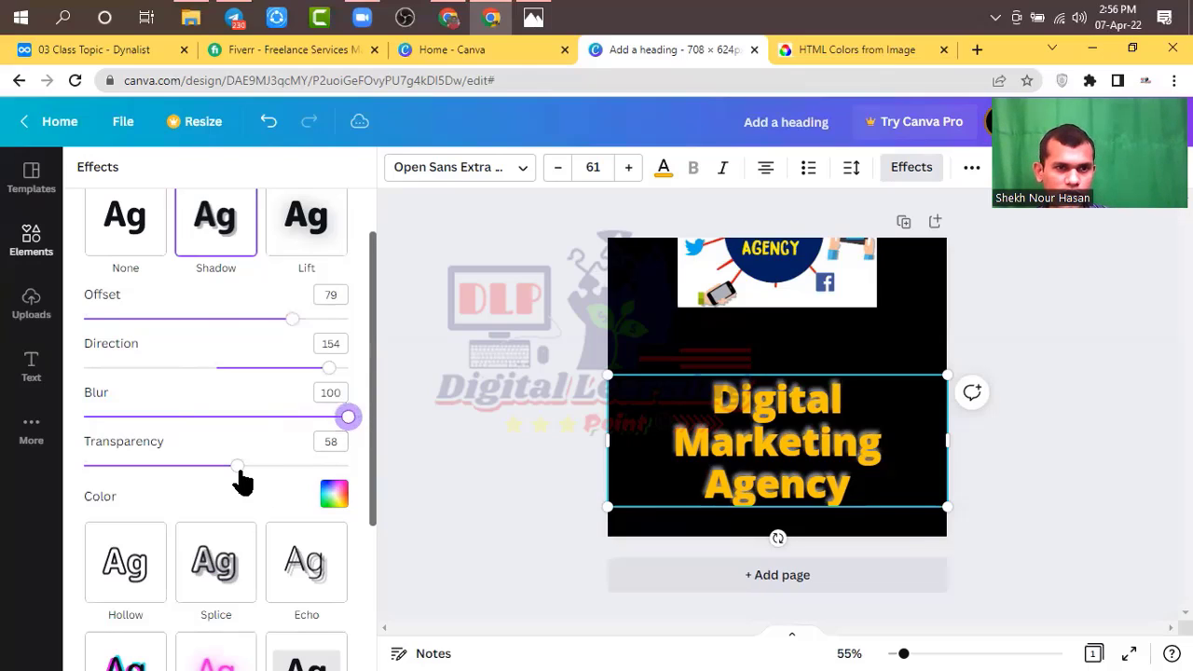
pyautogui.moveTo(238, 467); pyautogui.dragTo(273, 473)
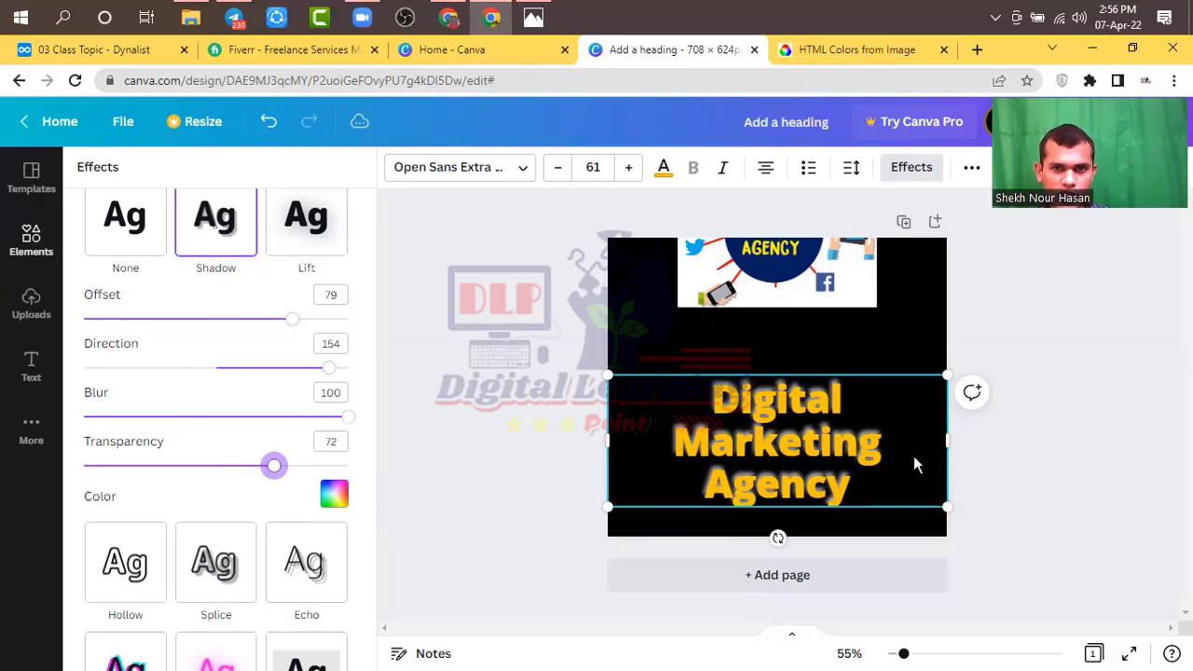
pyautogui.click(334, 495)
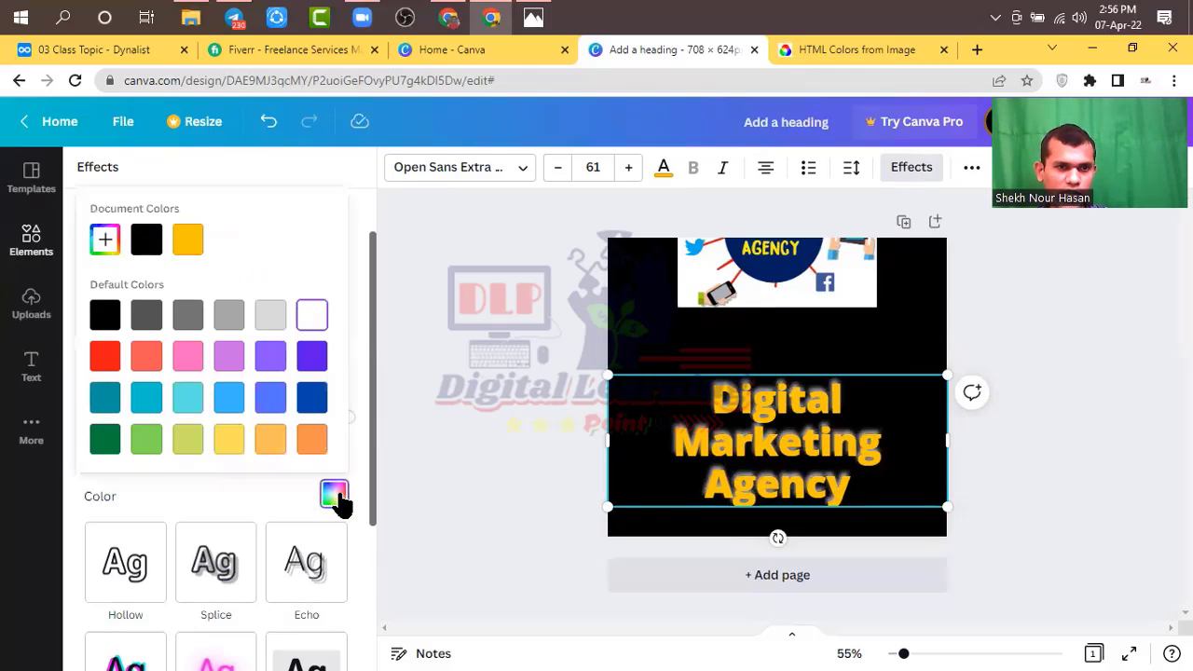
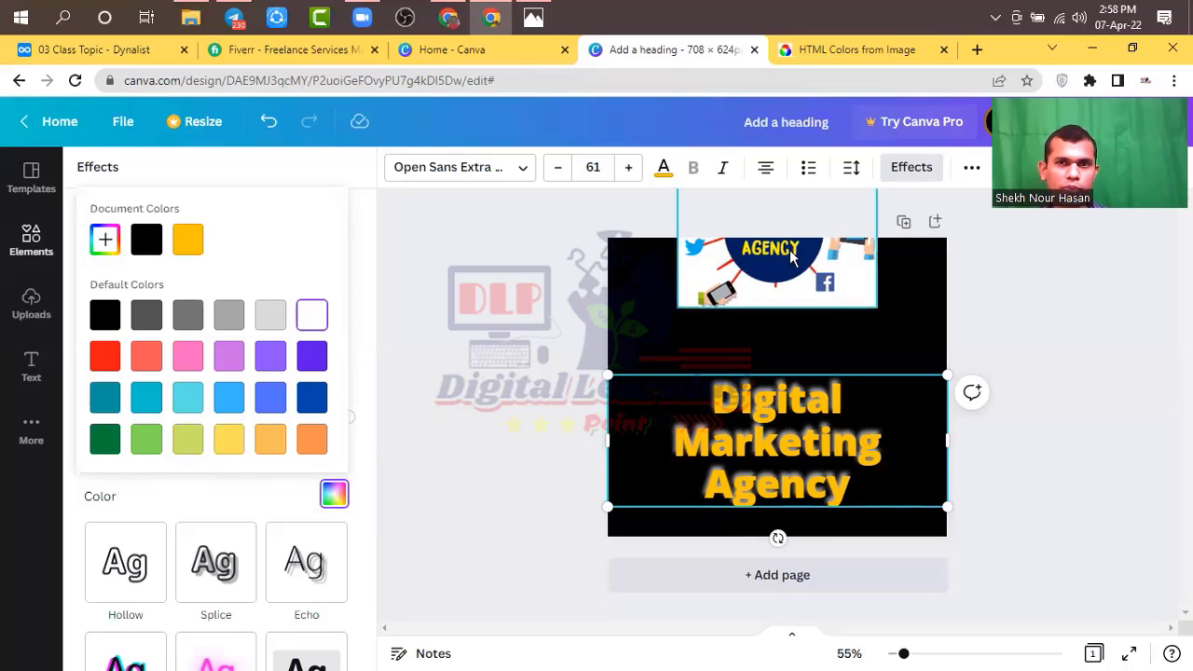
# Apply the Curve shape to the Digital Marketing Agency heading and set its curve to 100.
pyautogui.click(900, 170)
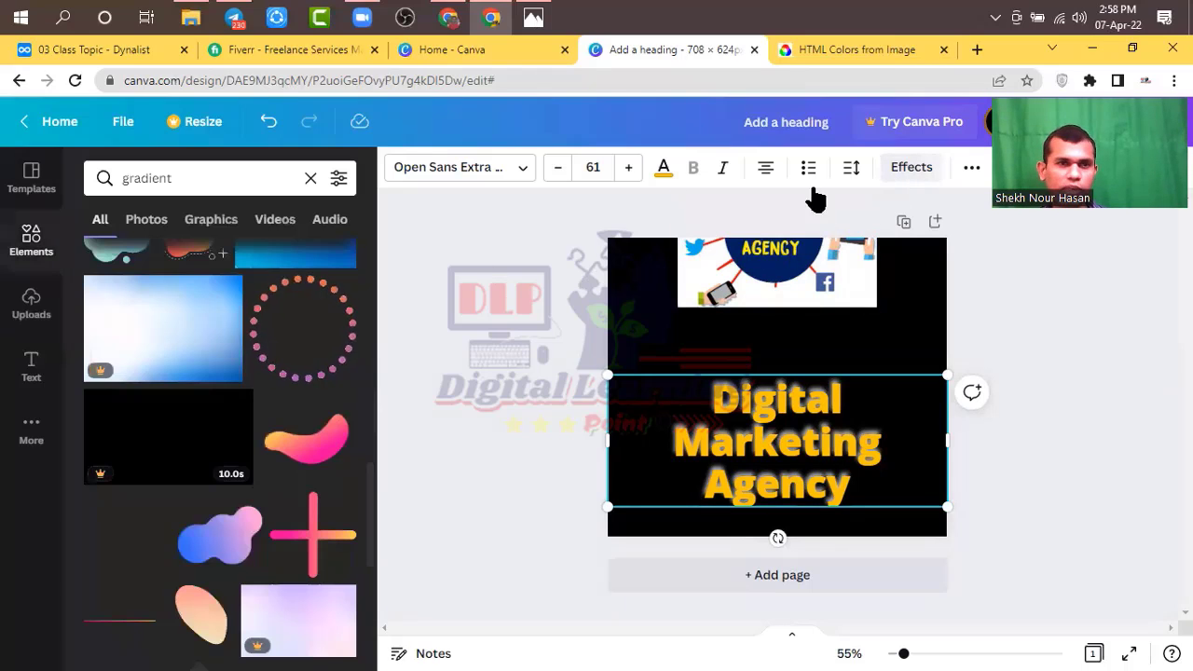
pyautogui.click(895, 168)
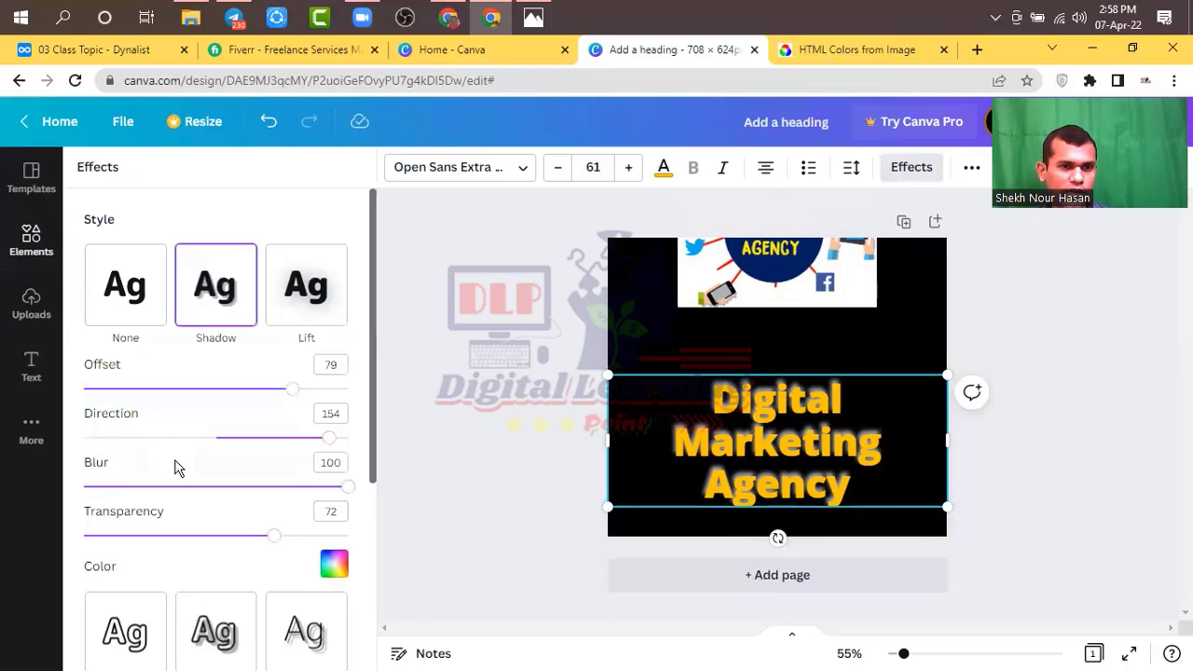
pyautogui.scroll(-4, 176, 469)
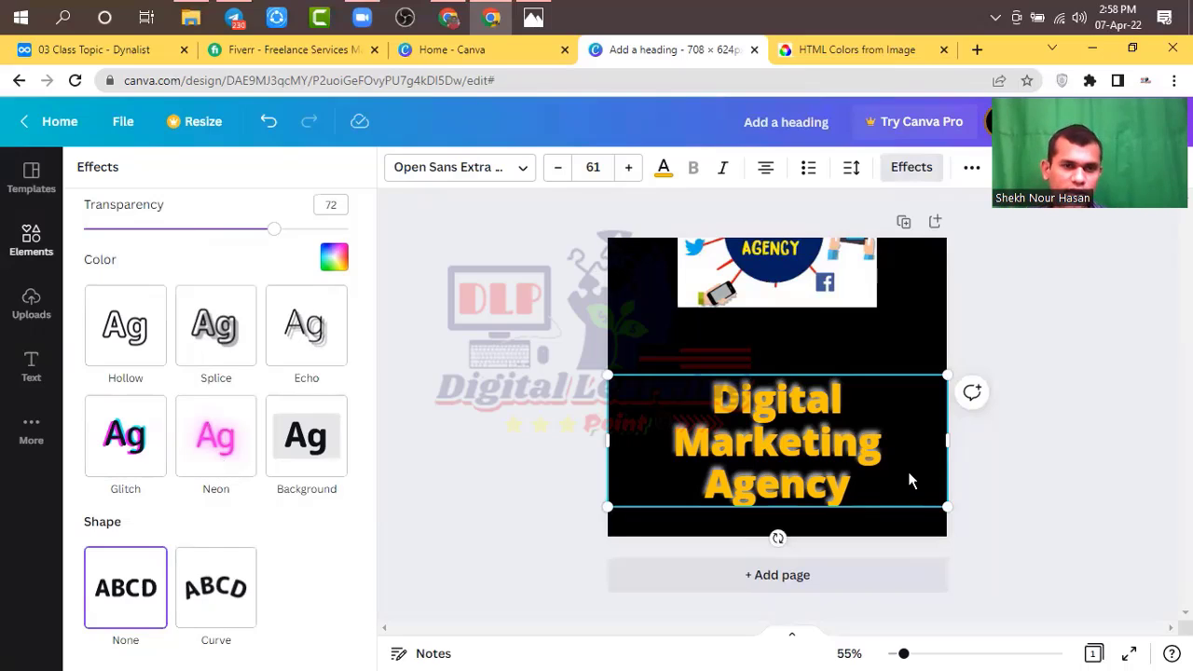
pyautogui.click(226, 602)
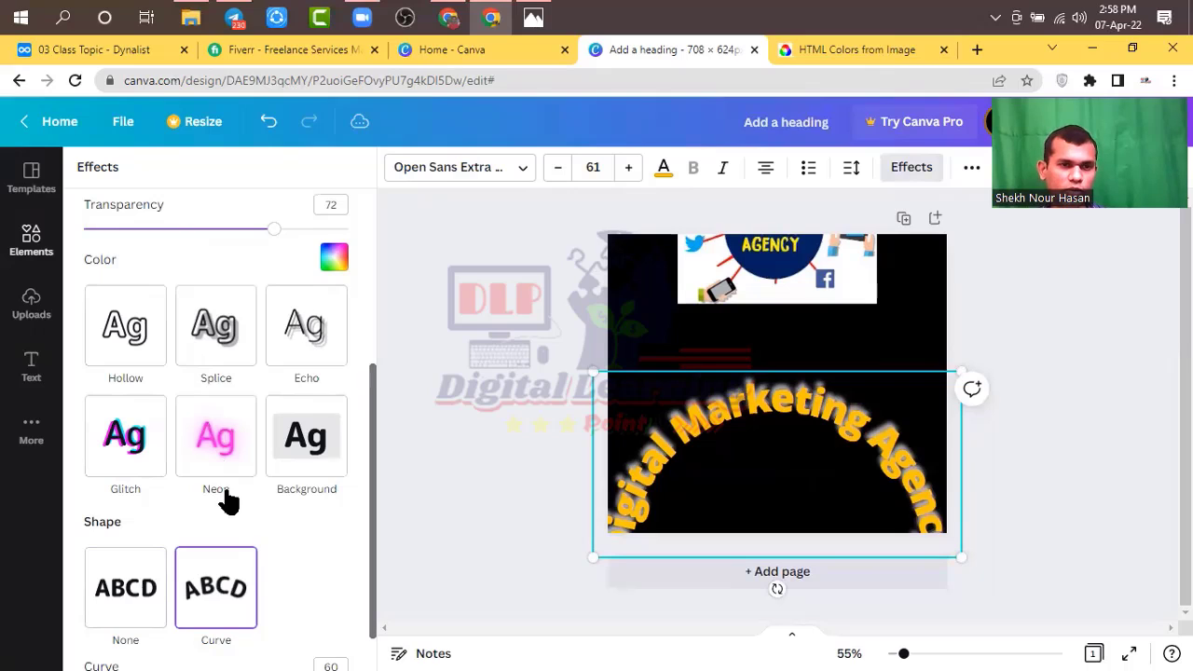
pyautogui.scroll(-1, 233, 480)
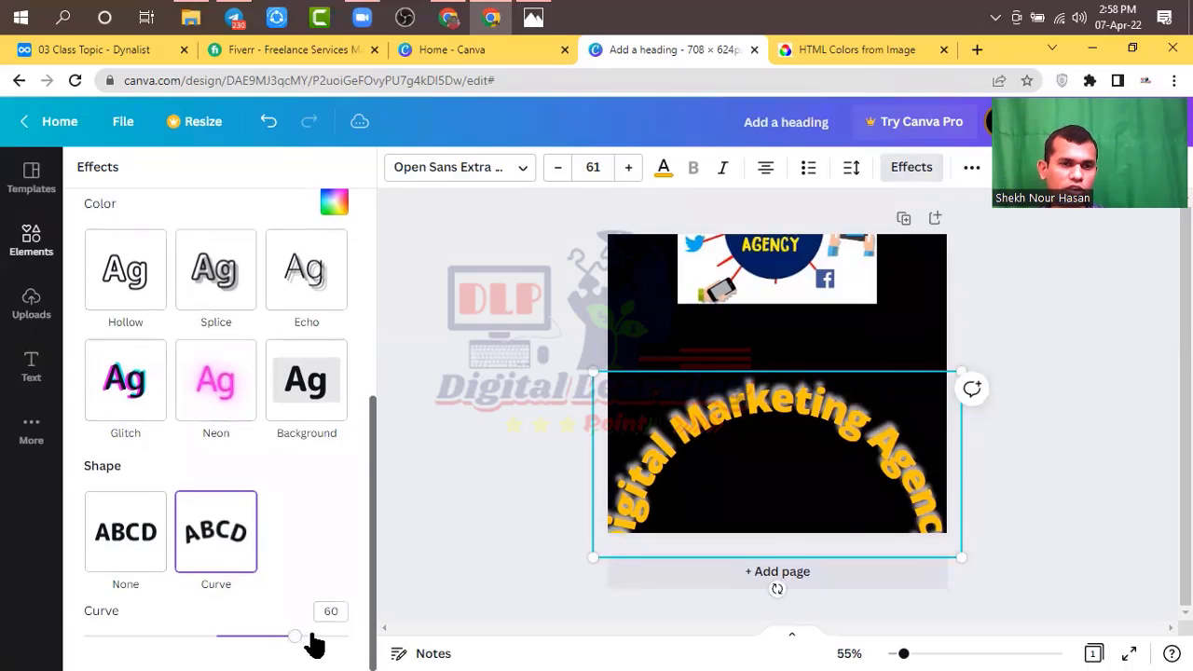
pyautogui.moveTo(295, 636); pyautogui.dragTo(370, 639)
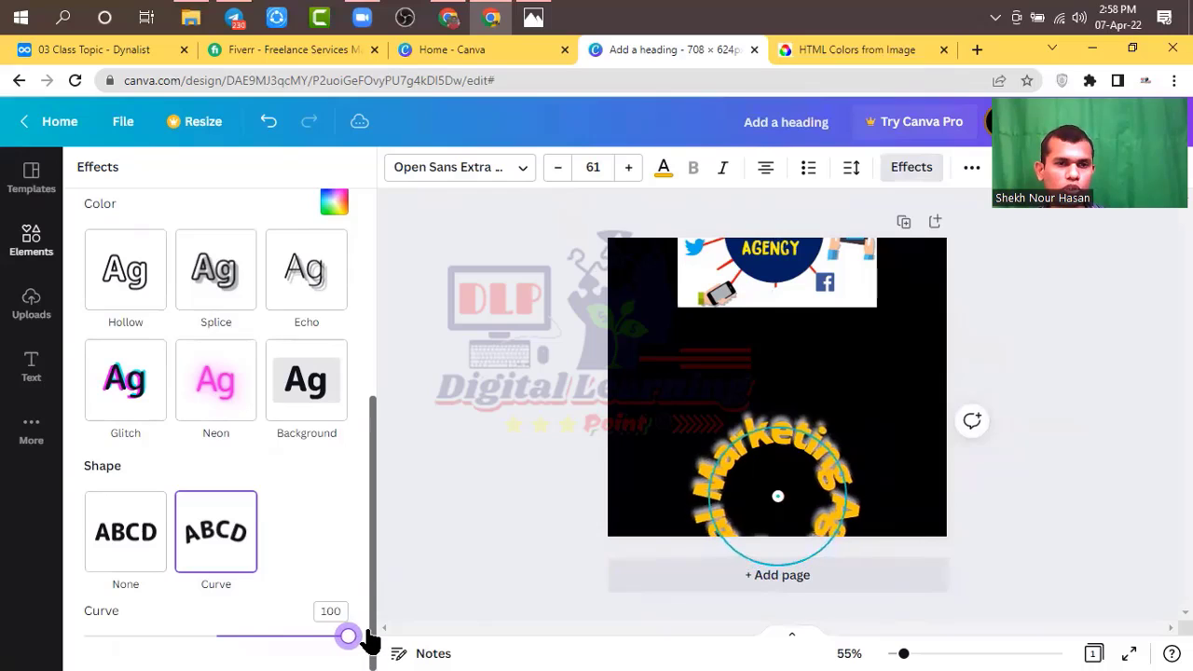
# Enlarge the circular heading to font size 130 and move it up so its ring fills the page.
pyautogui.moveTo(872, 404); pyautogui.dragTo(980, 297)
pyautogui.moveTo(782, 440); pyautogui.dragTo(739, 422)
pyautogui.moveTo(946, 594); pyautogui.dragTo(999, 643)
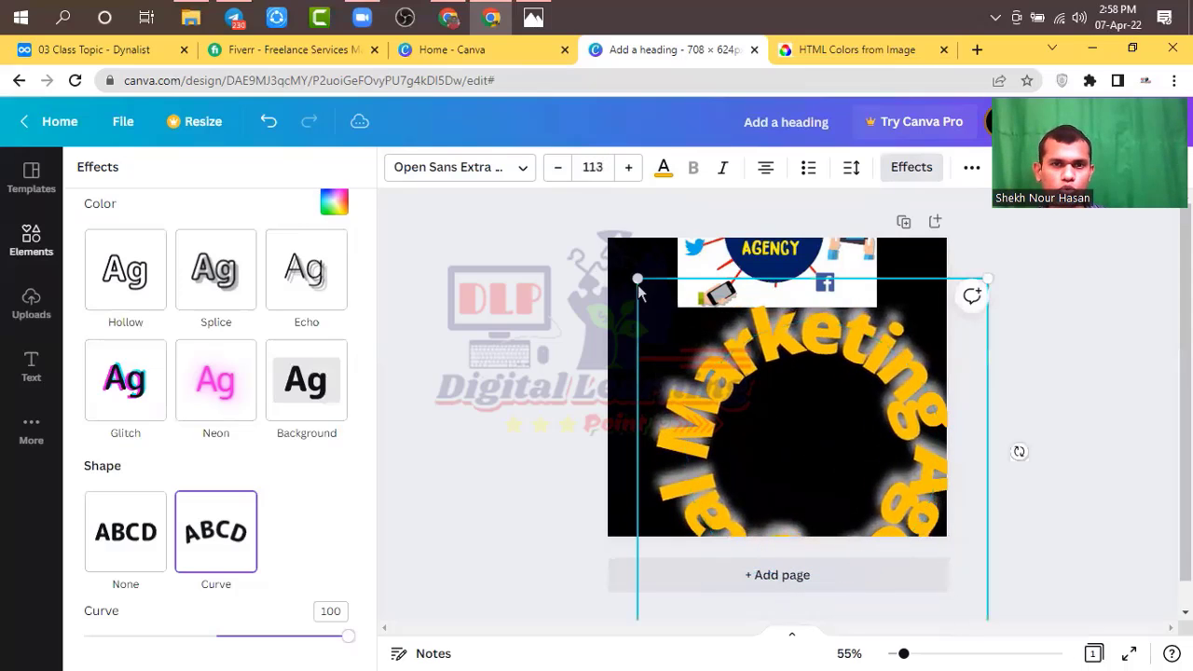
pyautogui.moveTo(603, 239)
pyautogui.mouseDown()
pyautogui.moveTo(568, 203)
pyautogui.moveTo(588, 227)
pyautogui.mouseUp()
pyautogui.moveTo(906, 357); pyautogui.dragTo(901, 262)
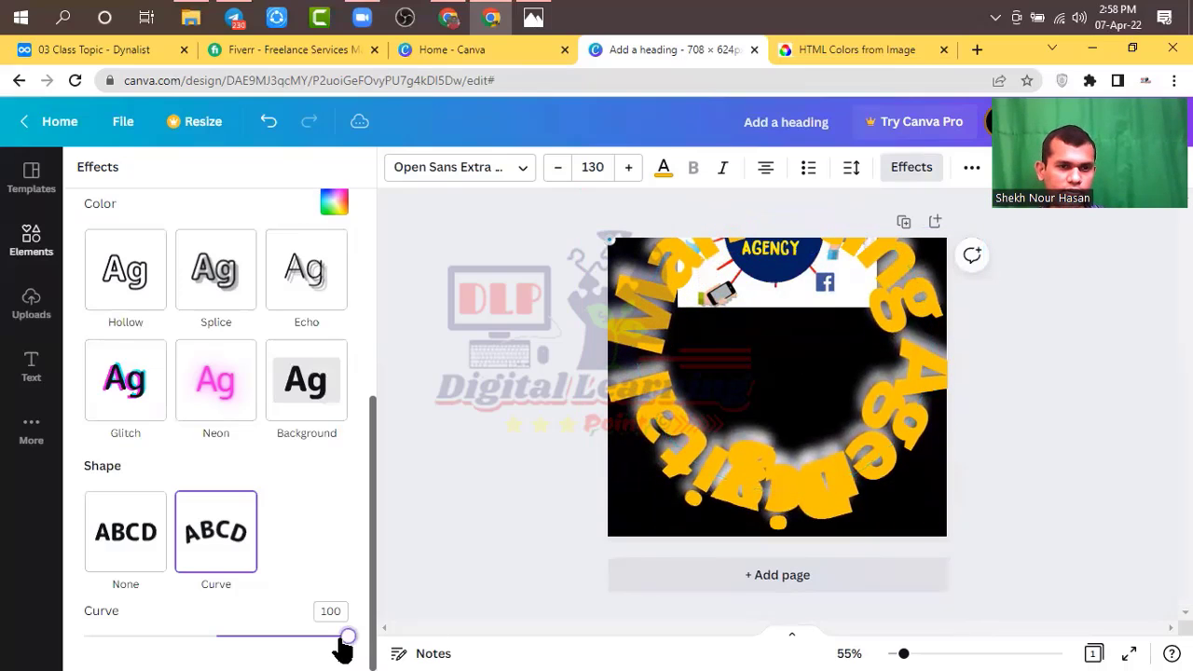
# Set the circular heading's curve to 83 and reduce its font size to 119.
pyautogui.moveTo(345, 642); pyautogui.dragTo(326, 639)
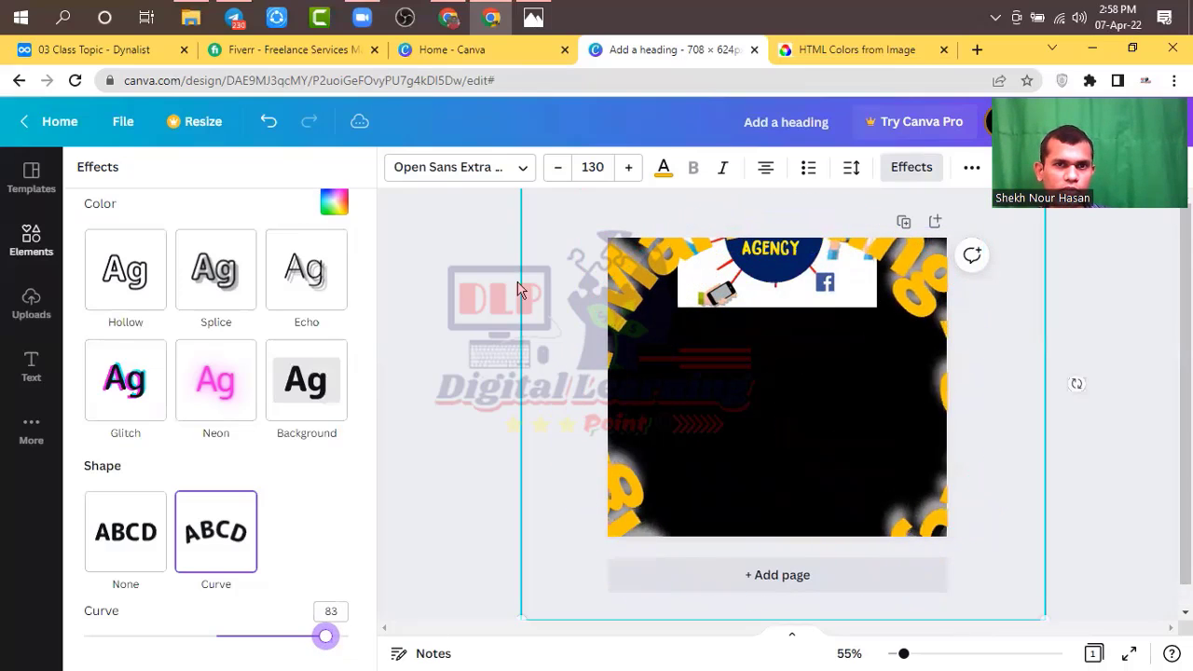
pyautogui.click(559, 168)
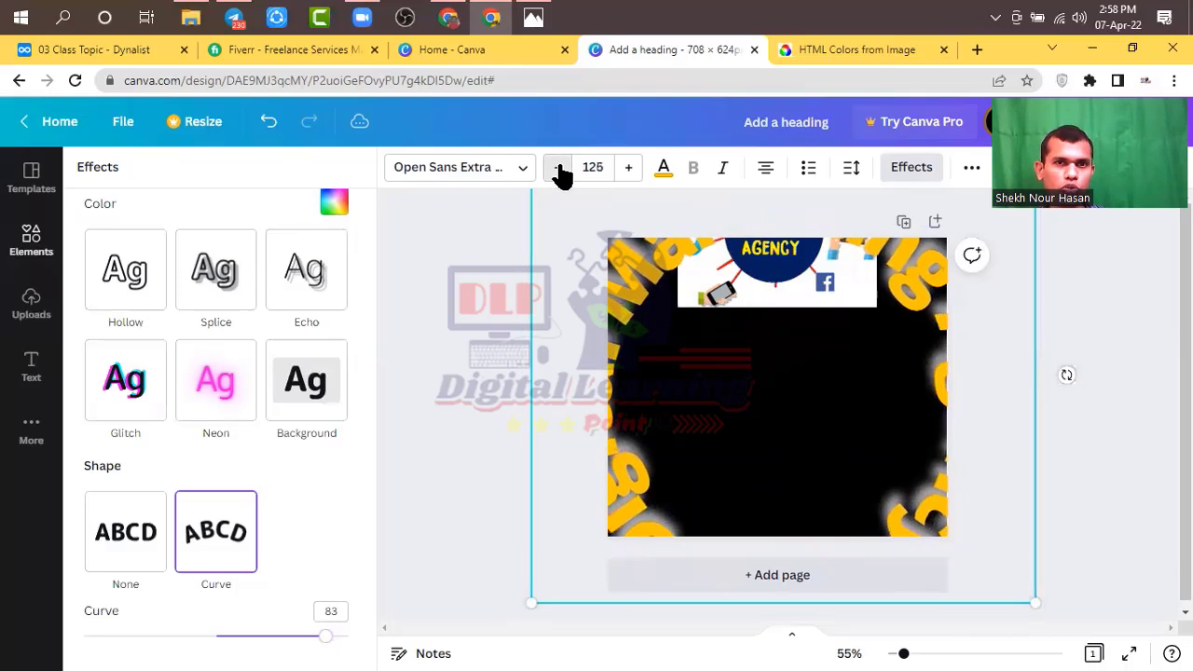
pyautogui.click(558, 168)
pyautogui.click(558, 168)
pyautogui.click(558, 168)
pyautogui.click(558, 168)
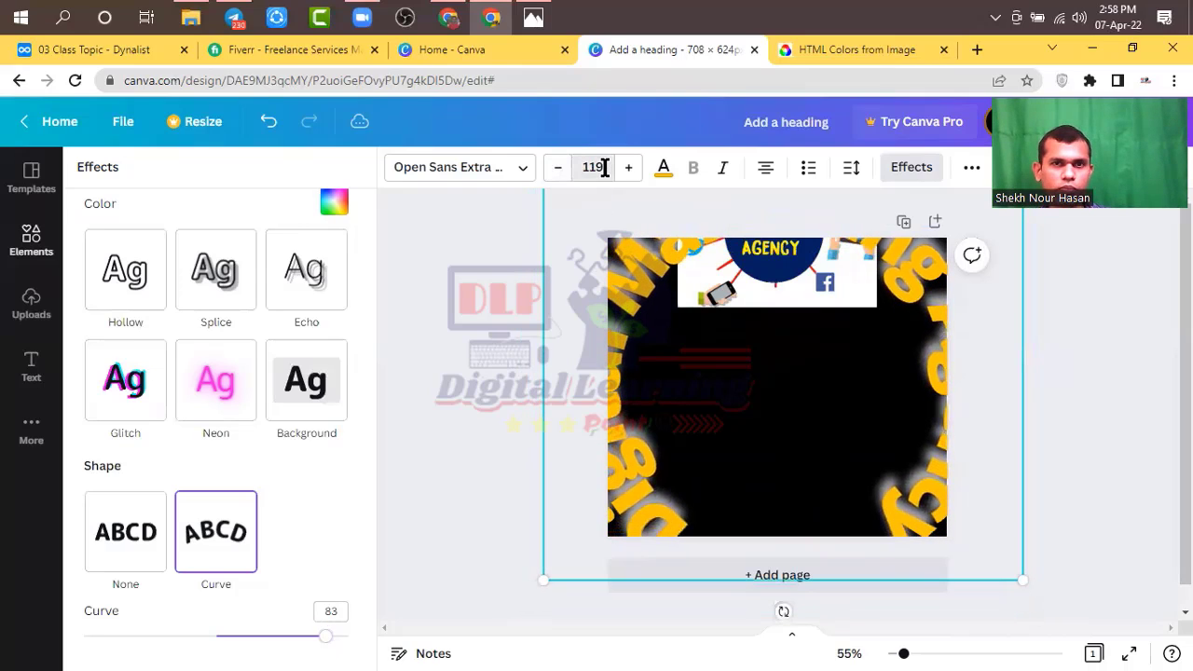
# Set the circular heading's font size to 70 and its curve to 92.
pyautogui.click(605, 167)
pyautogui.write('7')
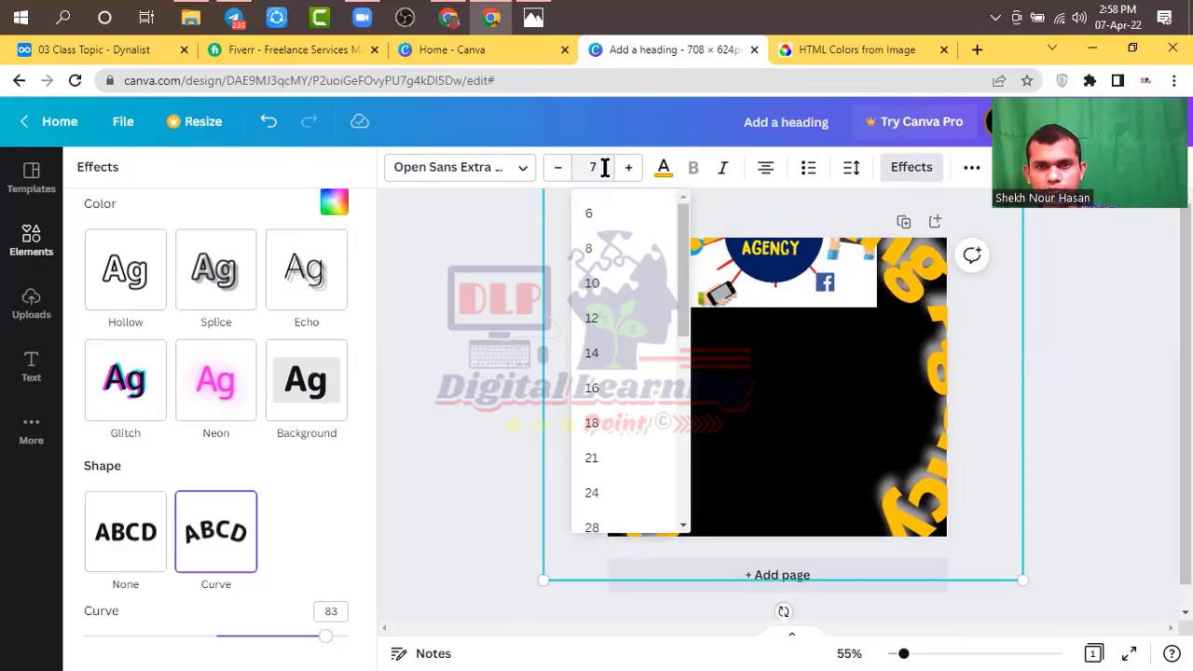
pyautogui.write('0')
pyautogui.press('Return')
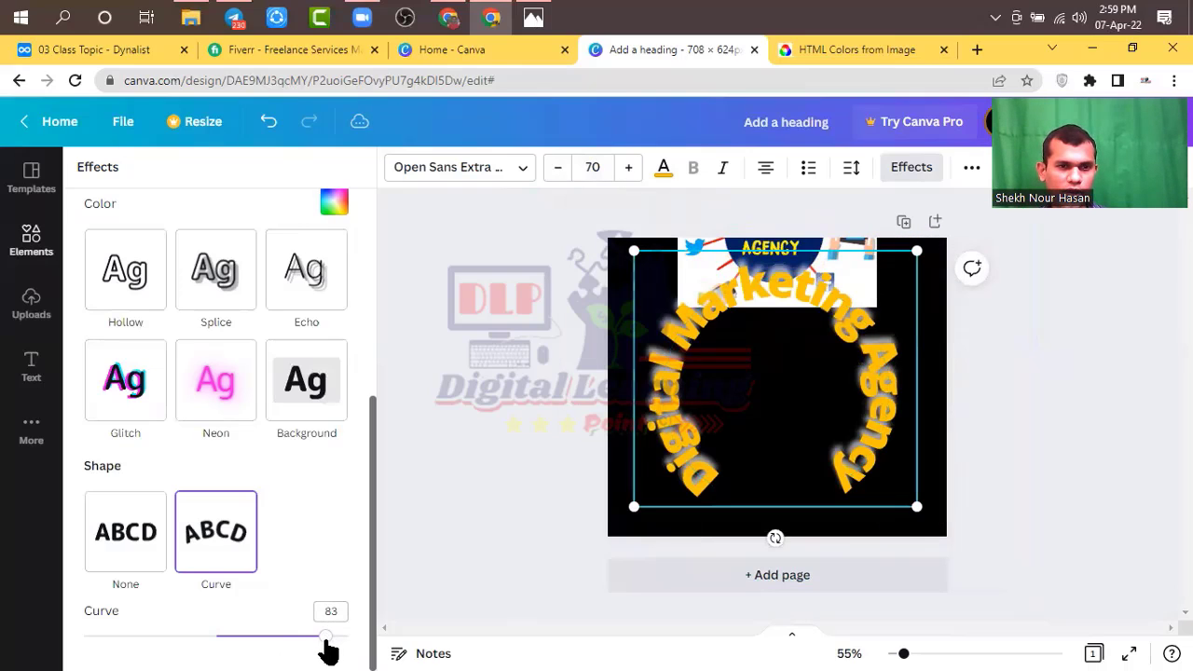
pyautogui.moveTo(326, 641); pyautogui.dragTo(337, 641)
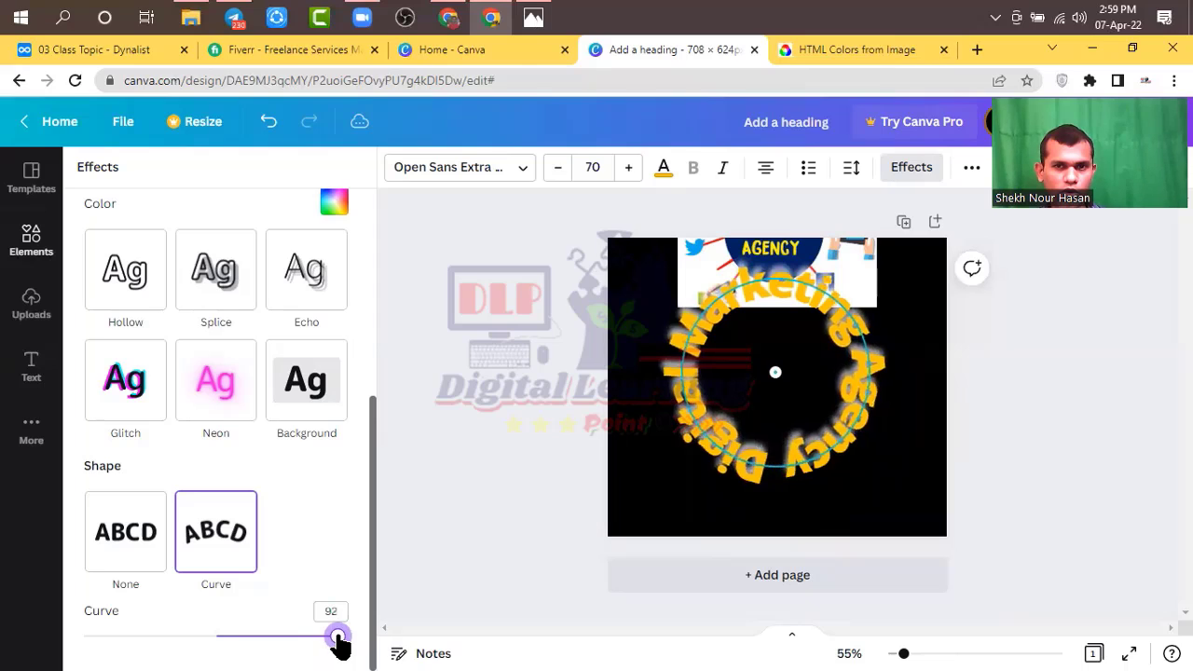
pyautogui.click(830, 444)
pyautogui.doubleClick(830, 442)
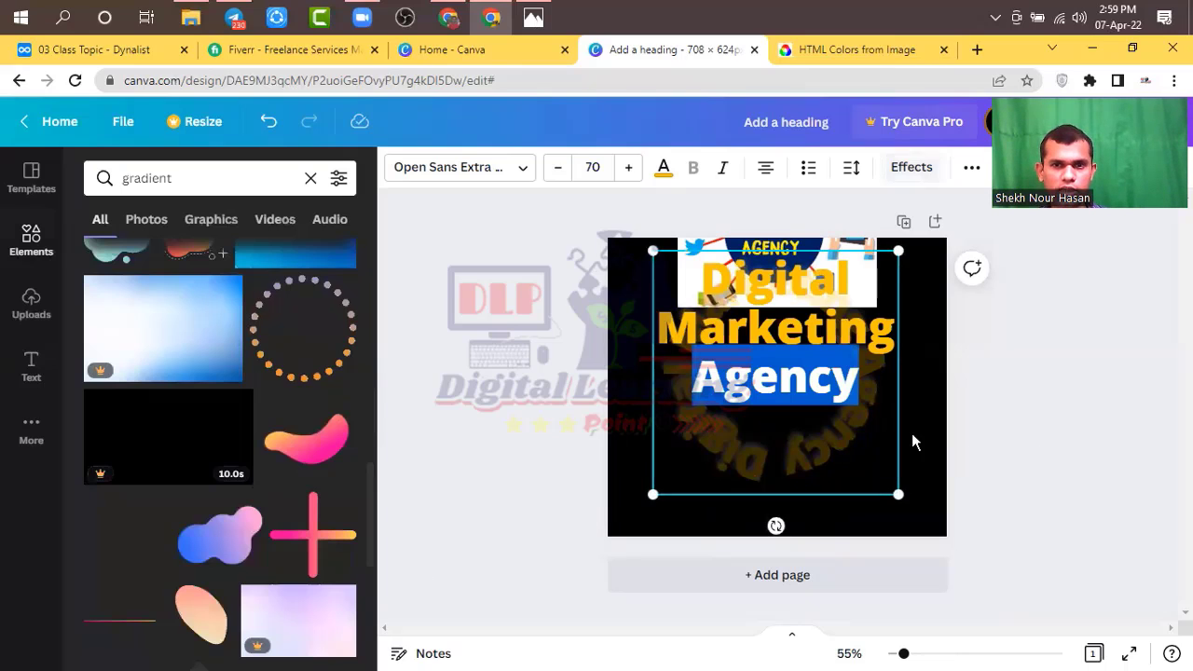
pyautogui.click(985, 456)
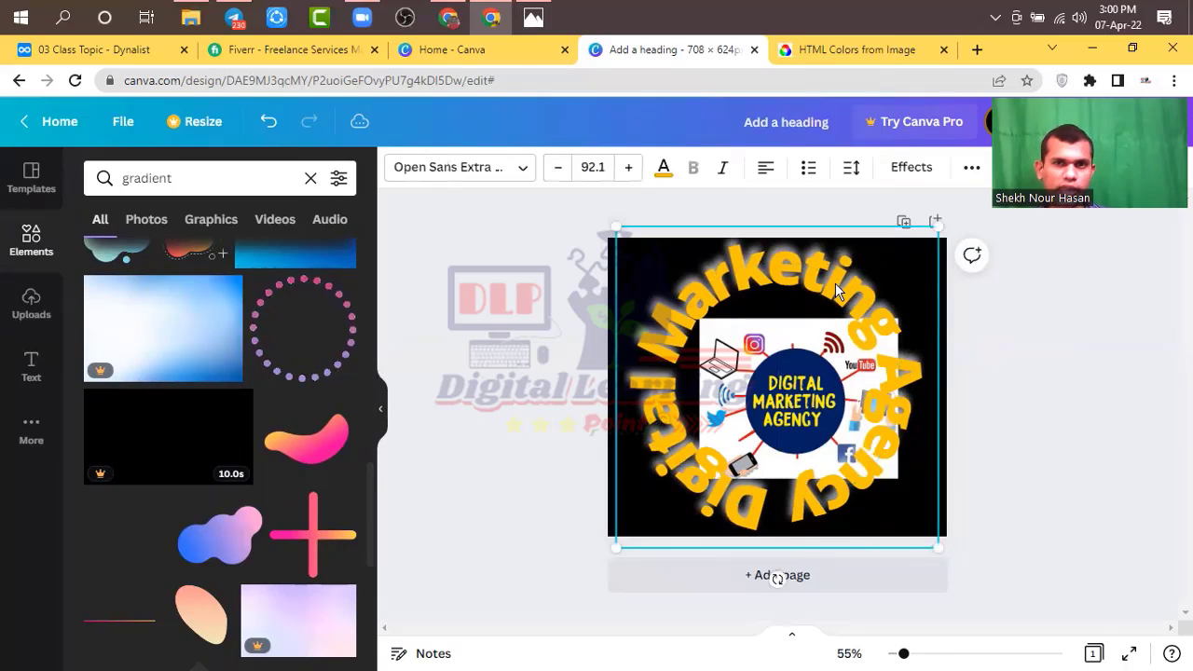
# Shift the circular heading sideways around the picture, then centre it on the page.
pyautogui.moveTo(835, 283); pyautogui.dragTo(848, 285)
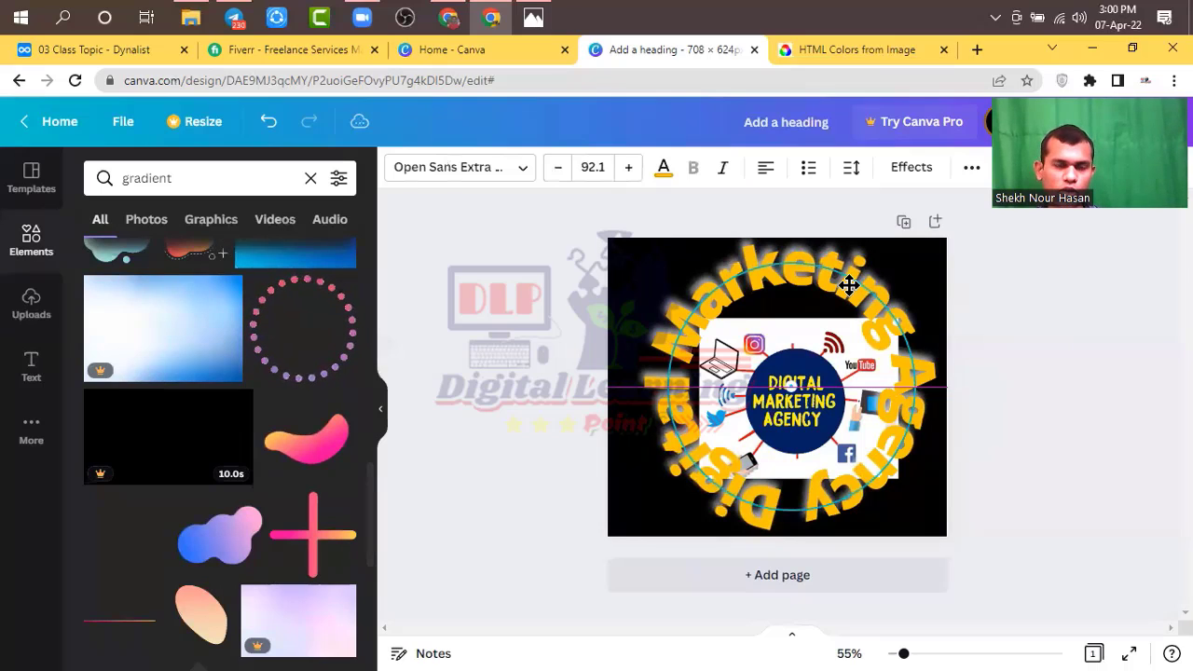
pyautogui.moveTo(848, 284); pyautogui.dragTo(836, 285)
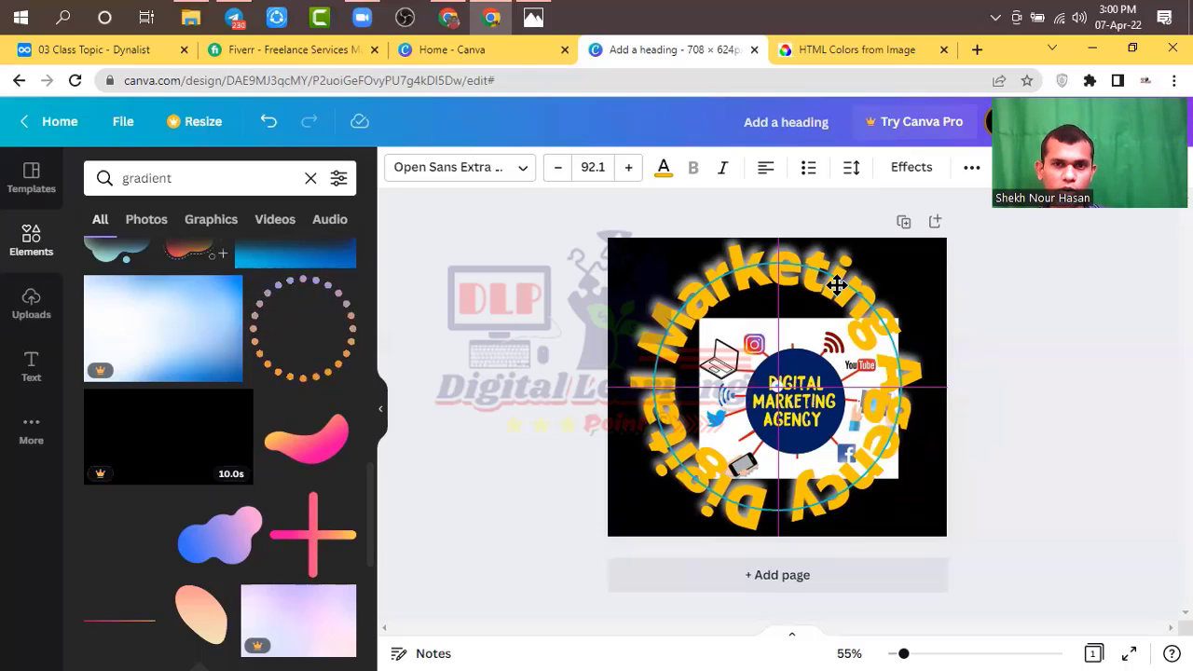
pyautogui.moveTo(837, 286); pyautogui.dragTo(819, 286)
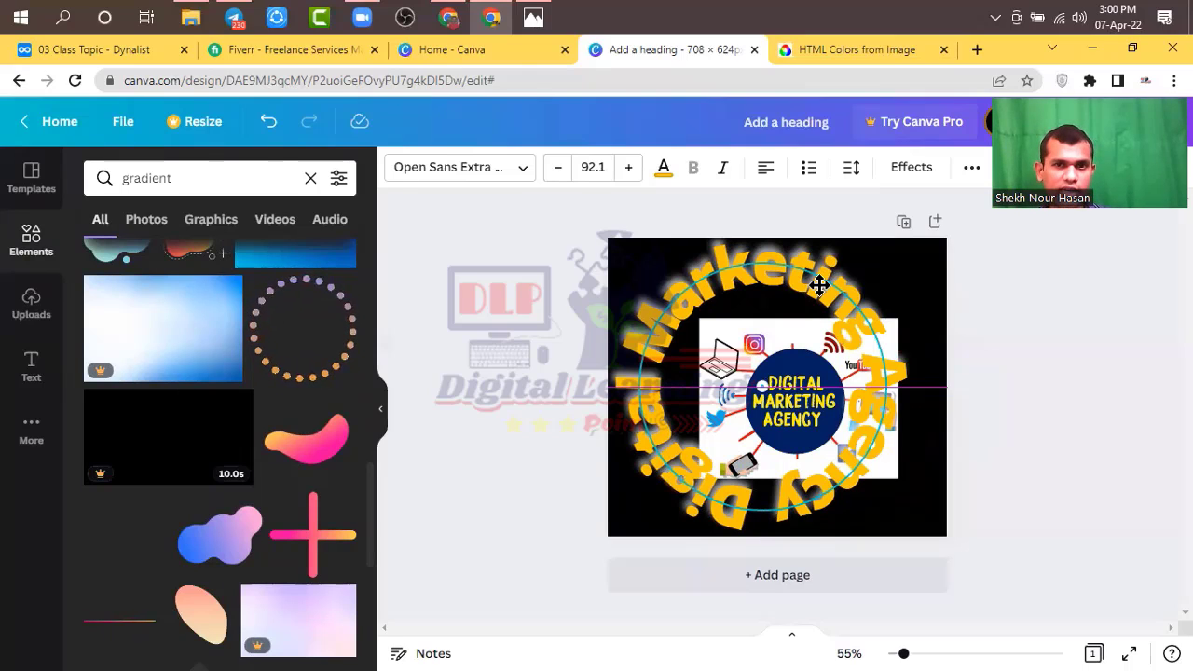
pyautogui.moveTo(819, 285); pyautogui.dragTo(834, 286)
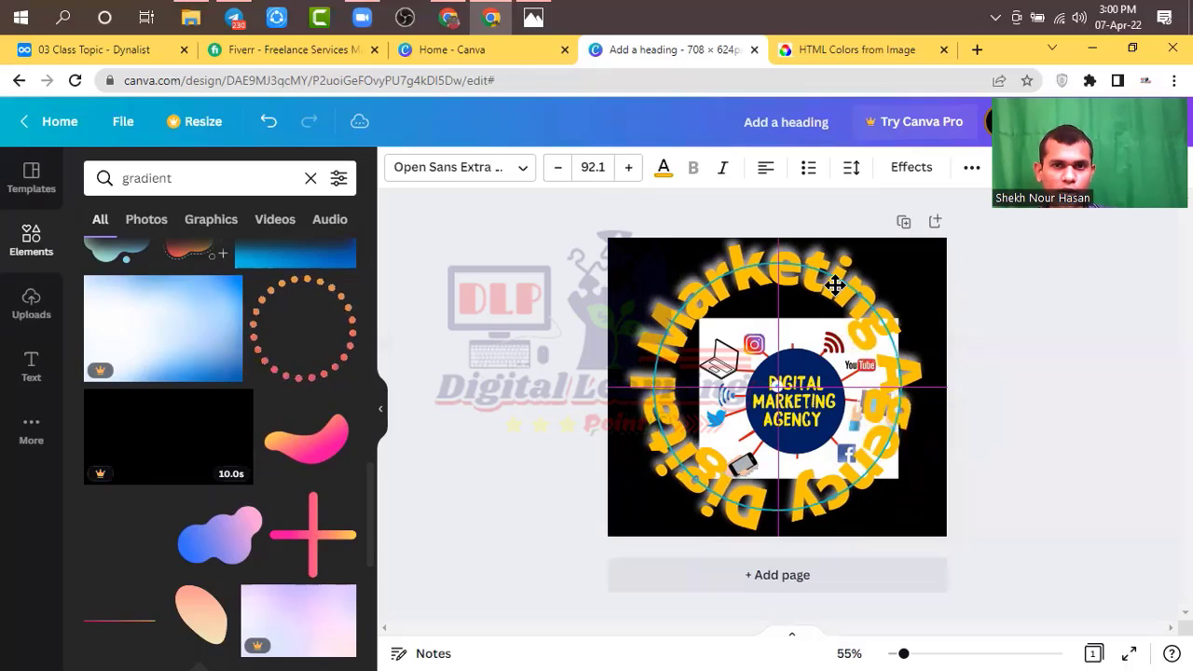
pyautogui.click(1041, 383)
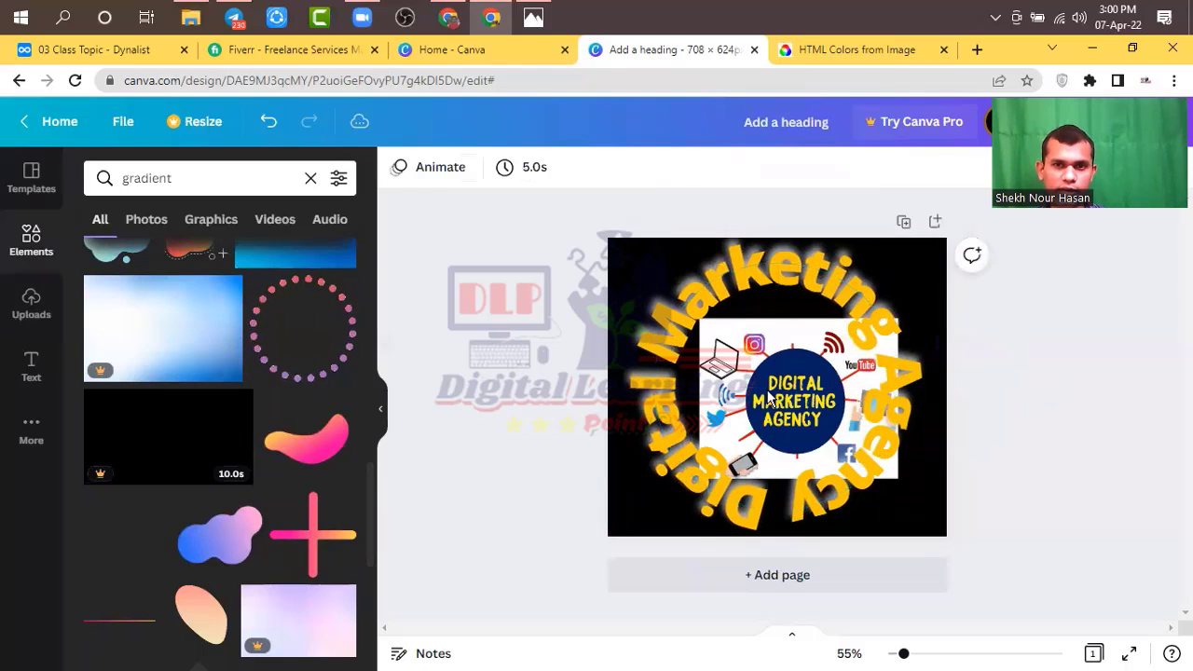
# Centre the Digital Marketing Agency picture on the page and move the circular heading back around it.
pyautogui.moveTo(781, 412); pyautogui.dragTo(760, 401)
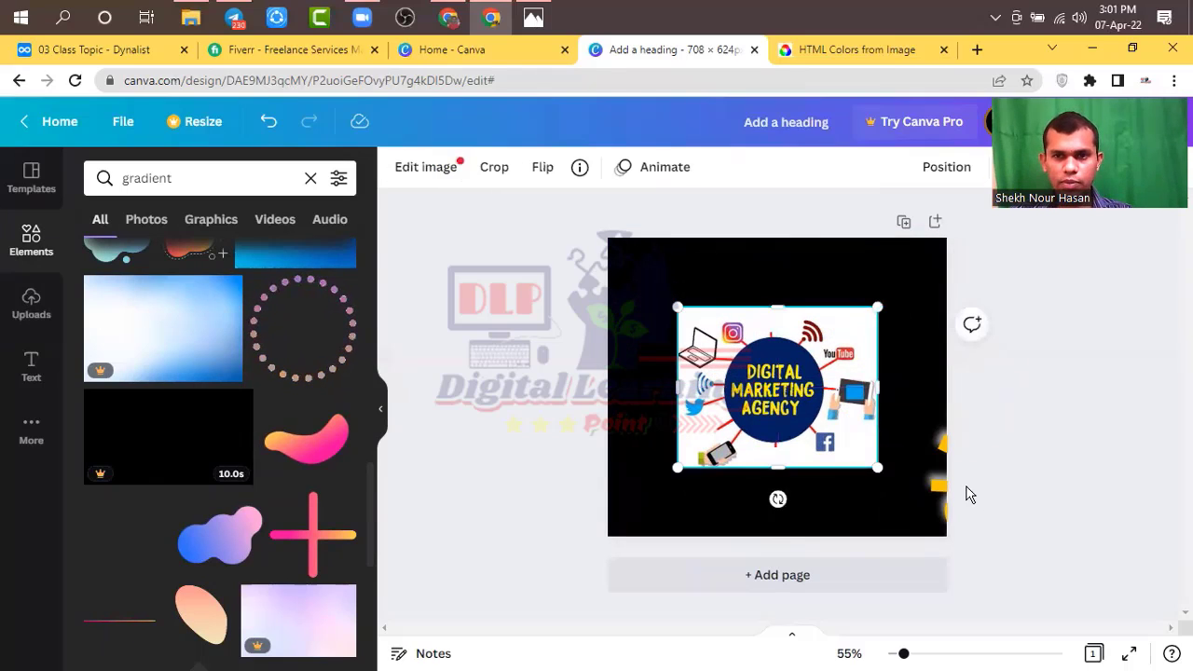
pyautogui.click(941, 492)
pyautogui.moveTo(944, 494); pyautogui.dragTo(646, 379)
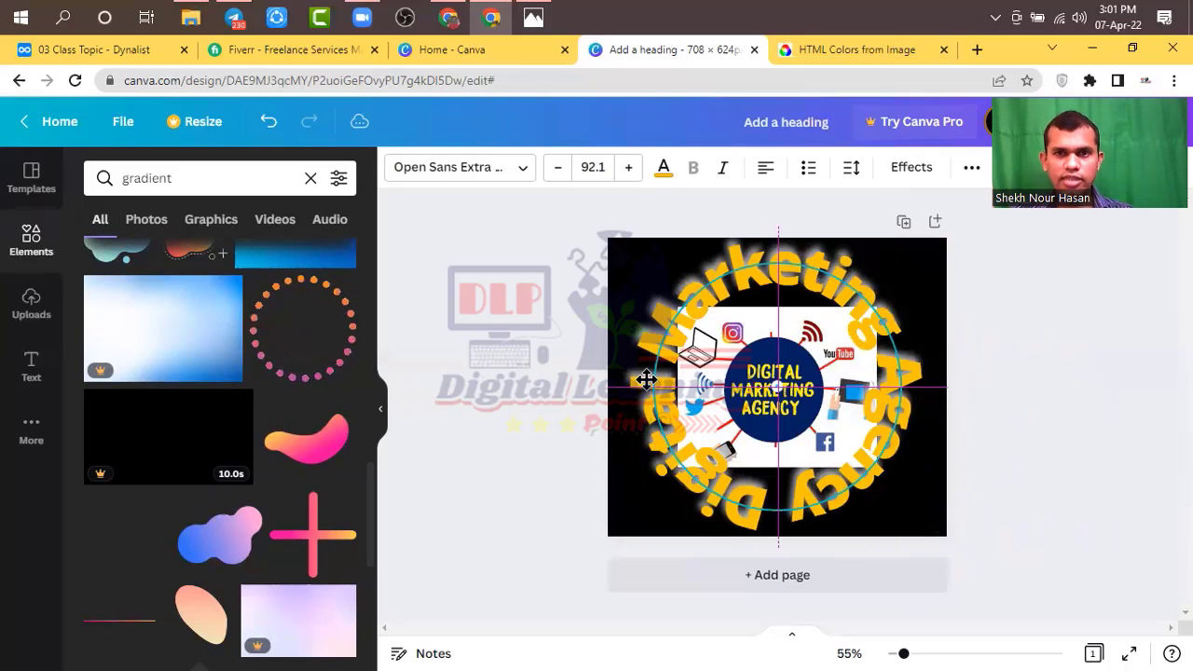
pyautogui.moveTo(646, 379); pyautogui.dragTo(645, 380)
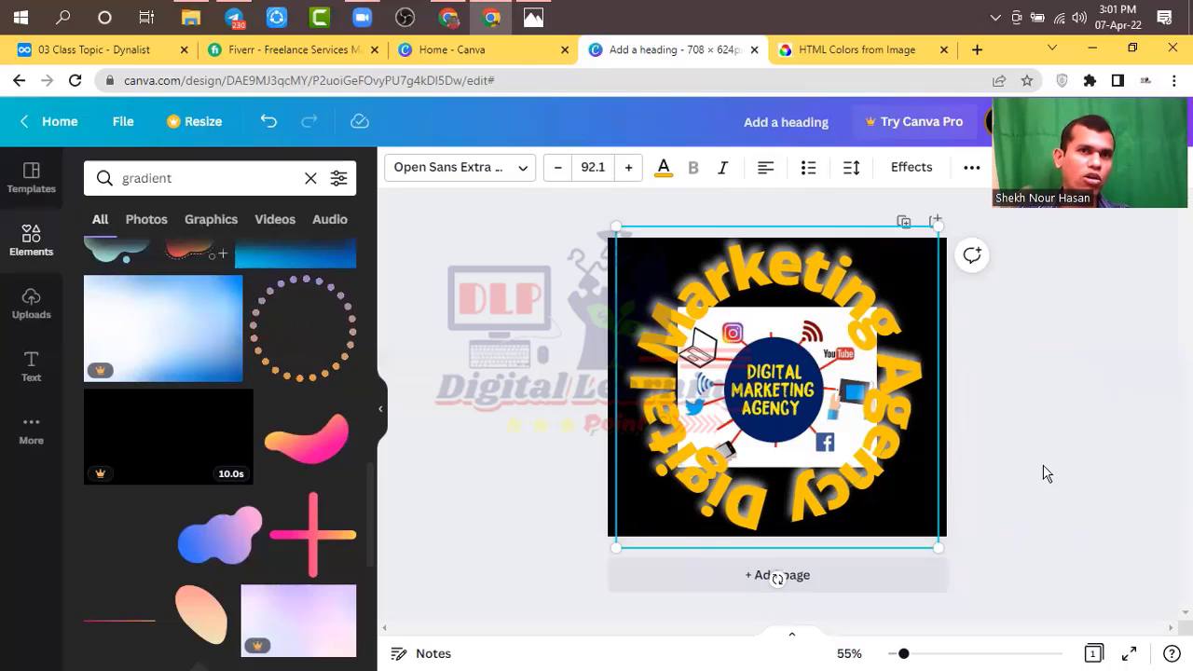
# Examine the picture and the circular heading's lettering and shadow, both up close and as a whole page.
pyautogui.scroll(3, 1035, 474)
pyautogui.scroll(2, 1033, 471)
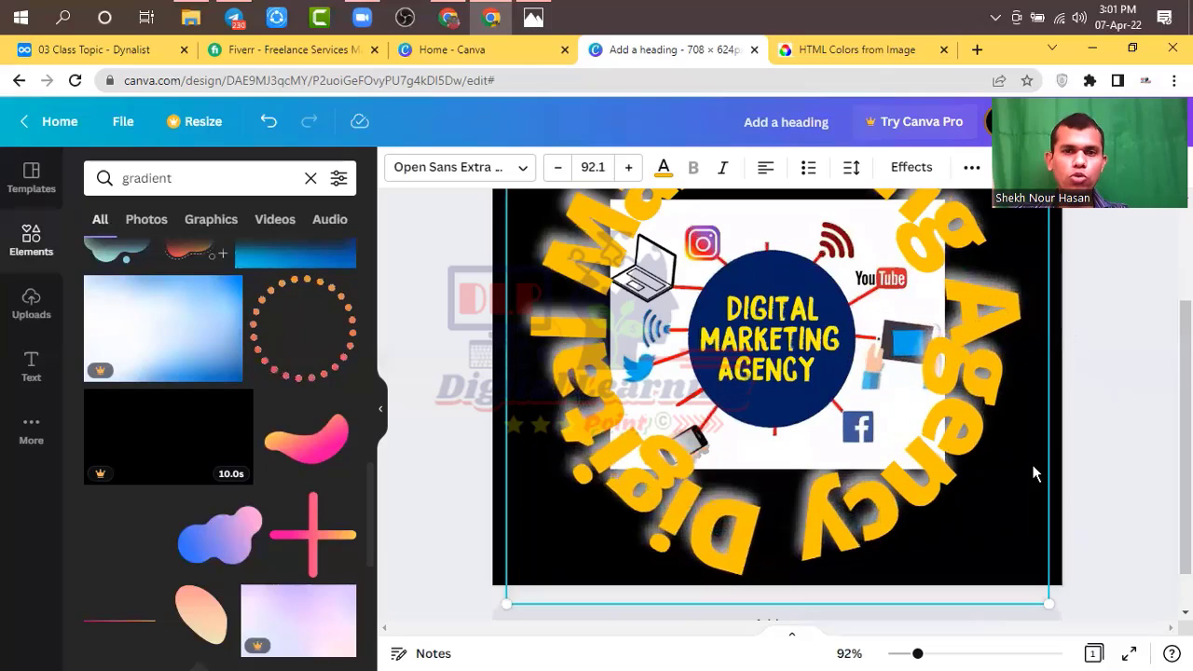
pyautogui.moveTo(923, 655); pyautogui.dragTo(945, 654)
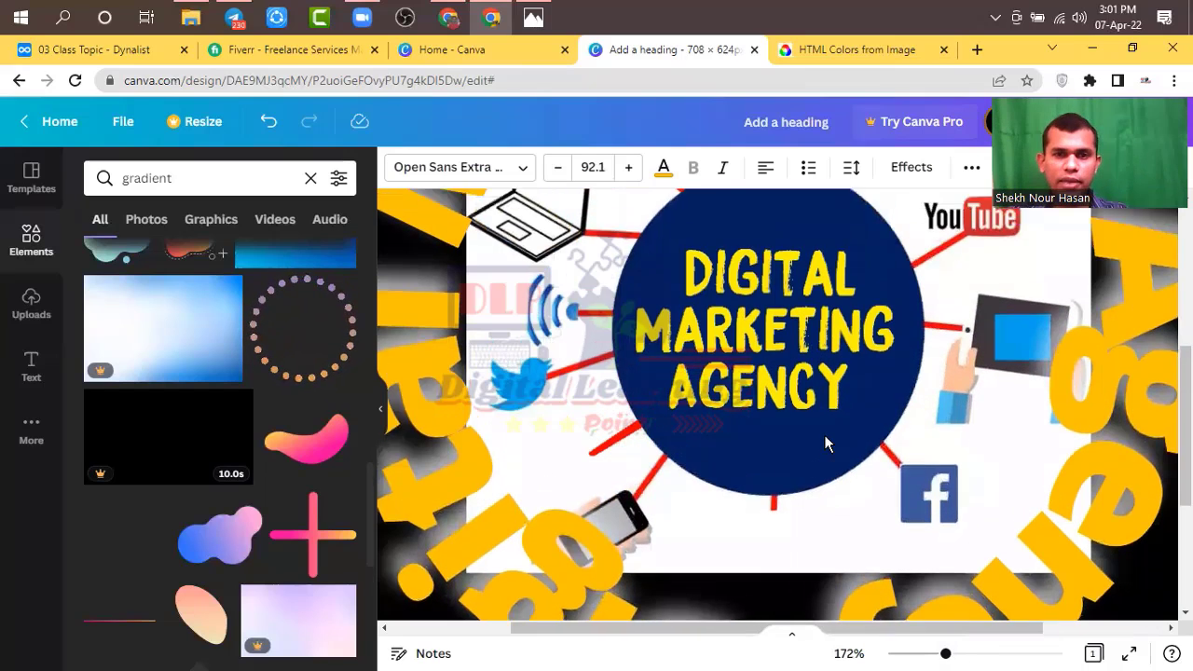
pyautogui.scroll(5, 824, 440)
pyautogui.scroll(-5, 553, 496)
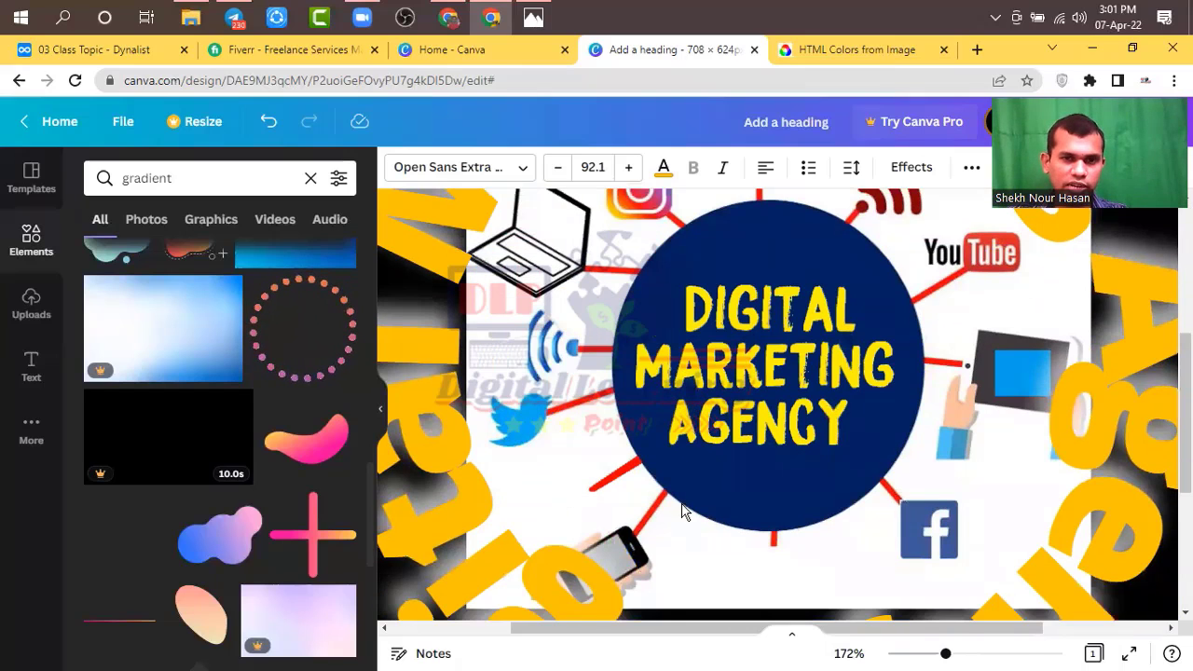
pyautogui.scroll(-2, 616, 505)
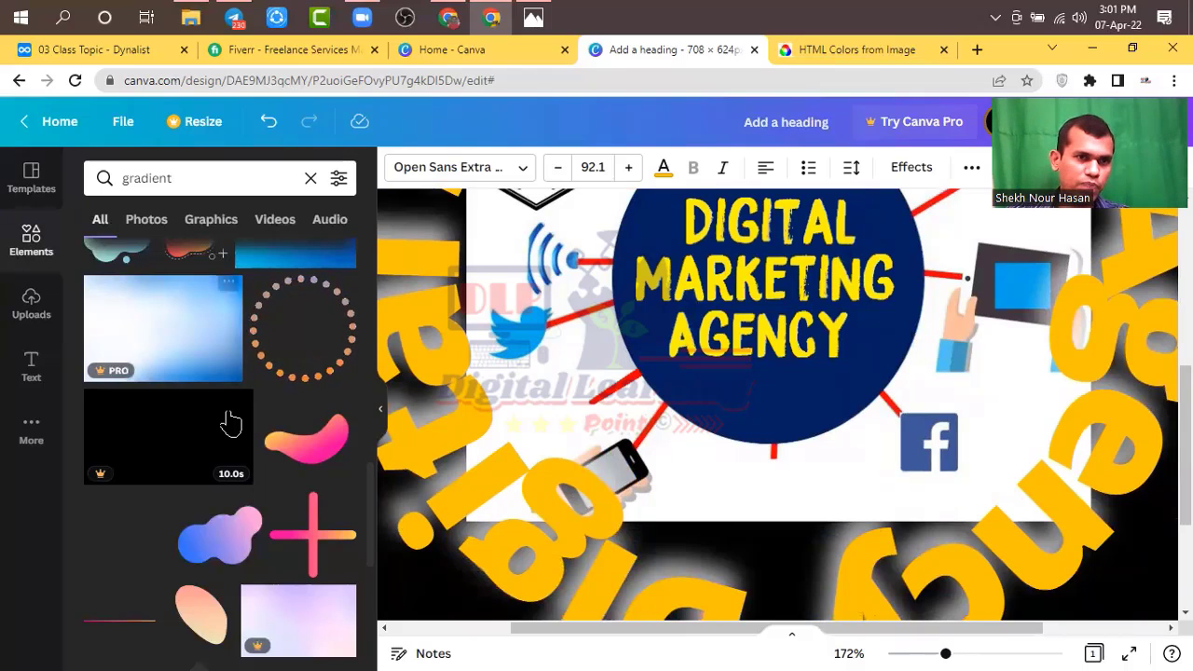
pyautogui.click(377, 416)
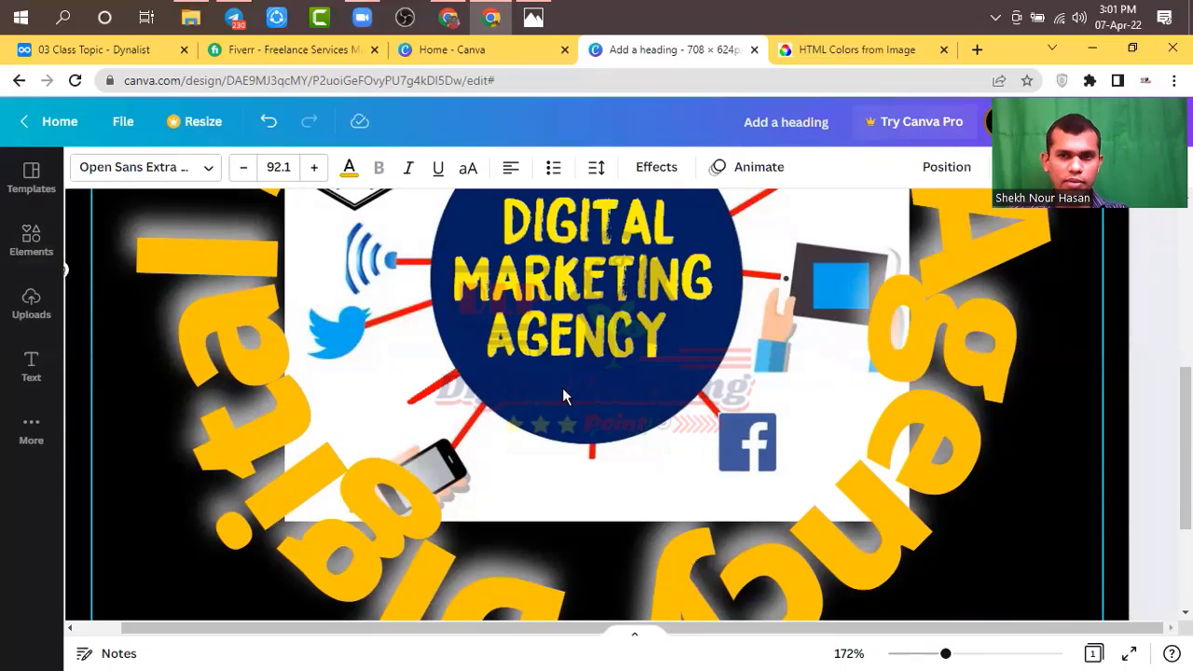
pyautogui.scroll(4, 562, 387)
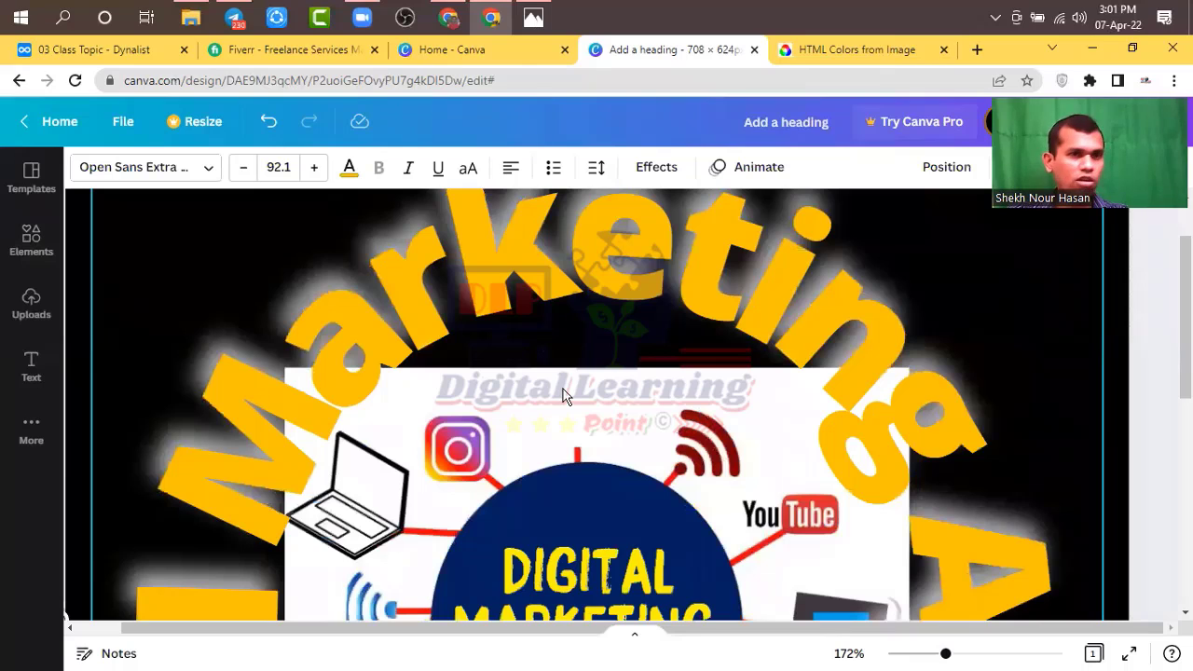
pyautogui.keyDown('ctrl'); pyautogui.scroll(-5, 562, 394); pyautogui.keyUp('ctrl')
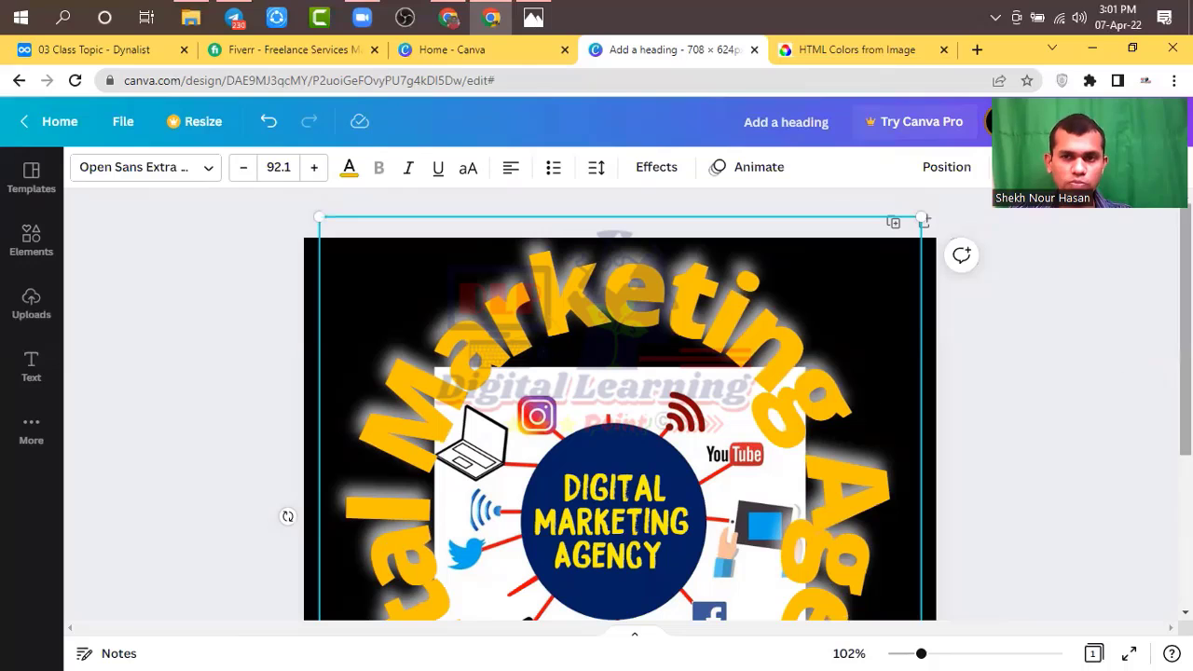
pyautogui.moveTo(1185, 326); pyautogui.dragTo(1186, 385)
pyautogui.scroll(-3, 466, 355)
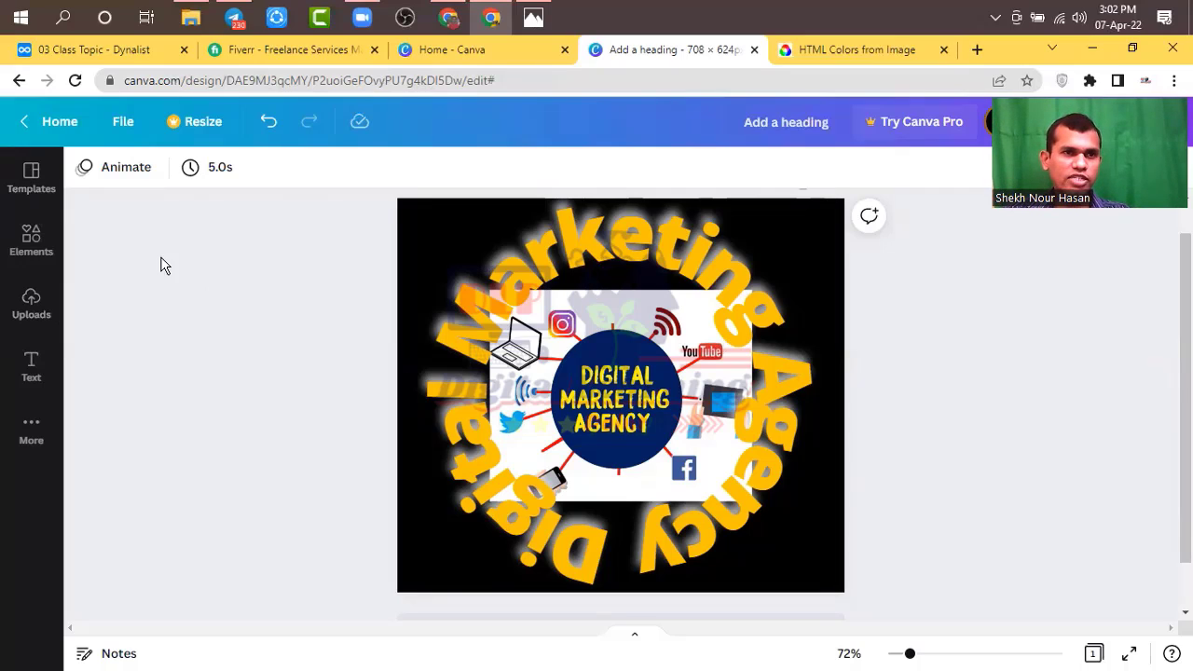
pyautogui.scroll(1, 352, 275)
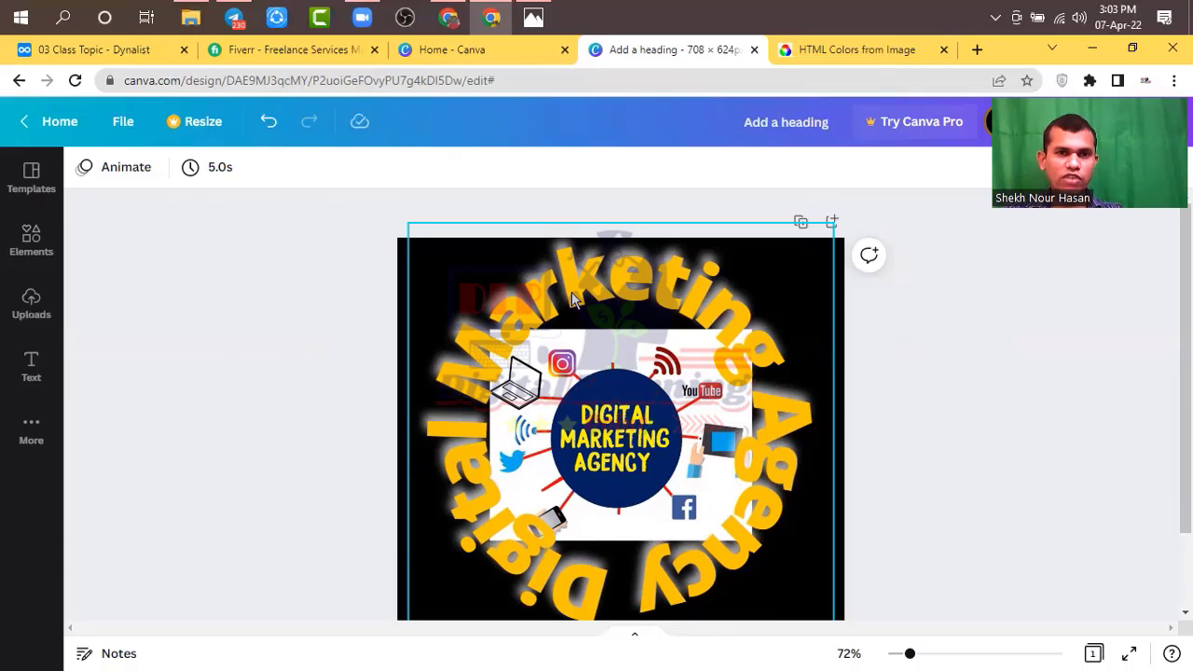
# Undo the picture and heading moves, the resizing, the curve and the shadow adjustments until the heading is straight, closely shadowed text.
pyautogui.hotkey('ctrl', 'z')
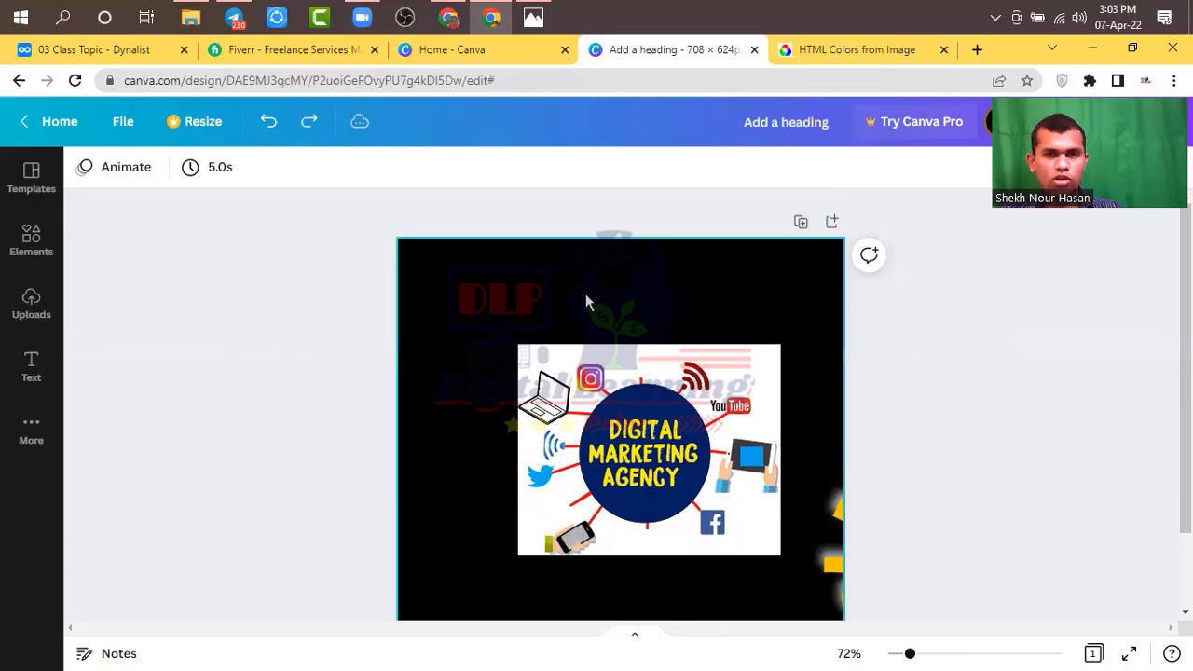
pyautogui.hotkey('ctrl', 'z')
pyautogui.hotkey('ctrl', 'z')
pyautogui.hotkey('ctrl', 'z')
pyautogui.hotkey('ctrl', 'z')
pyautogui.hotkey('ctrl', 'z')
pyautogui.hotkey('ctrl', 'z')
pyautogui.hotkey('ctrl', 'z')
pyautogui.hotkey('ctrl', 'z')
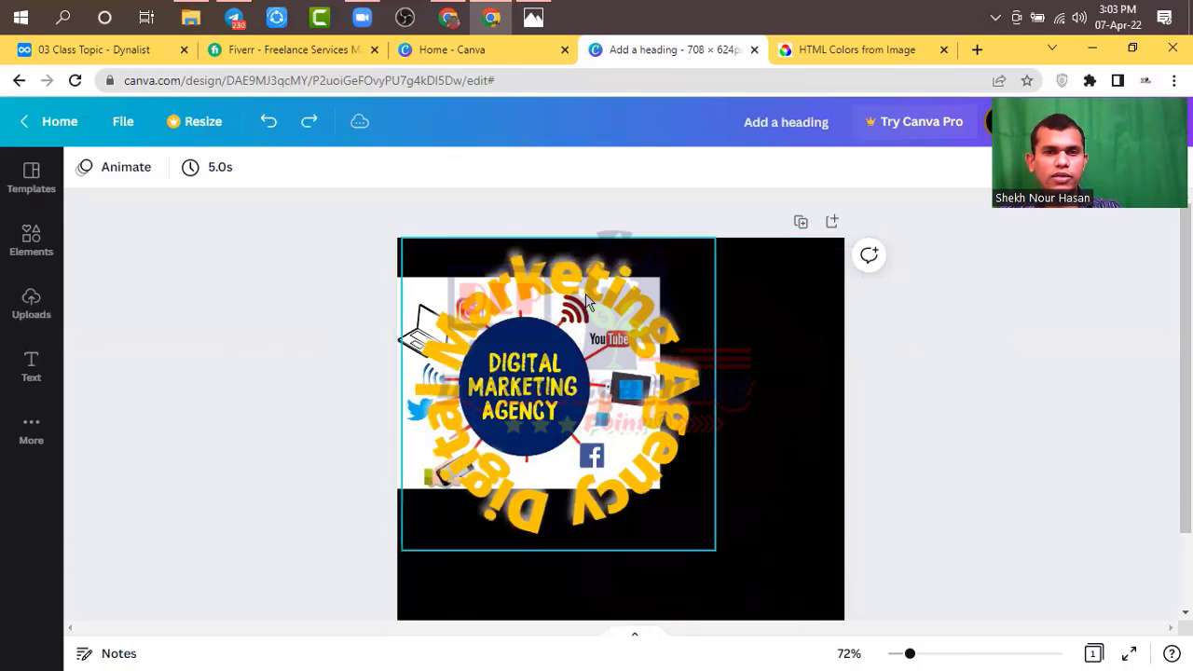
pyautogui.hotkey('ctrl', 'z')
pyautogui.hotkey('ctrl', 'z')
pyautogui.hotkey('ctrl', 'z')
pyautogui.hotkey('ctrl', 'z')
pyautogui.hotkey('ctrl', 'z')
pyautogui.hotkey('ctrl', 'z')
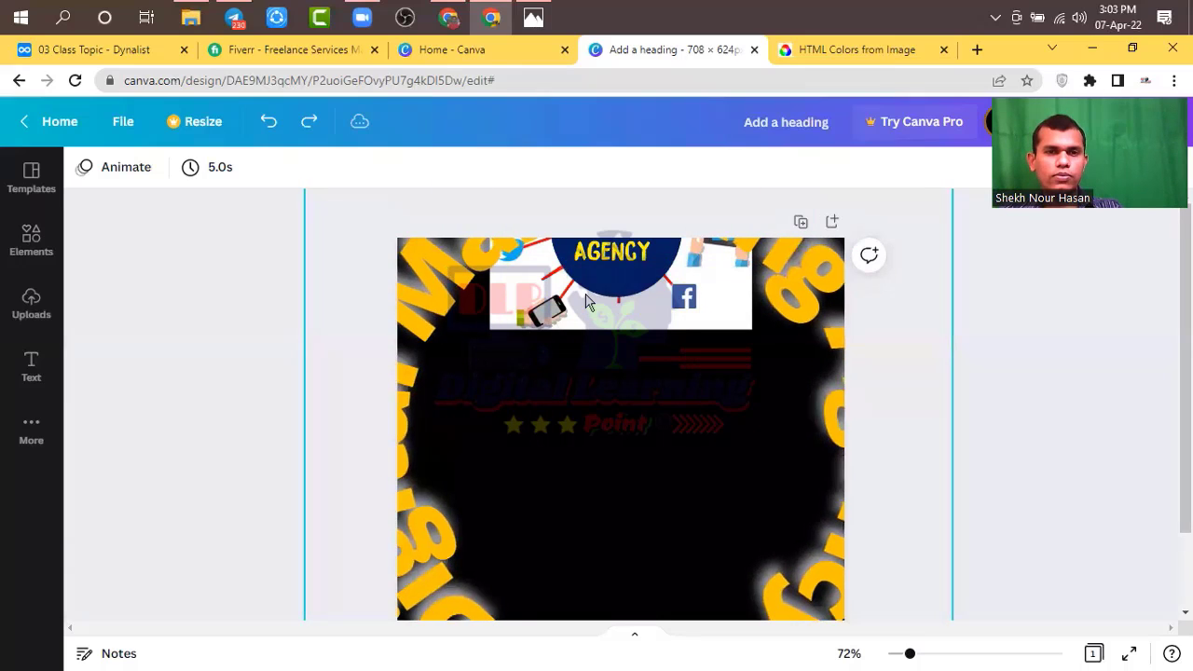
pyautogui.hotkey('ctrl', 'z')
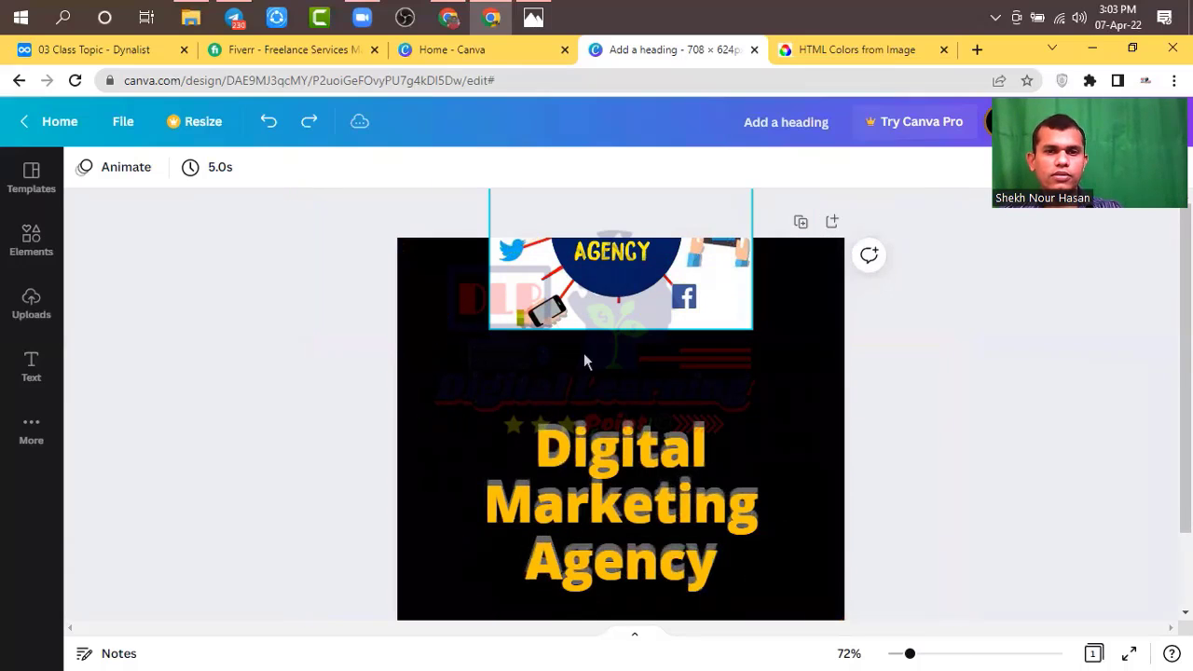
pyautogui.hotkey('ctrl', 'z')
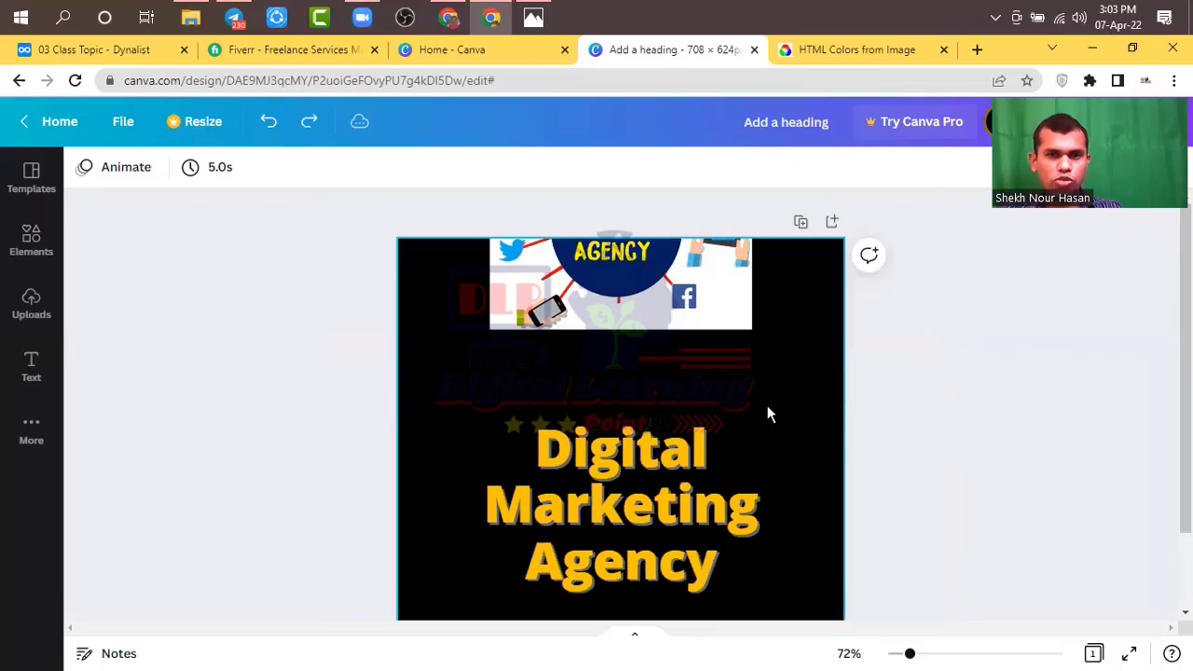
pyautogui.click(767, 413)
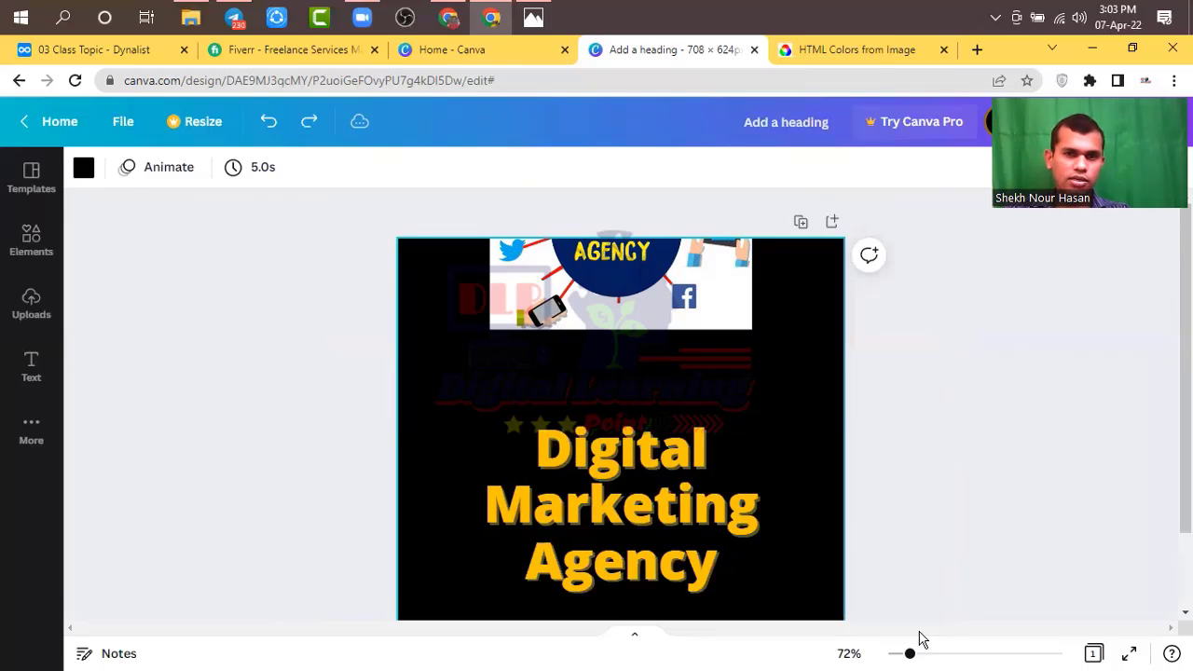
# Preview the basic, simple writing and bold writing text animations on the Digital Marketing Agency heading.
pyautogui.click(650, 541)
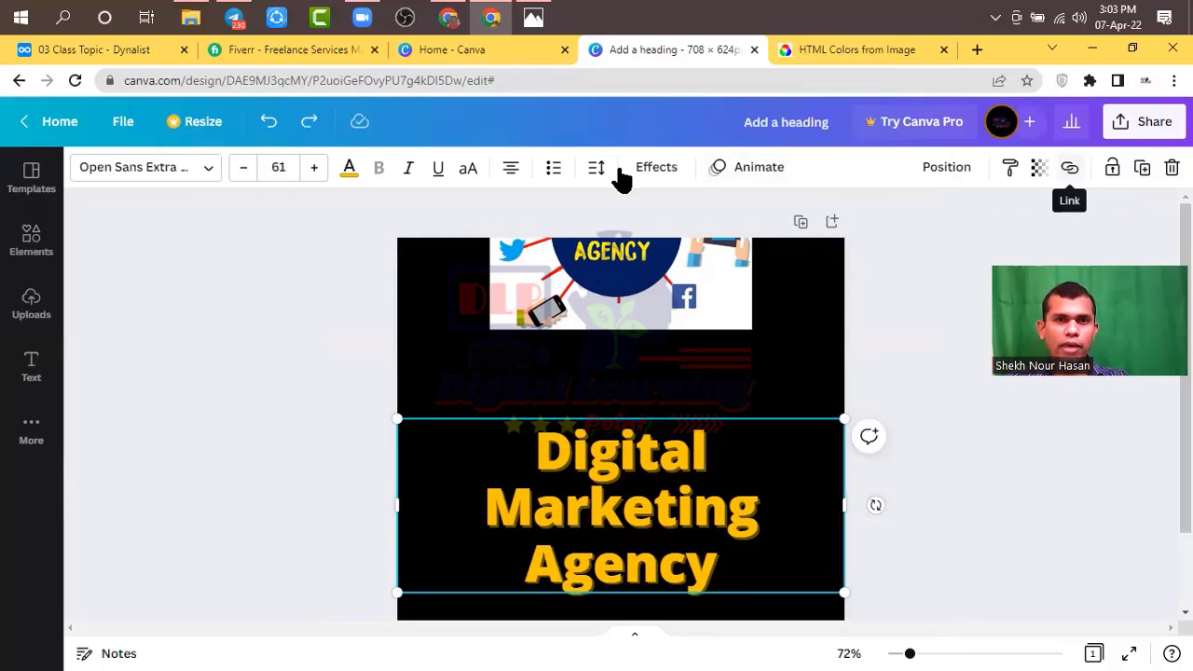
pyautogui.click(759, 173)
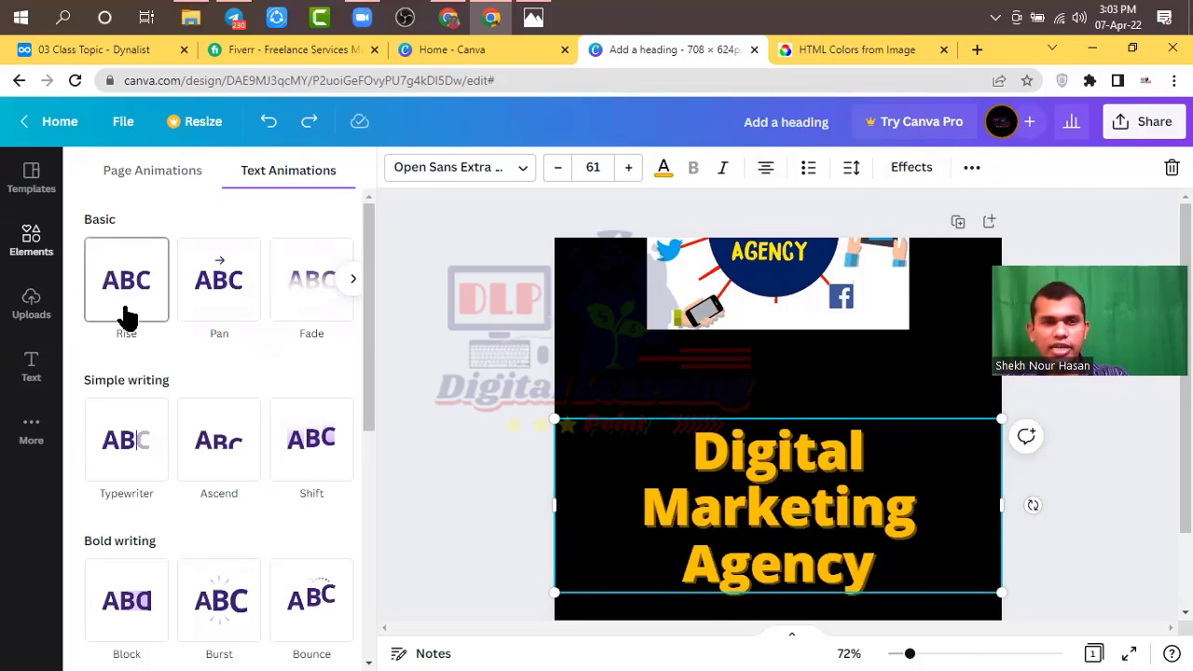
pyautogui.click(222, 314)
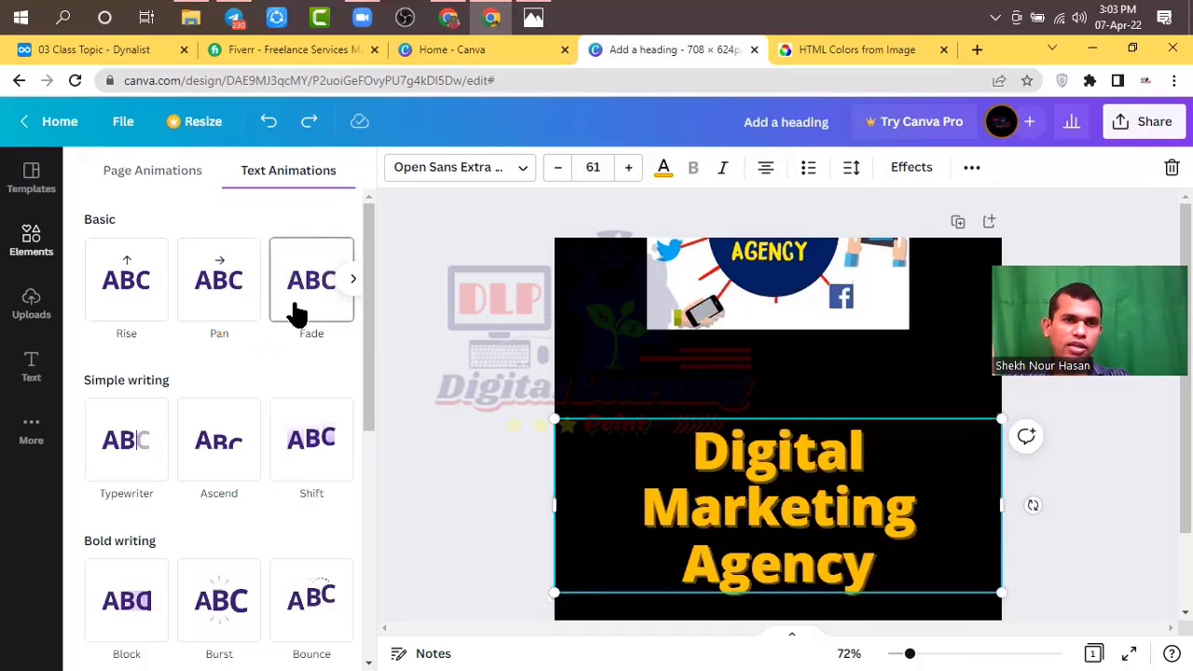
pyautogui.click(351, 280)
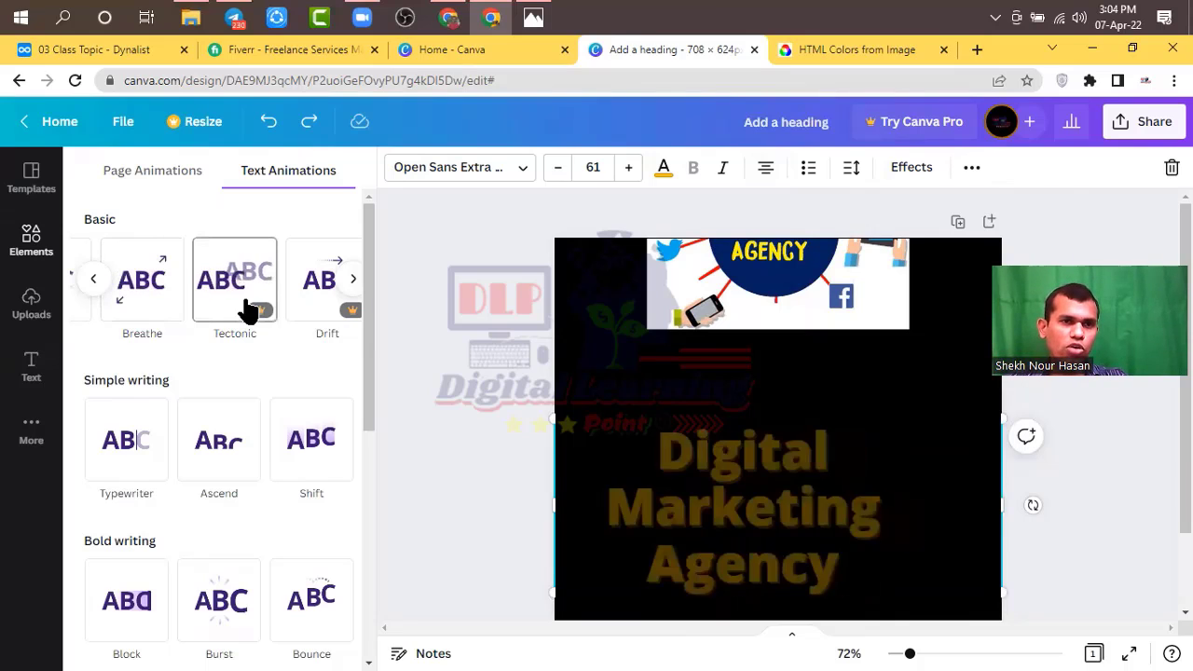
pyautogui.click(351, 283)
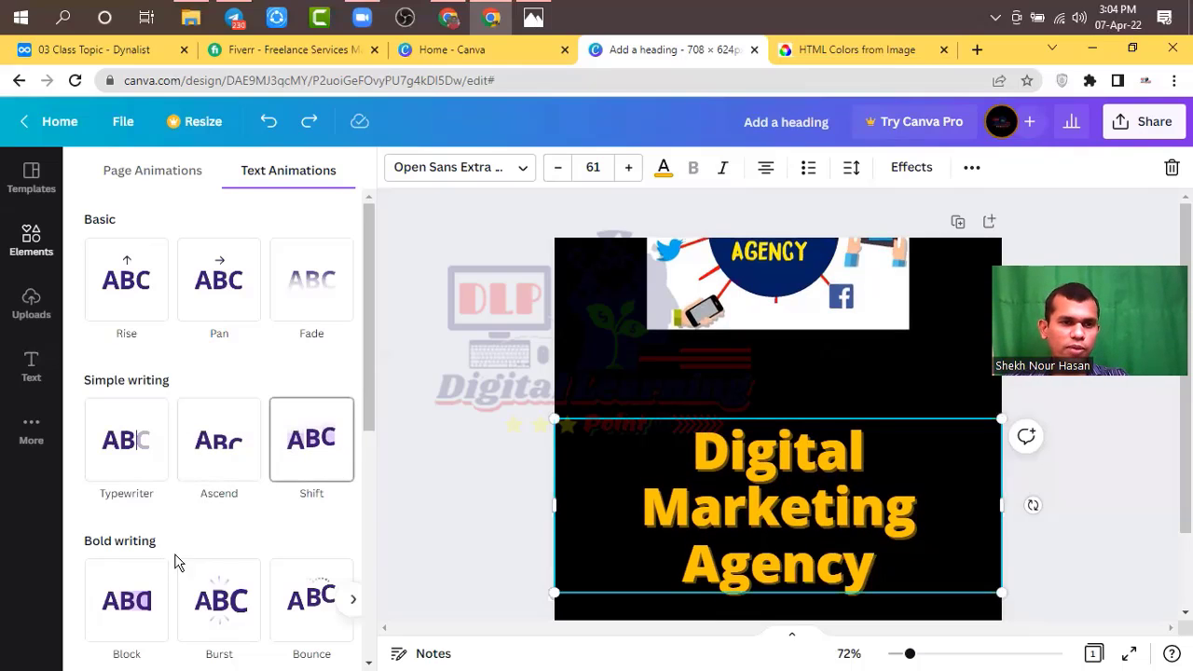
pyautogui.scroll(-1, 145, 560)
pyautogui.click(136, 552)
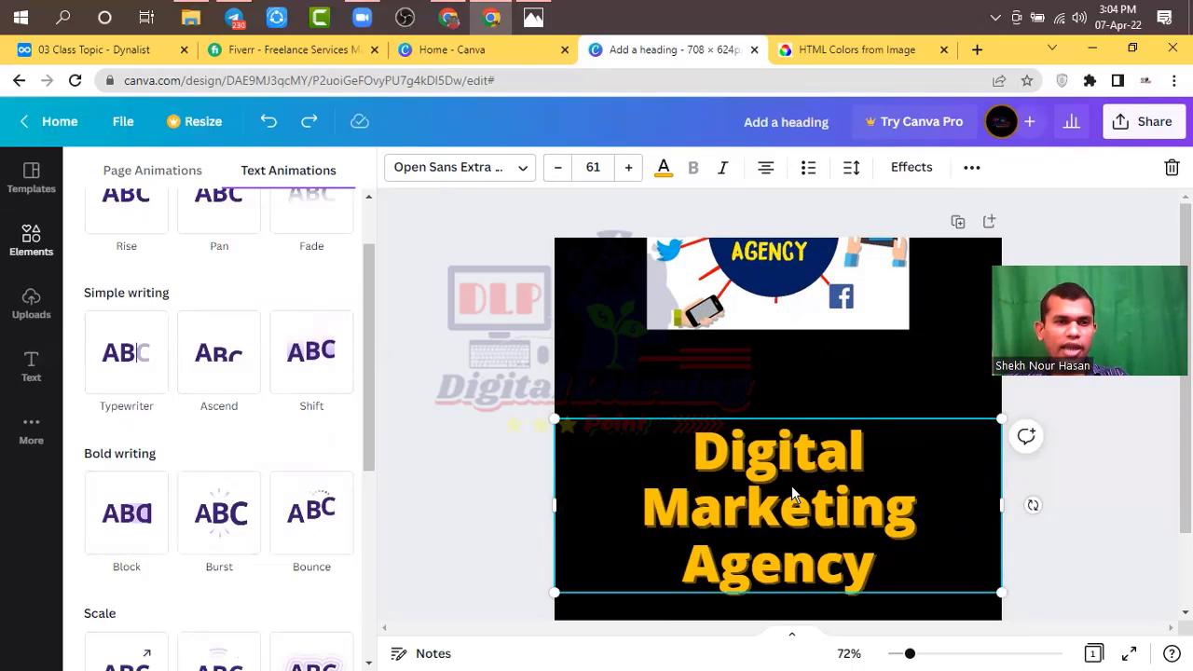
pyautogui.click(131, 537)
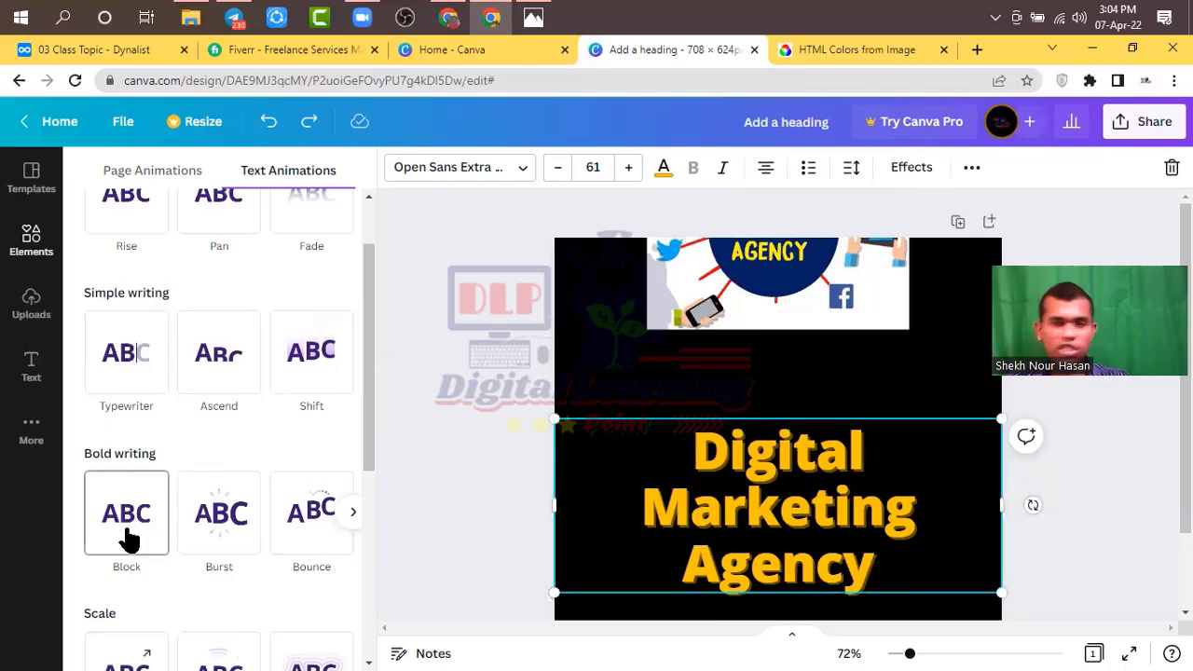
# Set the font size of the Digital Marketing Agency heading to 15.
pyautogui.doubleClick(882, 562)
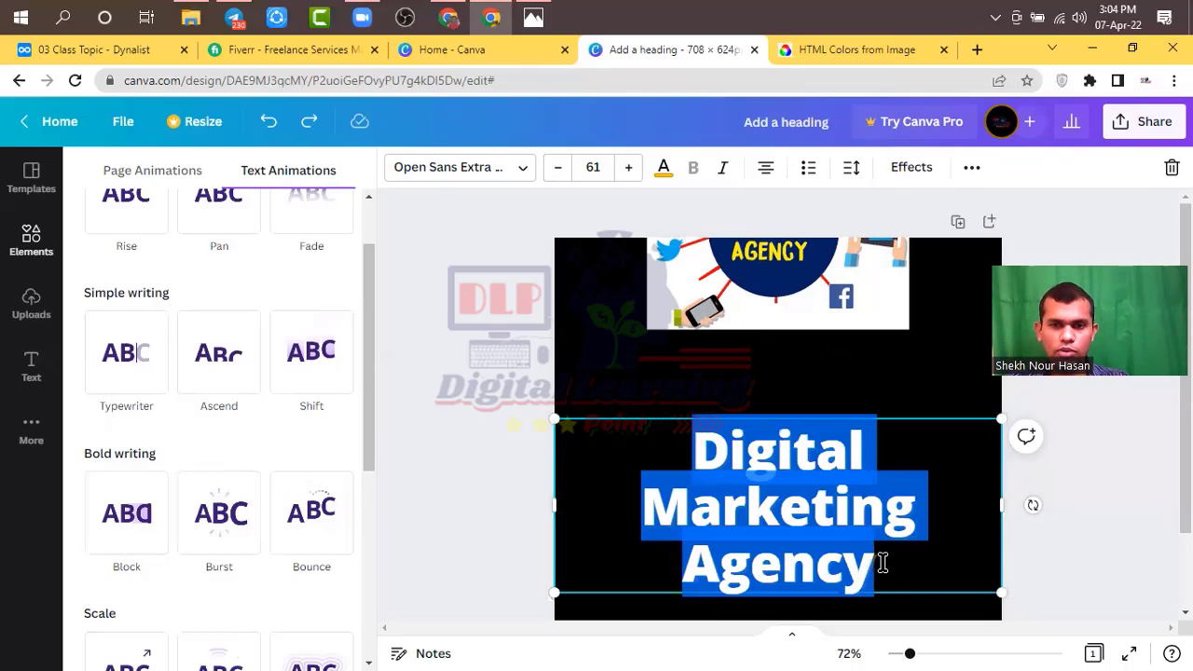
pyautogui.click(583, 167)
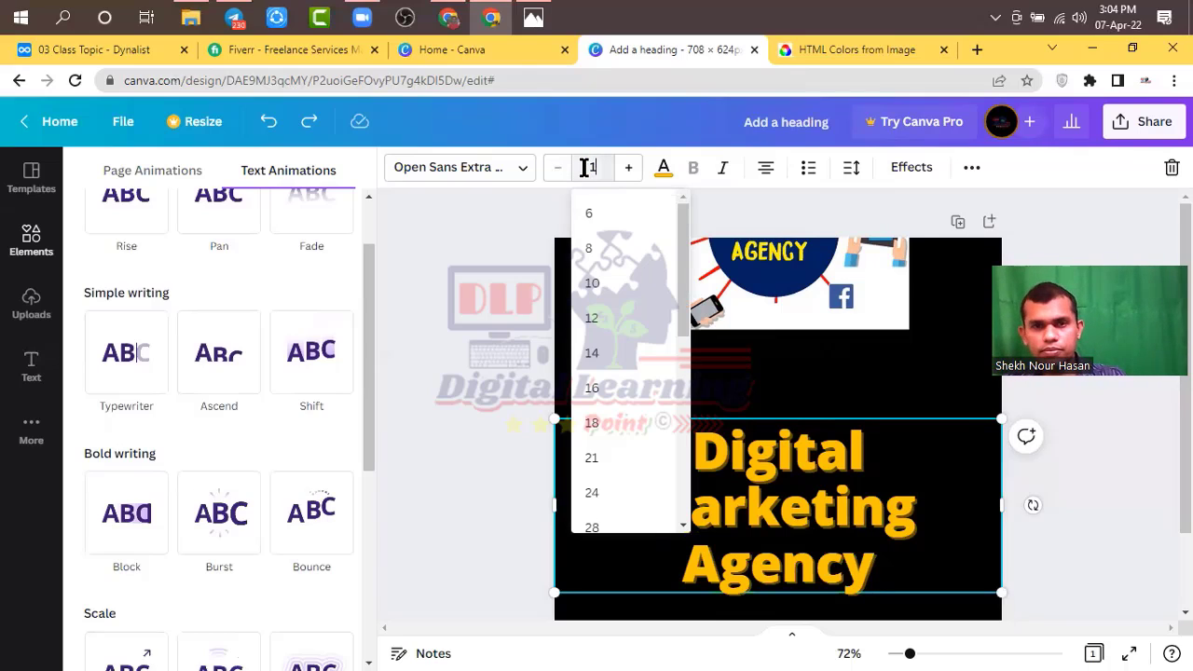
pyautogui.write('15')
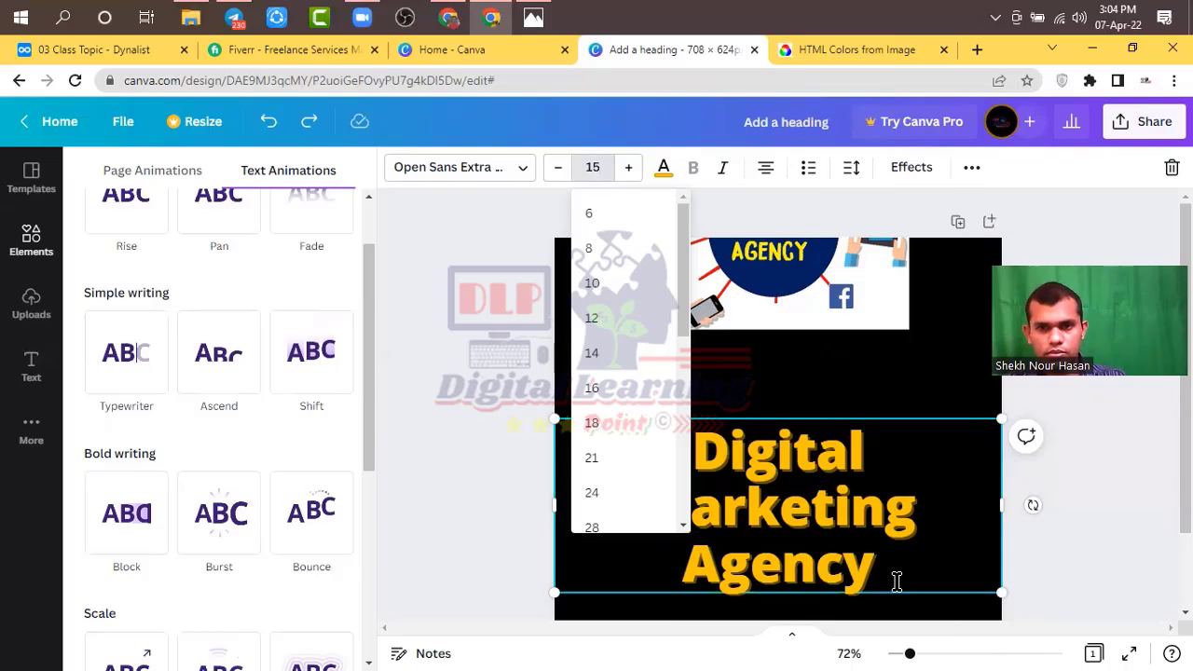
pyautogui.press('Return')
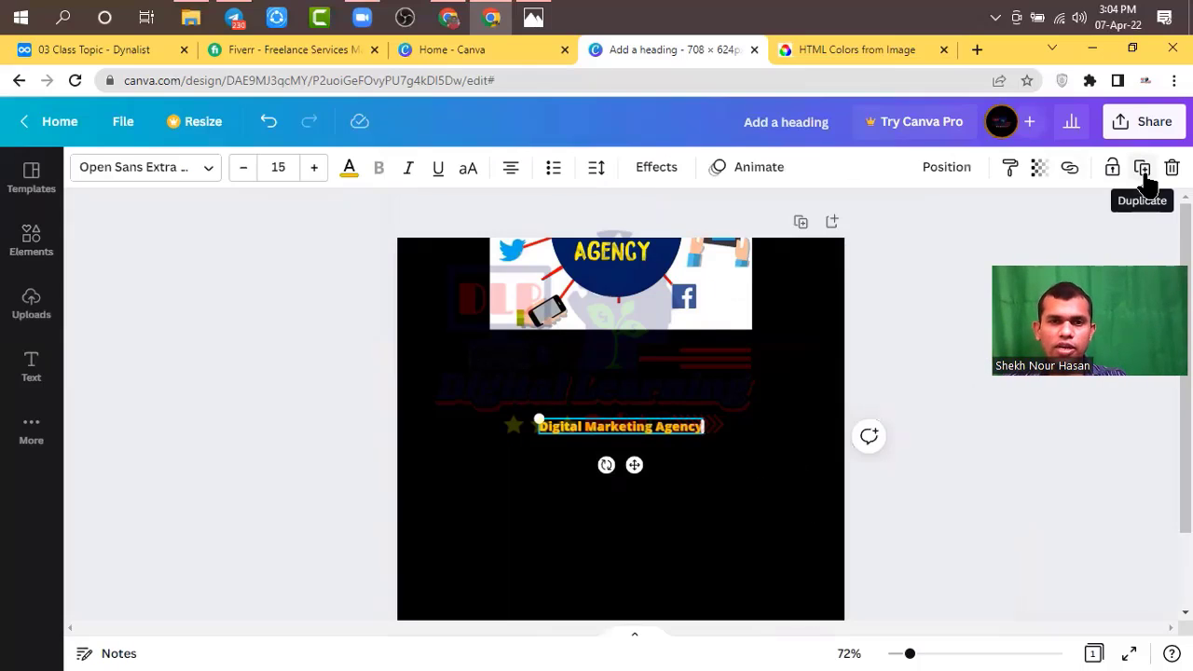
pyautogui.click(634, 318)
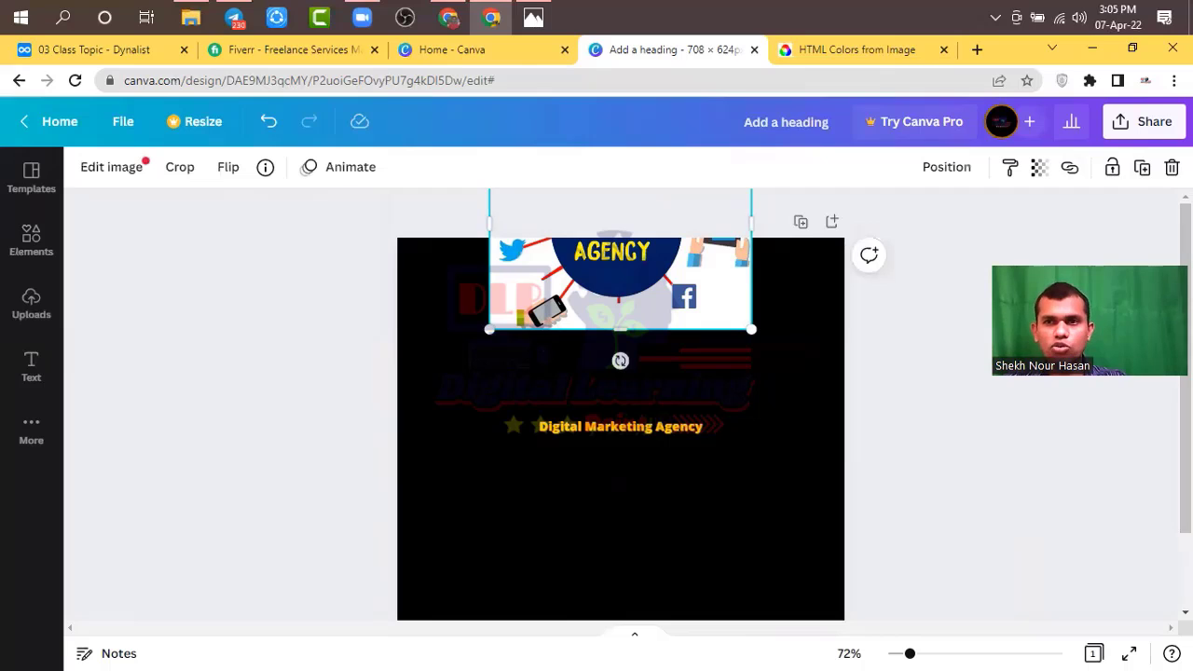
pyautogui.click(1142, 168)
pyautogui.moveTo(680, 330); pyautogui.dragTo(671, 611)
pyautogui.press('Delete')
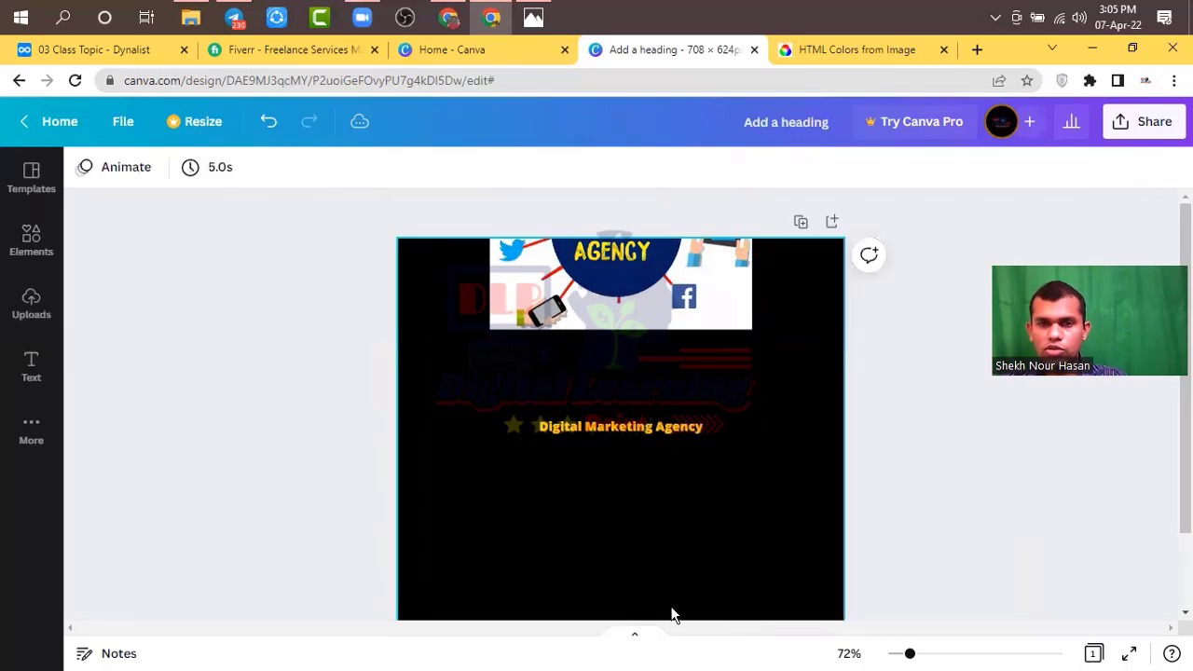
# Duplicate the small Digital Marketing Agency text line three times and space the last two copies out in a column beneath it.
pyautogui.click(601, 425)
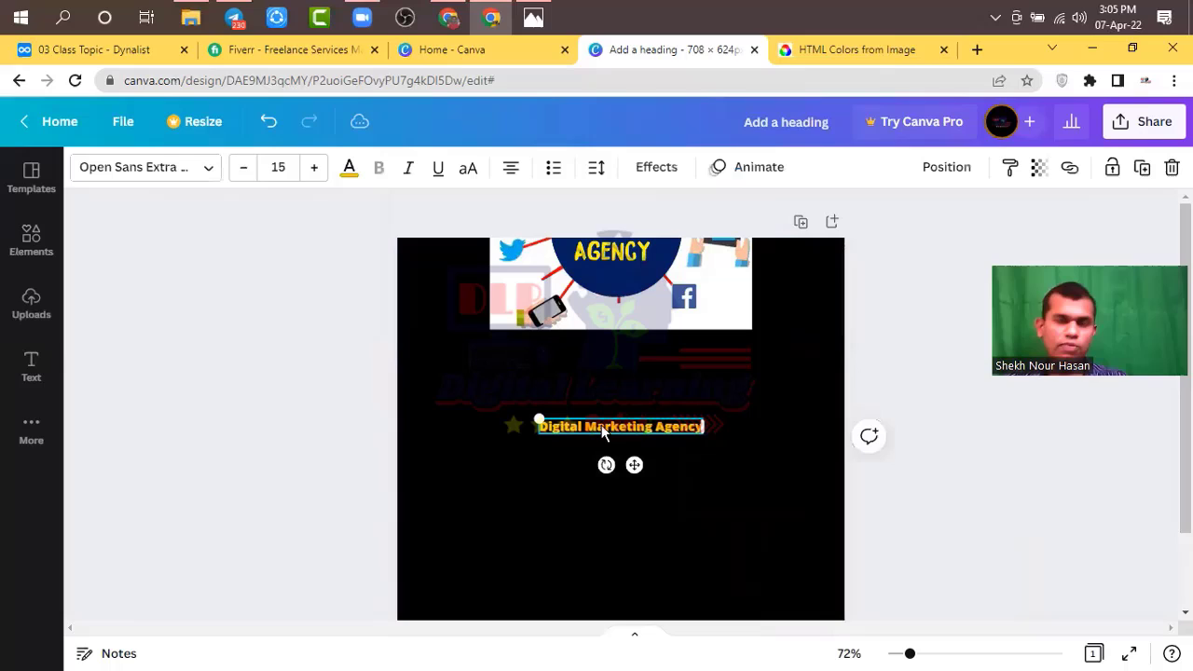
pyautogui.click(1142, 168)
pyautogui.click(1141, 167)
pyautogui.click(1142, 168)
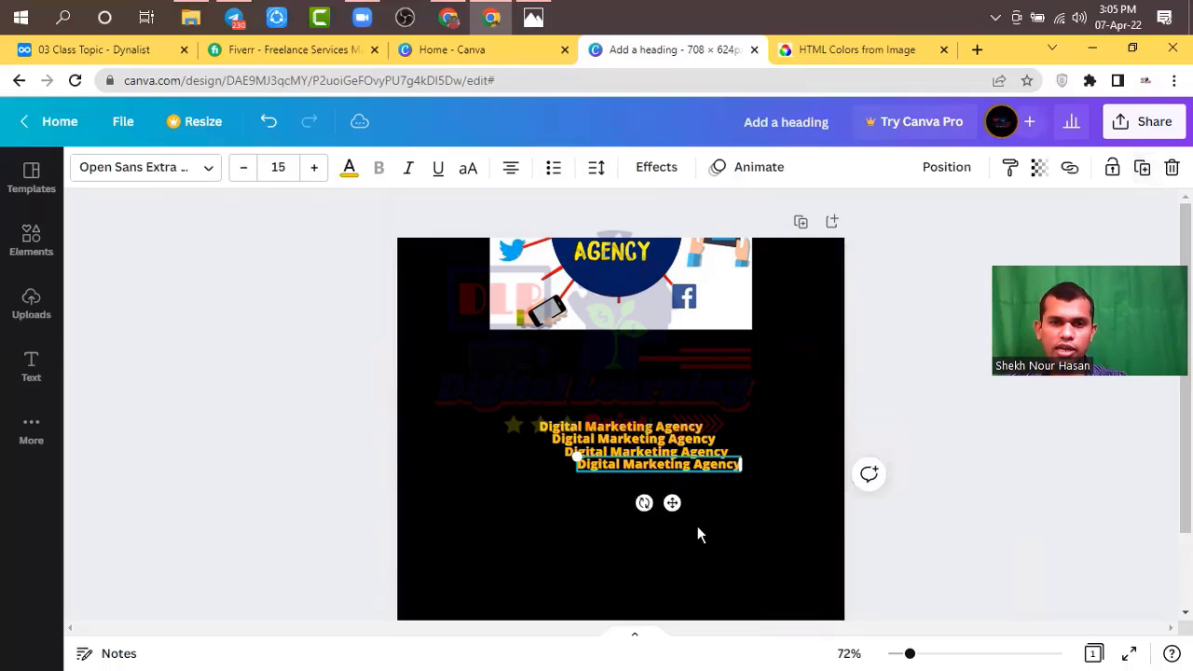
pyautogui.moveTo(673, 503); pyautogui.dragTo(643, 557)
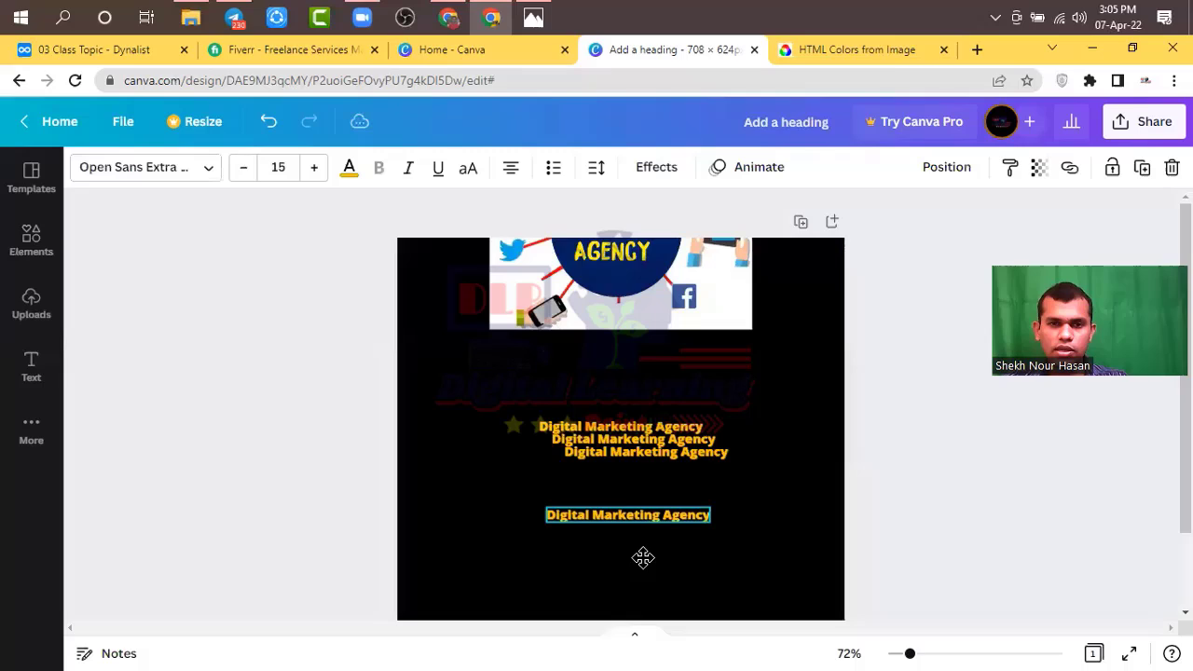
pyautogui.click(642, 457)
pyautogui.moveTo(658, 491); pyautogui.dragTo(644, 519)
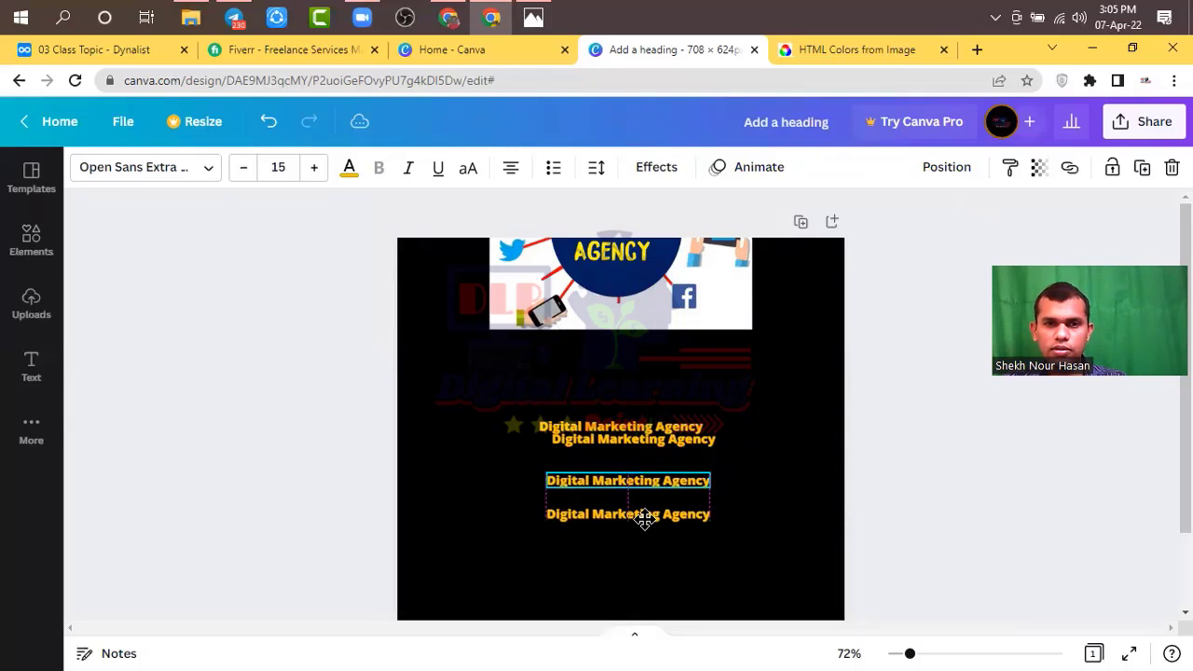
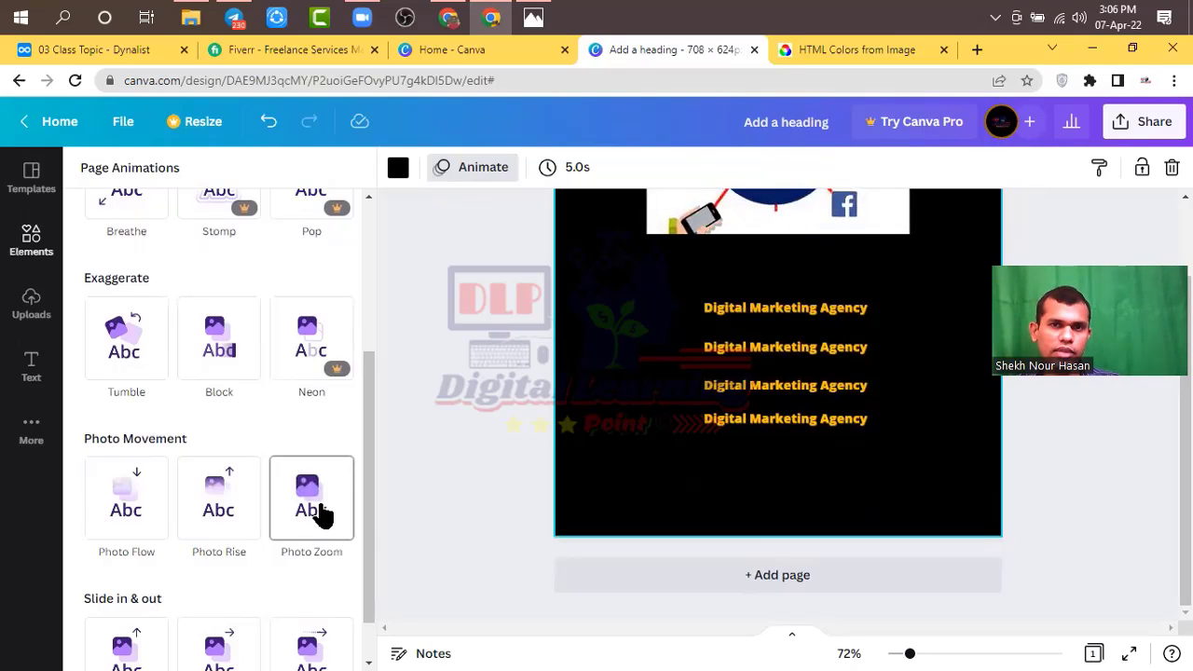
# Move the four text lines together to the foot of the page and lower the picture to sit directly above them.
pyautogui.scroll(2, 317, 513)
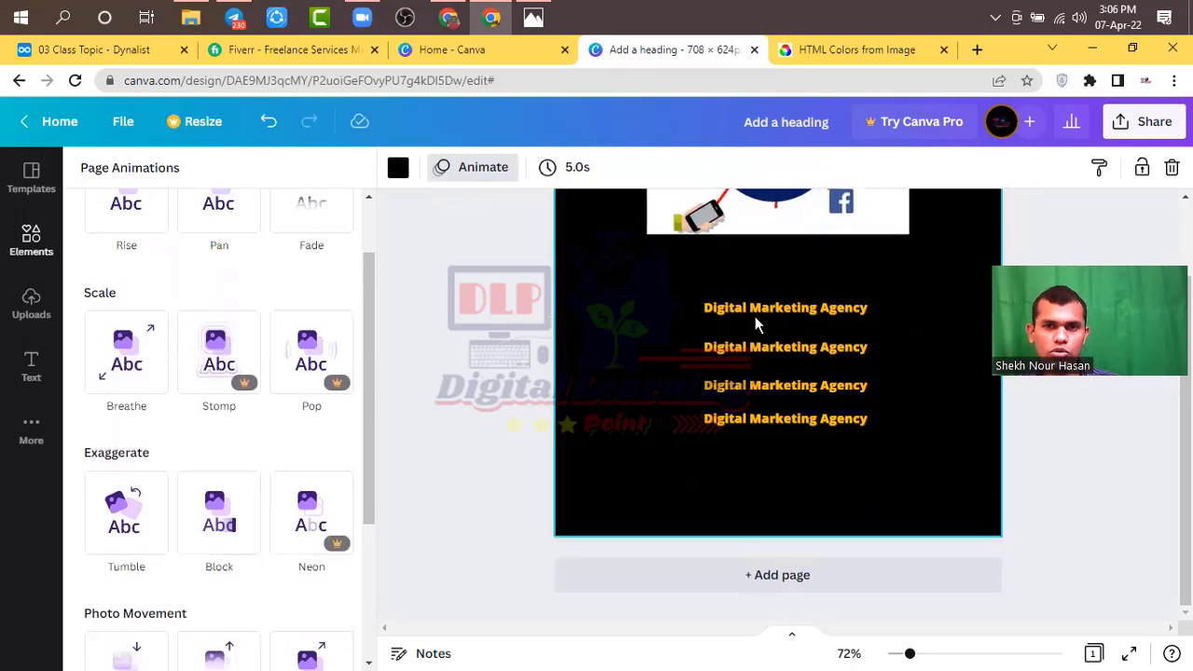
pyautogui.moveTo(878, 447); pyautogui.dragTo(736, 412)
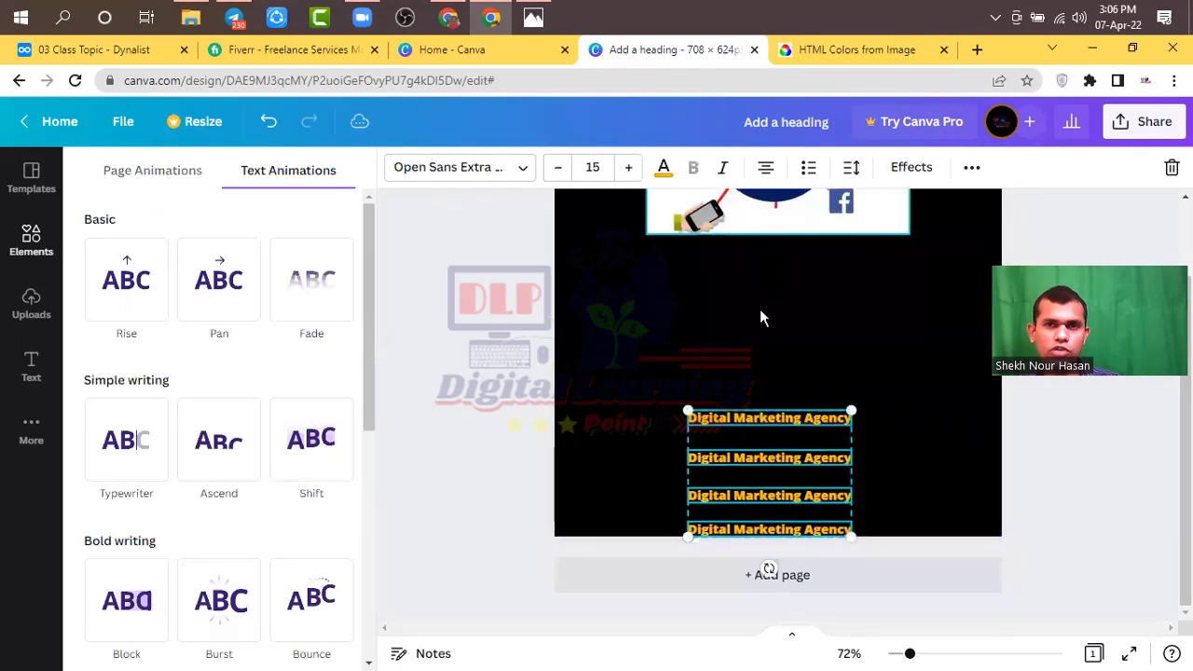
pyautogui.moveTo(765, 227); pyautogui.dragTo(764, 397)
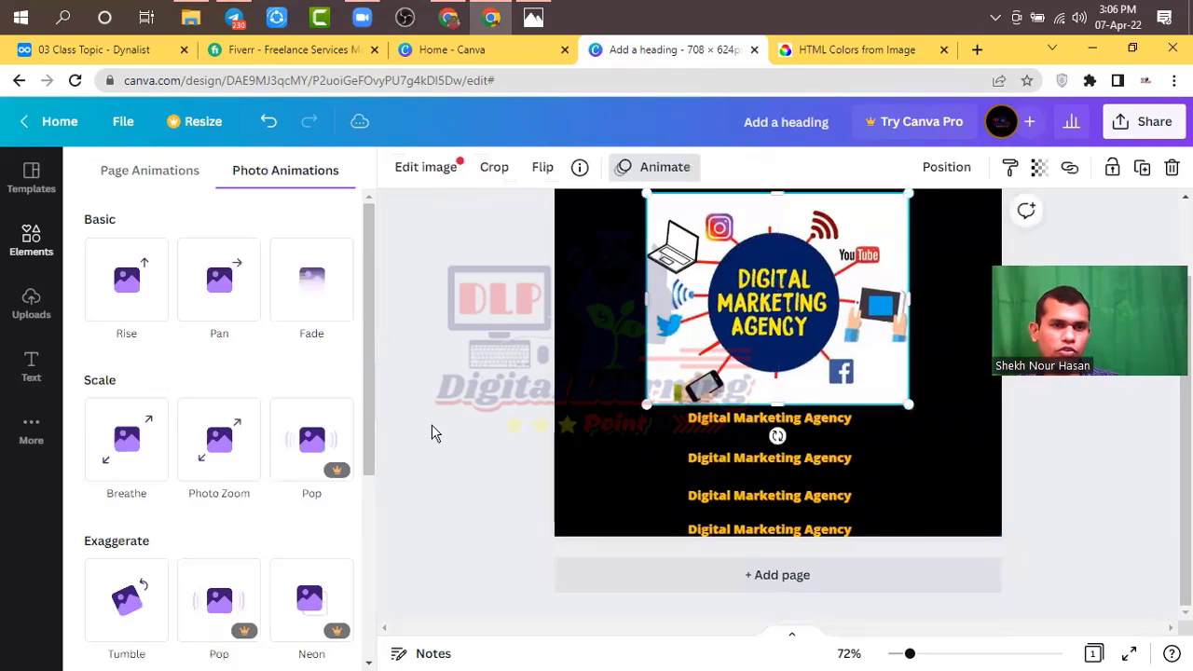
# Try the Photo Flow animation on the picture, then replace it with Photo Rise.
pyautogui.scroll(-4, 207, 524)
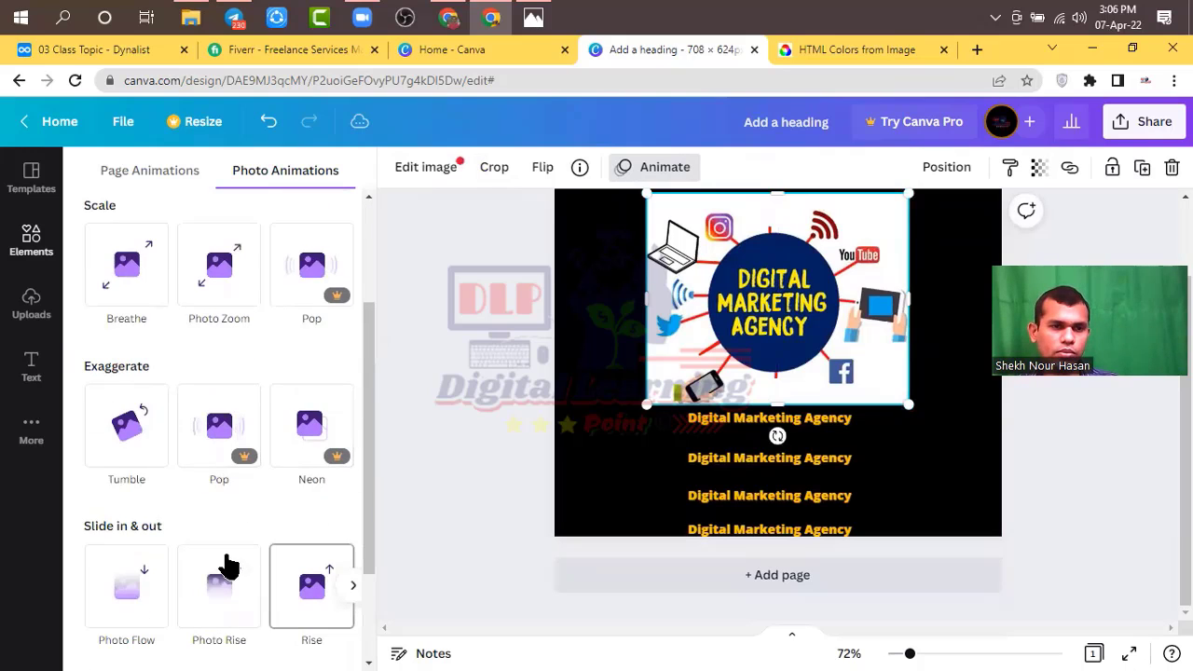
pyautogui.scroll(-1, 227, 563)
pyautogui.click(145, 505)
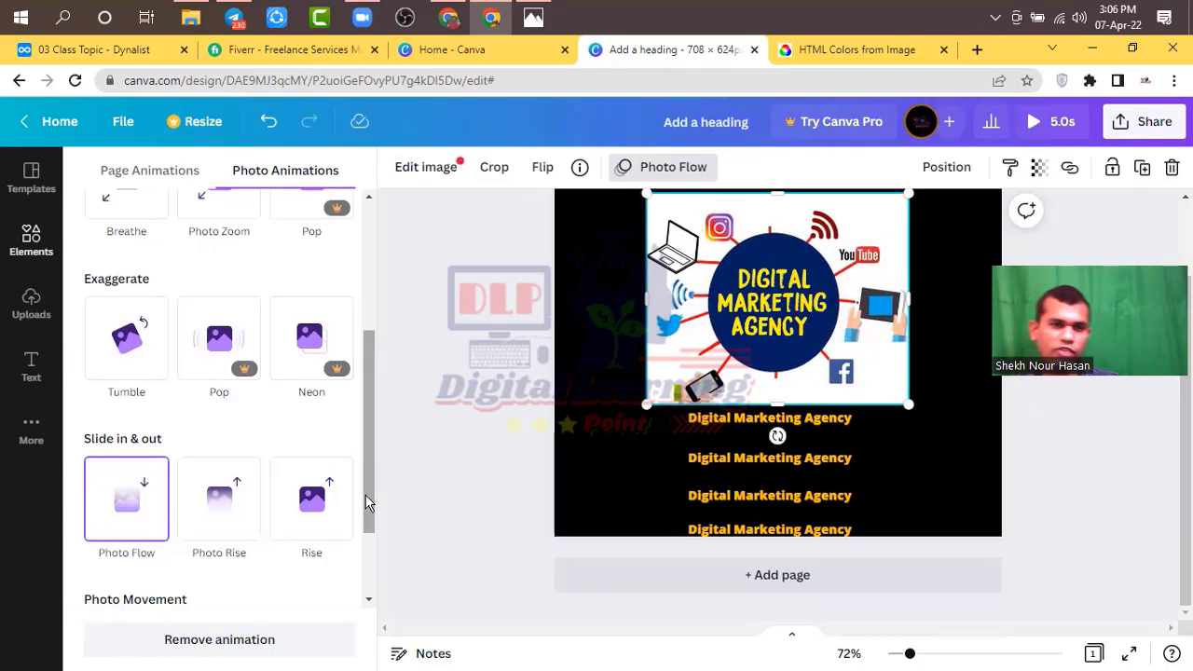
pyautogui.click(203, 508)
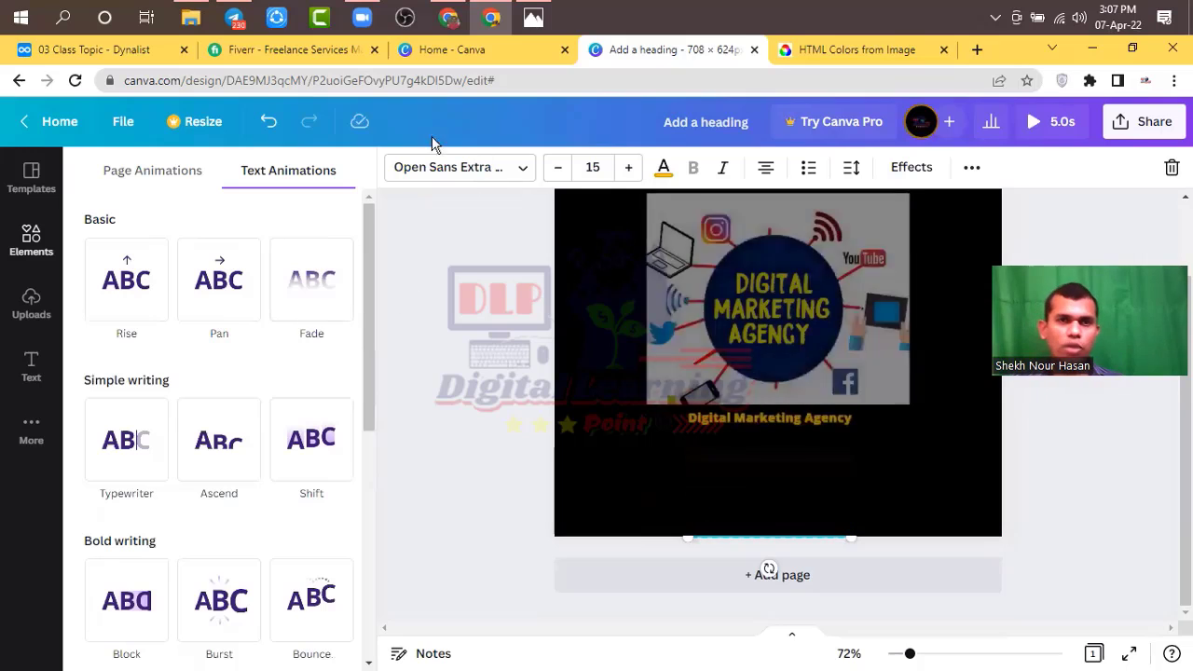
# Preview the writing, scale and exaggerate text animations on the four selected text lines.
pyautogui.moveTo(220, 33)
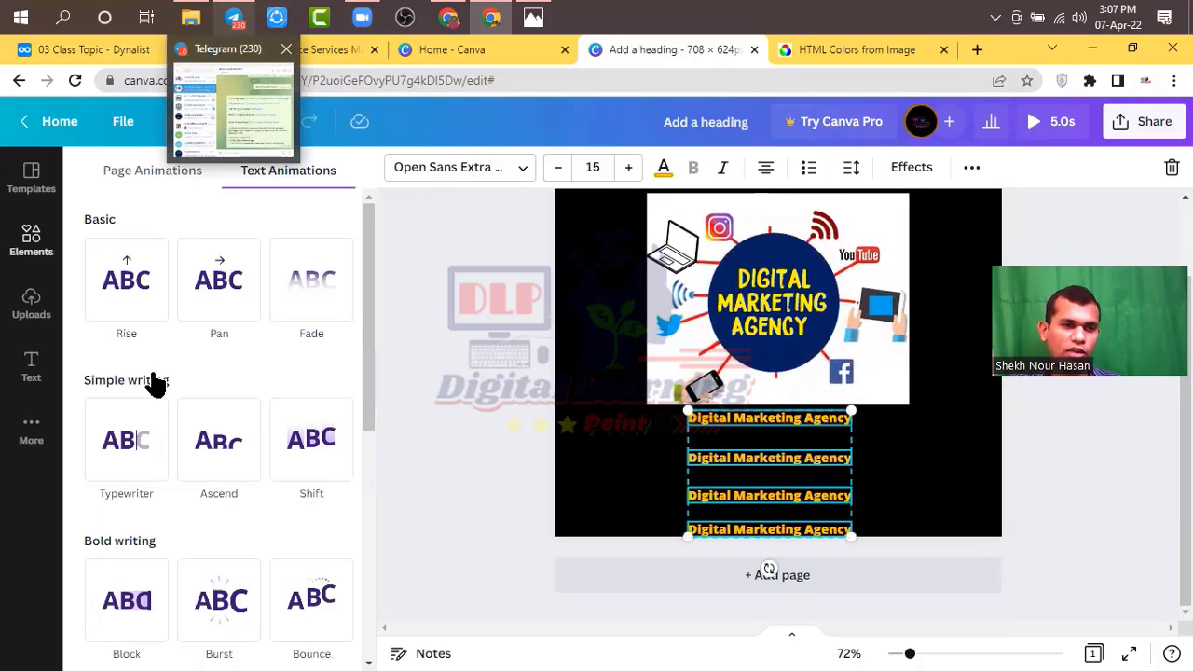
pyautogui.scroll(-5, 152, 442)
pyautogui.scroll(-1, 149, 443)
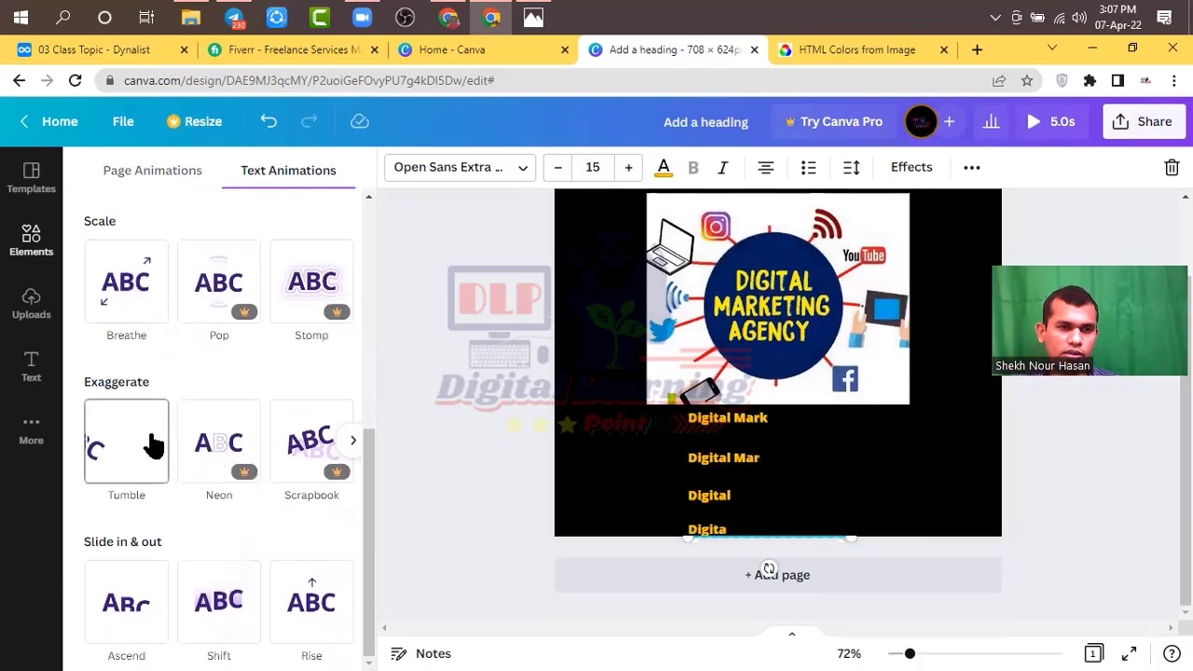
# Switch to the 03 Class Topic notes in Dynalist and expand the online customization site and Animation Maker lists.
pyautogui.click(493, 22)
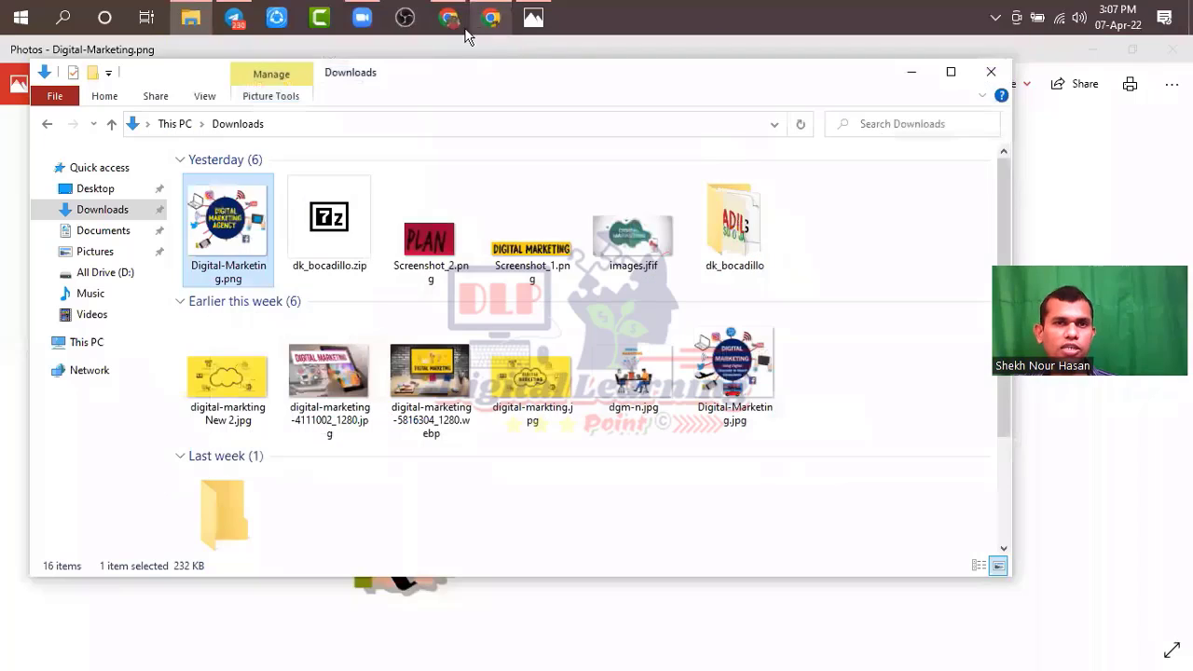
pyautogui.click(492, 18)
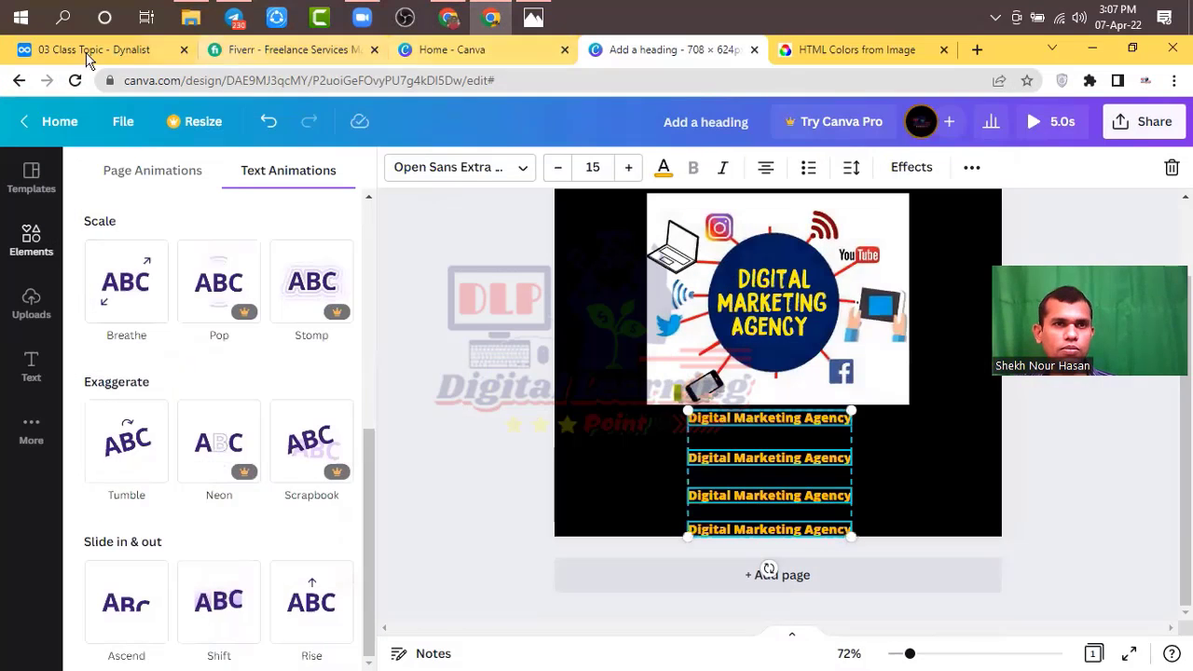
pyautogui.click(88, 48)
pyautogui.scroll(-2, 522, 334)
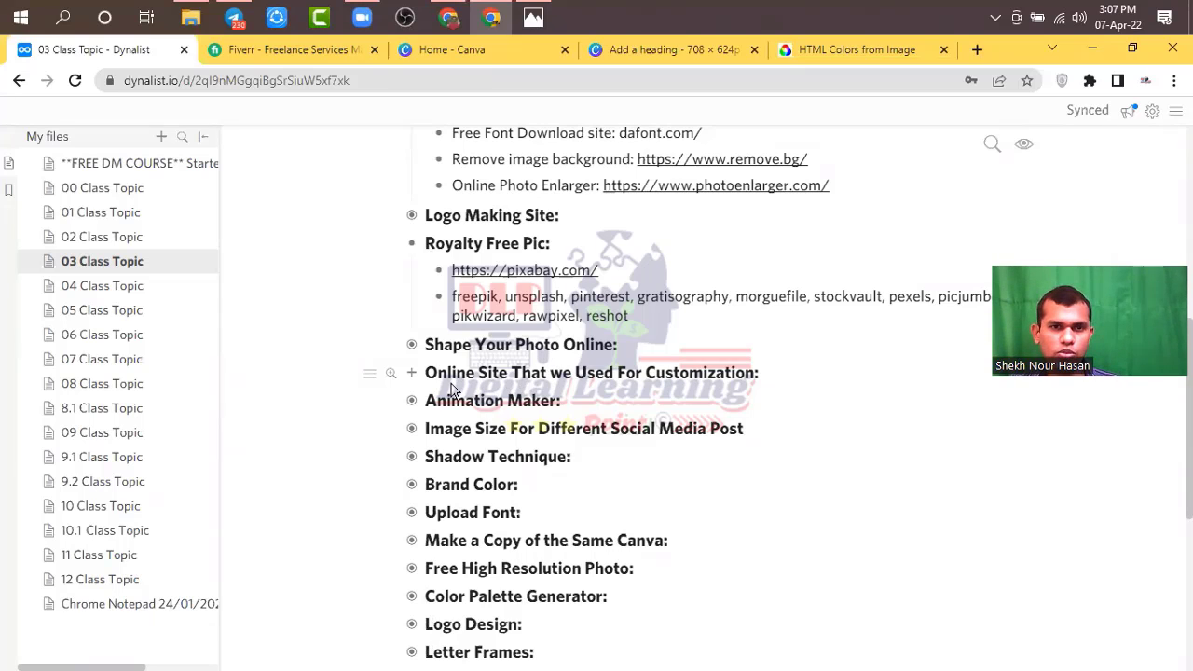
pyautogui.click(411, 373)
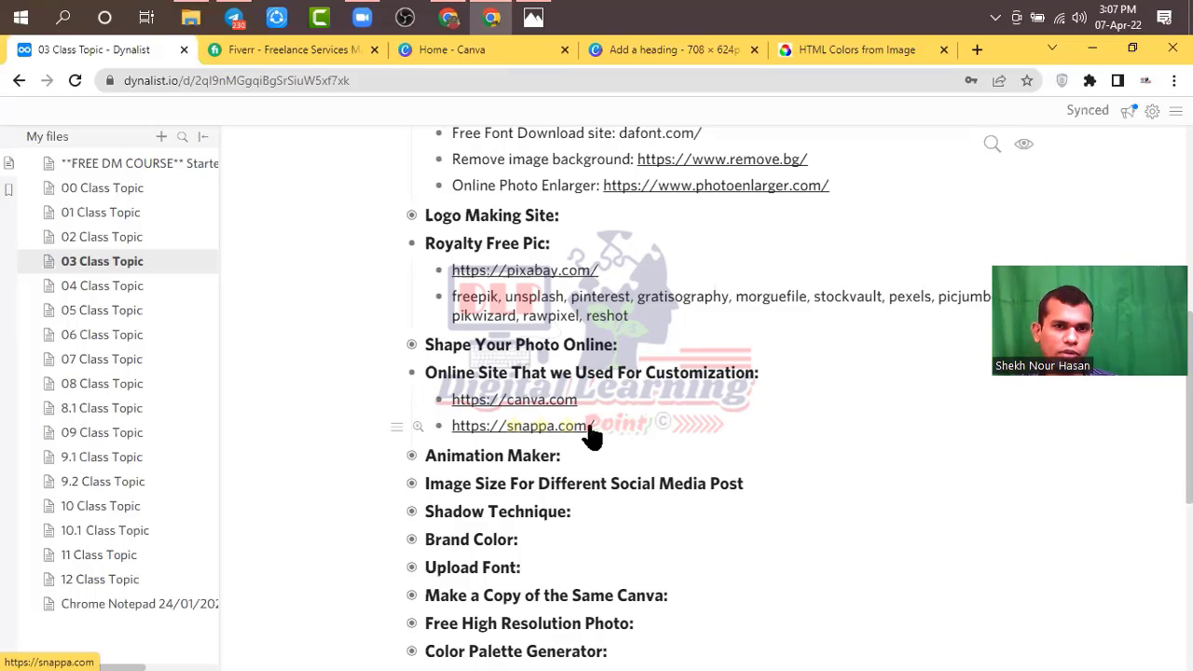
pyautogui.click(409, 459)
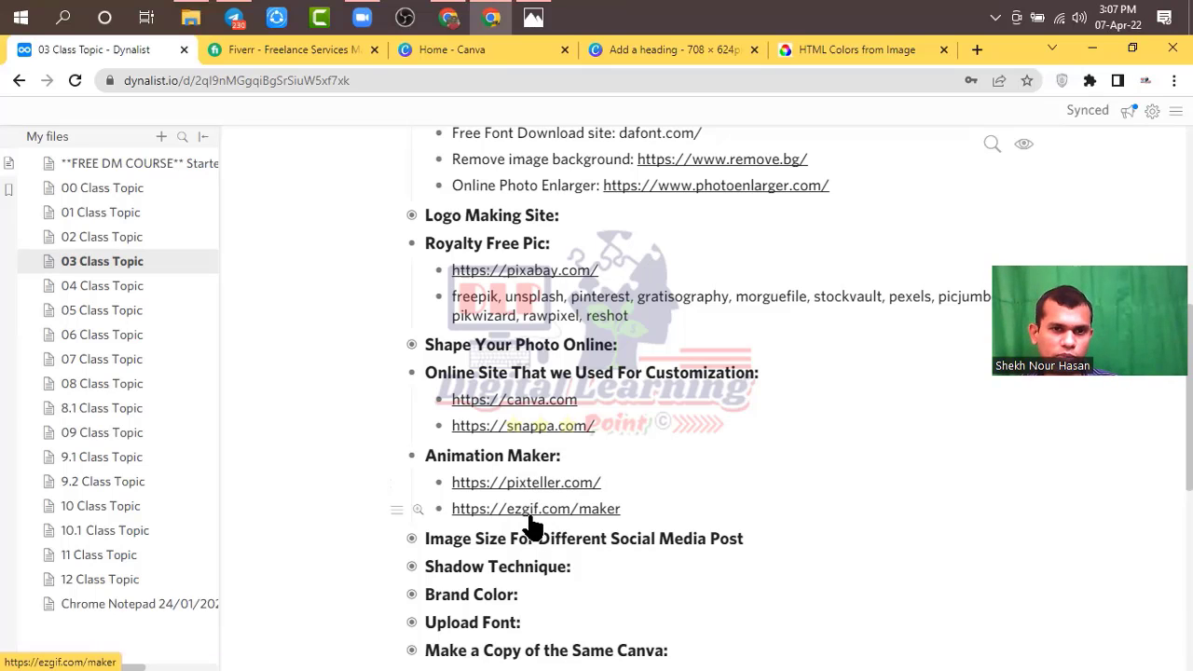
# Return to the Canva design and delete the Digital Marketing Agency picture from the page.
pyautogui.click(639, 50)
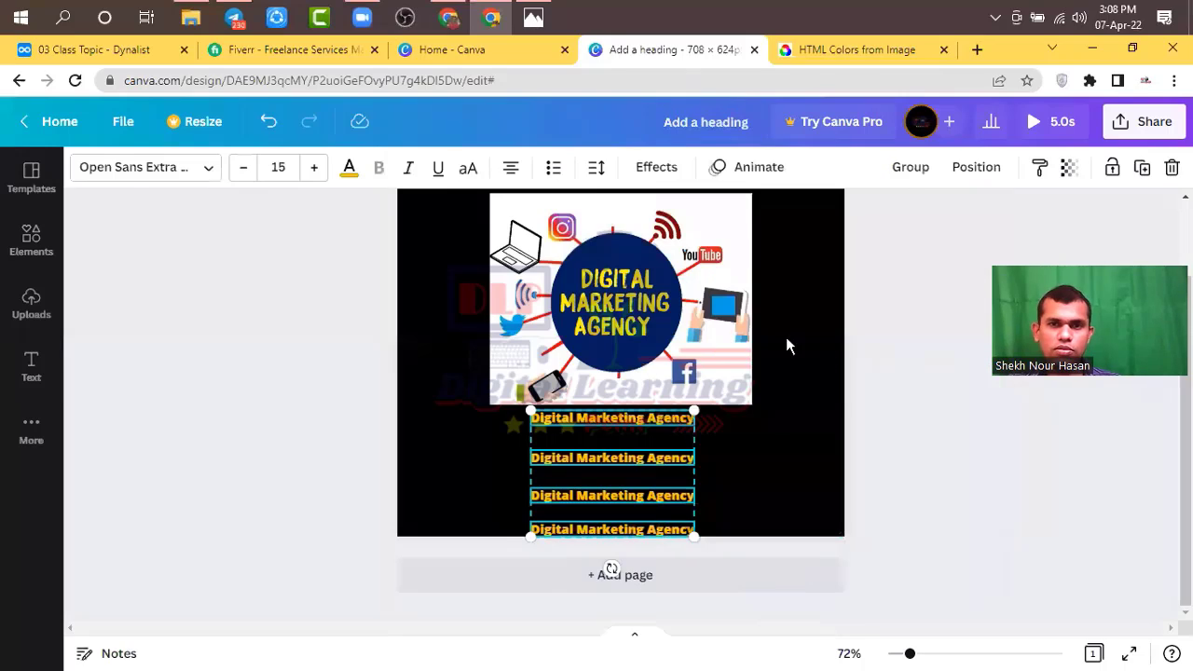
pyautogui.click(720, 330)
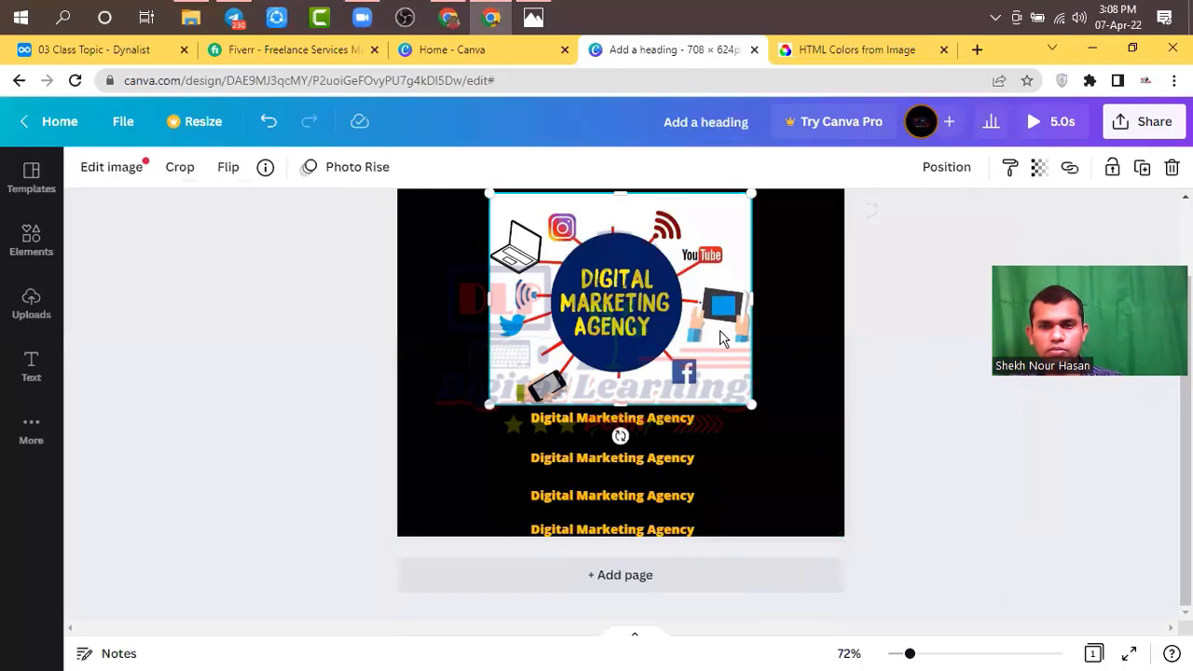
pyautogui.press('Delete')
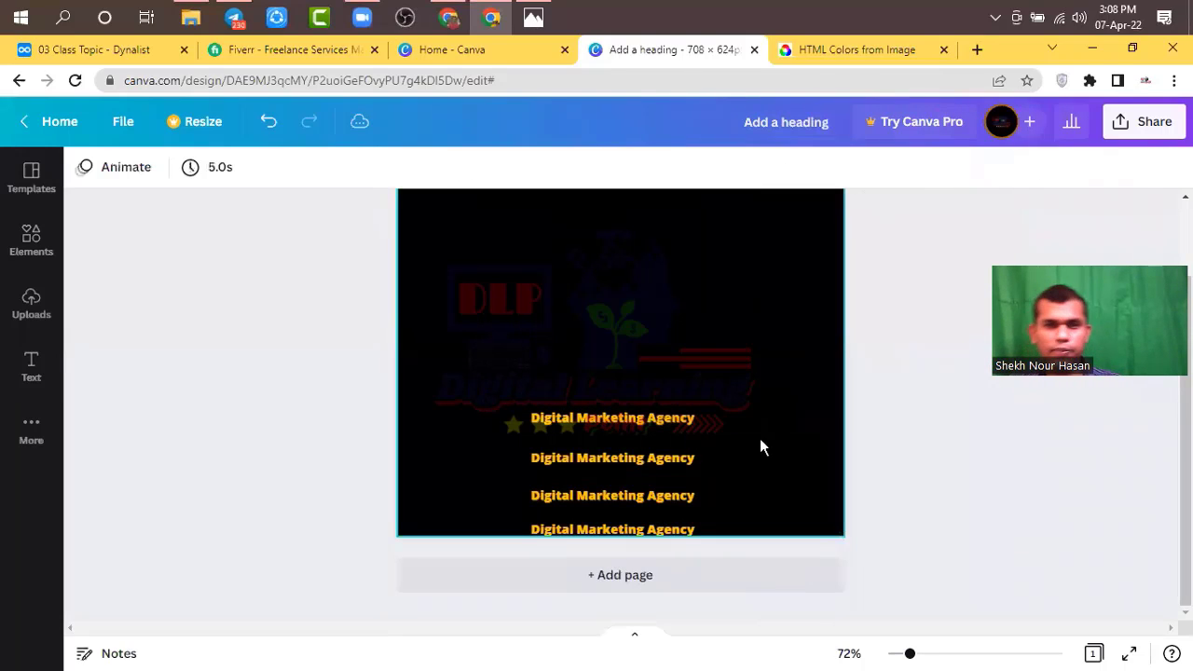
pyautogui.click(631, 429)
pyautogui.scroll(1, 709, 370)
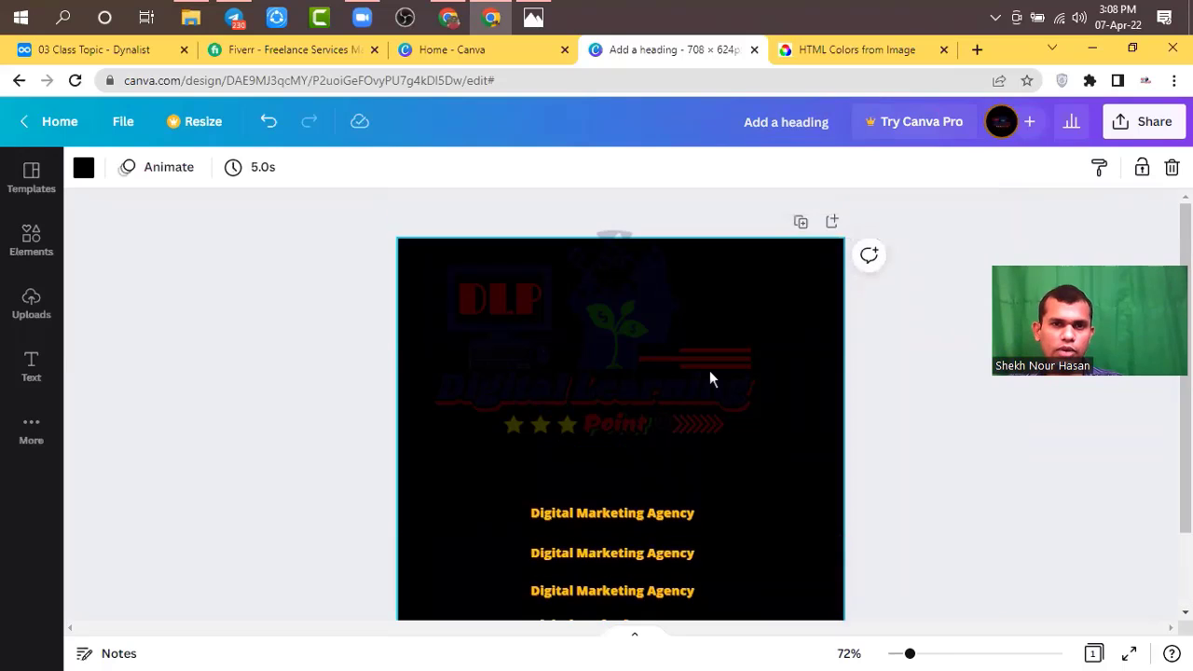
# Move the four Digital Marketing Agency text lines up together, enlarge them to font size 30.9 and centre them on the page.
pyautogui.scroll(-1, 731, 498)
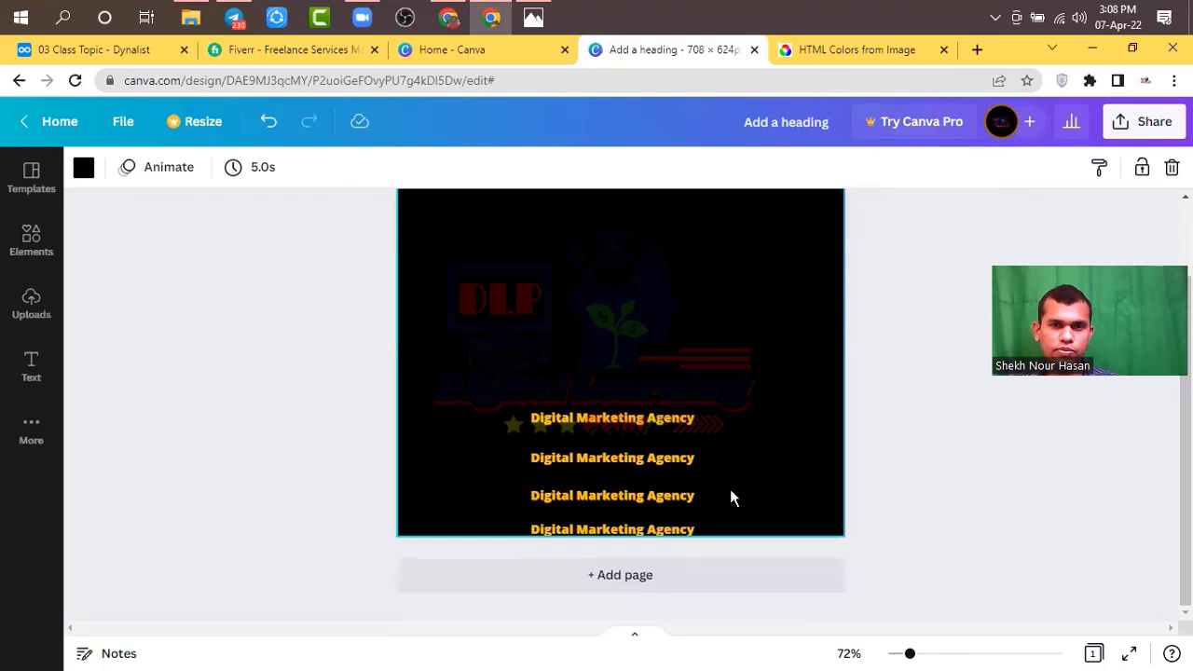
pyautogui.moveTo(635, 500); pyautogui.dragTo(531, 416)
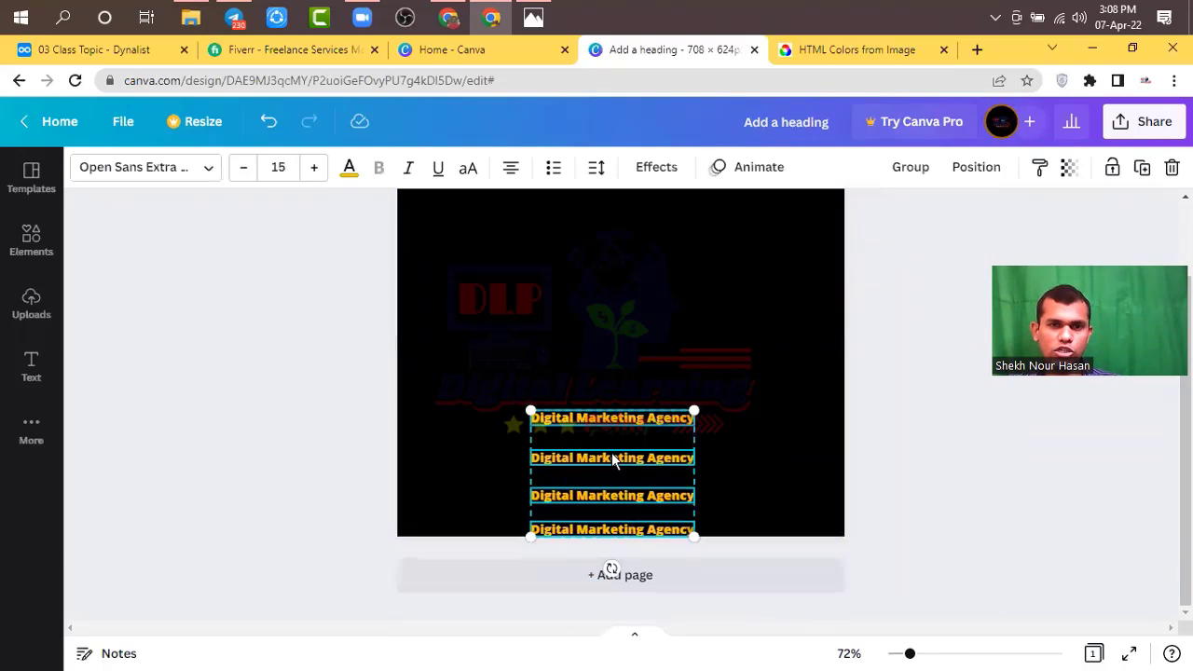
pyautogui.moveTo(613, 456); pyautogui.dragTo(592, 253)
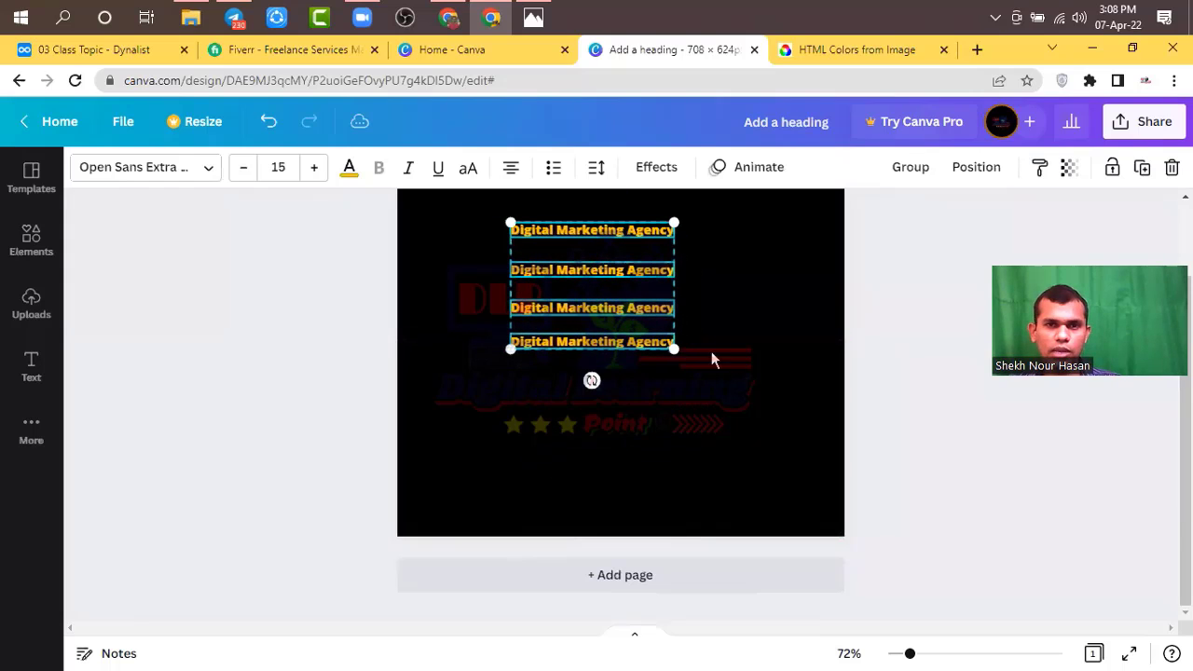
pyautogui.moveTo(674, 350); pyautogui.dragTo(751, 504)
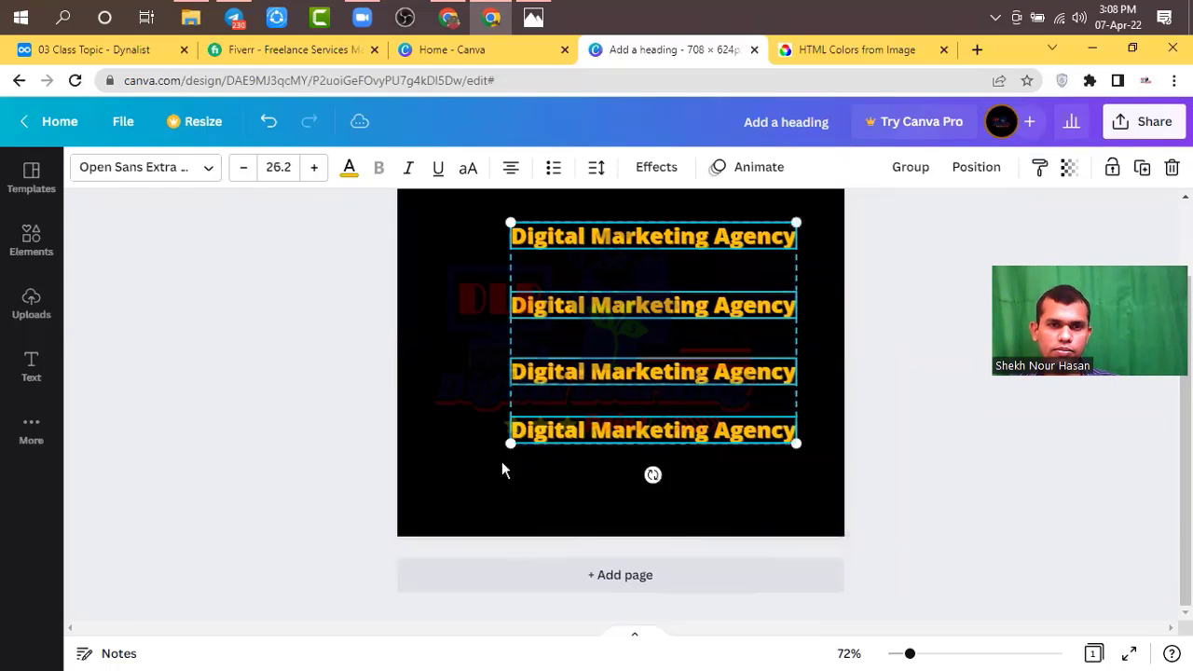
pyautogui.moveTo(499, 446); pyautogui.dragTo(459, 488)
pyautogui.scroll(1, 744, 503)
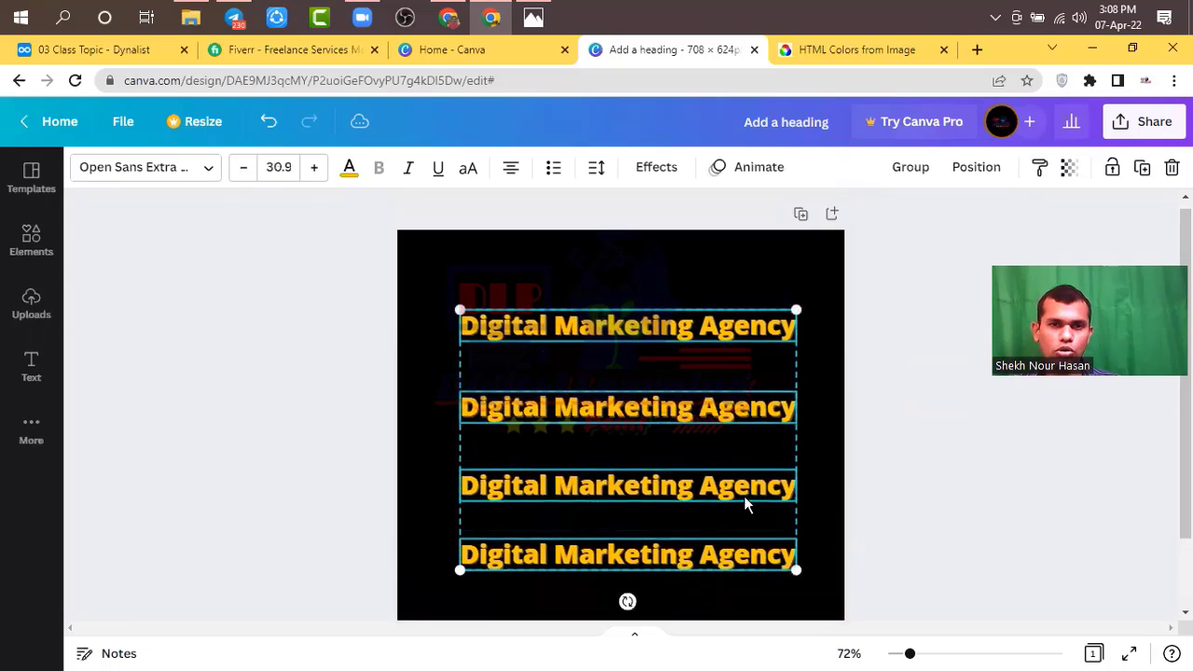
pyautogui.moveTo(674, 492)
pyautogui.mouseDown()
pyautogui.moveTo(671, 464)
pyautogui.moveTo(687, 472)
pyautogui.moveTo(664, 478)
pyautogui.mouseUp()
pyautogui.click(927, 460)
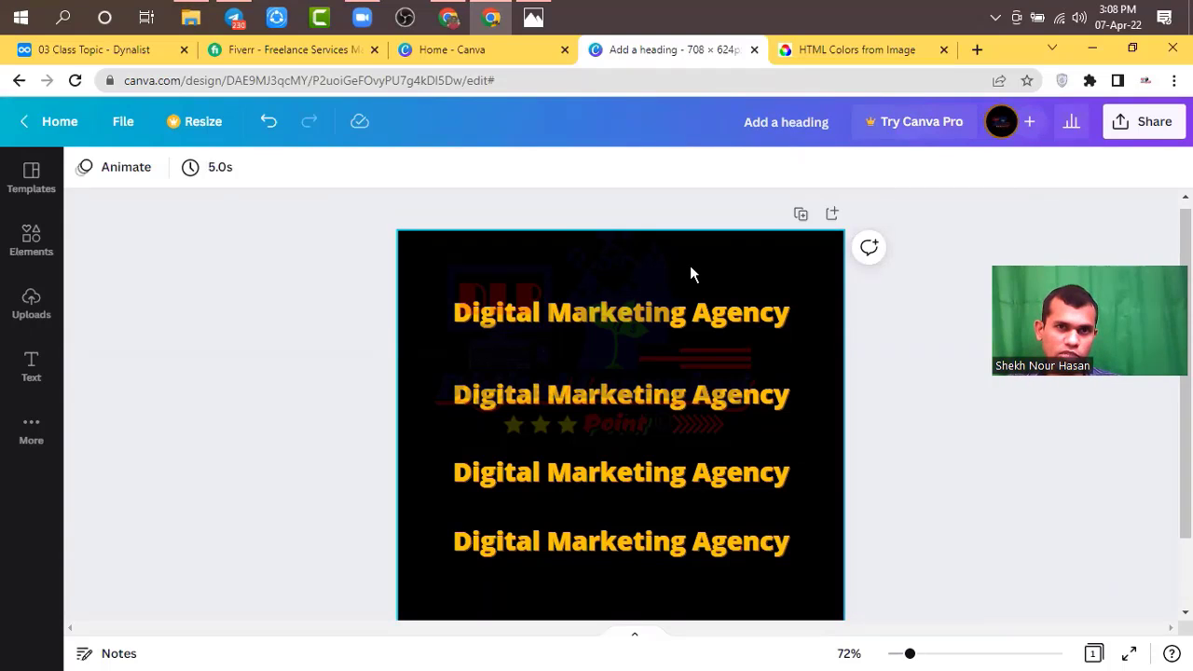
# Delete the black page background and add the pink-orange brush-stroke graphic from the "gradient" element search.
pyautogui.click(638, 257)
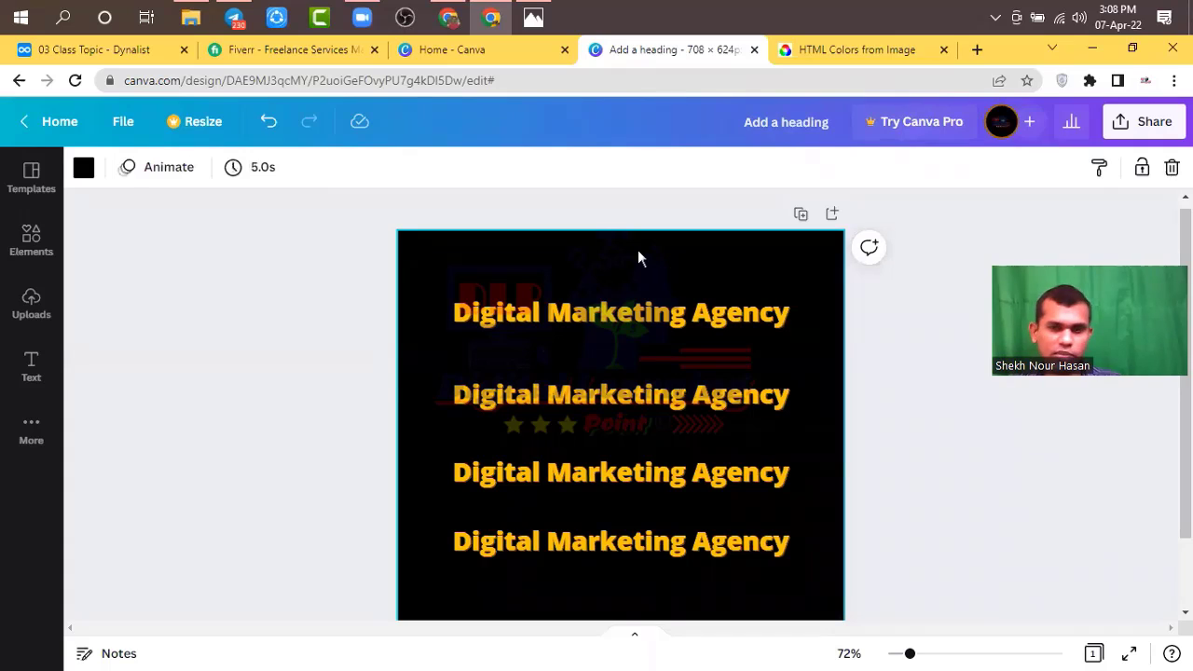
pyautogui.press('Delete')
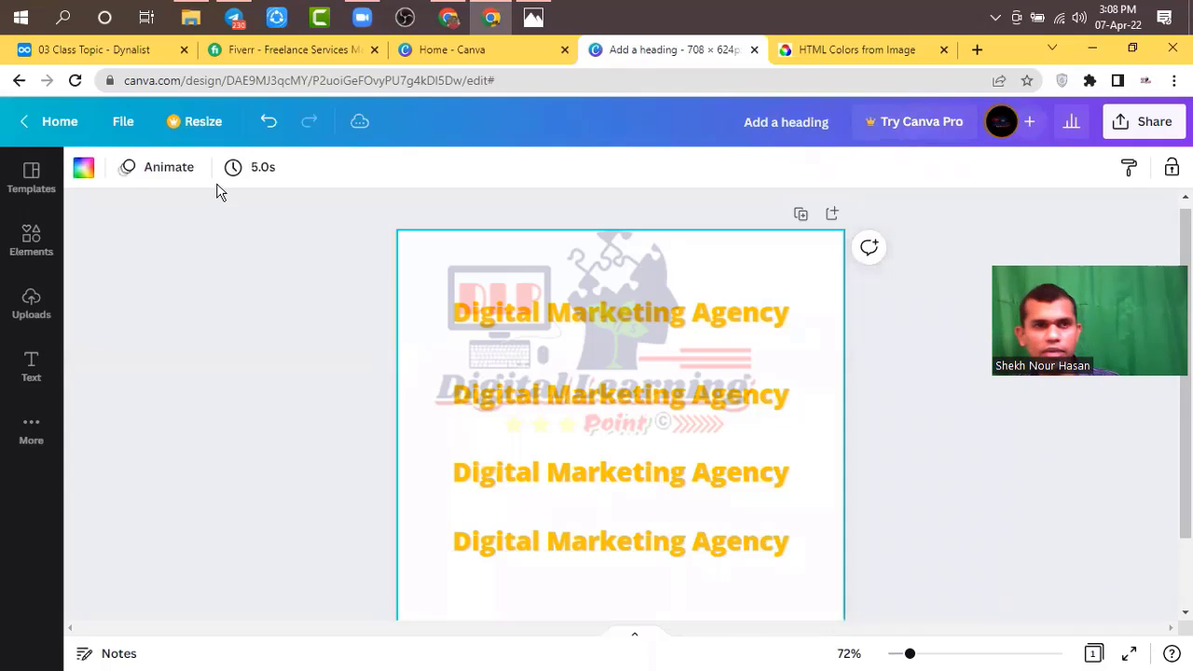
pyautogui.click(33, 250)
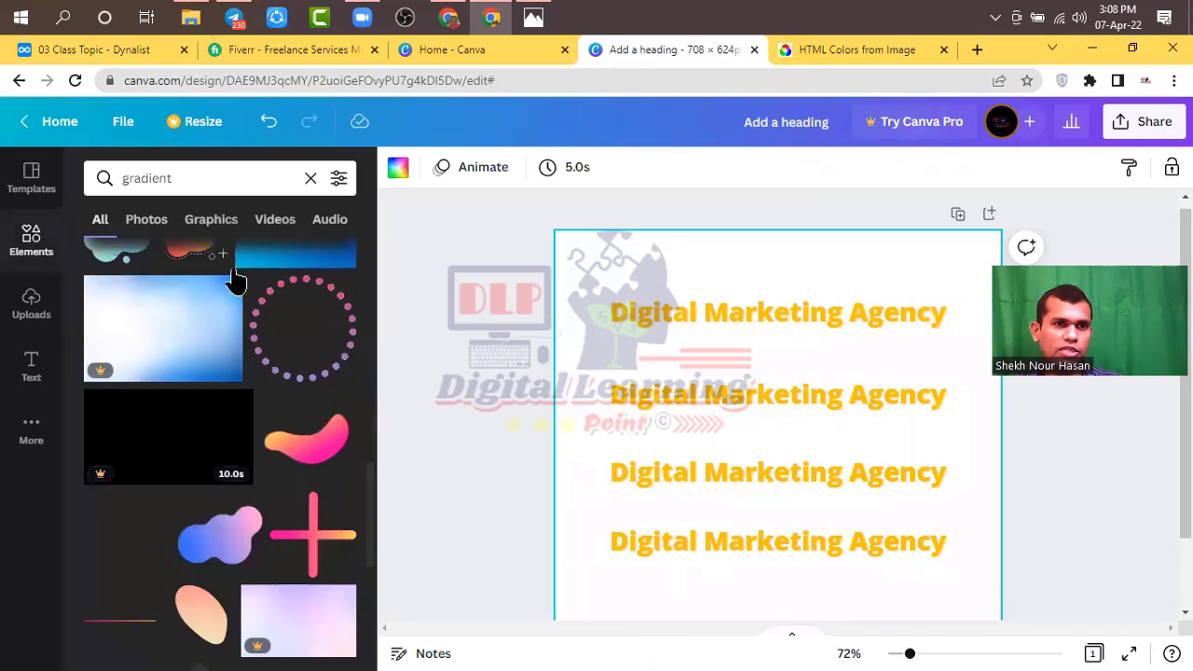
pyautogui.click(200, 183)
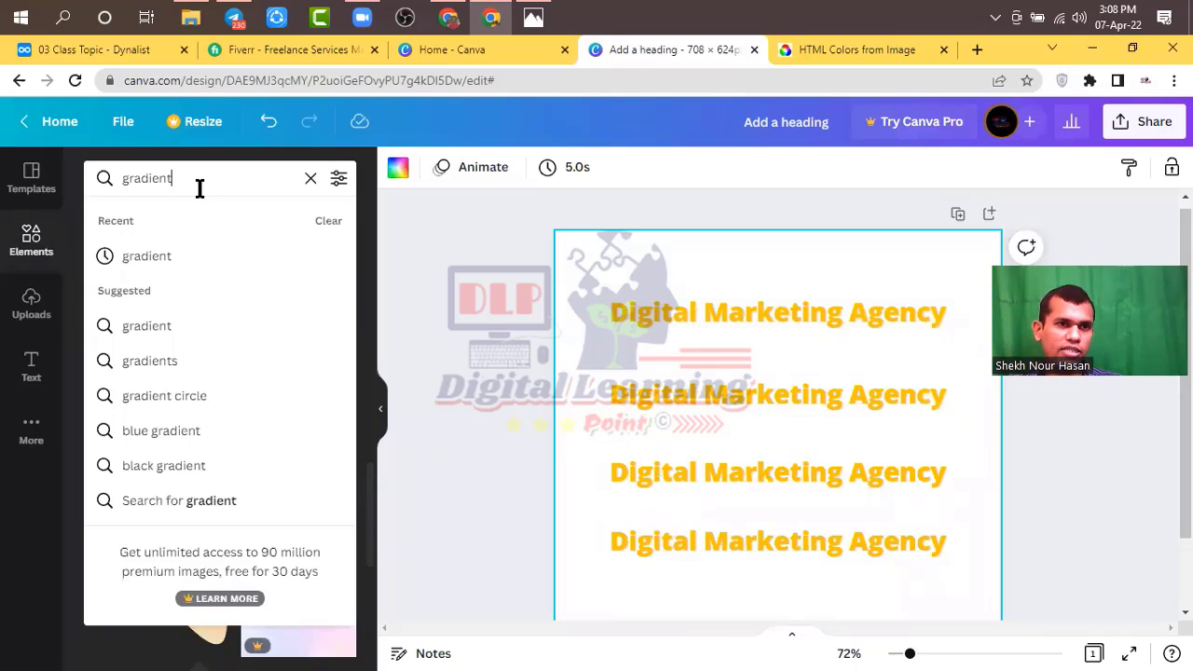
pyautogui.click(154, 268)
pyautogui.scroll(-5, 274, 412)
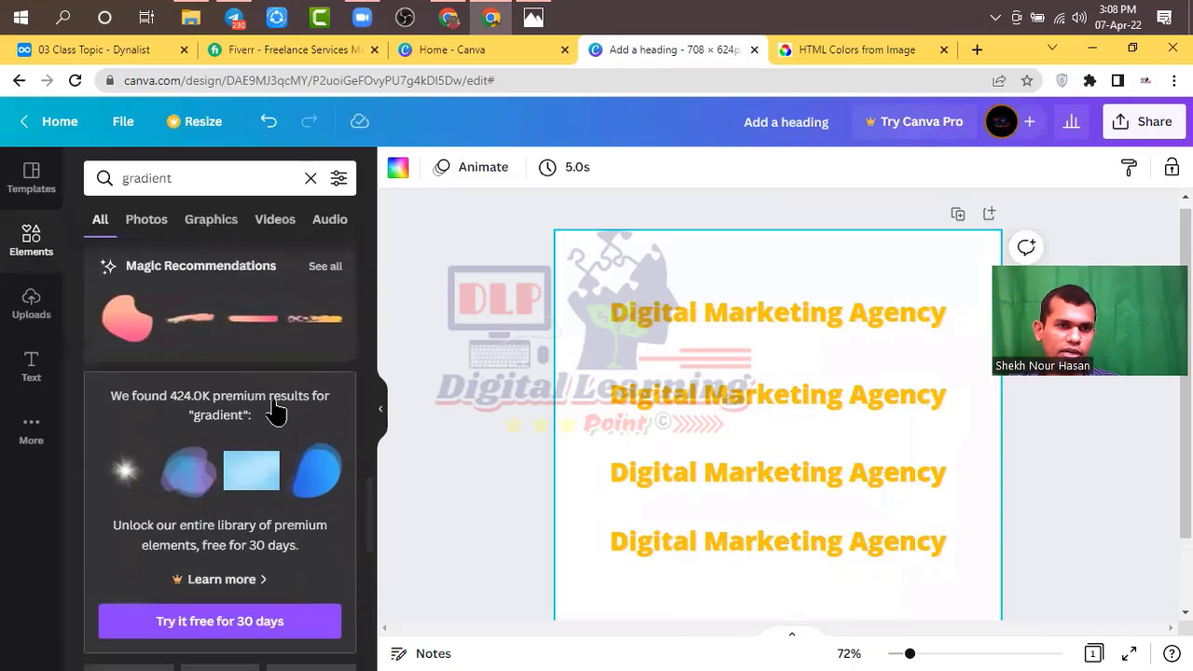
pyautogui.scroll(-10, 274, 402)
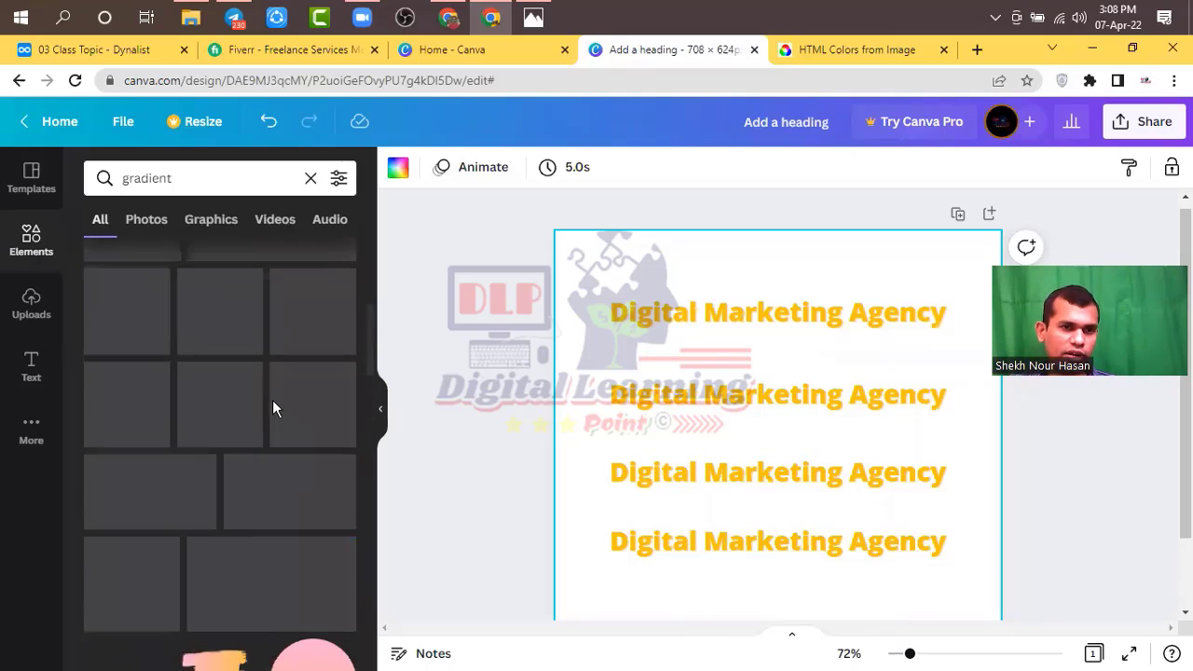
pyautogui.click(221, 420)
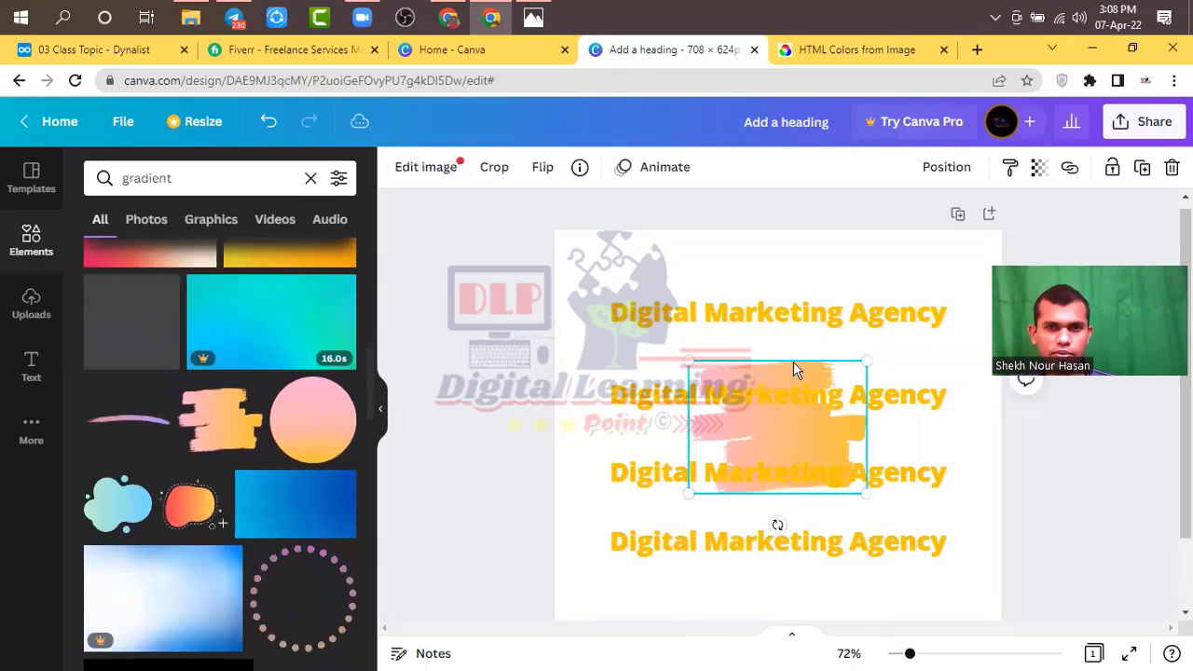
# Recolour the brush-stroke graphic as a black-to-turquoise gradient and enlarge it behind the text until it covers most of the page.
pyautogui.moveTo(687, 362); pyautogui.dragTo(586, 280)
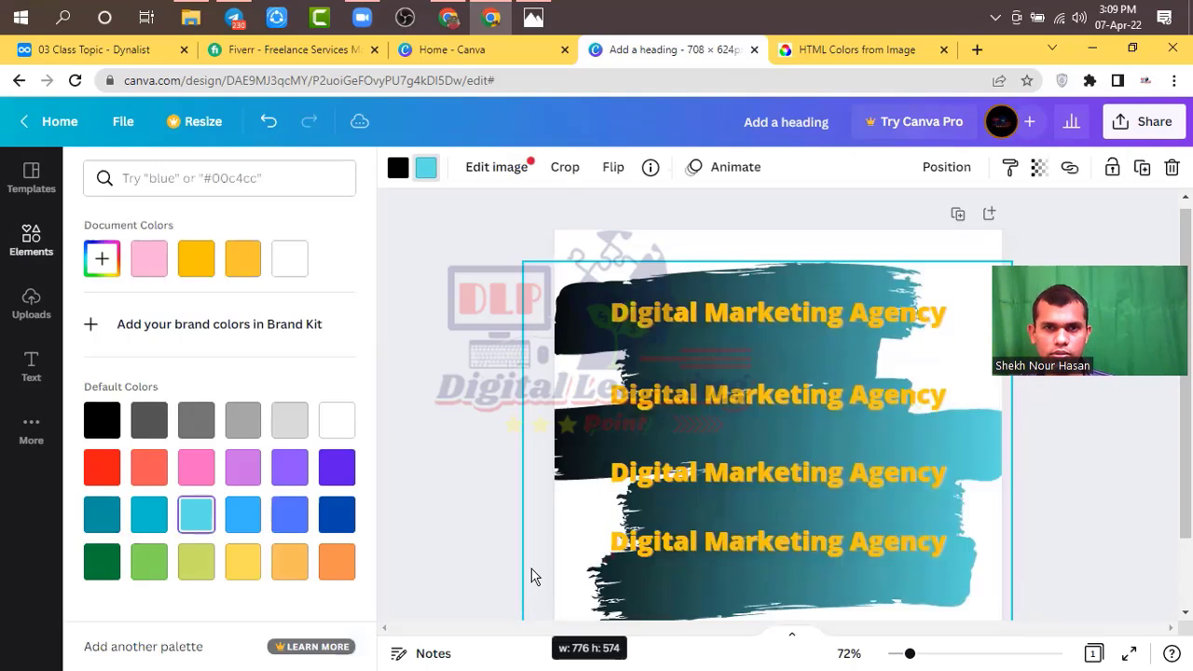
pyautogui.moveTo(525, 270)
pyautogui.mouseDown()
pyautogui.moveTo(506, 237)
pyautogui.moveTo(496, 242)
pyautogui.mouseUp()
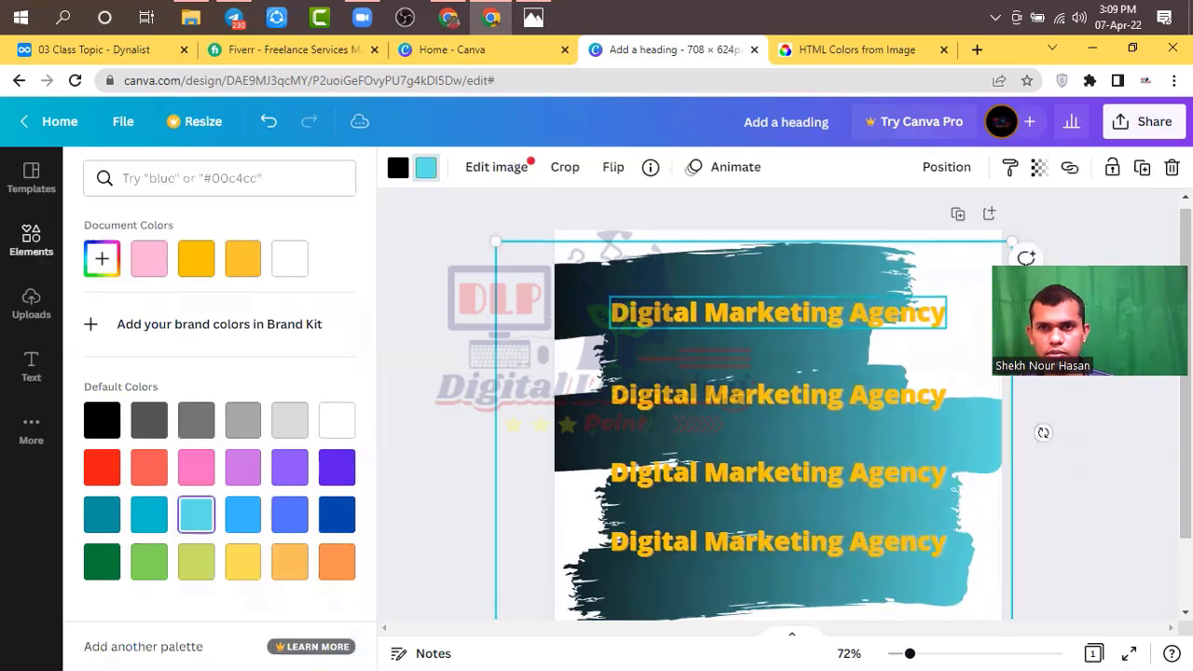
pyautogui.moveTo(1022, 244)
pyautogui.mouseDown()
pyautogui.moveTo(1041, 240)
pyautogui.moveTo(1046, 212)
pyautogui.mouseUp()
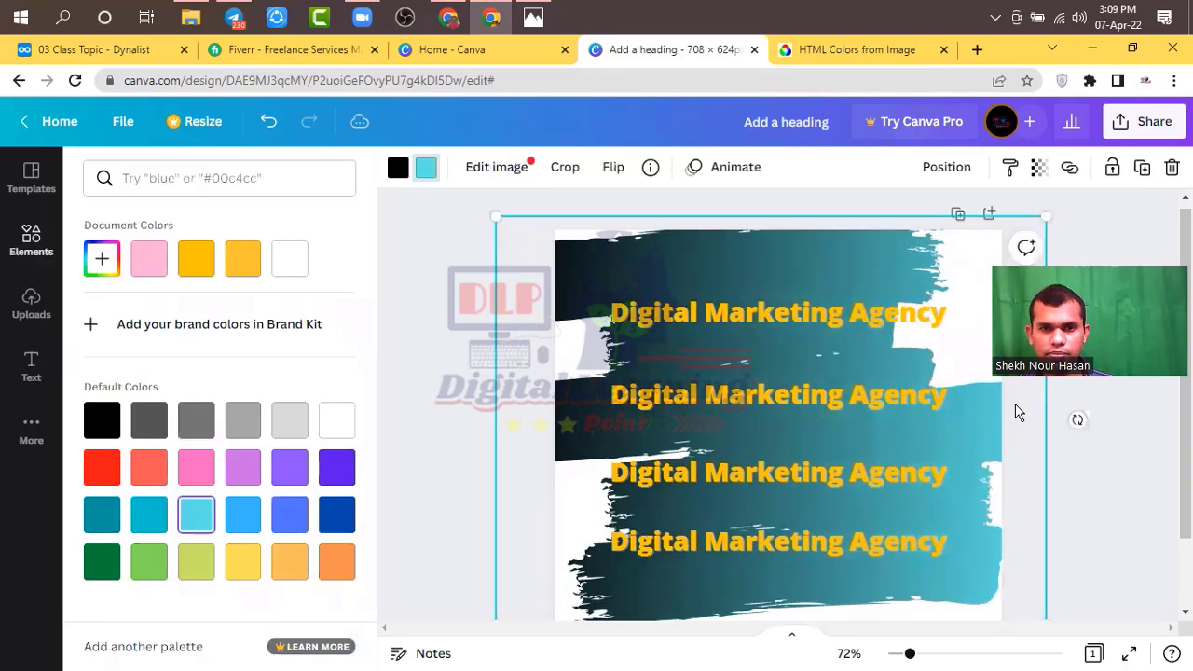
pyautogui.scroll(-2, 1018, 413)
pyautogui.scroll(2, 1019, 413)
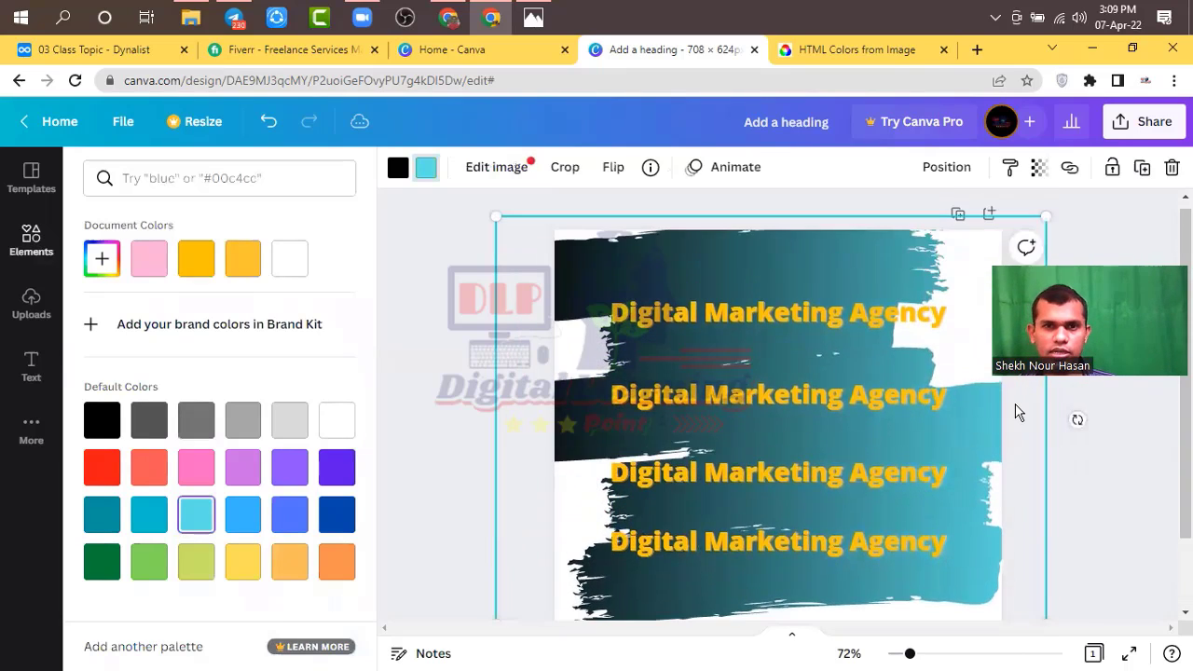
pyautogui.click(1146, 499)
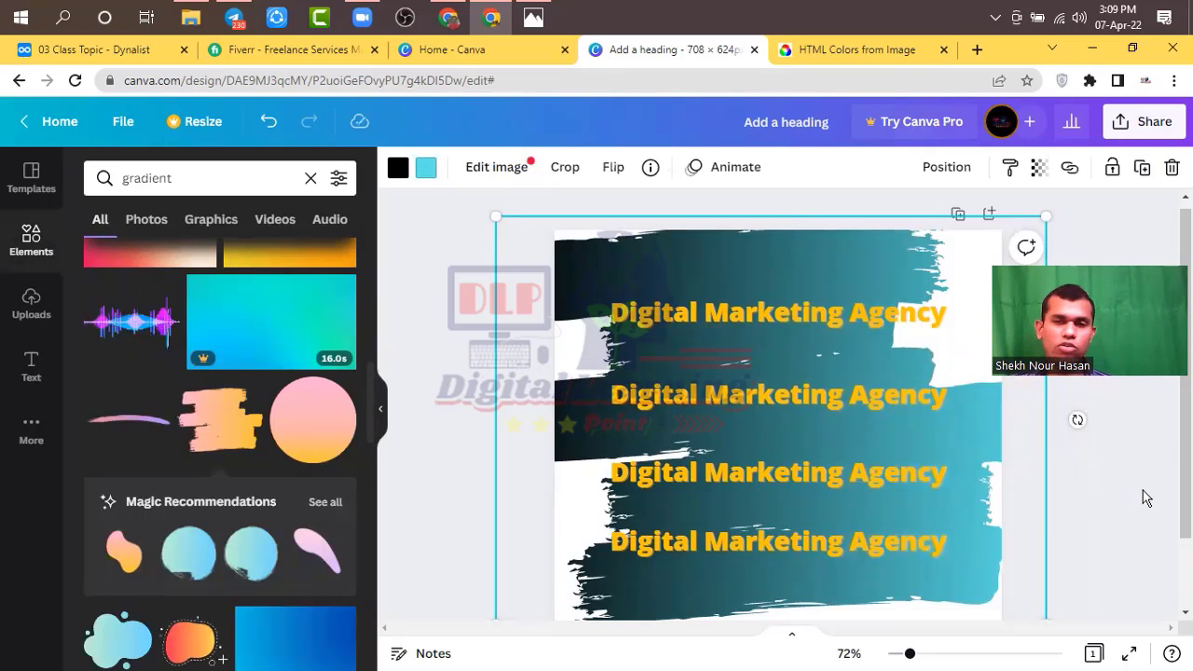
pyautogui.click(708, 318)
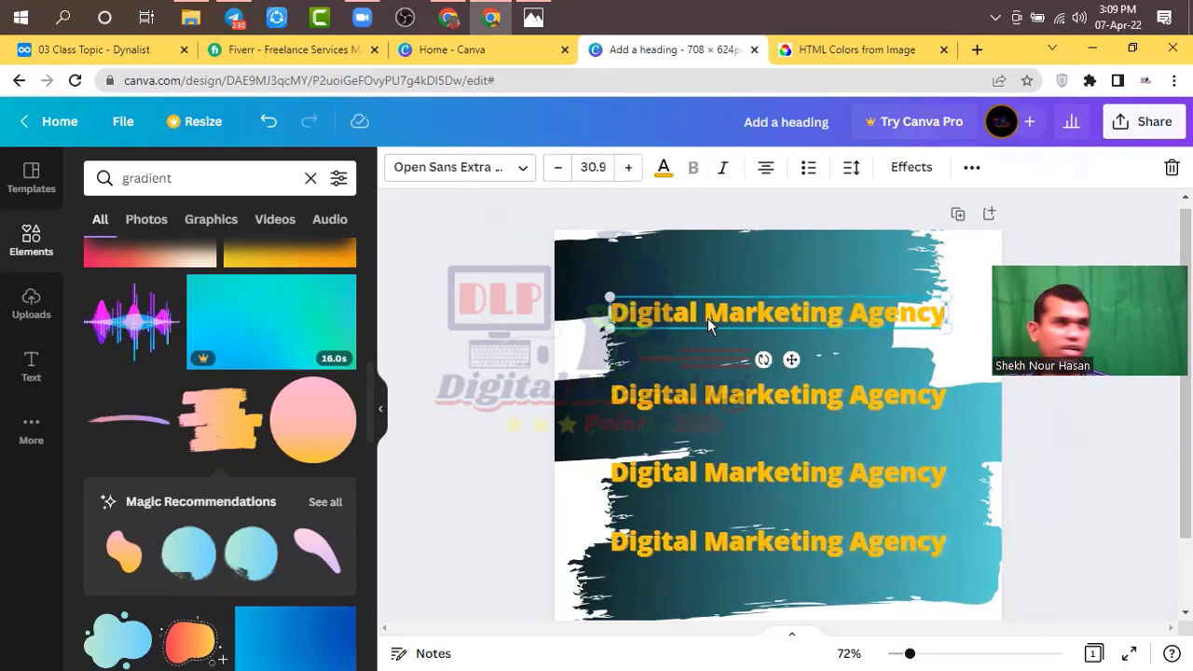
pyautogui.click(741, 396)
pyautogui.click(733, 476)
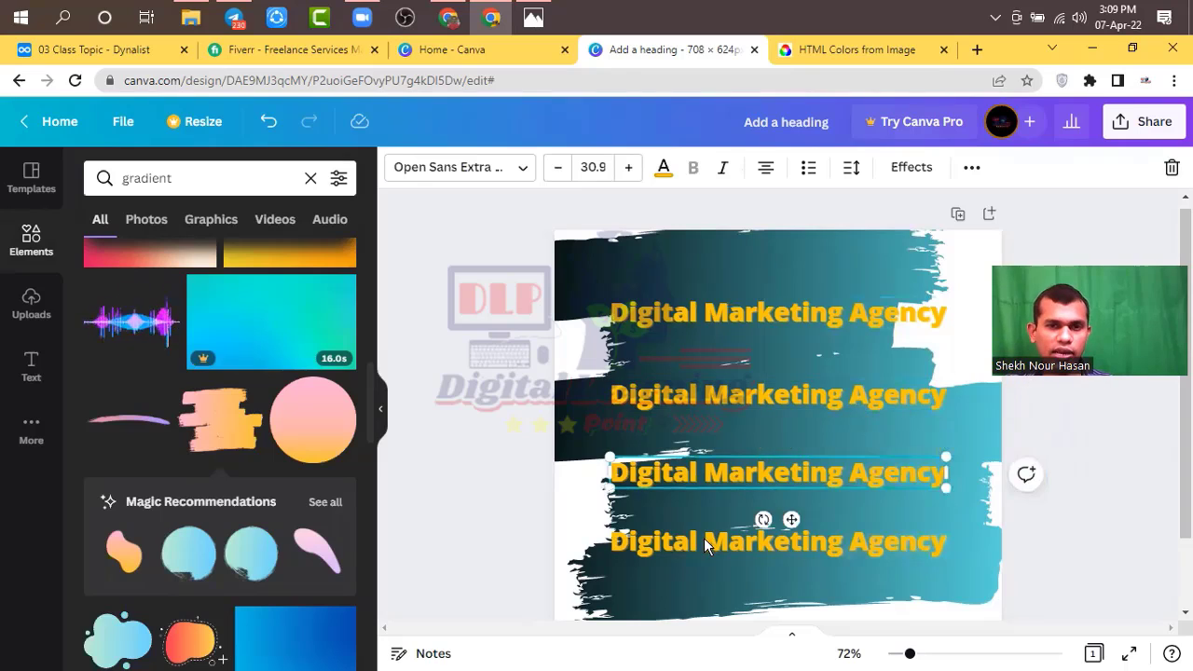
pyautogui.click(703, 538)
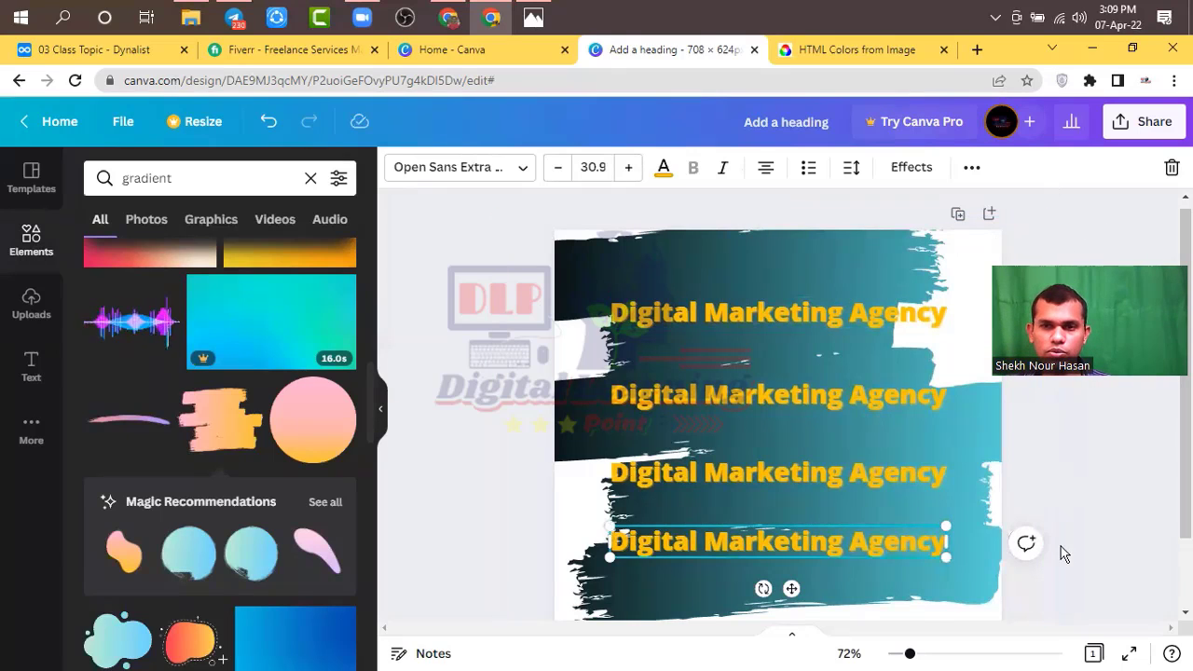
pyautogui.hotkey('ctrl', 'z')
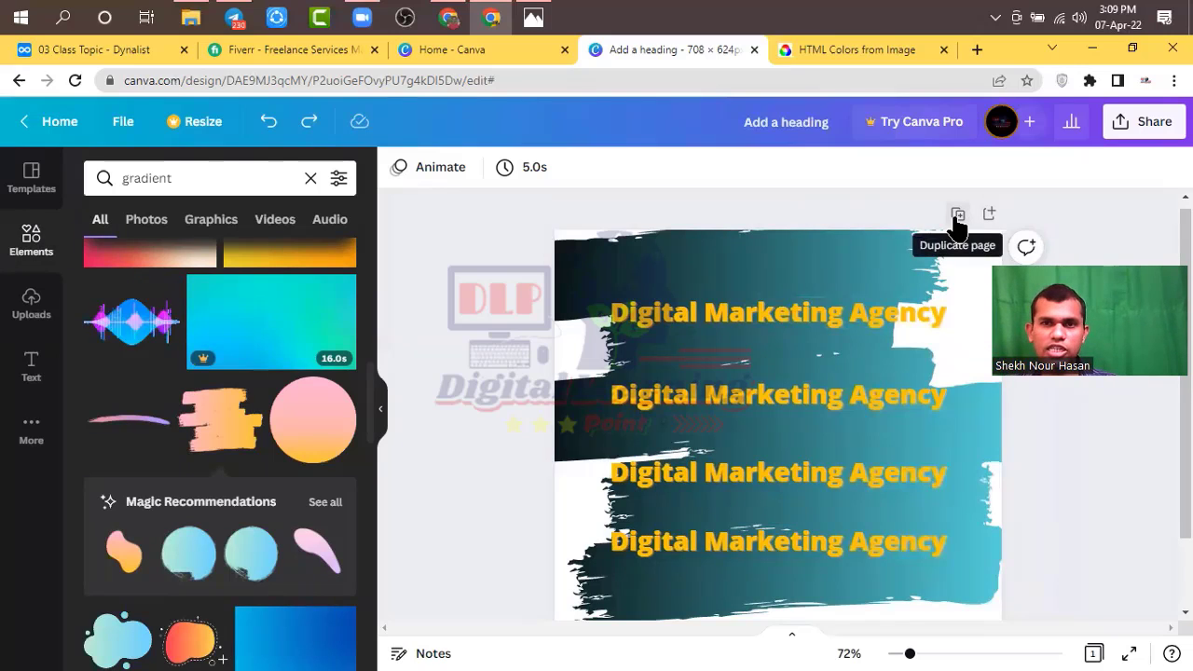
pyautogui.click(818, 355)
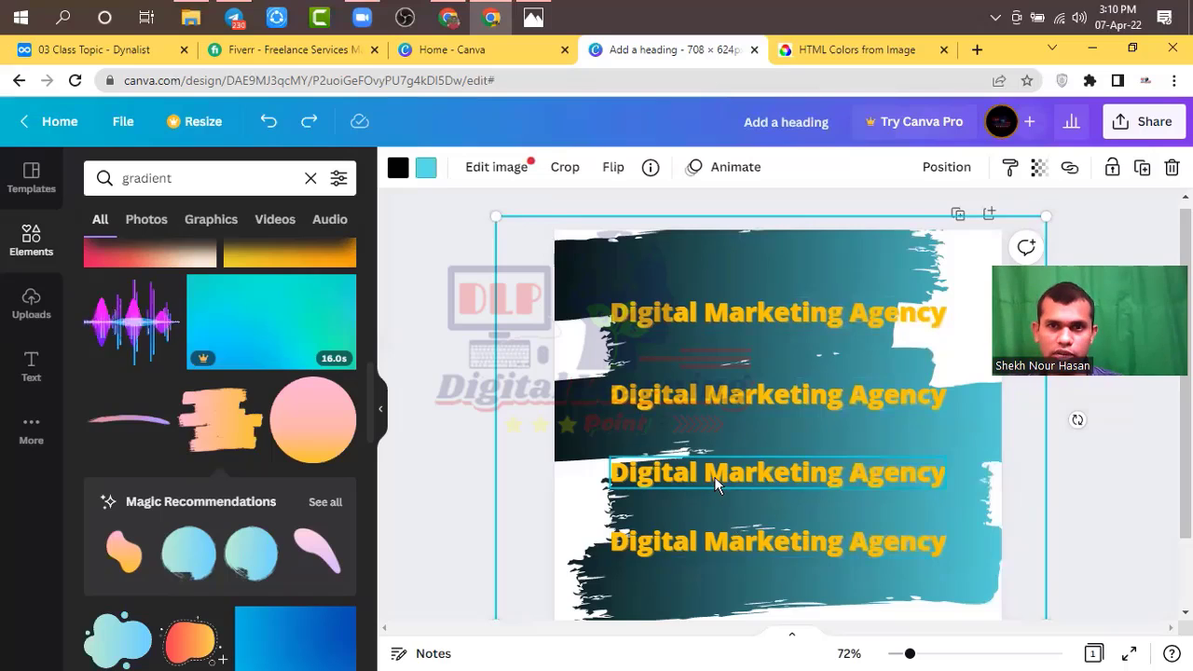
# Duplicate the page three times to make four identical pages, and return to page 1.
pyautogui.click(960, 220)
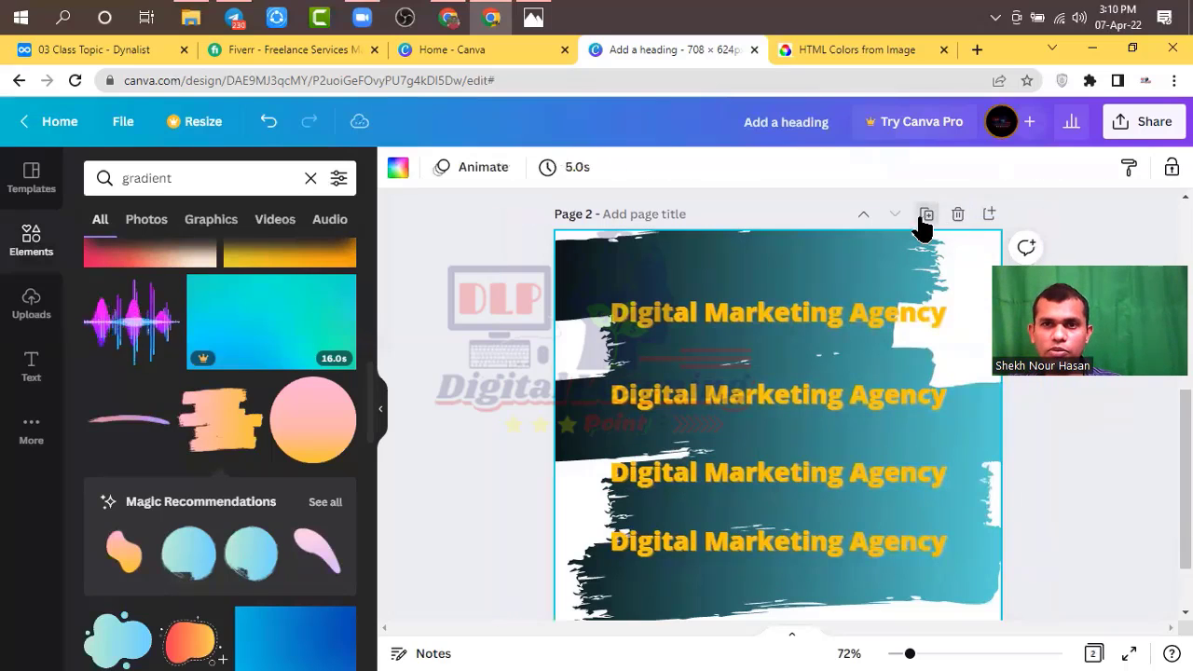
pyautogui.click(926, 216)
pyautogui.click(926, 216)
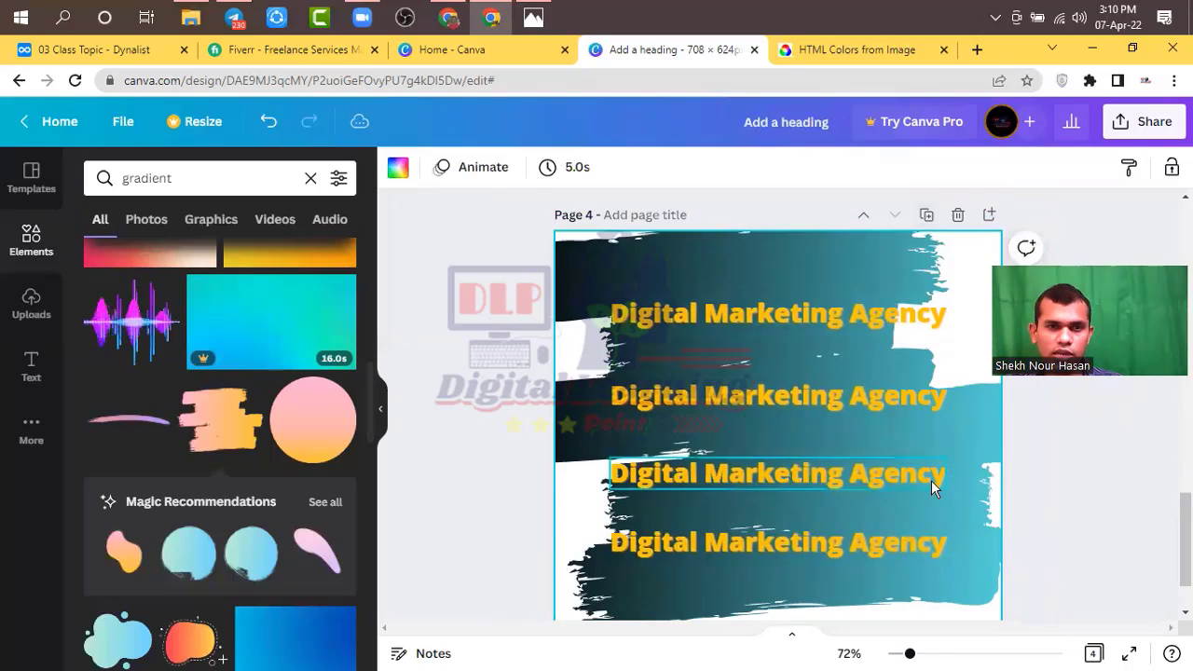
pyautogui.scroll(10, 931, 480)
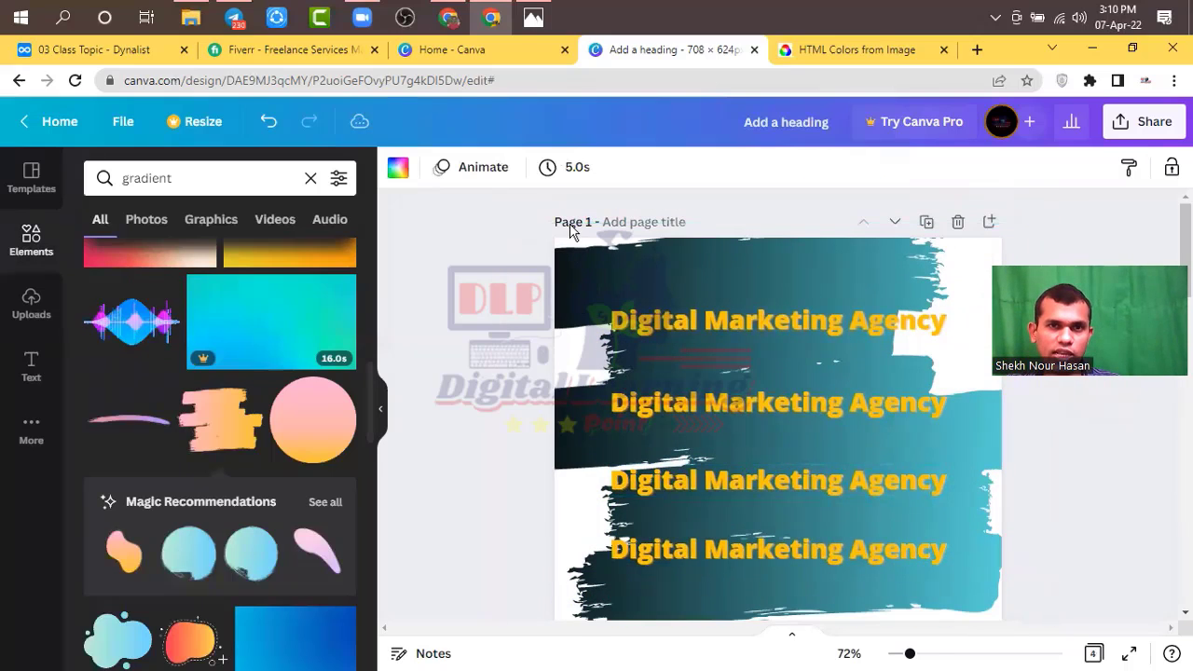
# Delete the three lower "Digital Marketing Agency" lines on page 1, keeping only the top line.
pyautogui.click(653, 224)
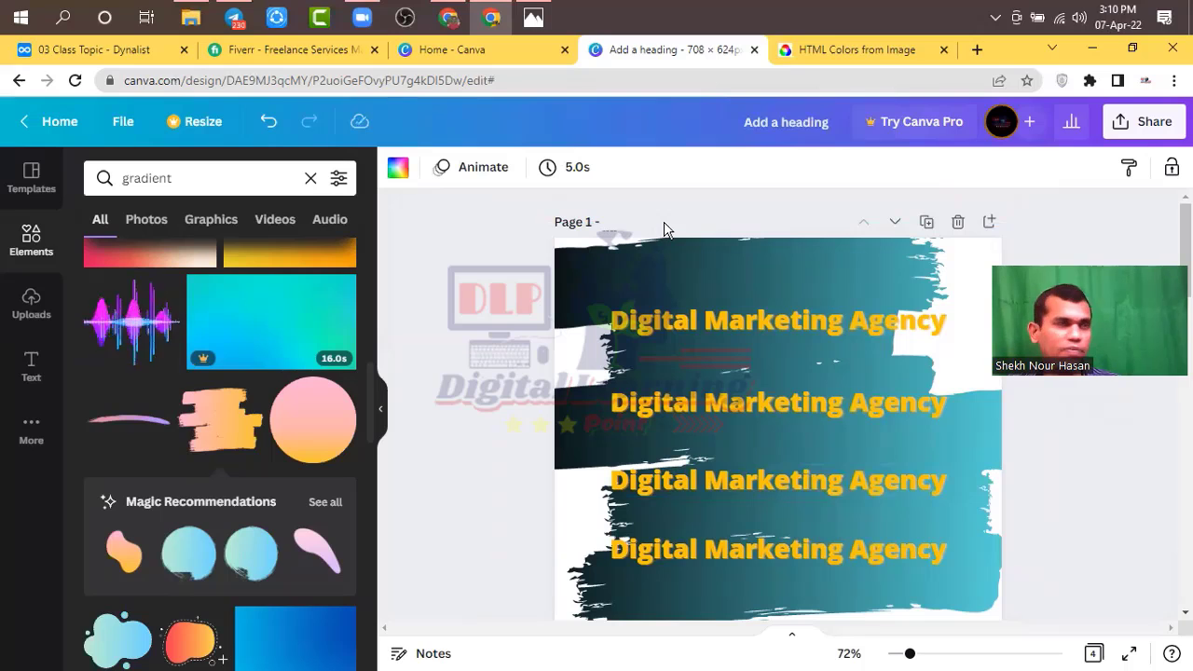
pyautogui.scroll(-4, 650, 261)
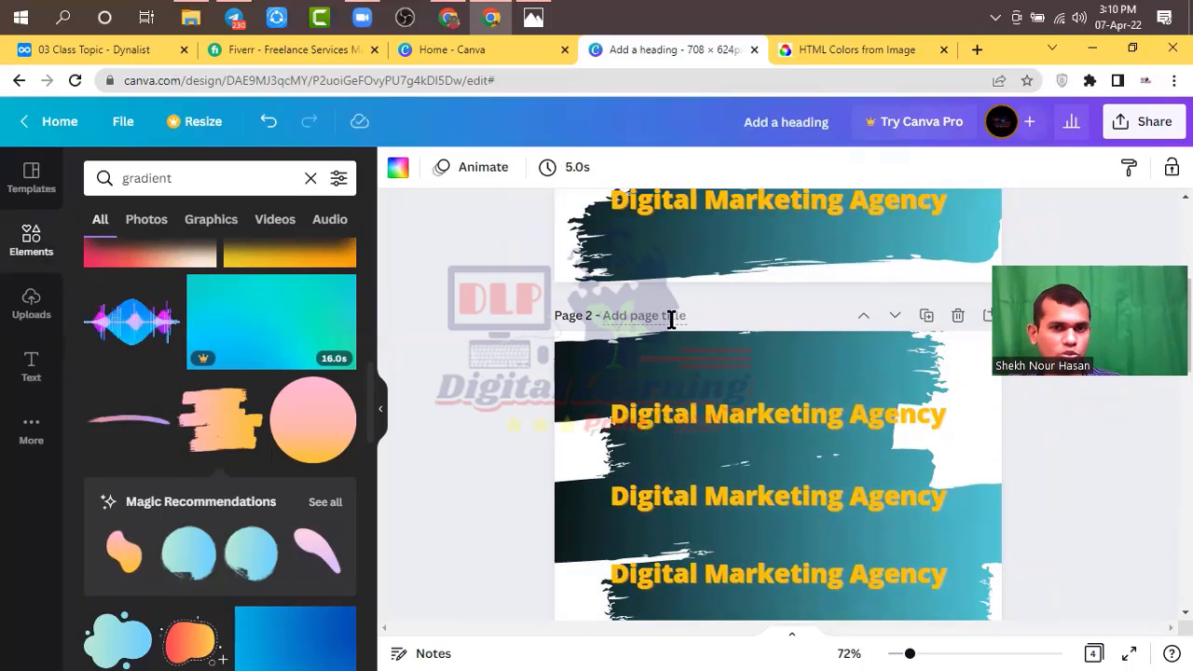
pyautogui.scroll(-5, 671, 317)
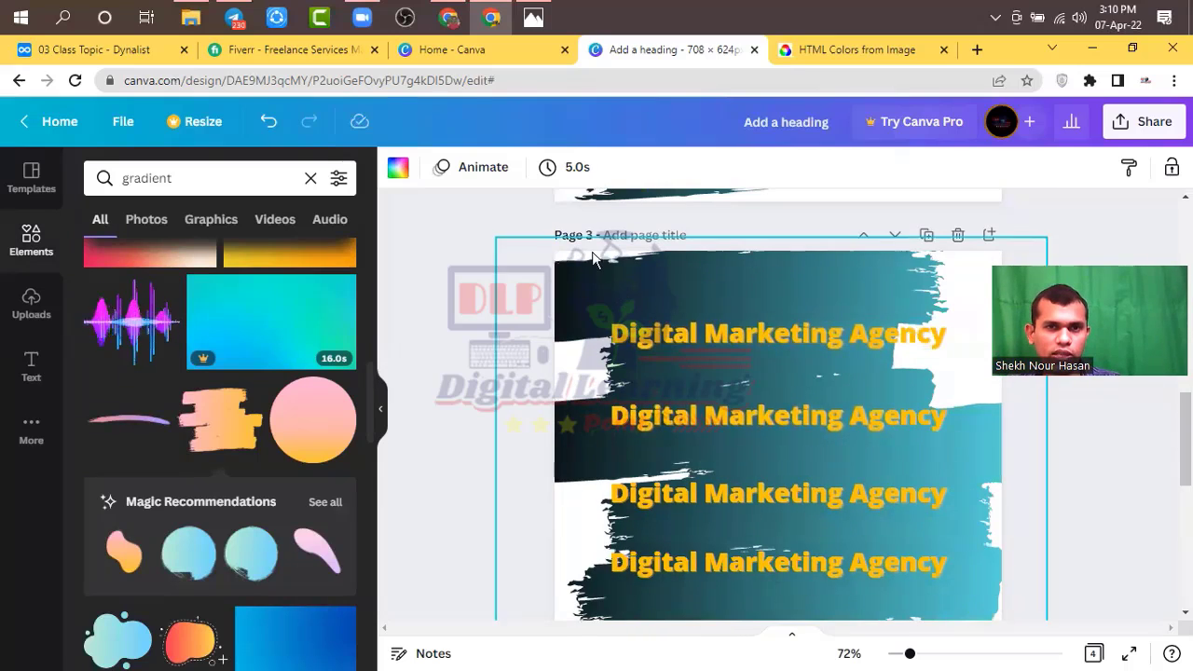
pyautogui.scroll(-6, 662, 397)
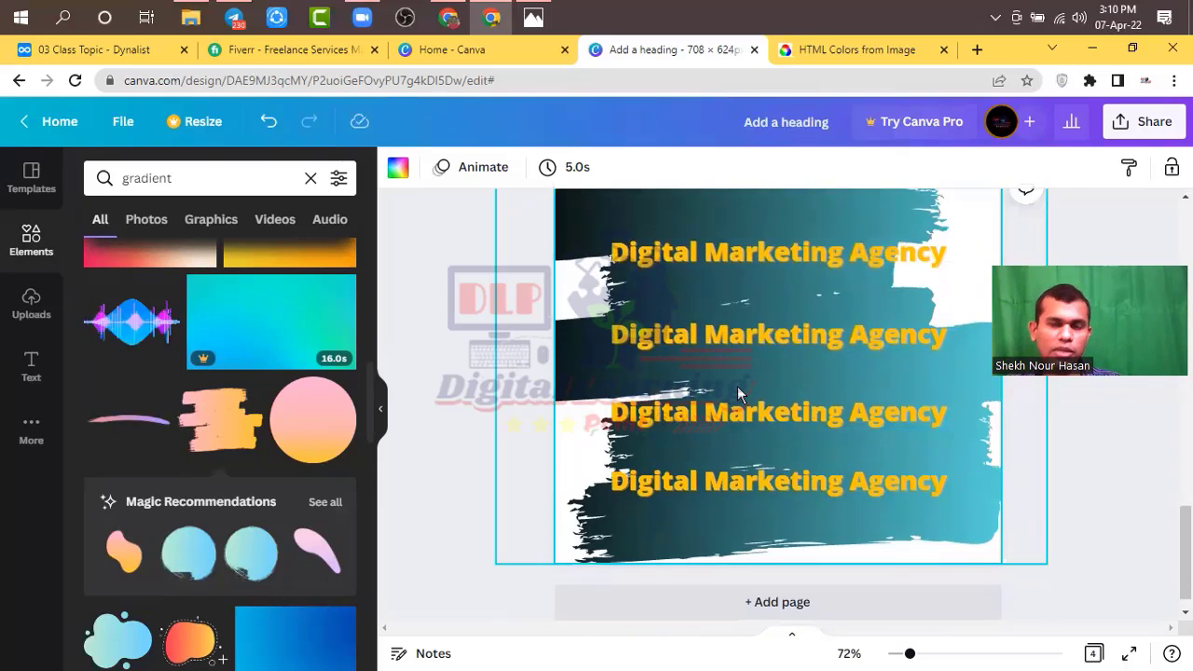
pyautogui.scroll(6, 739, 394)
pyautogui.scroll(10, 737, 386)
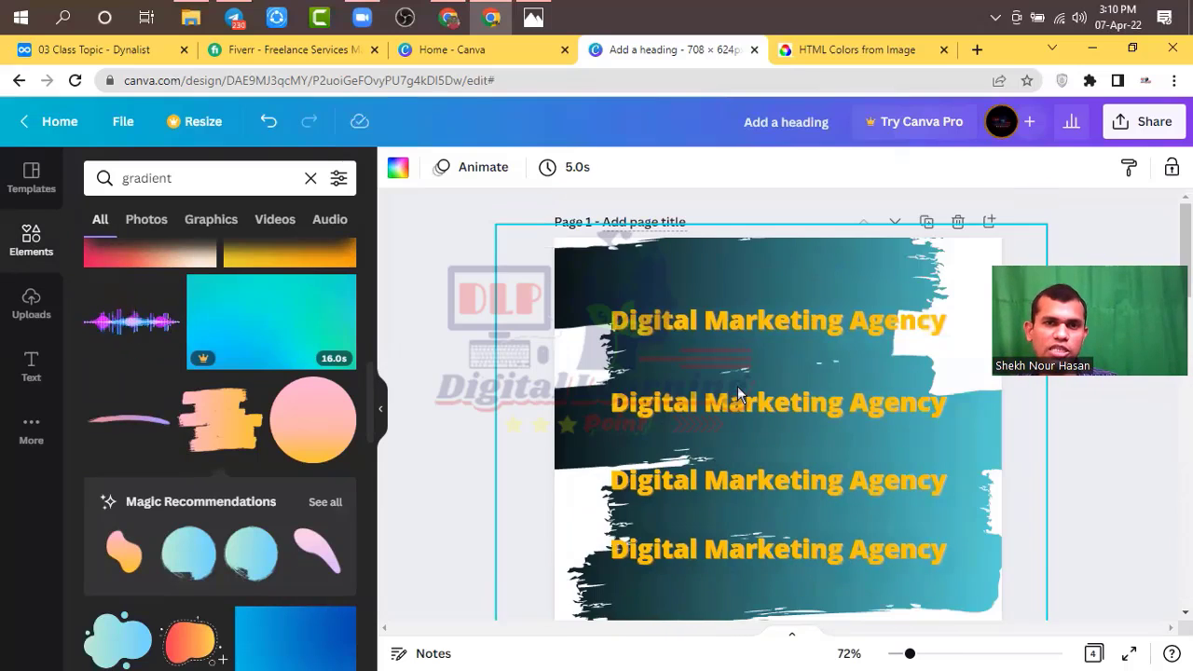
pyautogui.click(688, 404)
pyautogui.moveTo(687, 405); pyautogui.dragTo(714, 483)
pyautogui.press('Delete')
pyautogui.click(709, 546)
pyautogui.press('Delete')
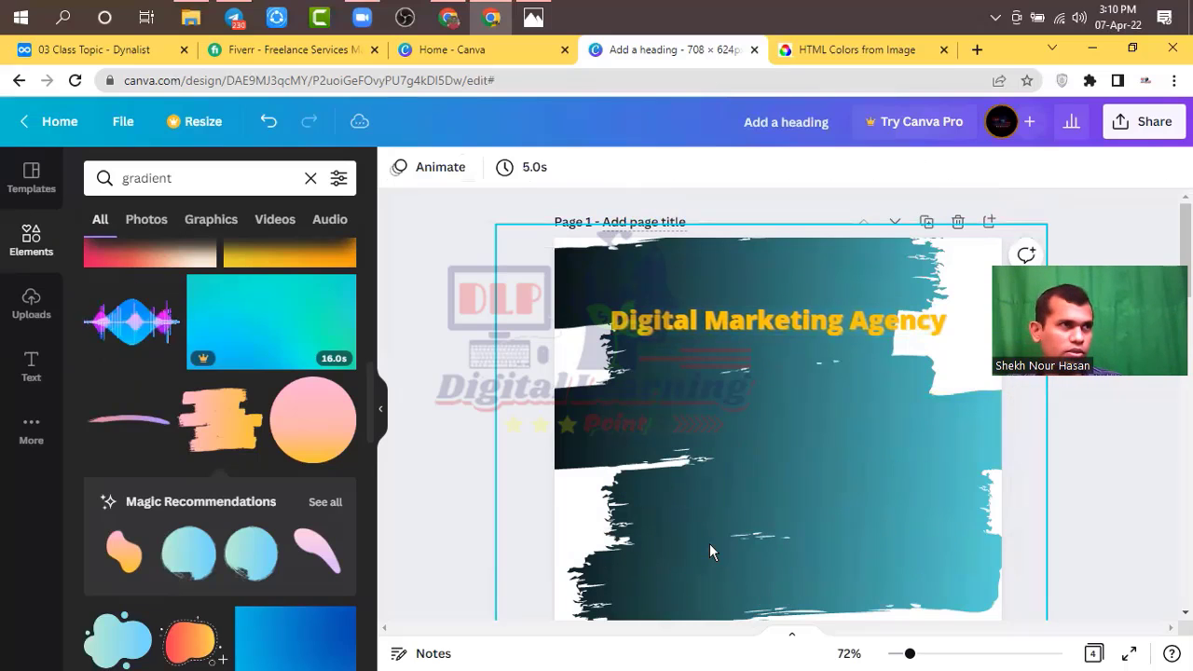
# Delete the first, third and fourth "Digital Marketing Agency" lines on page 2, keeping only the second.
pyautogui.scroll(-5, 709, 543)
pyautogui.click(699, 416)
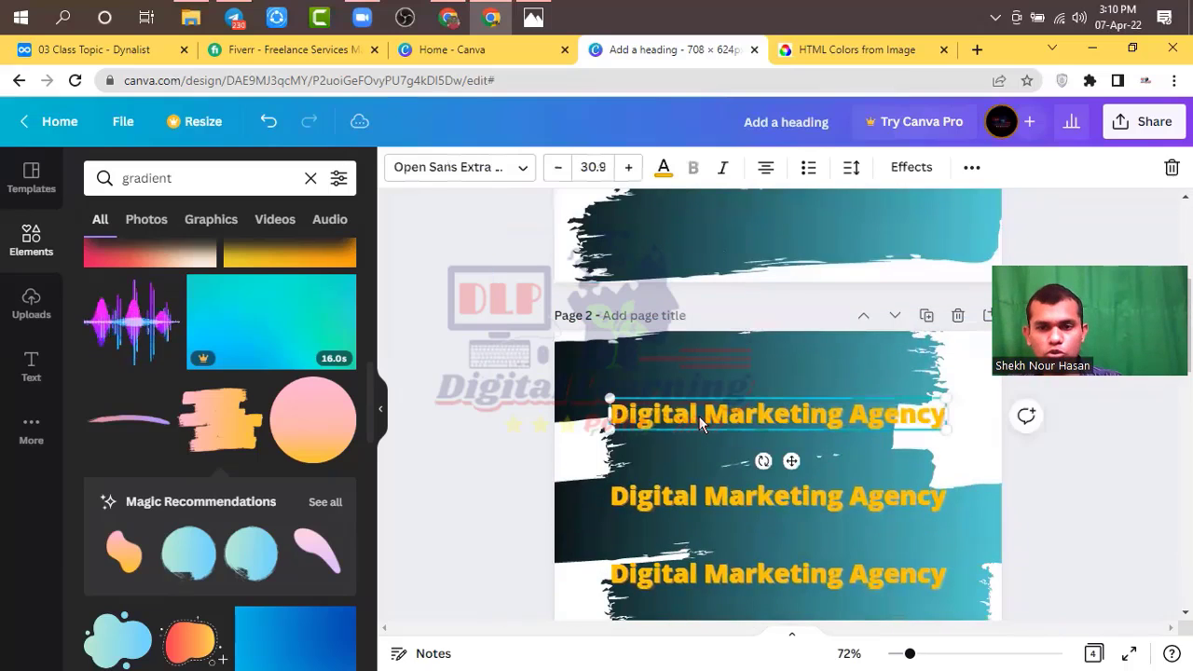
pyautogui.press('Delete')
pyautogui.scroll(-1, 703, 495)
pyautogui.click(697, 487)
pyautogui.press('Delete')
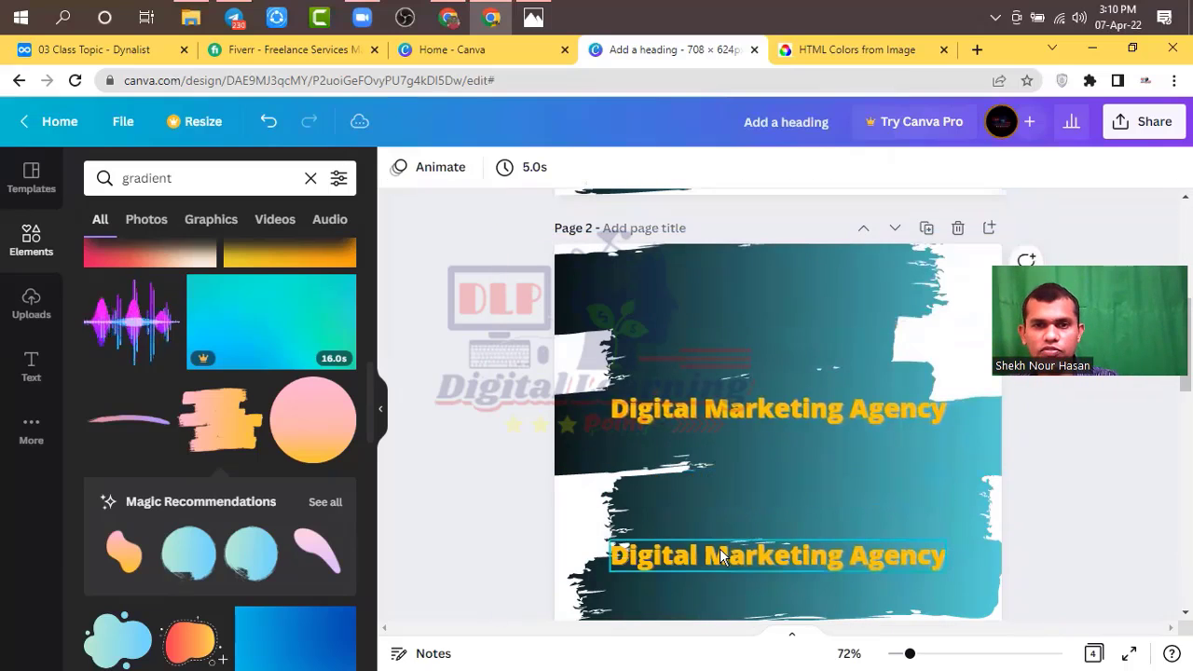
pyautogui.click(720, 548)
pyautogui.press('Delete')
# Delete the "Digital Marketing Agency" lines on page 3 except the third one.
pyautogui.scroll(-1, 719, 548)
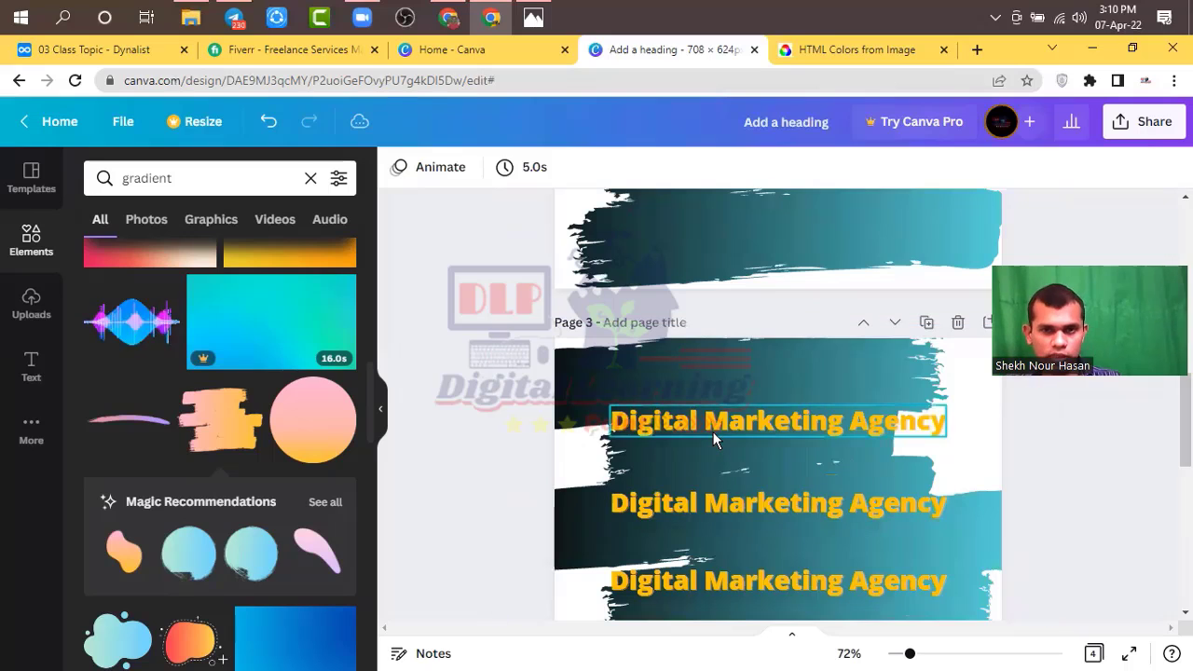
pyautogui.click(713, 431)
pyautogui.press('Delete')
pyautogui.click(718, 510)
pyautogui.press('Delete')
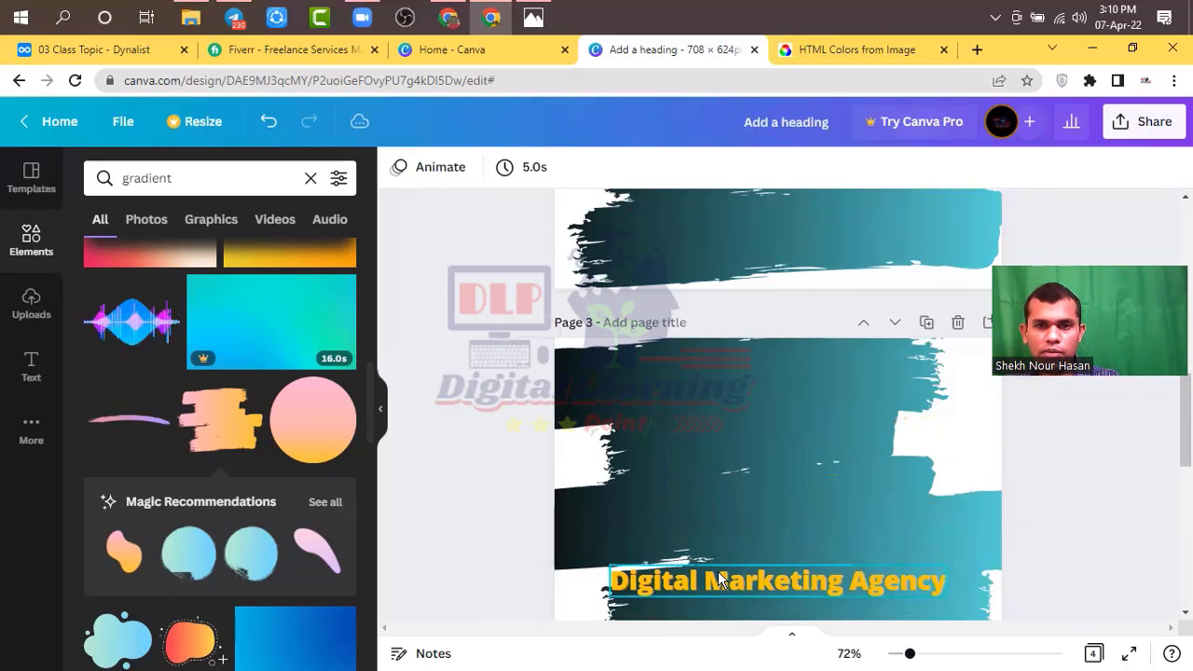
pyautogui.scroll(-2, 718, 559)
# Delete the upper three "Digital Marketing Agency" lines on page 4, keeping only the bottom line.
pyautogui.scroll(-3, 718, 475)
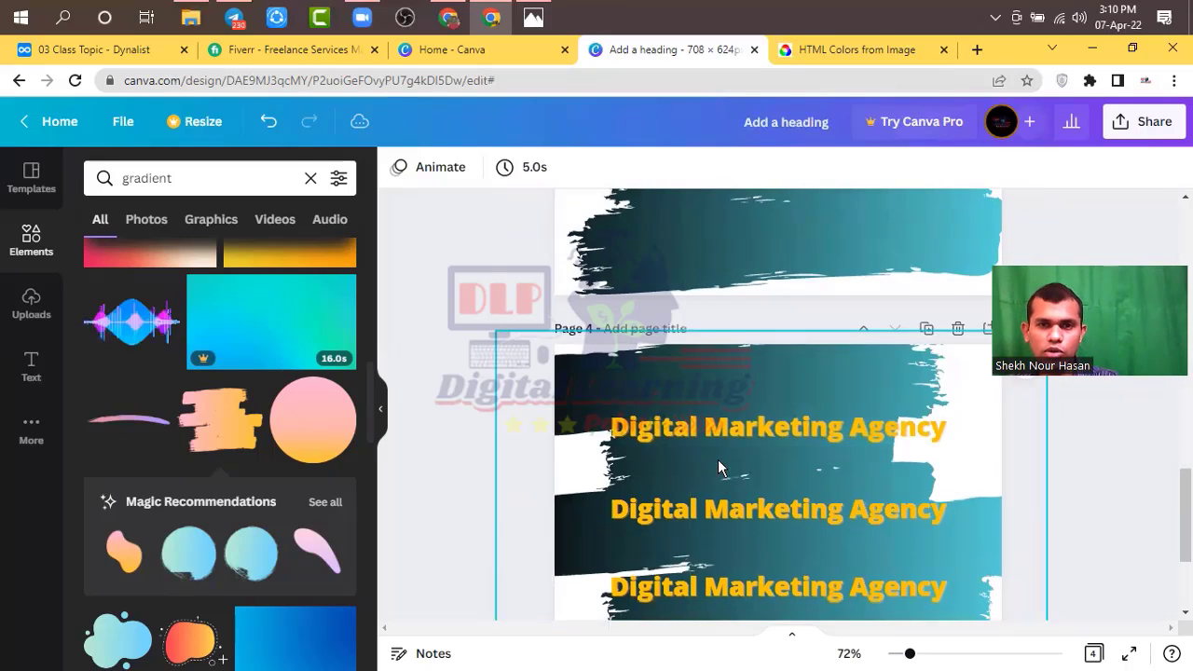
pyautogui.click(720, 459)
pyautogui.press('Delete')
pyautogui.click(719, 508)
pyautogui.press('Delete')
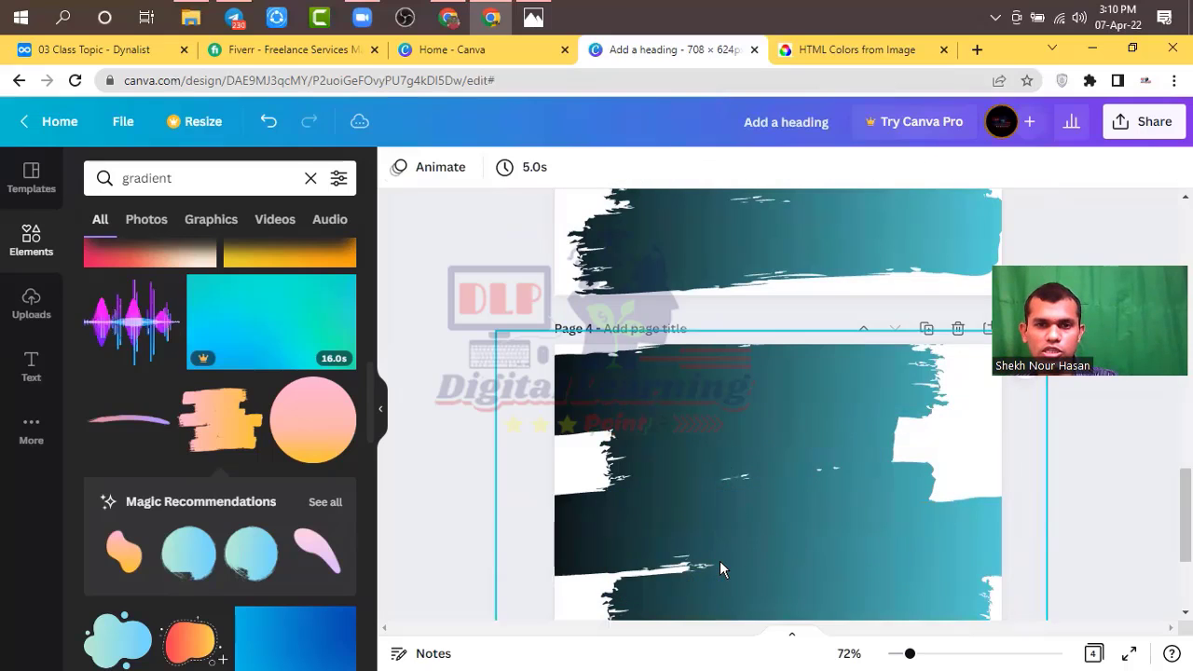
# Review pages 1 to 4 to compare where the remaining "Digital Marketing Agency" line sits on each.
pyautogui.scroll(-2, 720, 560)
pyautogui.scroll(15, 724, 480)
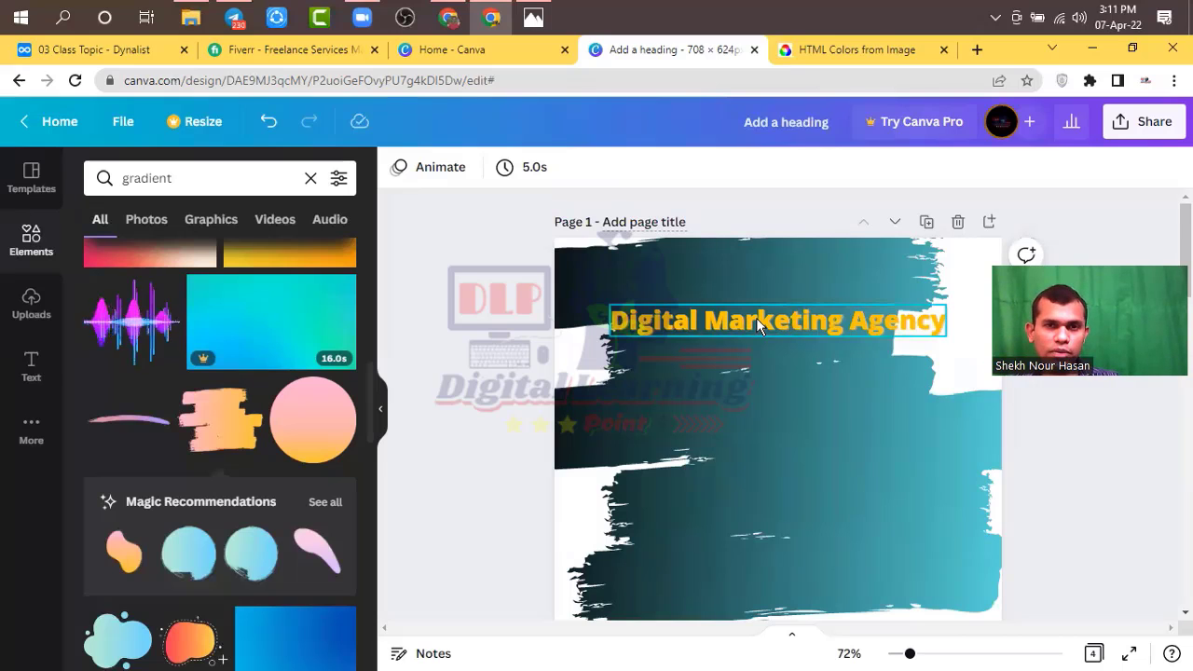
pyautogui.scroll(-5, 755, 317)
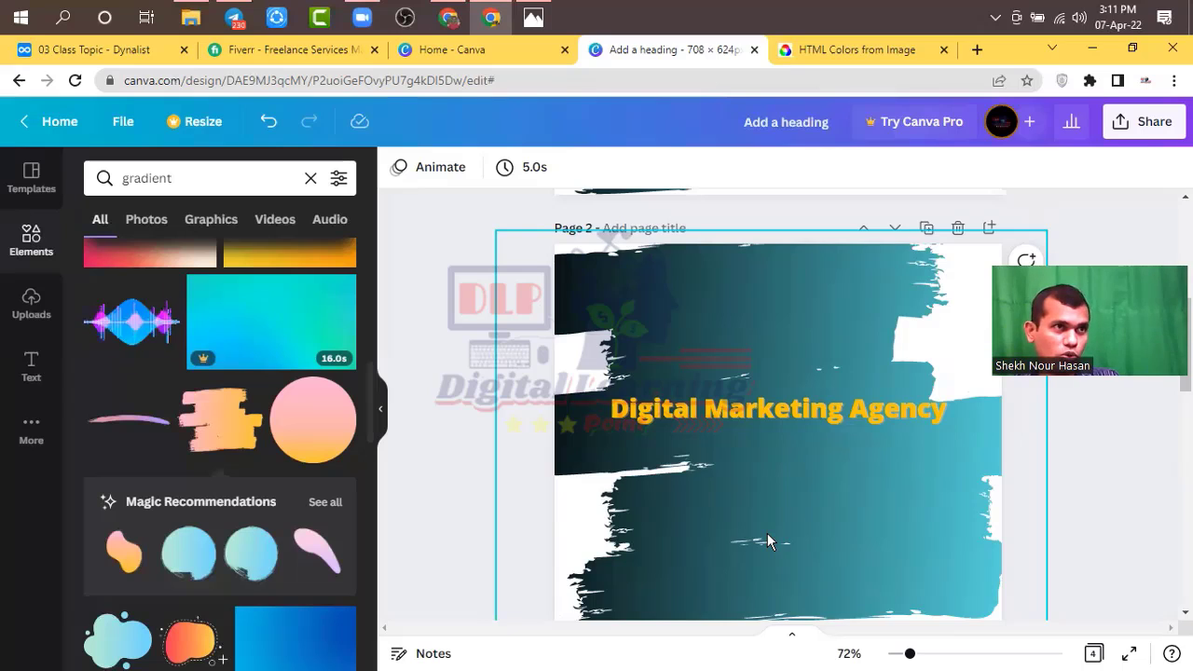
pyautogui.scroll(-4, 767, 535)
pyautogui.scroll(-3, 767, 537)
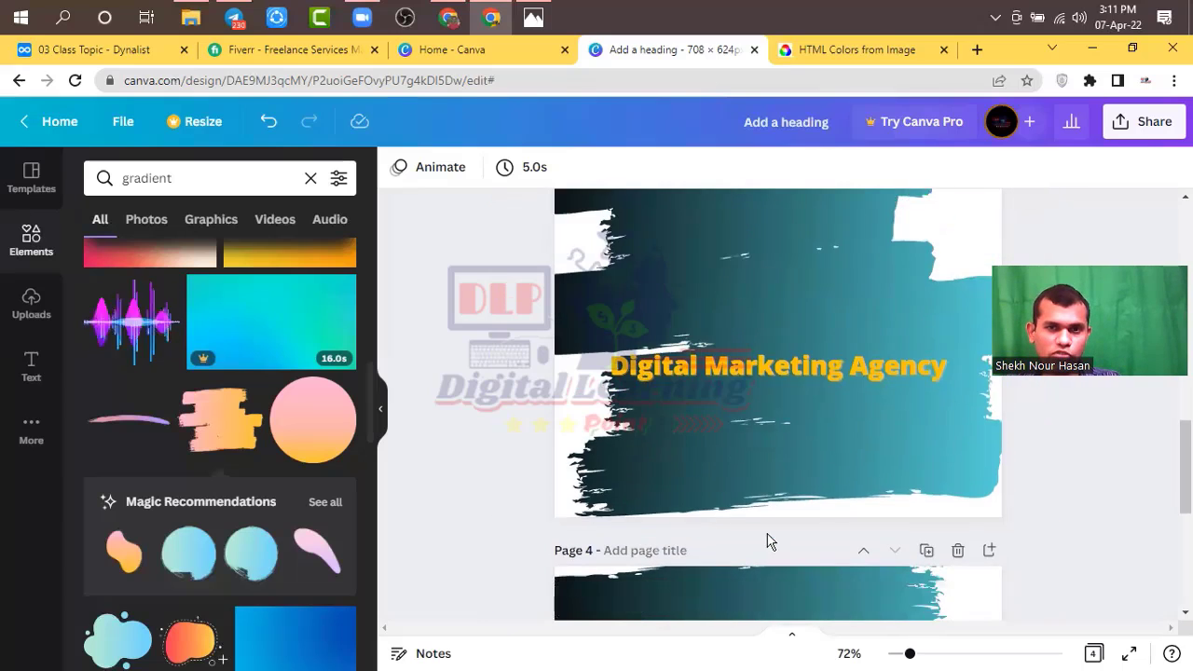
pyautogui.scroll(-2, 751, 426)
pyautogui.scroll(-1, 748, 426)
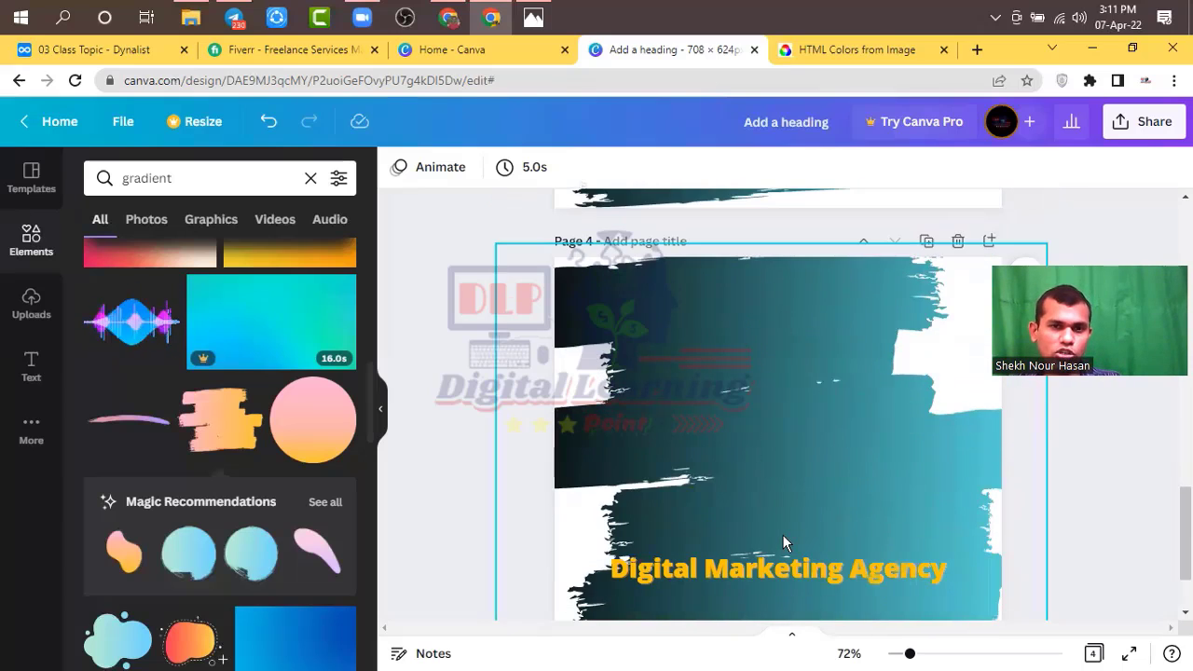
pyautogui.scroll(-2, 783, 536)
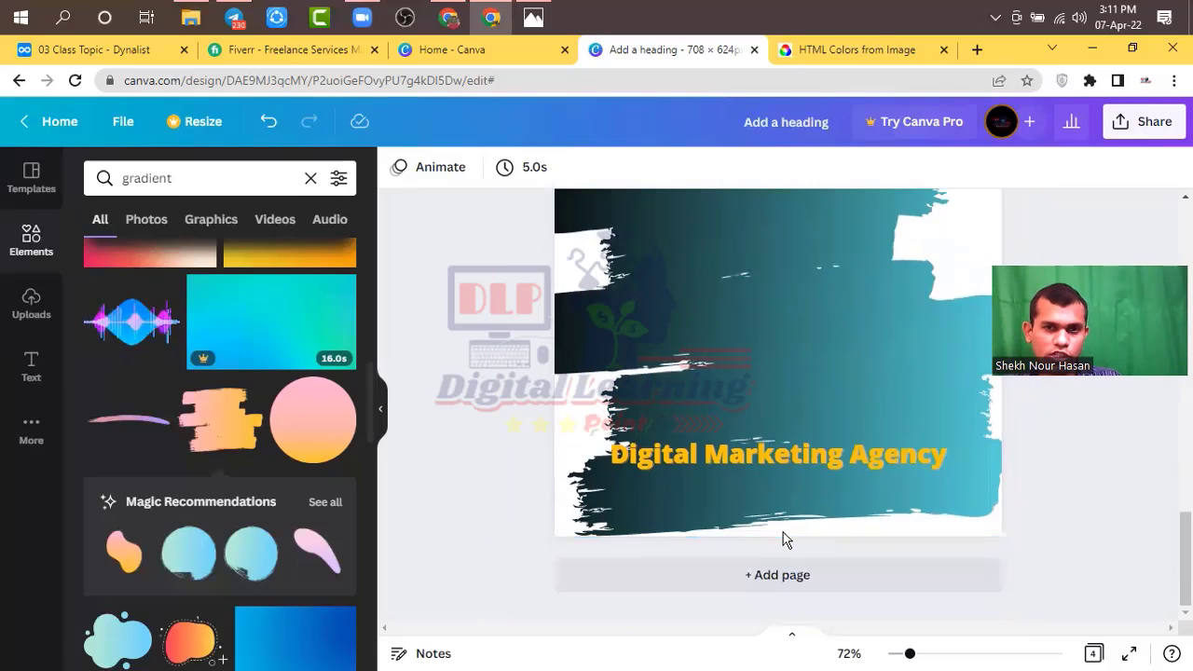
pyautogui.scroll(3, 745, 419)
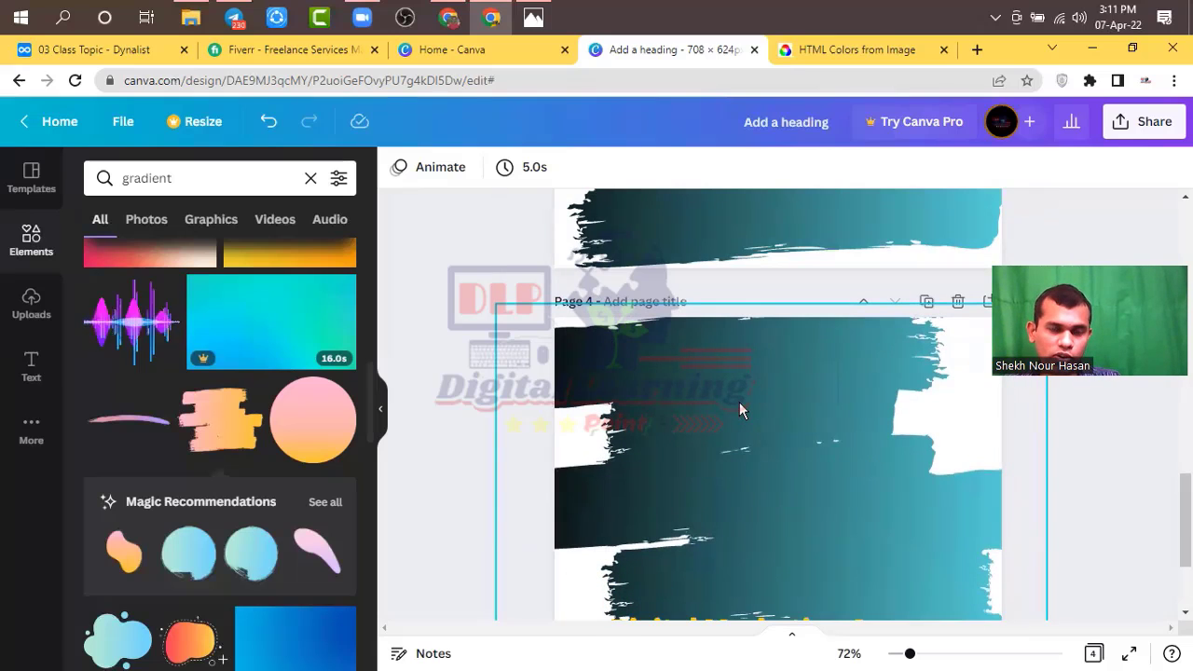
pyautogui.scroll(20, 740, 408)
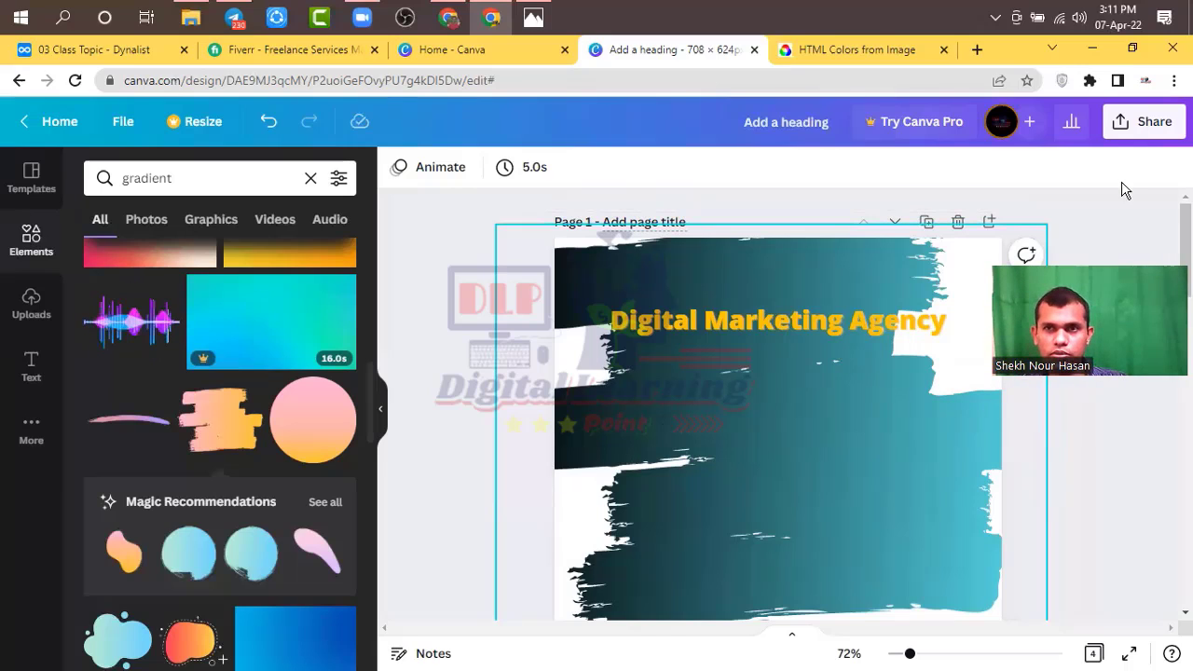
# Open the design's download options and list its pages for selection.
pyautogui.click(1124, 130)
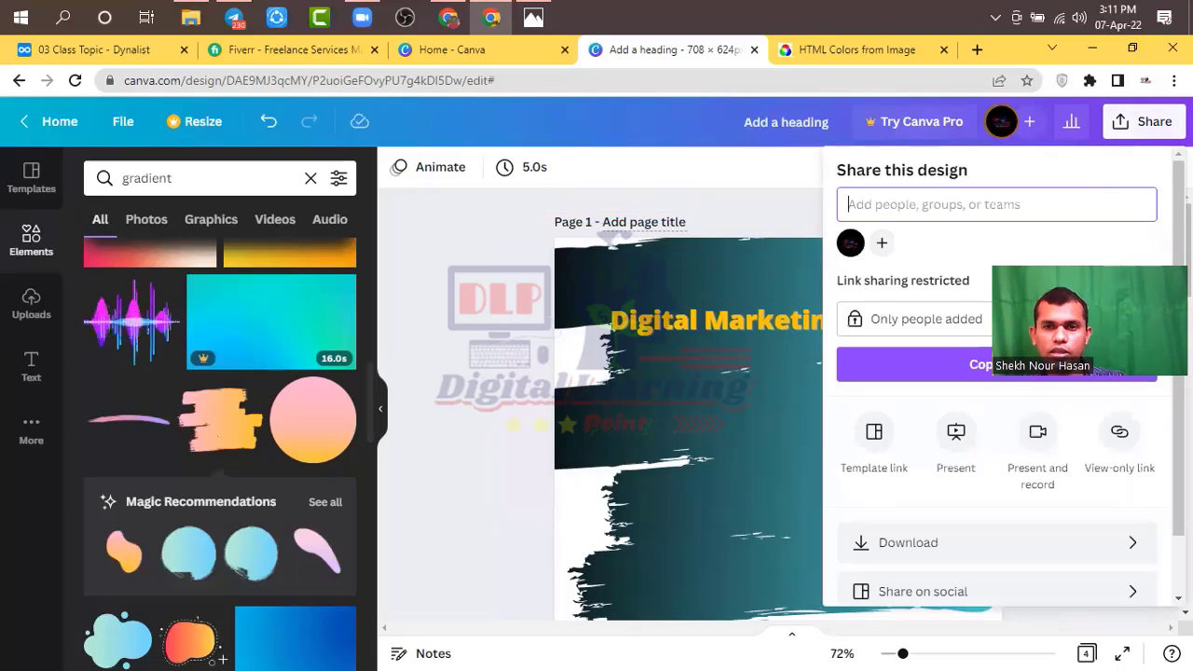
pyautogui.click(909, 550)
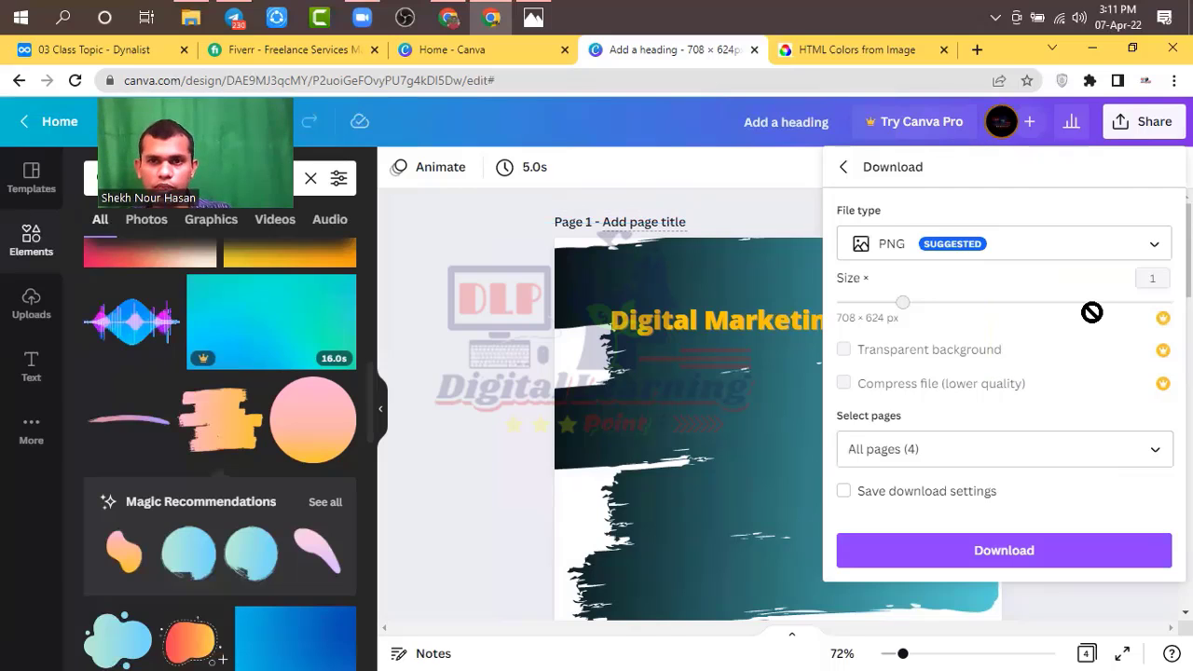
pyautogui.click(1156, 452)
pyautogui.scroll(-1, 1053, 284)
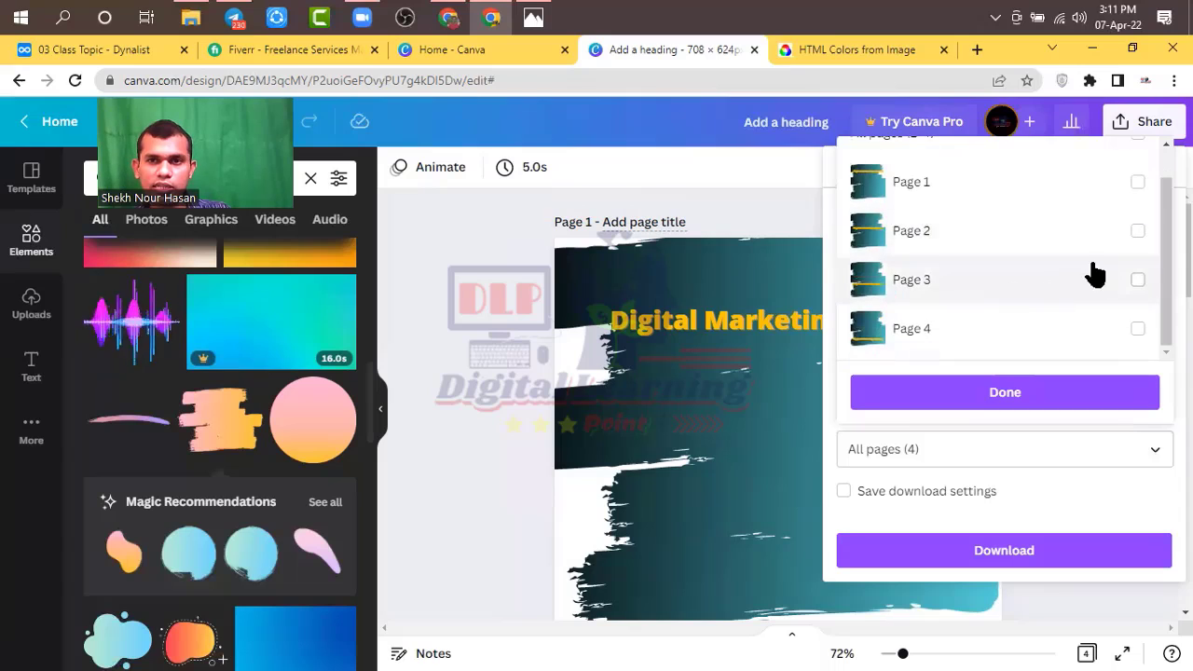
# Select only pages 1, 2 and 4 for the download.
pyautogui.click(1138, 183)
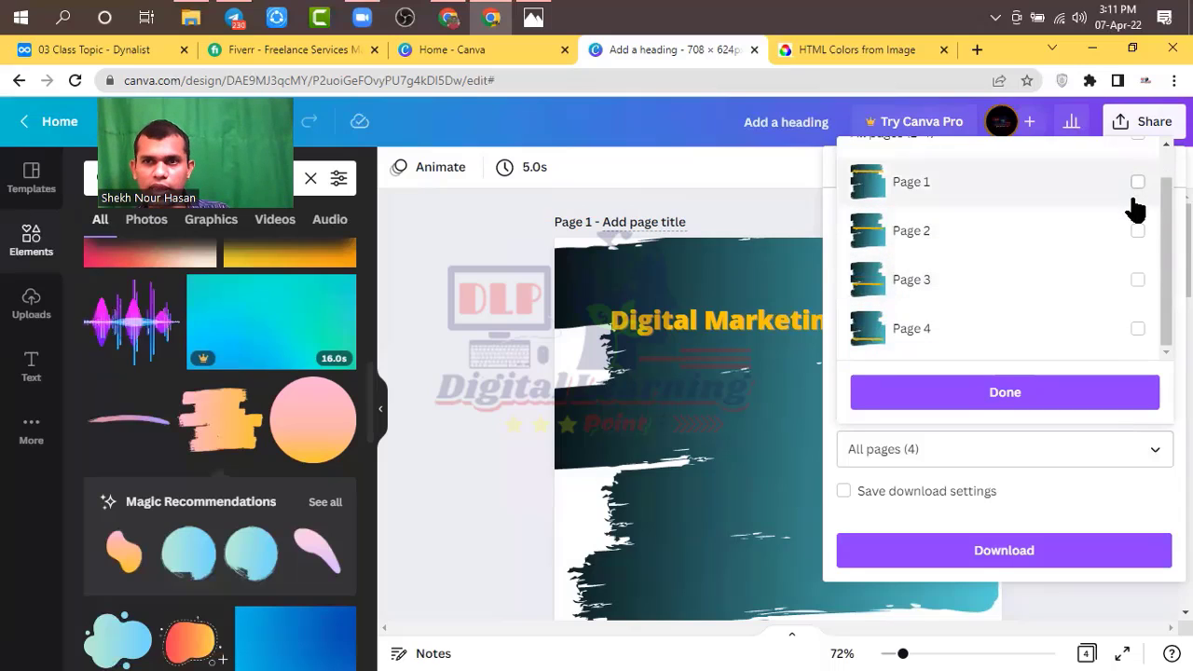
pyautogui.click(1138, 231)
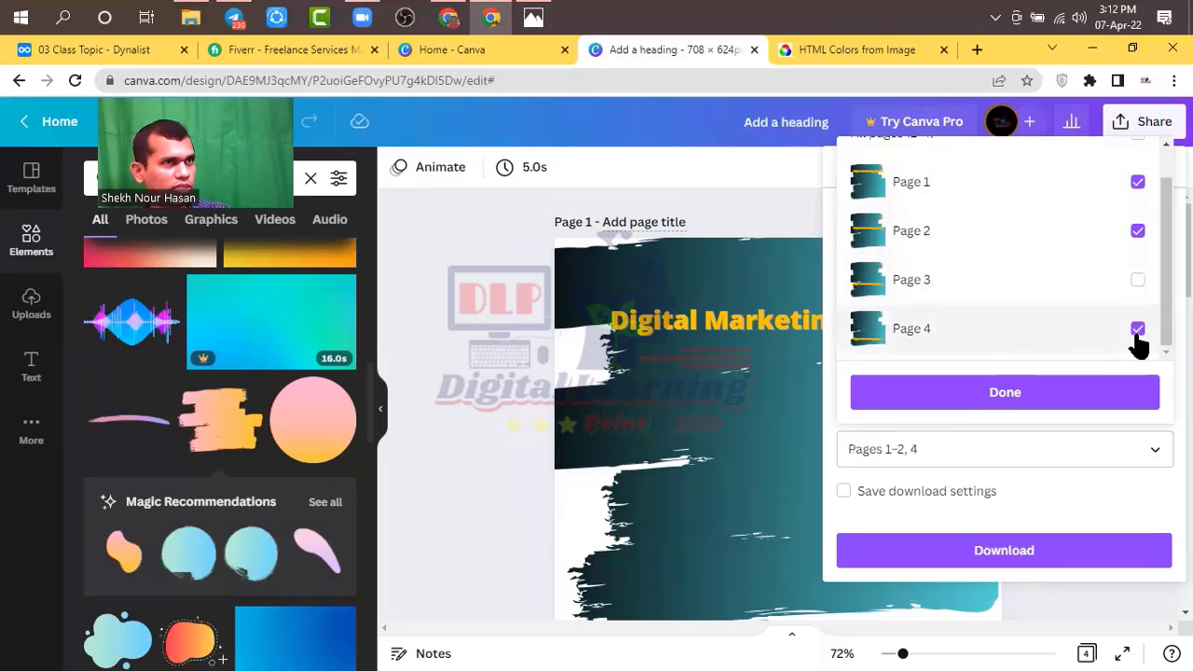
pyautogui.scroll(2, 1137, 341)
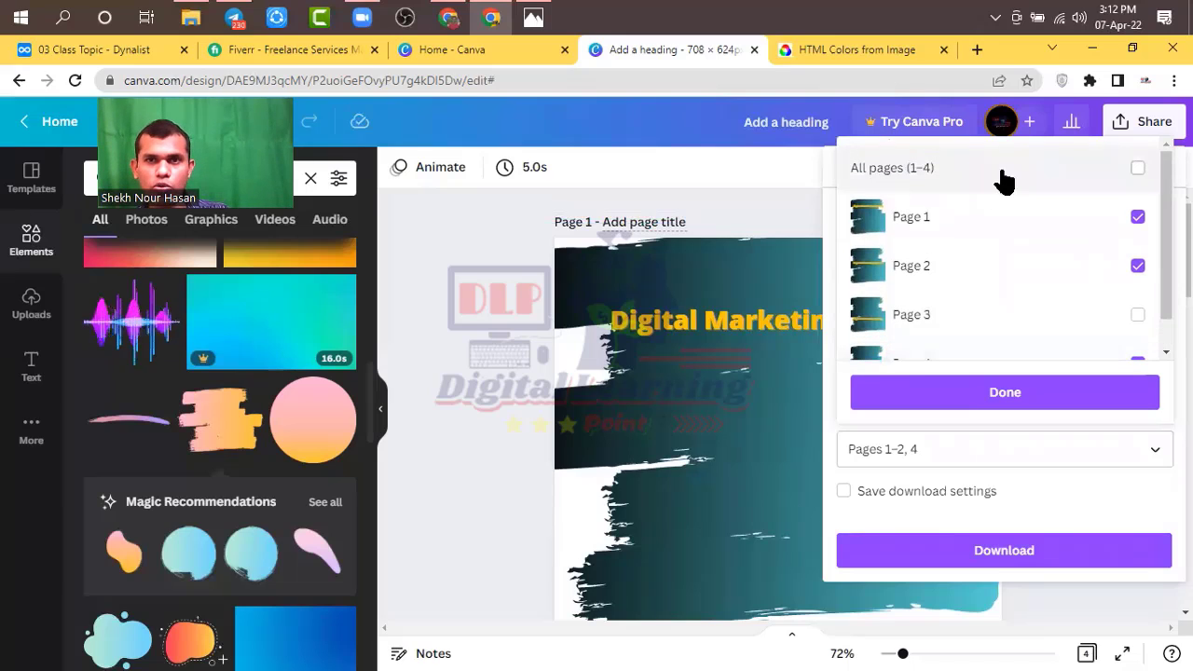
# Download all four pages as PNG with the download settings saved.
pyautogui.click(1139, 170)
pyautogui.click(1037, 394)
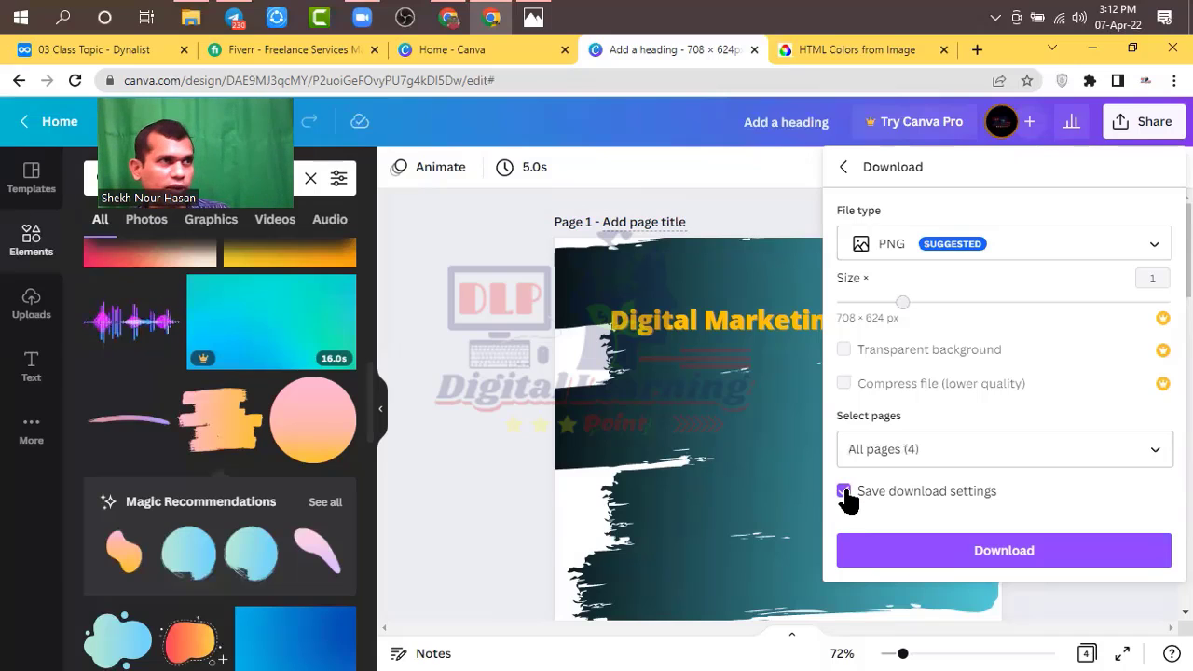
pyautogui.click(1013, 559)
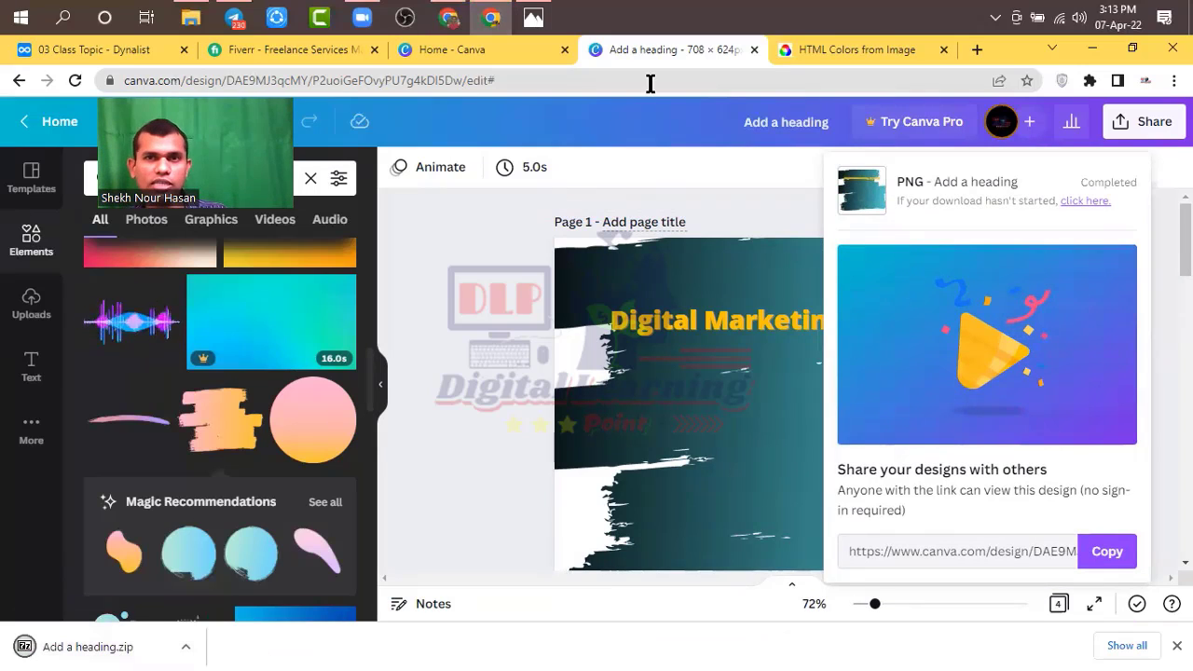
# Close the HTML Colors and Canva home pages and bring up the 03 Class Topic notes in Dynalist.
pyautogui.click(848, 61)
pyautogui.click(943, 50)
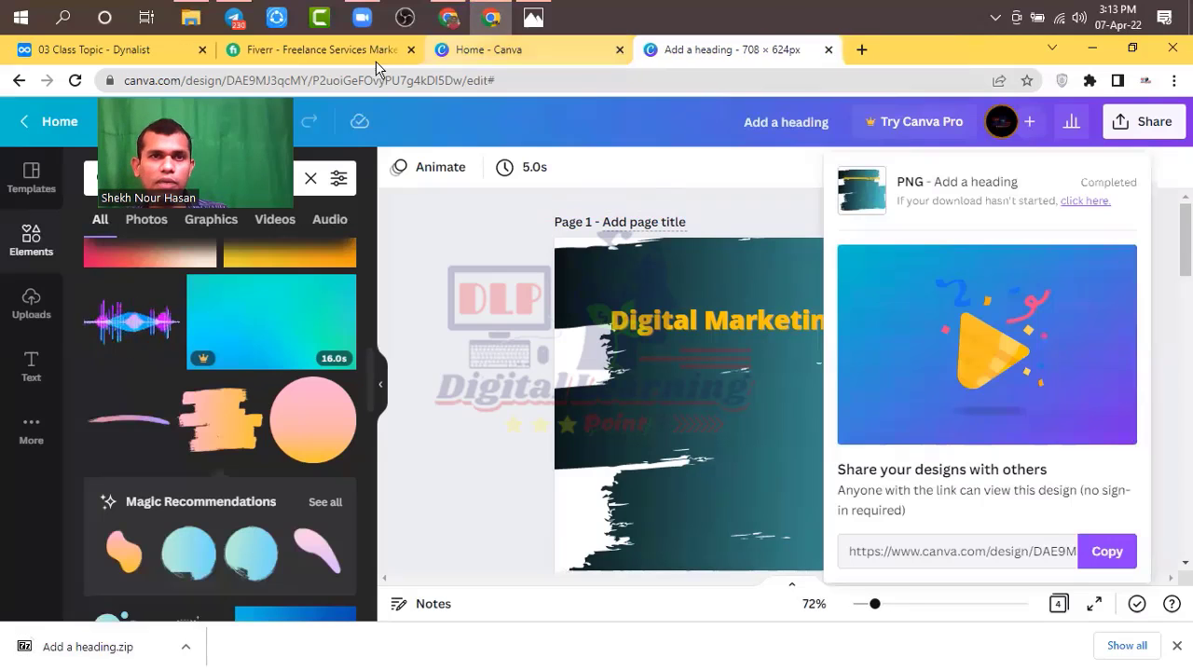
pyautogui.click(140, 50)
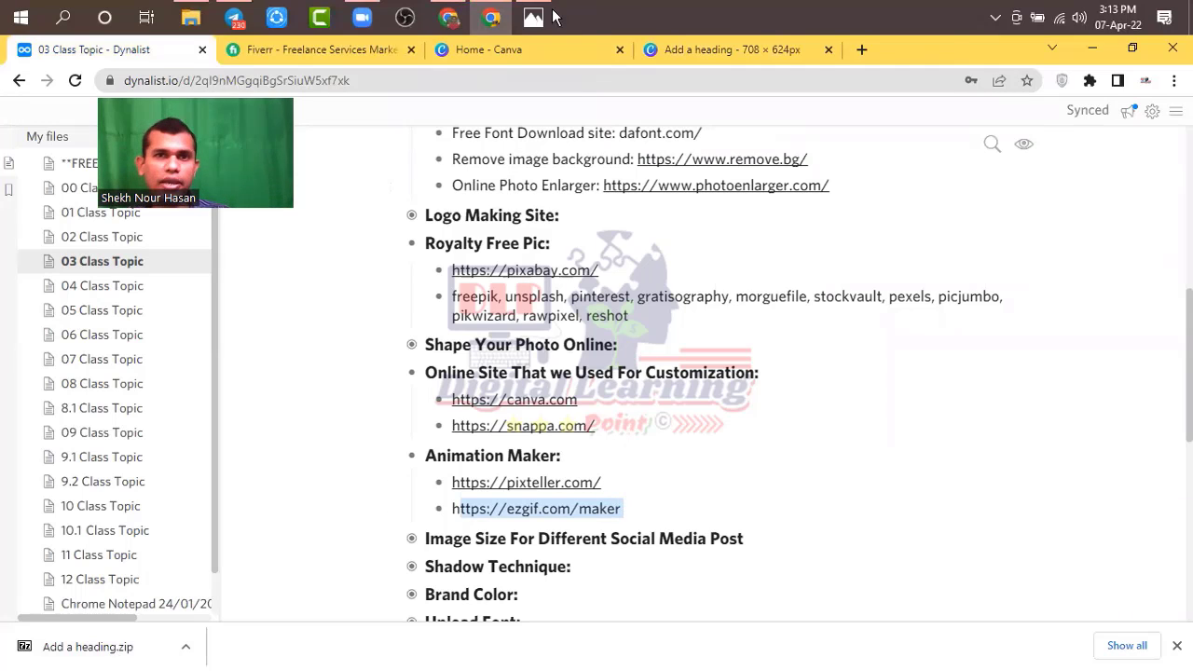
pyautogui.click(620, 49)
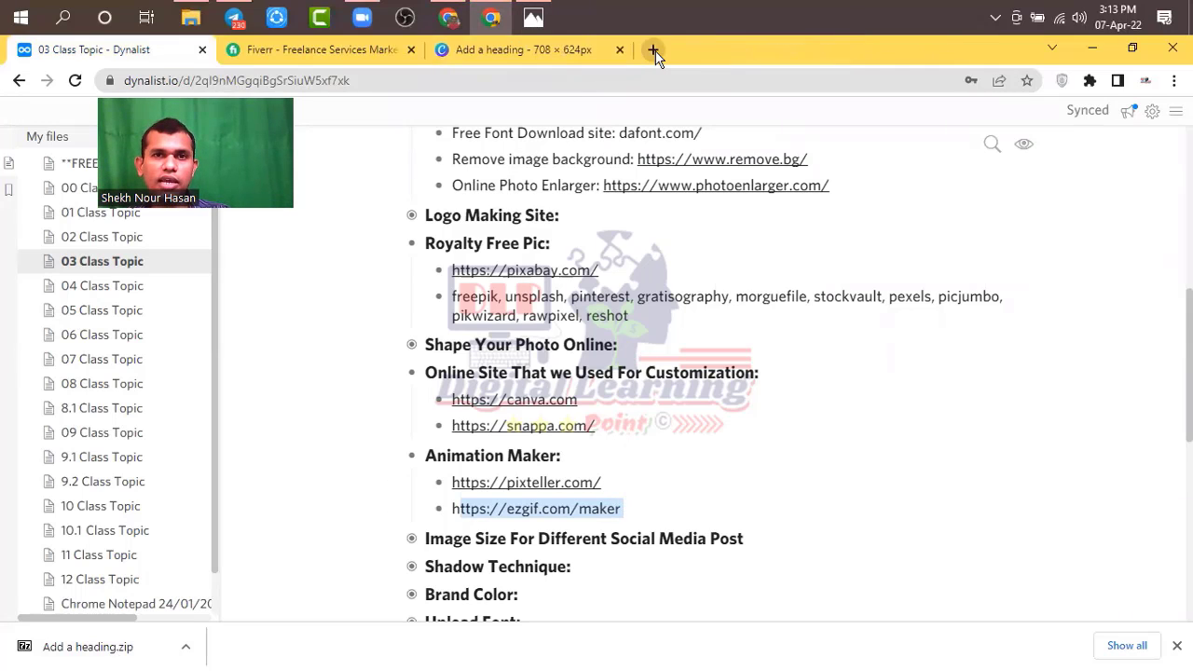
pyautogui.click(652, 49)
pyautogui.click(499, 79)
pyautogui.write('https://ezgif.com/maker')
pyautogui.press('Return')
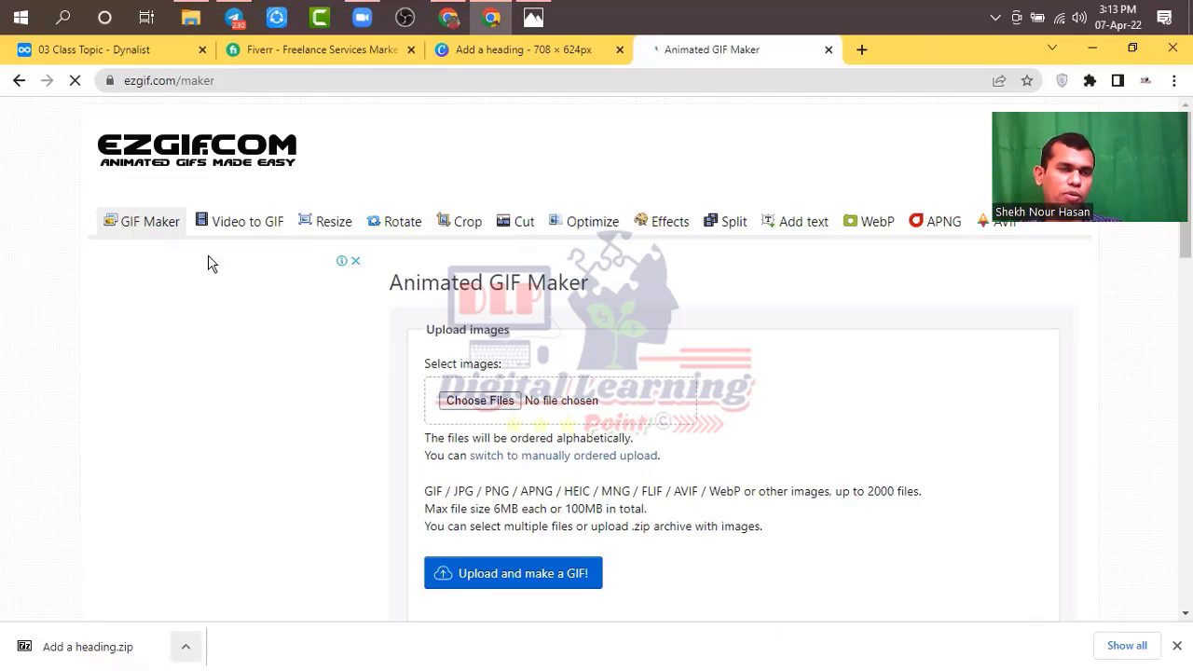
# Extract Add a heading.zip from Downloads into its own Add a heading folder, open it and select all four PNG files.
pyautogui.click(190, 17)
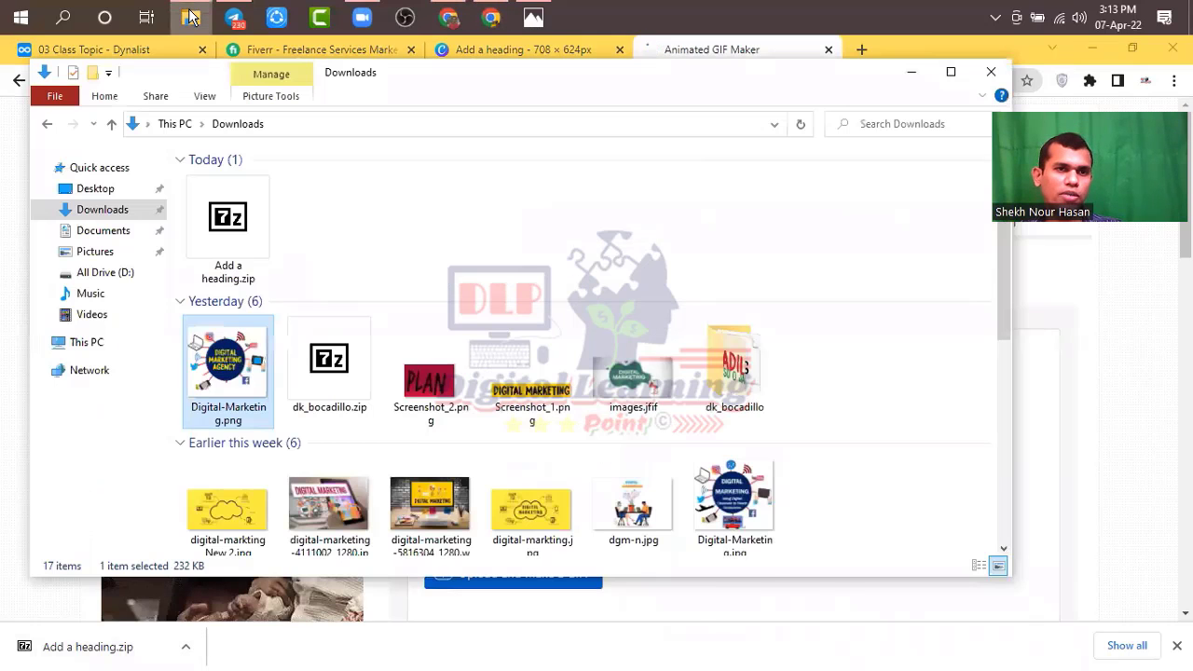
pyautogui.rightClick(250, 214)
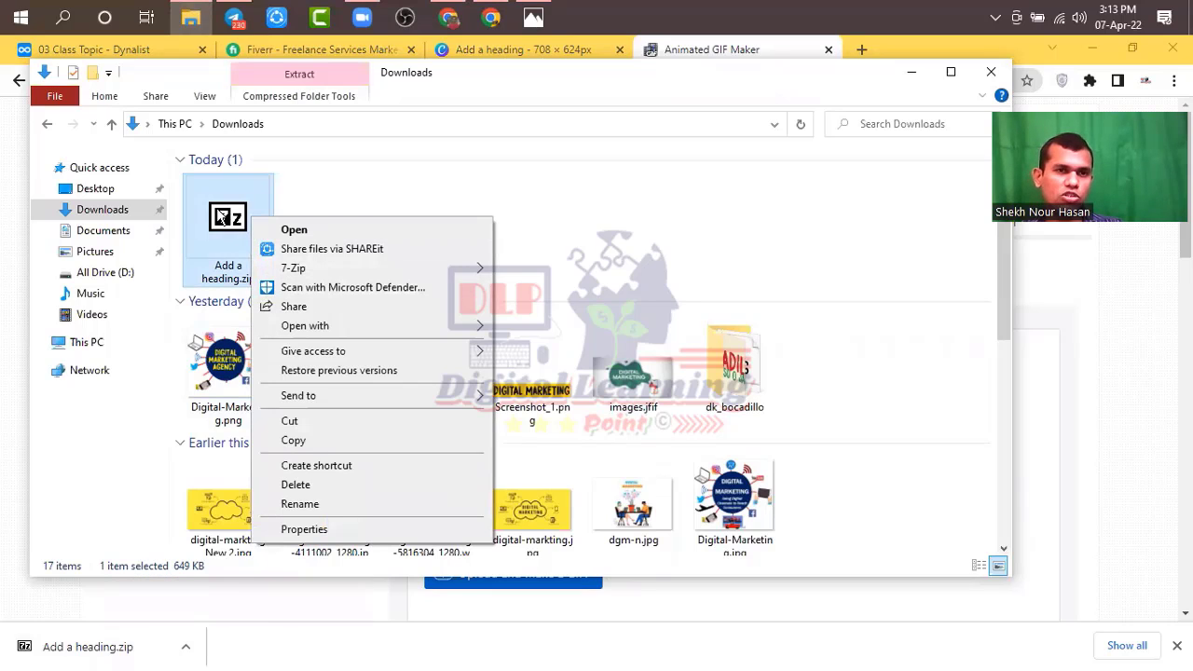
pyautogui.moveTo(328, 271)
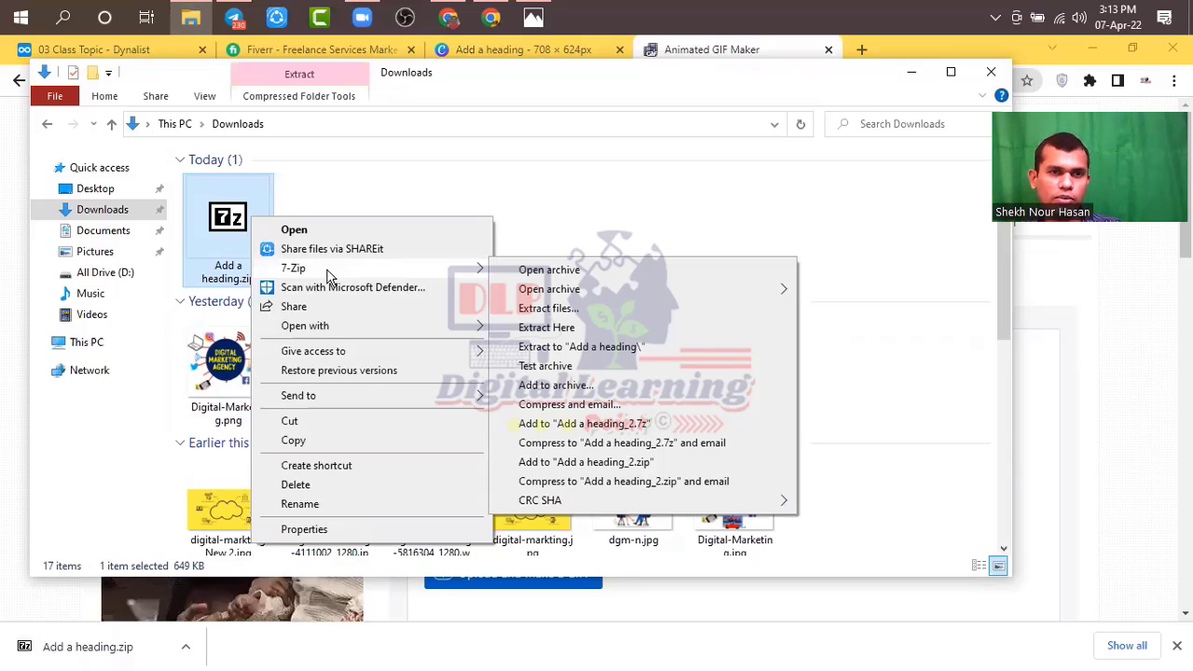
pyautogui.click(589, 313)
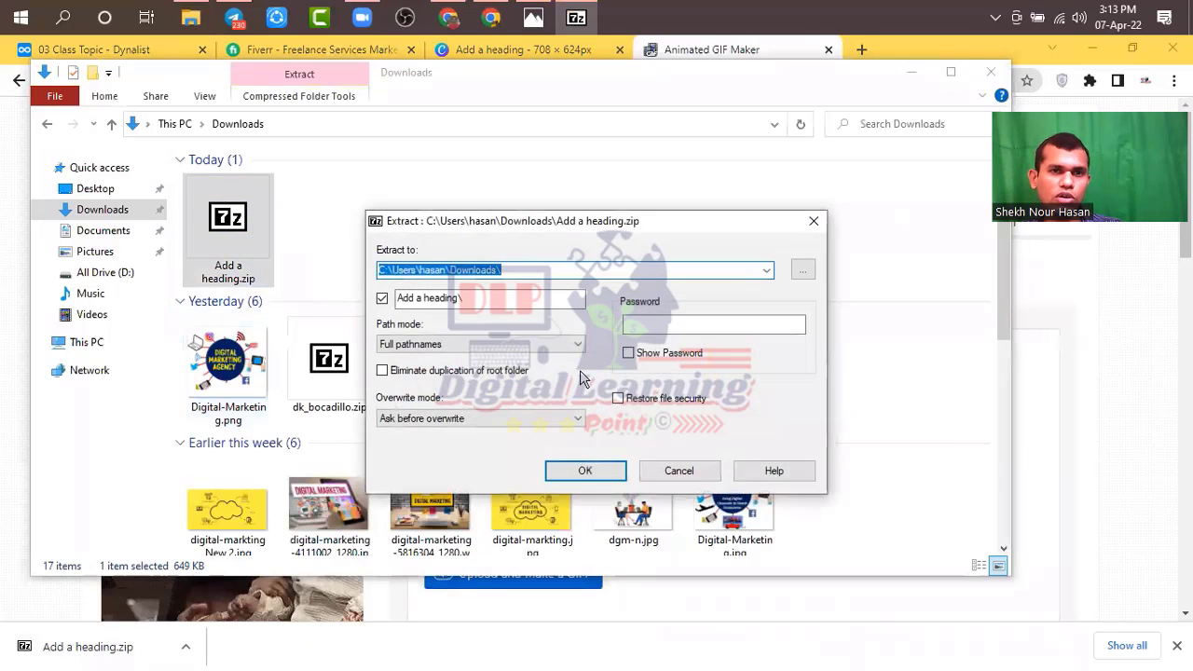
pyautogui.click(578, 479)
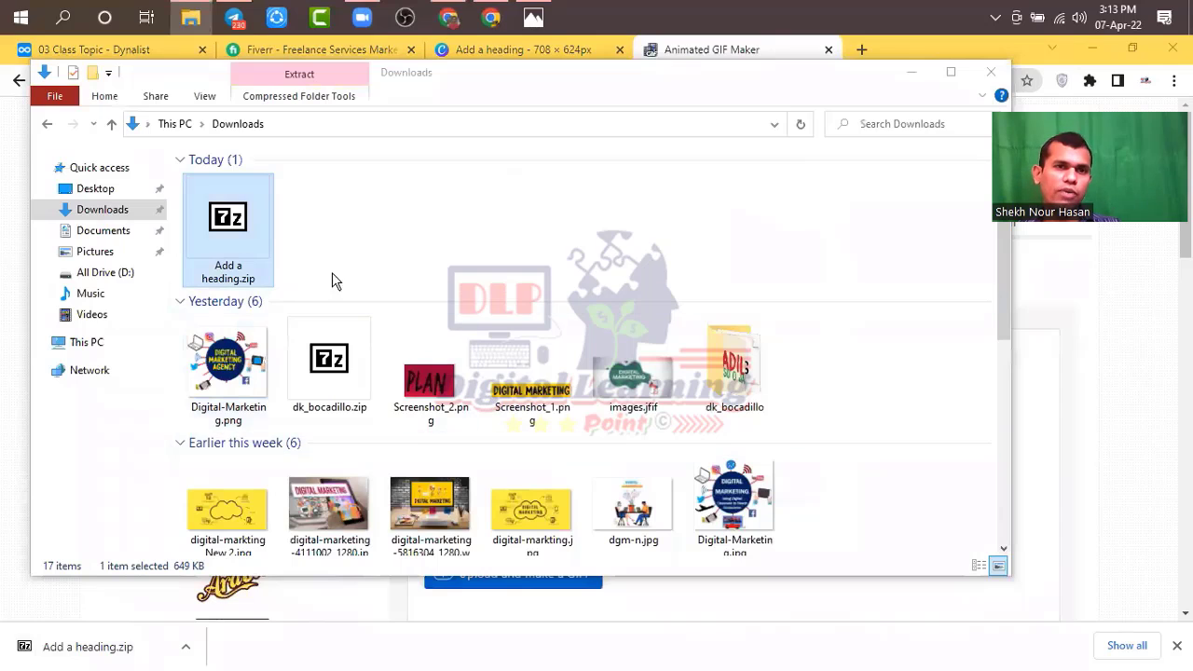
pyautogui.doubleClick(331, 253)
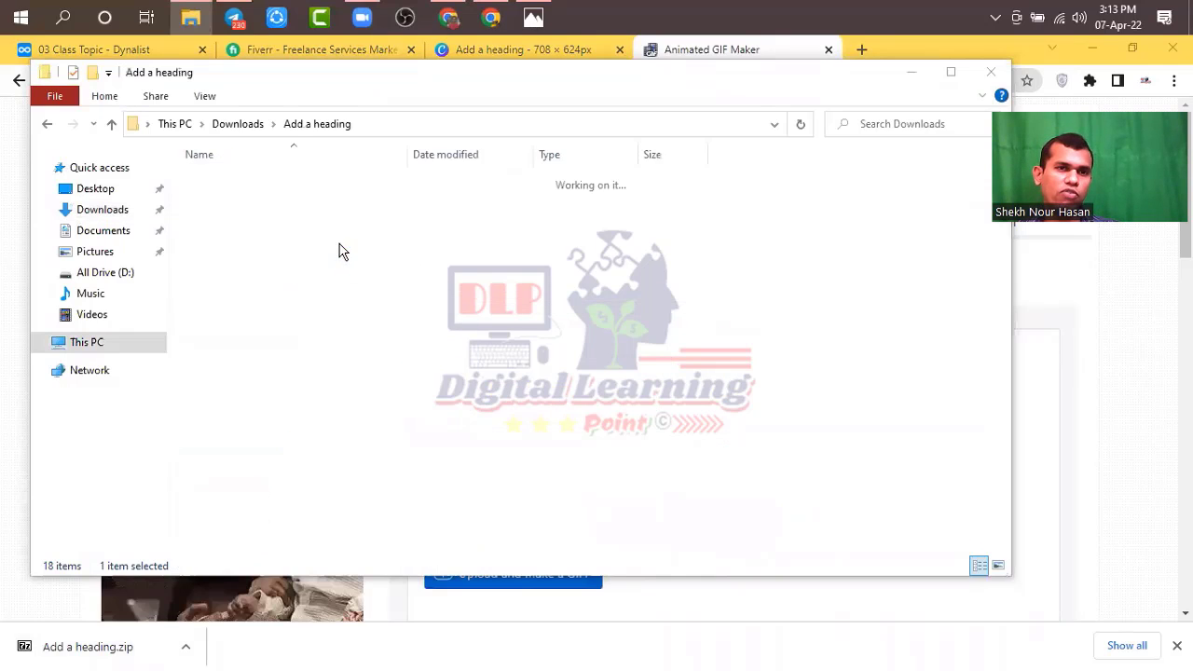
pyautogui.moveTo(596, 265); pyautogui.dragTo(233, 167)
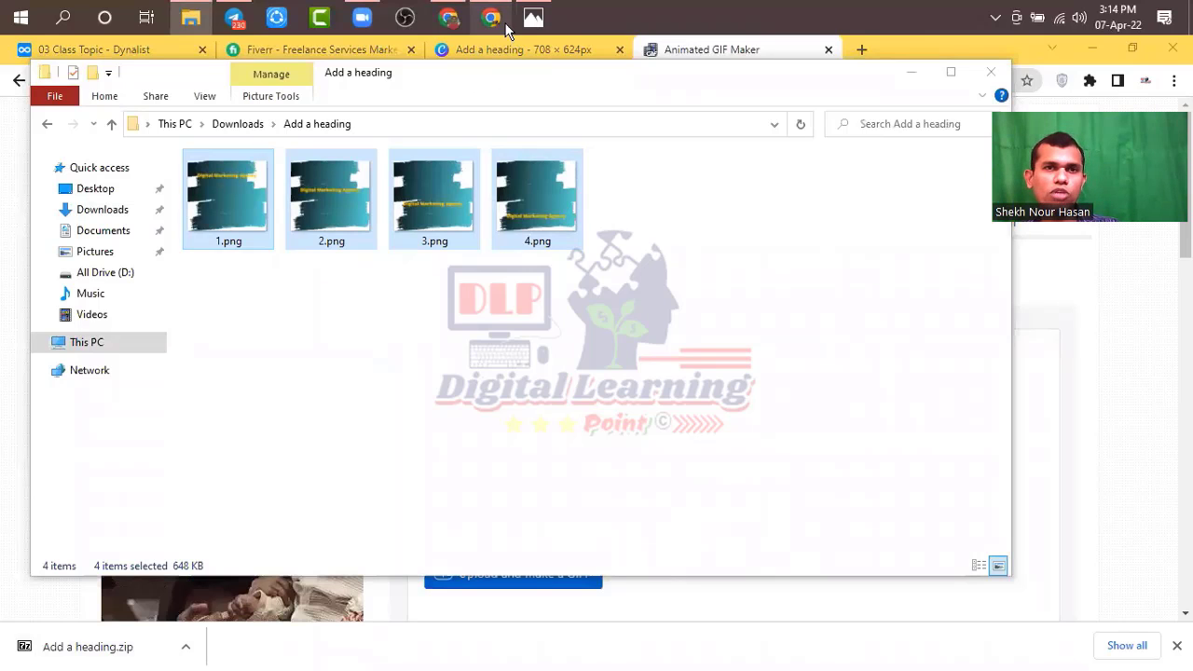
# Upload 1.png, 2.png, 3.png and 4.png from the Add a heading folder to Ezgif's animated GIF maker.
pyautogui.click(701, 49)
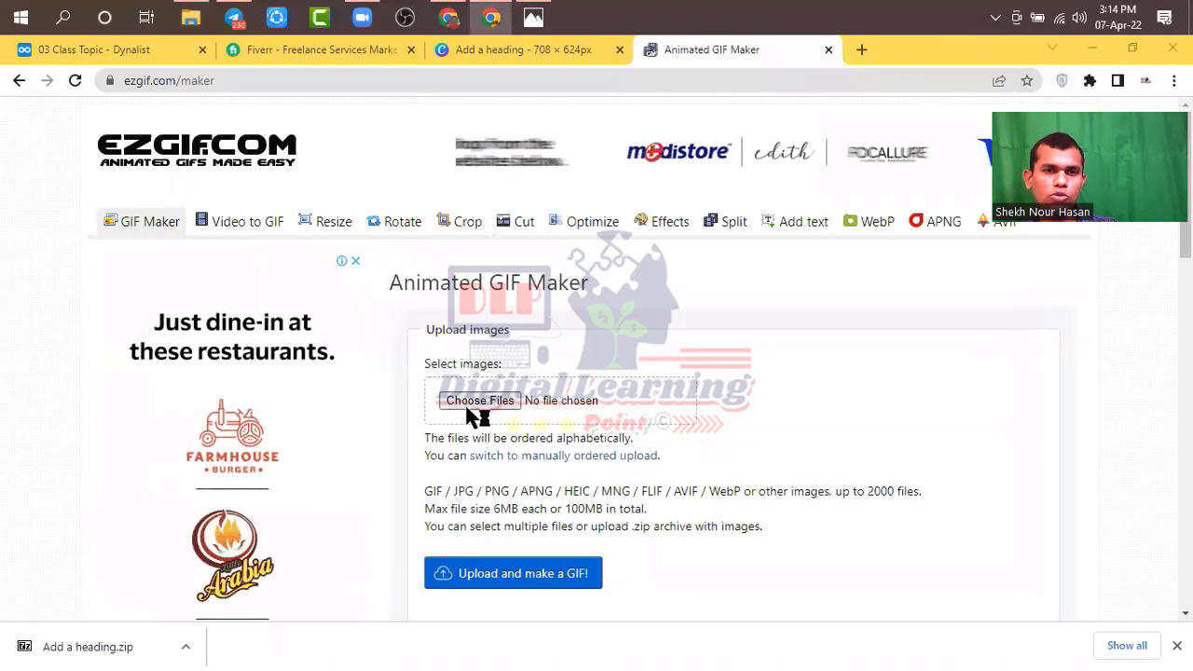
pyautogui.click(468, 413)
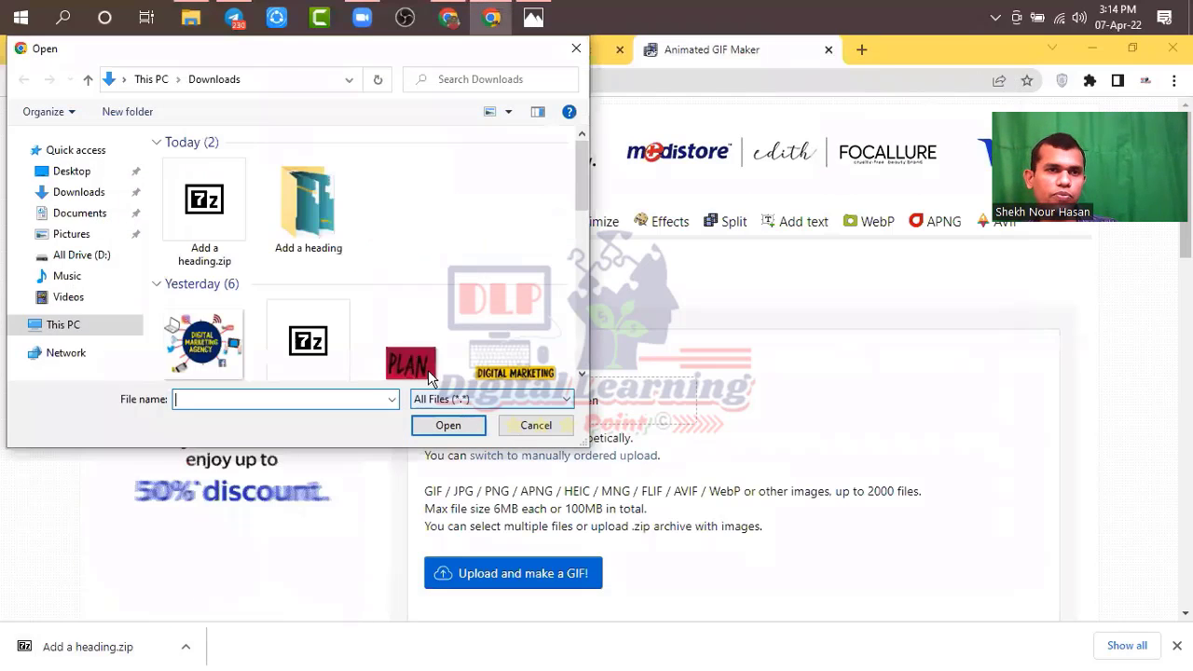
pyautogui.doubleClick(340, 221)
pyautogui.moveTo(556, 271); pyautogui.dragTo(184, 160)
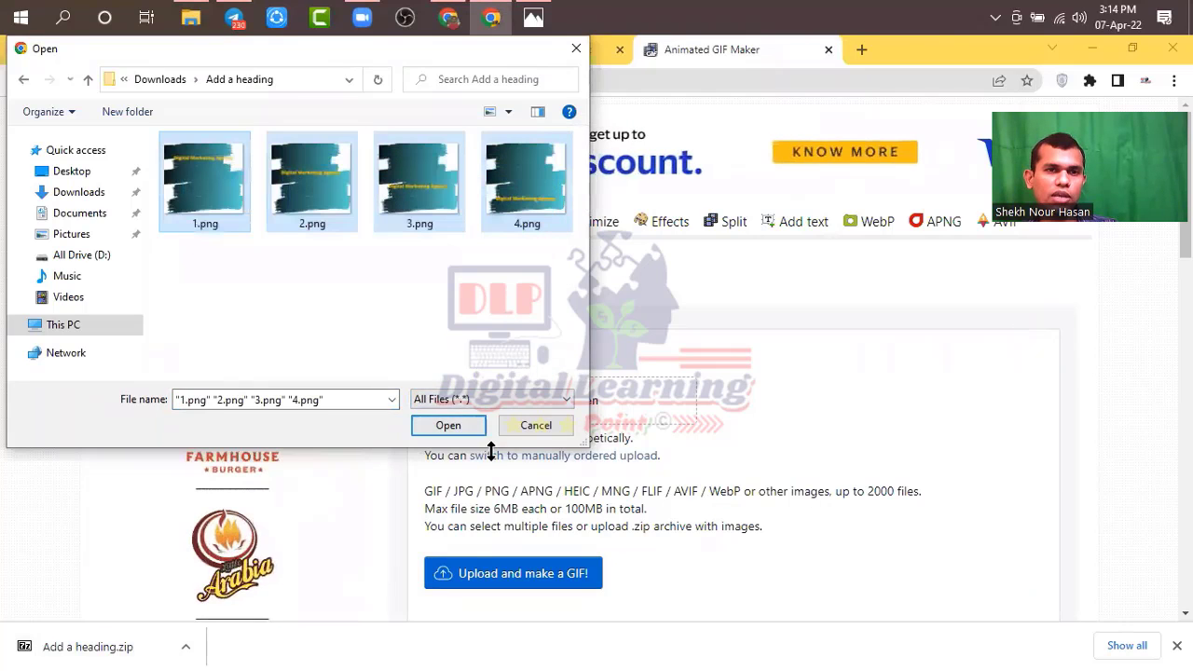
pyautogui.click(449, 426)
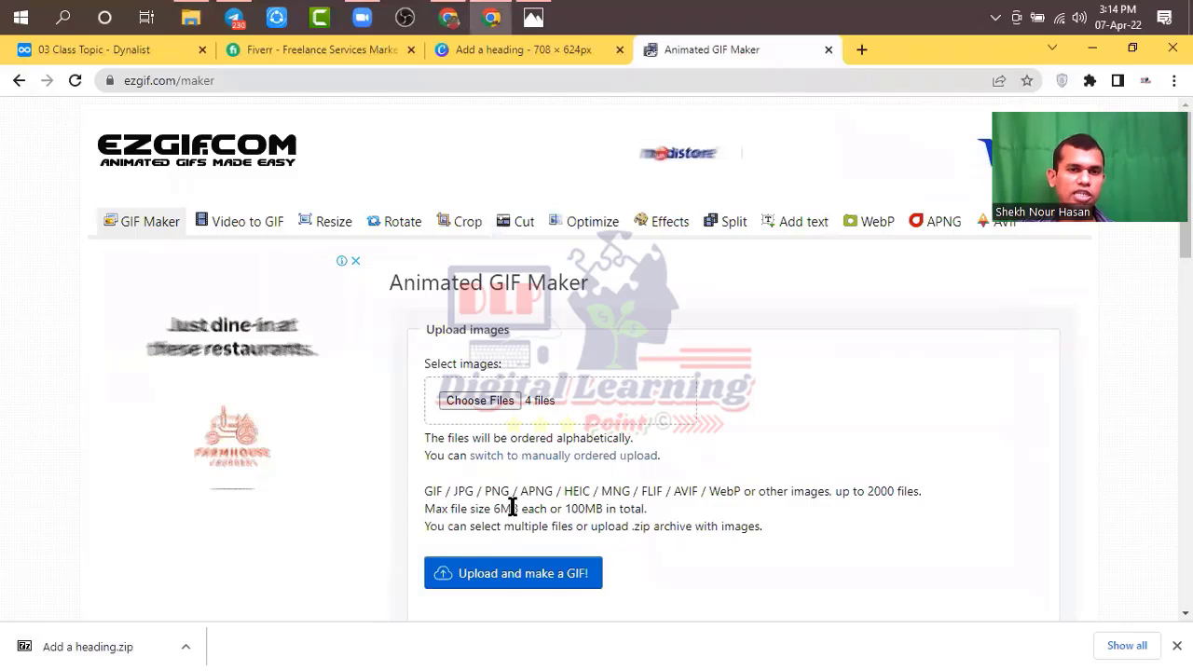
pyautogui.click(533, 580)
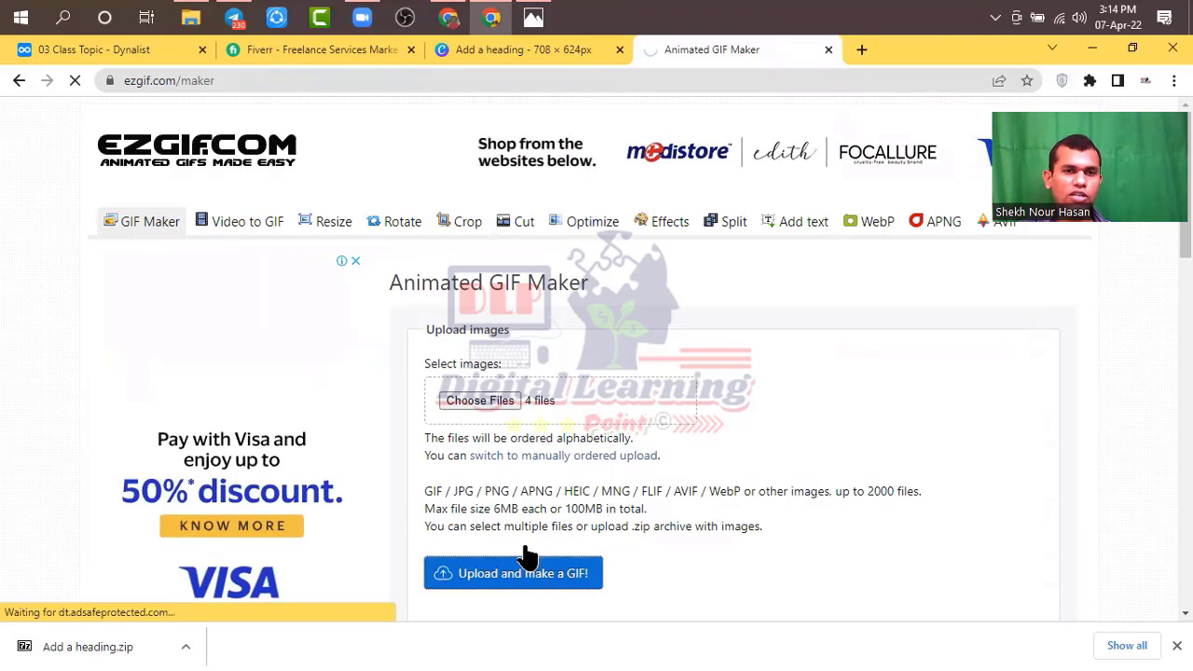
# Set the delay of each of the four frames to 600.
pyautogui.scroll(-2, 764, 401)
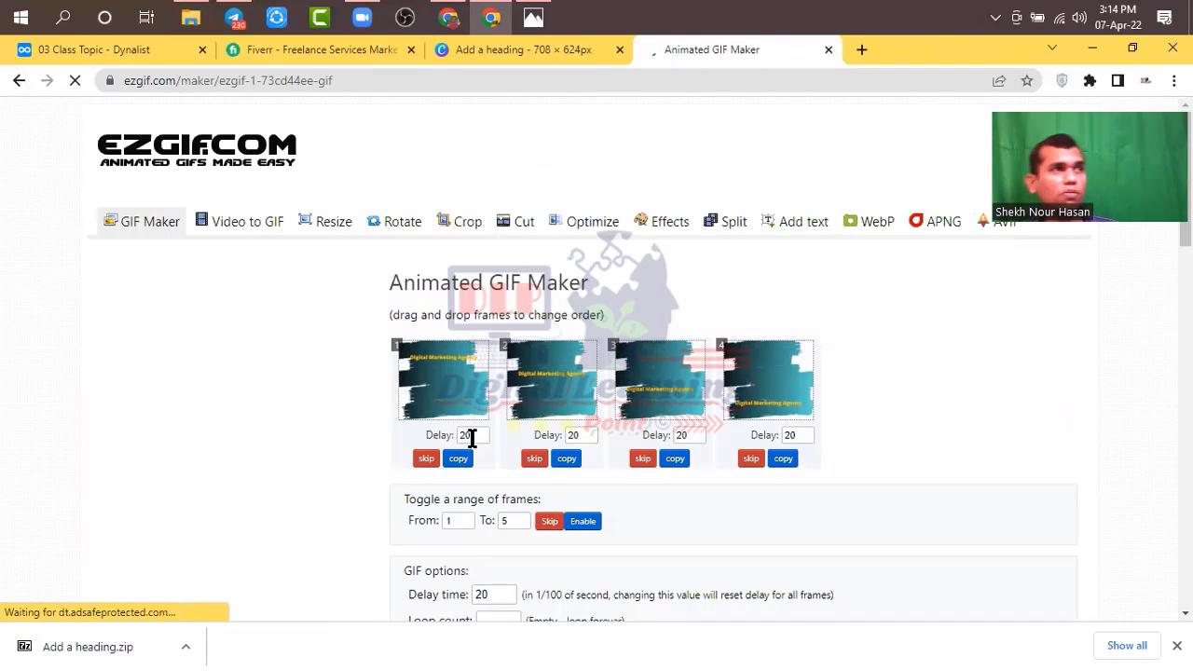
pyautogui.click(472, 438)
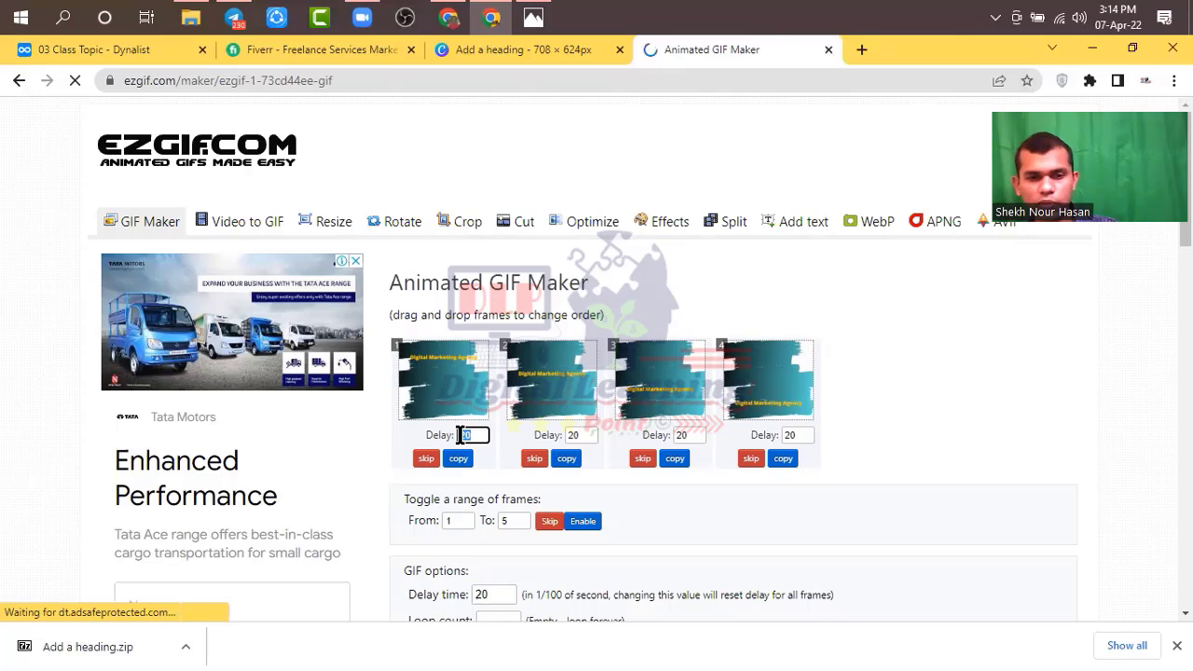
pyautogui.write('600')
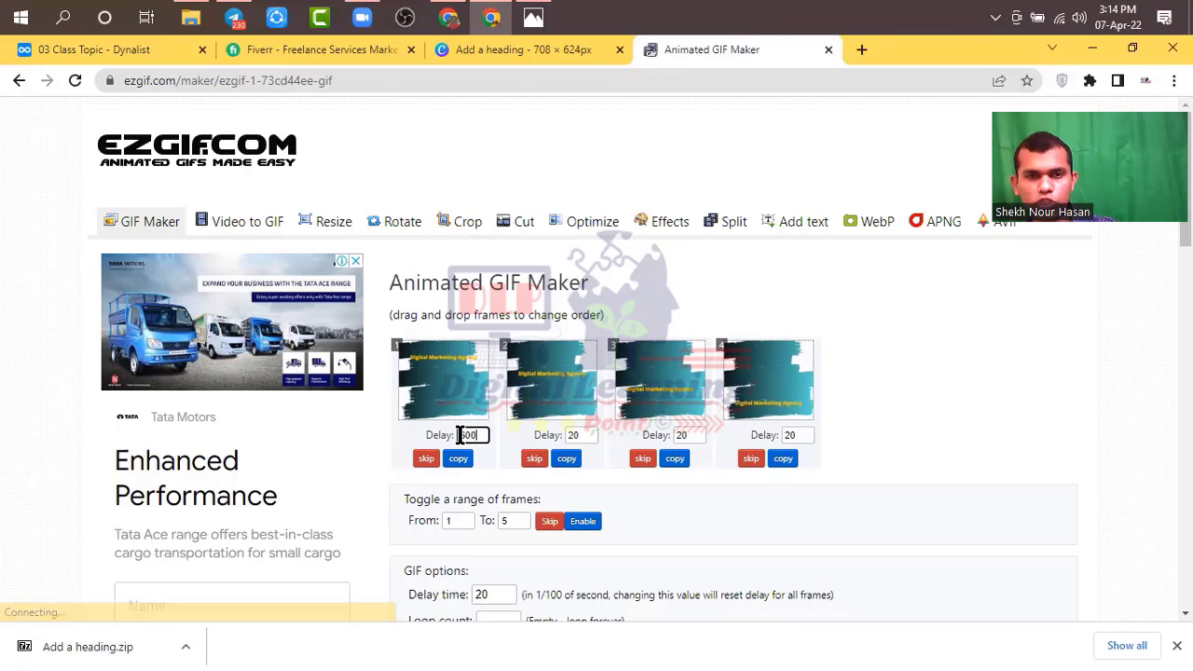
pyautogui.doubleClick(590, 434)
pyautogui.write('600')
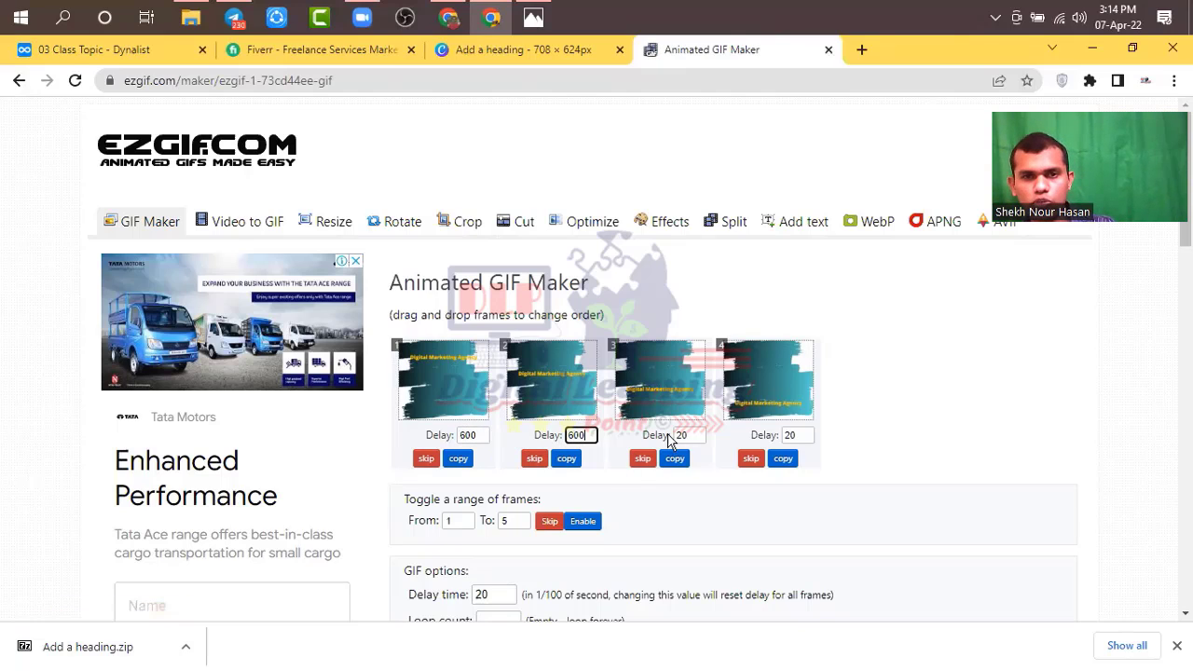
pyautogui.doubleClick(683, 435)
pyautogui.write('6')
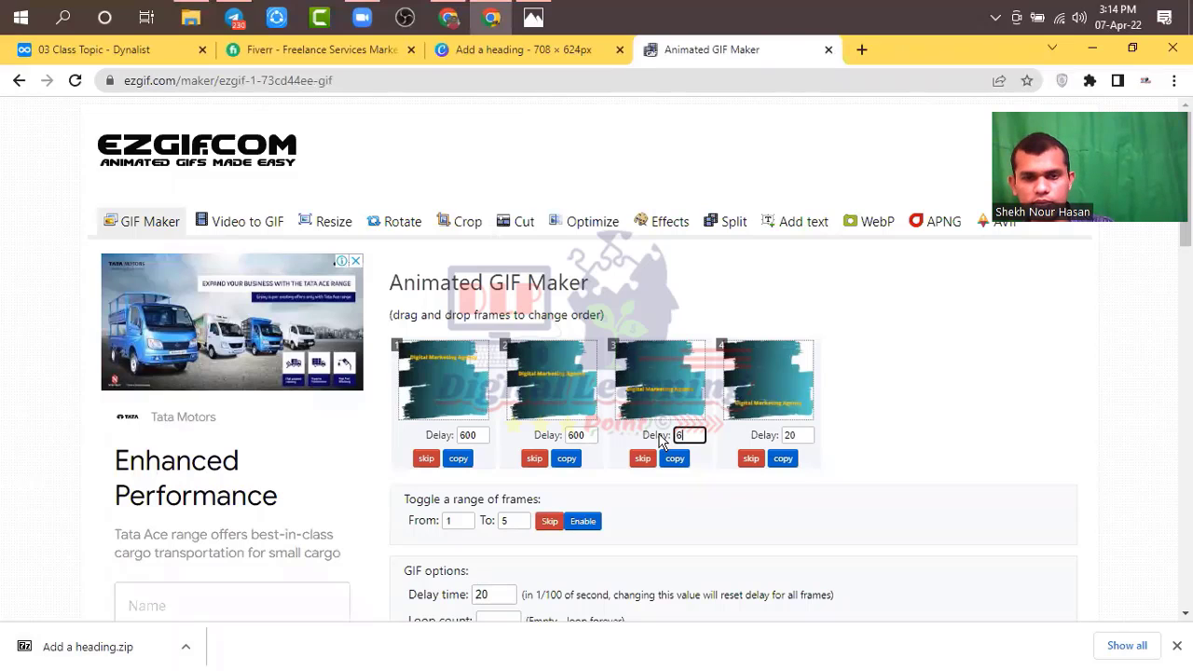
pyautogui.write('00')
pyautogui.doubleClick(787, 435)
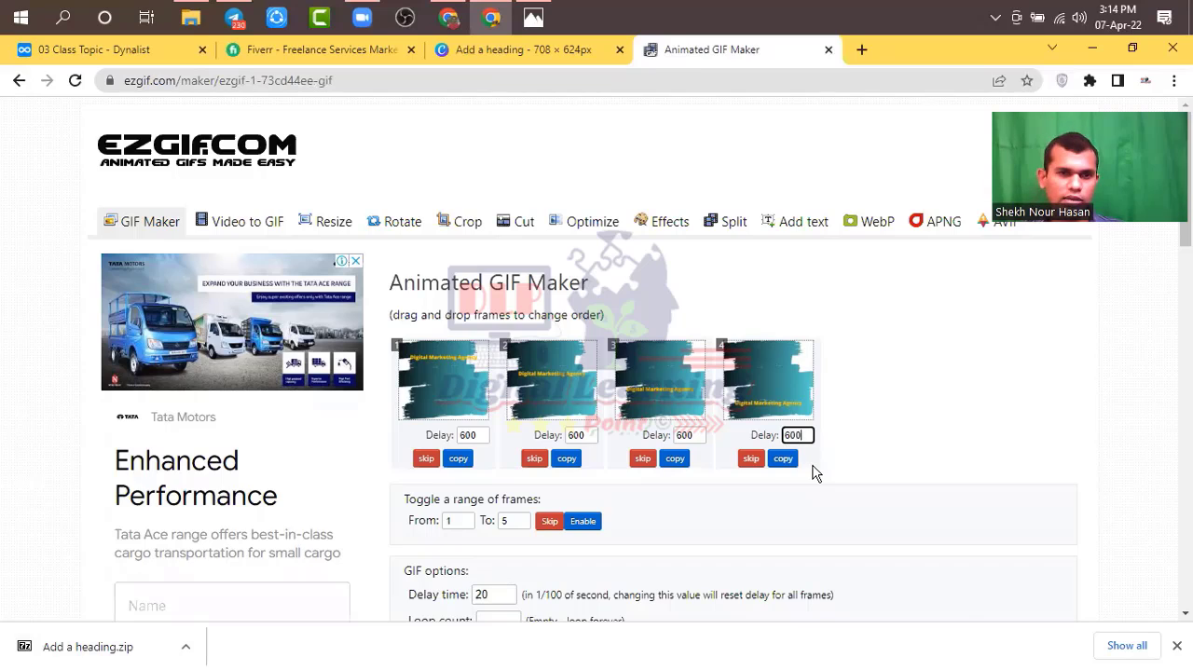
# Make the GIF with the 600 frame delays and view the animated preview.
pyautogui.scroll(-2, 813, 473)
pyautogui.scroll(-1, 446, 505)
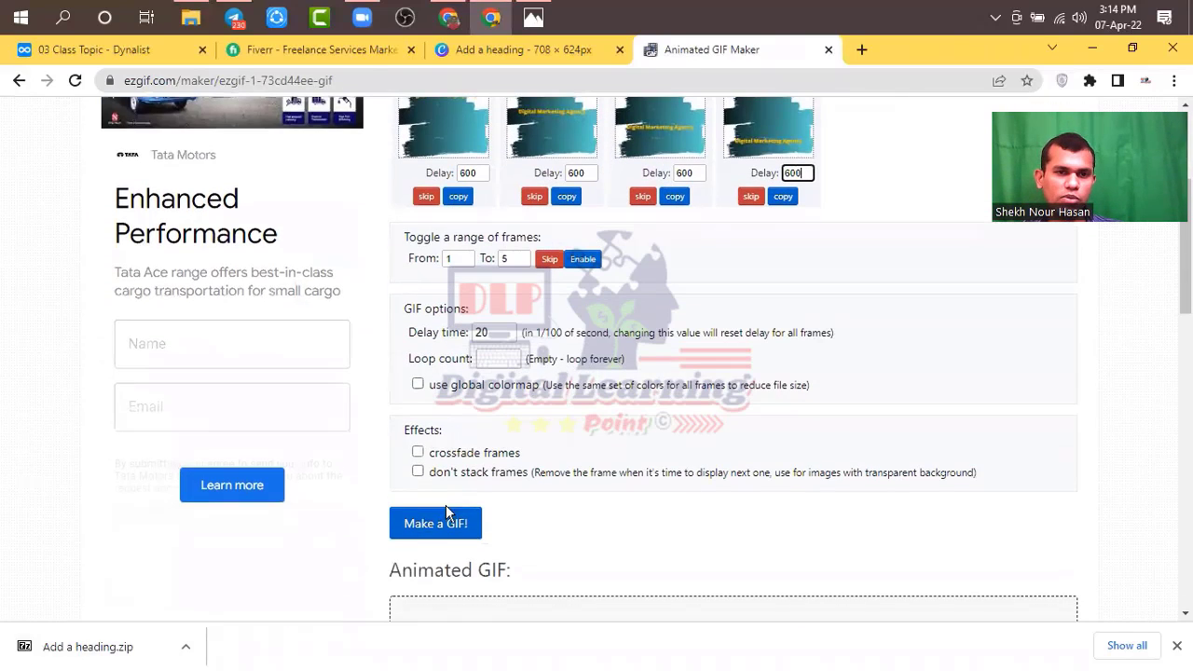
pyautogui.click(431, 523)
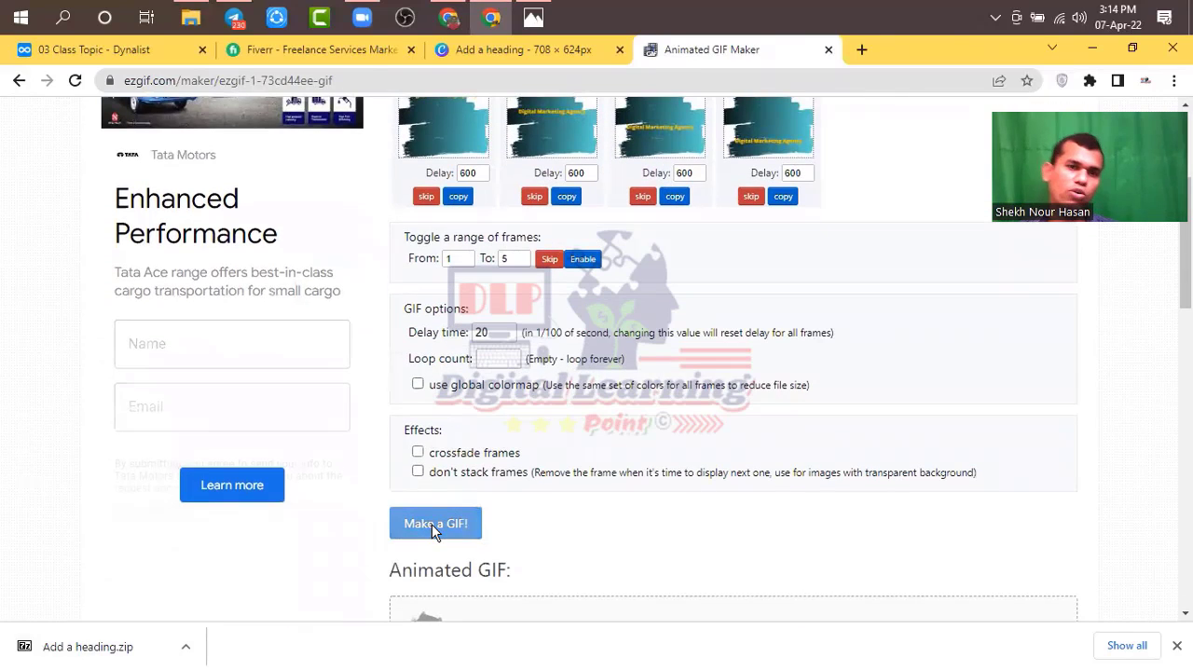
pyautogui.scroll(-5, 527, 564)
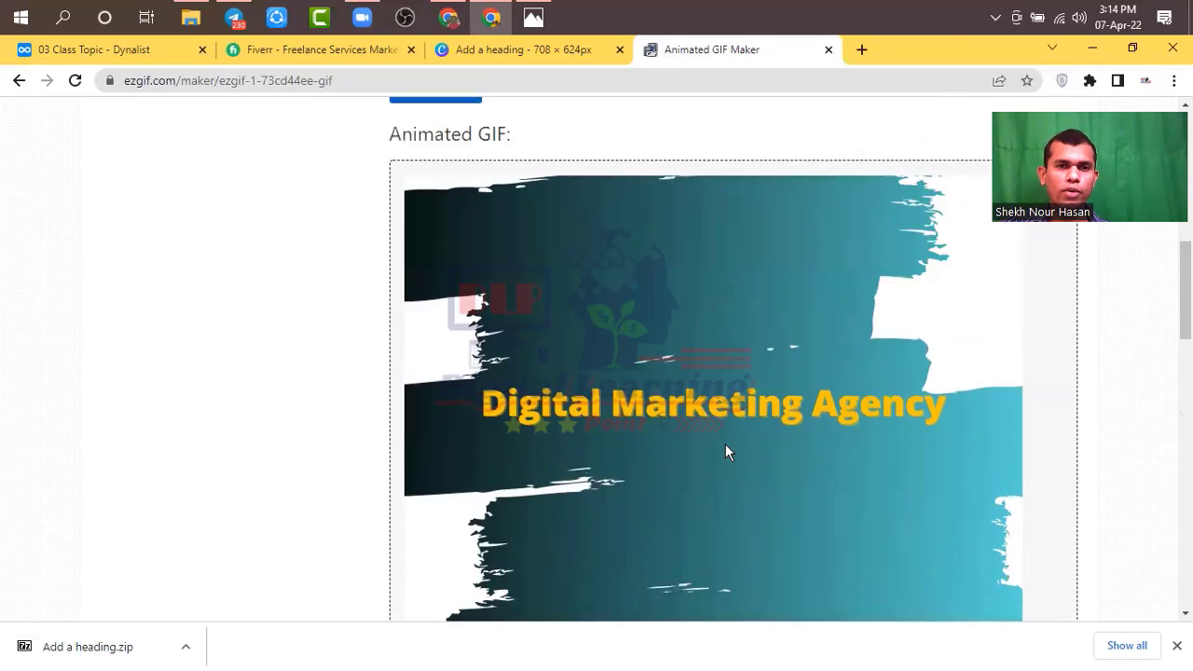
# Set the delay of all four frames to 100 and make the GIF again.
pyautogui.scroll(10, 725, 445)
pyautogui.scroll(1, 616, 455)
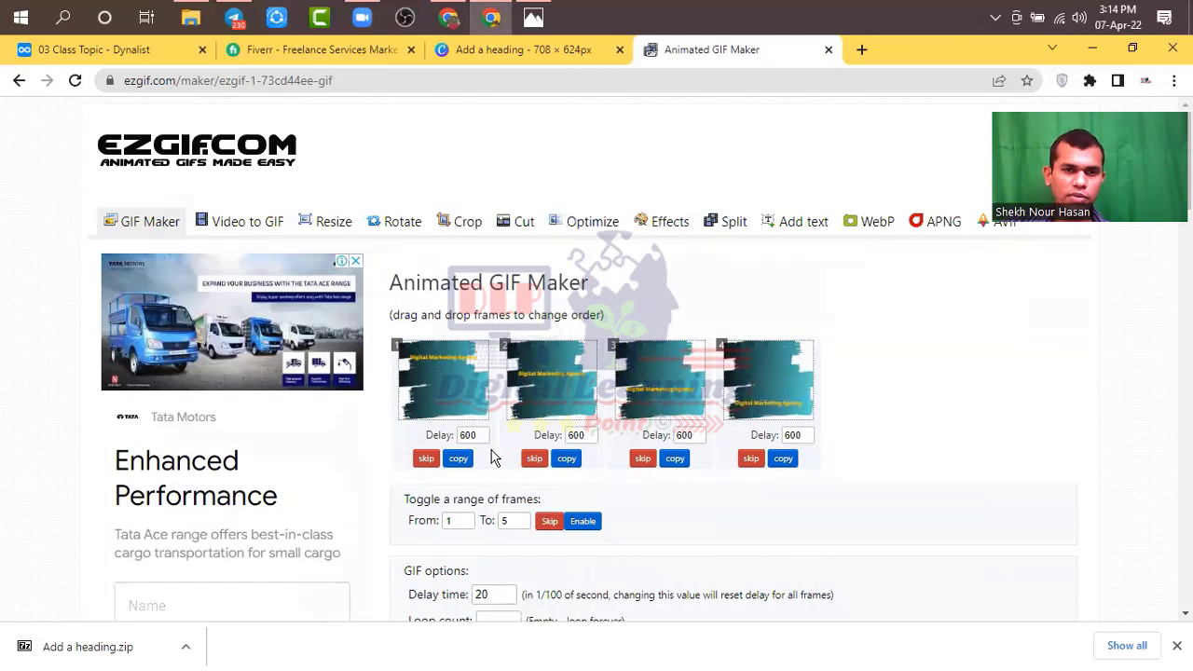
pyautogui.doubleClick(464, 435)
pyautogui.write('100')
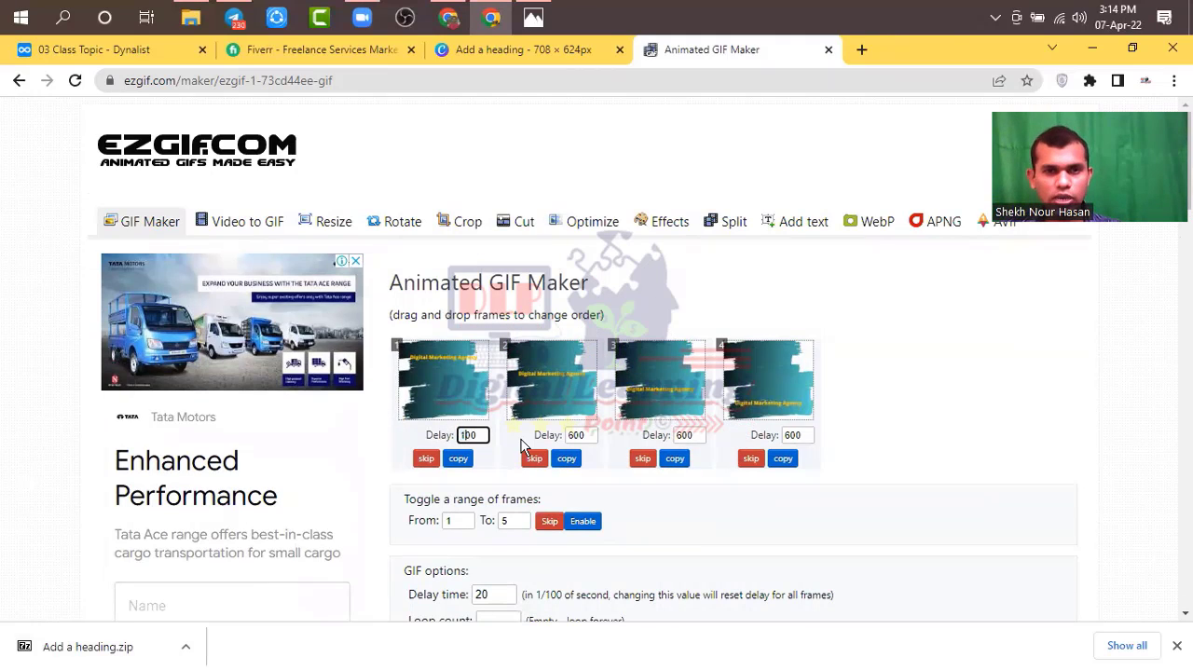
pyautogui.click(787, 436)
pyautogui.scroll(-3, 546, 500)
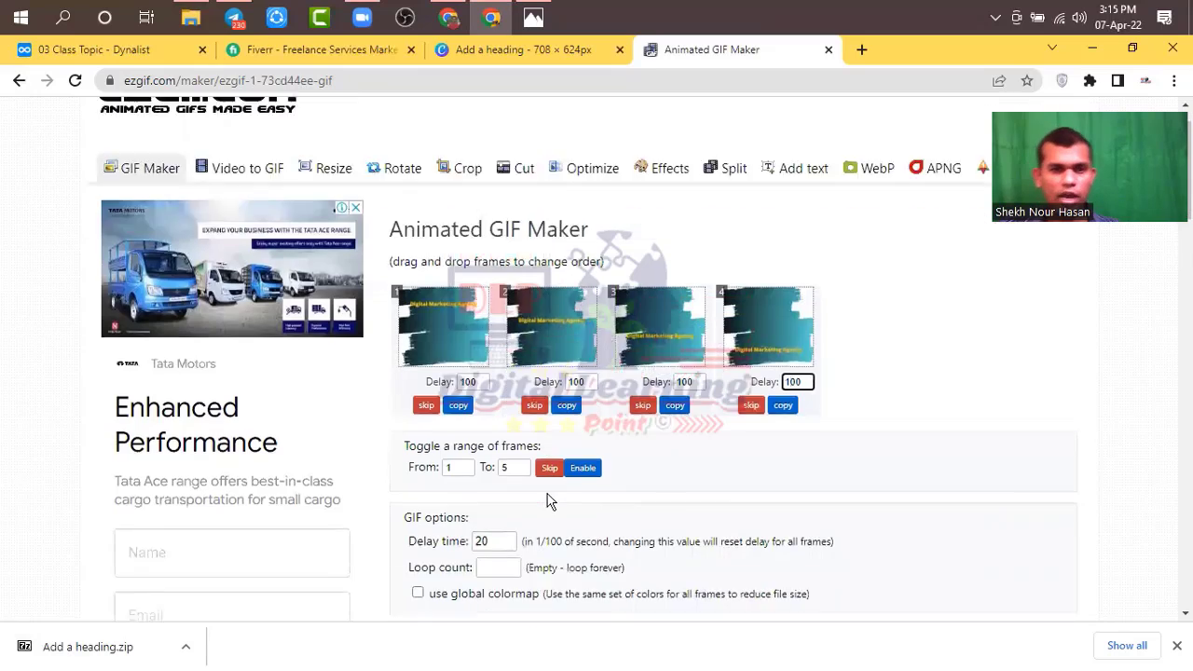
pyautogui.scroll(-3, 929, 380)
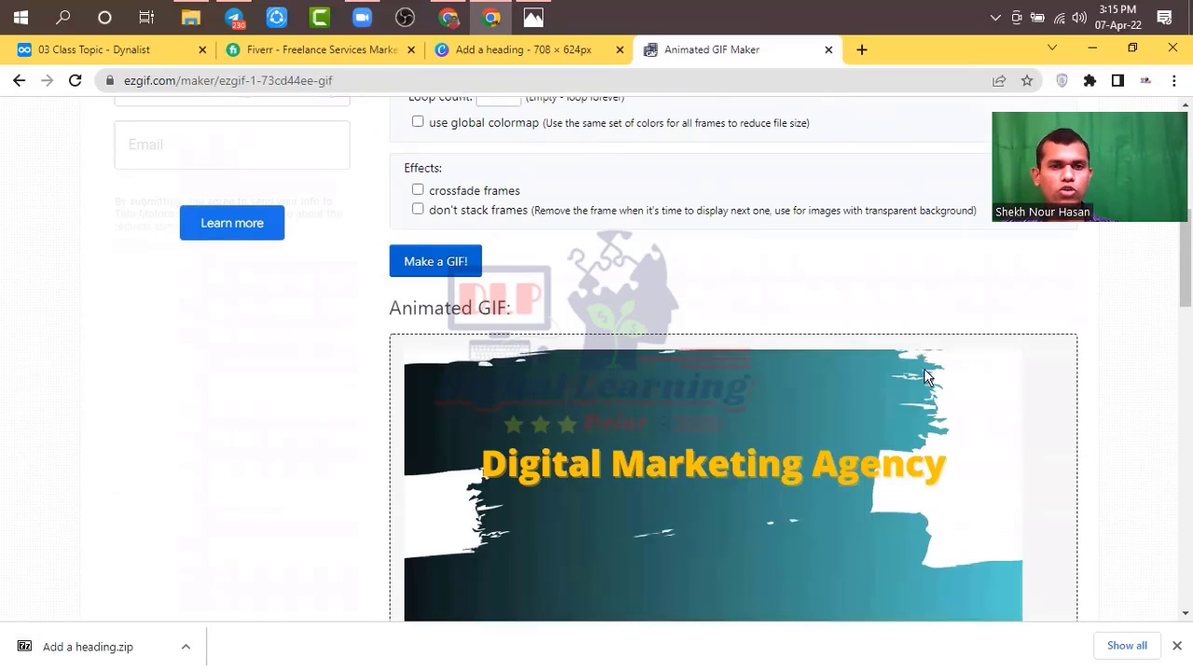
# Examine the playing GIF preview, its file details and the frame settings.
pyautogui.scroll(-2, 991, 357)
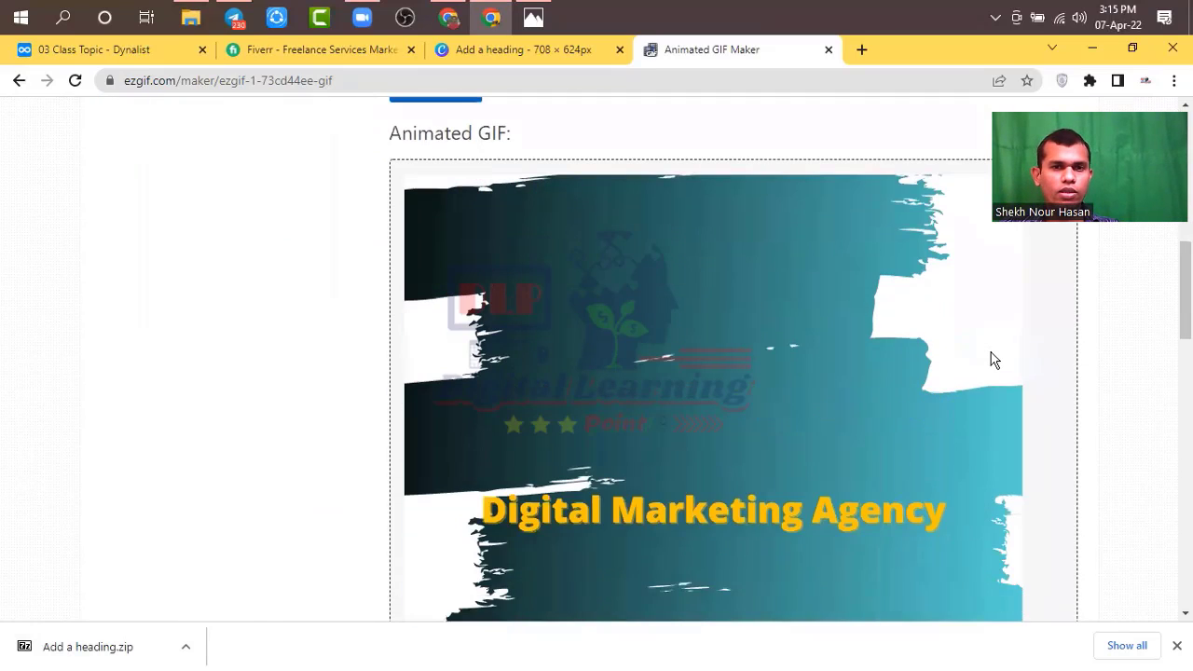
pyautogui.scroll(-1, 991, 359)
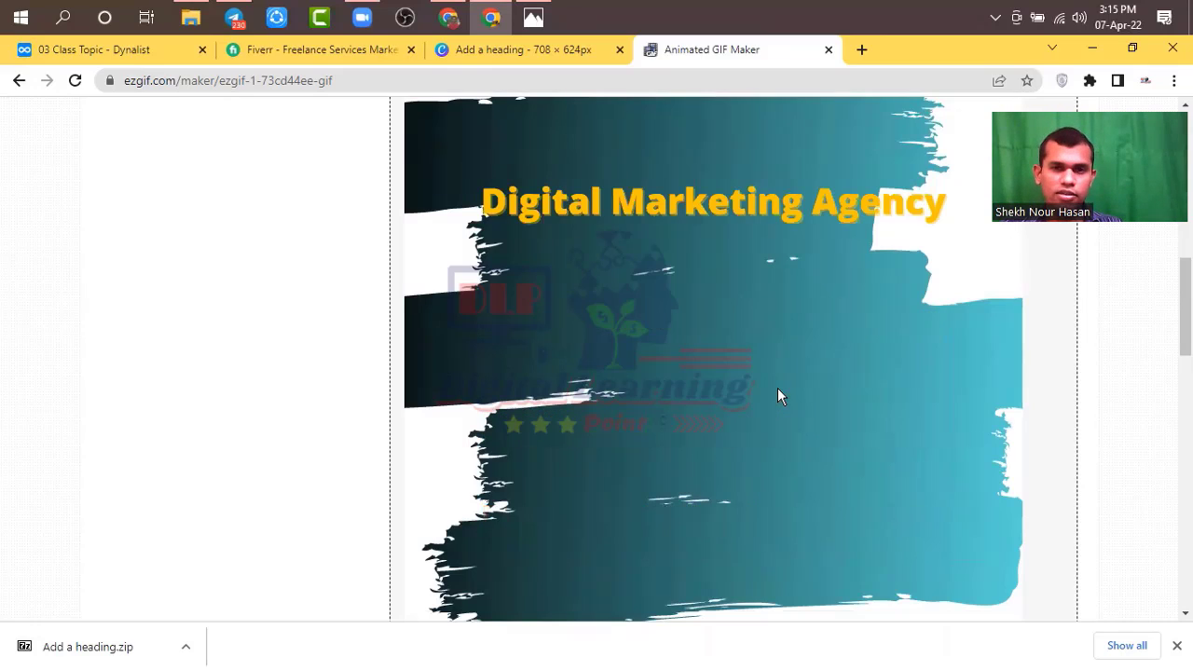
pyautogui.scroll(-2, 781, 390)
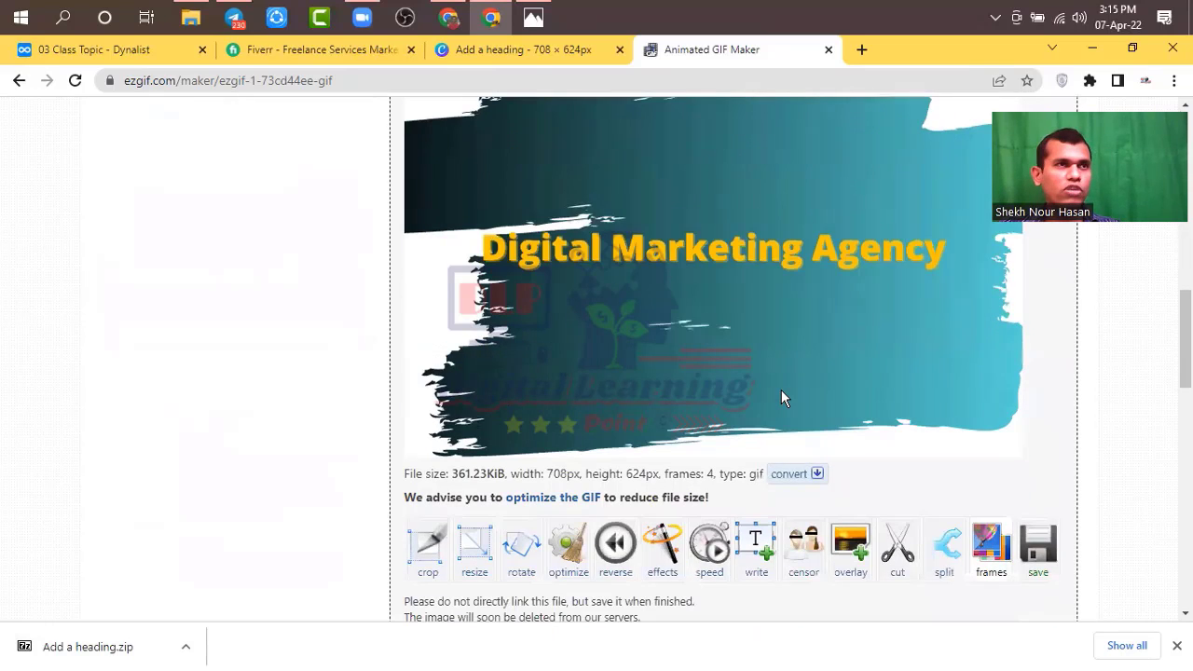
pyautogui.scroll(1, 809, 359)
pyautogui.scroll(4, 809, 359)
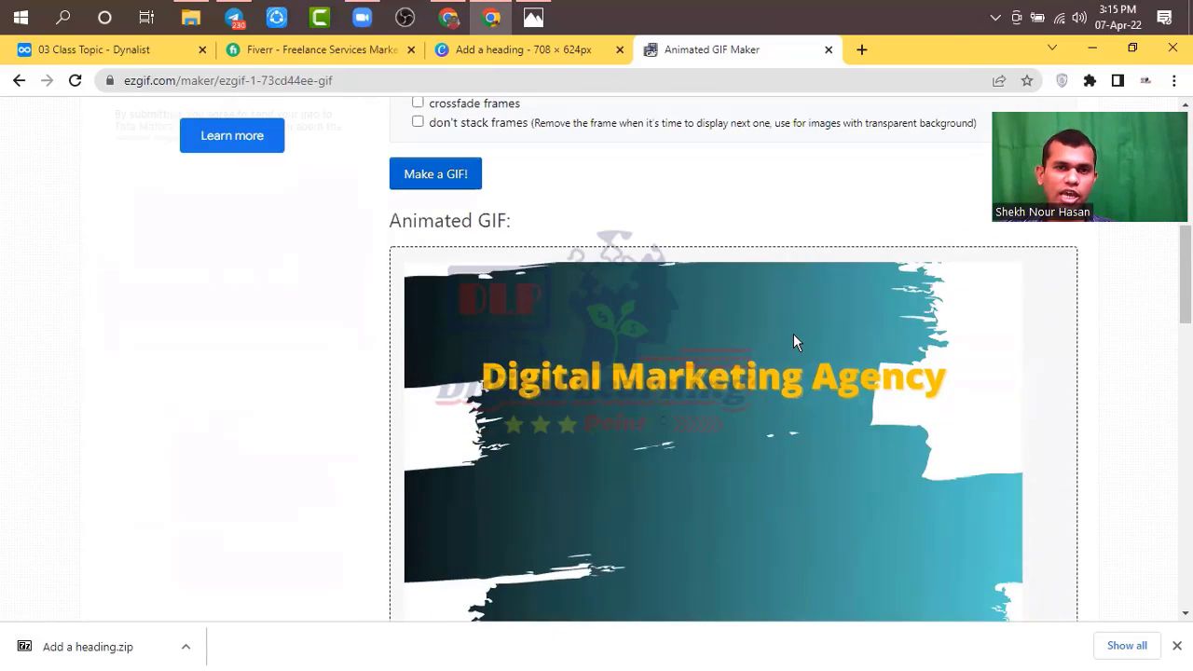
pyautogui.scroll(4, 793, 343)
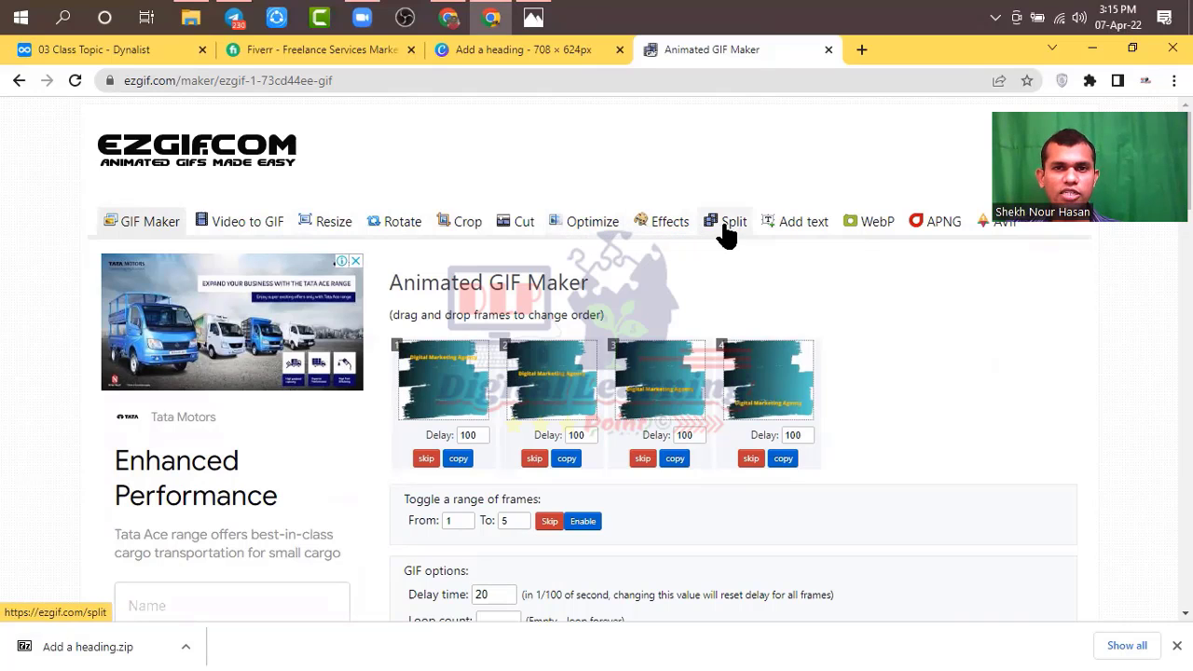
pyautogui.scroll(-2, 833, 531)
pyautogui.scroll(-5, 830, 527)
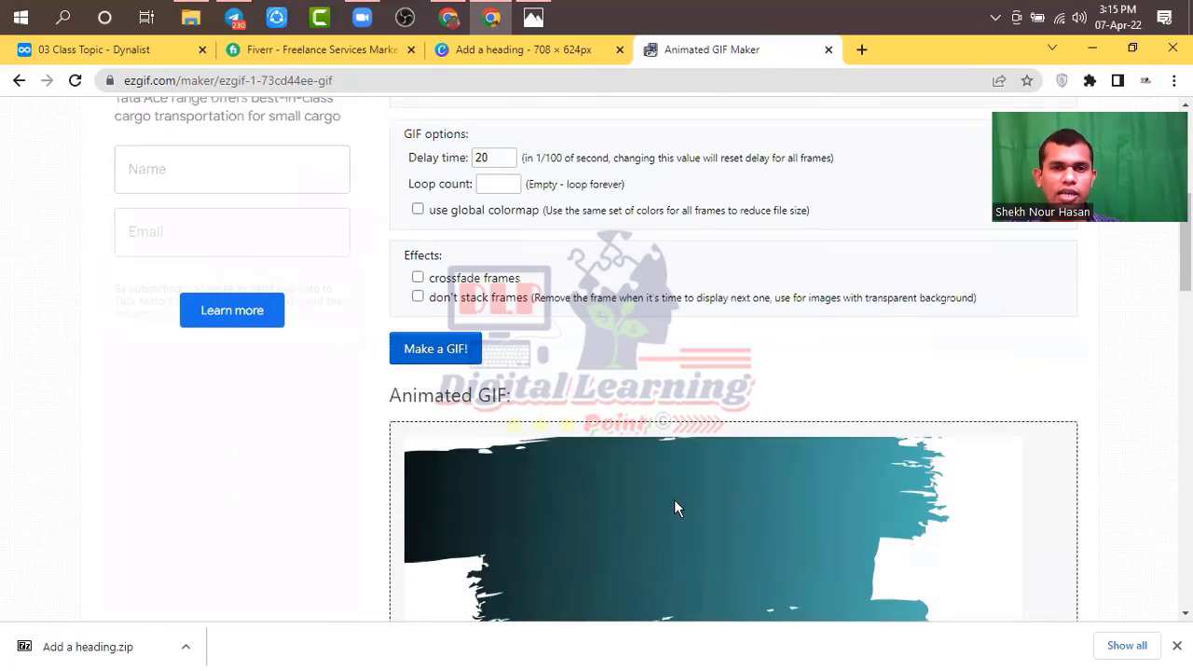
pyautogui.scroll(2, 720, 442)
pyautogui.scroll(5, 708, 452)
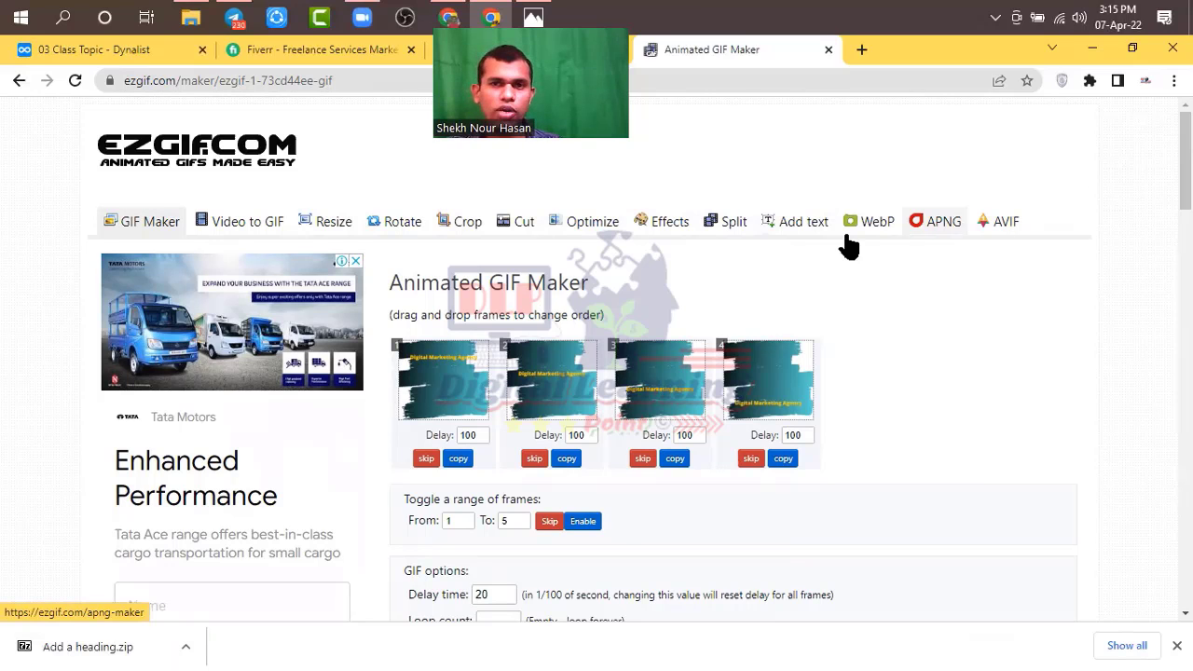
# Open the effects tool for the generated GIF.
pyautogui.scroll(-6, 603, 391)
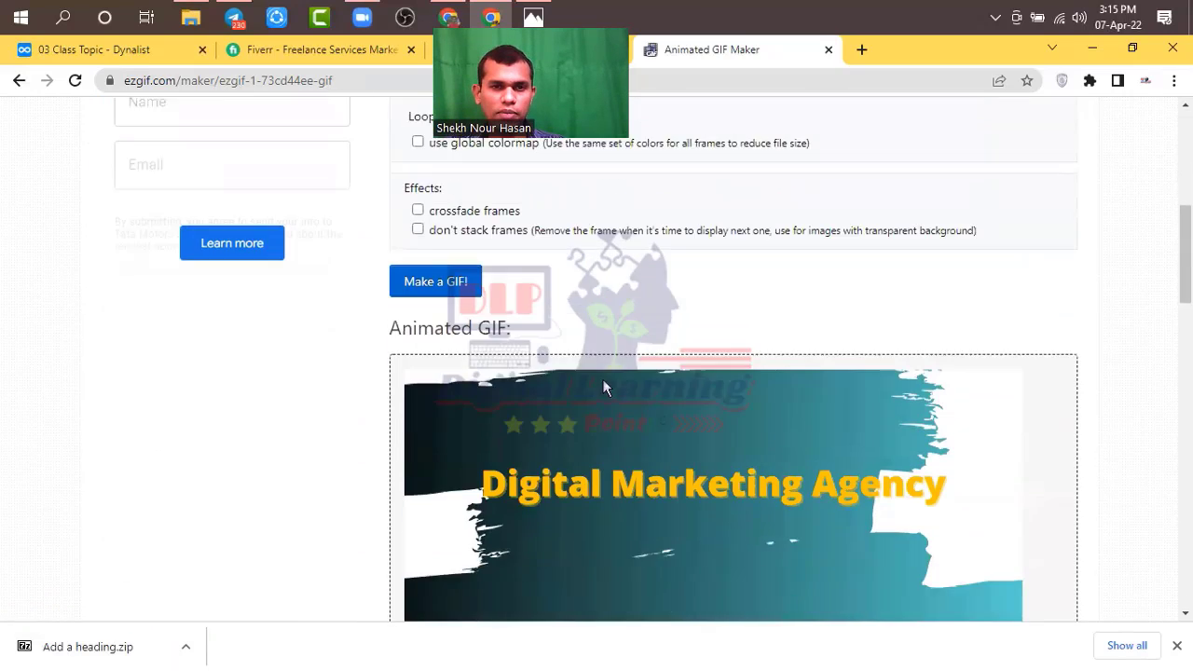
pyautogui.scroll(-9, 602, 388)
pyautogui.scroll(2, 446, 410)
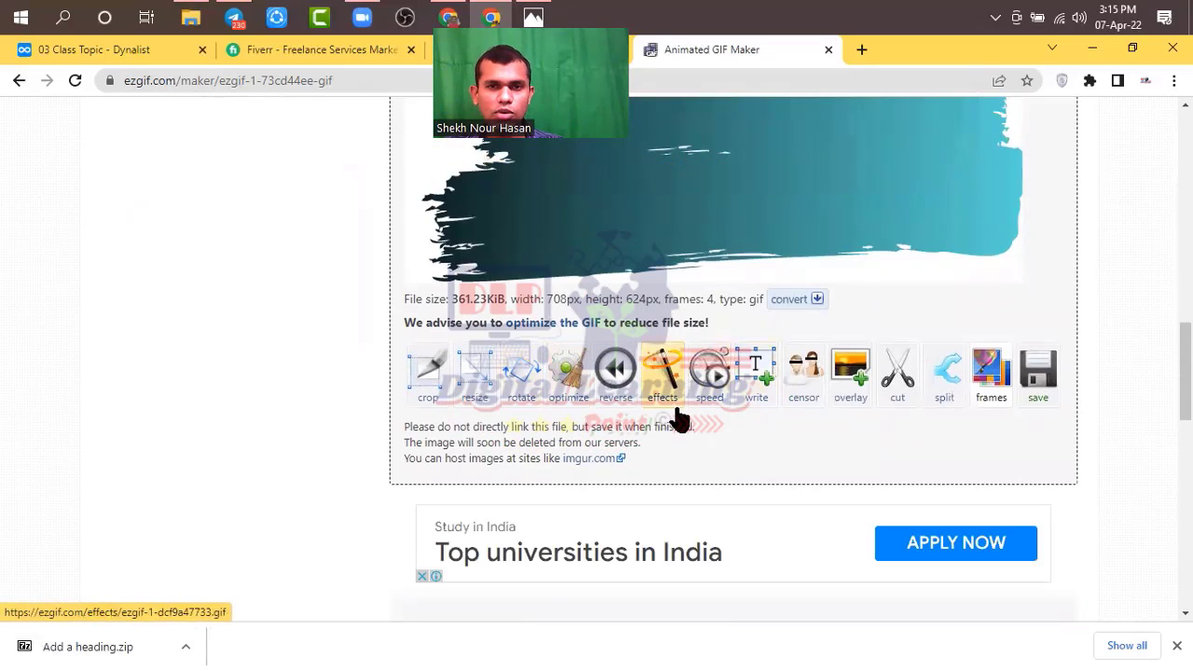
pyautogui.click(661, 455)
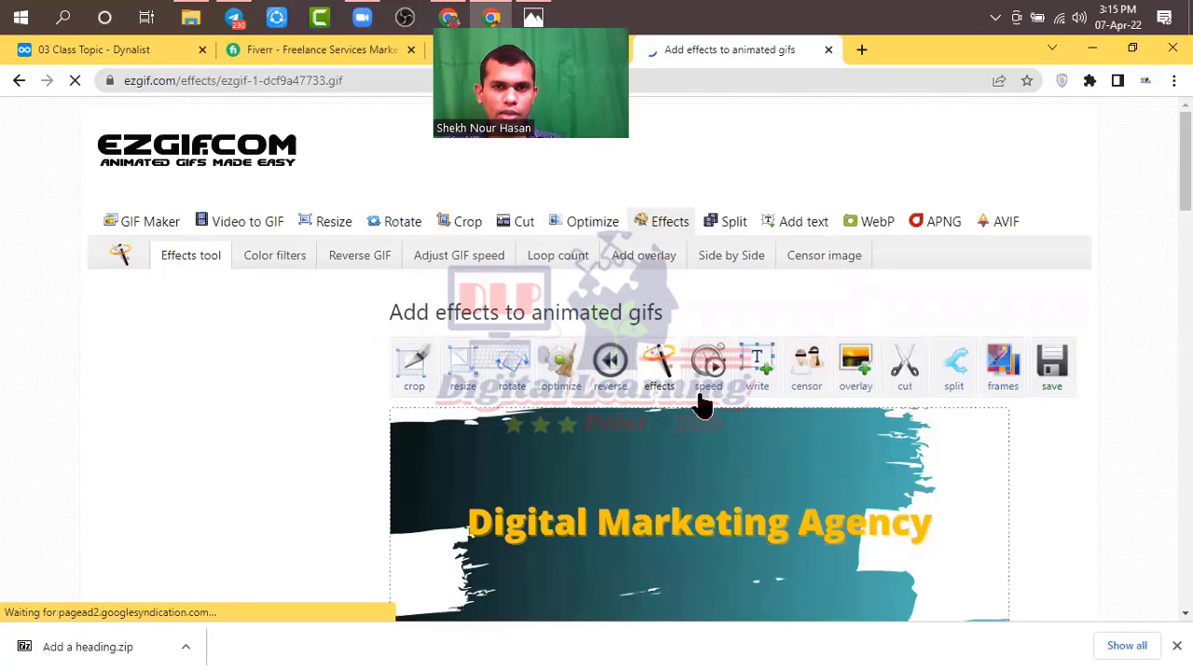
# Apply the grayscale color preset to the GIF and view the processed image.
pyautogui.scroll(-3, 849, 389)
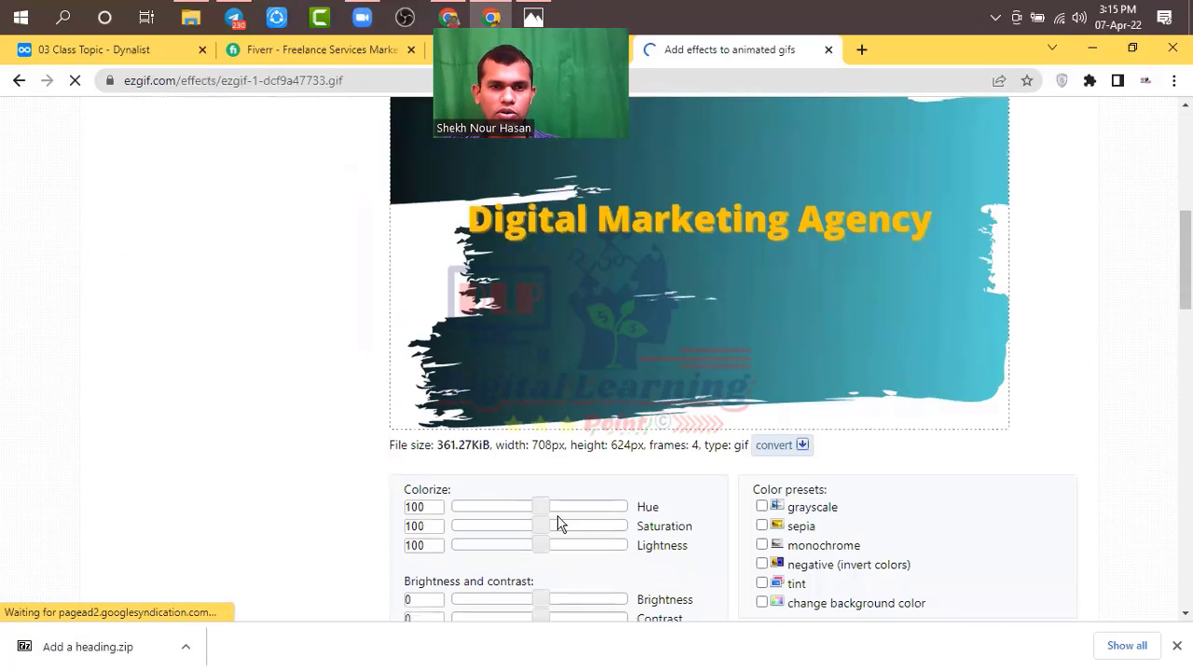
pyautogui.scroll(-1, 559, 524)
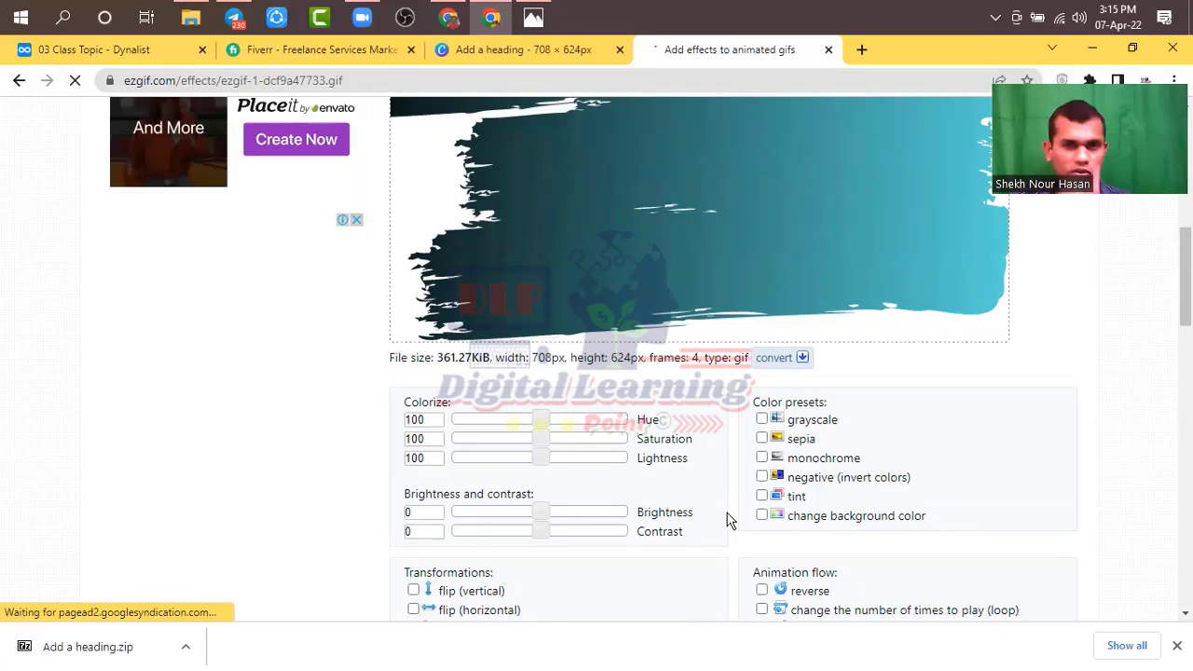
pyautogui.click(762, 419)
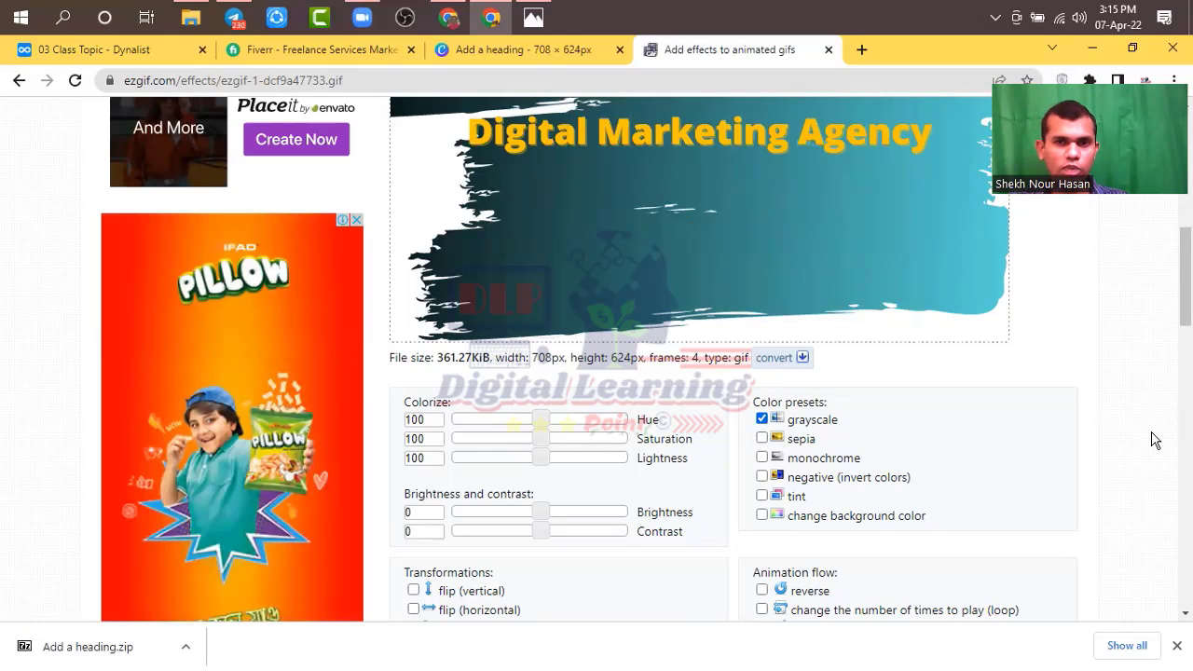
pyautogui.scroll(2, 1154, 440)
pyautogui.scroll(-3, 1154, 440)
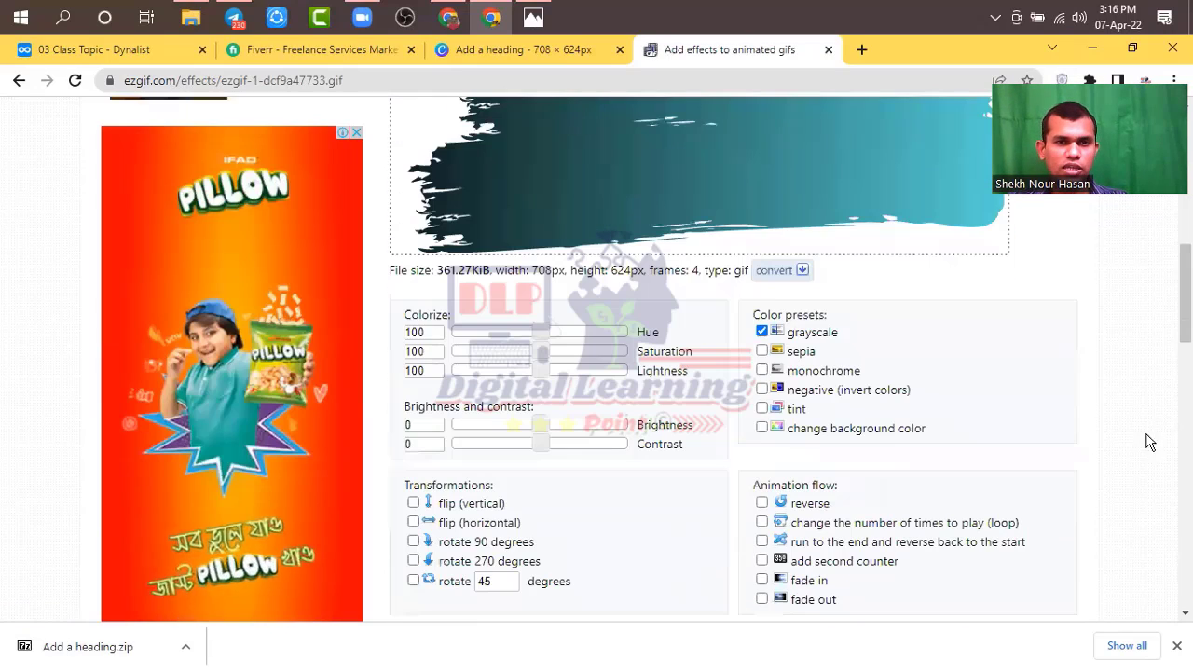
pyautogui.scroll(7, 709, 438)
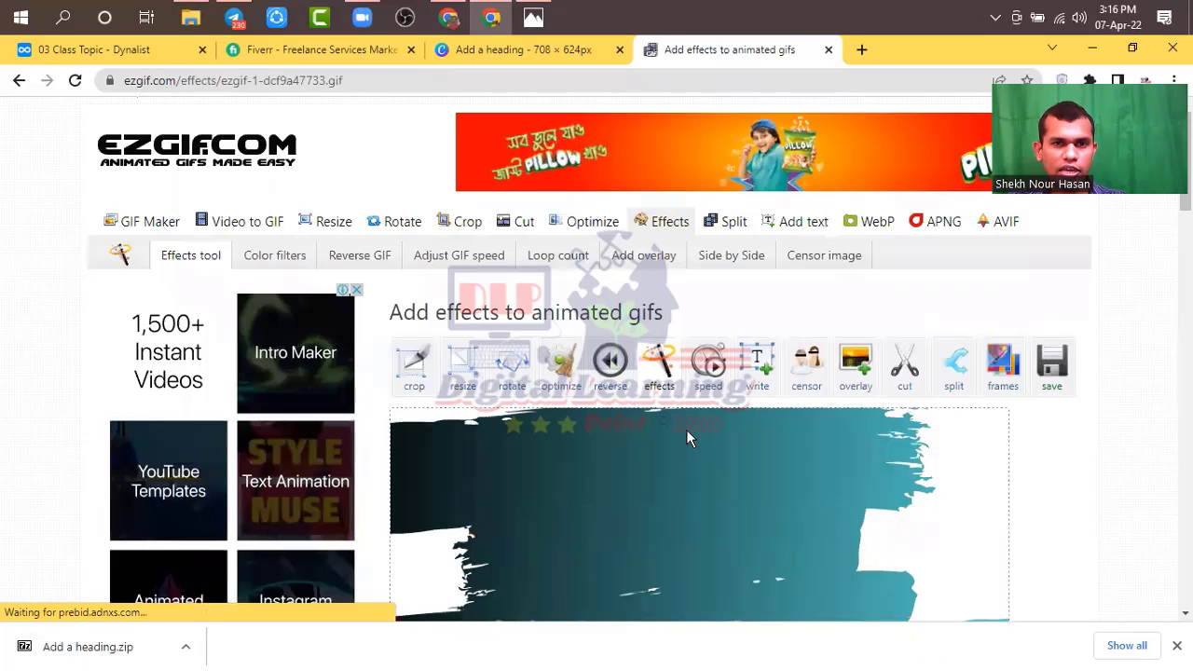
pyautogui.scroll(-10, 687, 434)
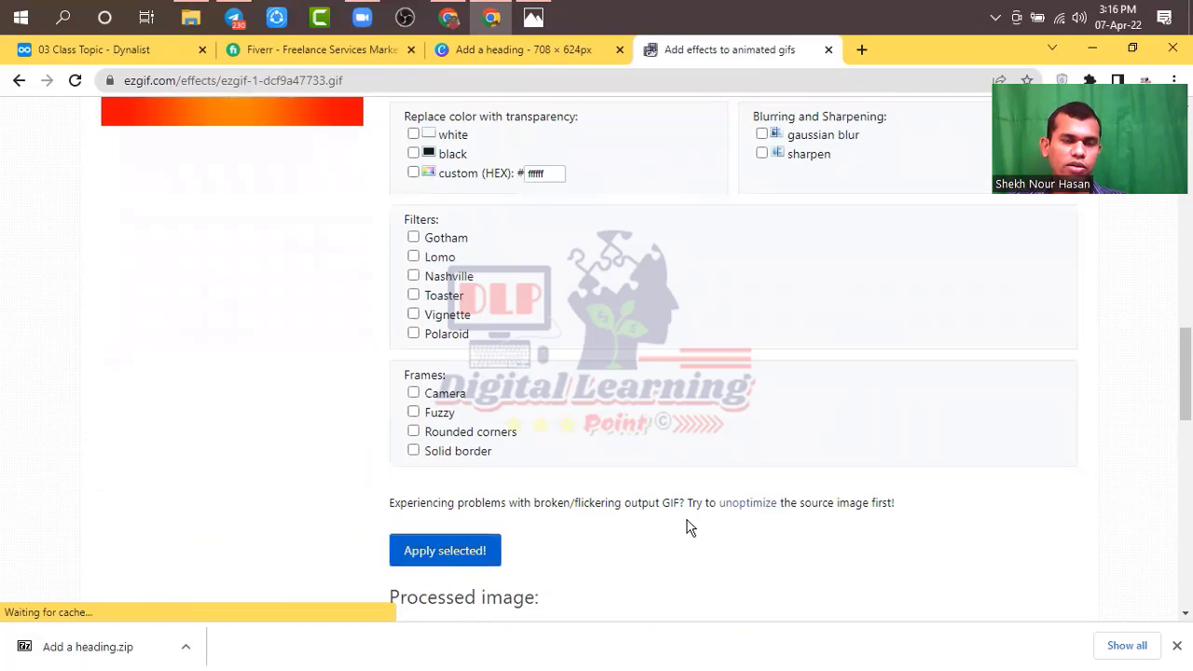
pyautogui.scroll(-3, 688, 527)
pyautogui.scroll(-2, 686, 527)
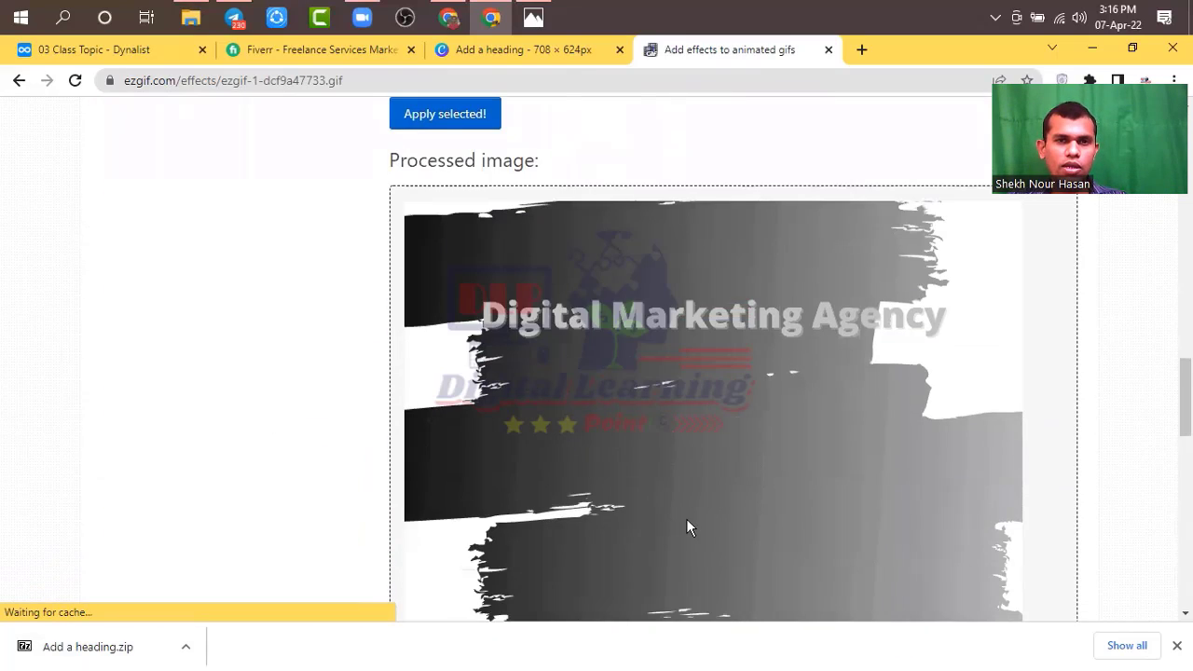
pyautogui.scroll(-2, 793, 371)
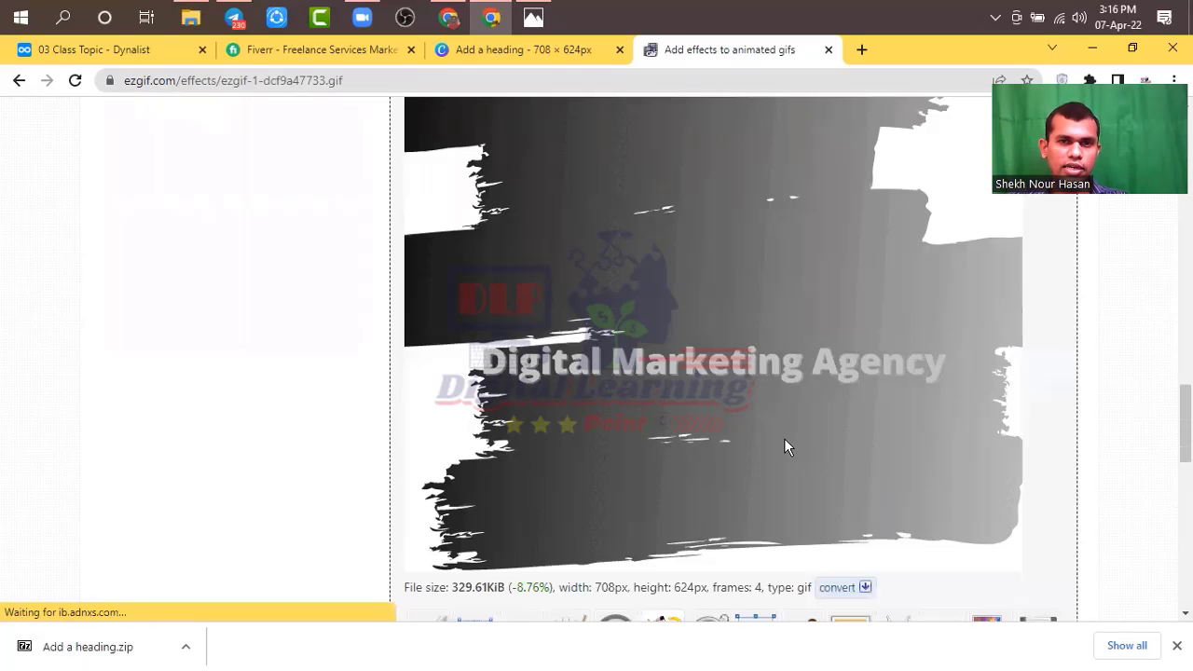
pyautogui.scroll(10, 784, 445)
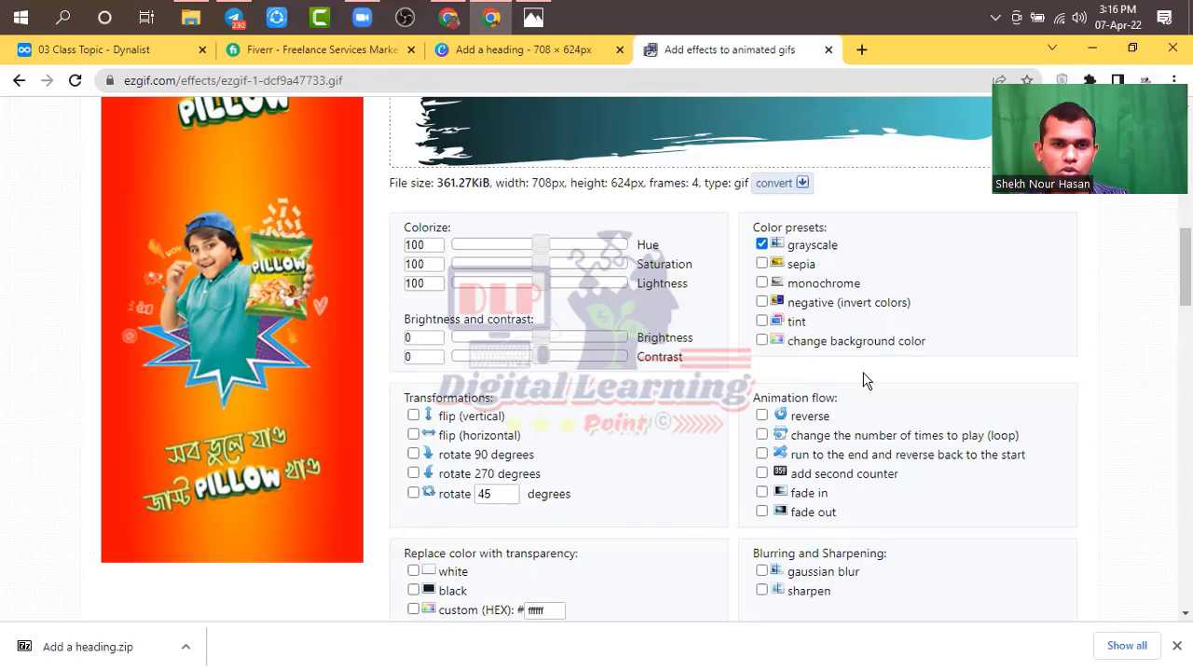
# Use the add-text tool to annotate frame 1 with "A Trusted Digital Marketing Service Provider" at font size 40.
pyautogui.scroll(10, 863, 381)
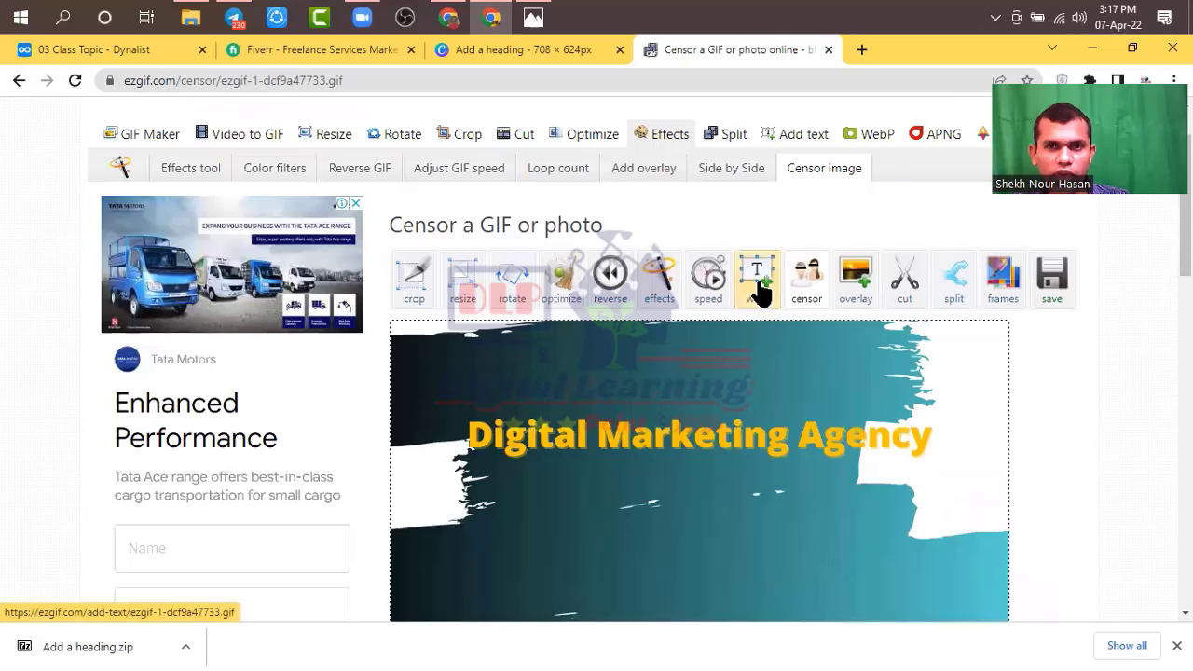
pyautogui.click(763, 292)
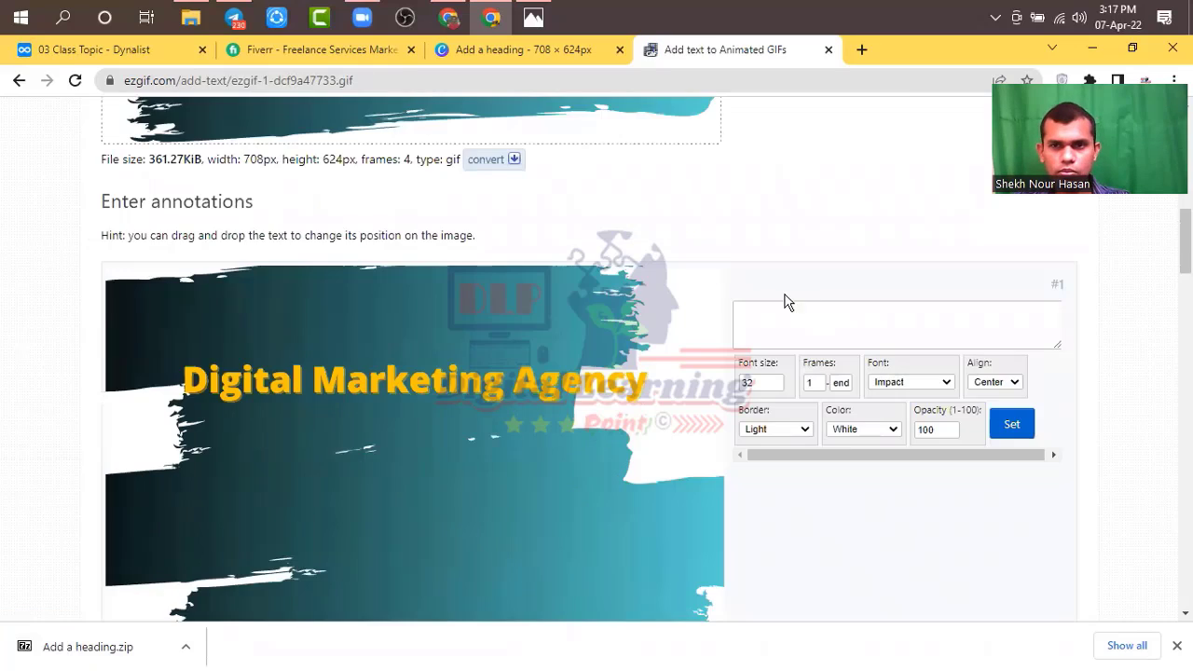
pyautogui.click(785, 315)
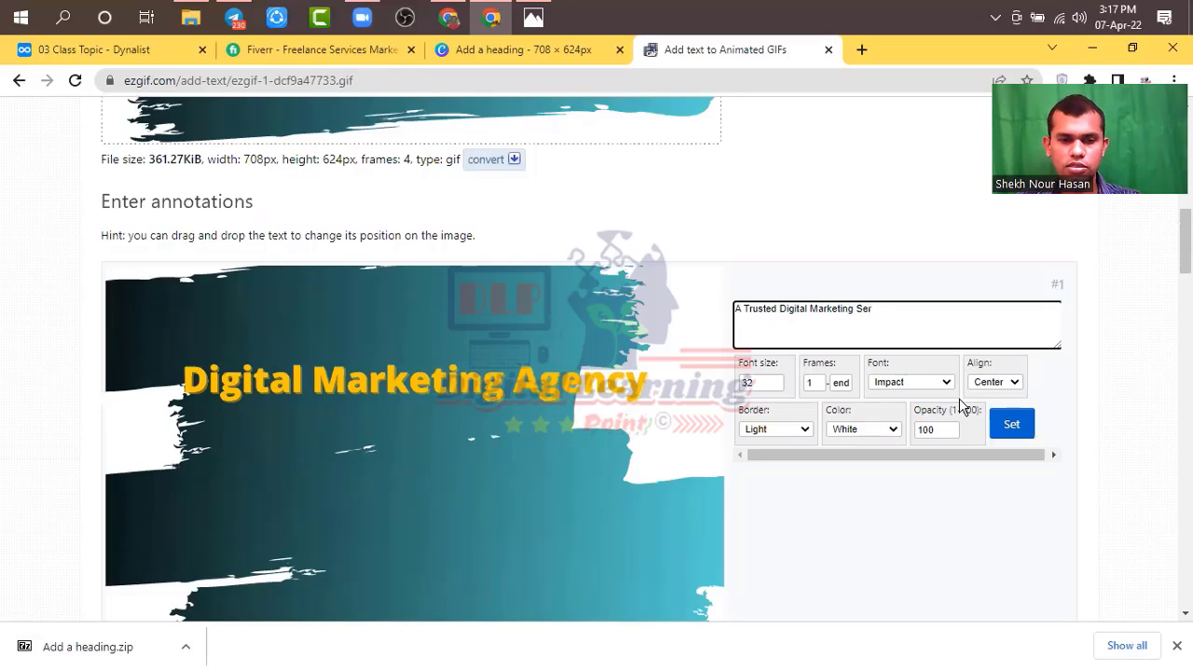
pyautogui.write('vice')
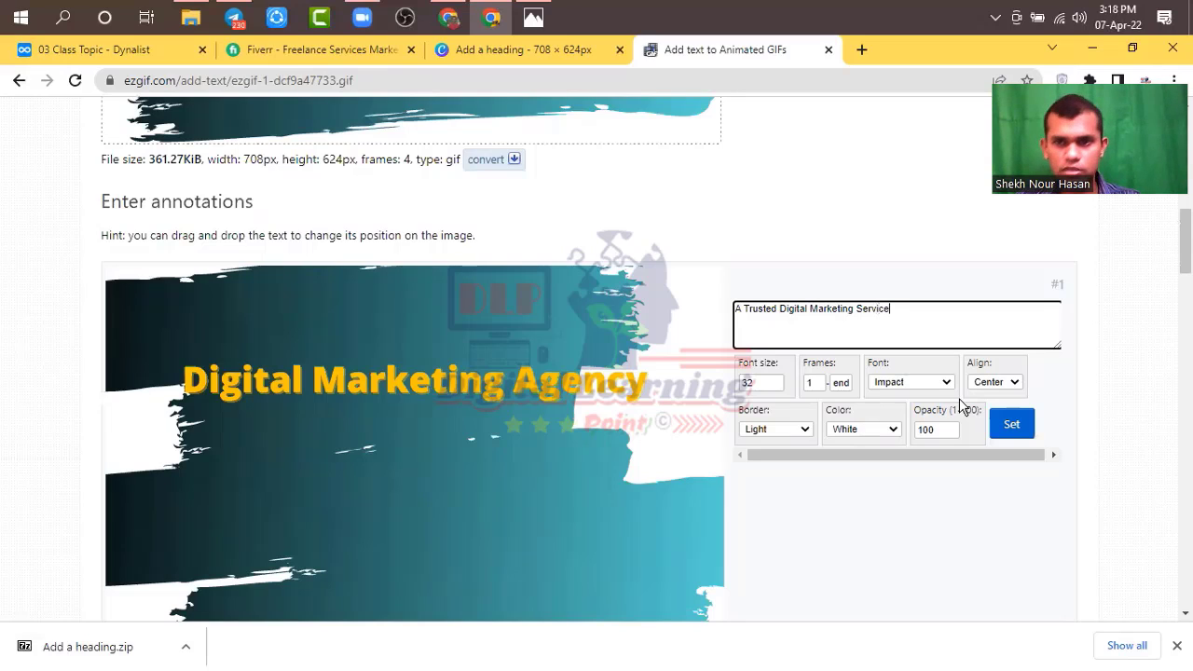
pyautogui.write(' Provider')
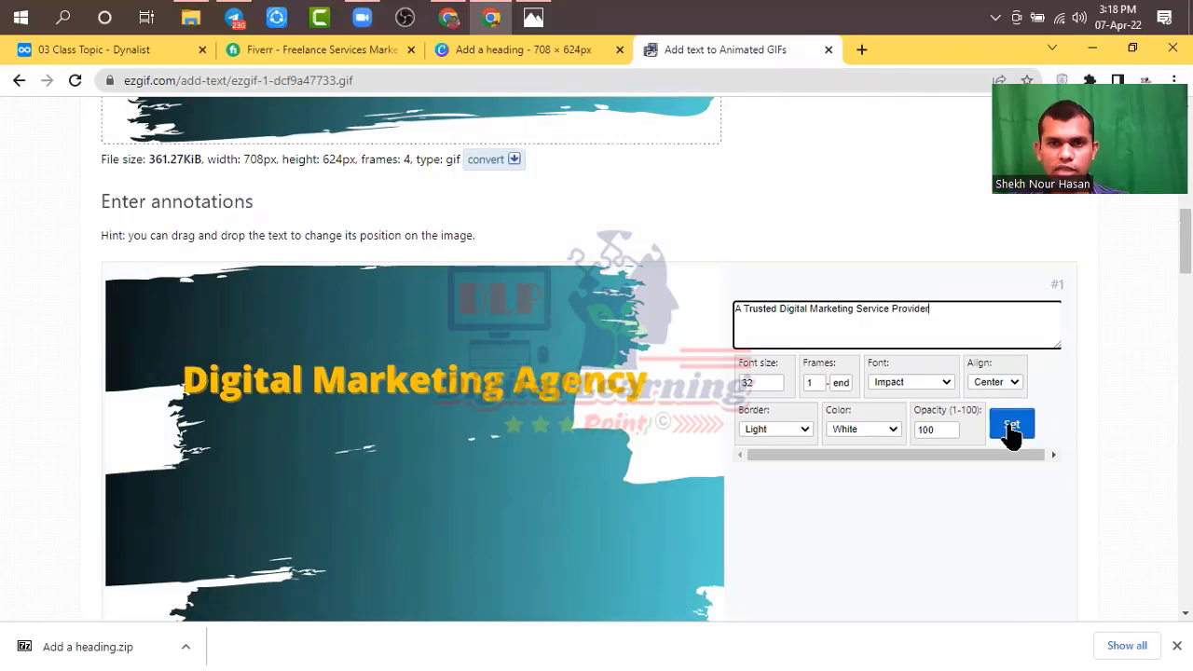
pyautogui.click(774, 380)
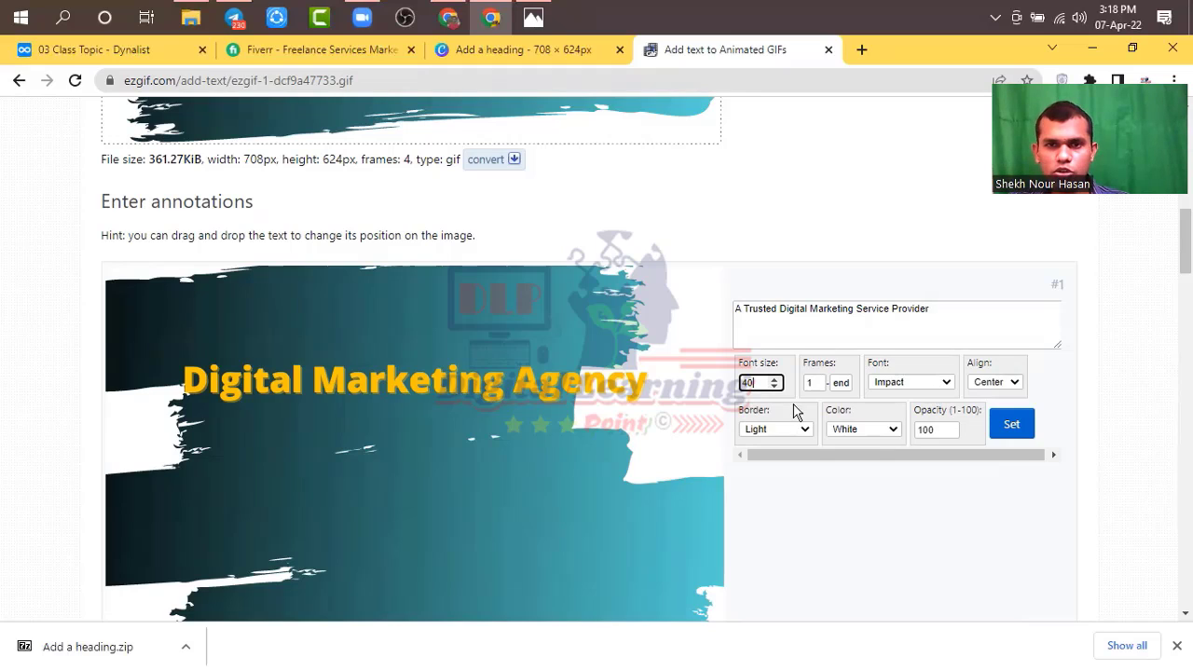
pyautogui.click(1014, 432)
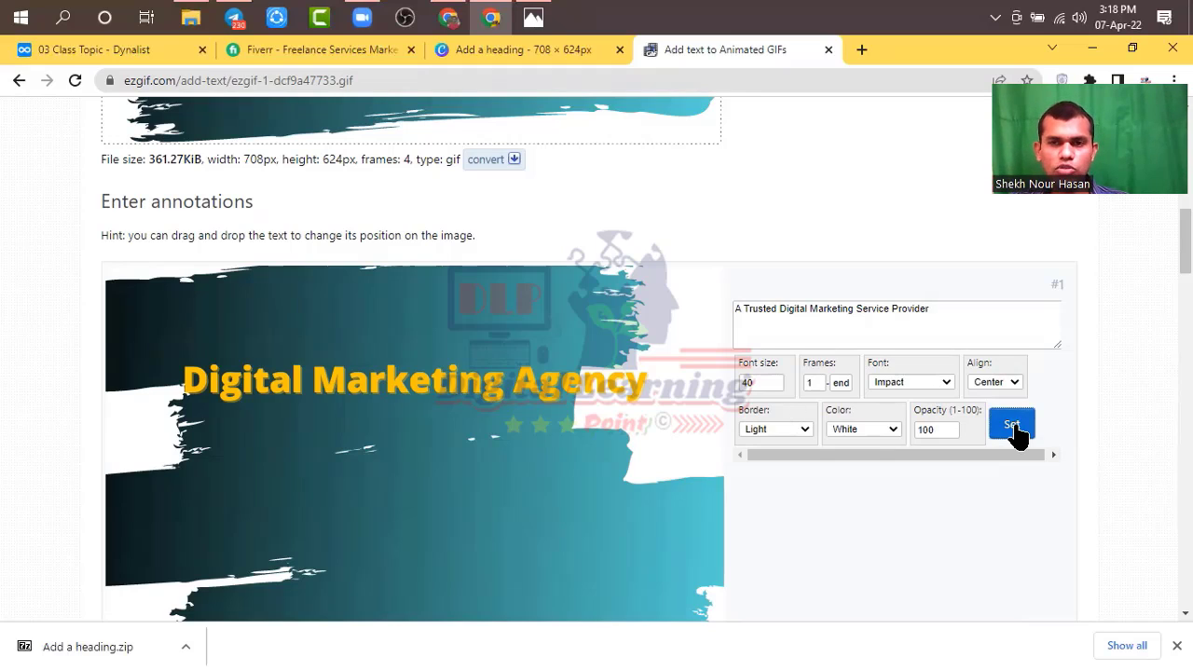
# Set the font size of the empty frame 2 annotation to 25 and apply it.
pyautogui.scroll(-6, 1014, 435)
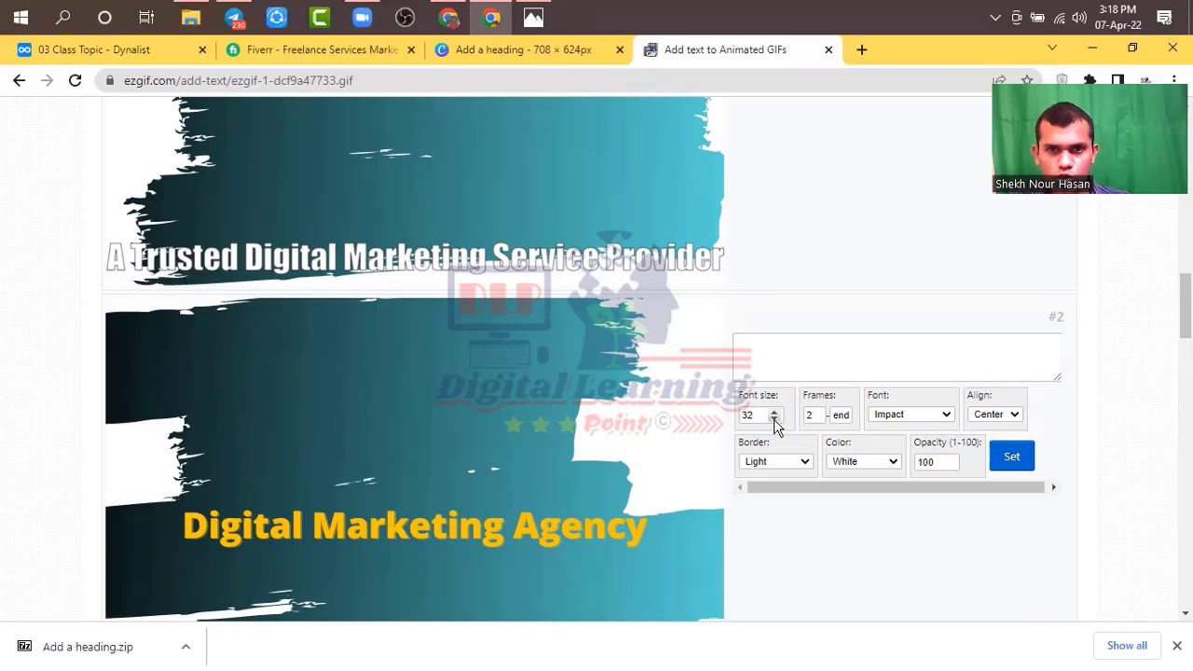
pyautogui.click(773, 419)
pyautogui.click(774, 418)
pyautogui.click(773, 418)
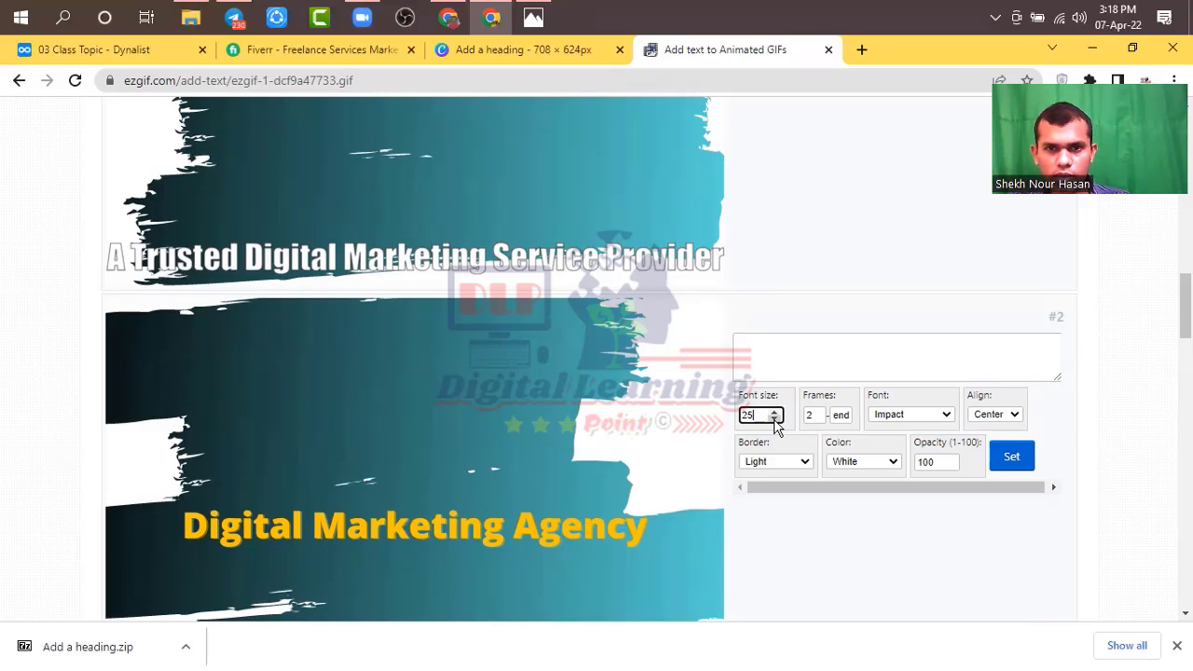
pyautogui.click(1005, 465)
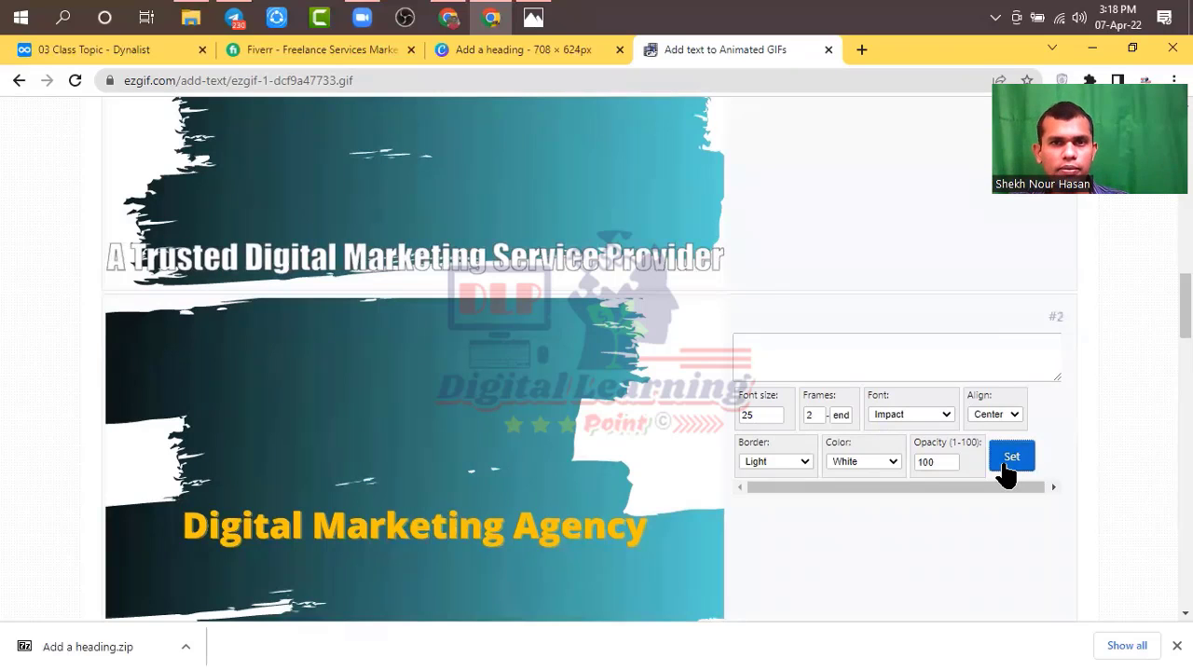
# Examine the annotation previews, text boxes and text settings of all four frames.
pyautogui.scroll(-5, 1003, 471)
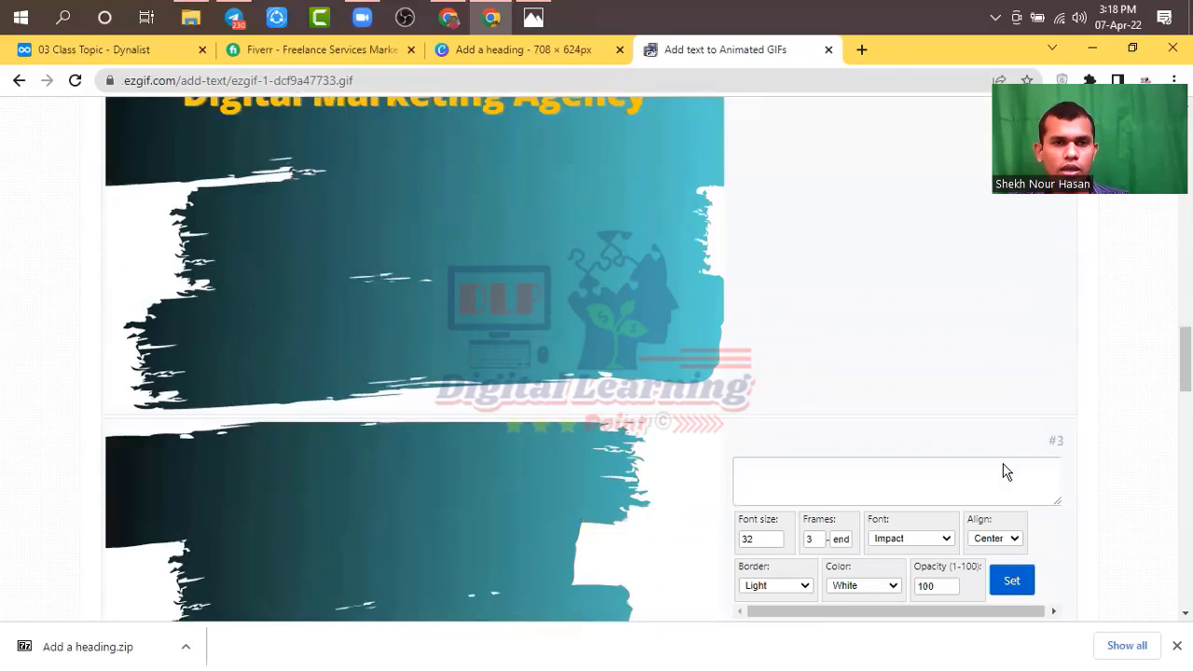
pyautogui.scroll(-2, 992, 469)
pyautogui.scroll(15, 985, 468)
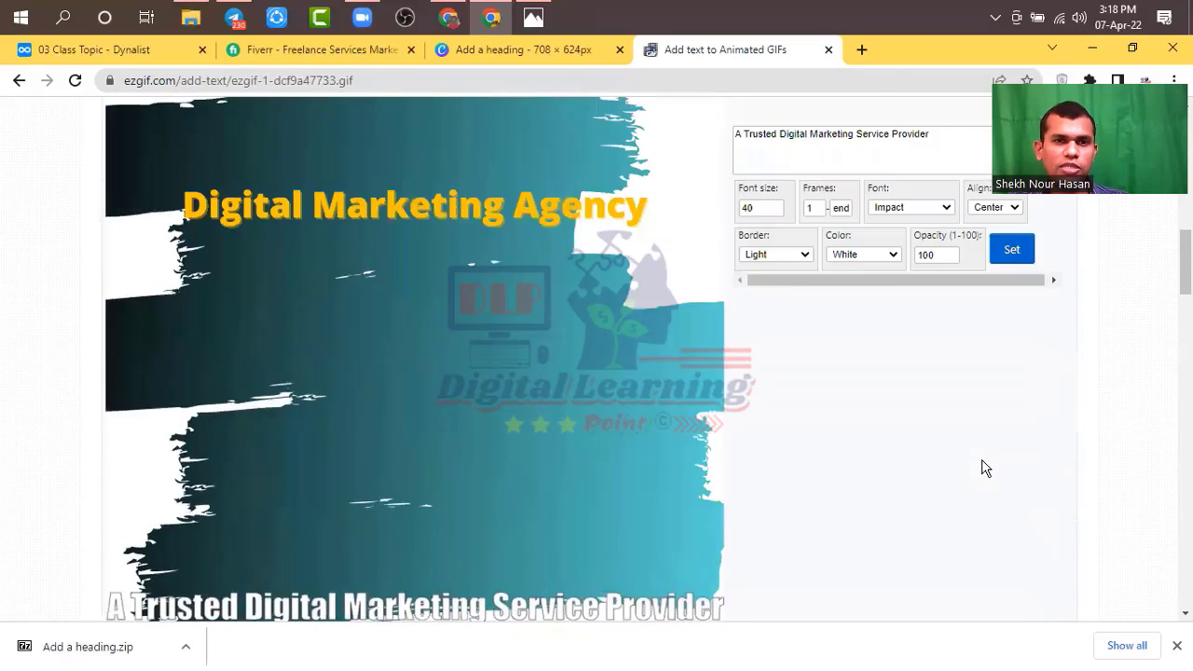
pyautogui.scroll(7, 985, 468)
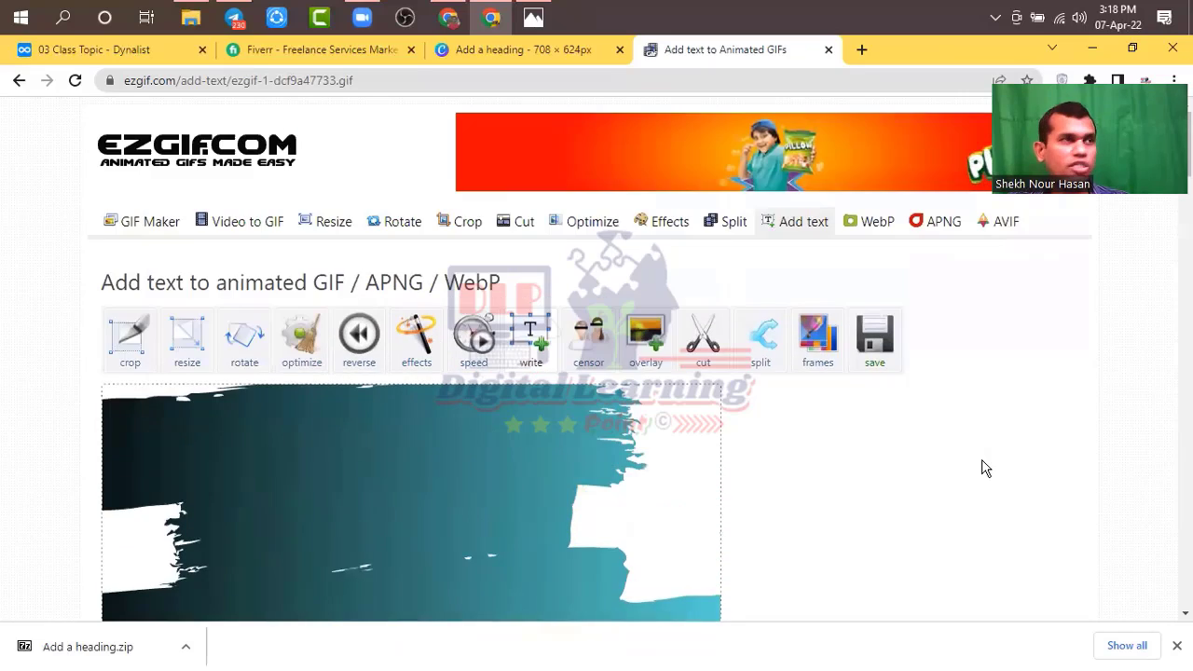
pyautogui.scroll(-6, 985, 468)
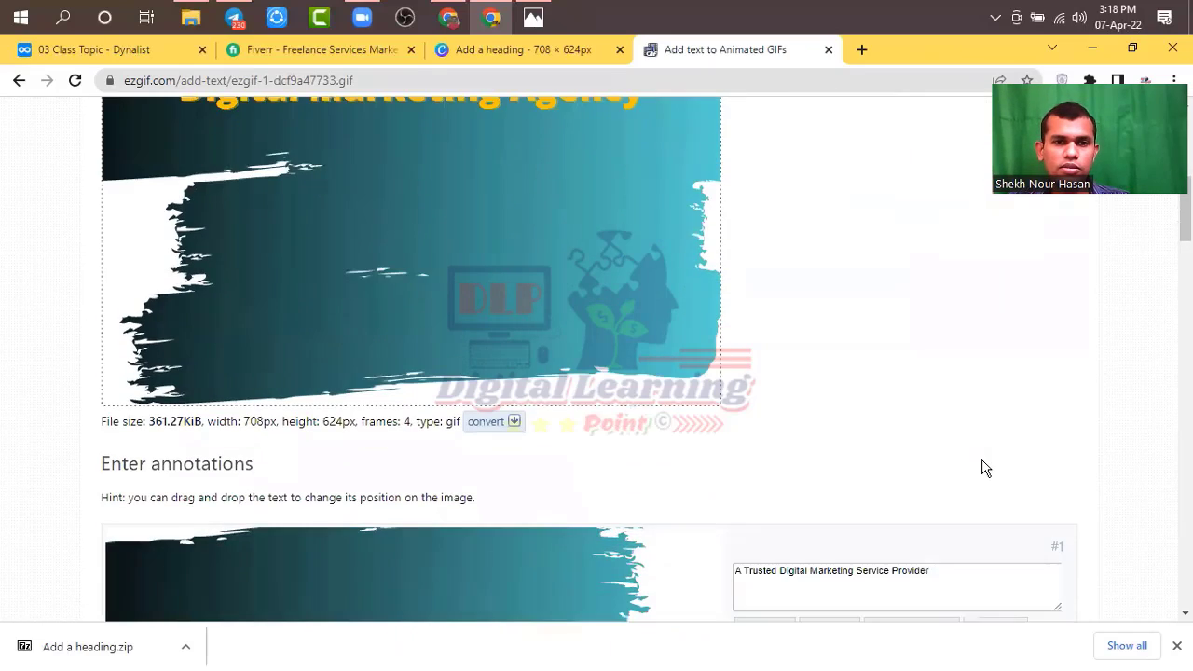
pyautogui.scroll(-3, 986, 468)
pyautogui.scroll(-4, 372, 386)
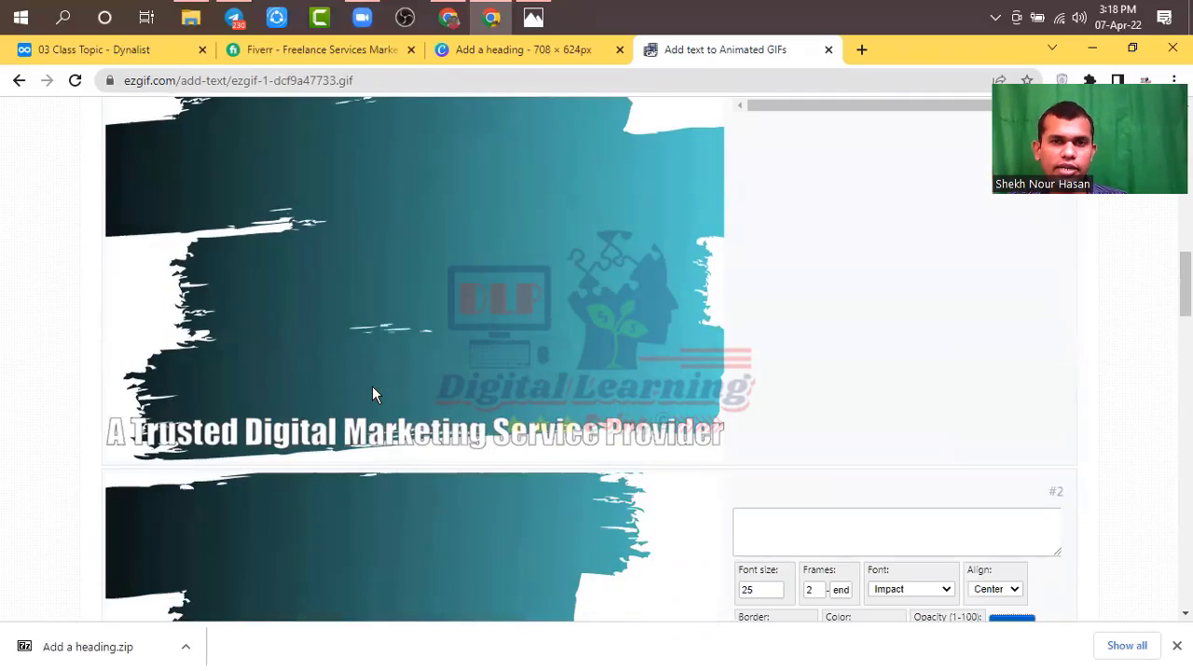
pyautogui.scroll(1, 372, 386)
pyautogui.scroll(4, 372, 391)
pyautogui.click(841, 416)
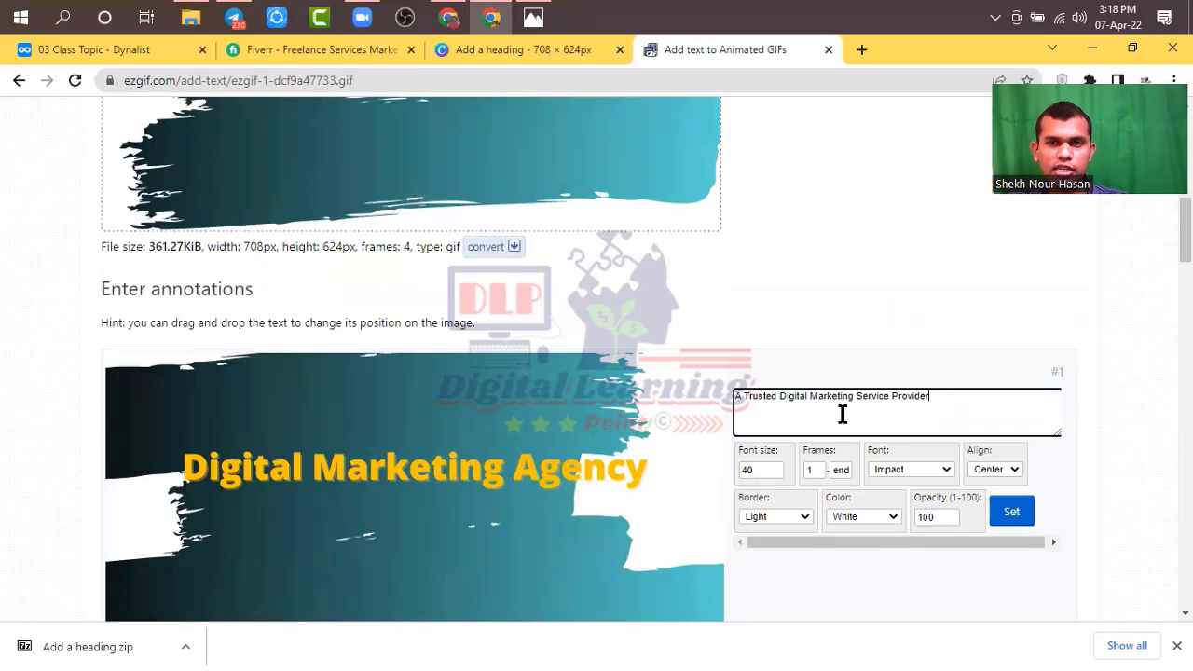
pyautogui.scroll(-1, 452, 439)
pyautogui.scroll(-3, 452, 446)
pyautogui.scroll(-2, 307, 520)
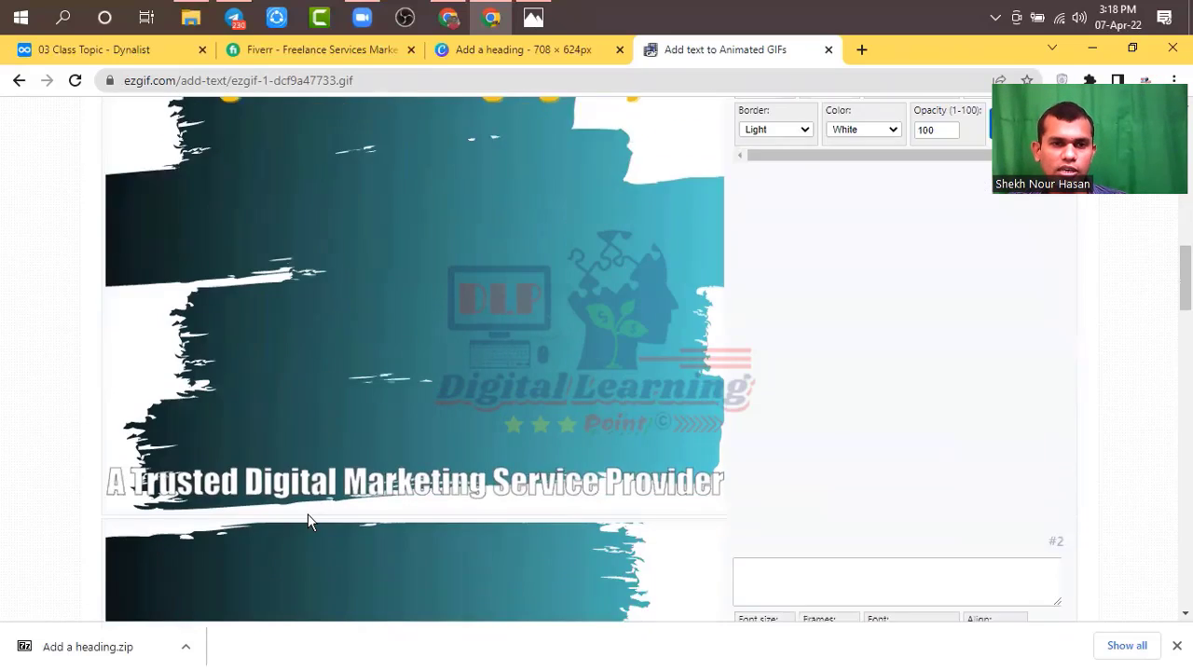
pyautogui.scroll(-3, 238, 519)
pyautogui.click(781, 181)
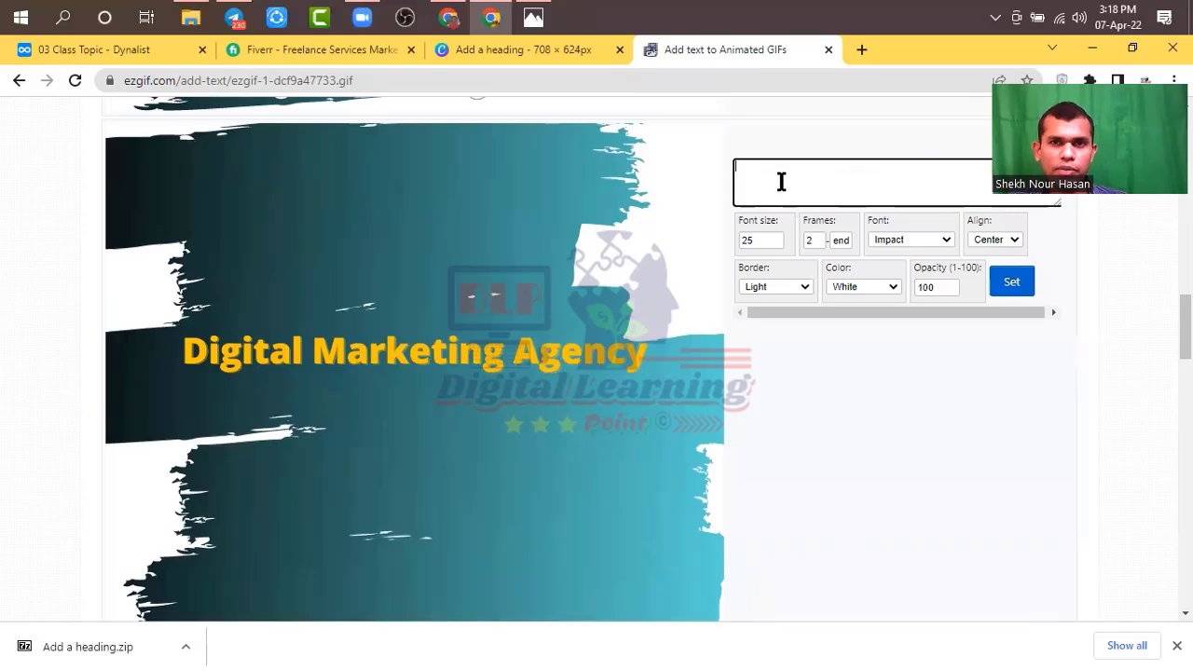
pyautogui.scroll(-5, 527, 441)
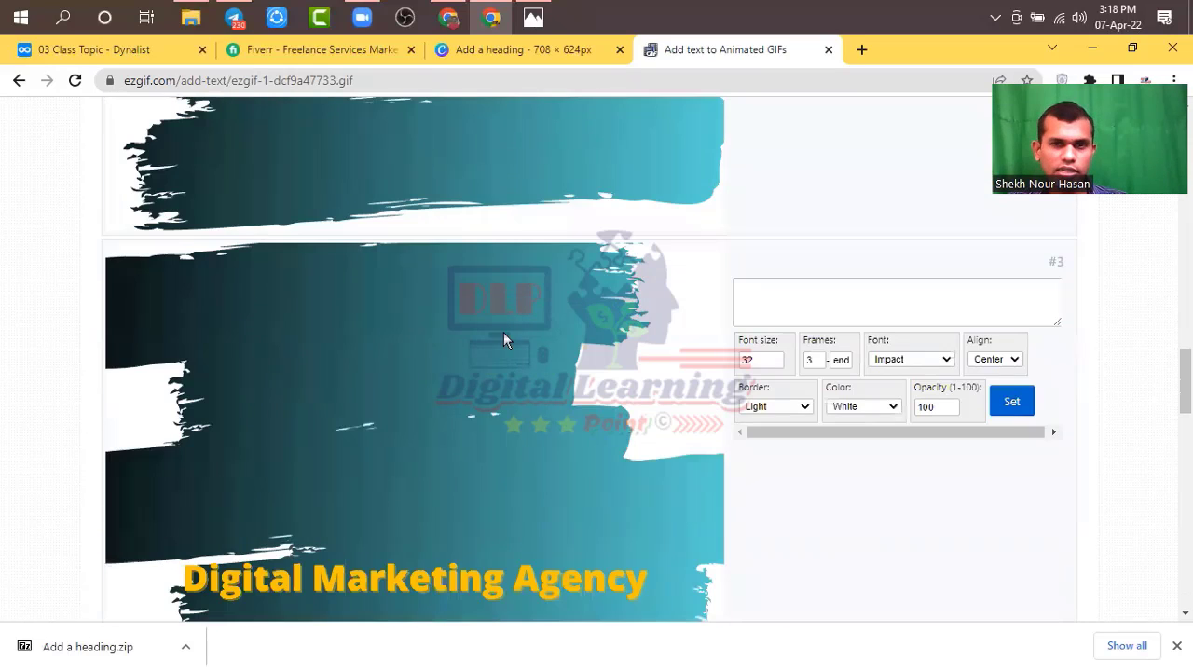
pyautogui.click(799, 308)
pyautogui.scroll(-7, 568, 345)
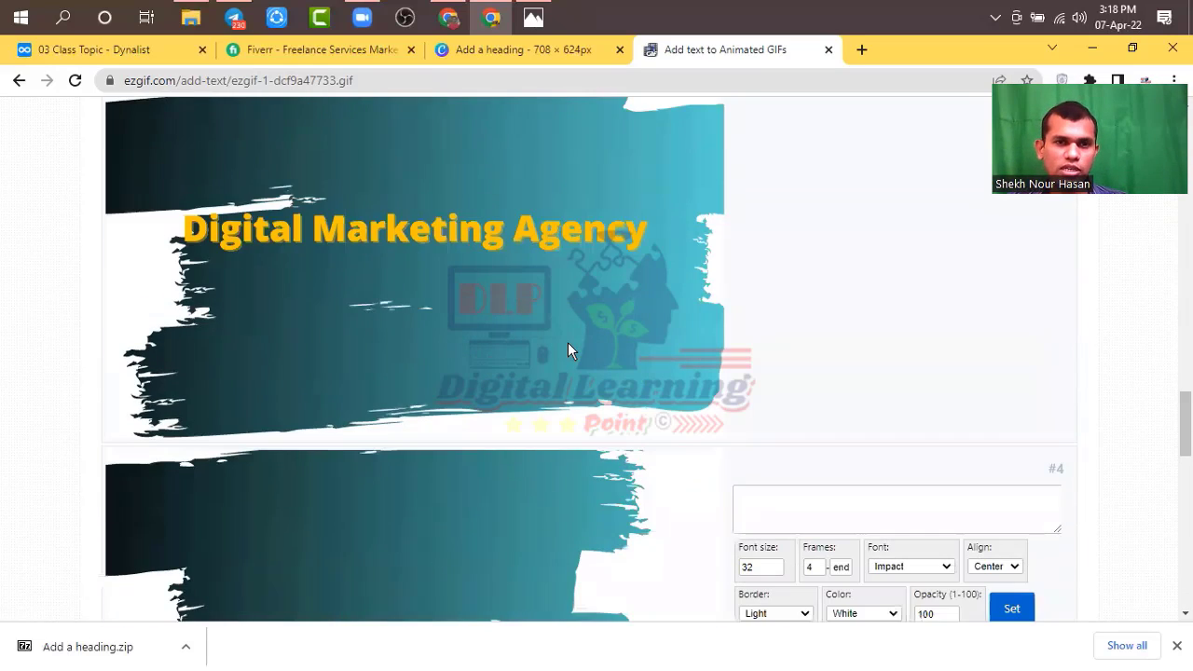
pyautogui.scroll(-6, 550, 352)
pyautogui.scroll(11, 536, 350)
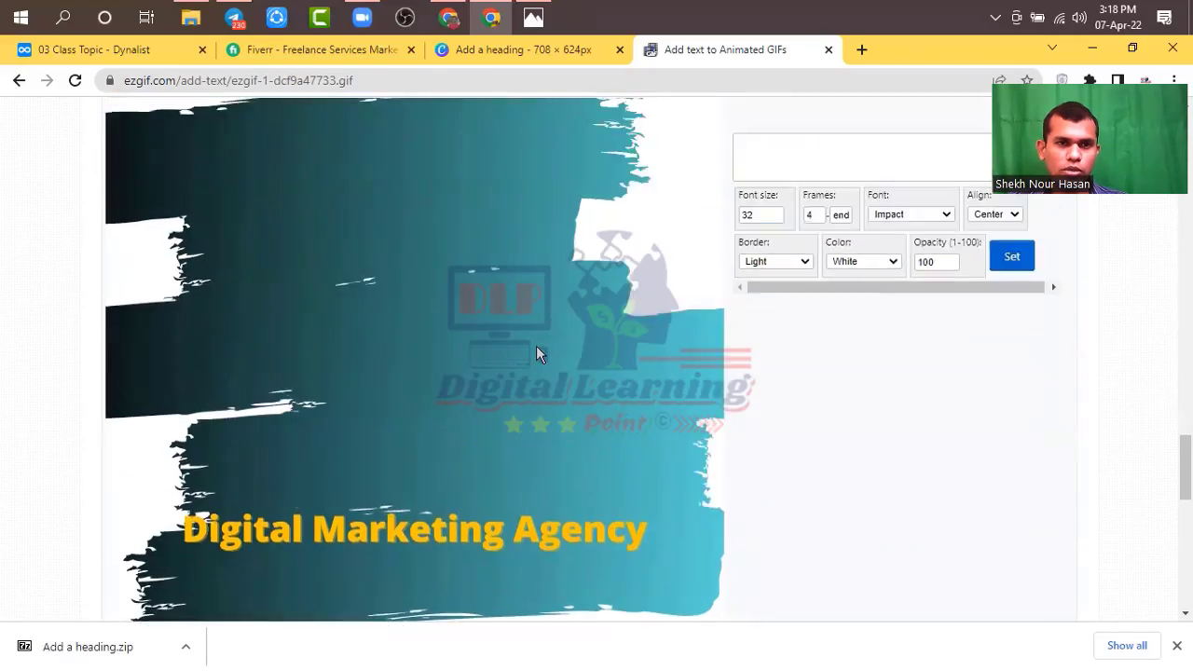
pyautogui.scroll(20, 536, 352)
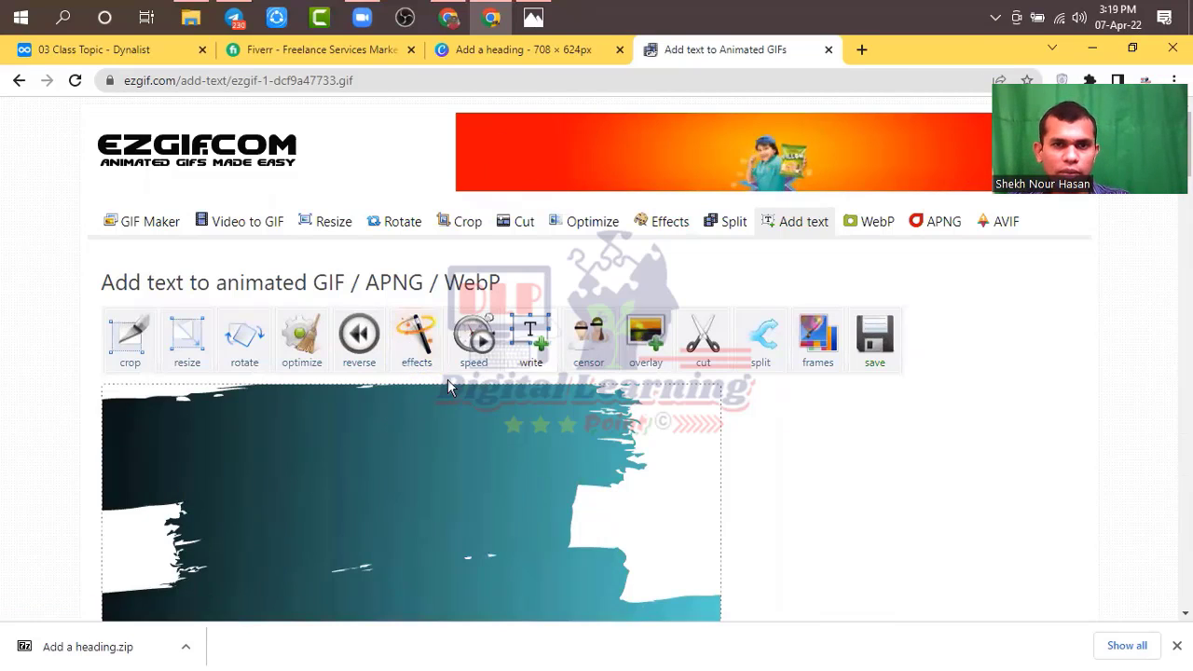
# Reopen the GIF's frames, enable crossfade with fader delay 15 and frame count 20, and make the GIF.
pyautogui.click(823, 362)
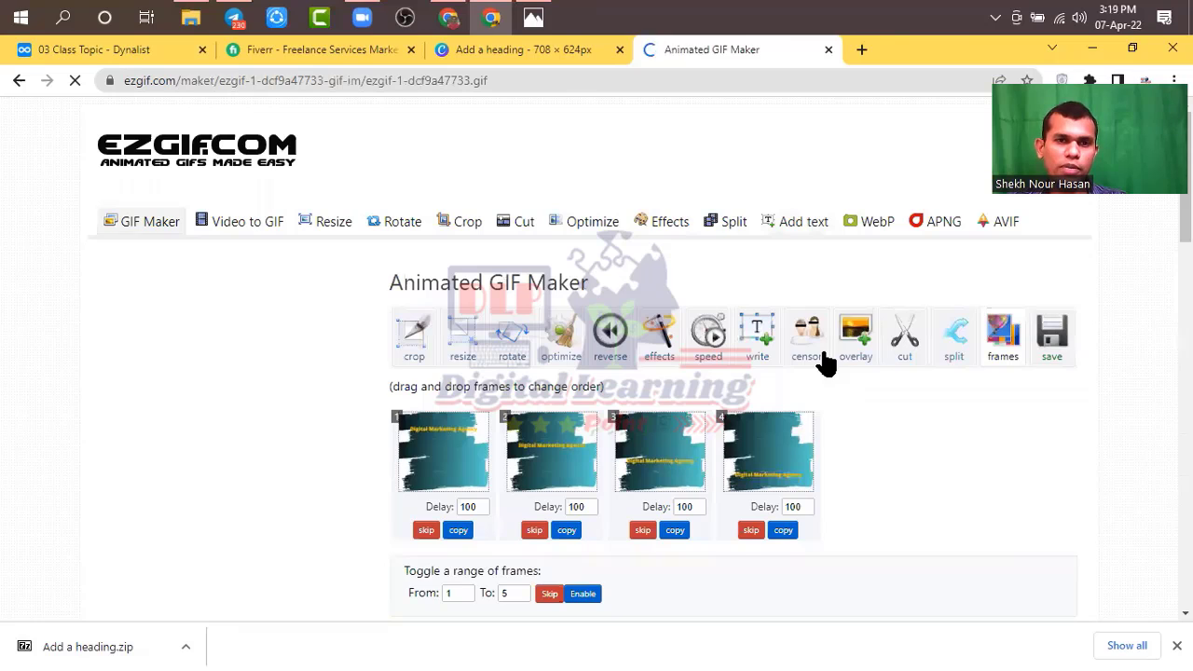
pyautogui.scroll(-3, 826, 363)
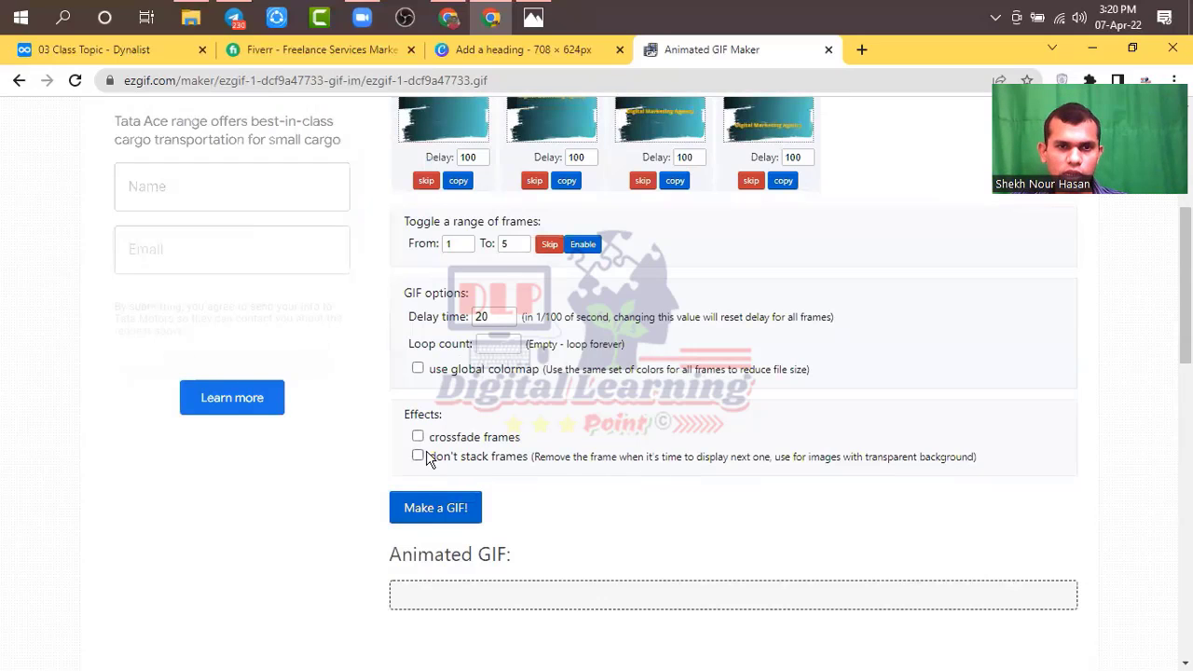
pyautogui.click(418, 436)
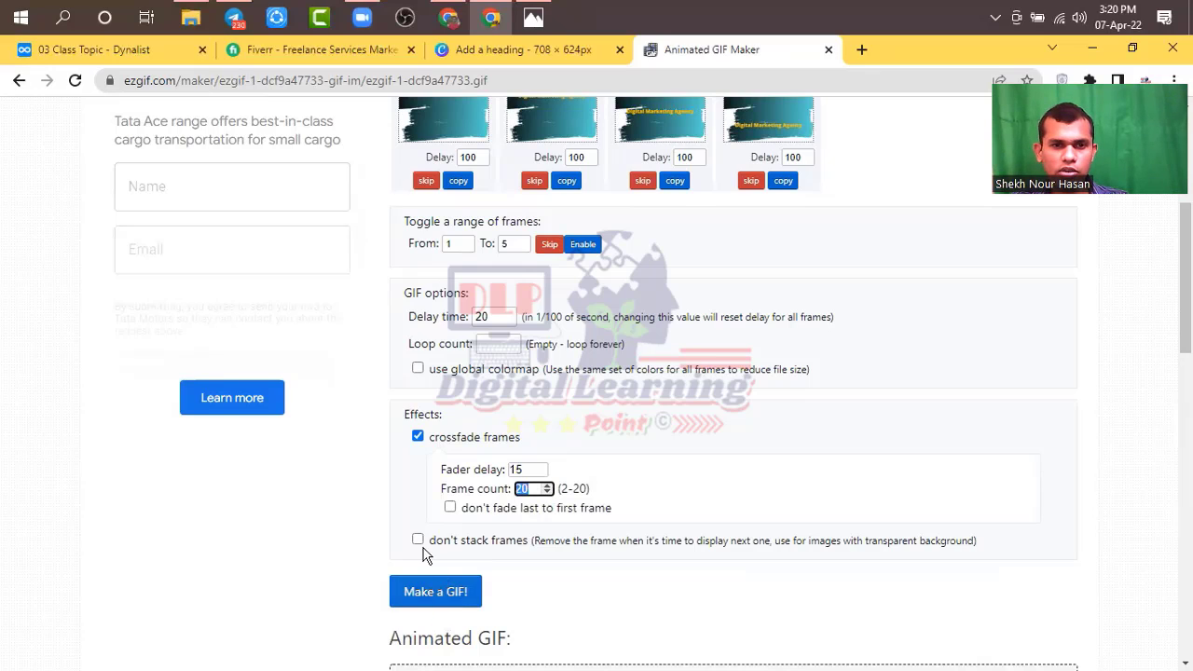
pyautogui.click(425, 601)
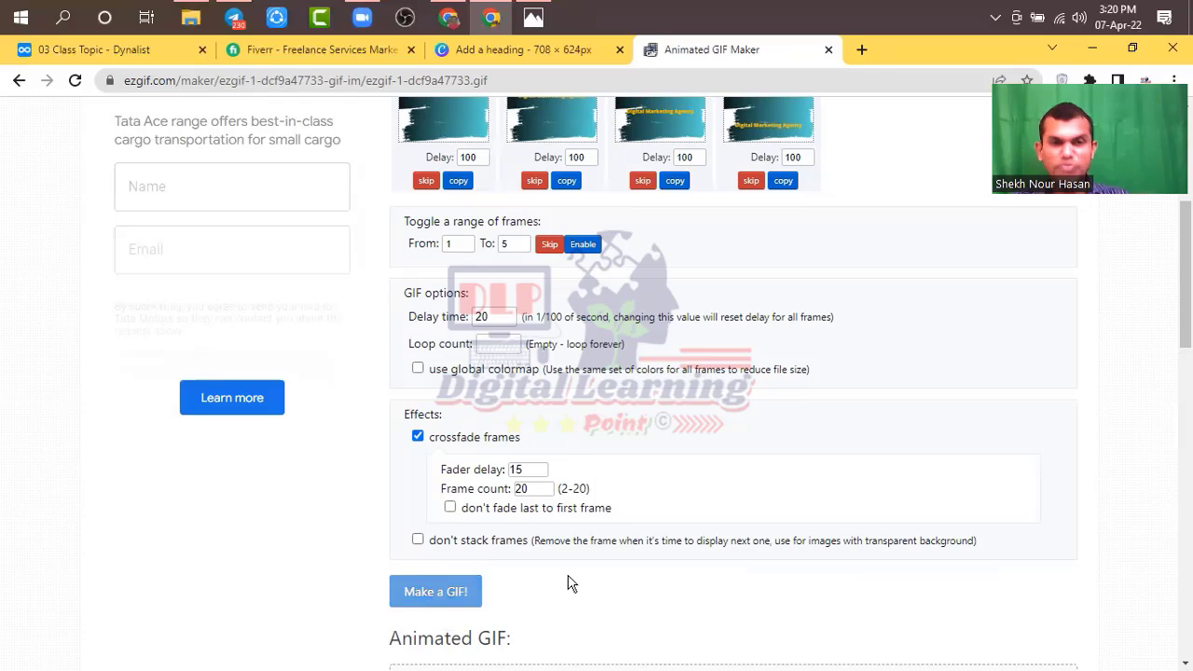
# Examine the crossfaded GIF's preview and file details, and reopen its individual frames.
pyautogui.scroll(-6, 657, 515)
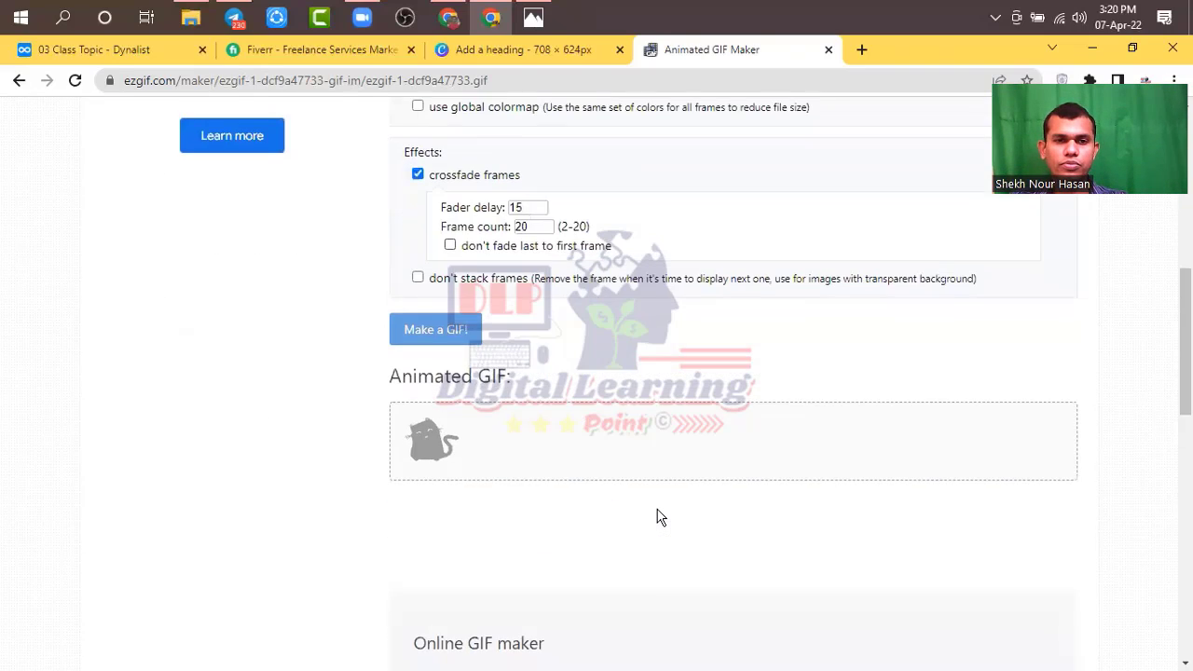
pyautogui.scroll(2, 659, 519)
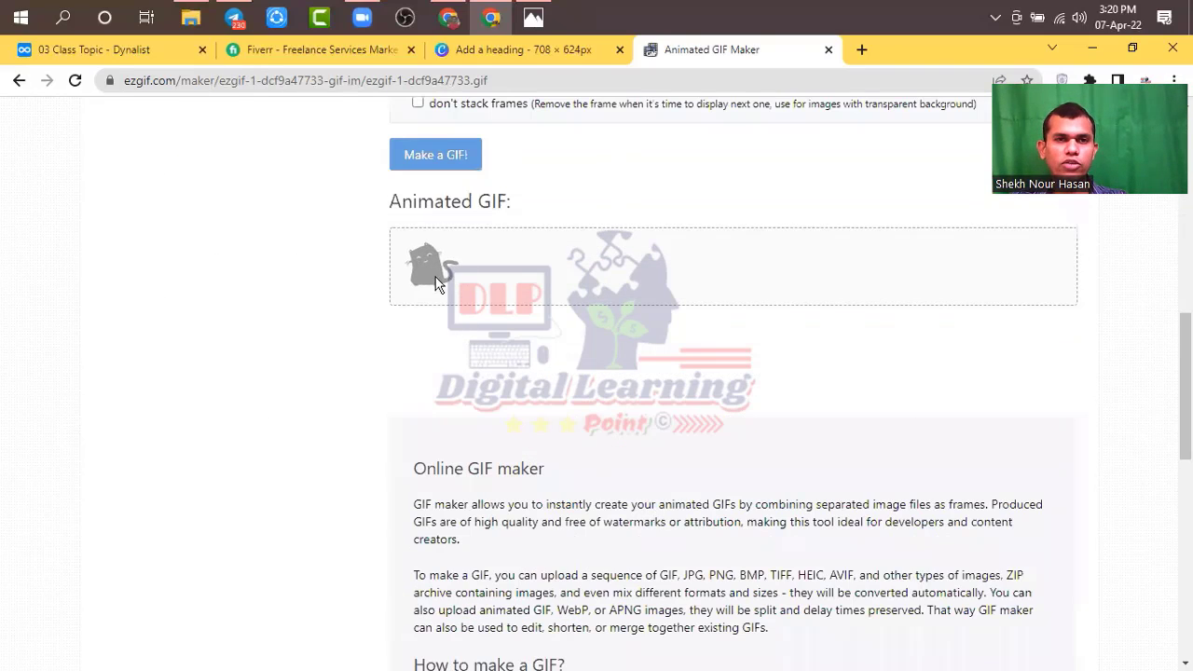
pyautogui.scroll(-1, 1035, 330)
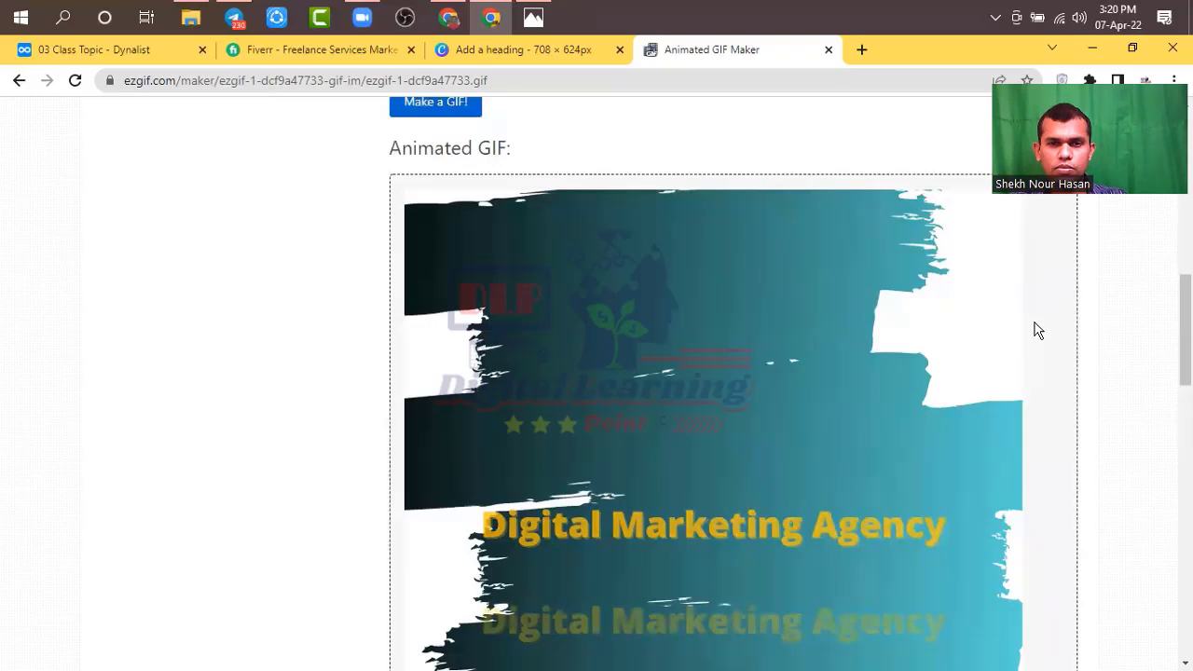
pyautogui.scroll(-2, 1035, 330)
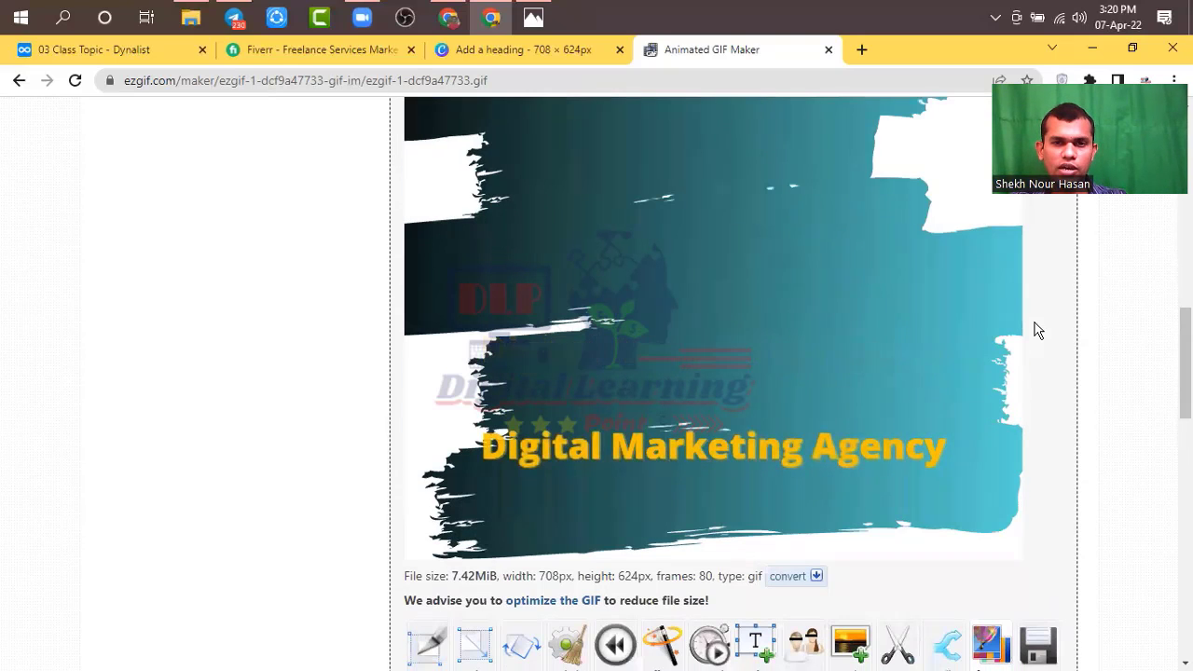
pyautogui.scroll(-2, 1036, 330)
pyautogui.scroll(2, 1035, 330)
pyautogui.scroll(1, 1035, 330)
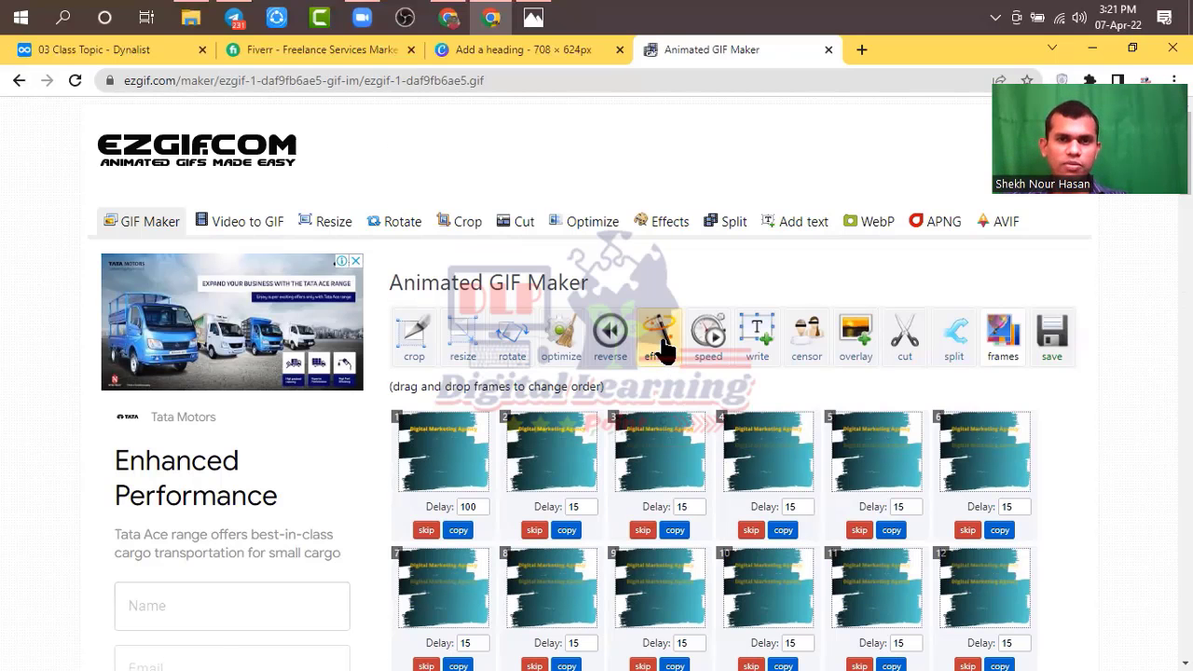
pyautogui.click(757, 364)
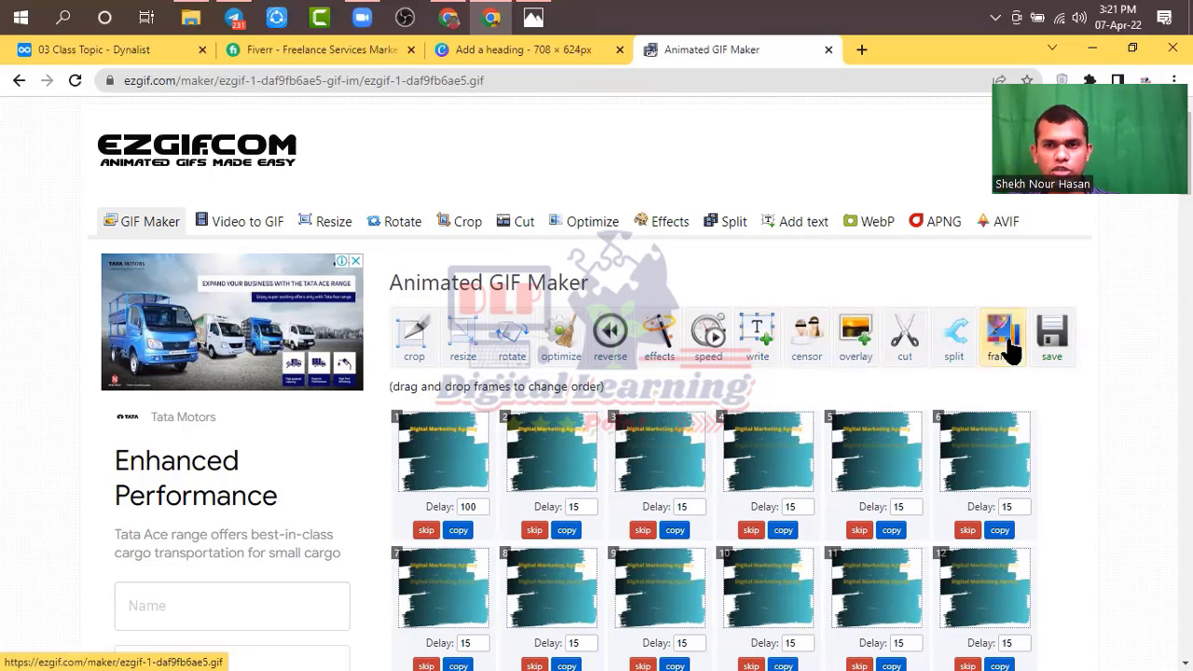
# Switch to the Canva design, search the elements for "frames" and open the Frames collection.
pyautogui.click(522, 50)
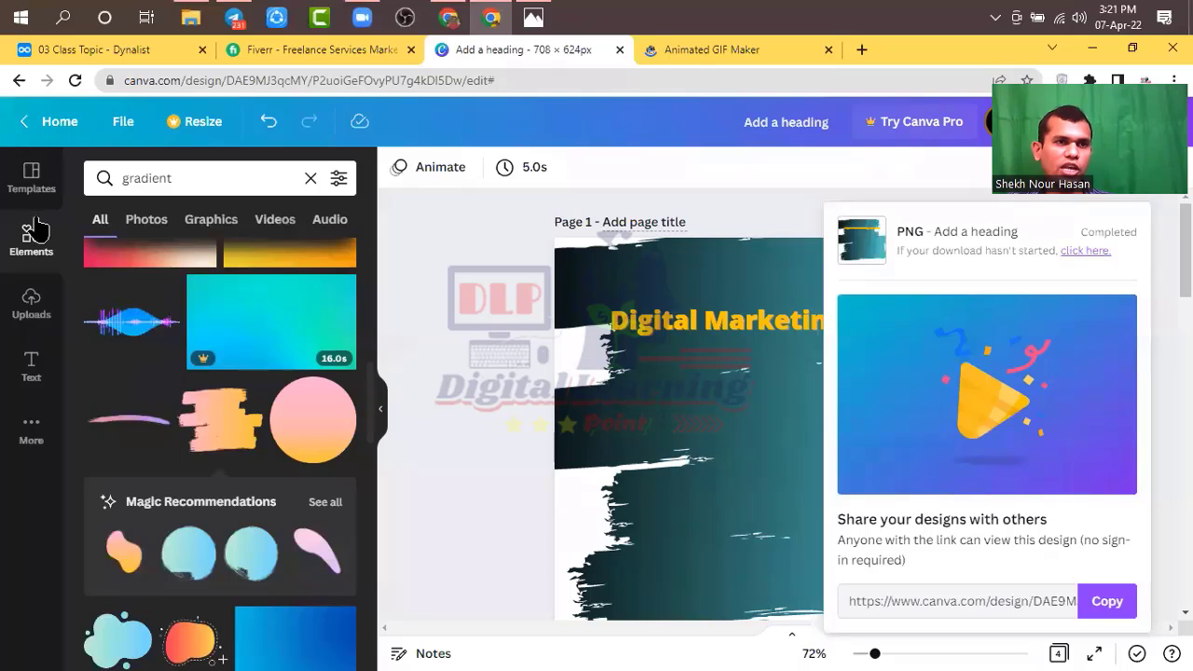
pyautogui.click(191, 175)
pyautogui.click(111, 180)
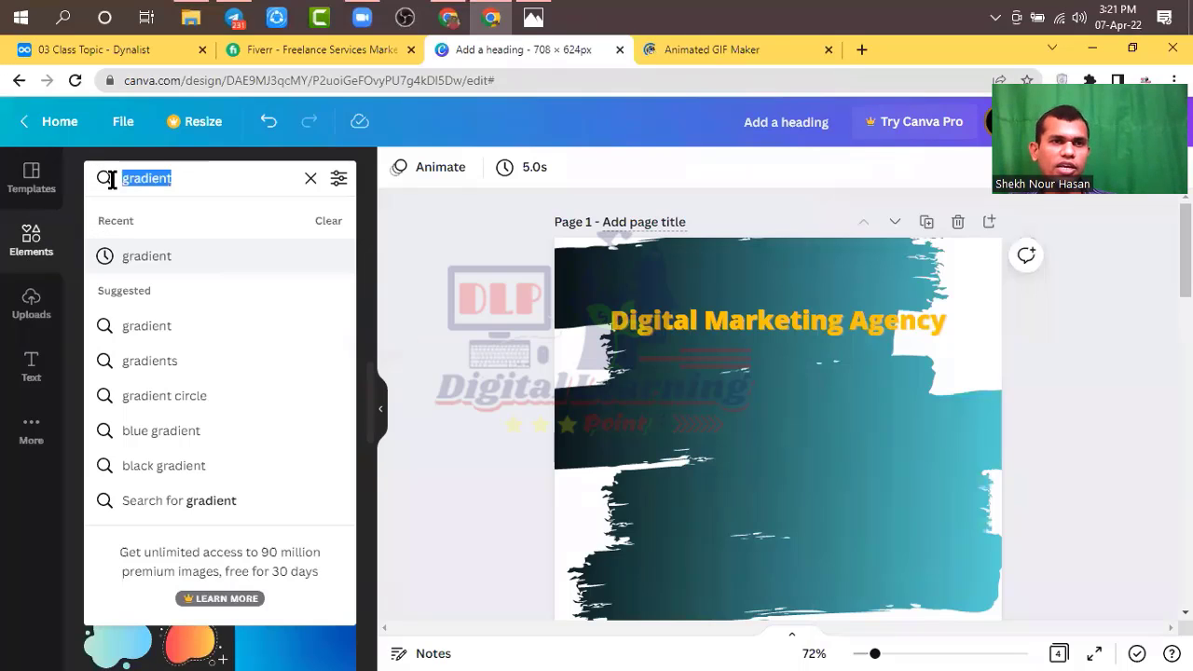
pyautogui.write('frames')
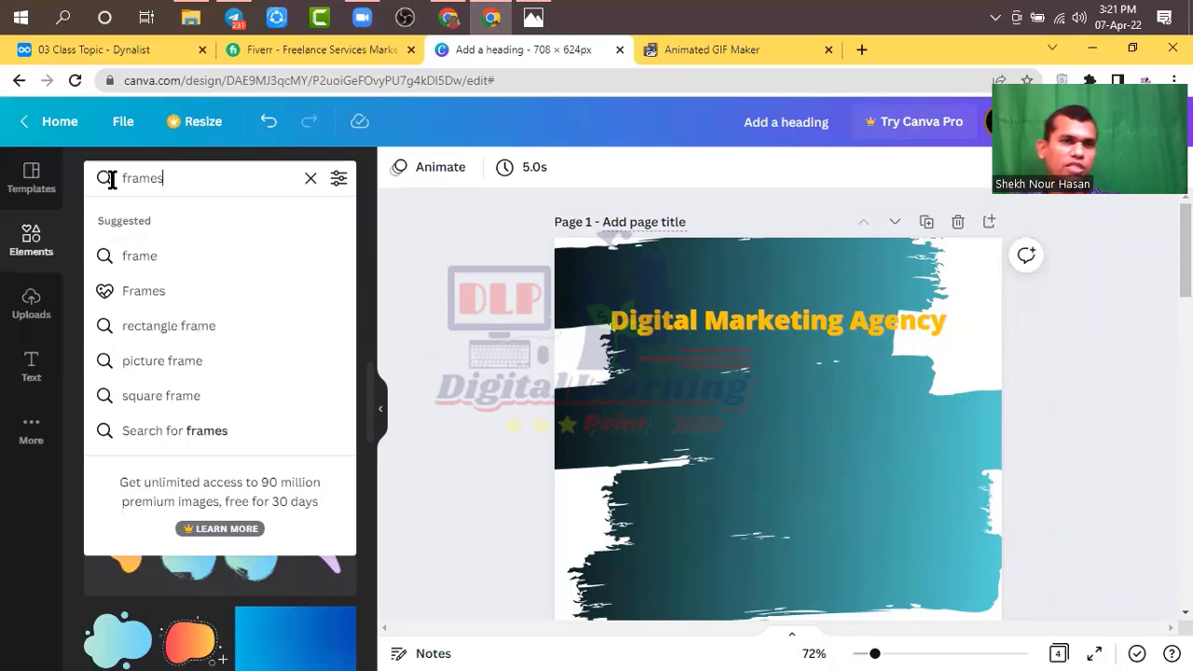
pyautogui.click(140, 293)
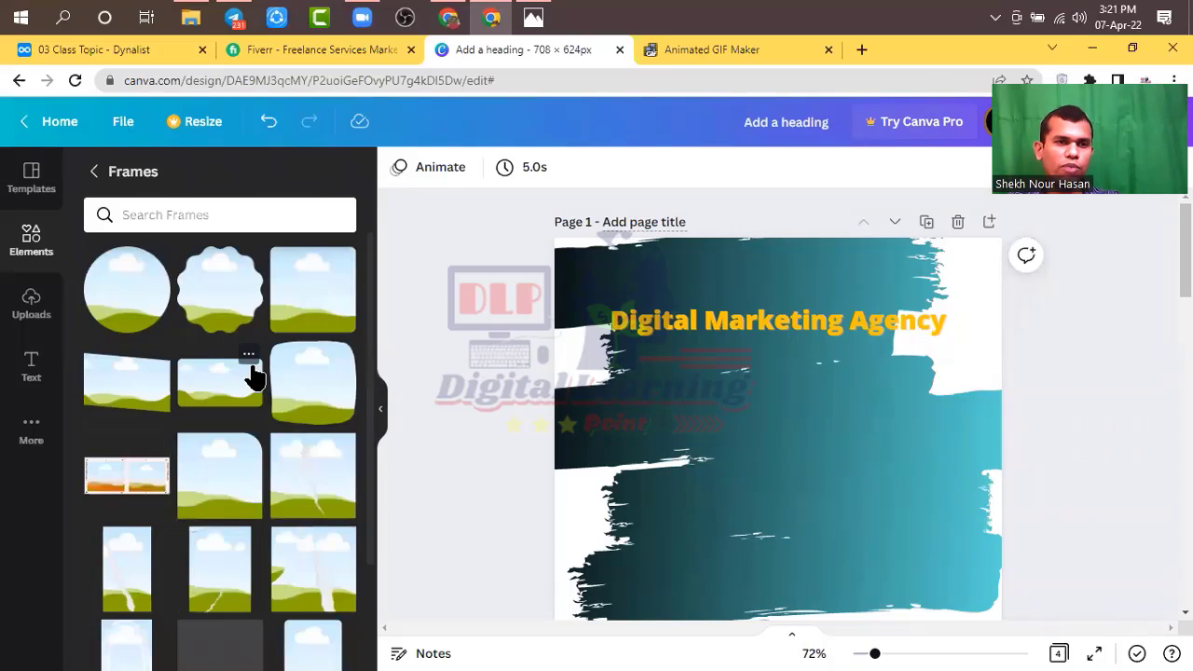
# Add a blank page at the end of the design and insert the laptop-shaped frame on it.
pyautogui.scroll(-2, 252, 378)
pyautogui.scroll(-4, 252, 375)
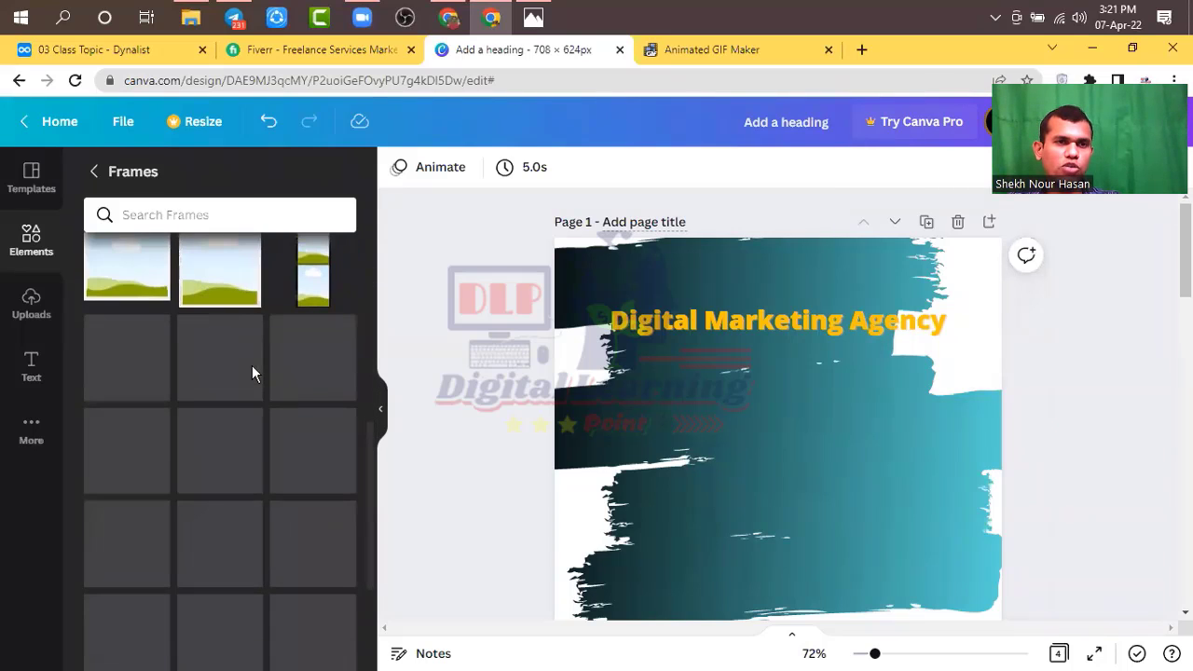
pyautogui.scroll(-5, 206, 453)
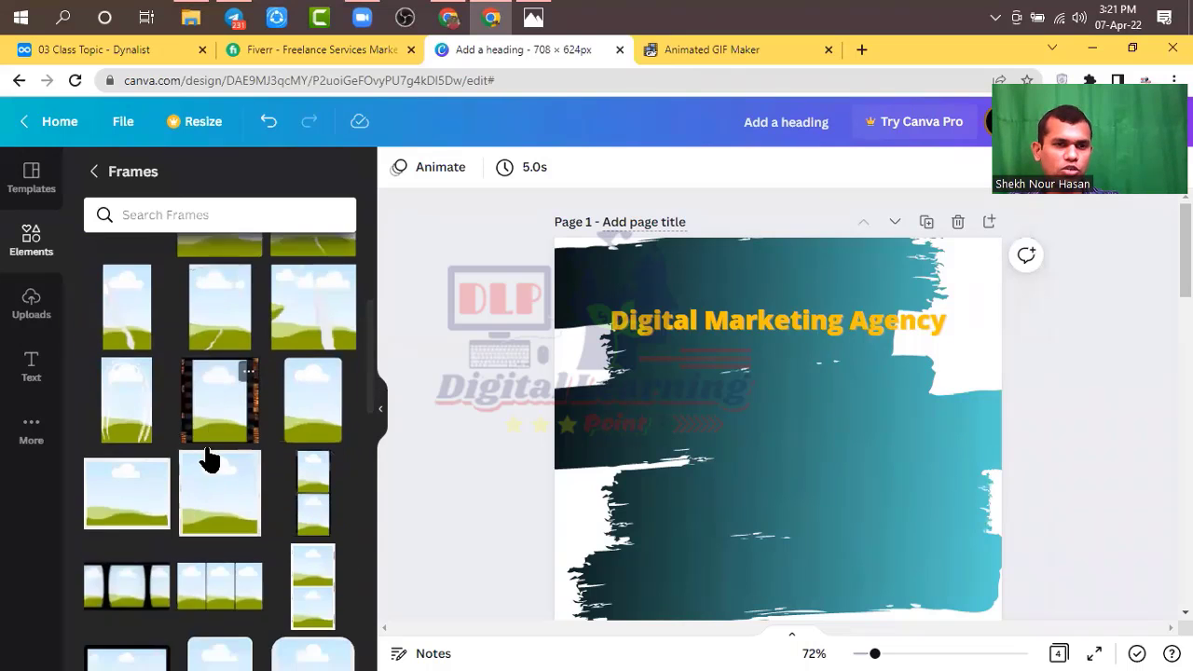
pyautogui.scroll(-7, 206, 450)
pyautogui.scroll(6, 206, 450)
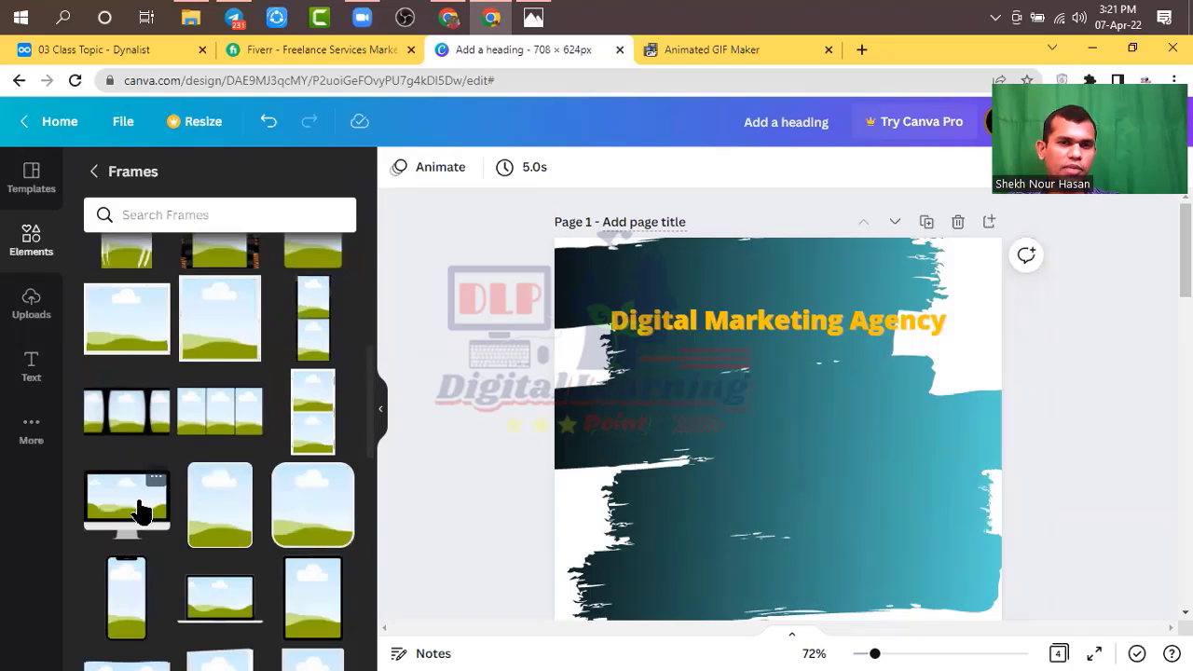
pyautogui.scroll(-5, 139, 517)
pyautogui.scroll(-10, 781, 454)
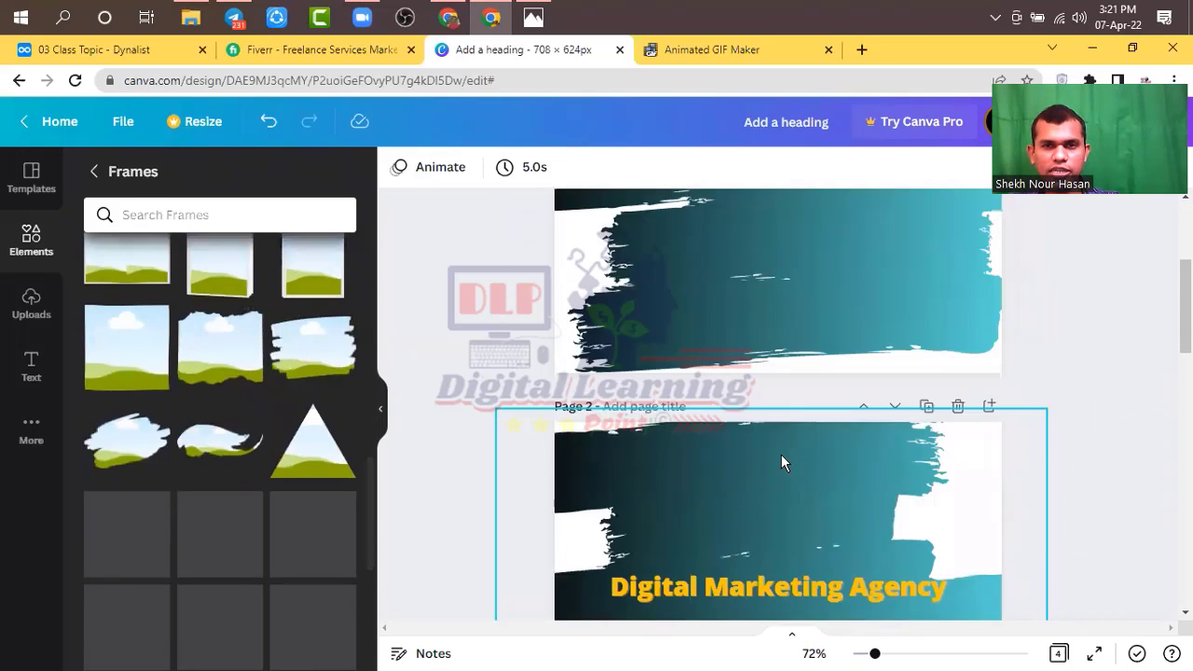
pyautogui.scroll(-3, 781, 453)
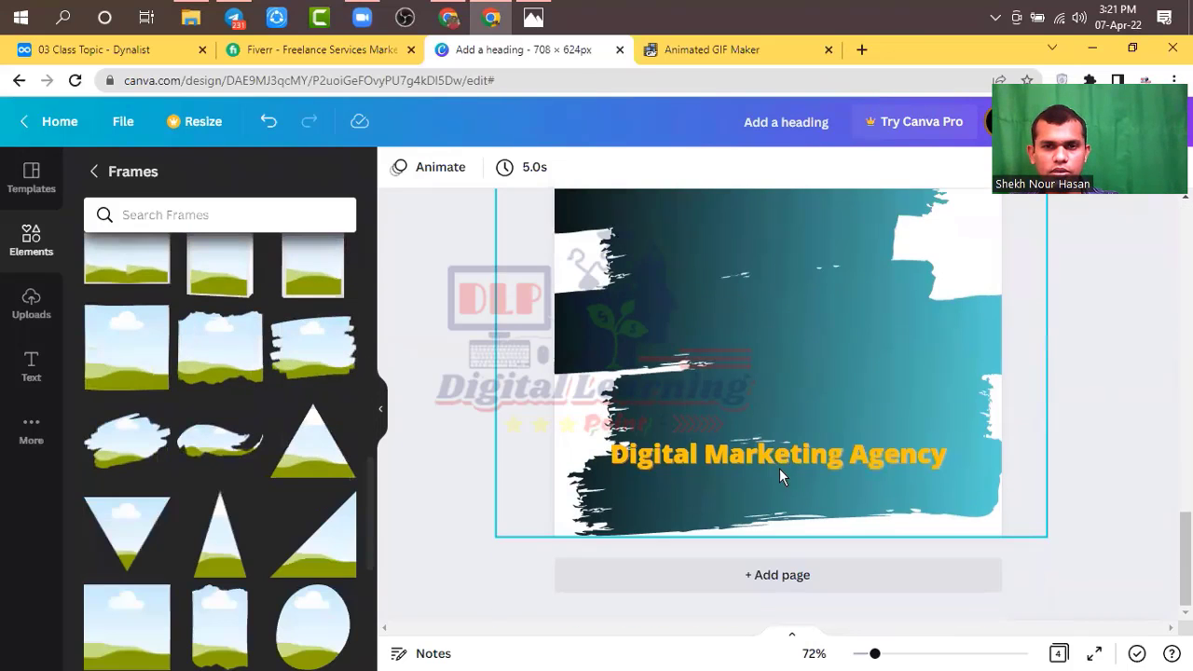
pyautogui.click(764, 578)
pyautogui.scroll(5, 254, 457)
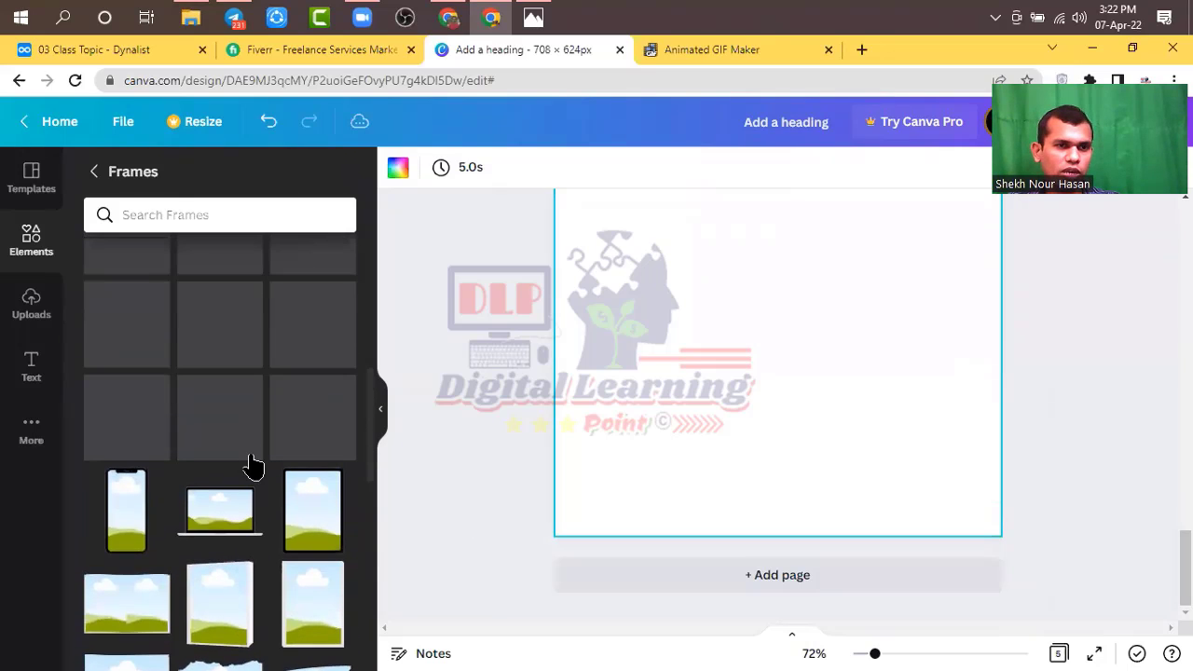
pyautogui.click(228, 526)
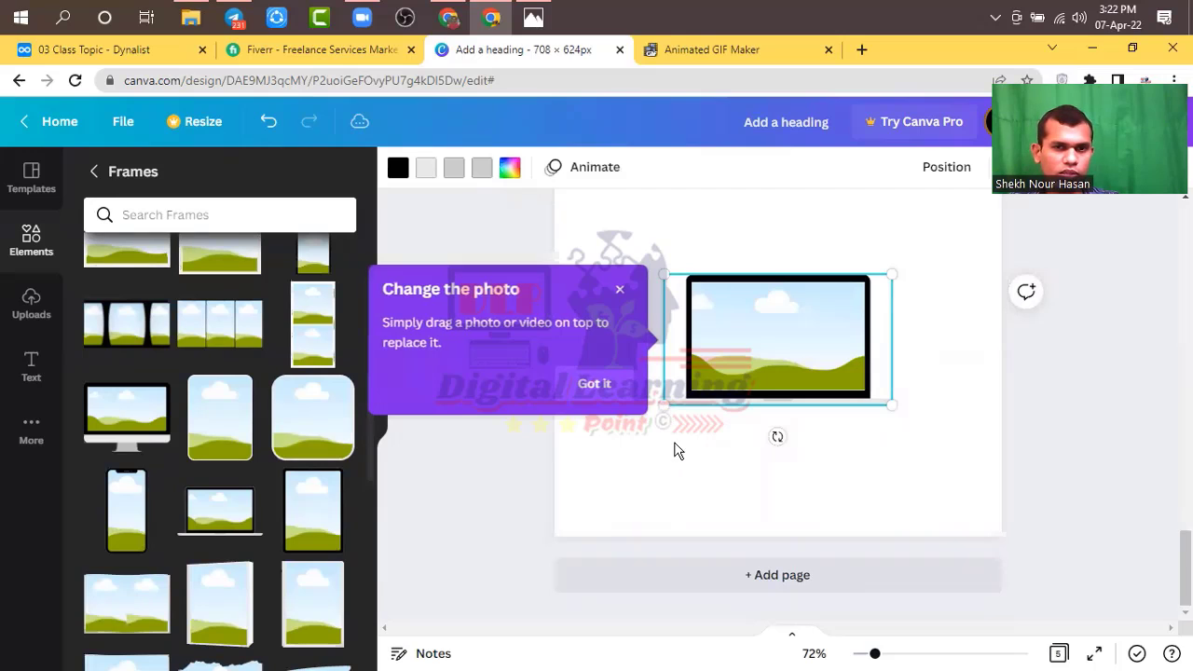
# Set the background of the new laptop-frame page to red from the default colors.
pyautogui.click(970, 464)
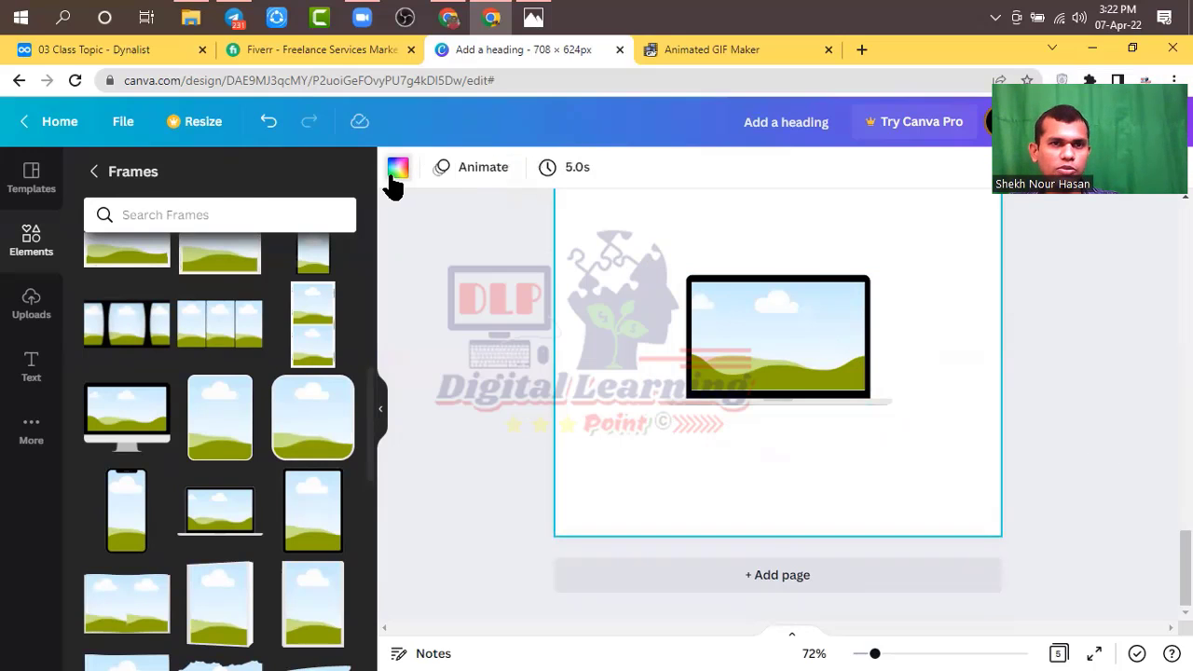
pyautogui.click(397, 170)
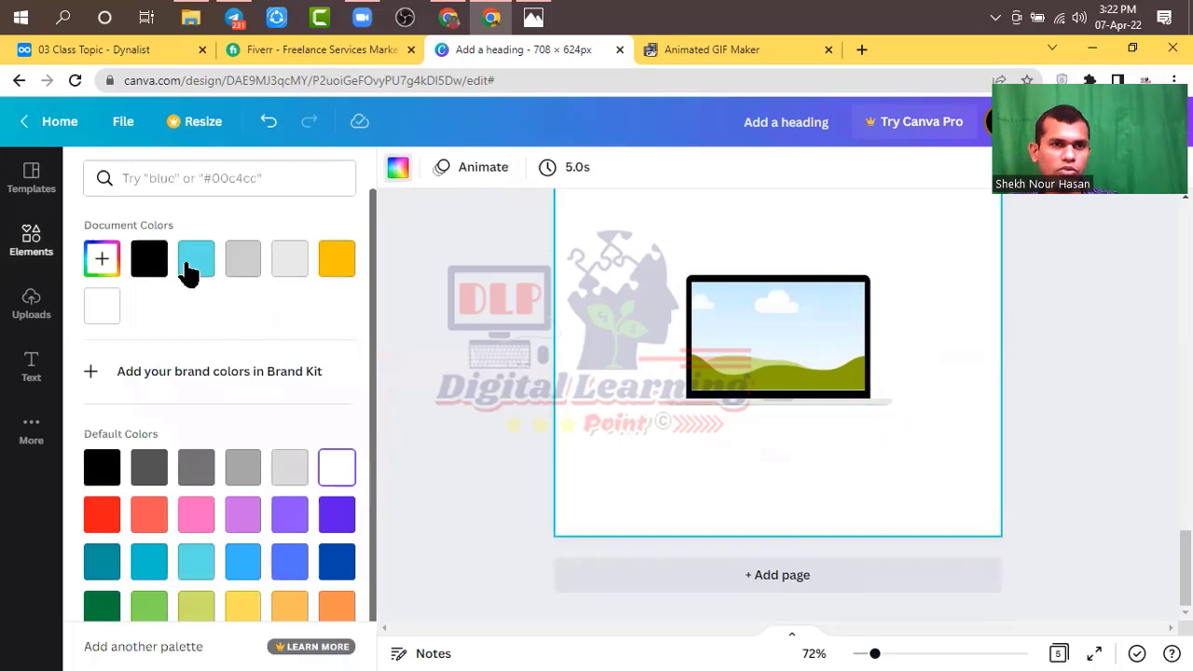
pyautogui.click(101, 519)
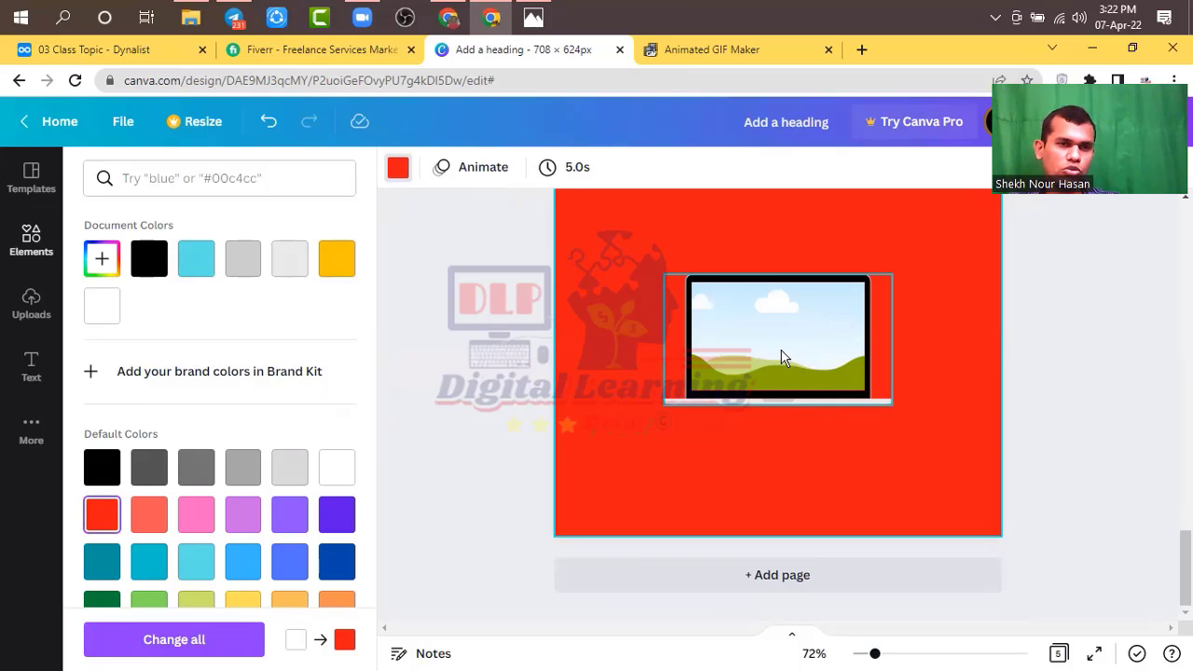
# Insert the uploaded "Digital Marketing Agency" image, shrink it and place it inside the laptop frame's screen.
pyautogui.click(31, 303)
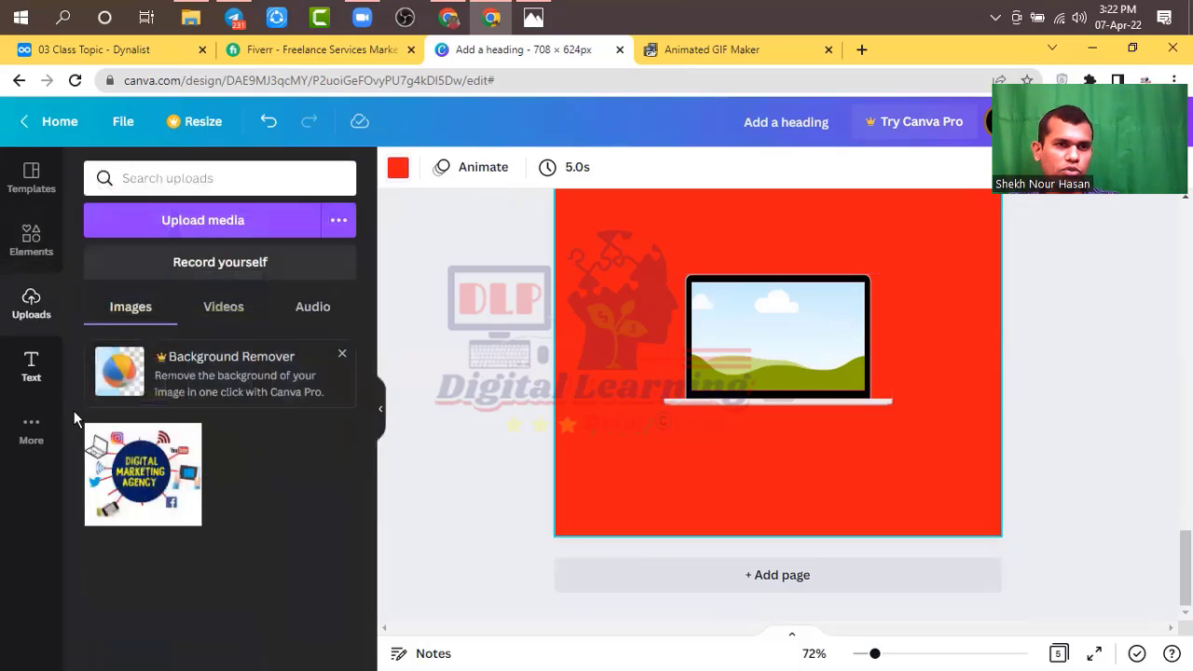
pyautogui.click(143, 474)
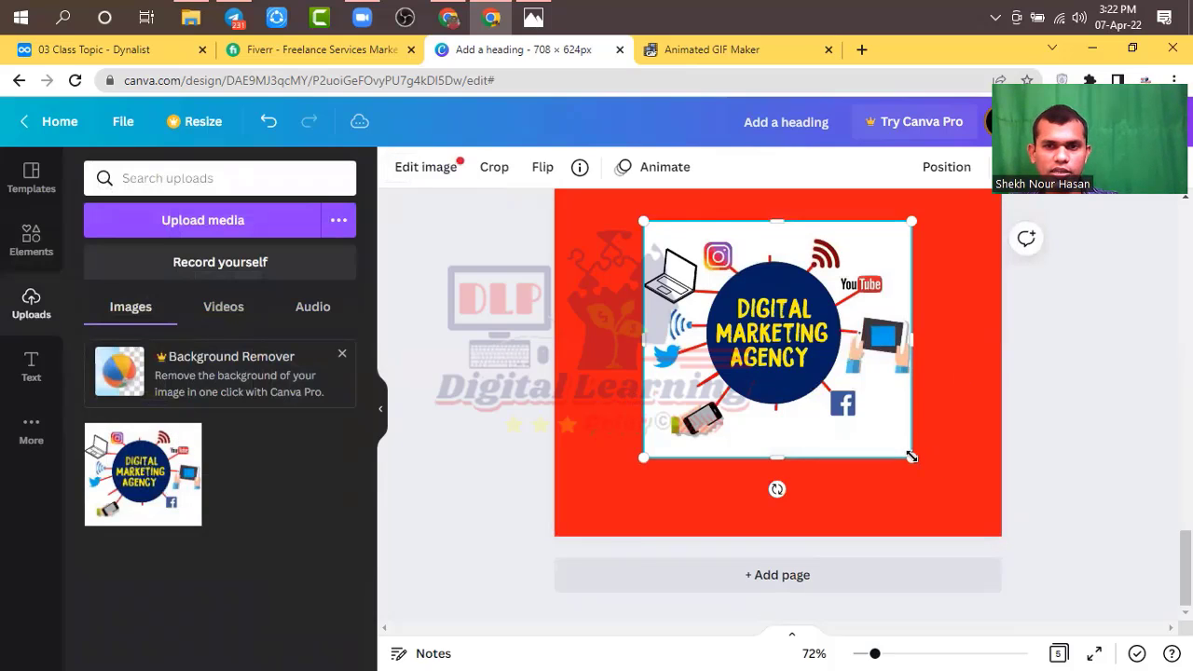
pyautogui.moveTo(912, 457); pyautogui.dragTo(804, 387)
pyautogui.moveTo(710, 288); pyautogui.dragTo(763, 323)
pyautogui.click(943, 346)
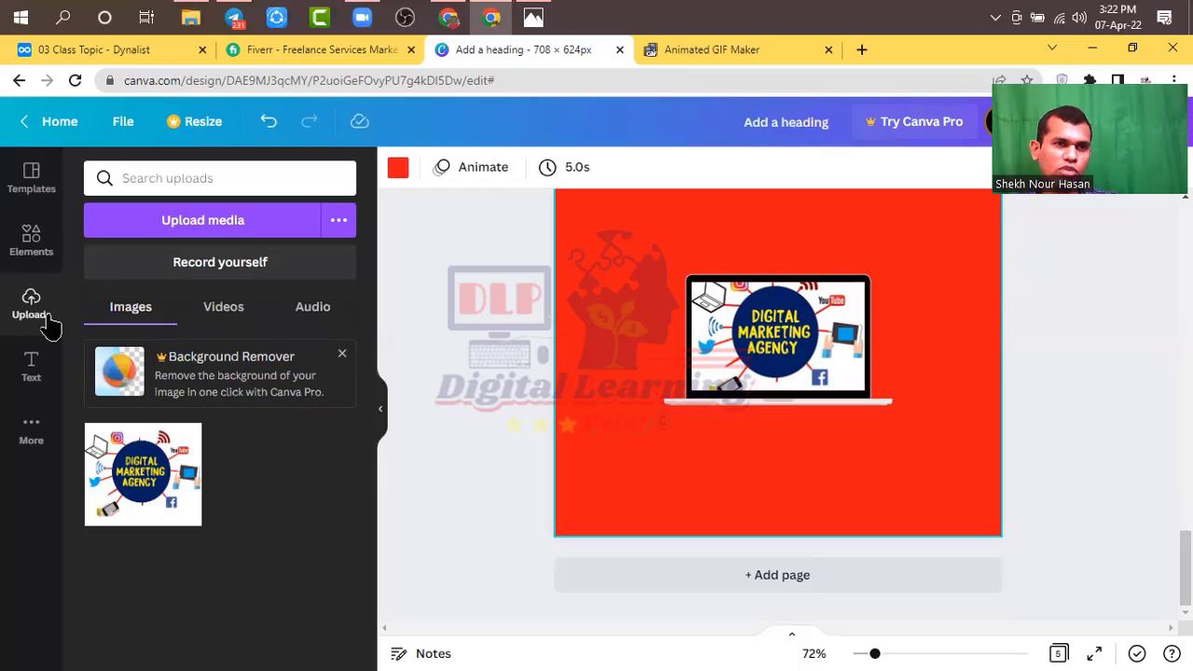
# Search the Frames collection for "photo frame" and browse the ornamental and arch-shaped frames.
pyautogui.click(31, 241)
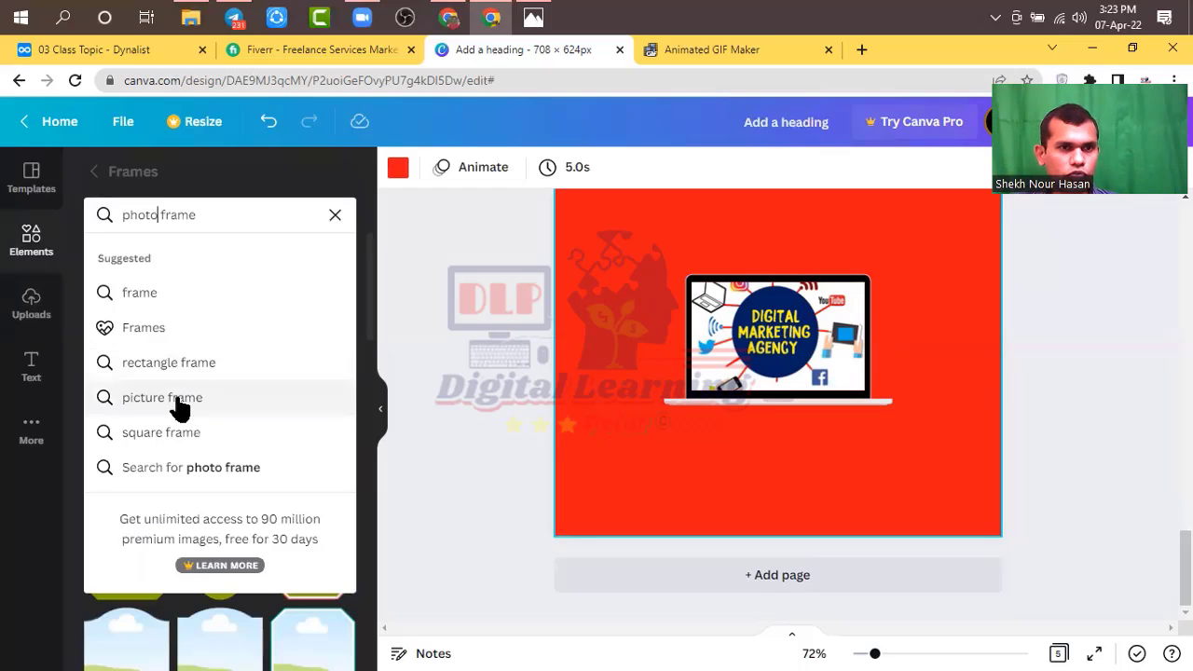
pyautogui.click(217, 468)
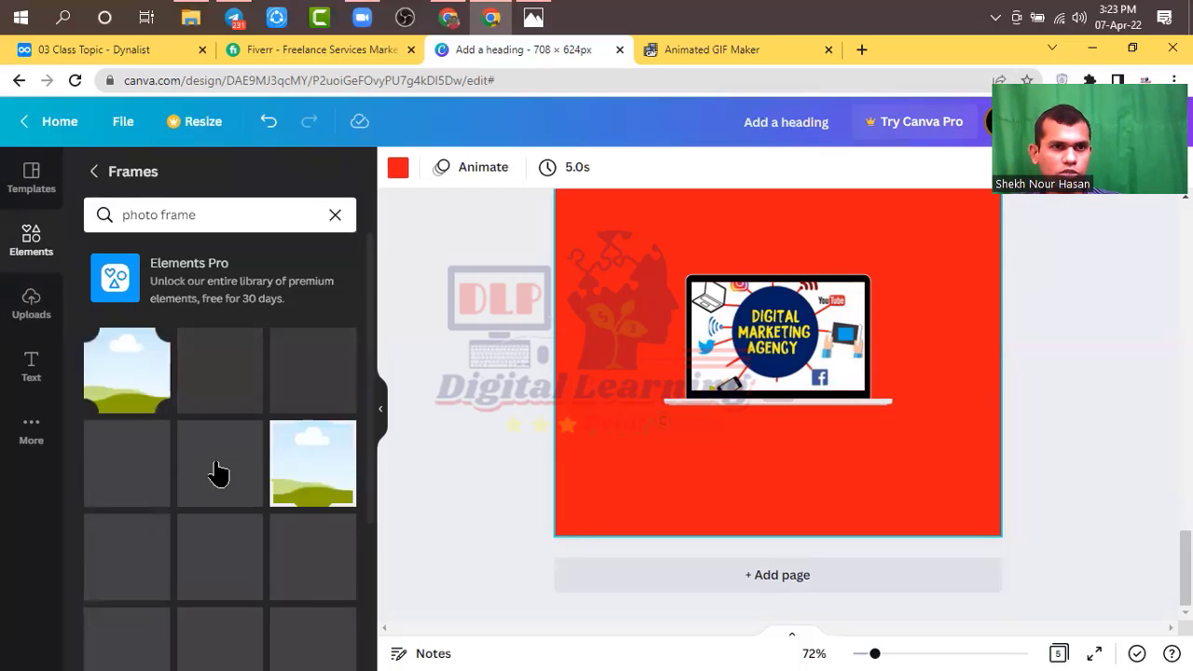
pyautogui.scroll(-3, 335, 473)
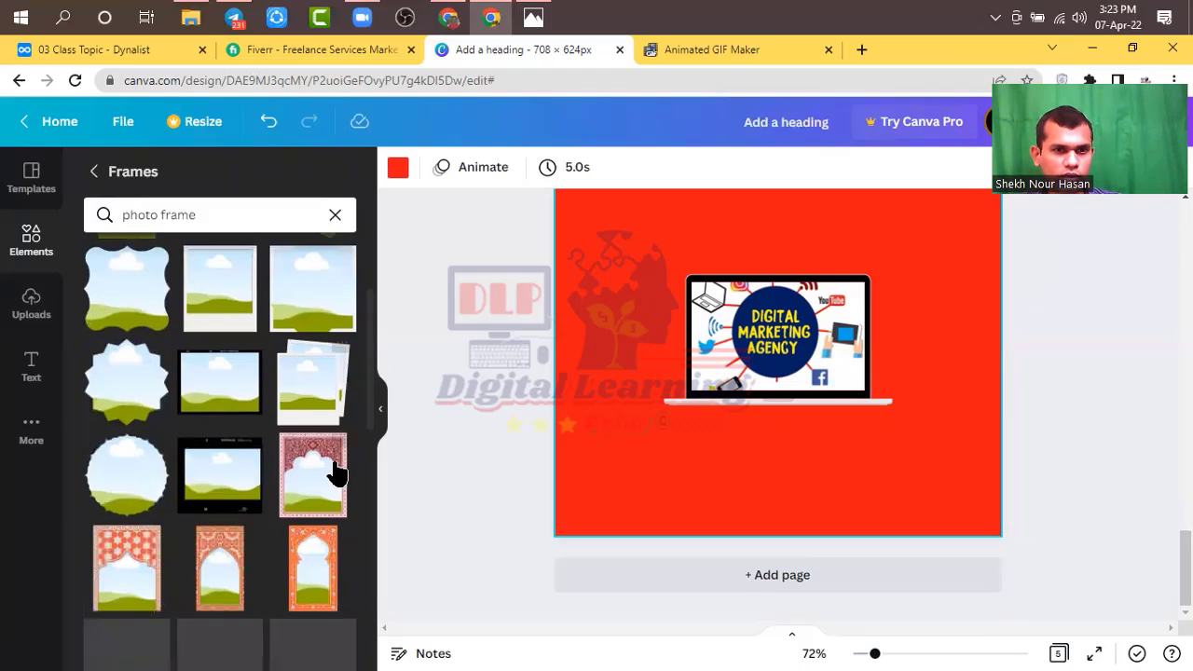
pyautogui.scroll(-1, 338, 473)
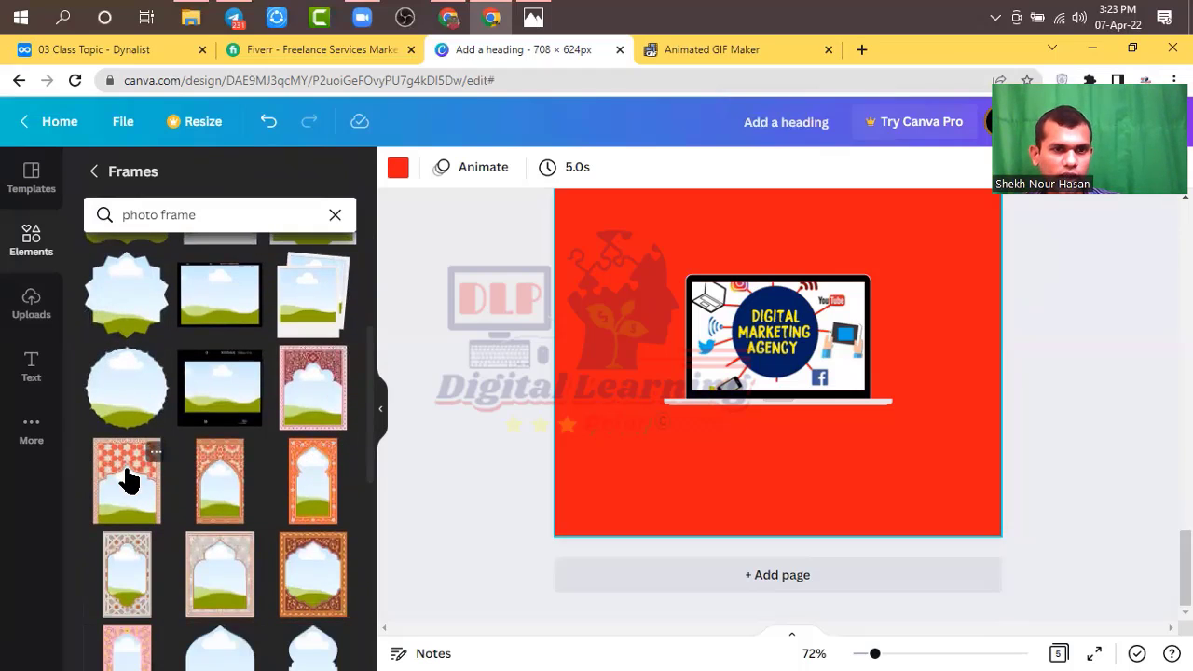
pyautogui.scroll(-5, 128, 480)
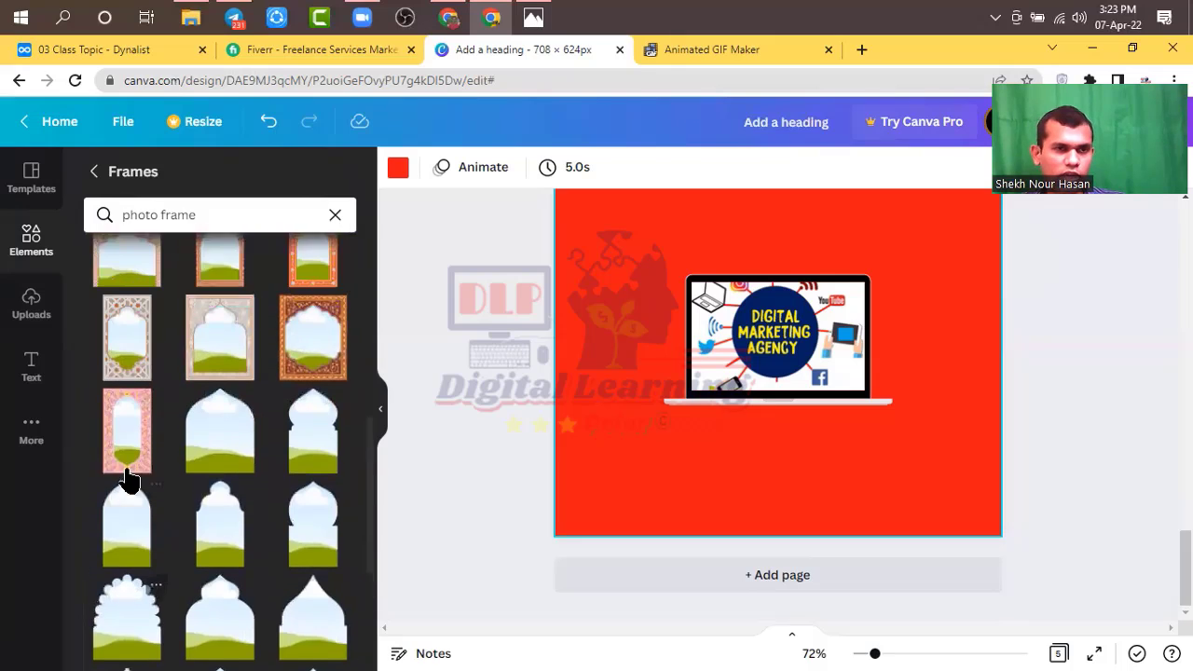
pyautogui.scroll(1, 129, 480)
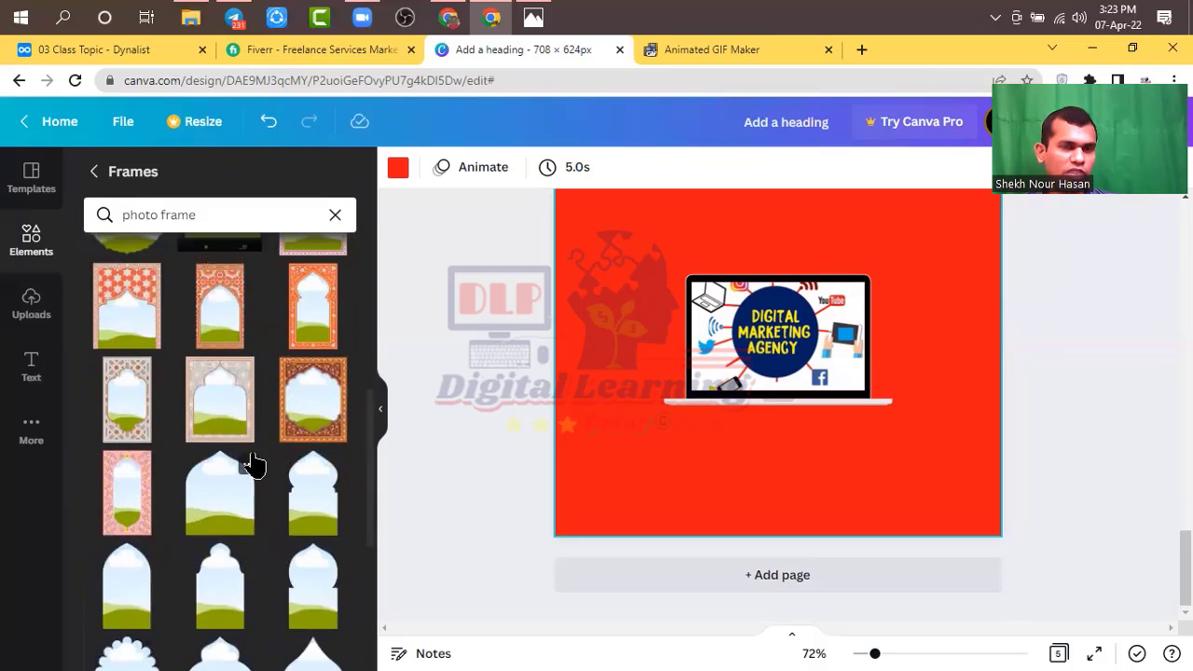
# Open a new browser tab, search Google for "photo frames" and browse the image results.
pyautogui.click(862, 52)
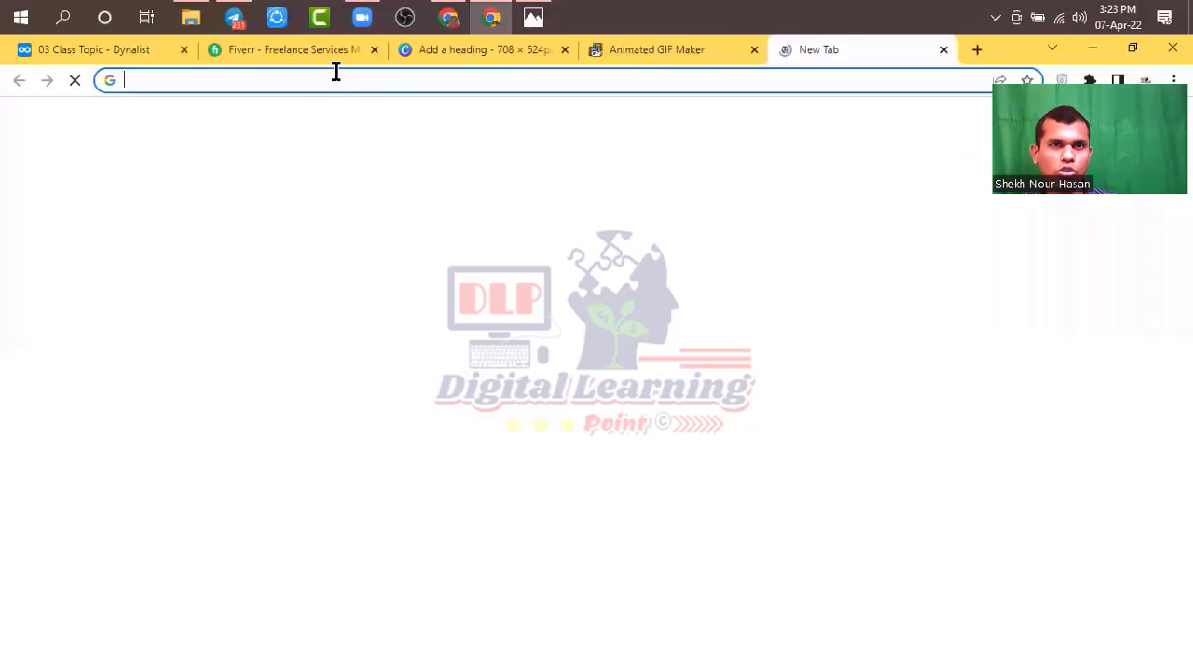
pyautogui.click(334, 77)
pyautogui.write('pho')
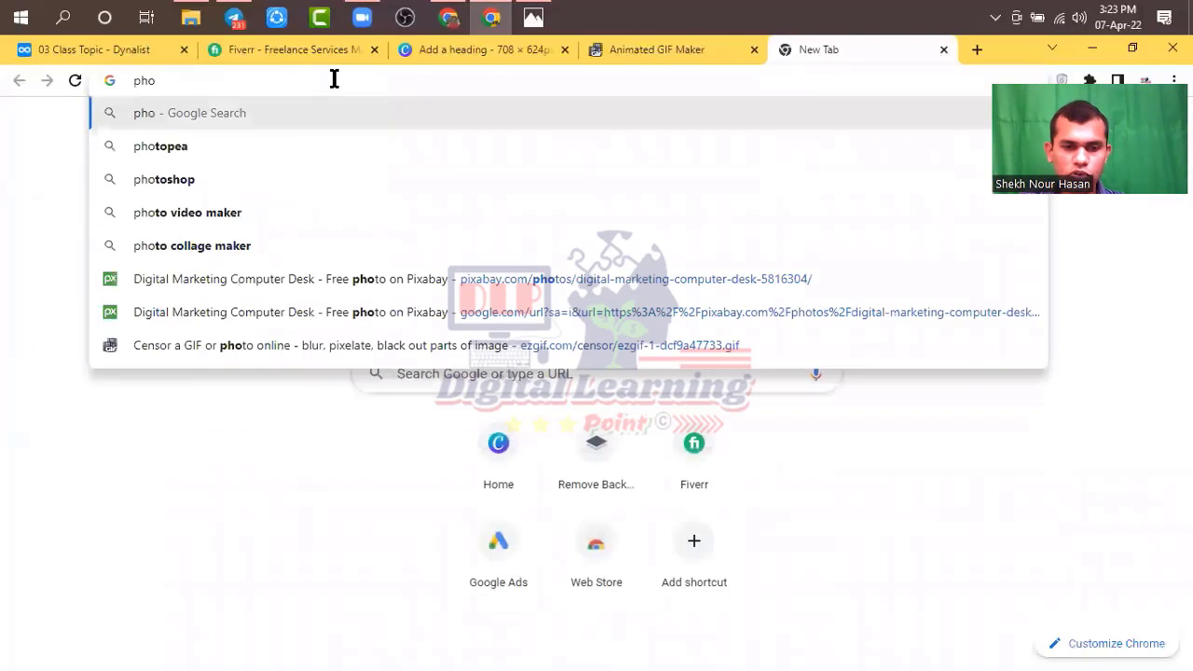
pyautogui.write('to frames')
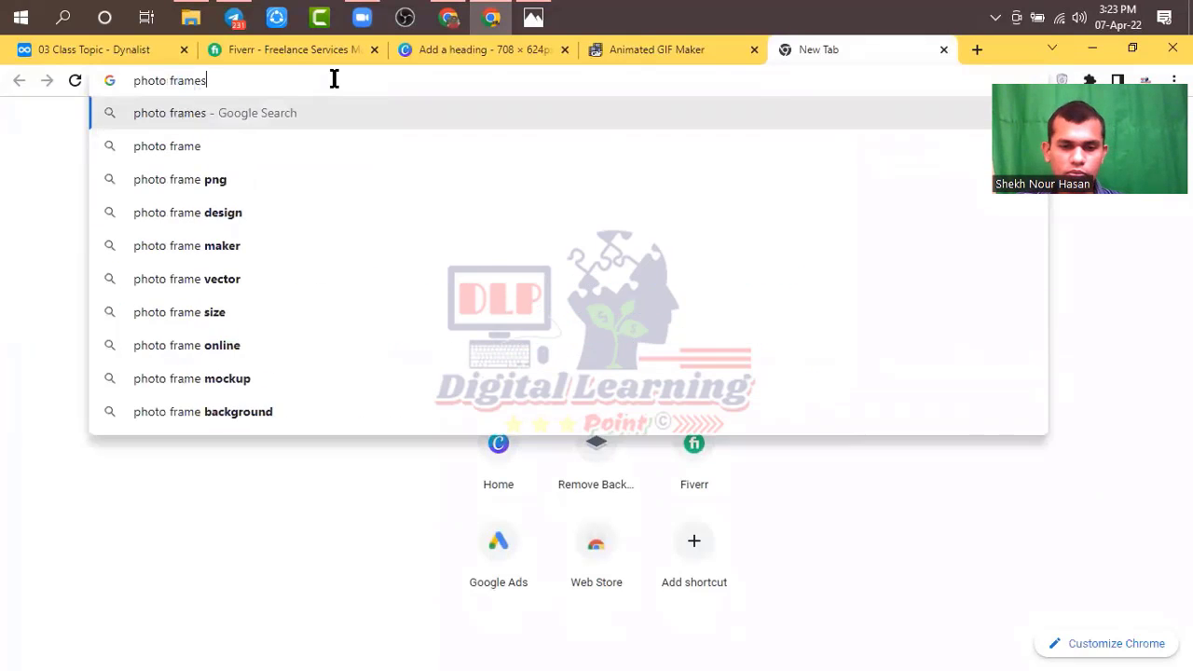
pyautogui.press('Return')
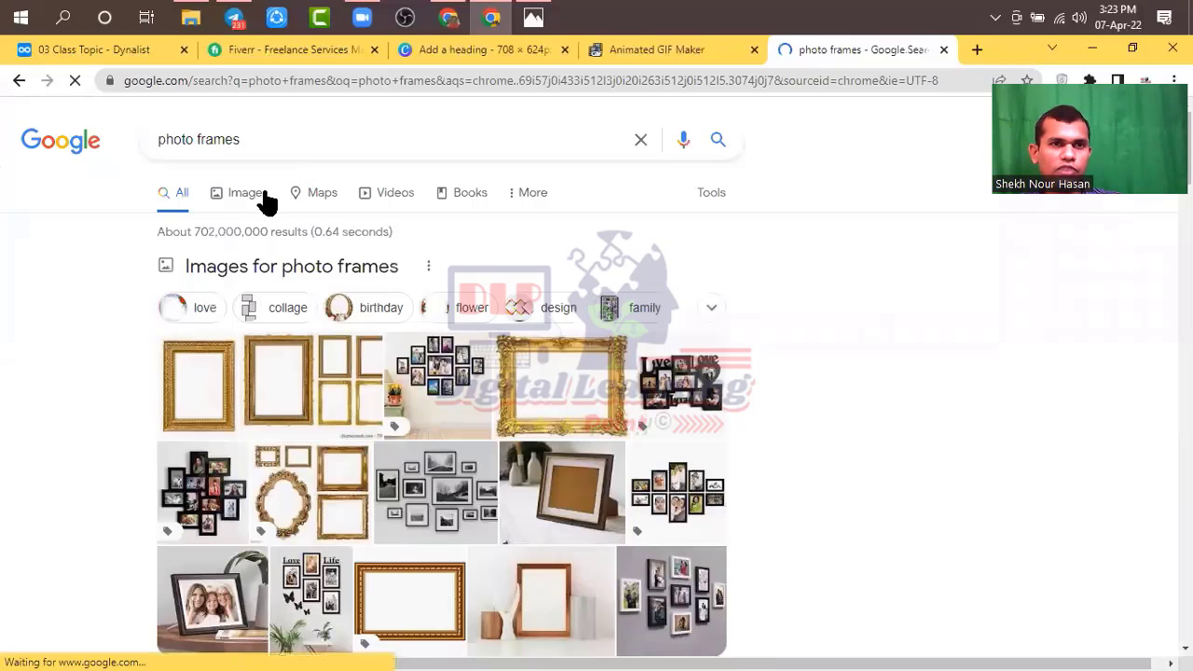
pyautogui.click(265, 198)
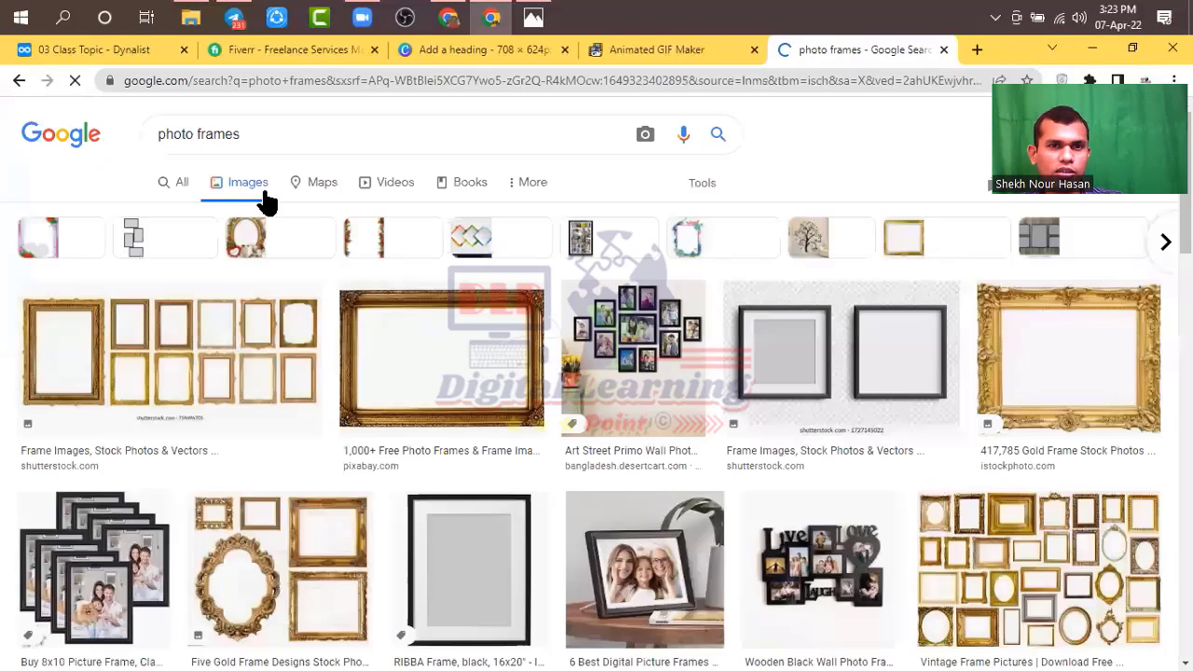
pyautogui.scroll(-2, 1047, 400)
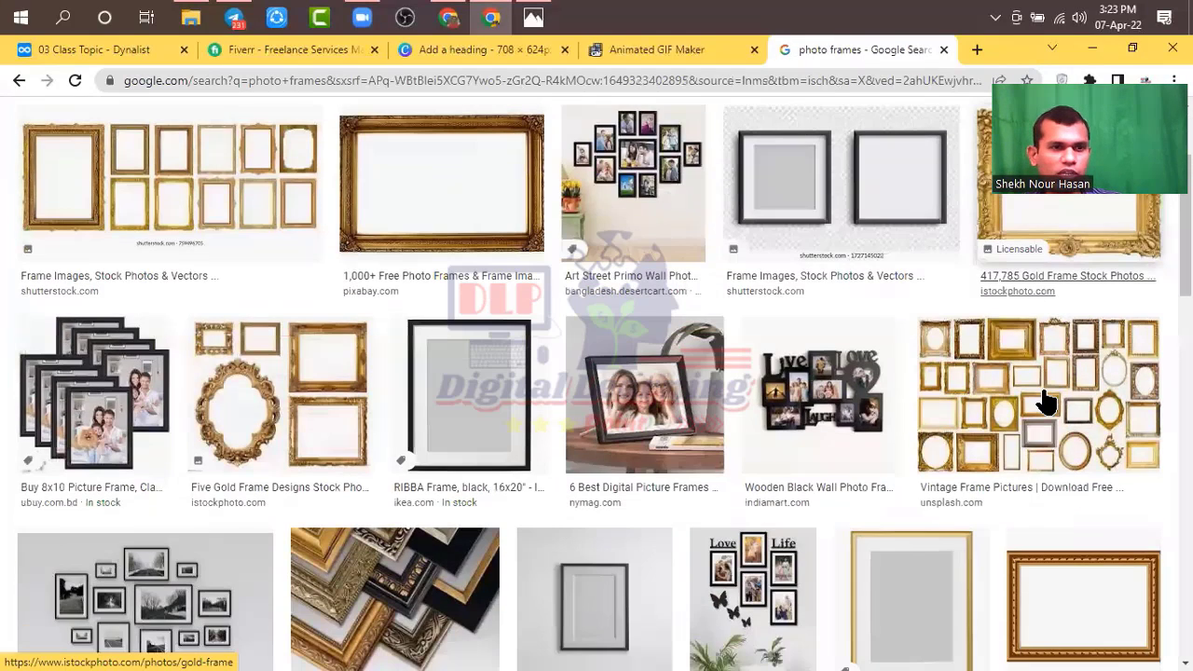
# Choose an ornate gold photo frame from the Google image results and save the istockphoto picture to the computer.
pyautogui.scroll(-3, 1047, 400)
pyautogui.scroll(-1, 1046, 400)
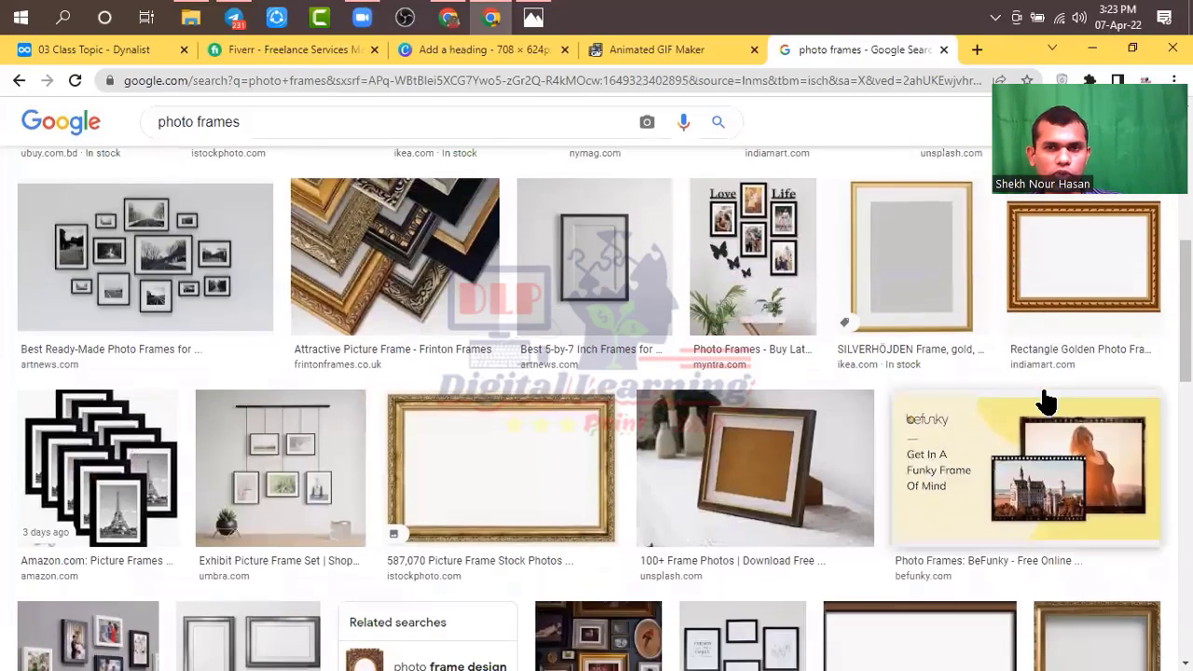
pyautogui.scroll(2, 1047, 400)
pyautogui.scroll(3, 1046, 400)
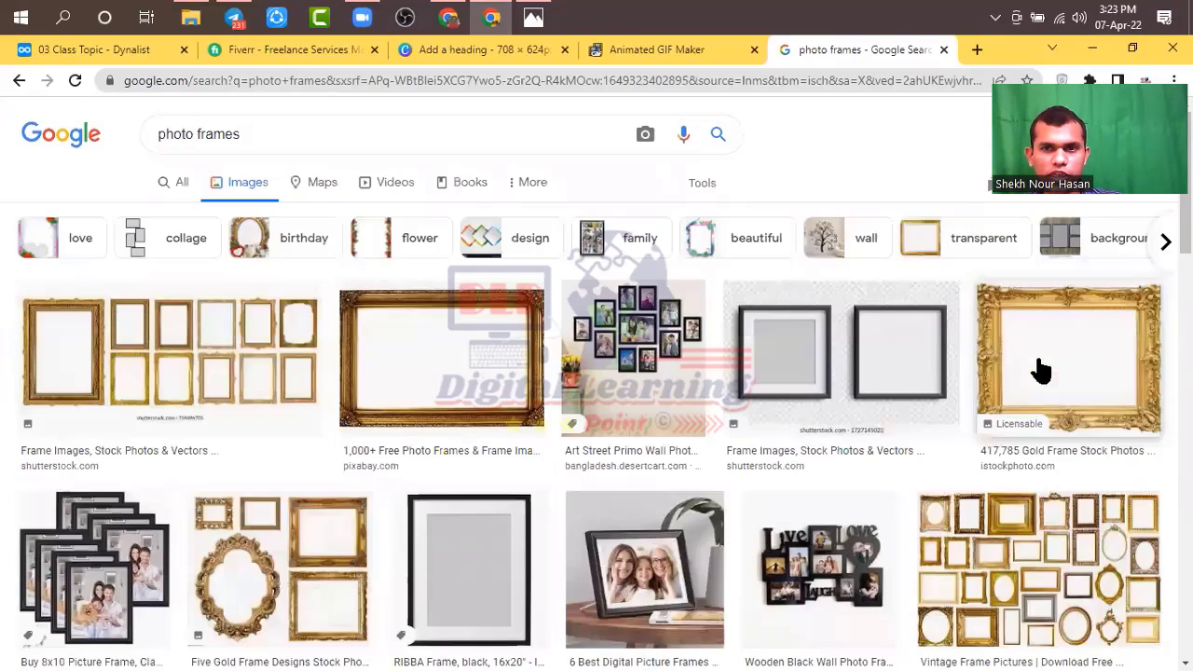
pyautogui.click(1004, 375)
pyautogui.rightClick(915, 328)
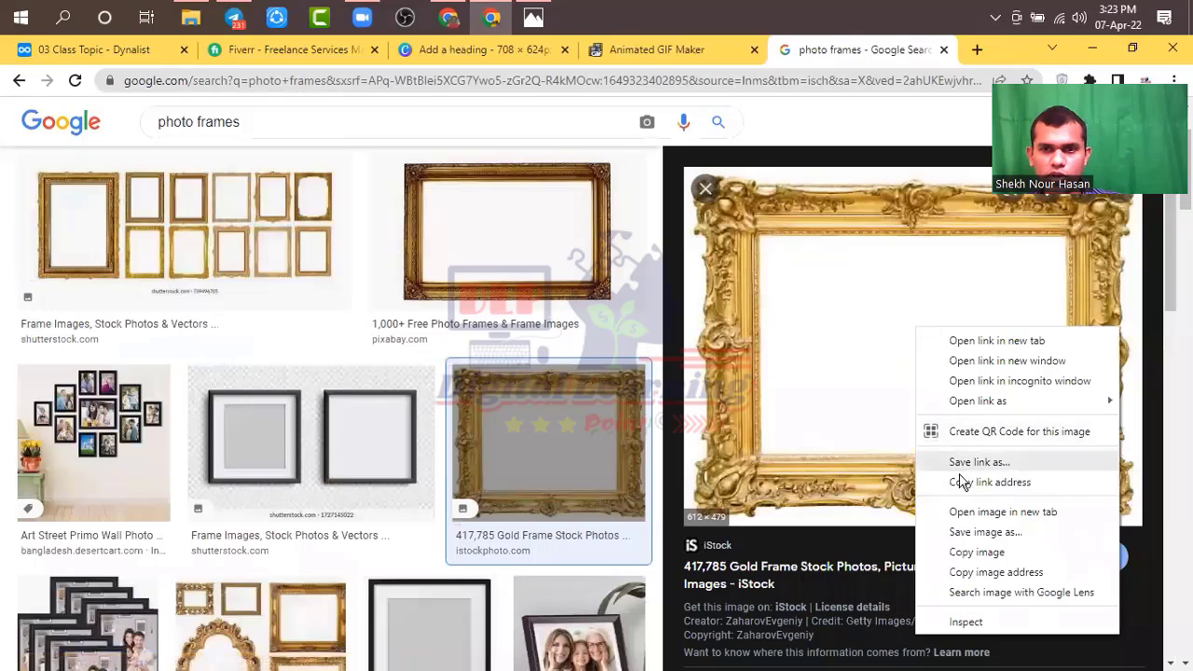
pyautogui.click(969, 531)
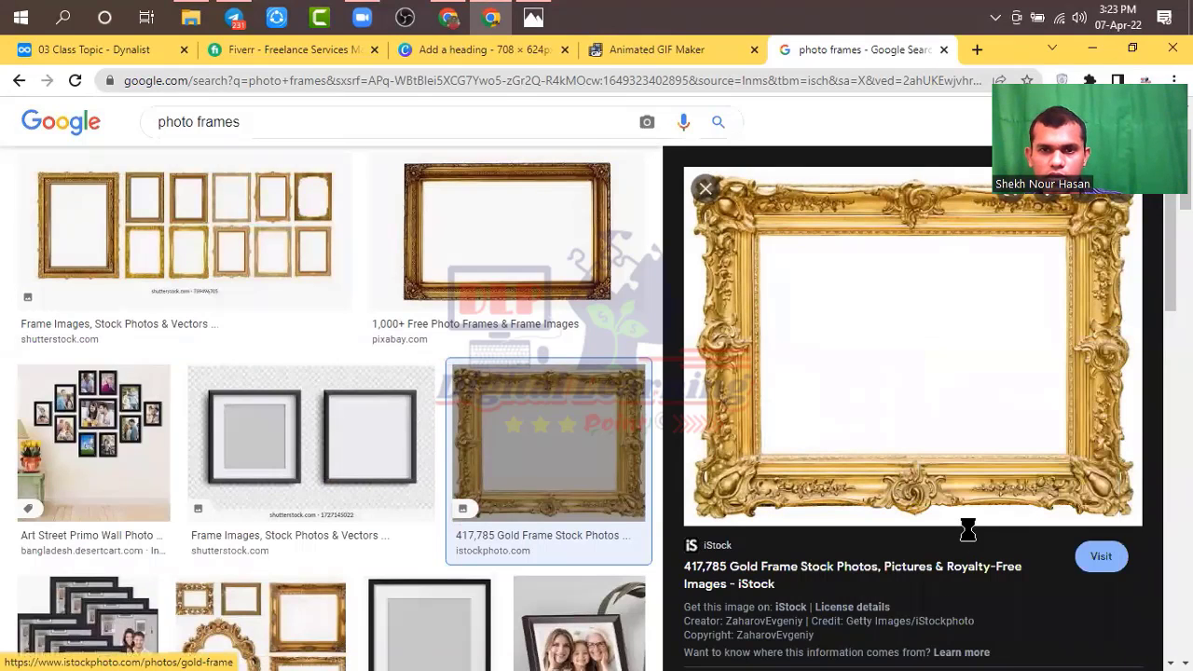
pyautogui.click(448, 425)
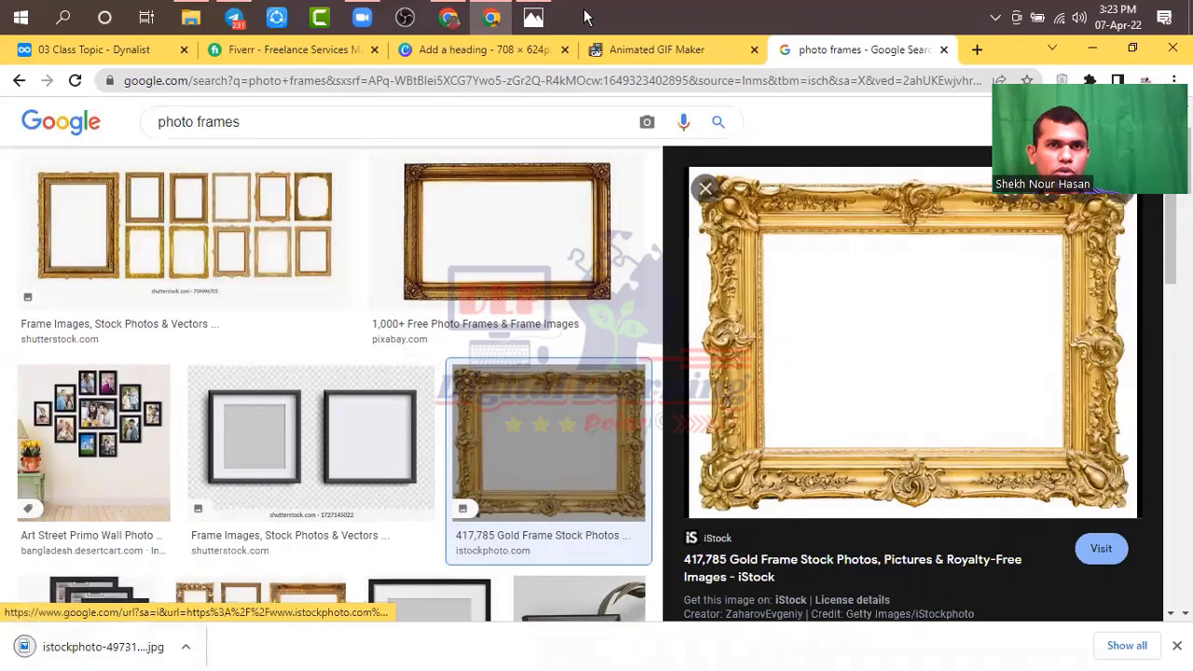
# Return to the Canva design and upload the saved gold frame image from the Downloads folder.
pyautogui.click(492, 25)
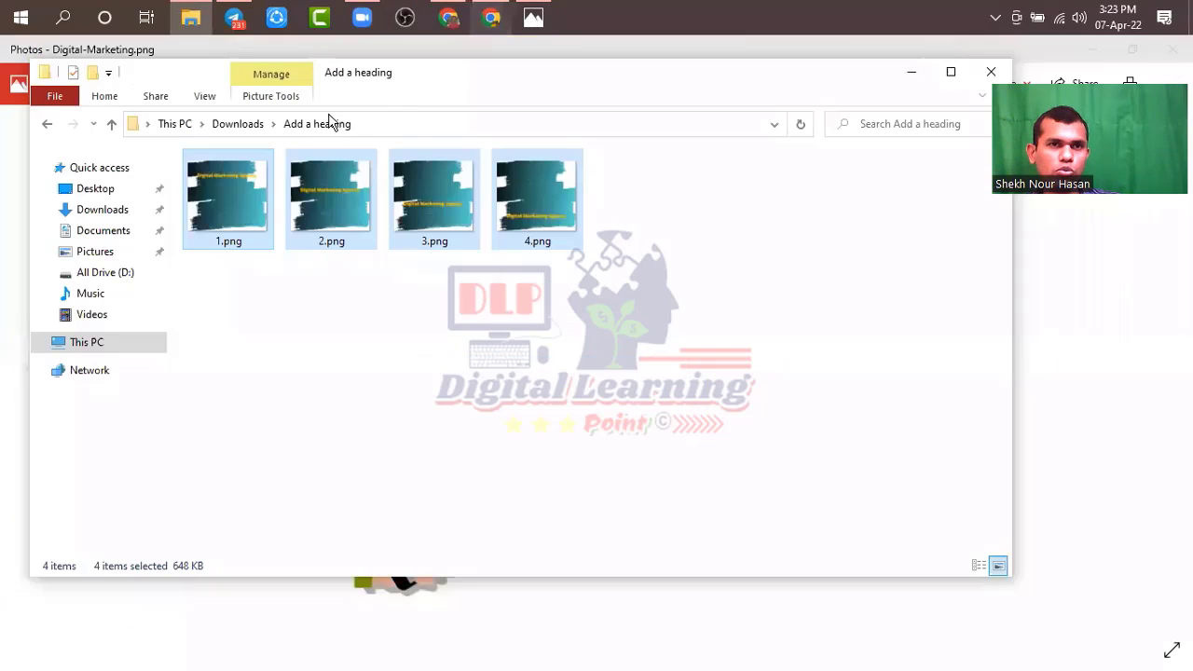
pyautogui.click(492, 19)
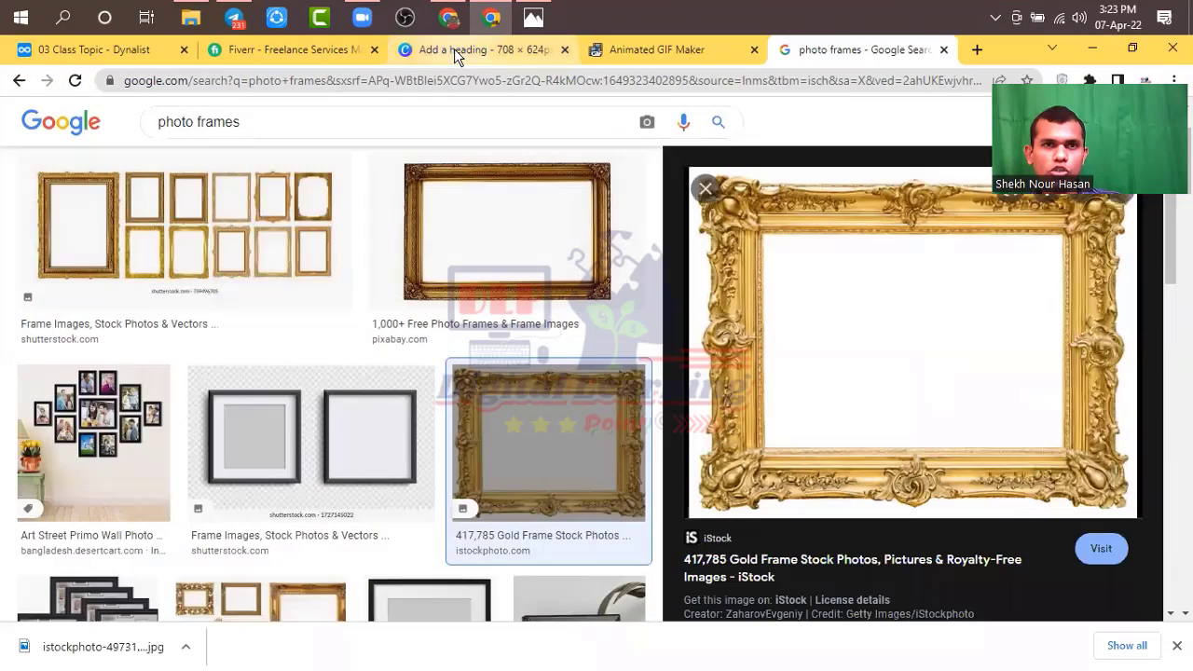
pyautogui.click(454, 49)
pyautogui.click(29, 308)
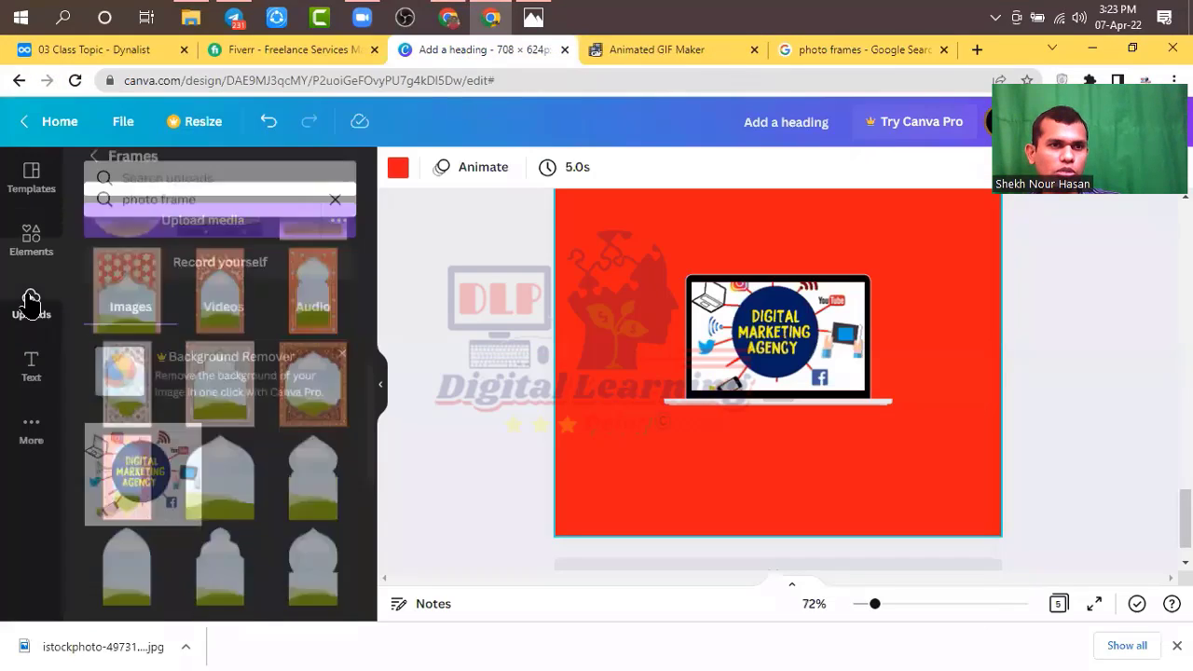
pyautogui.click(162, 234)
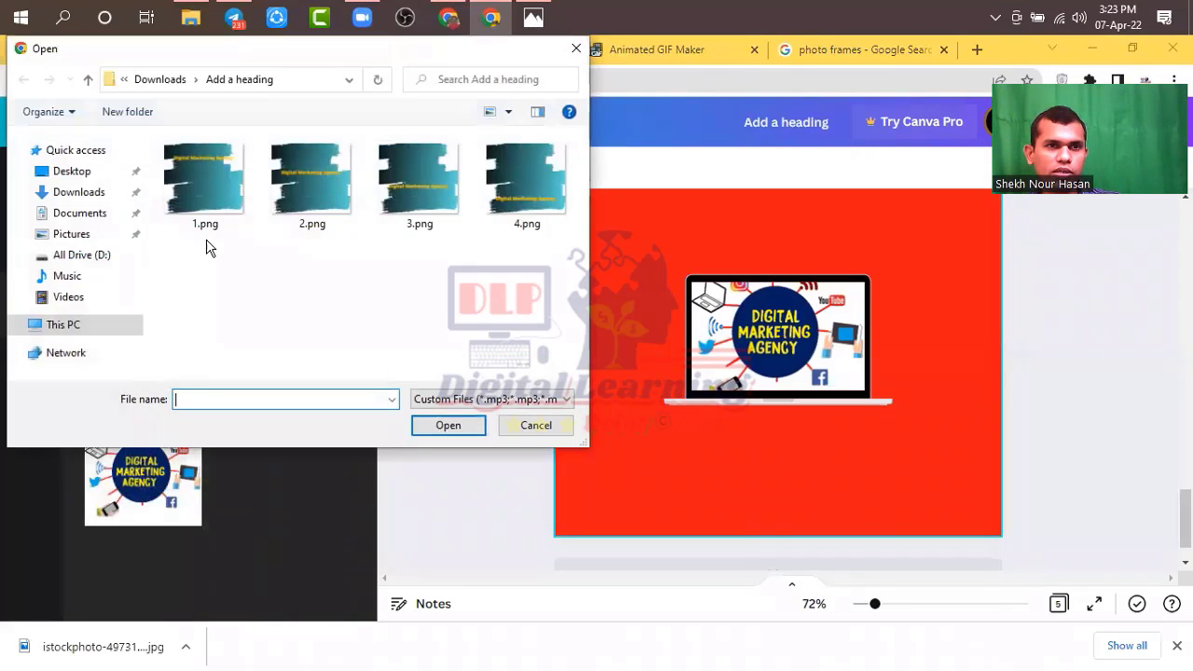
pyautogui.click(56, 192)
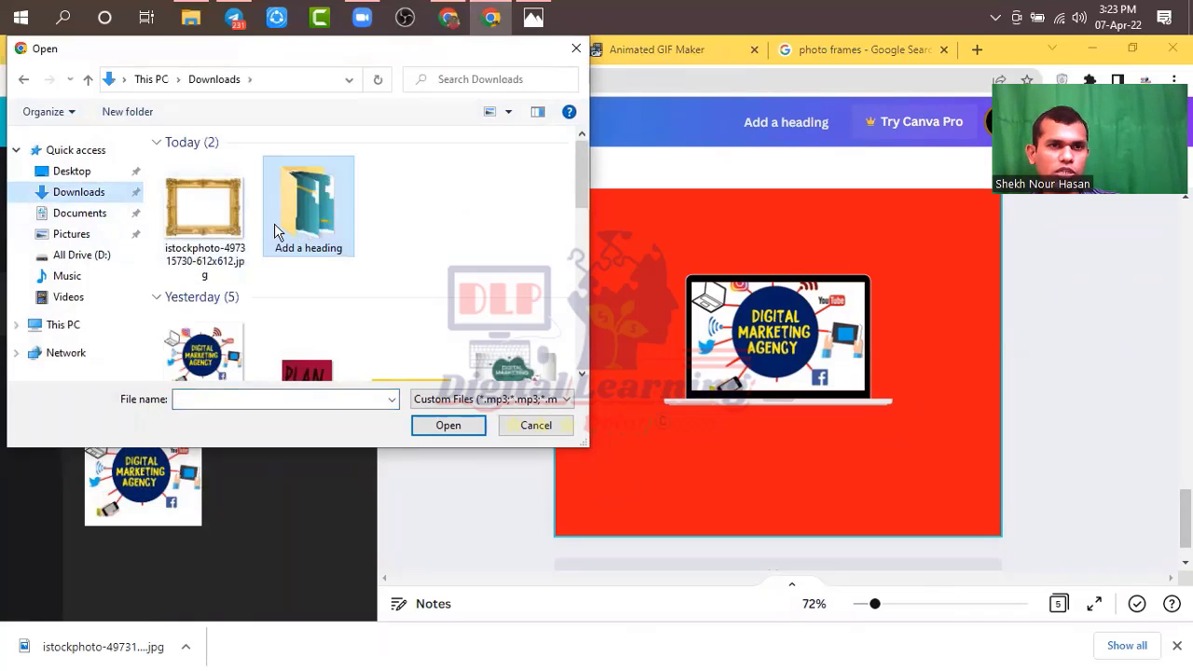
pyautogui.doubleClick(214, 233)
# Add a new page after the laptop-frame page and insert the uploaded gold frame image on it.
pyautogui.scroll(-1, 793, 484)
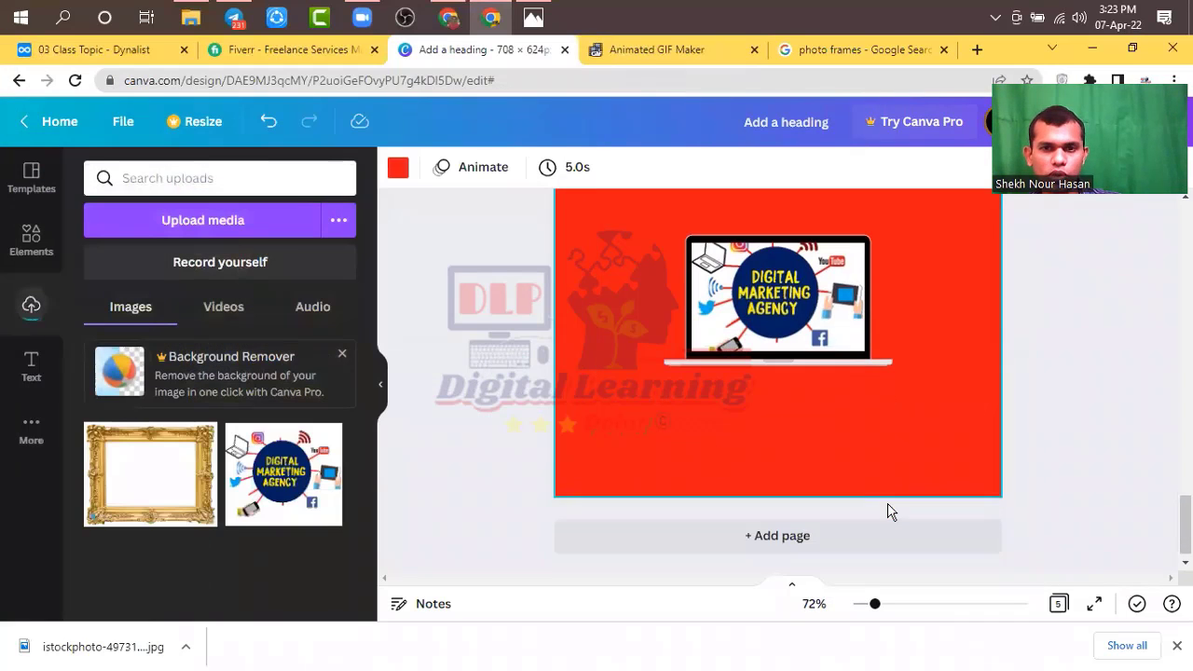
pyautogui.click(773, 528)
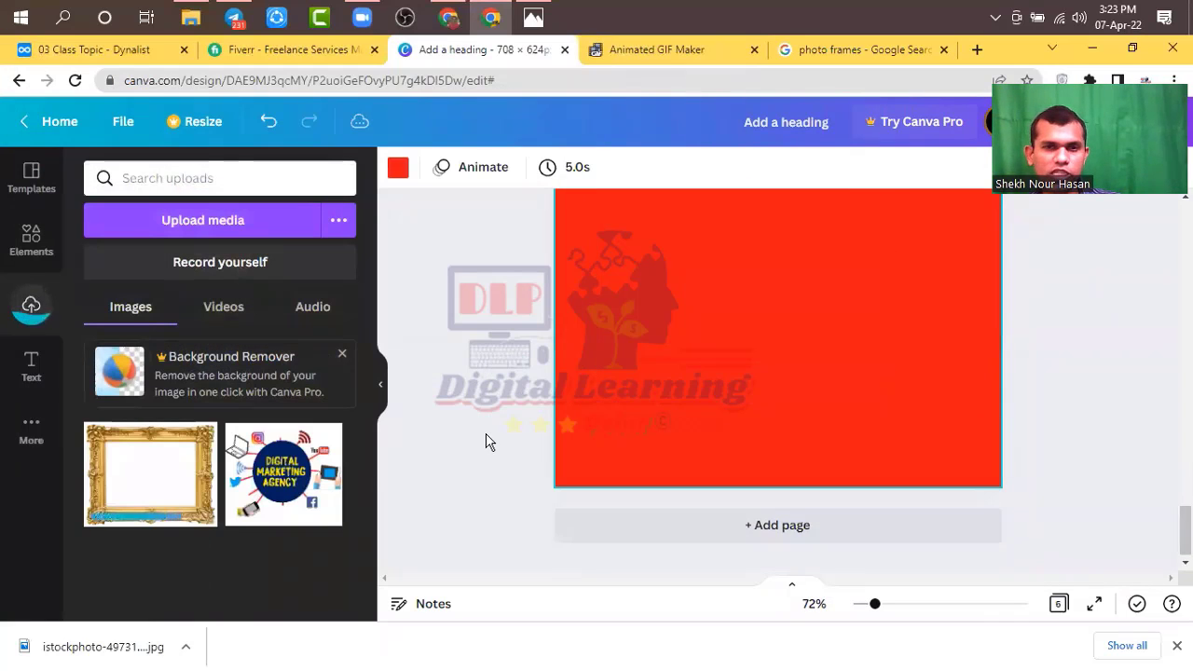
pyautogui.click(203, 480)
pyautogui.click(997, 417)
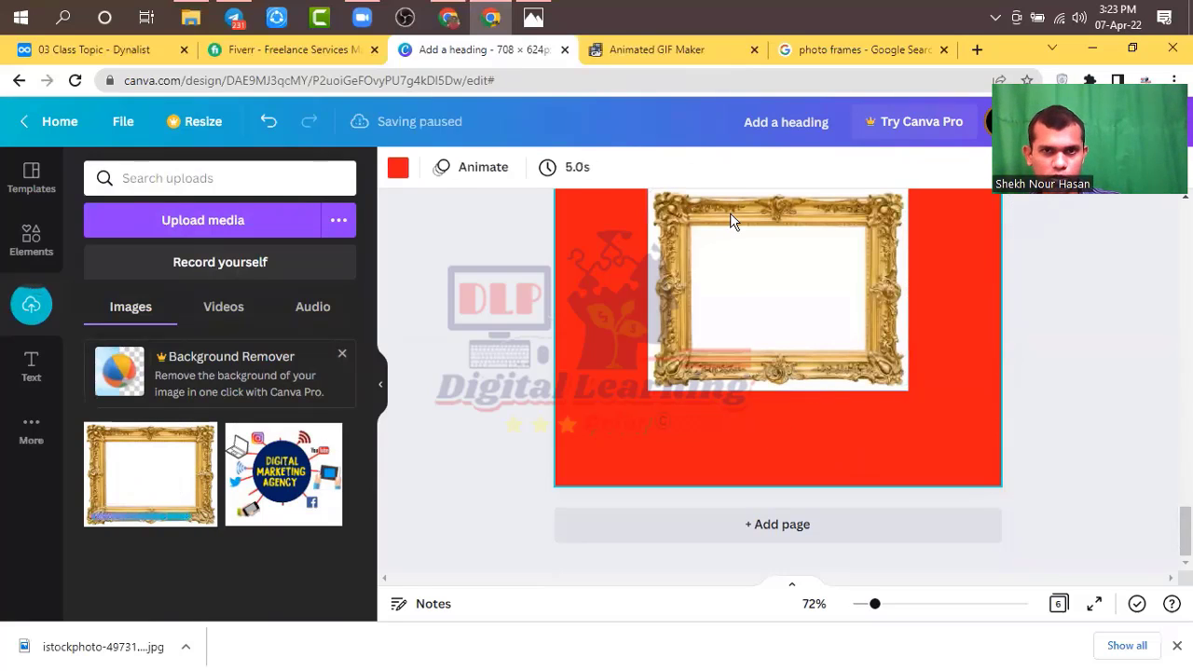
# Set the new page's background to white and enlarge the gold frame image to span the full page width.
pyautogui.click(395, 170)
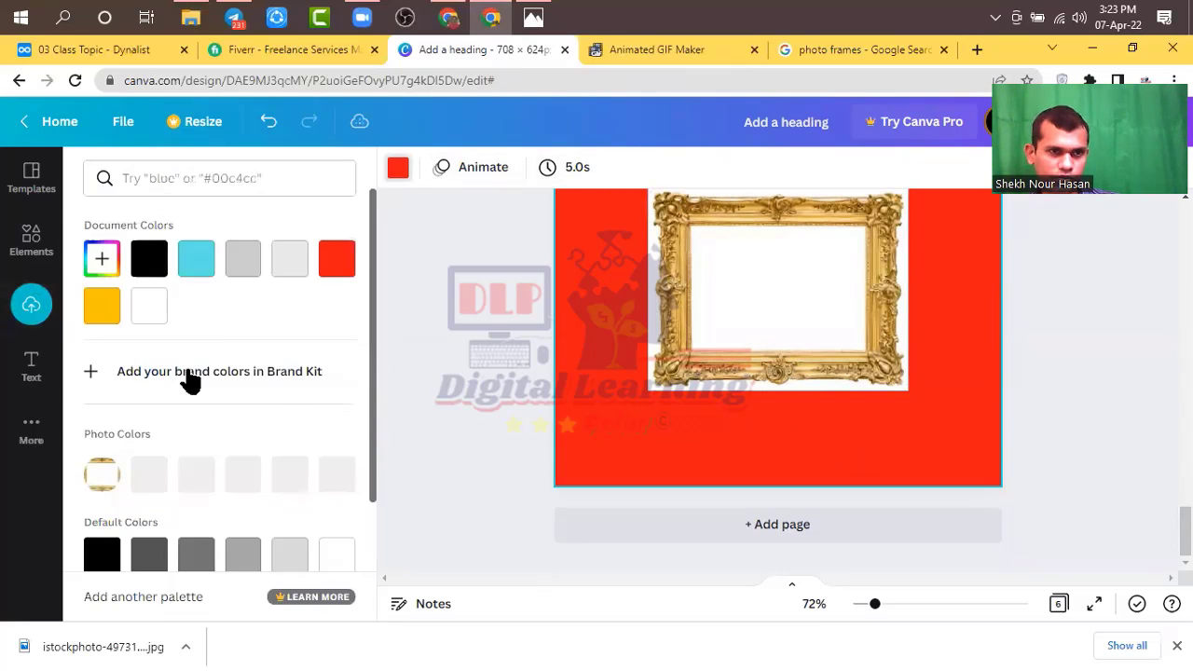
pyautogui.click(335, 466)
pyautogui.click(814, 355)
pyautogui.scroll(2, 712, 458)
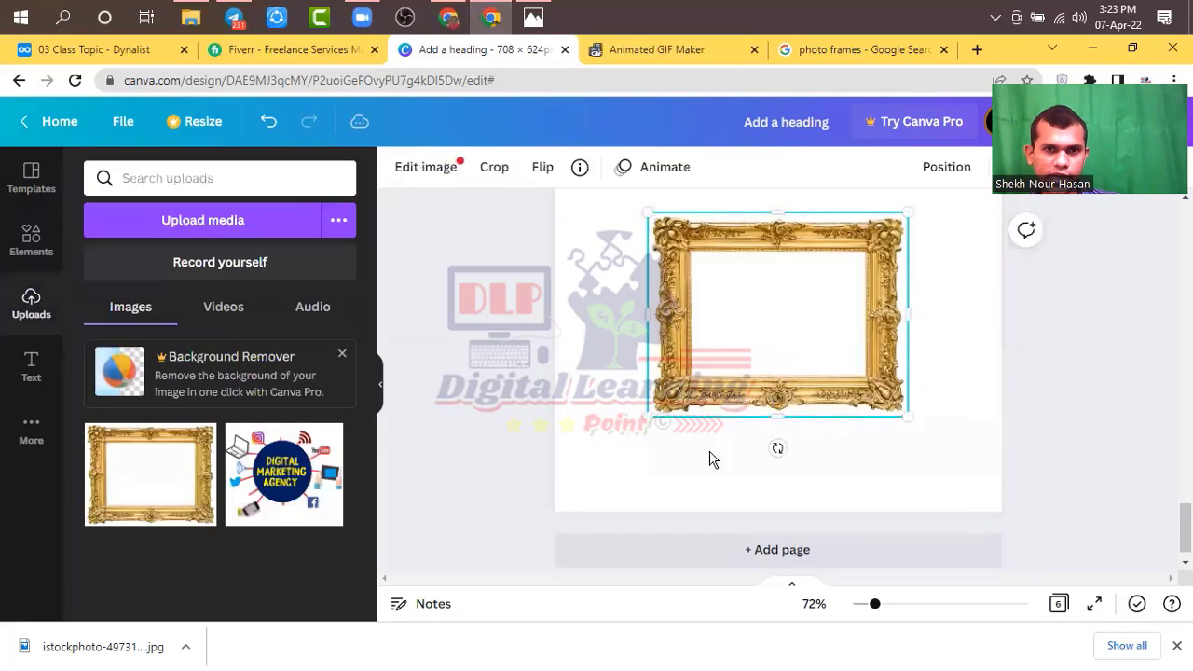
pyautogui.scroll(-2, 680, 488)
pyautogui.moveTo(643, 386); pyautogui.dragTo(554, 464)
pyautogui.scroll(2, 837, 407)
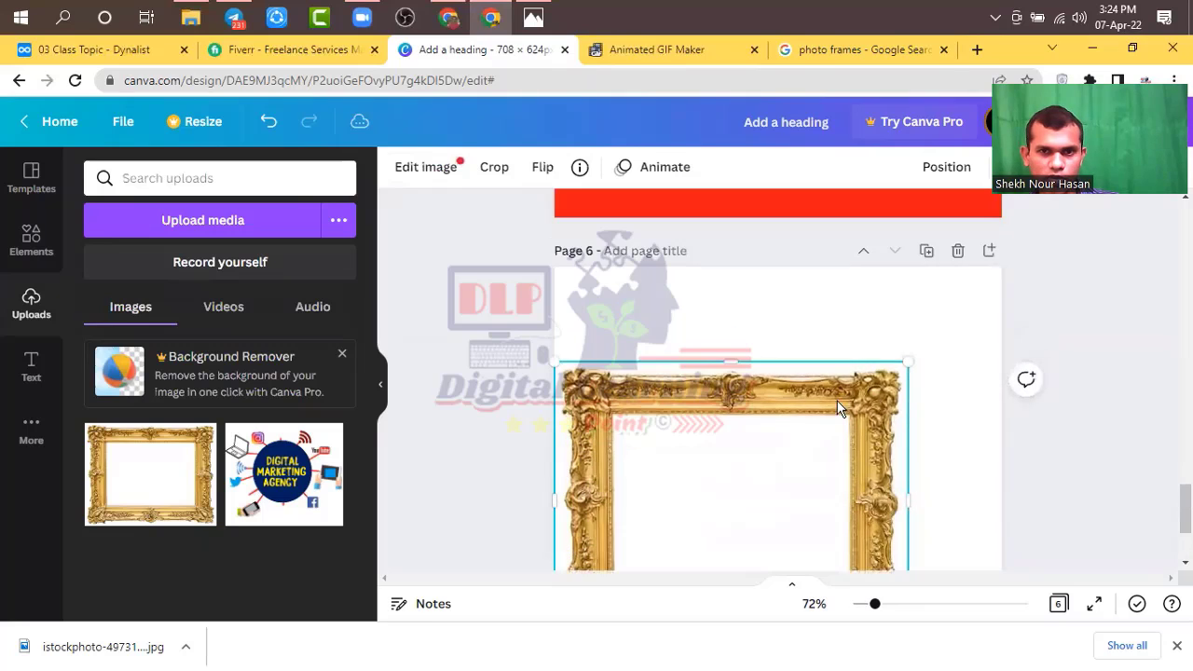
pyautogui.moveTo(912, 355); pyautogui.dragTo(1058, 350)
pyautogui.scroll(-3, 1088, 464)
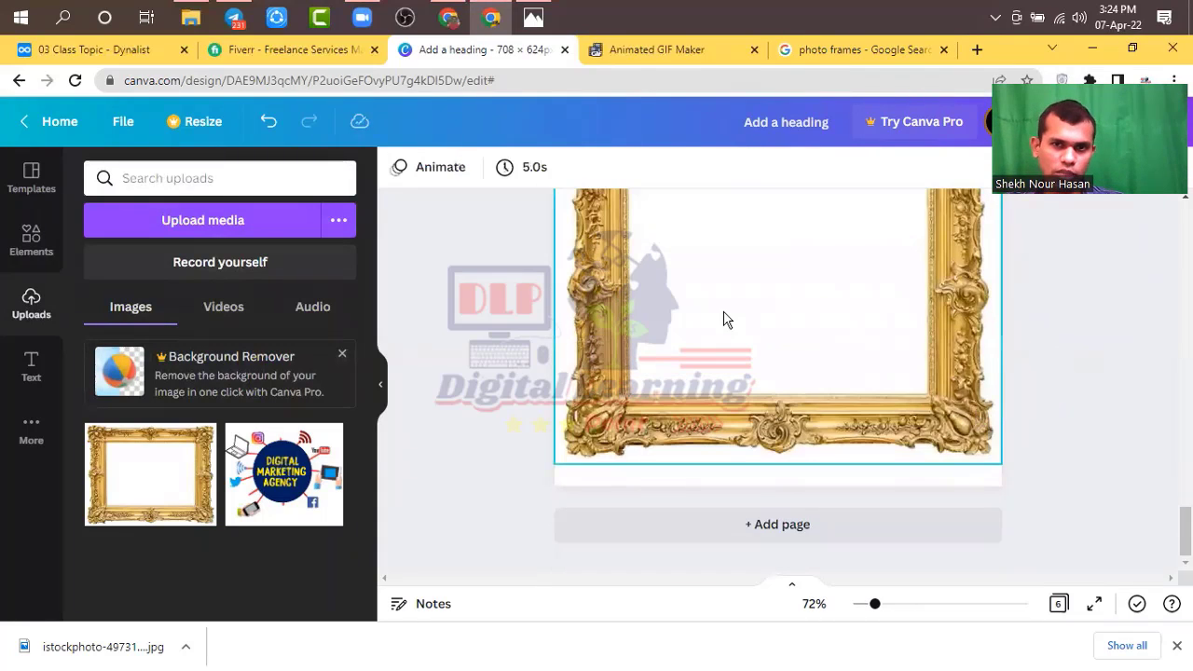
pyautogui.scroll(2, 727, 320)
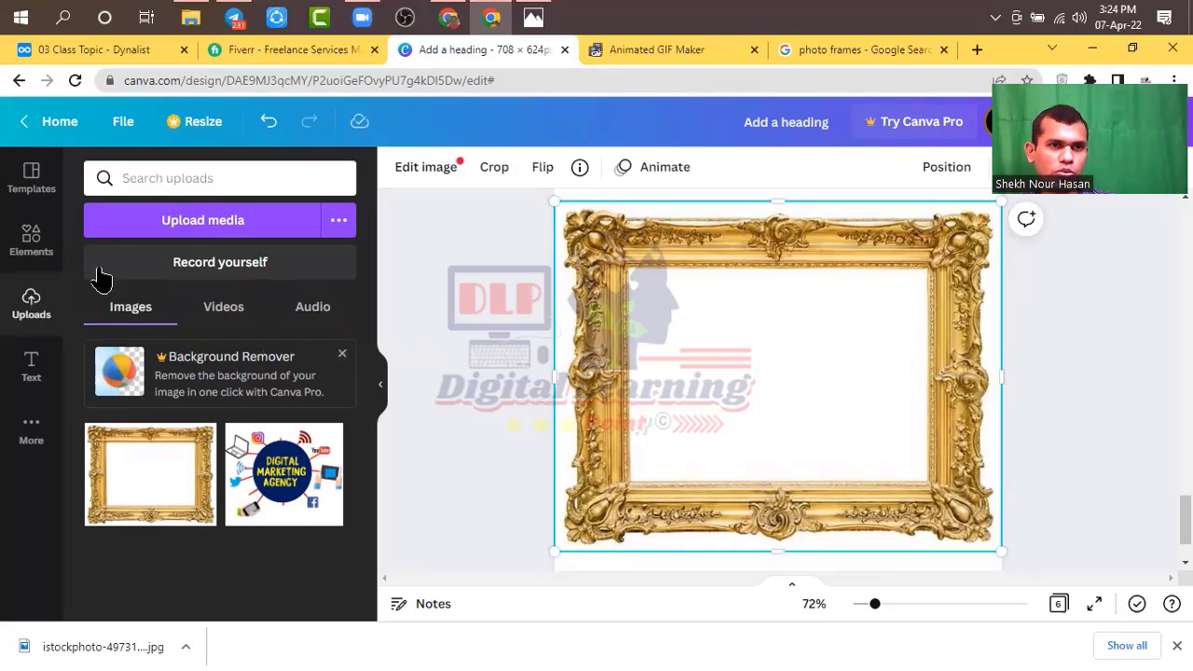
# Insert the uploaded "Digital Marketing Agency" image and shrink it to fit inside the gold frame's opening.
pyautogui.click(308, 476)
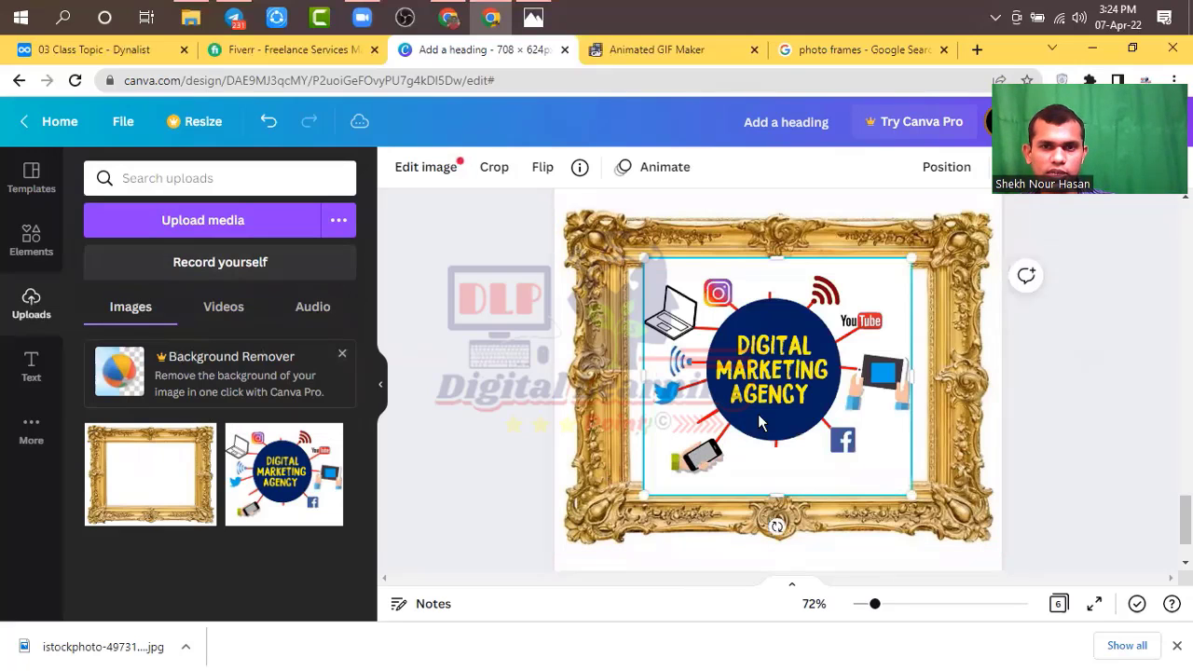
pyautogui.moveTo(906, 265); pyautogui.dragTo(893, 269)
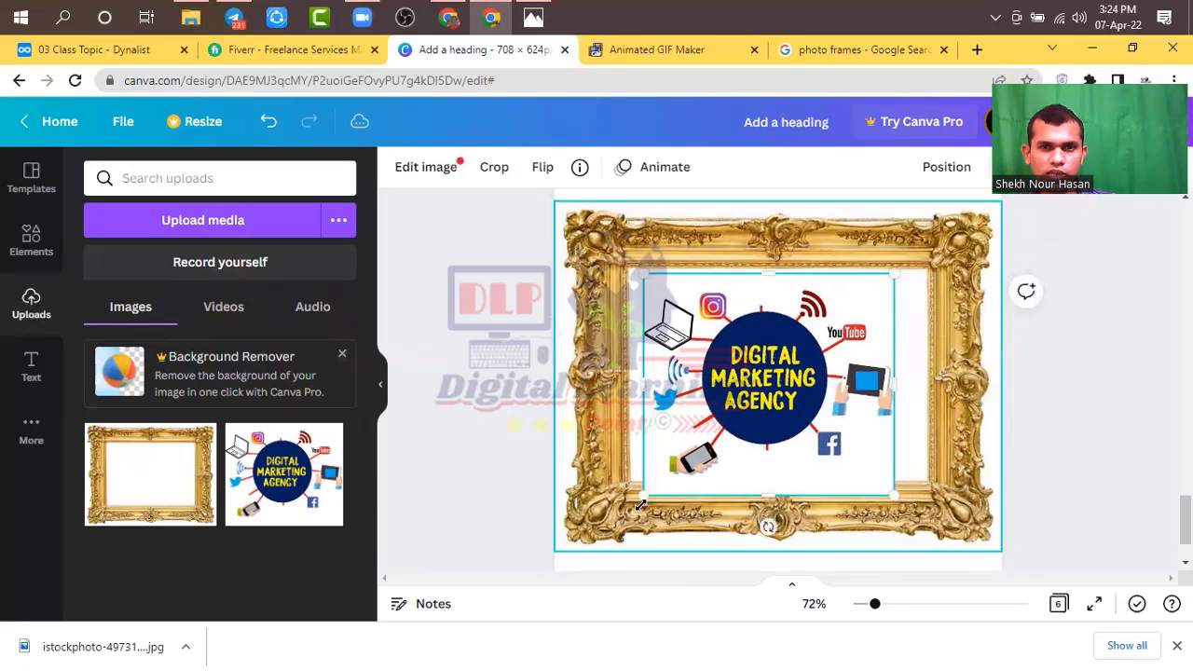
pyautogui.moveTo(645, 493); pyautogui.dragTo(654, 478)
pyautogui.click(1055, 401)
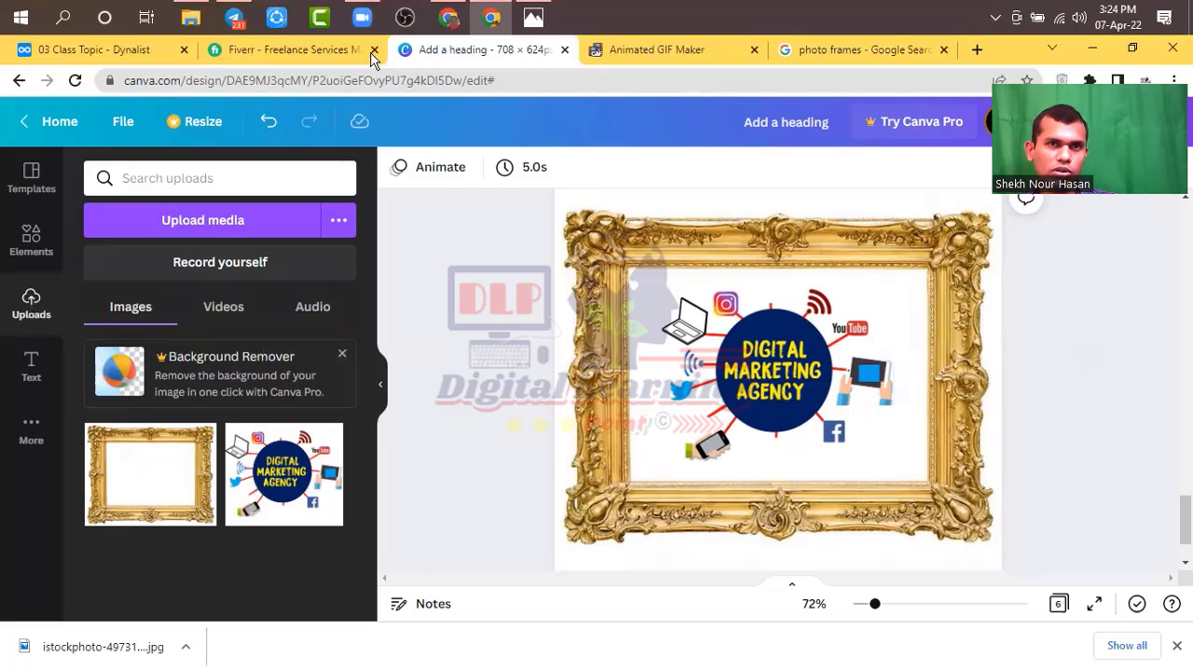
pyautogui.click(190, 17)
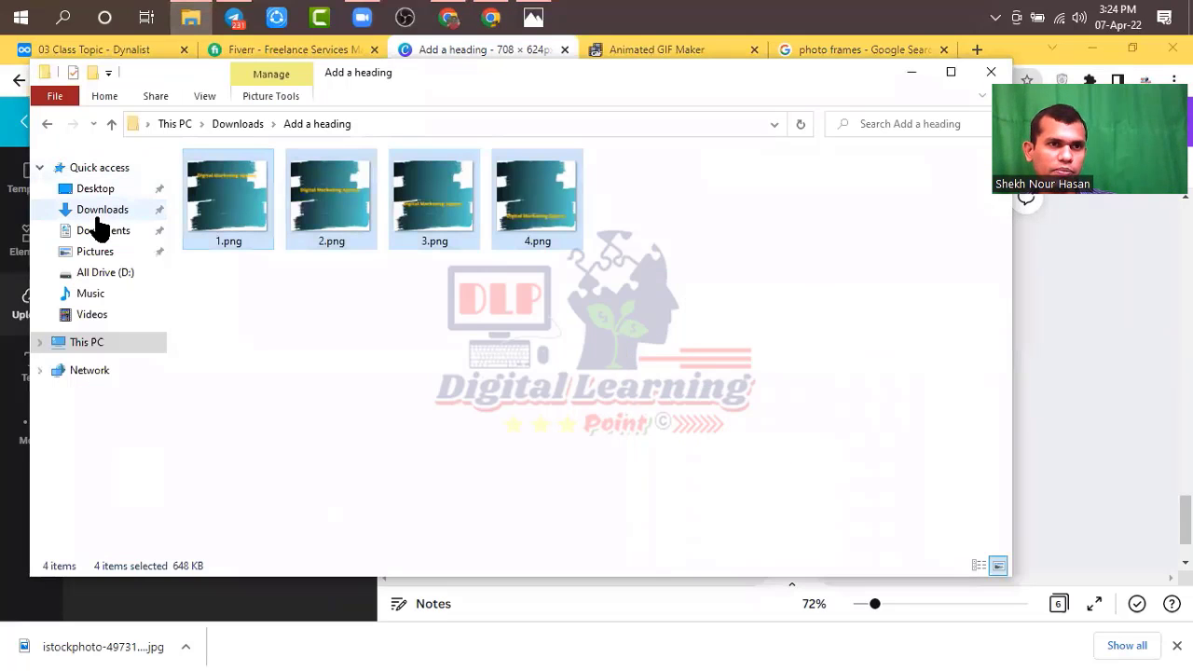
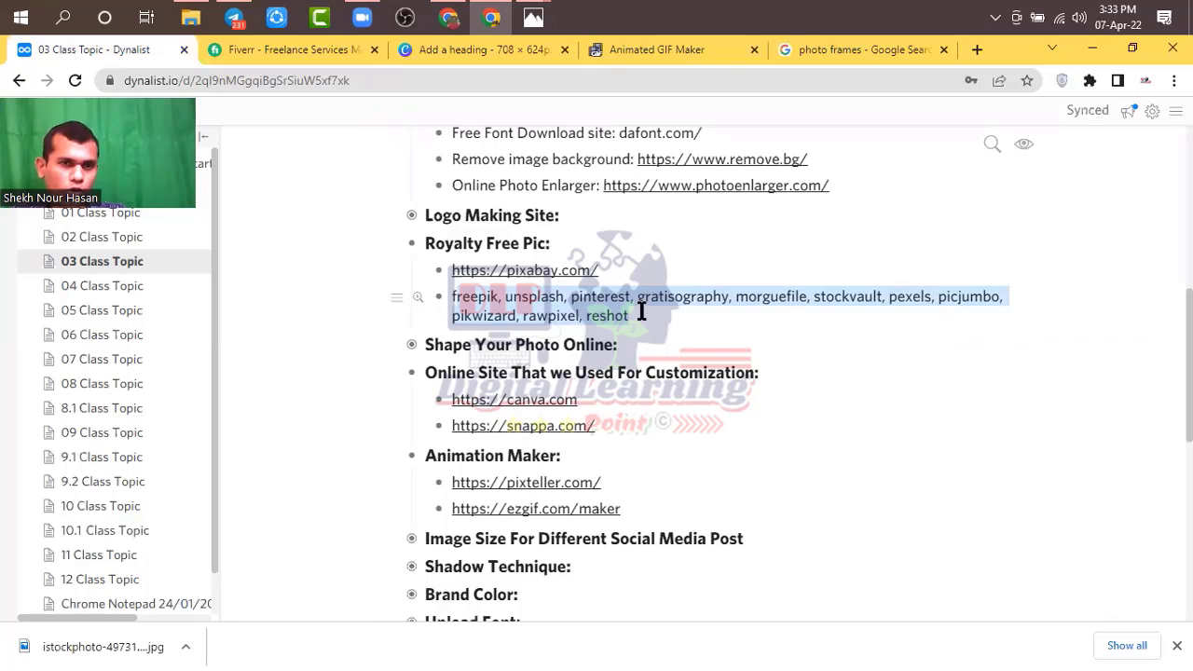
pyautogui.scroll(1, 641, 314)
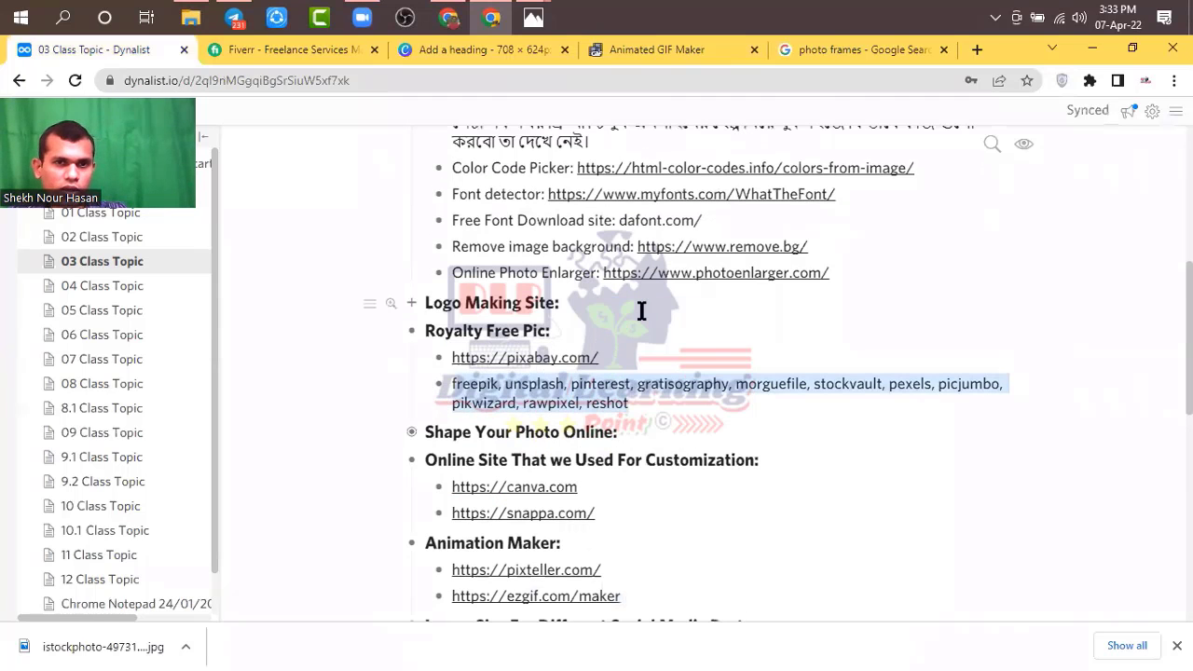
pyautogui.moveTo(830, 273); pyautogui.dragTo(600, 278)
pyautogui.hotkey('ctrl', 'c')
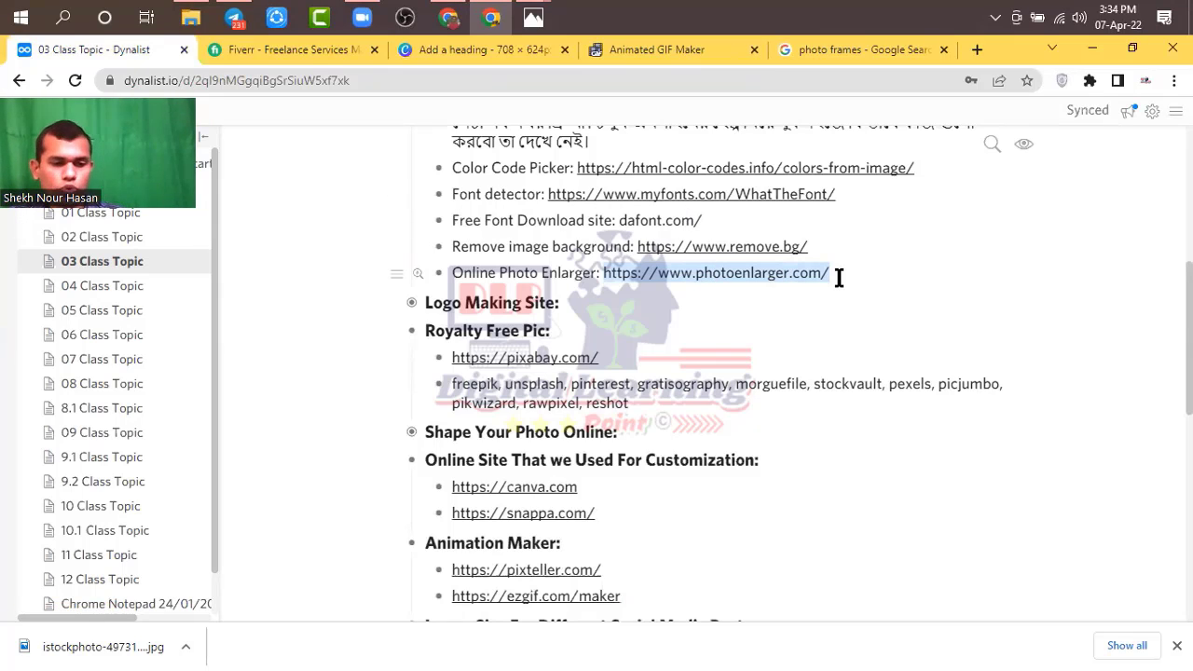
pyautogui.click(876, 51)
pyautogui.click(257, 82)
pyautogui.hotkey('ctrl', 'v')
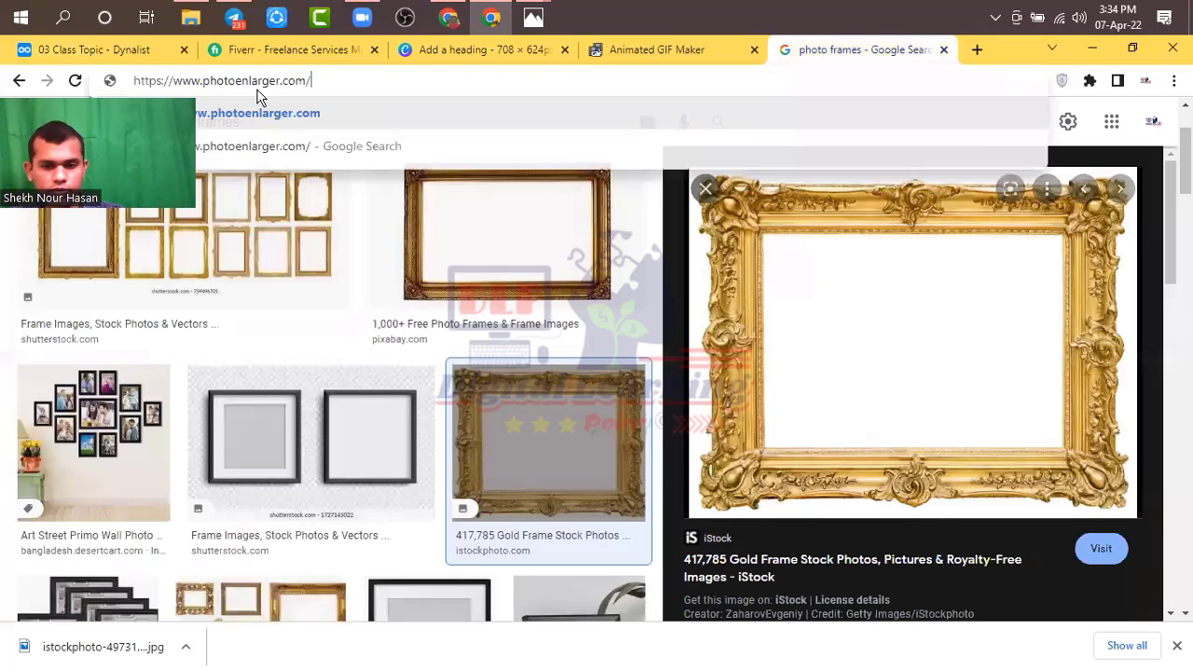
pyautogui.press('Return')
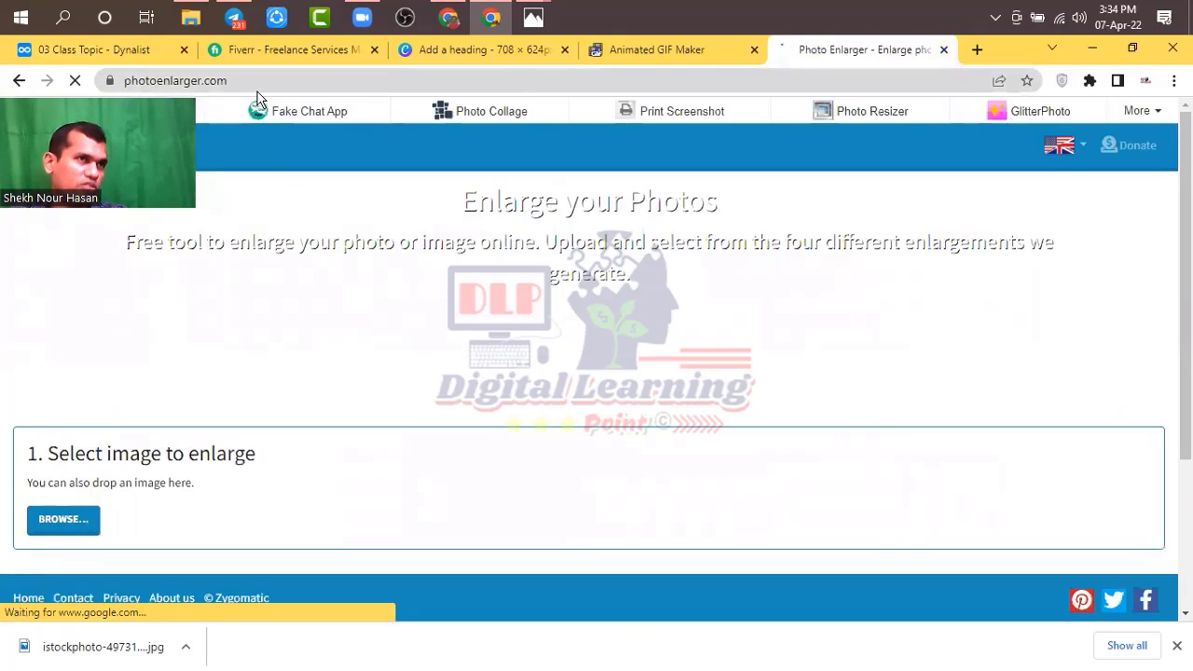
# Open images.jfif from the Downloads folder, zoom in to examine its sharpness and close the viewer.
pyautogui.click(189, 17)
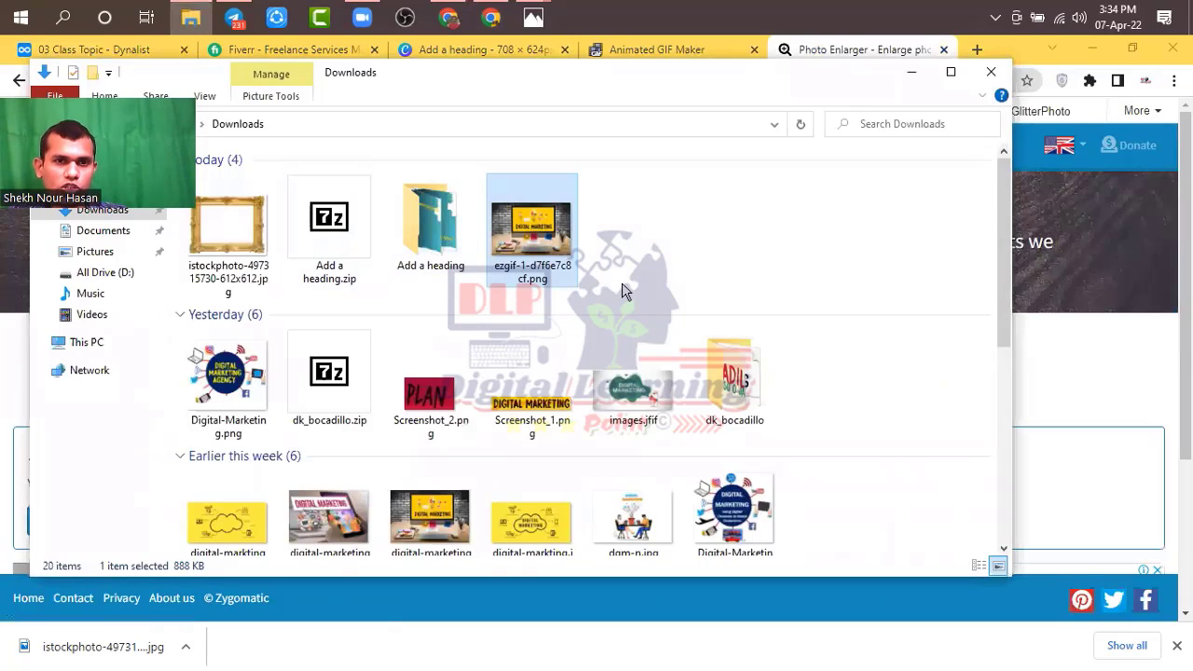
pyautogui.click(621, 415)
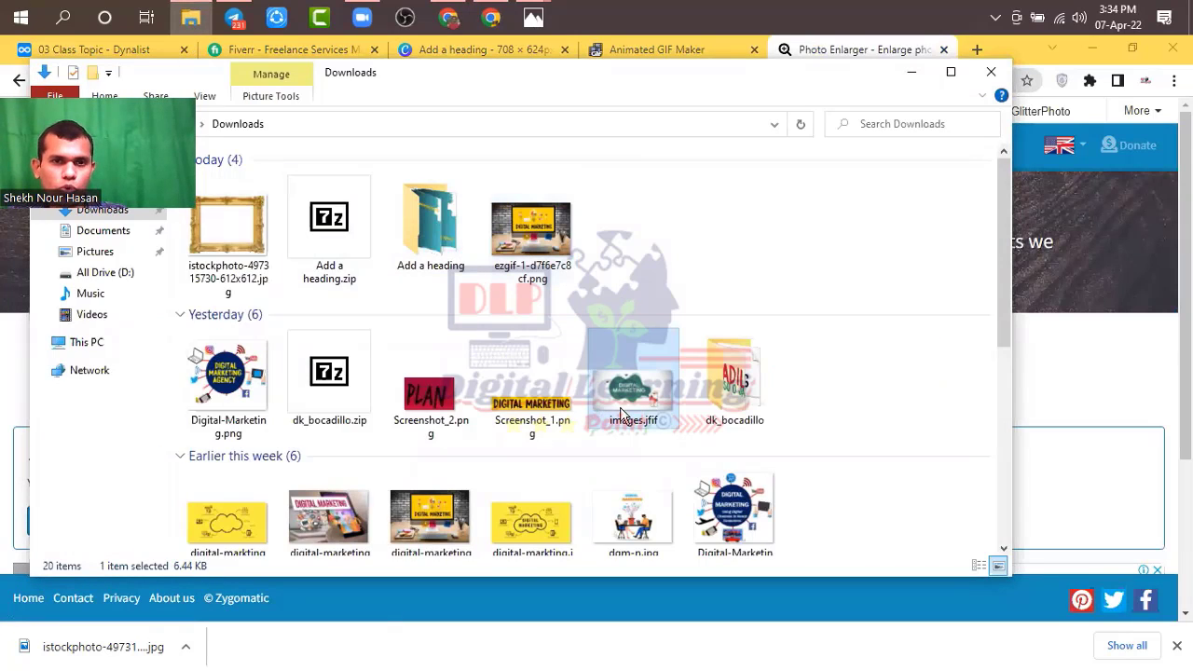
pyautogui.doubleClick(622, 415)
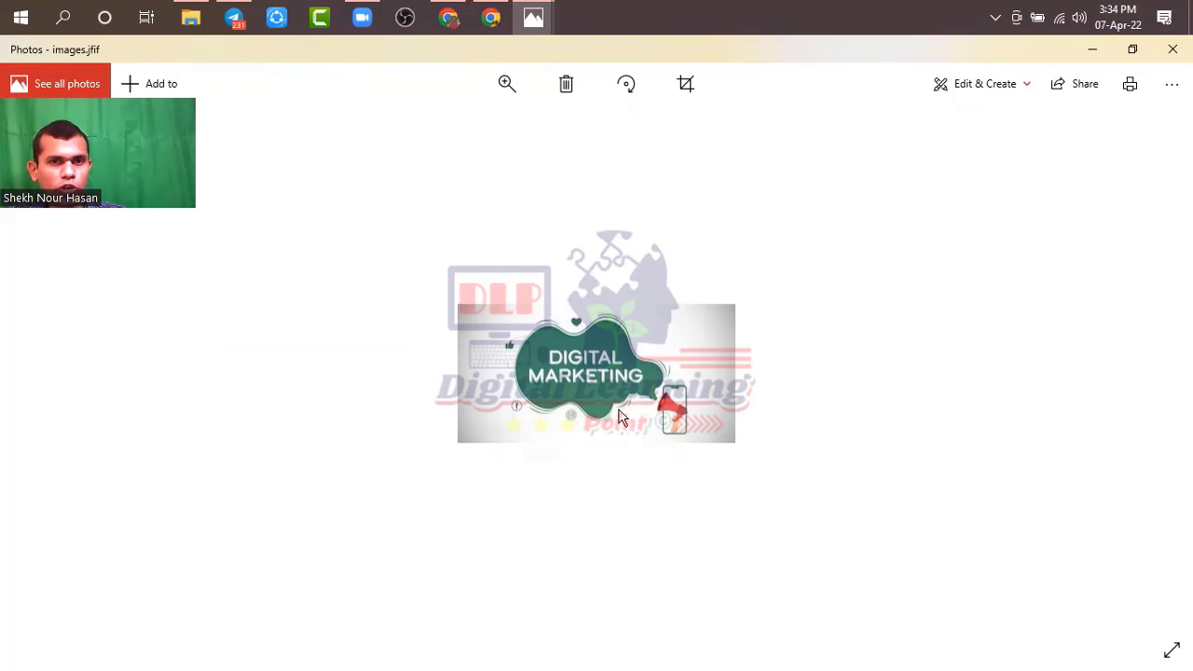
pyautogui.scroll(12, 622, 417)
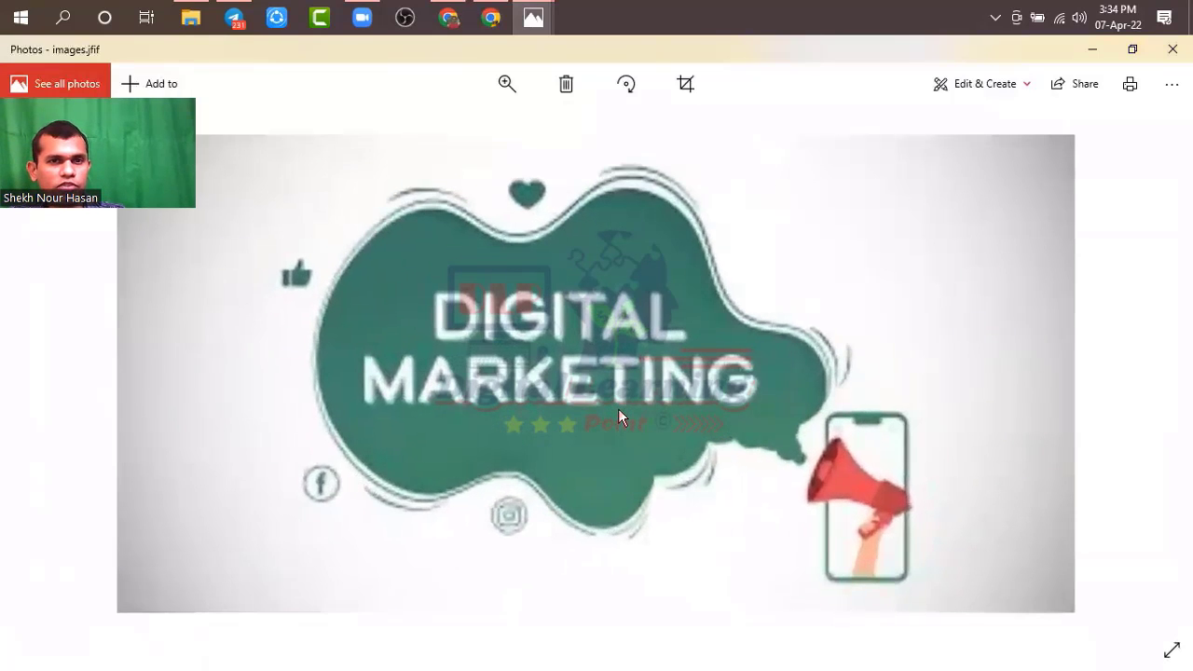
pyautogui.scroll(-10, 619, 411)
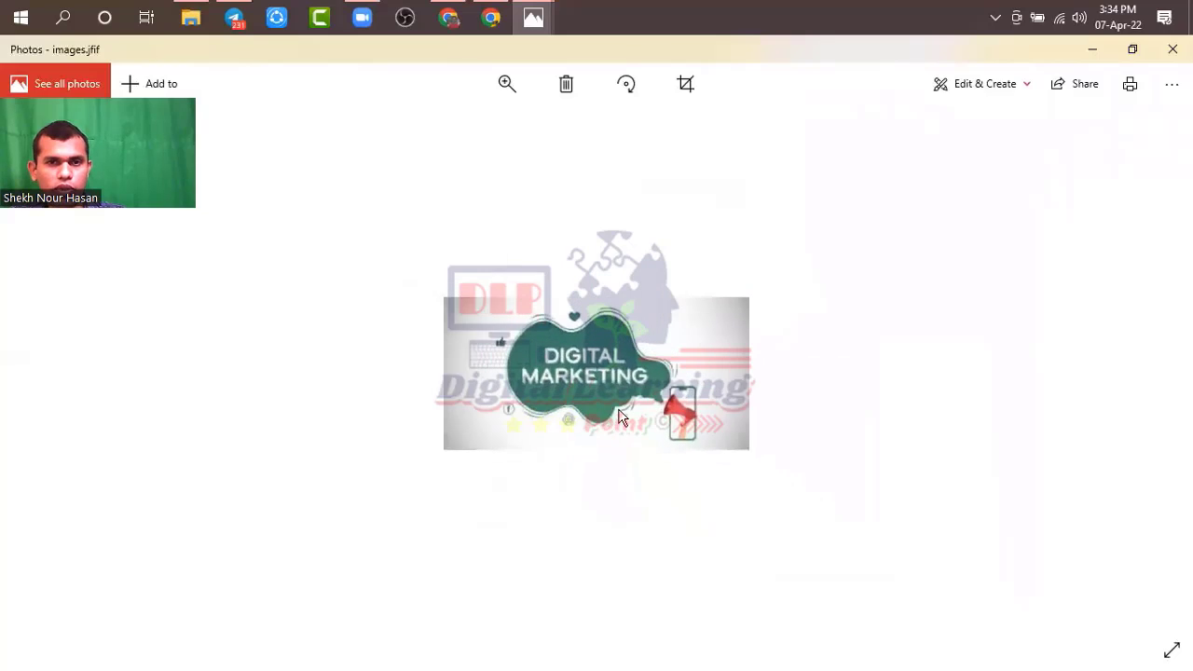
pyautogui.click(1171, 50)
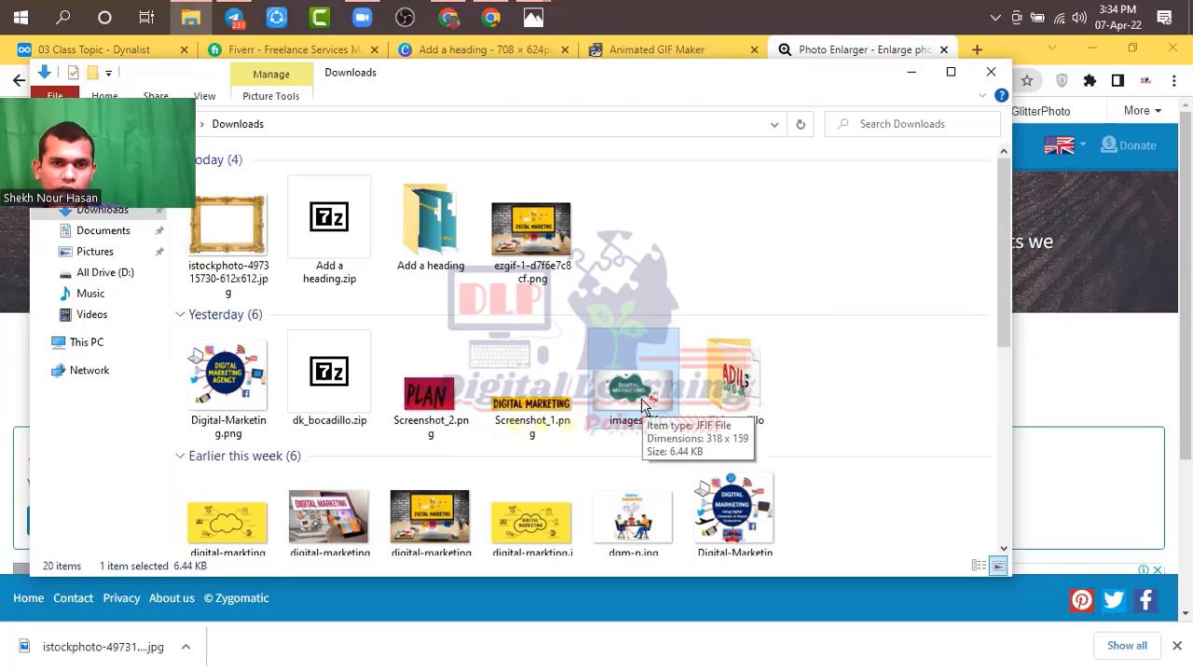
# Try to load images.jfif from the Downloads folder into Photo Enlarger and return to the file in File Explorer.
pyautogui.click(885, 49)
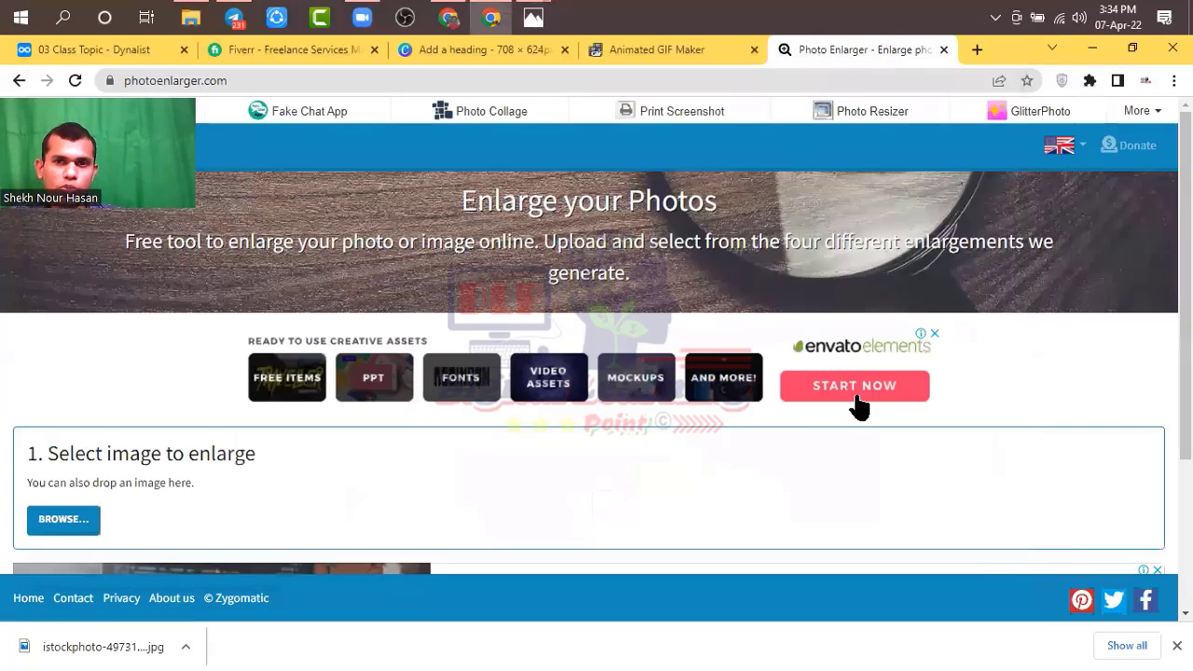
pyautogui.click(96, 520)
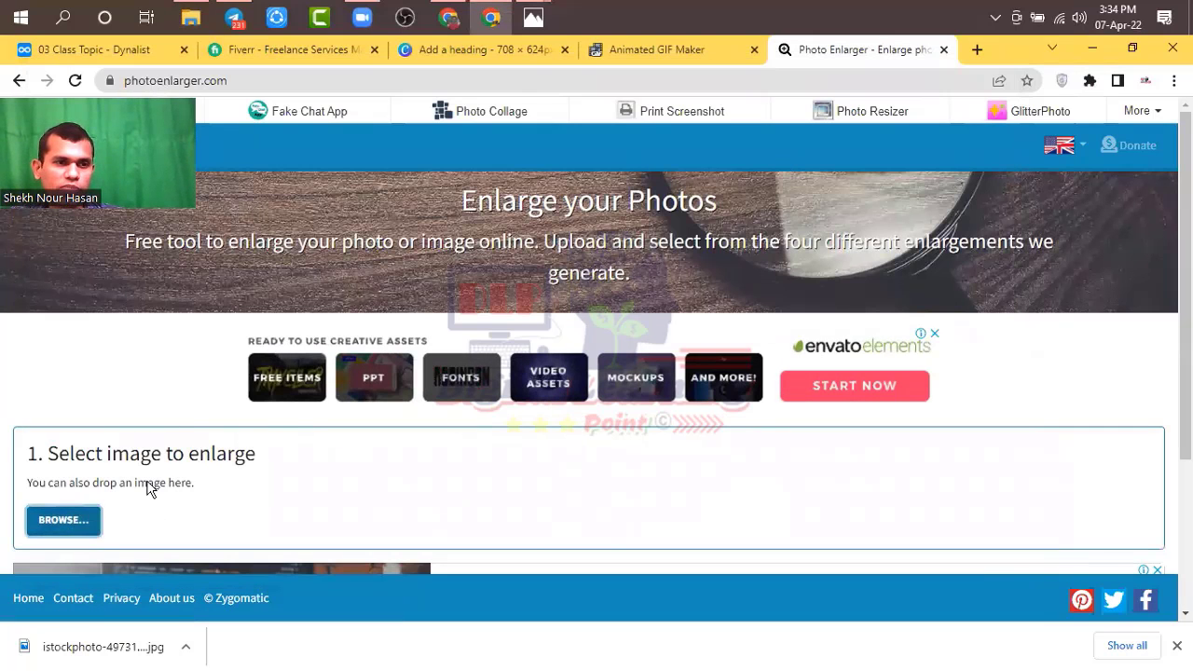
pyautogui.scroll(-3, 404, 322)
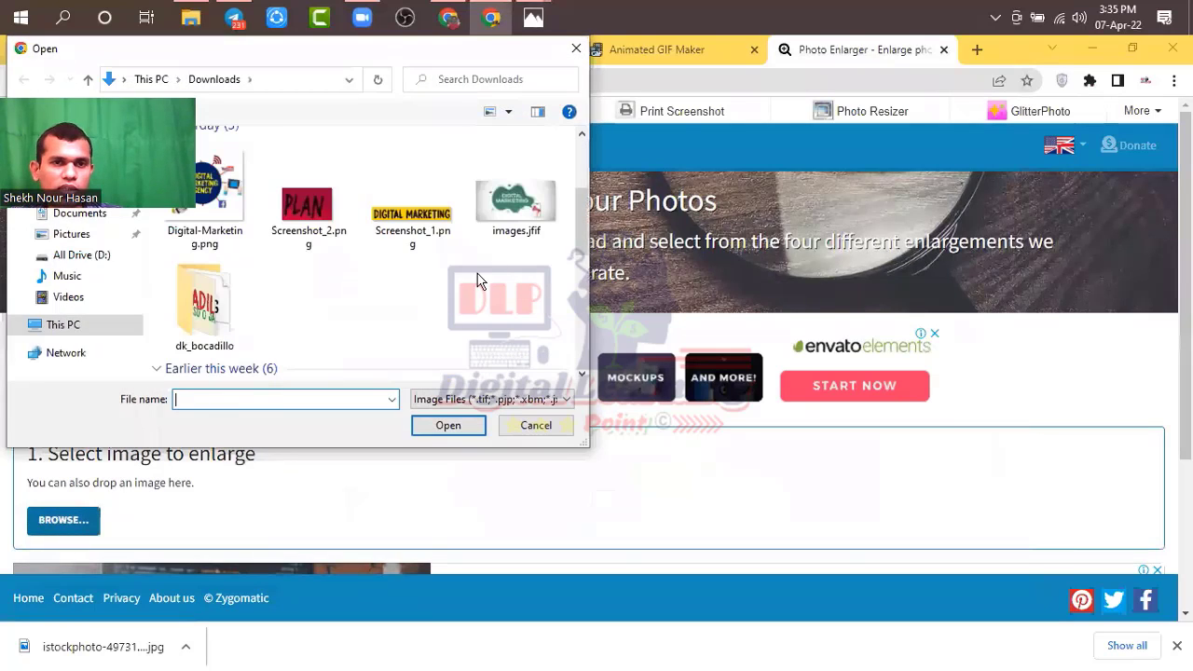
pyautogui.click(518, 220)
pyautogui.doubleClick(517, 219)
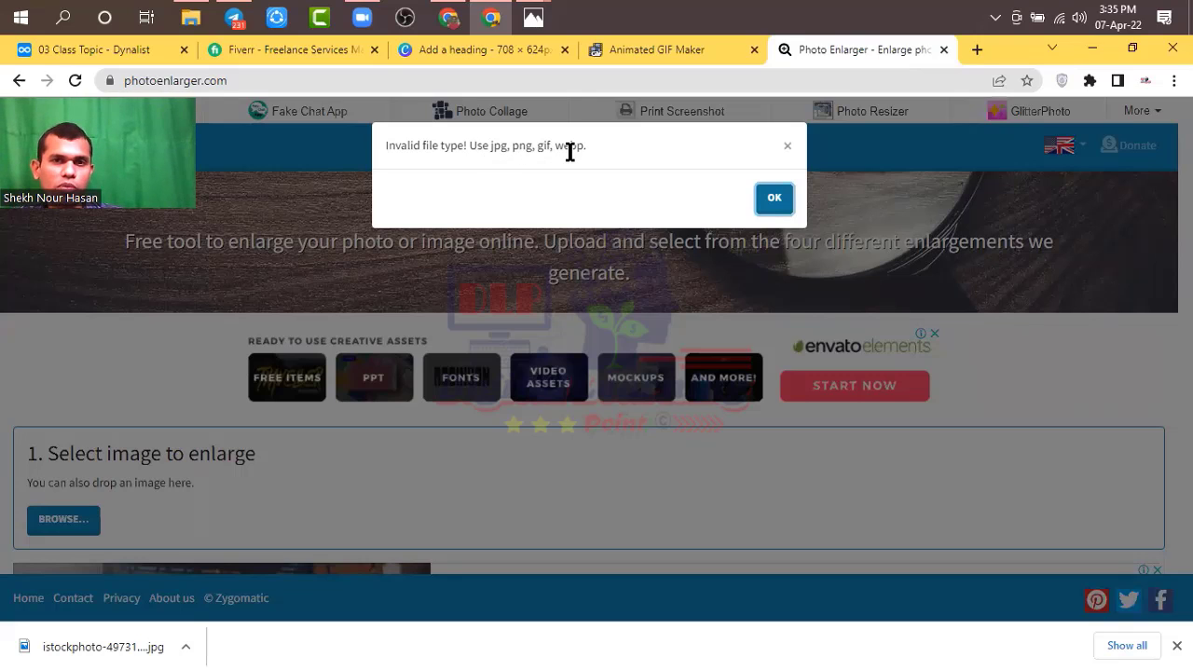
pyautogui.click(788, 196)
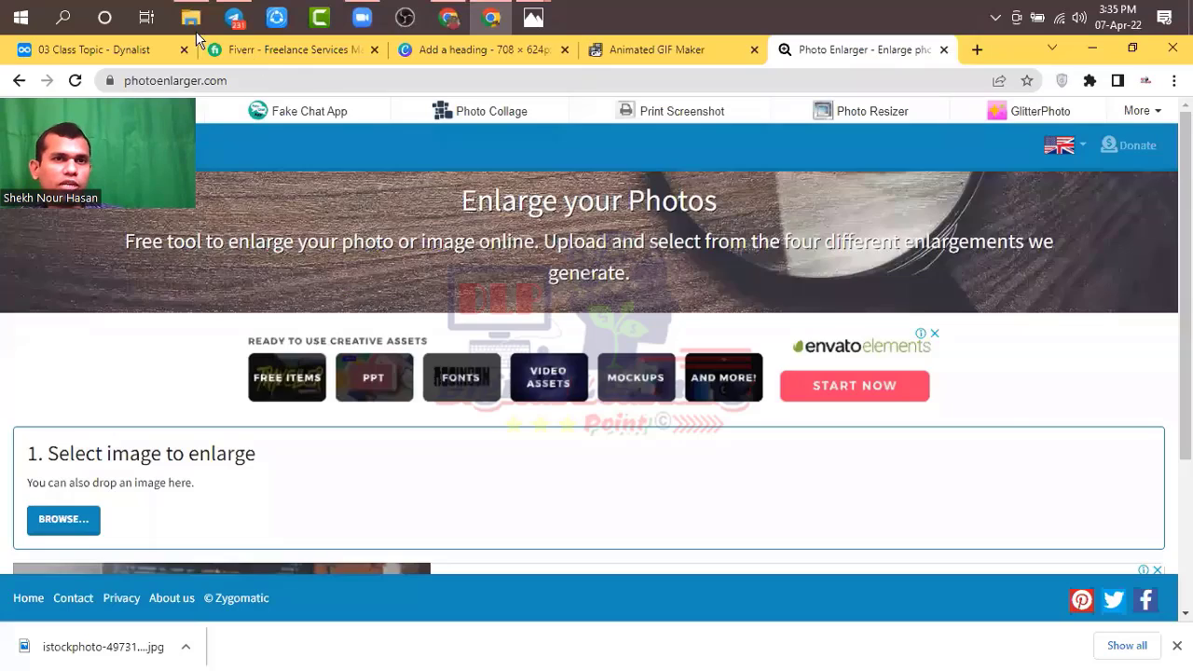
pyautogui.click(191, 17)
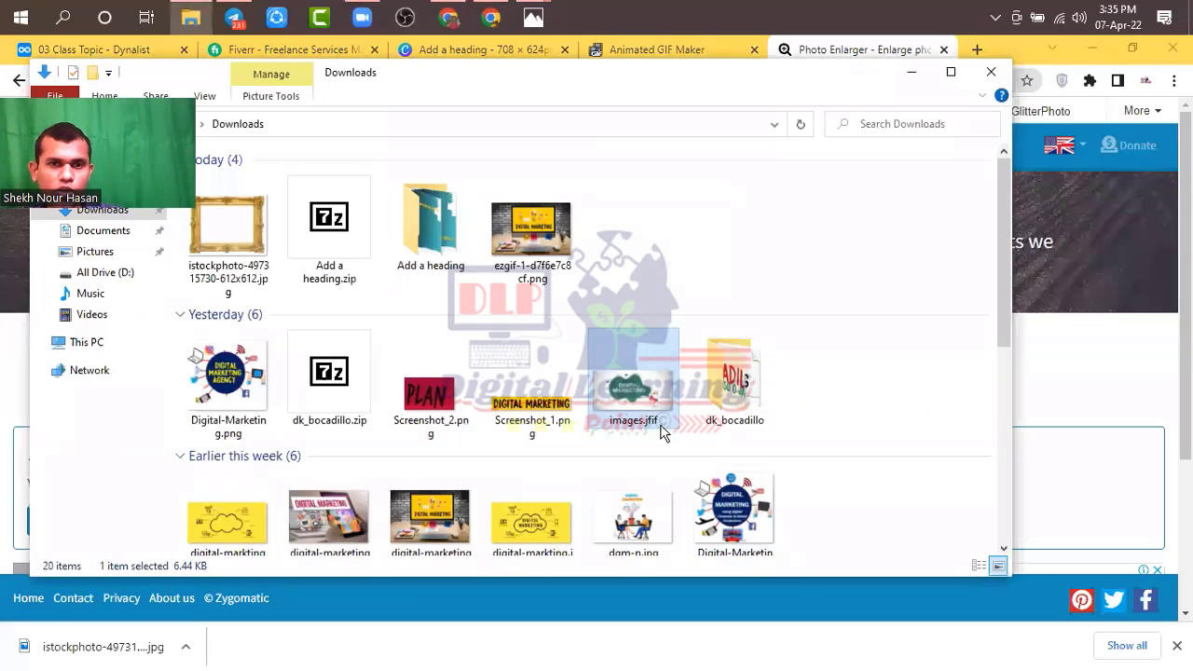
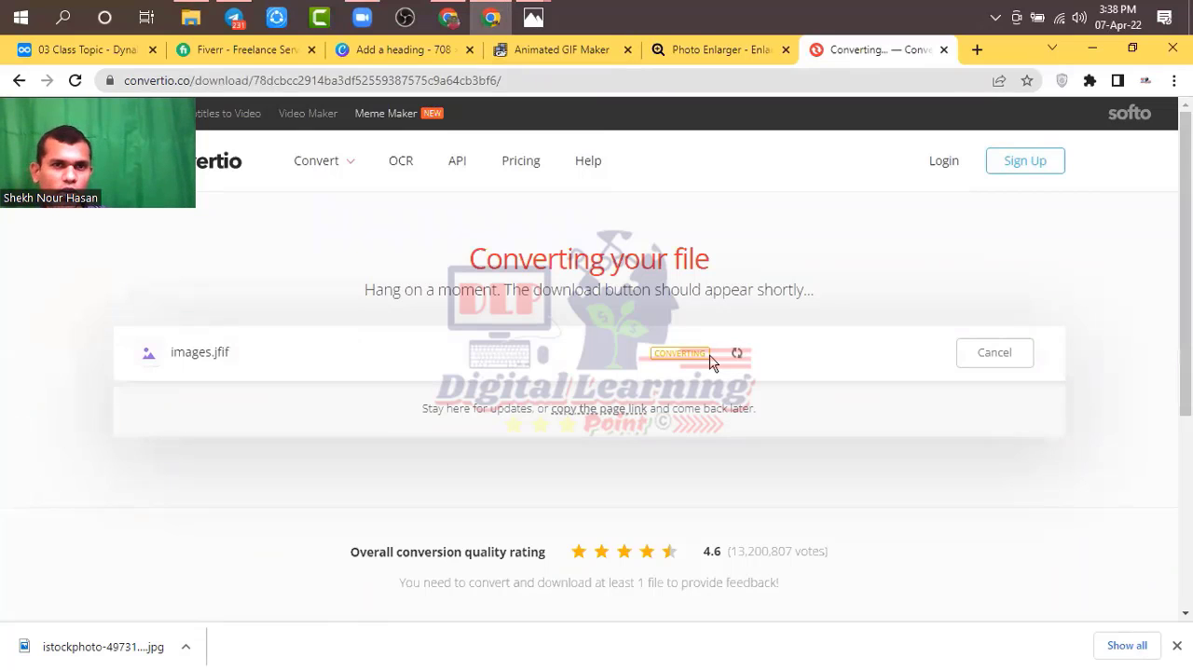
# Download the PNG converted from images.jfif on Convertio and show it in the Downloads folder.
pyautogui.scroll(-3, 710, 362)
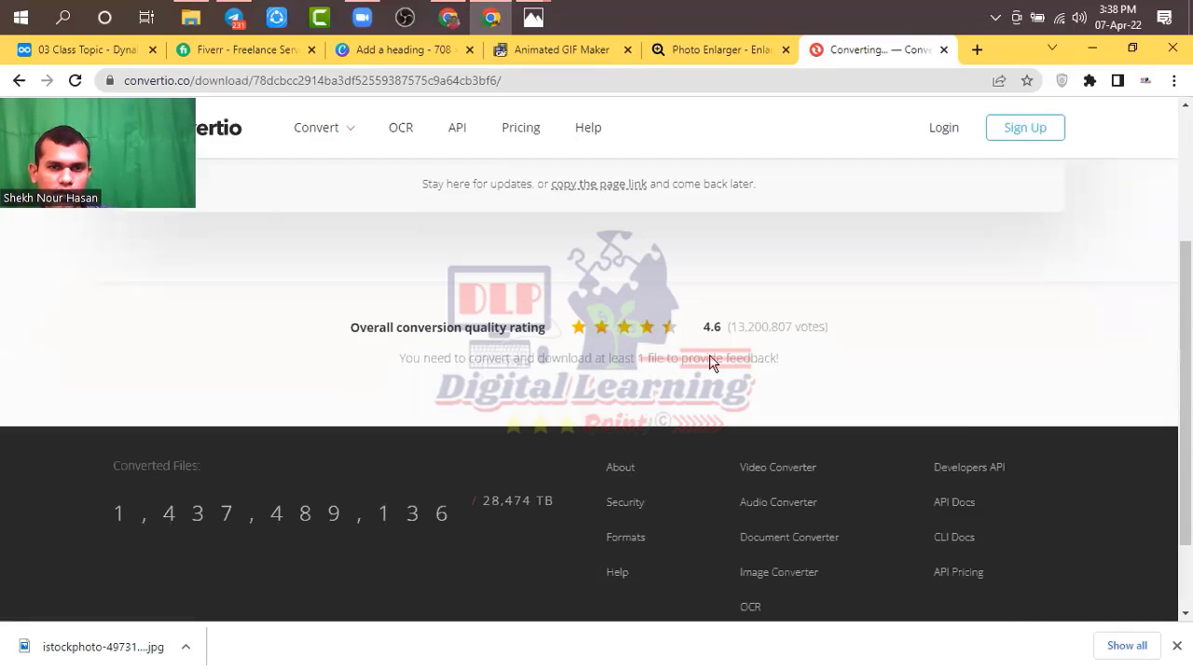
pyautogui.scroll(3, 711, 360)
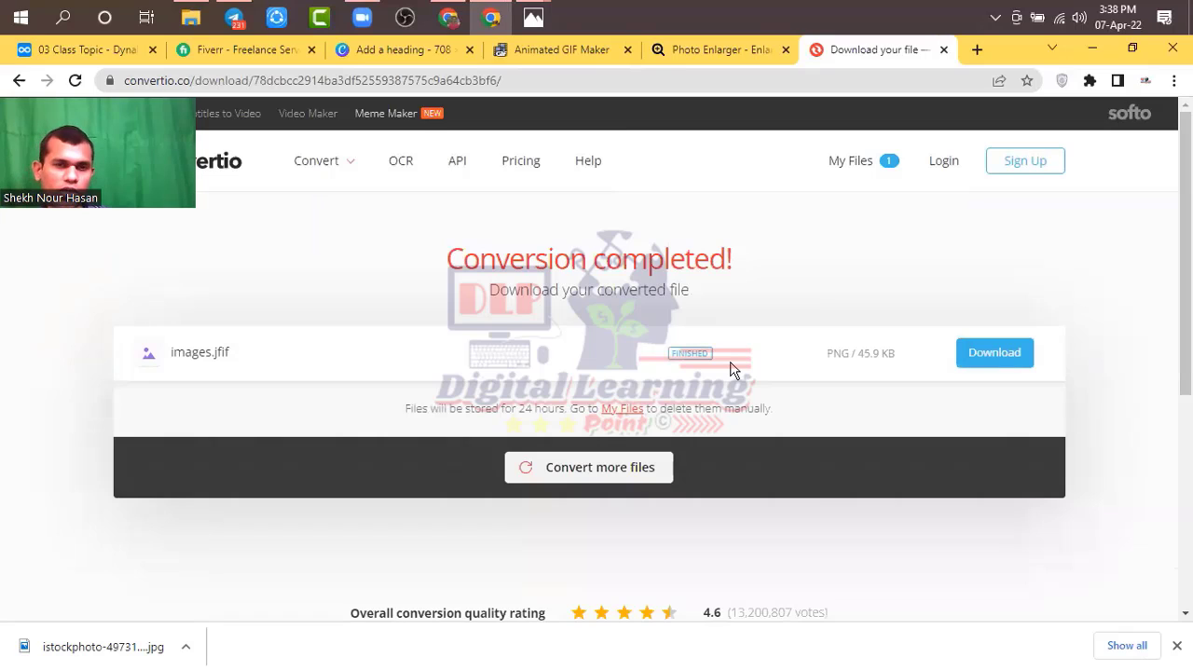
pyautogui.click(988, 360)
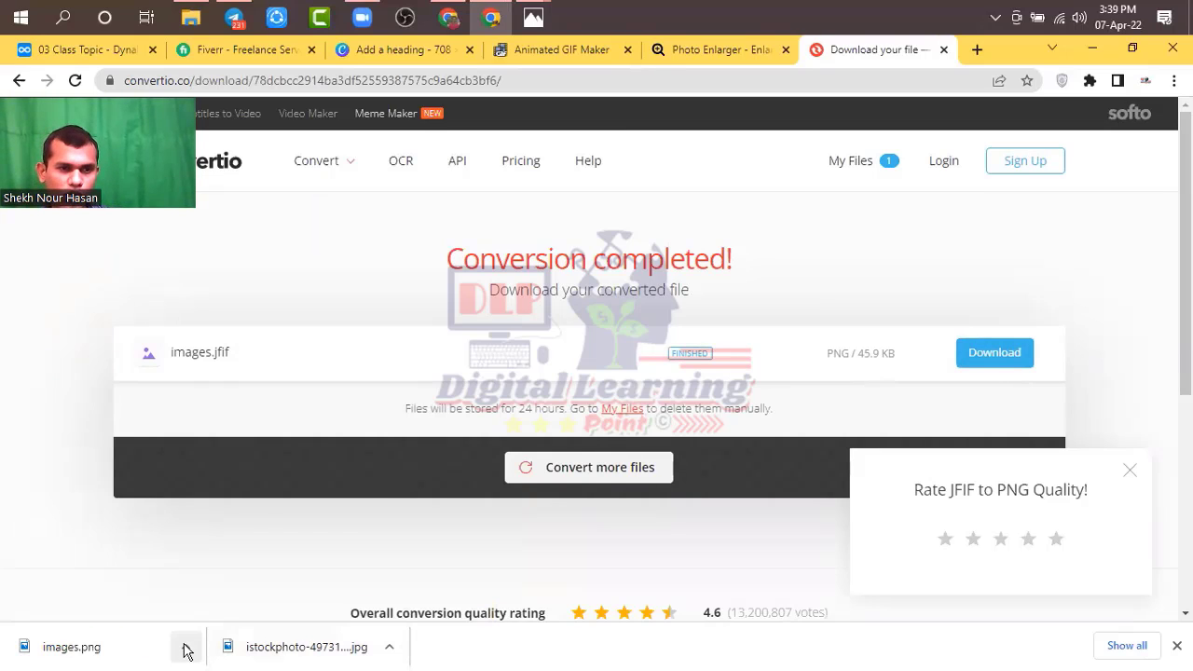
pyautogui.click(186, 650)
pyautogui.click(228, 588)
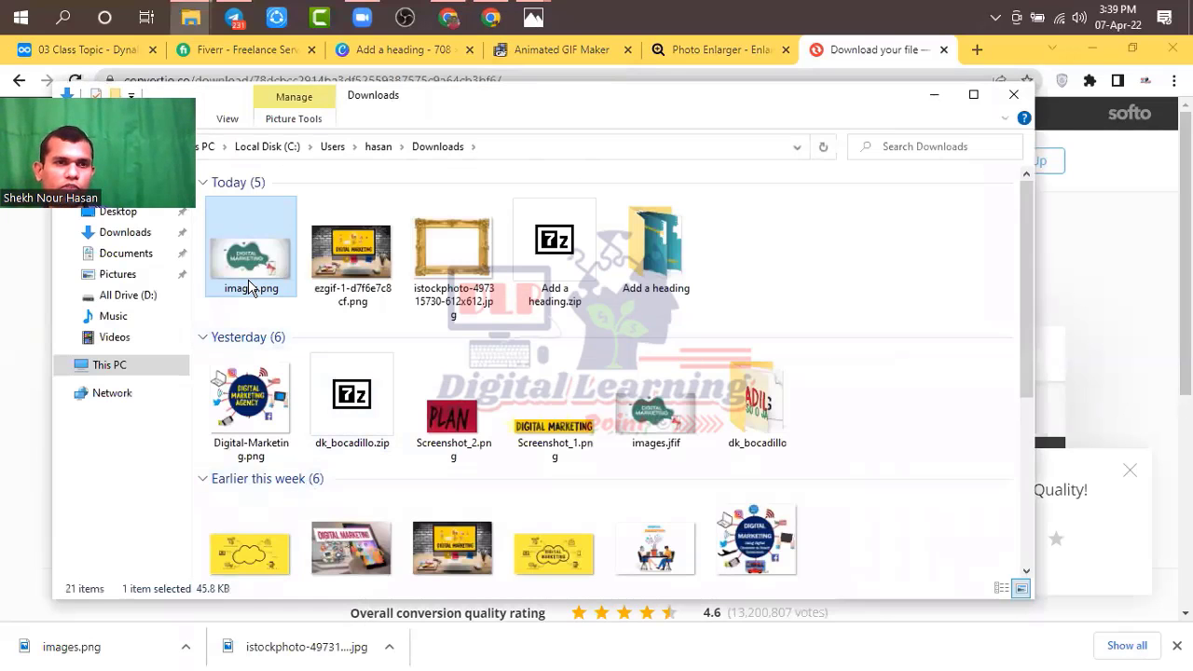
# Load images.png from the Downloads folder into Photo Enlarger as the image to enlarge.
pyautogui.click(734, 49)
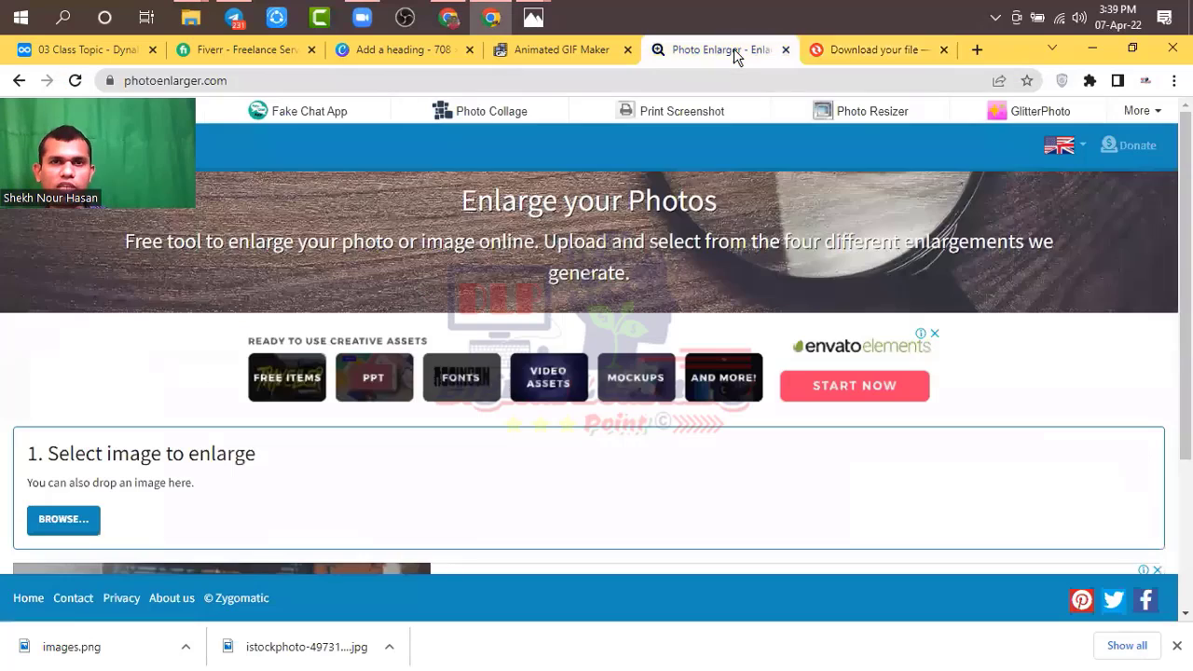
pyautogui.scroll(-2, 448, 508)
pyautogui.click(65, 346)
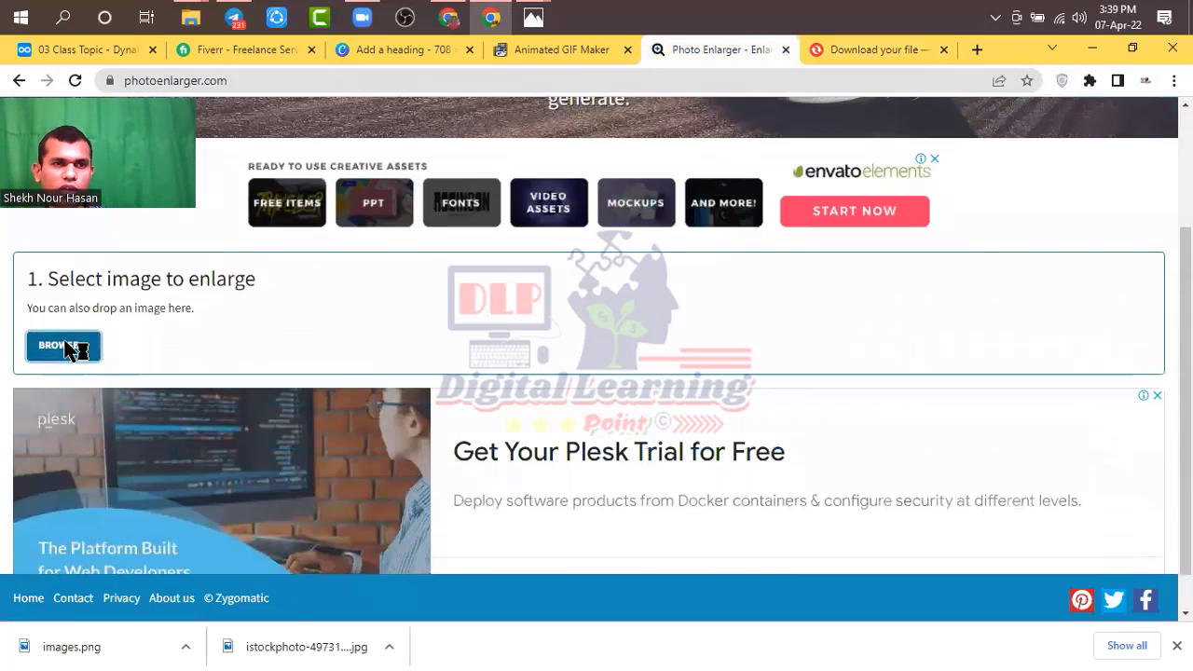
pyautogui.doubleClick(227, 252)
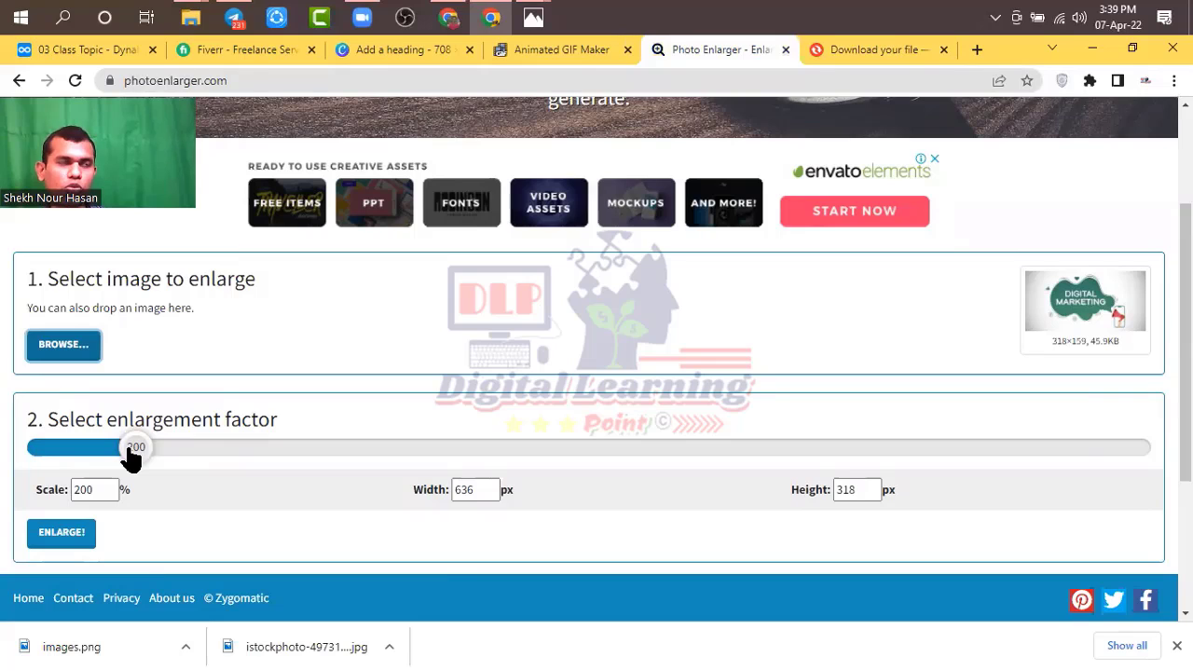
# Enlarge the image at the maximum scale of 1288% and compare the four generated versions.
pyautogui.moveTo(131, 456); pyautogui.dragTo(1148, 458)
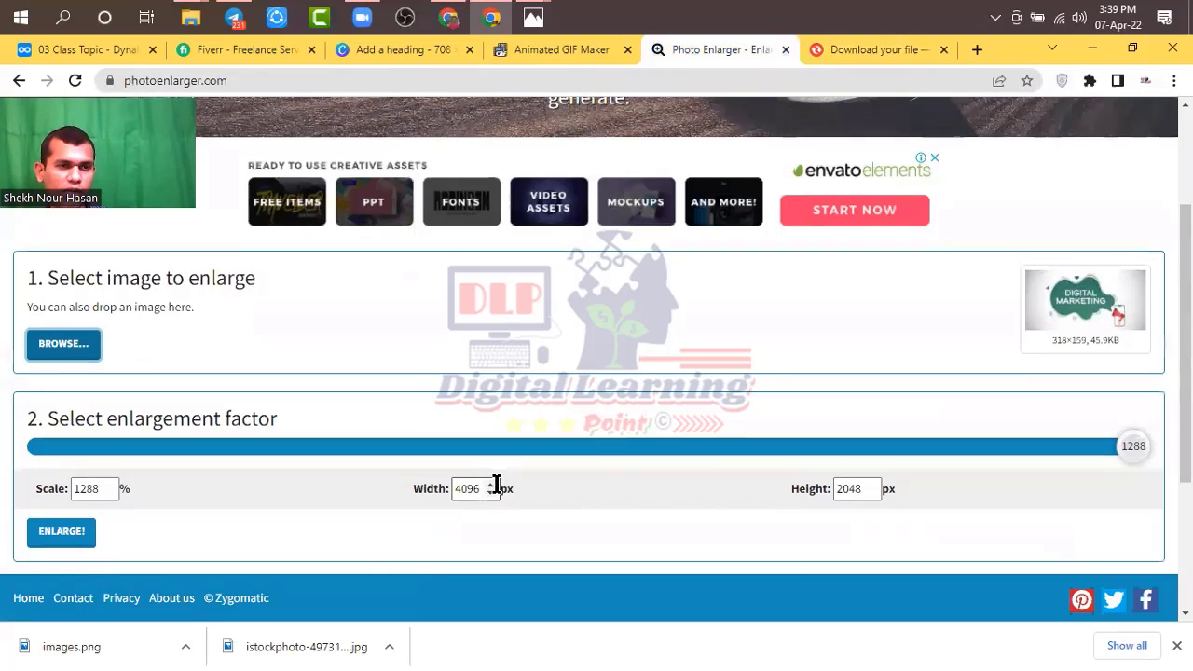
pyautogui.scroll(-1, 112, 475)
pyautogui.click(52, 456)
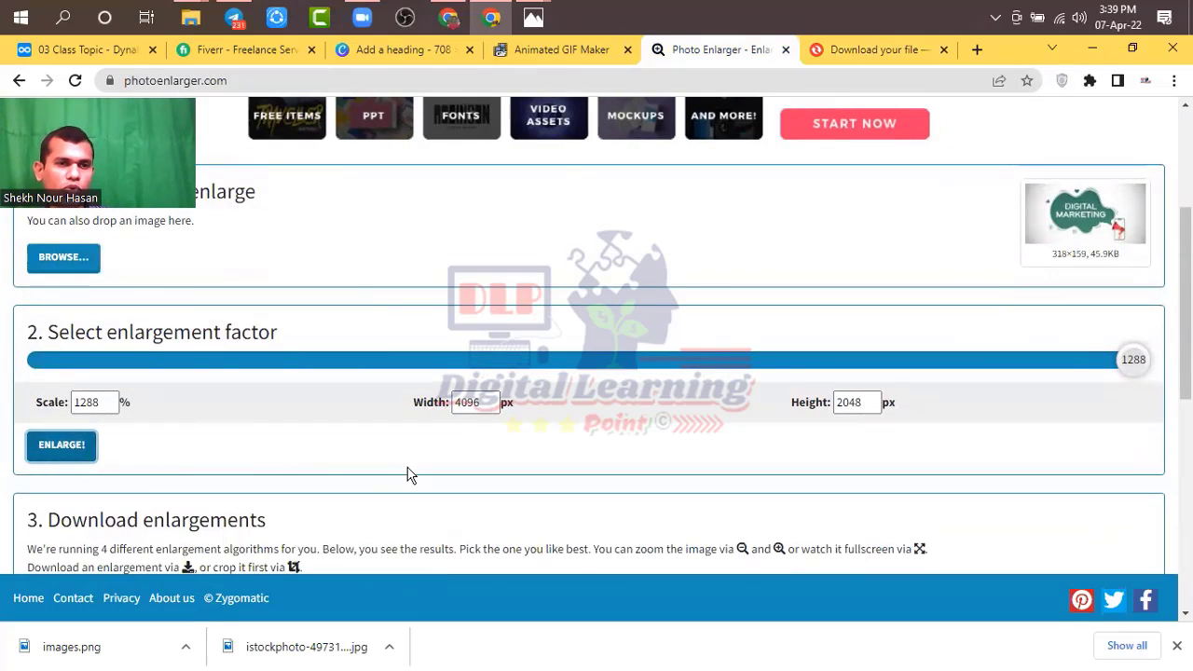
pyautogui.scroll(-3, 407, 473)
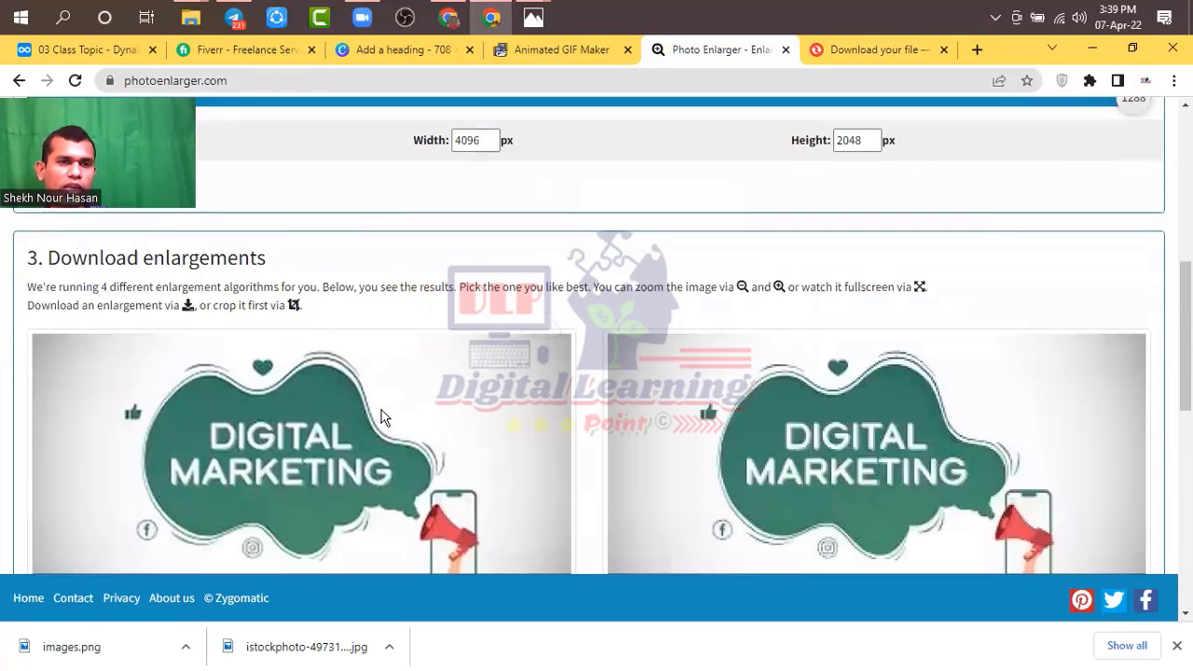
pyautogui.scroll(-3, 381, 417)
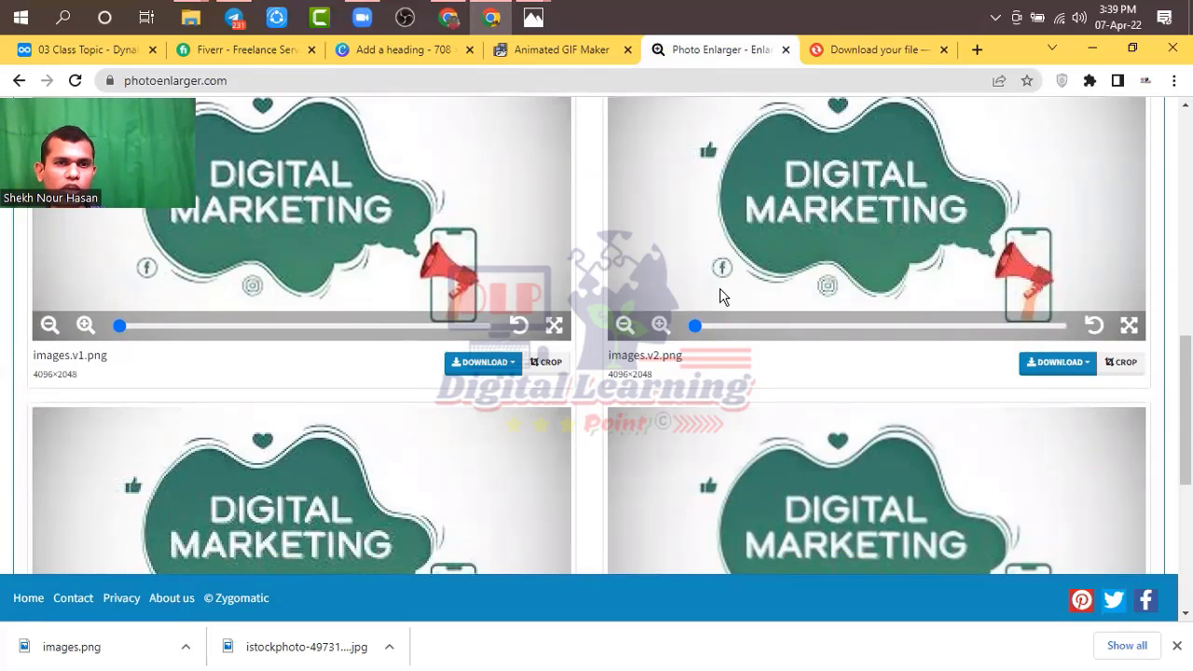
pyautogui.scroll(-4, 719, 288)
pyautogui.scroll(2, 855, 232)
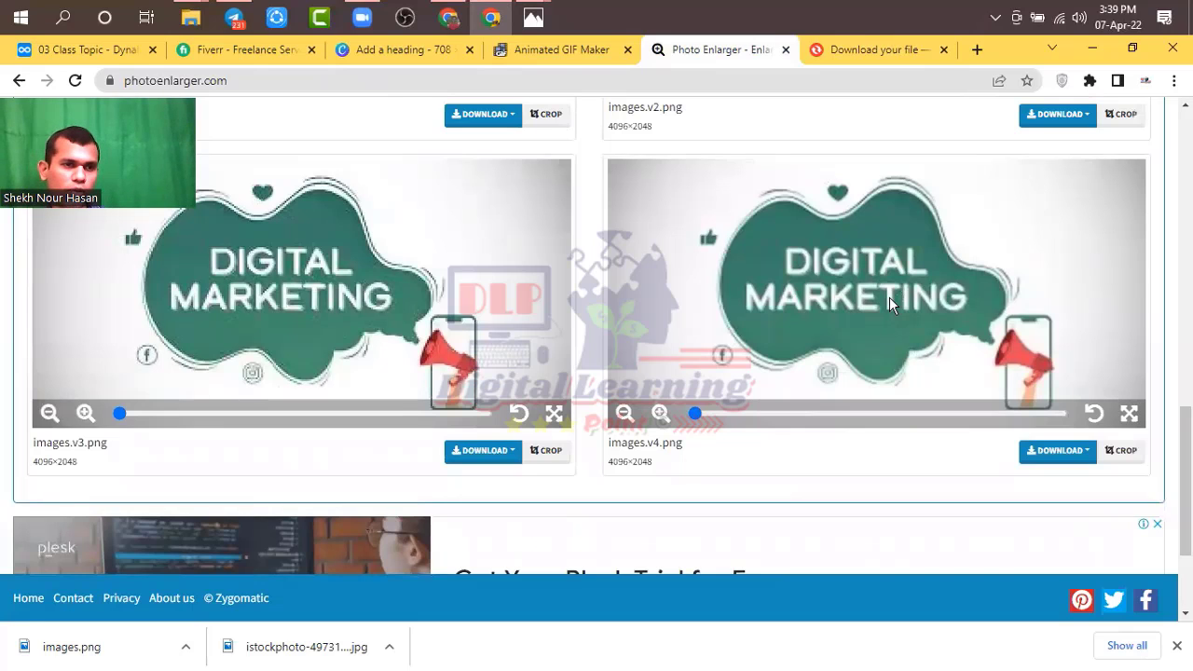
pyautogui.scroll(4, 720, 327)
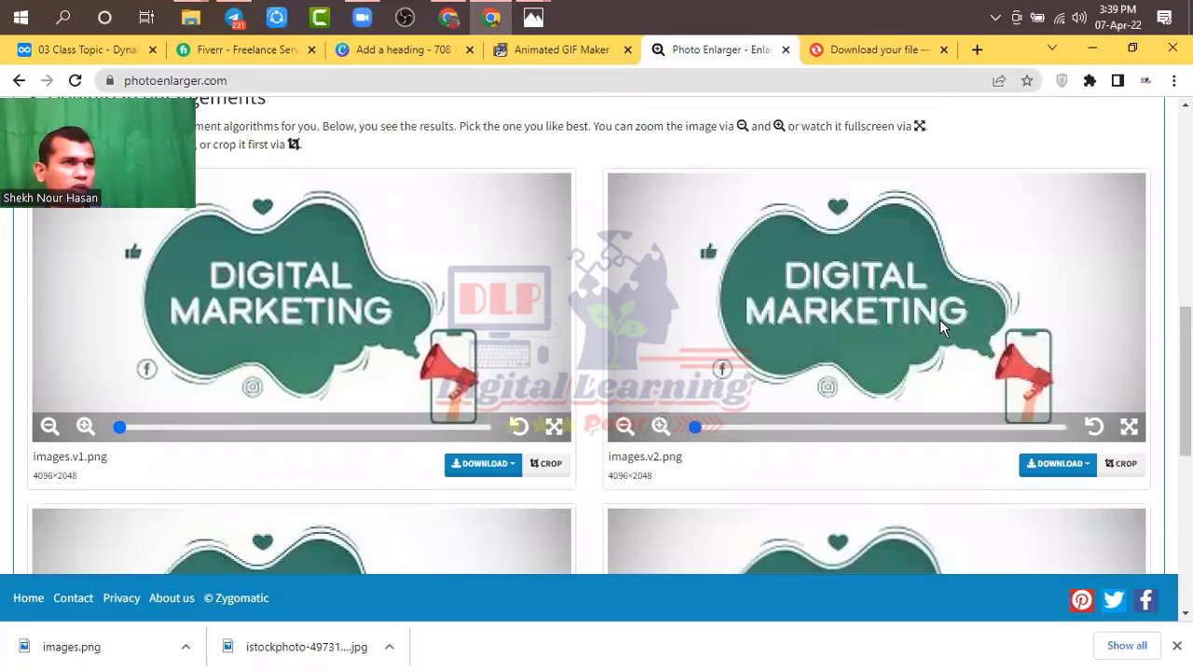
pyautogui.scroll(8, 939, 319)
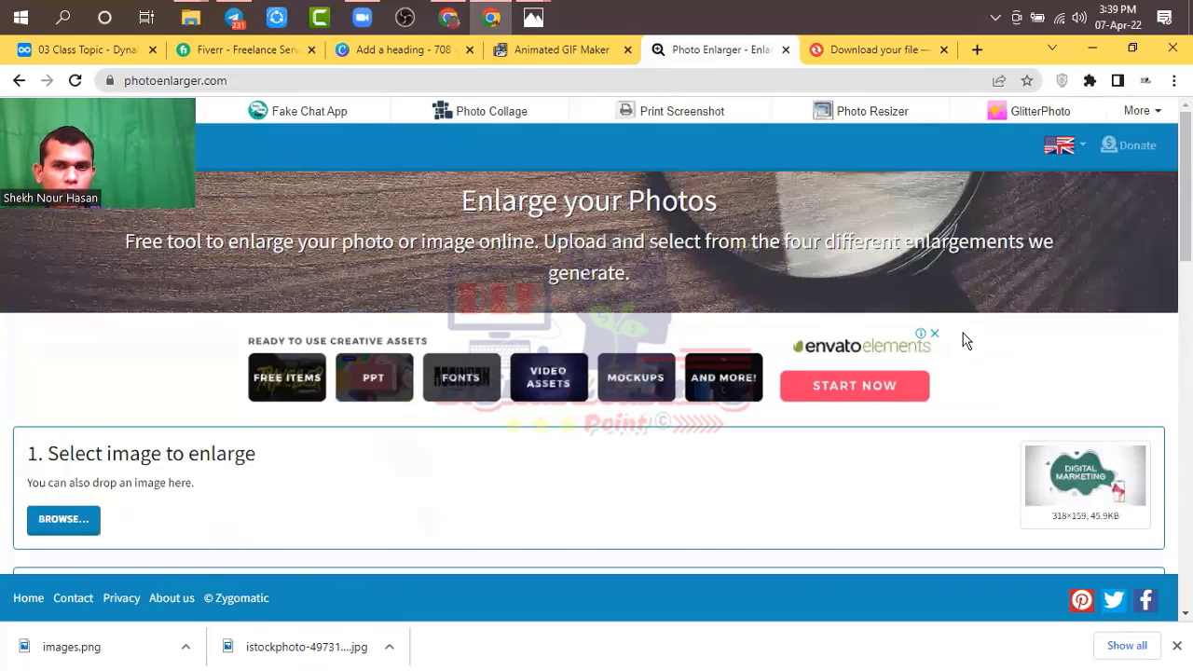
# Set the enlargement scale to 300%.
pyautogui.scroll(-3, 963, 334)
pyautogui.moveTo(1129, 378); pyautogui.dragTo(250, 364)
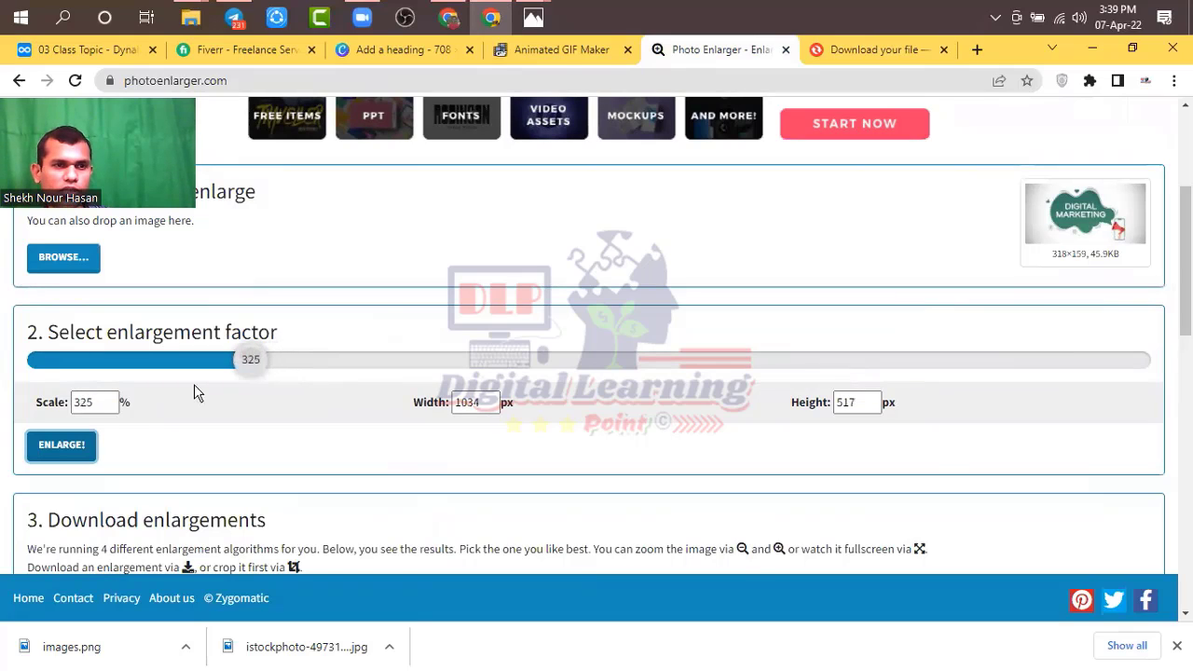
pyautogui.click(108, 407)
pyautogui.doubleClick(90, 401)
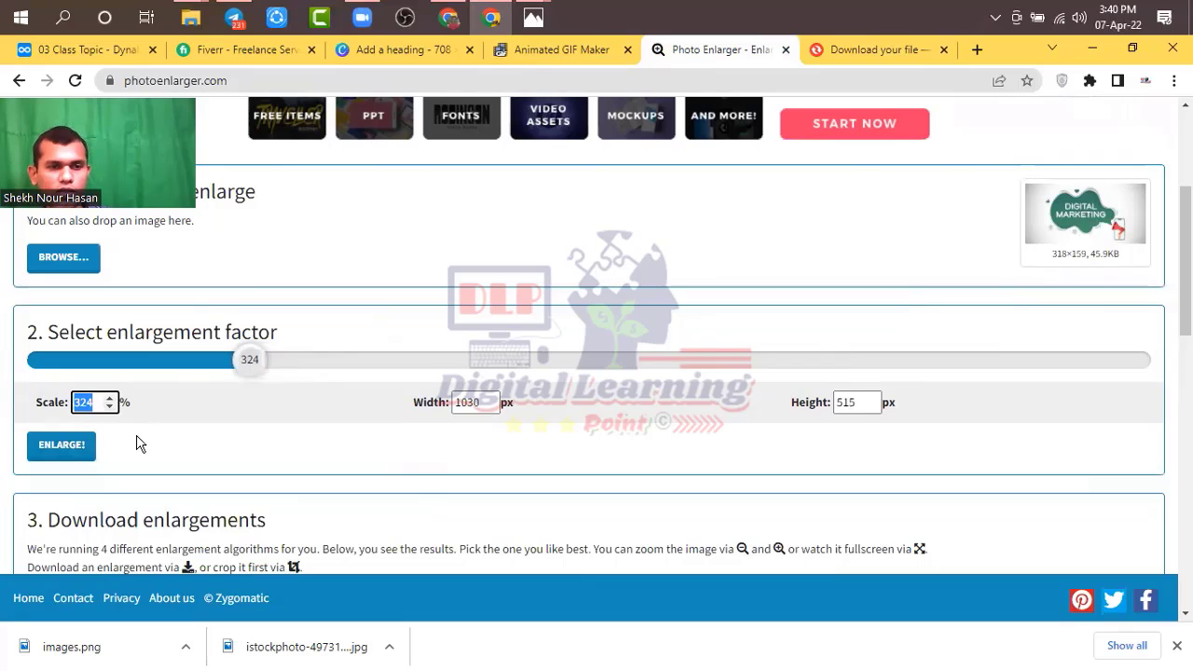
pyautogui.write('300')
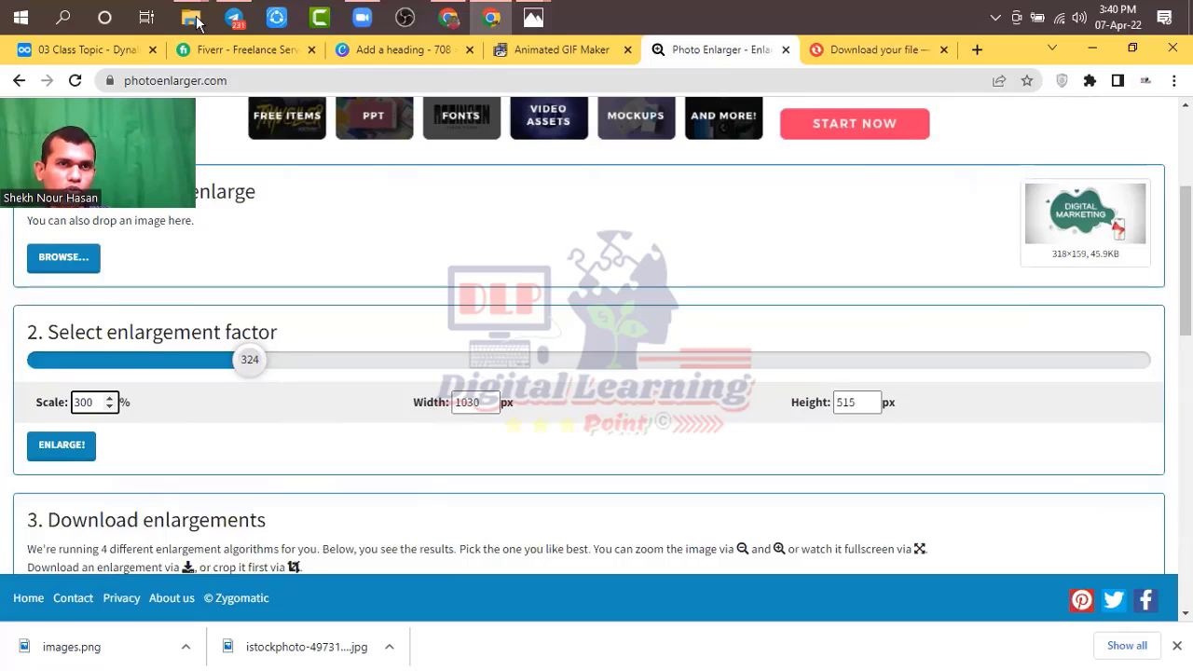
# Check the original dimensions of images.png in the Downloads folder and return to Photo Enlarger.
pyautogui.moveTo(190, 17)
pyautogui.click(279, 102)
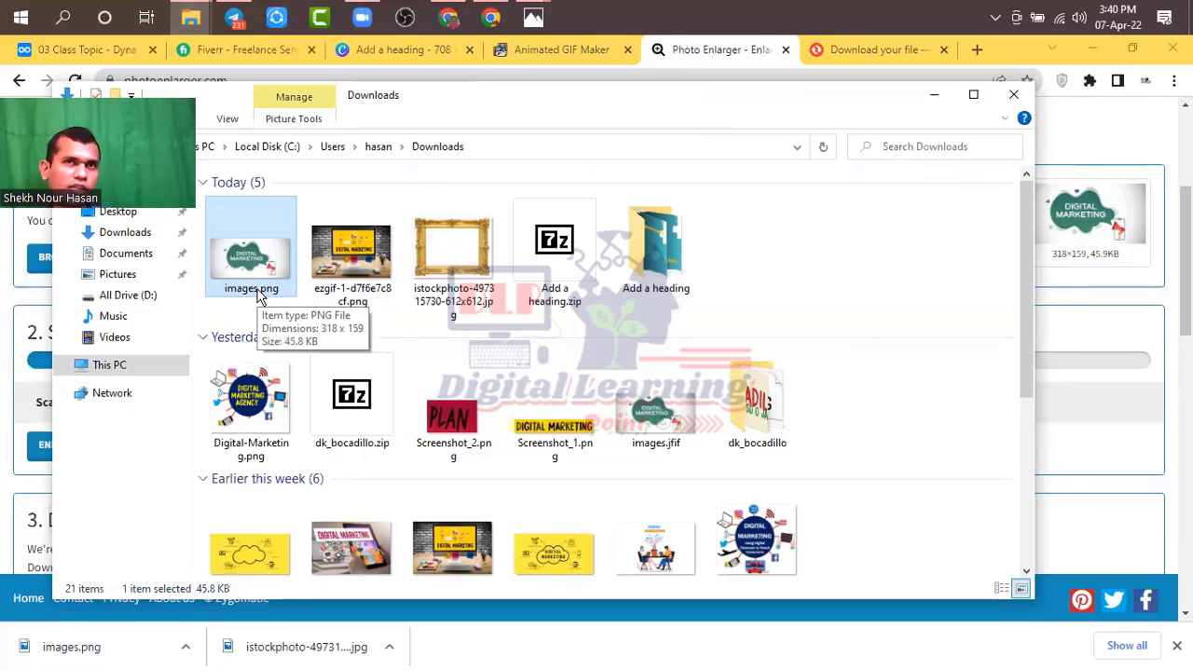
pyautogui.click(932, 96)
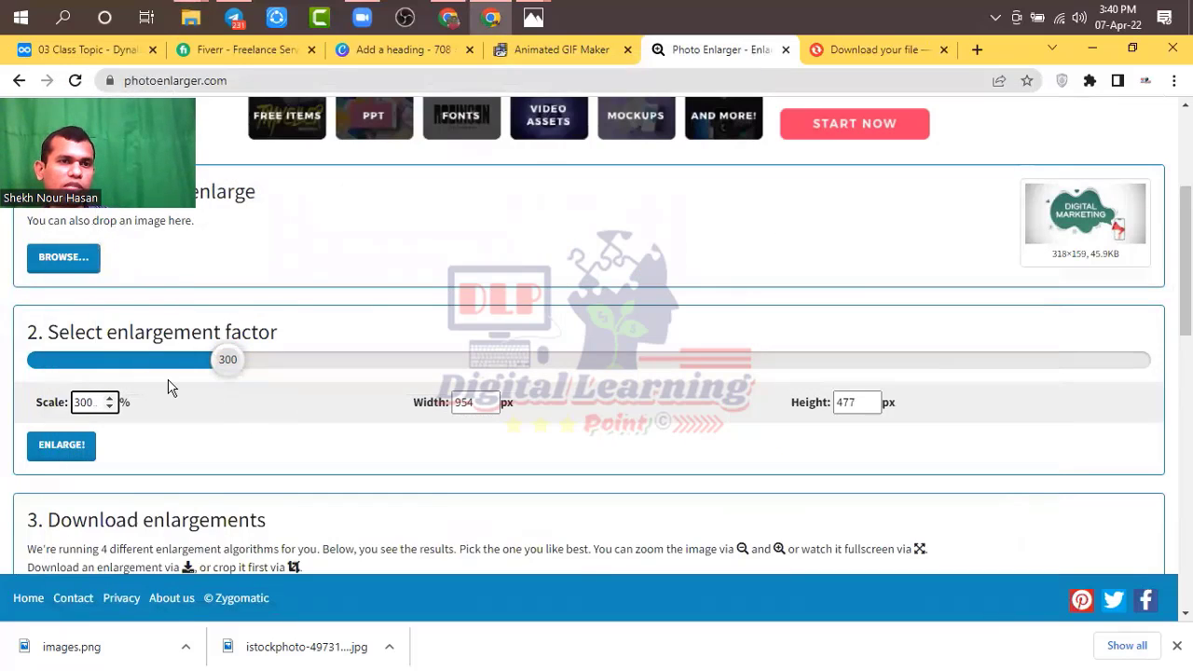
pyautogui.click(190, 16)
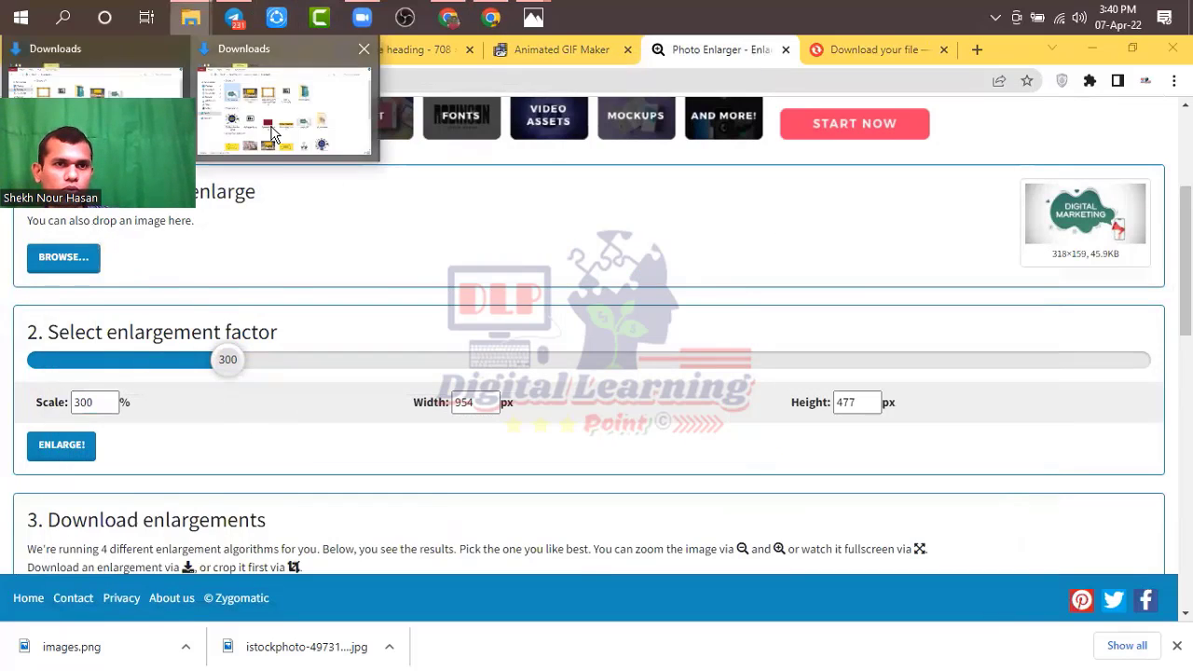
pyautogui.click(271, 130)
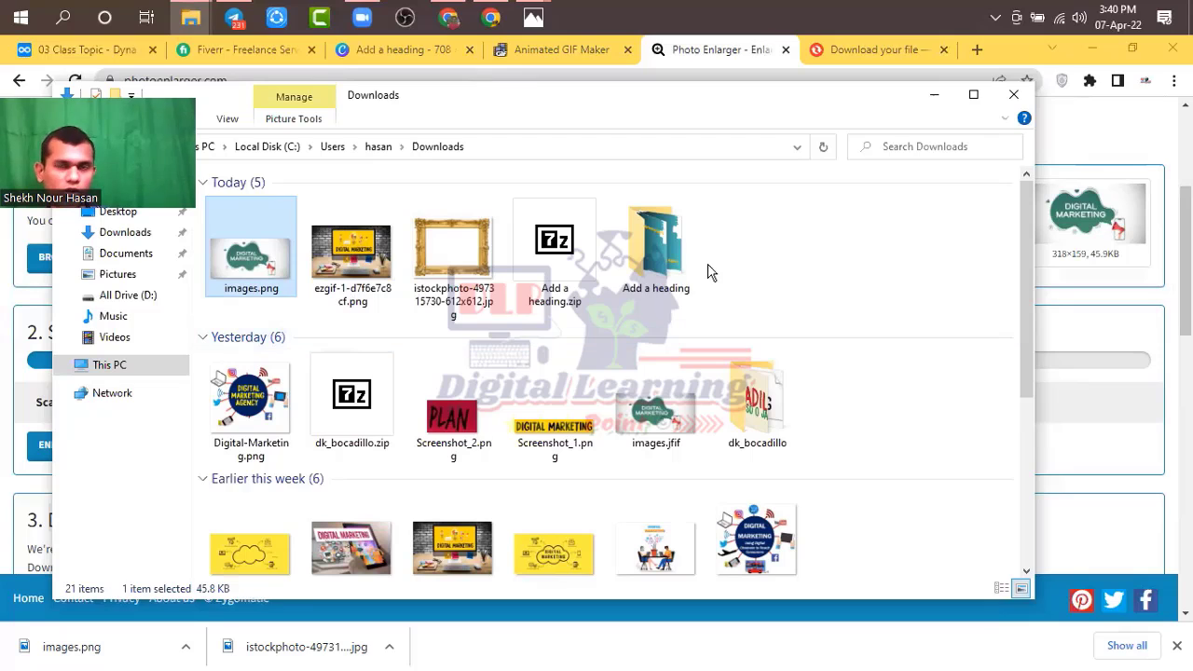
pyautogui.click(937, 99)
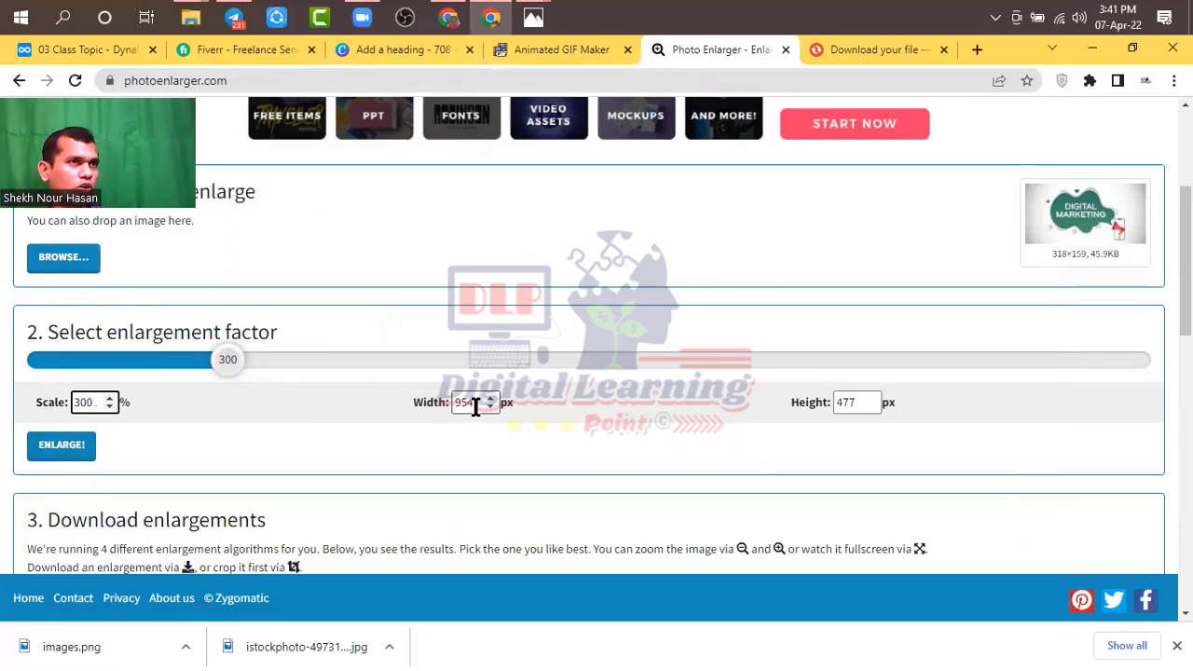
# Generate the 300% enlargements of the image and examine the resulting versions.
pyautogui.click(61, 457)
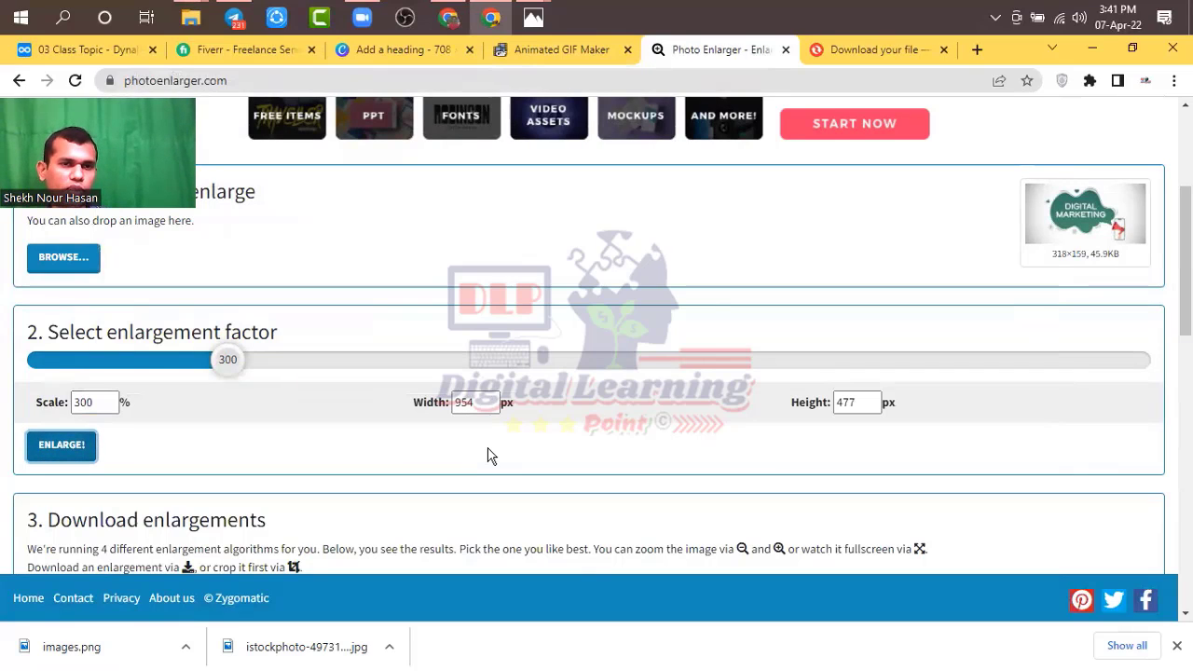
pyautogui.scroll(-4, 491, 456)
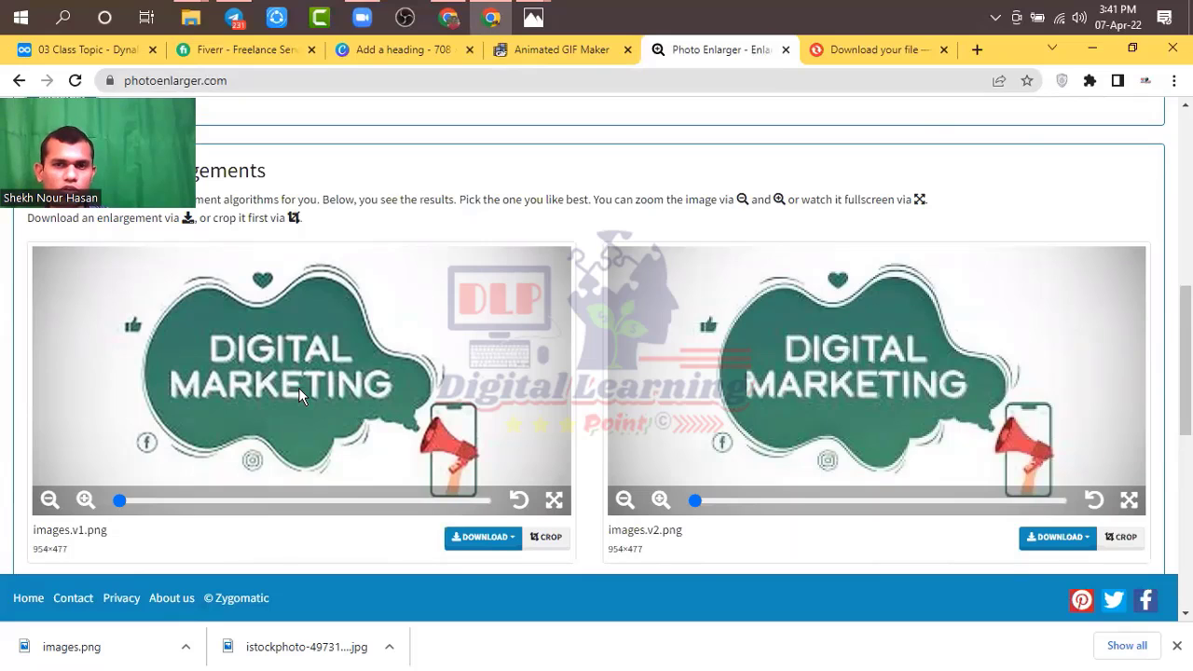
pyautogui.scroll(-3, 440, 377)
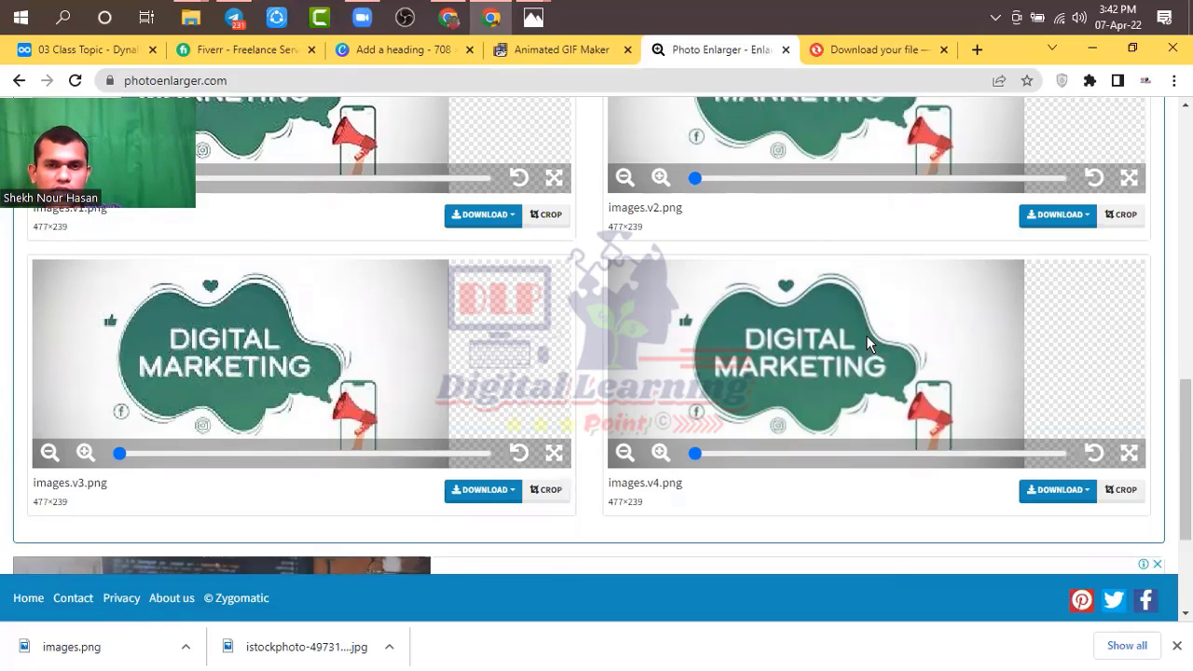
pyautogui.rightClick(807, 324)
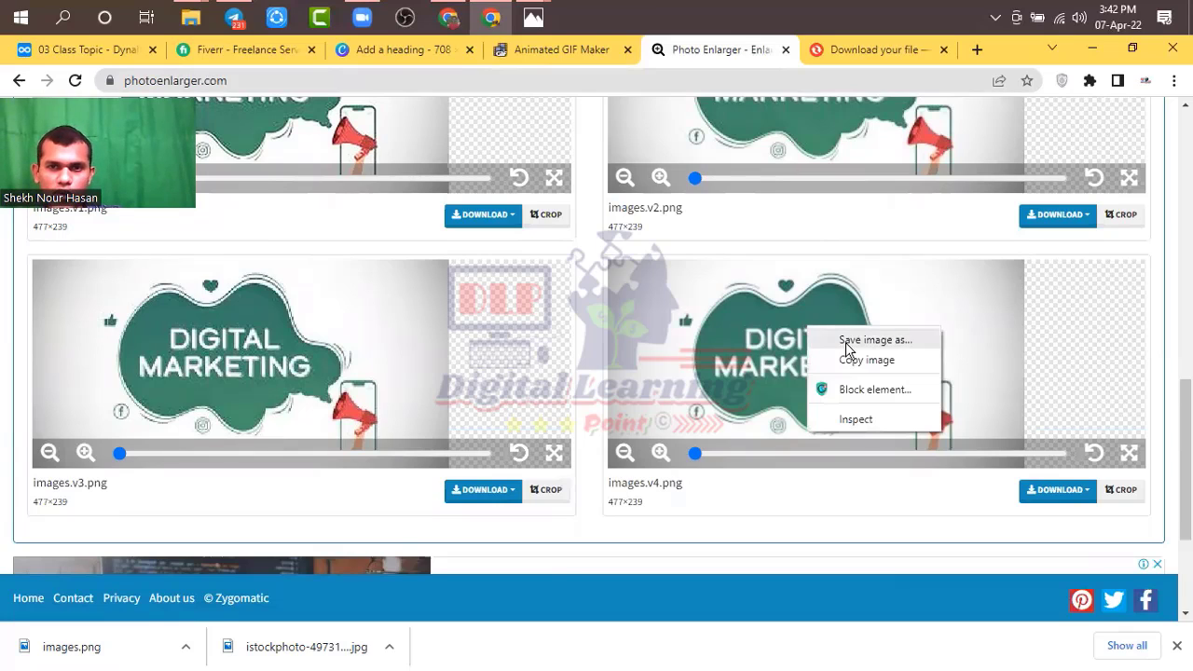
pyautogui.click(845, 342)
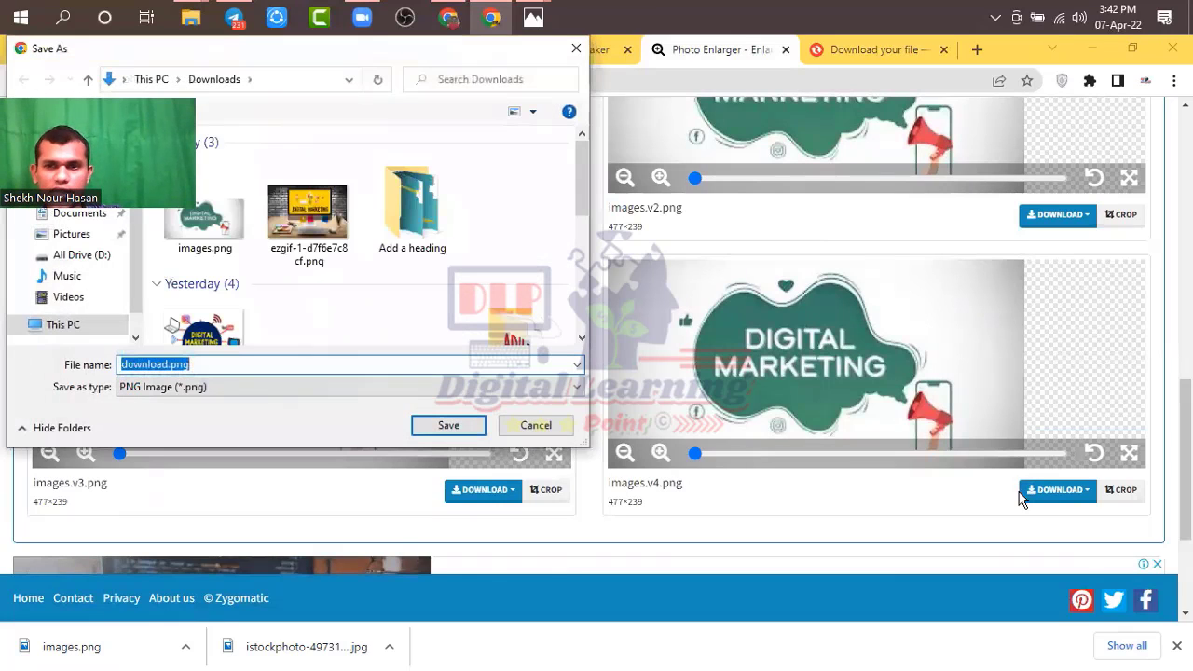
pyautogui.click(536, 425)
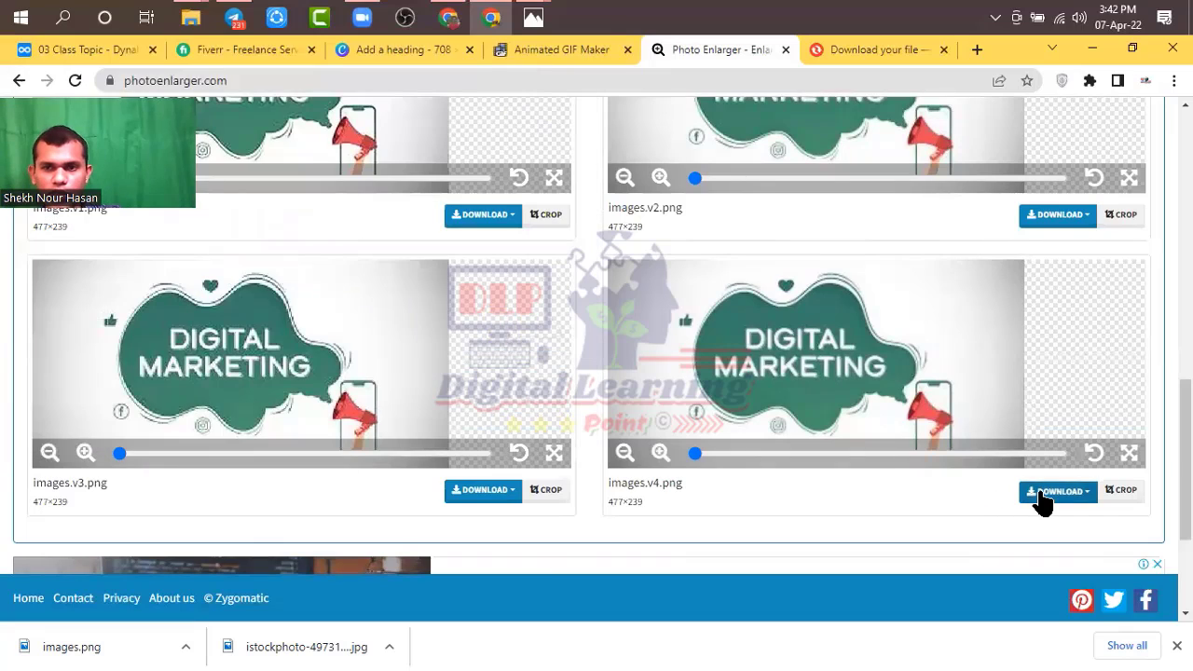
# Download the images.v4.png enlargement in PNG format and show the file in a maximized Downloads folder.
pyautogui.click(1053, 491)
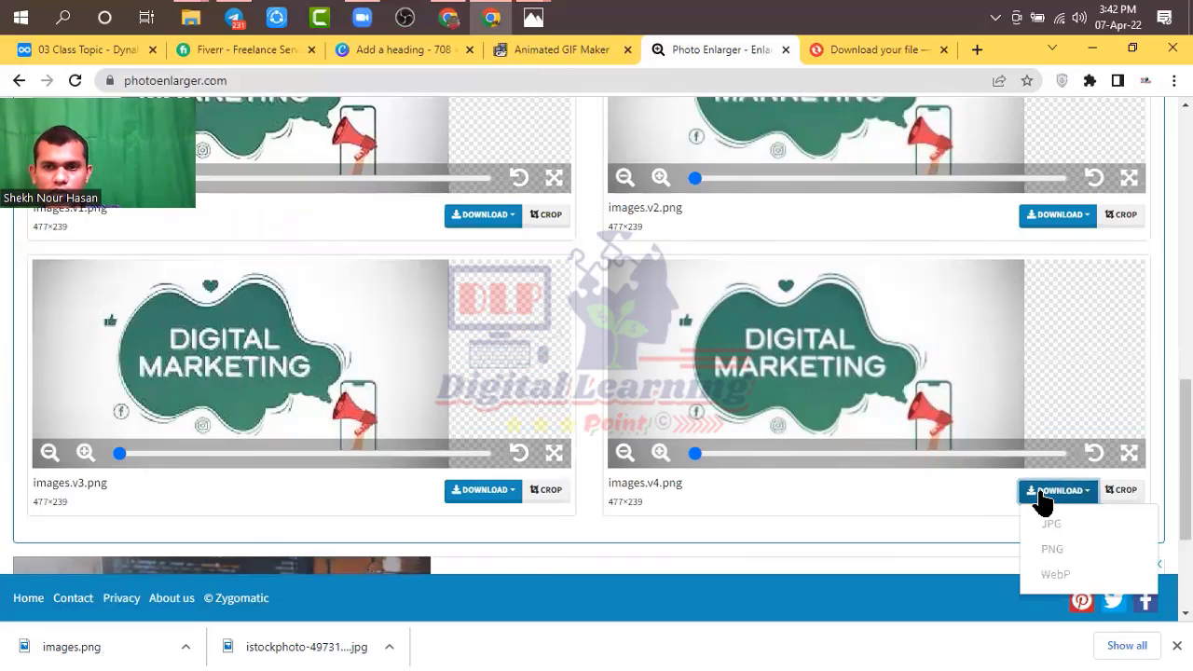
pyautogui.click(1055, 551)
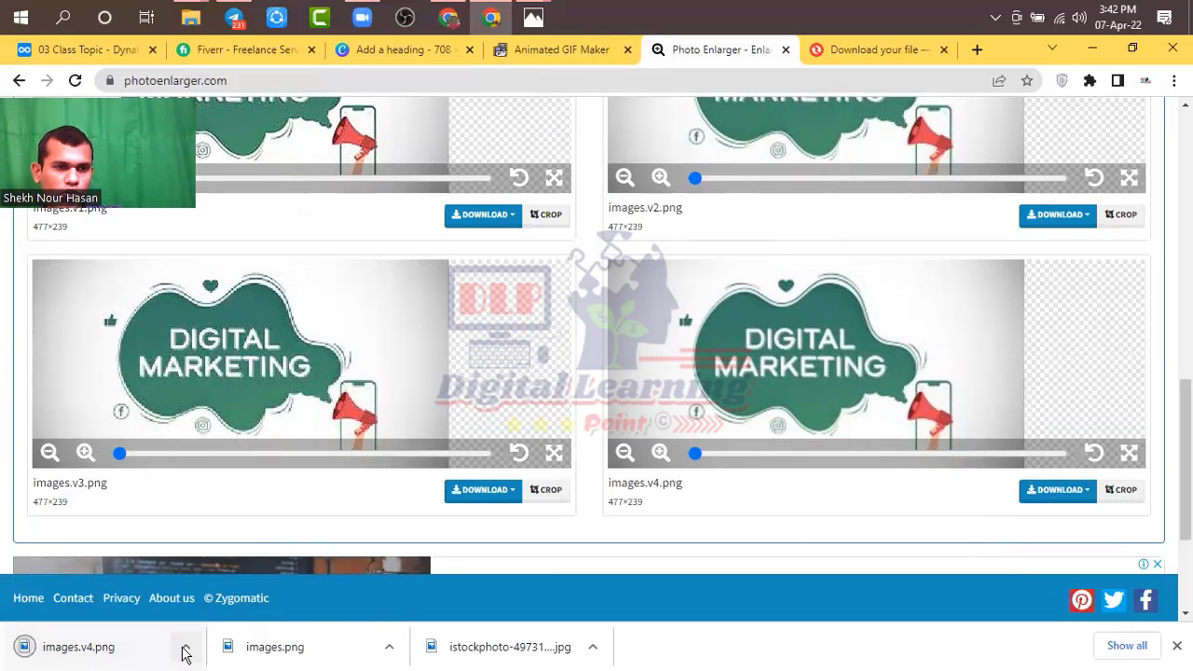
pyautogui.click(185, 647)
pyautogui.click(229, 587)
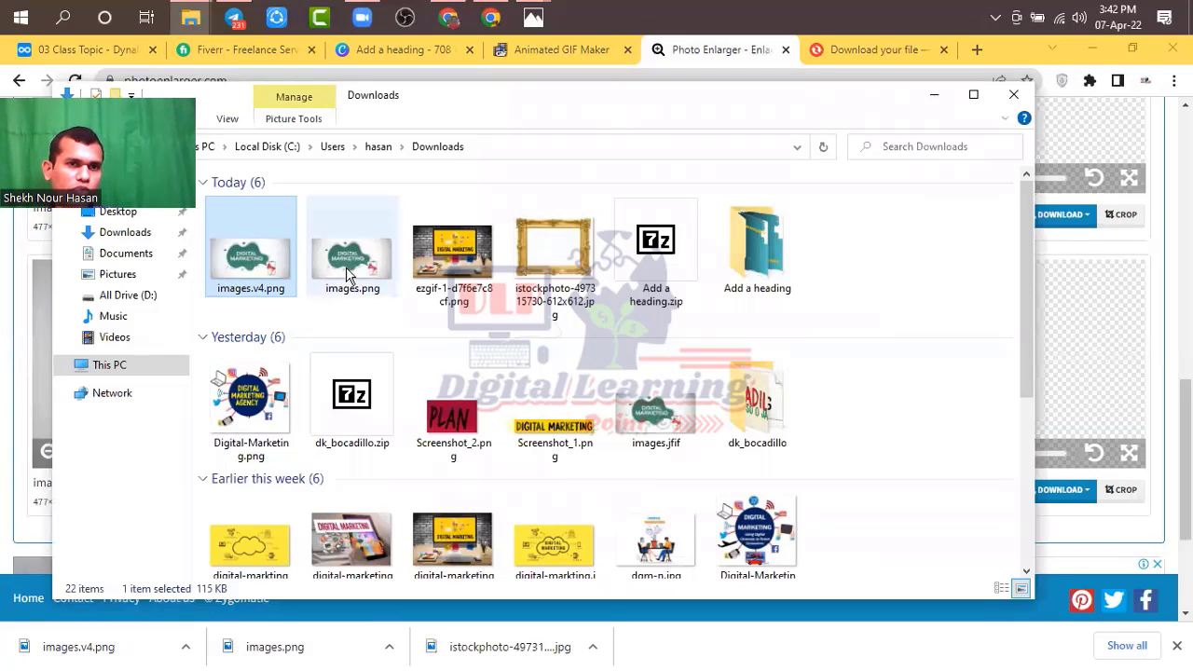
pyautogui.click(988, 101)
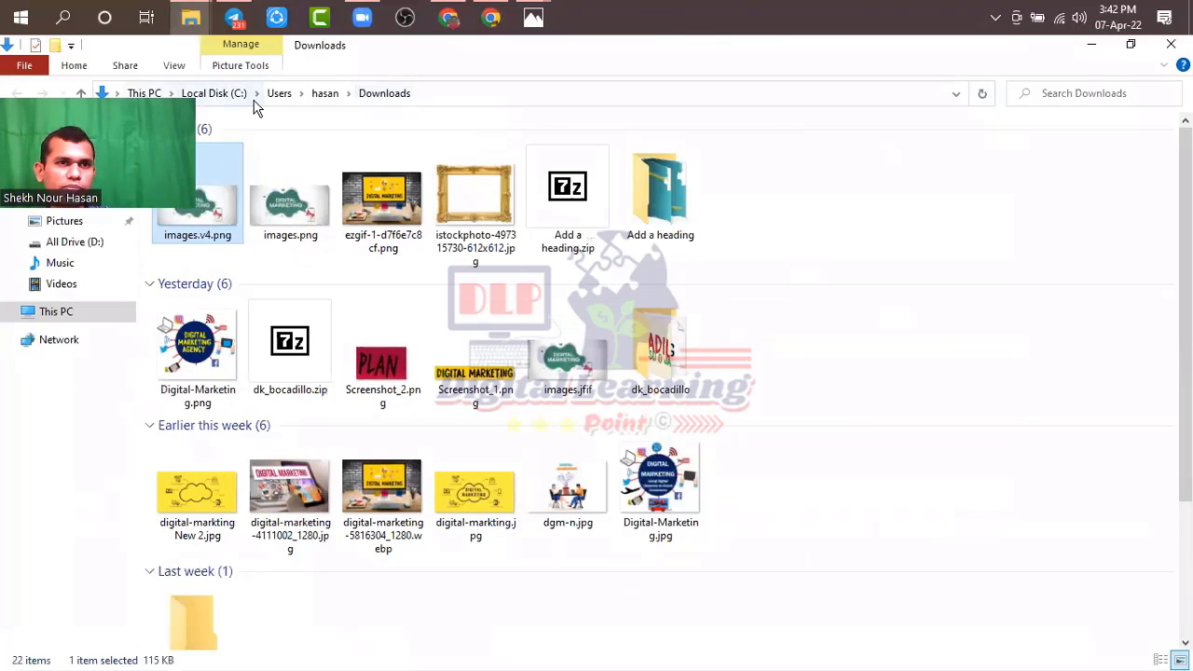
# View images.v4.png and the original images.png in turn to compare the displayed image sizes.
pyautogui.scroll(1, 258, 271)
pyautogui.press('Return')
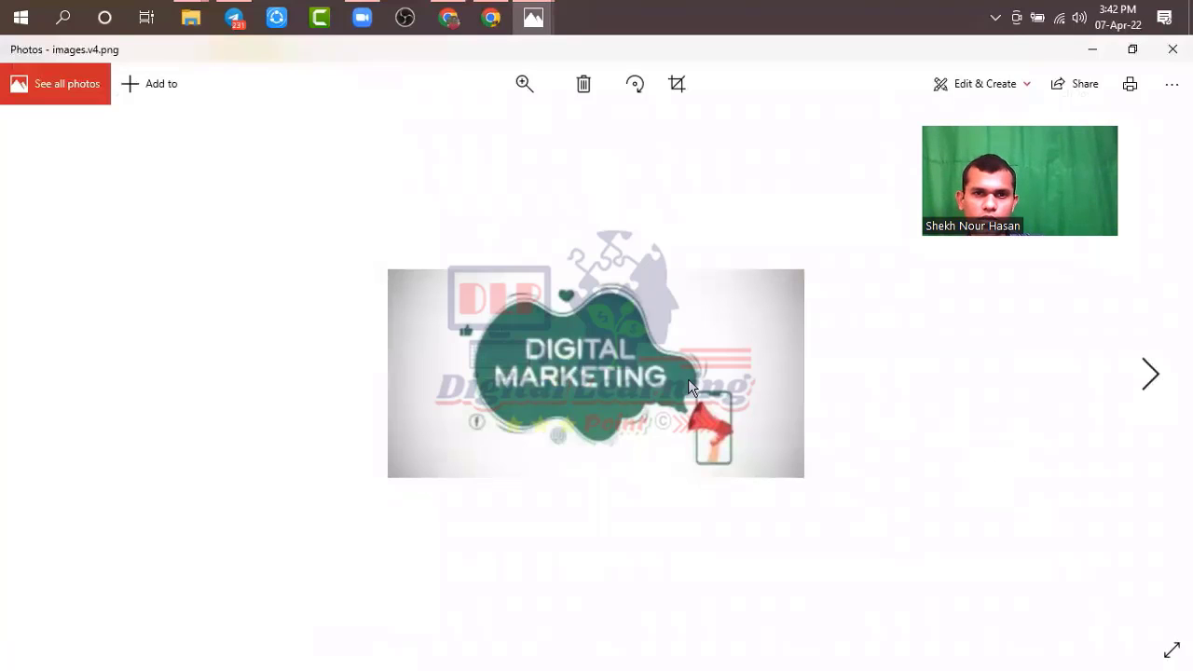
pyautogui.hotkey('alt', 'F4')
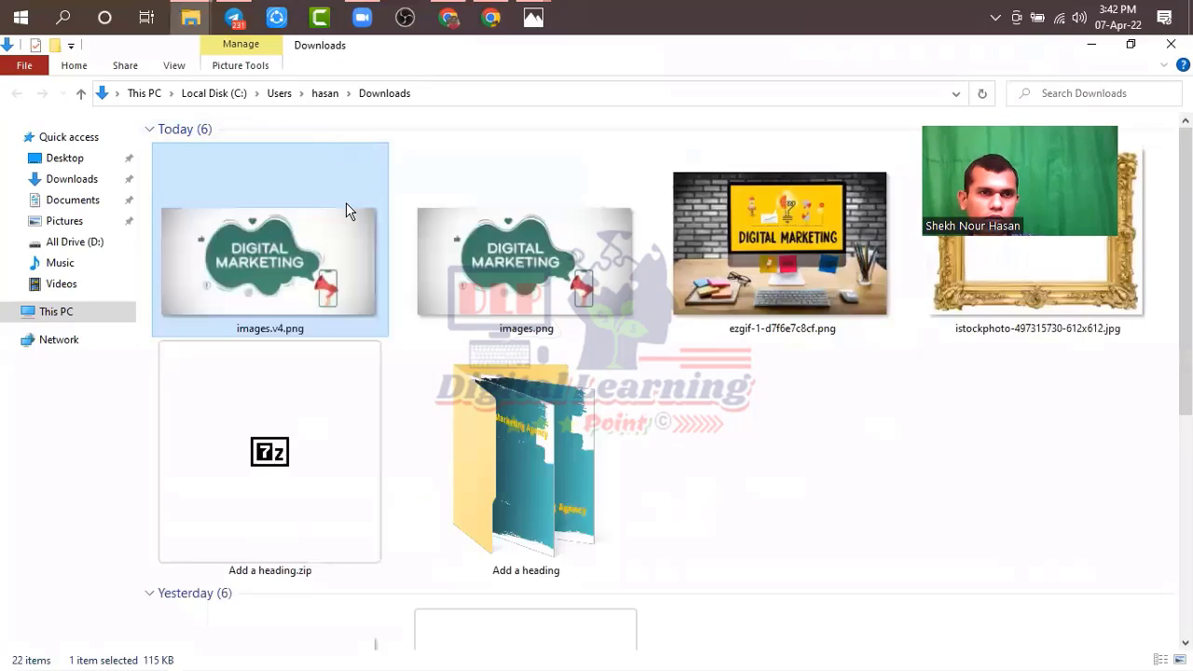
pyautogui.click(484, 244)
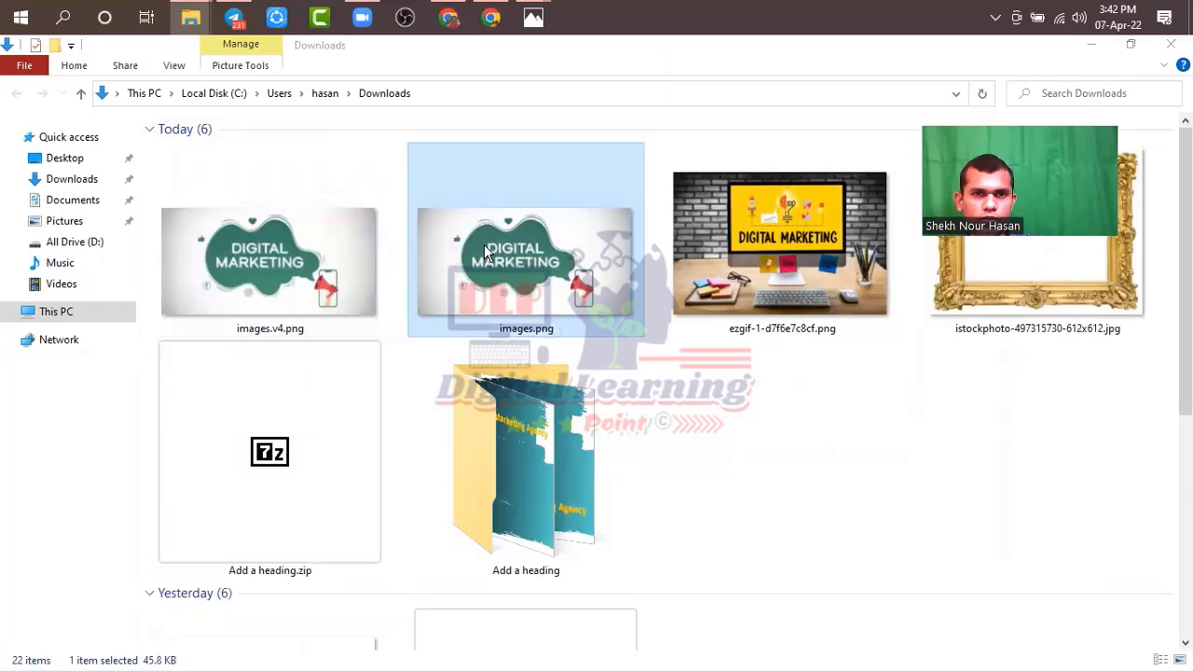
pyautogui.doubleClick(483, 245)
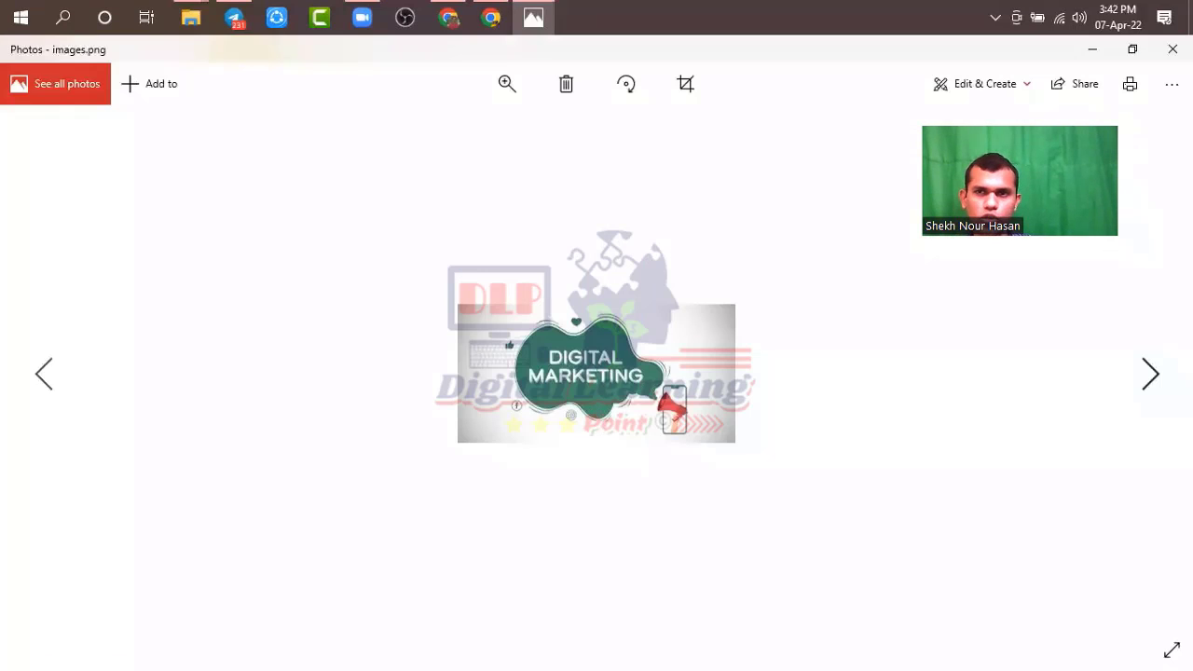
pyautogui.click(1173, 48)
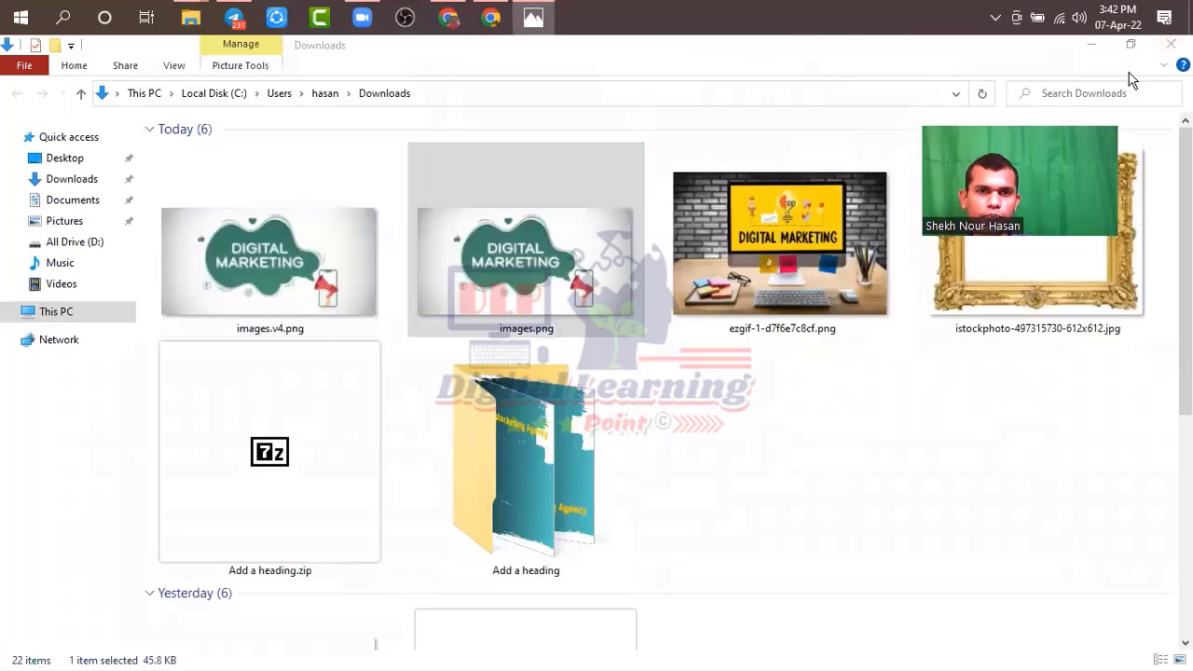
pyautogui.doubleClick(290, 297)
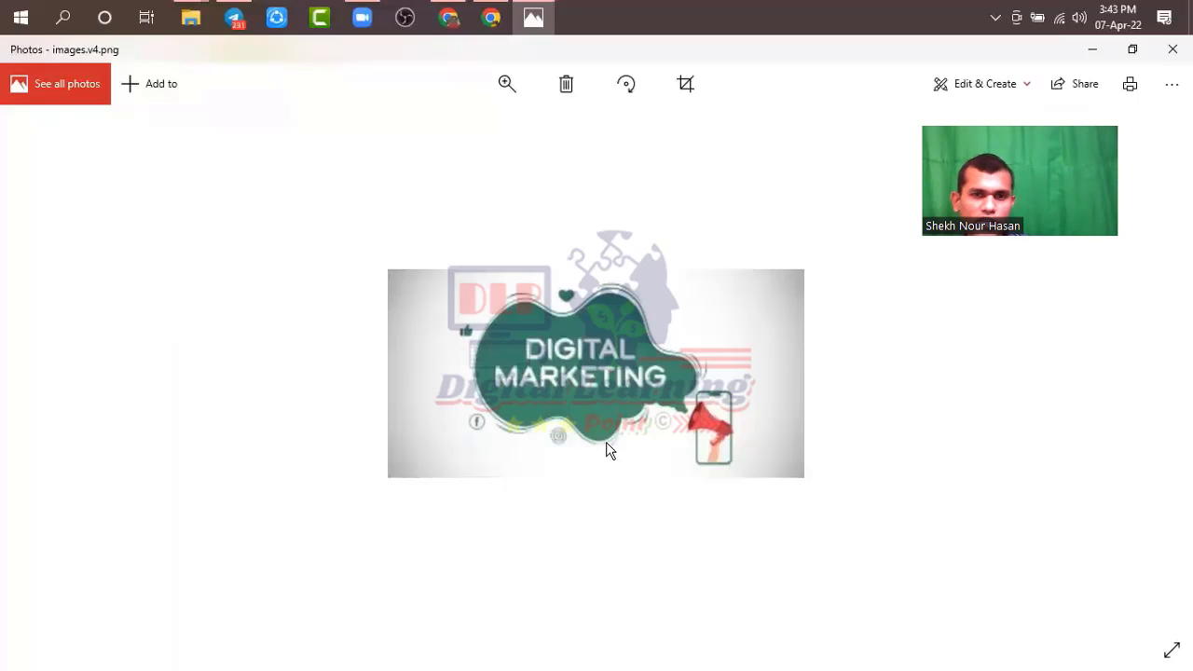
pyautogui.click(1172, 49)
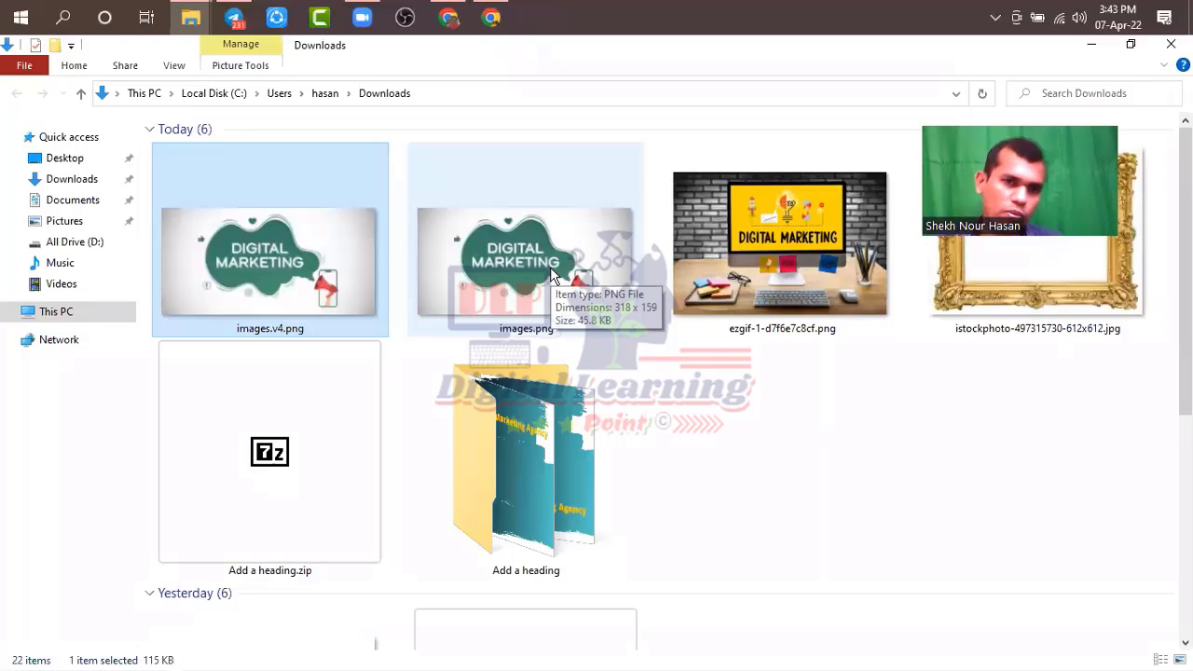
# Switch to the 03 Class Topic notes in Dynalist, expand Shape Your Photo Online and select the LunaPic cube editor link.
pyautogui.hotkey('alt', 'Tab')
pyautogui.scroll(1, 509, 293)
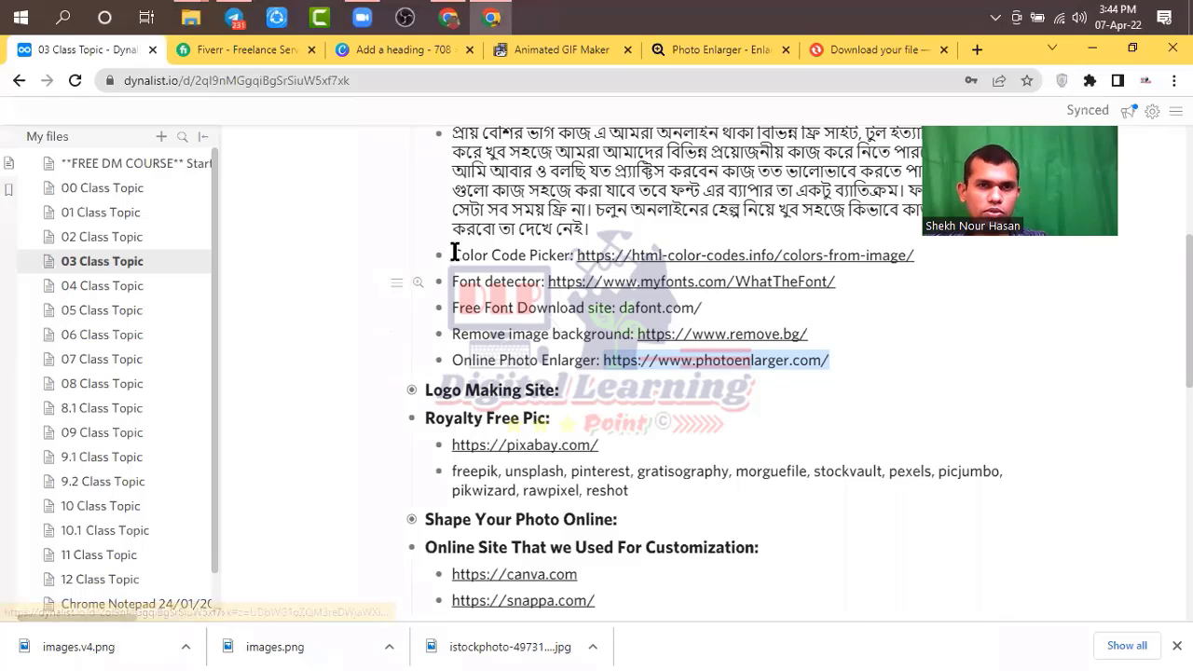
pyautogui.scroll(-1, 462, 261)
pyautogui.scroll(-2, 471, 286)
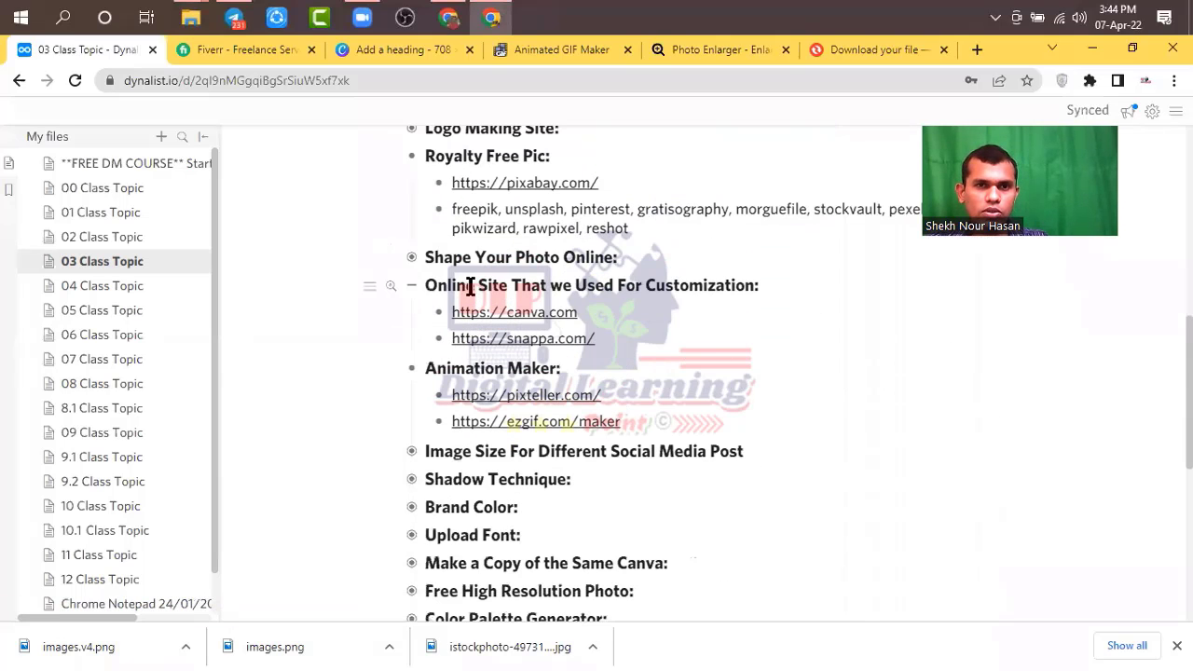
pyautogui.click(413, 260)
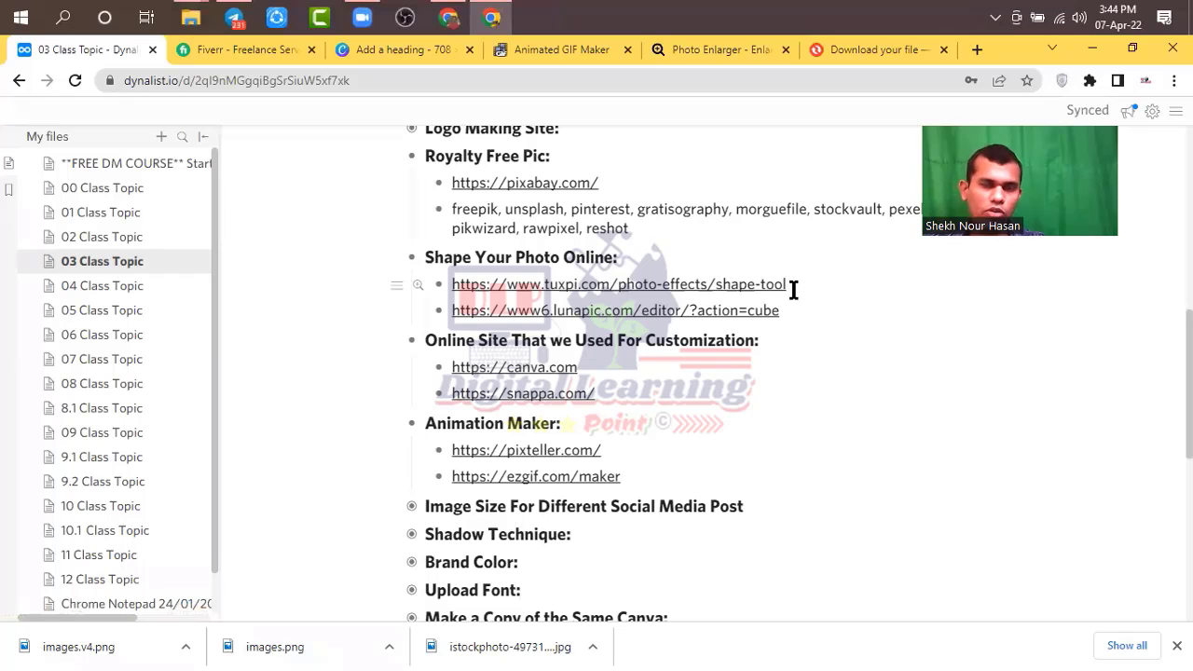
pyautogui.moveTo(787, 315); pyautogui.dragTo(445, 310)
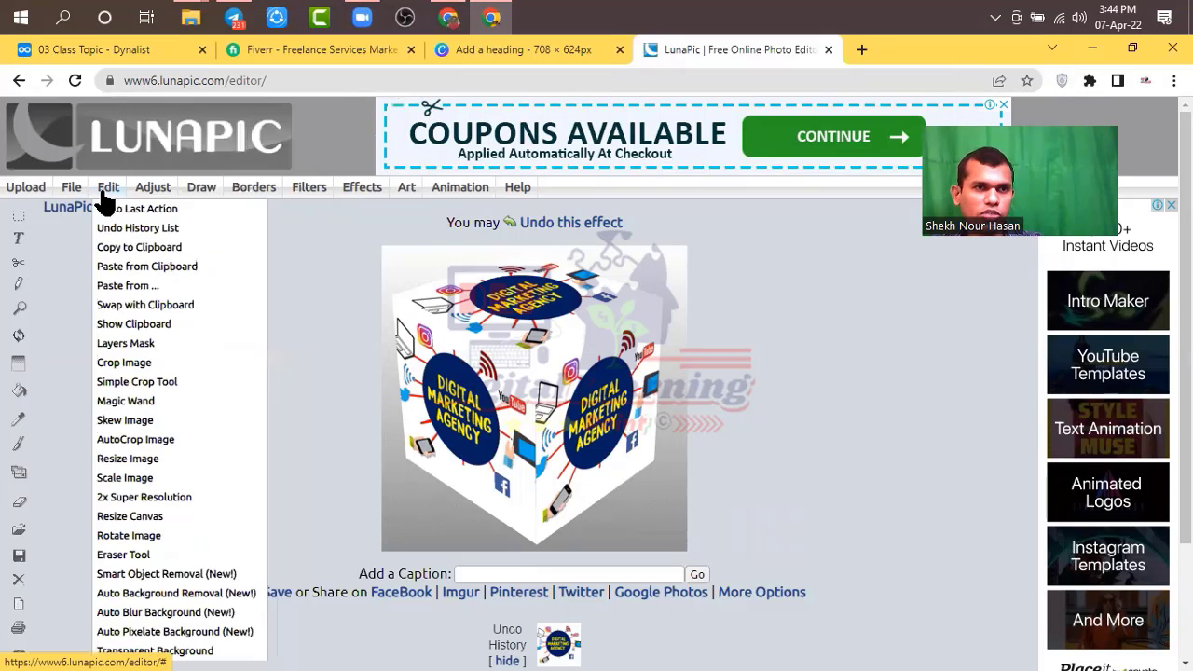
# Look through LunaPic's editing options, and apply the Fire filter and Mirror adjustment to the 3D cube image.
pyautogui.moveTo(160, 190)
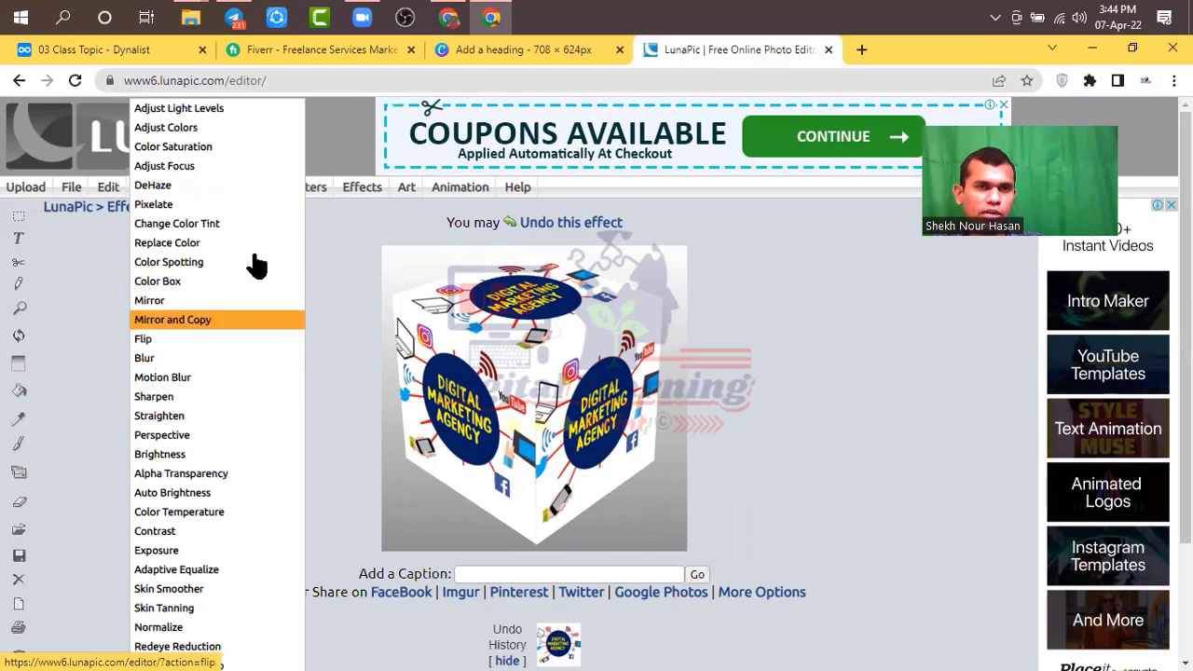
pyautogui.moveTo(362, 187)
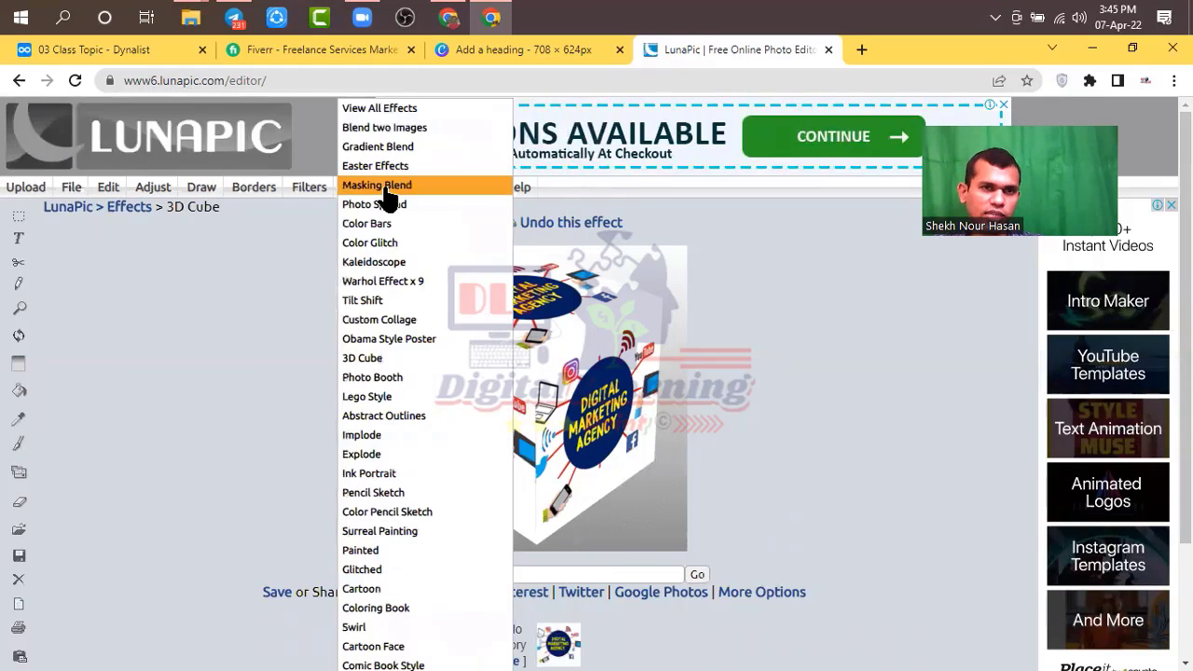
pyautogui.moveTo(313, 187)
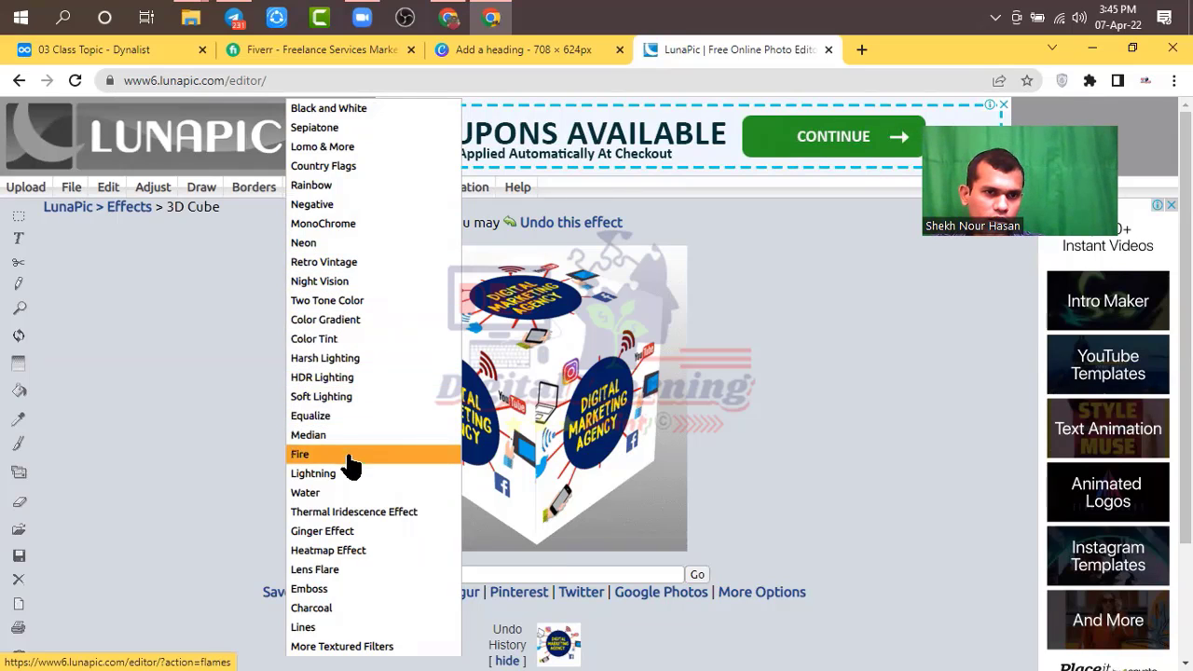
pyautogui.click(425, 451)
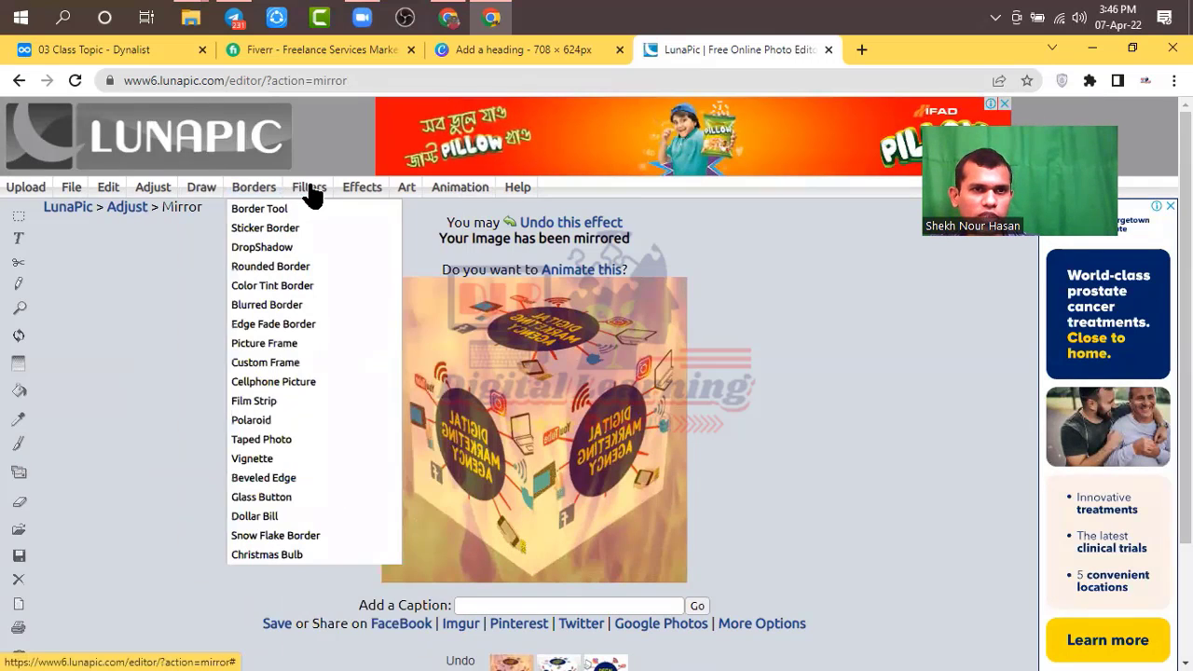
pyautogui.moveTo(311, 189)
pyautogui.moveTo(357, 189)
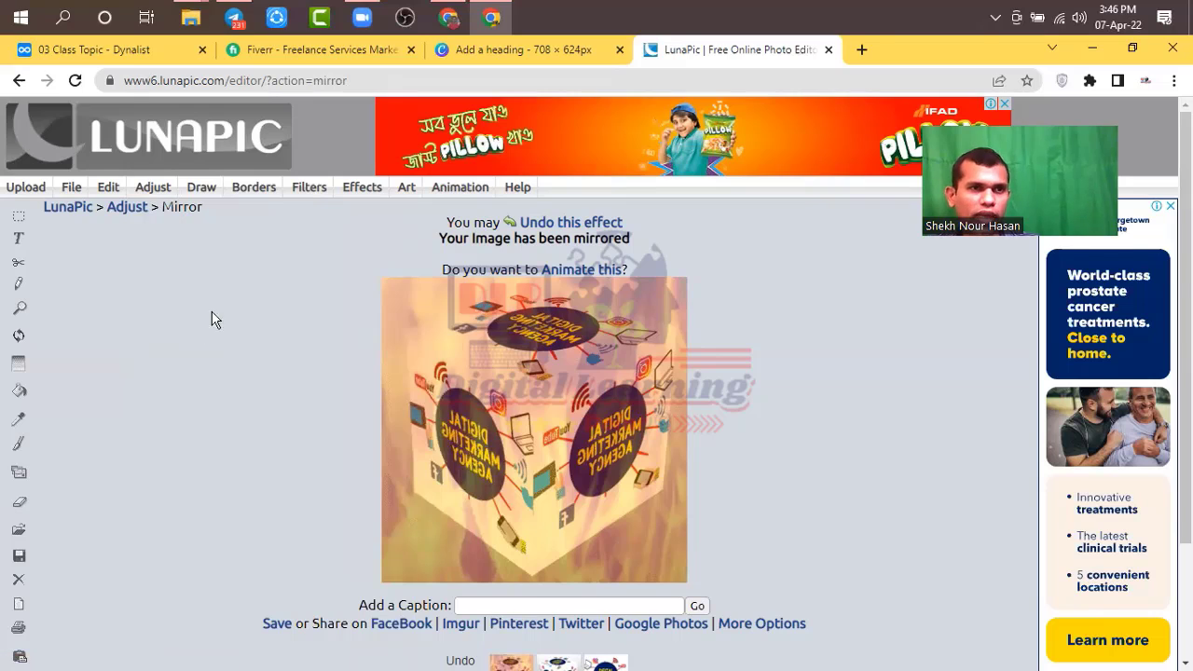
# Upload Digital-Marketing.png from the Downloads folder to LunaPic and look over the loaded image.
pyautogui.click(28, 194)
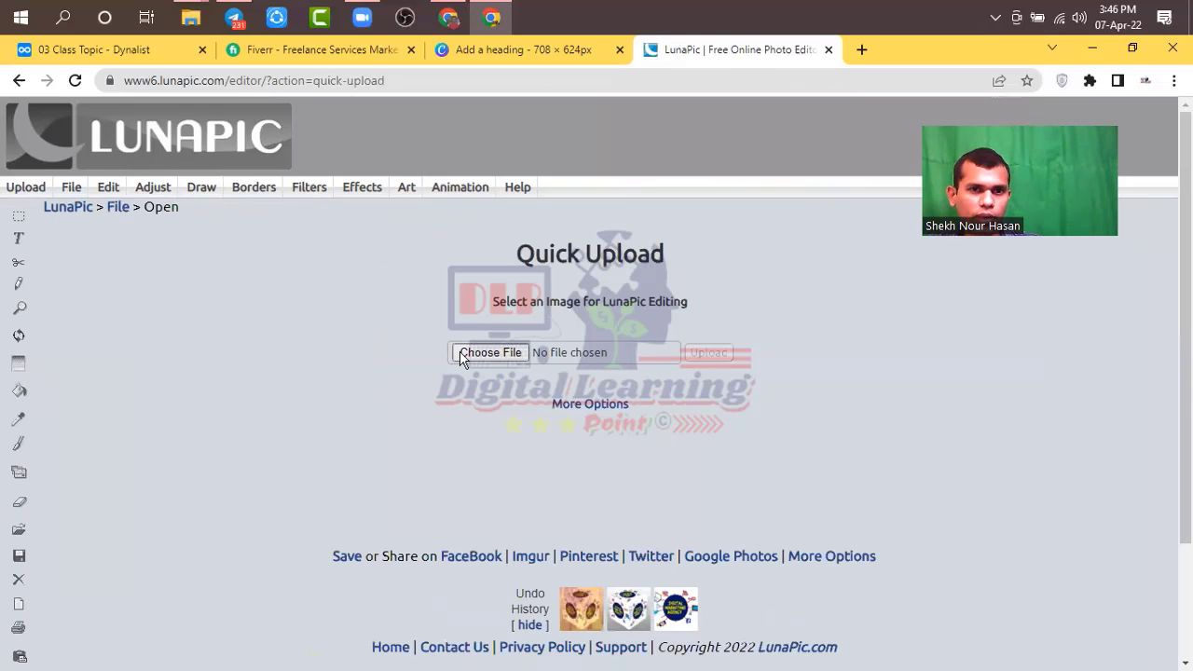
pyautogui.click(463, 356)
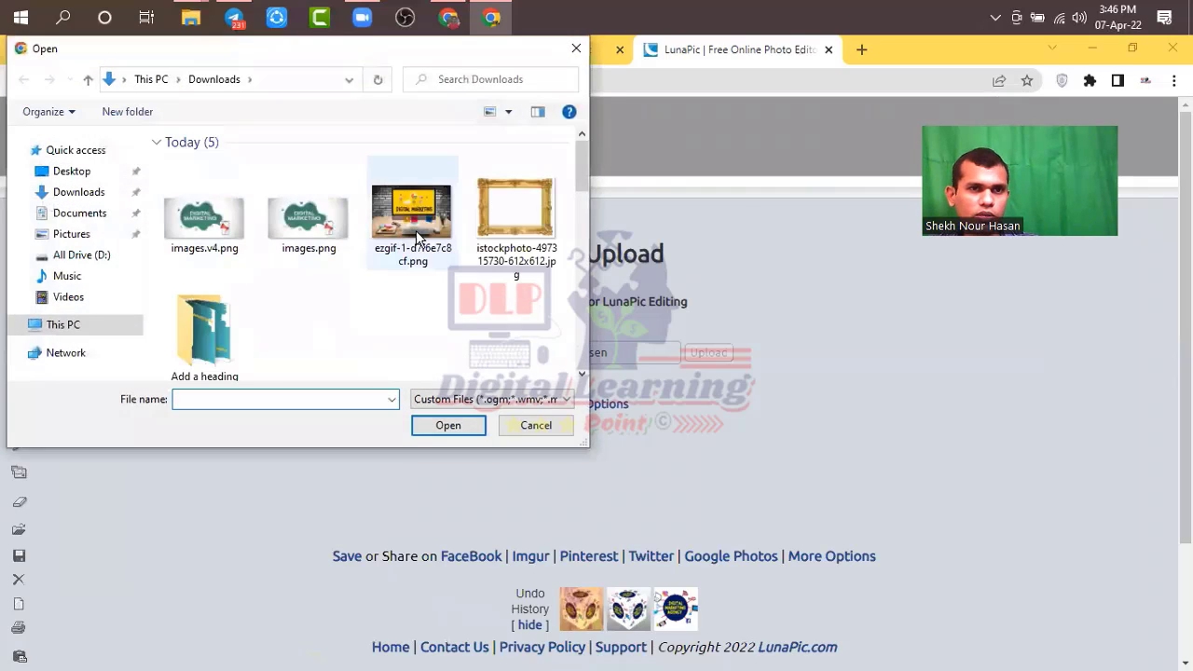
pyautogui.scroll(-5, 395, 277)
pyautogui.scroll(3, 341, 274)
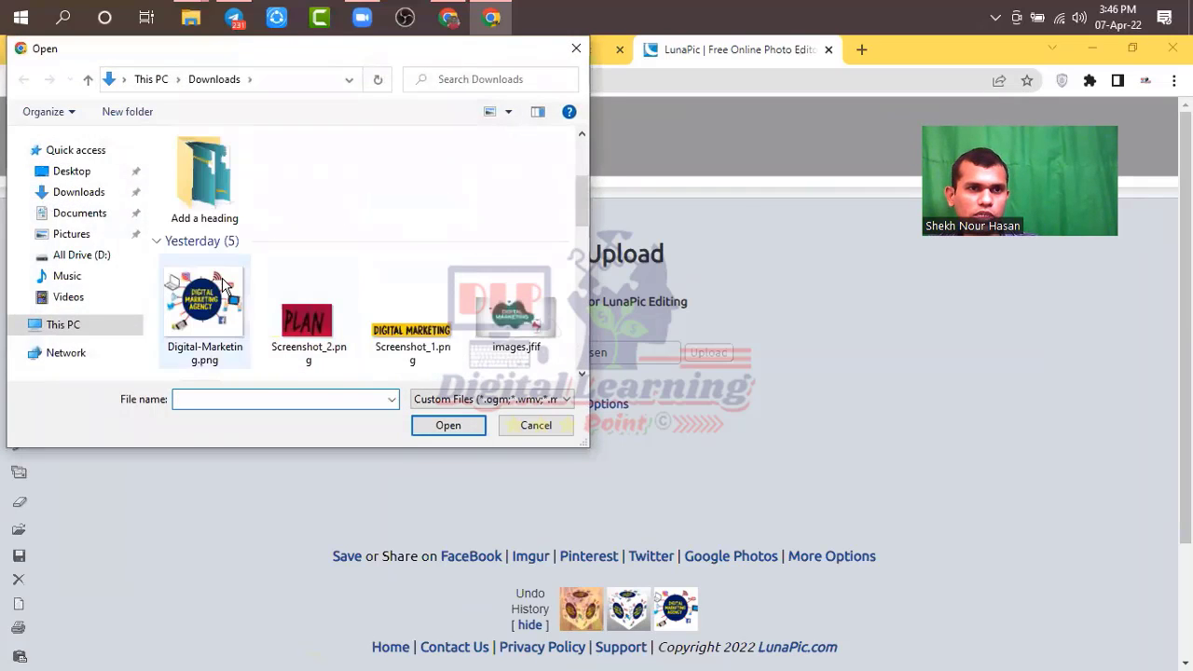
pyautogui.doubleClick(224, 284)
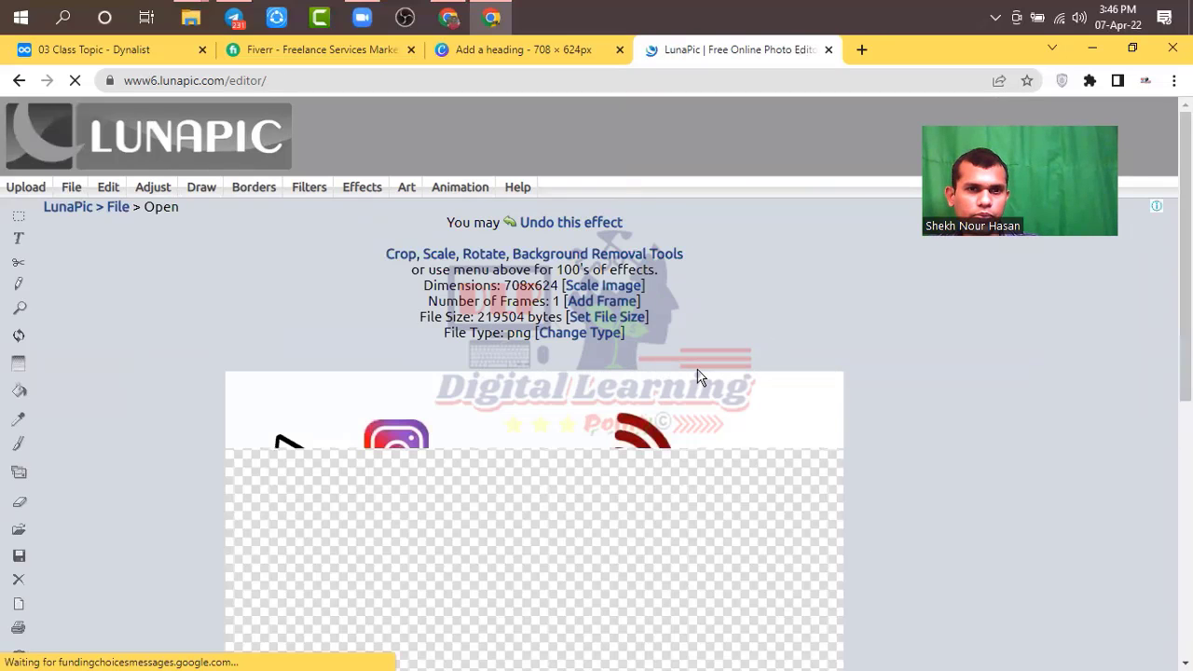
pyautogui.scroll(-5, 701, 377)
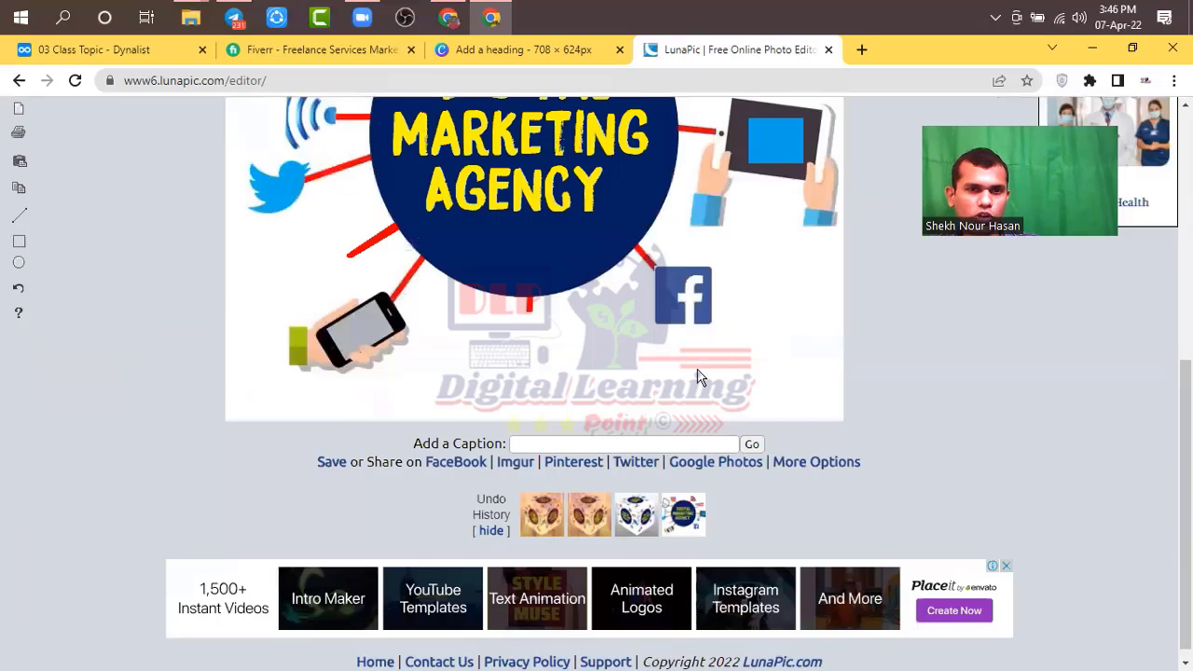
# Try the Implode effect on the Digital Marketing Agency image and apply the Painted effect.
pyautogui.scroll(6, 698, 369)
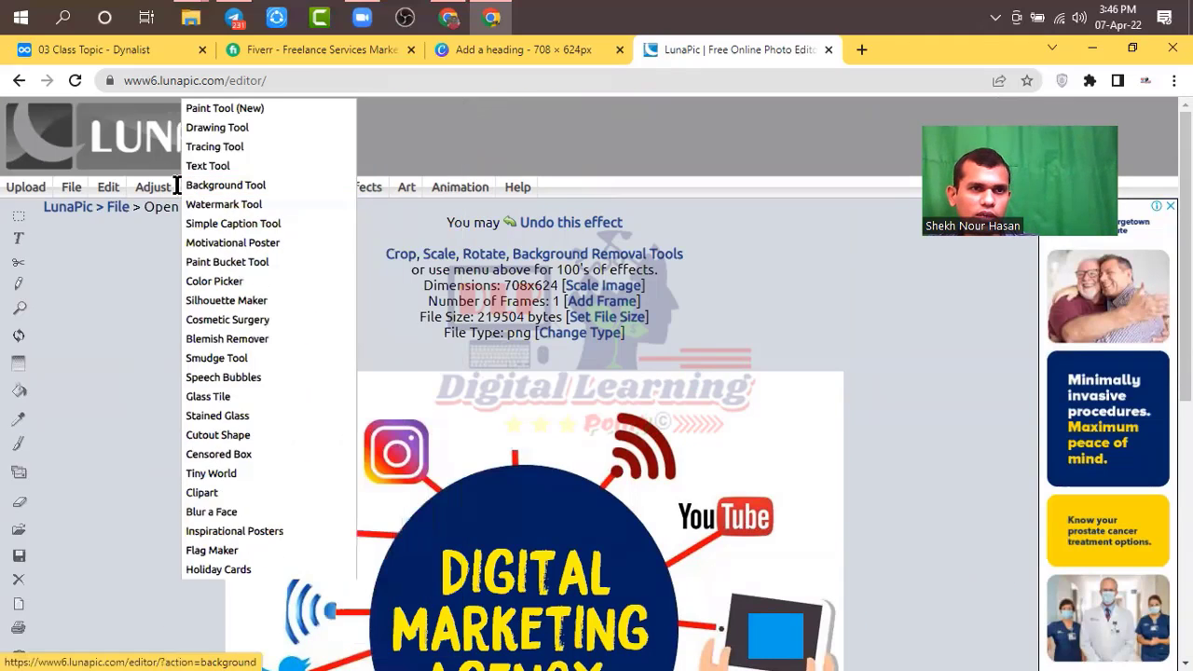
pyautogui.moveTo(373, 198)
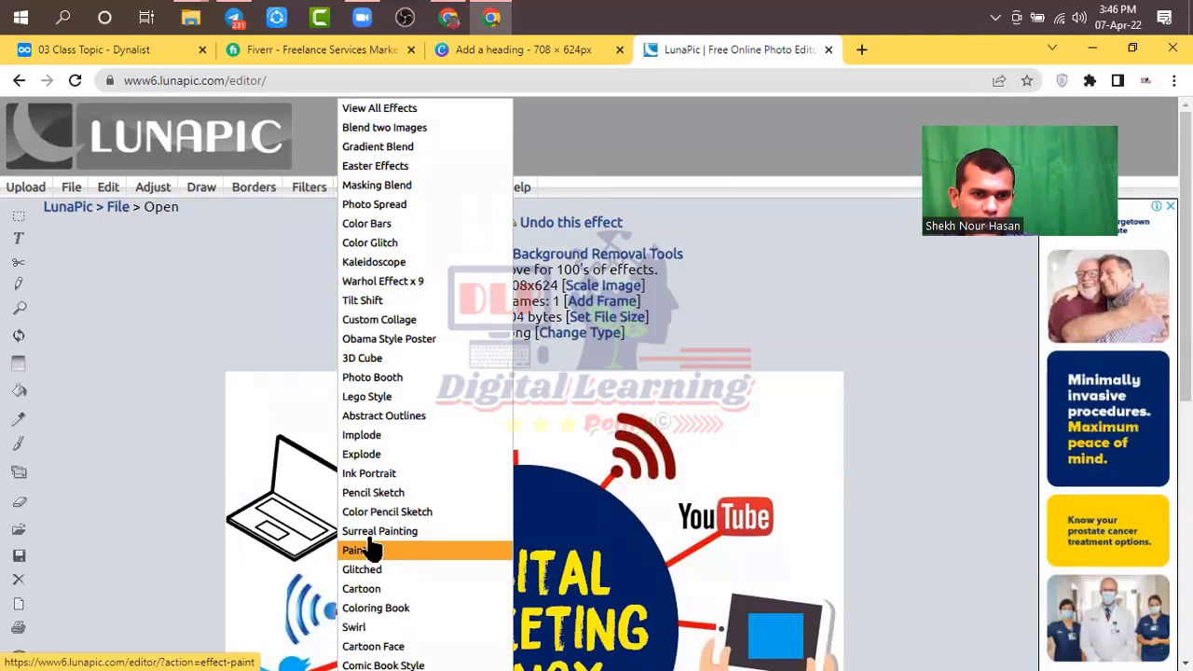
pyautogui.click(364, 434)
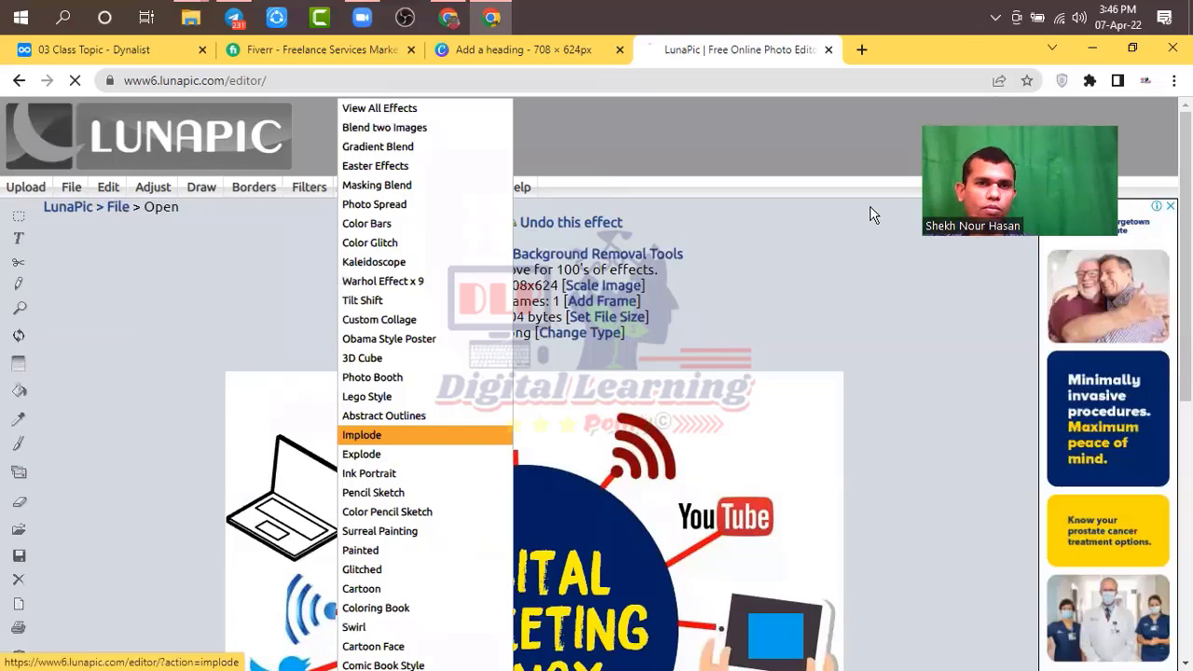
pyautogui.scroll(-3, 678, 419)
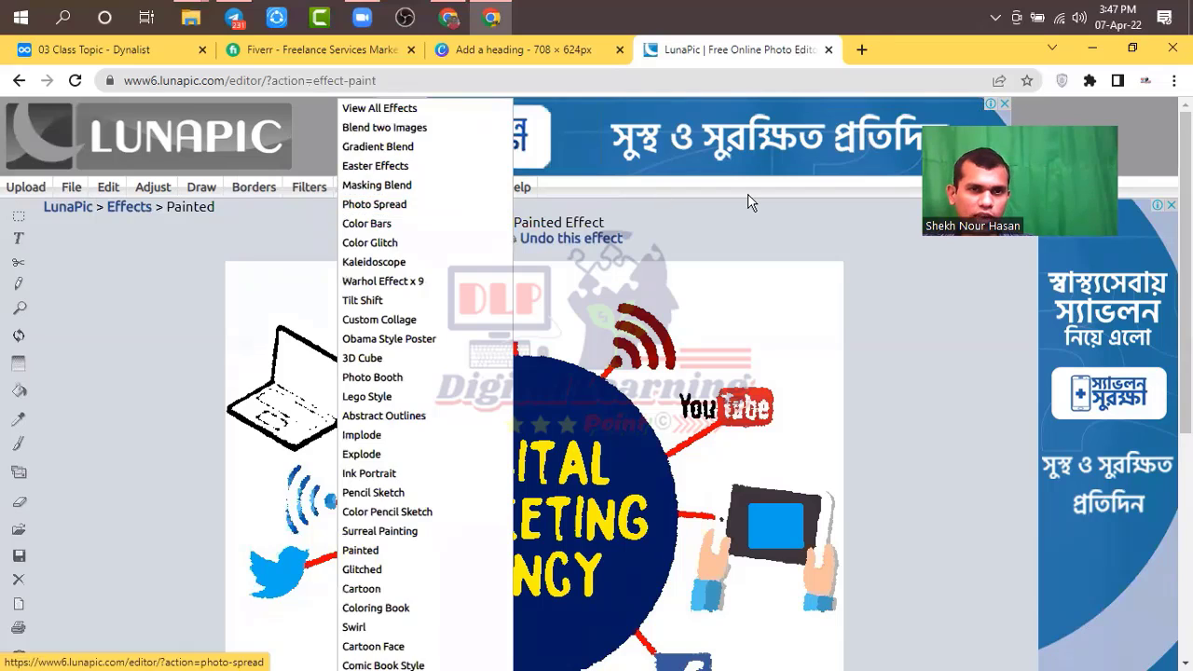
pyautogui.moveTo(224, 198)
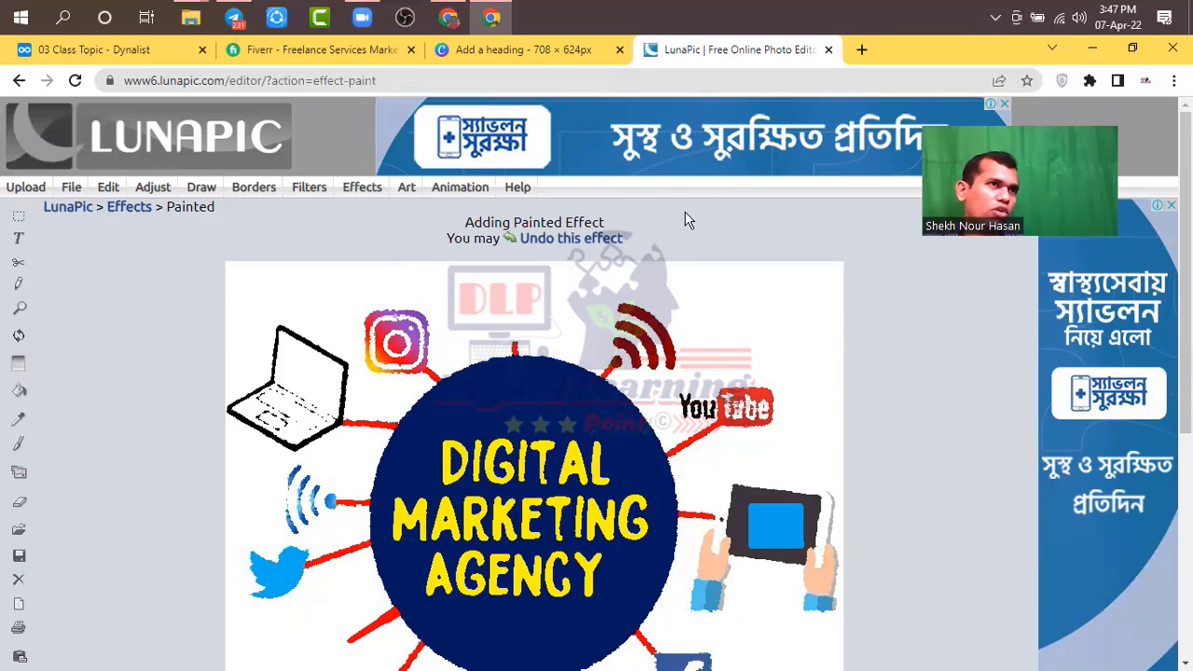
pyautogui.moveTo(491, 198)
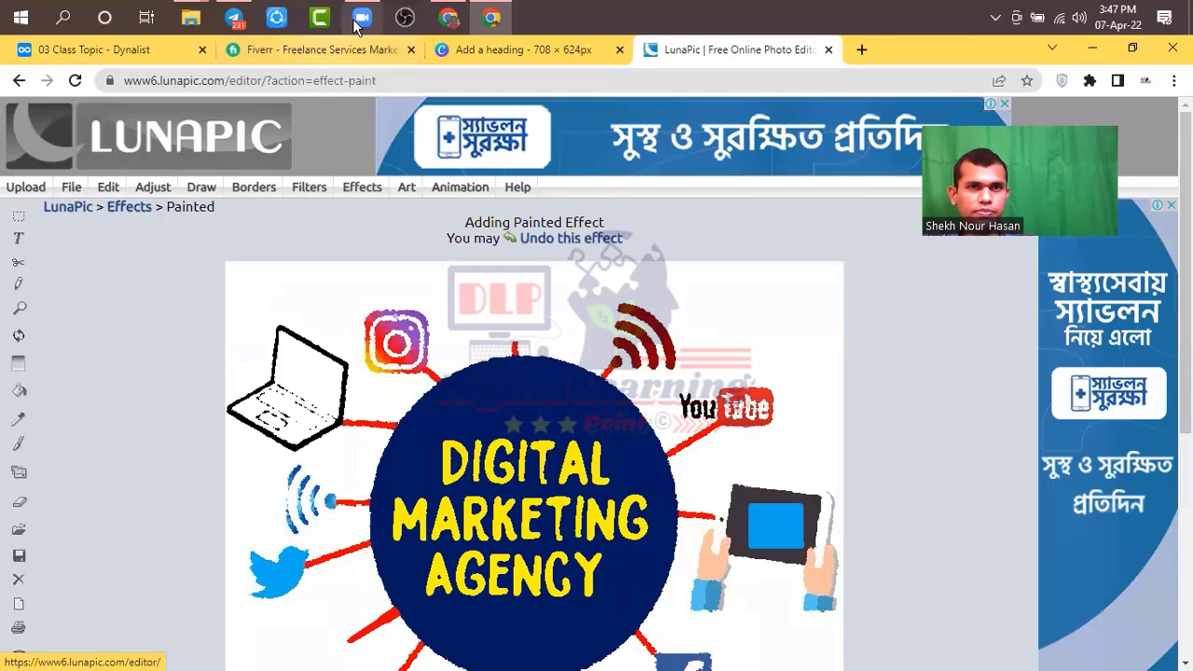
# Return to the 03 Class Topic notes in Dynalist and expand the Image Size For Different Social Media Post section.
pyautogui.click(446, 19)
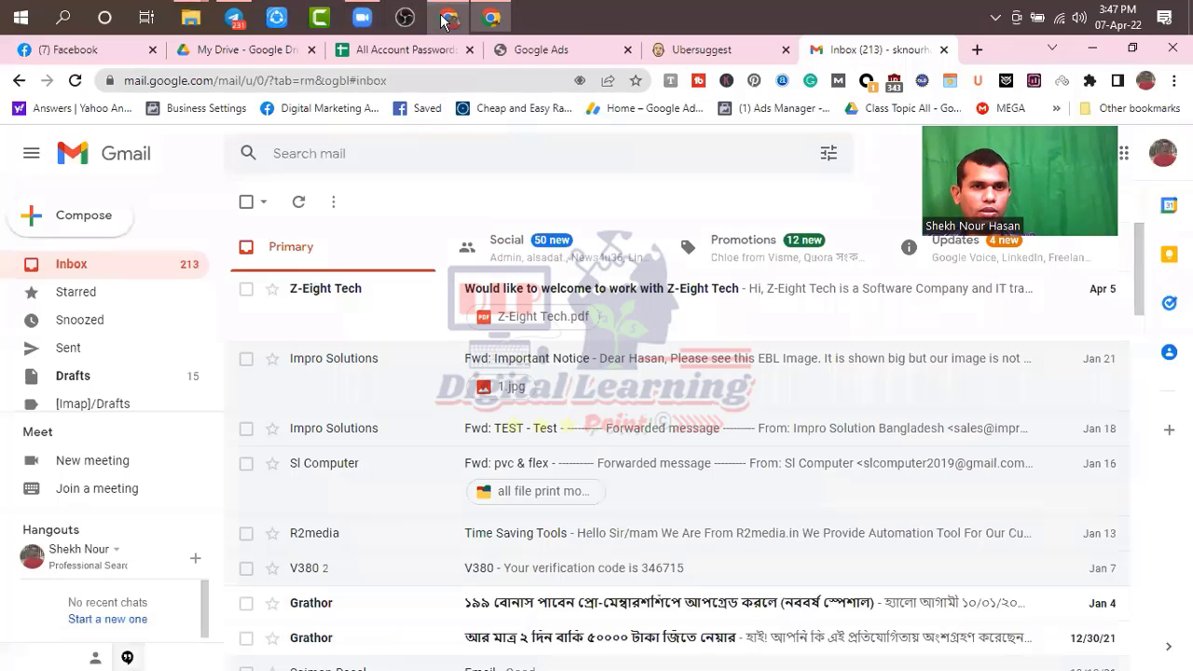
pyautogui.click(491, 18)
pyautogui.click(94, 49)
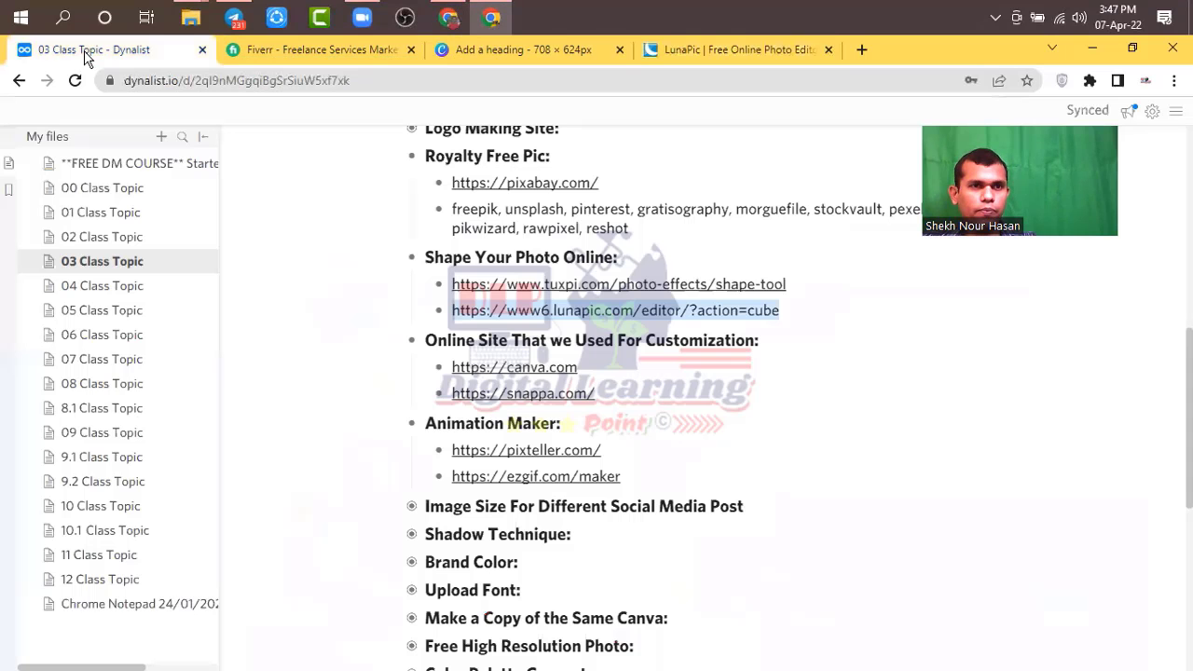
pyautogui.scroll(-1, 729, 467)
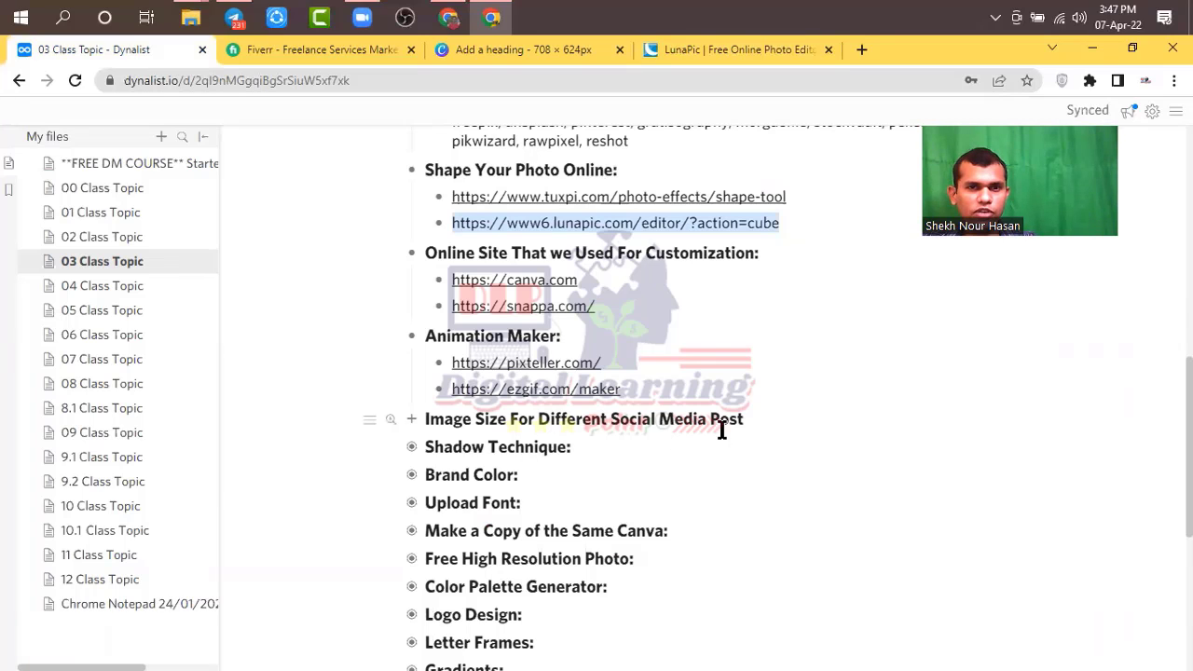
pyautogui.click(411, 421)
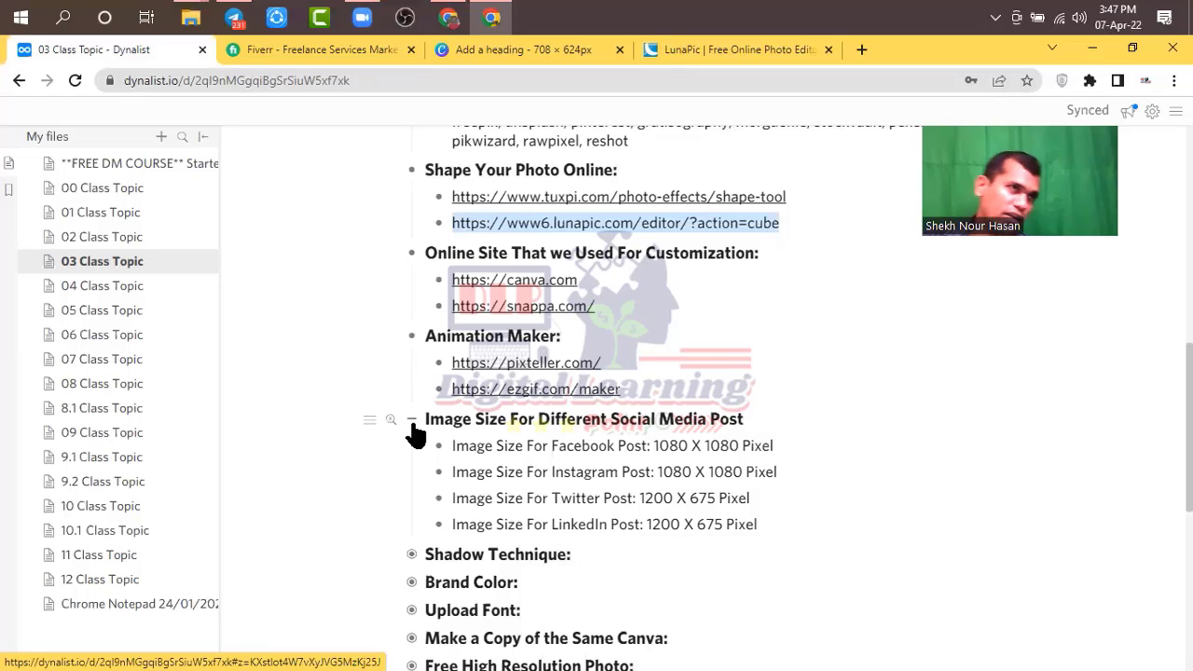
# Highlight the four social media image size lines in the notes, and search Google in a new tab for "facebook post size".
pyautogui.click(685, 448)
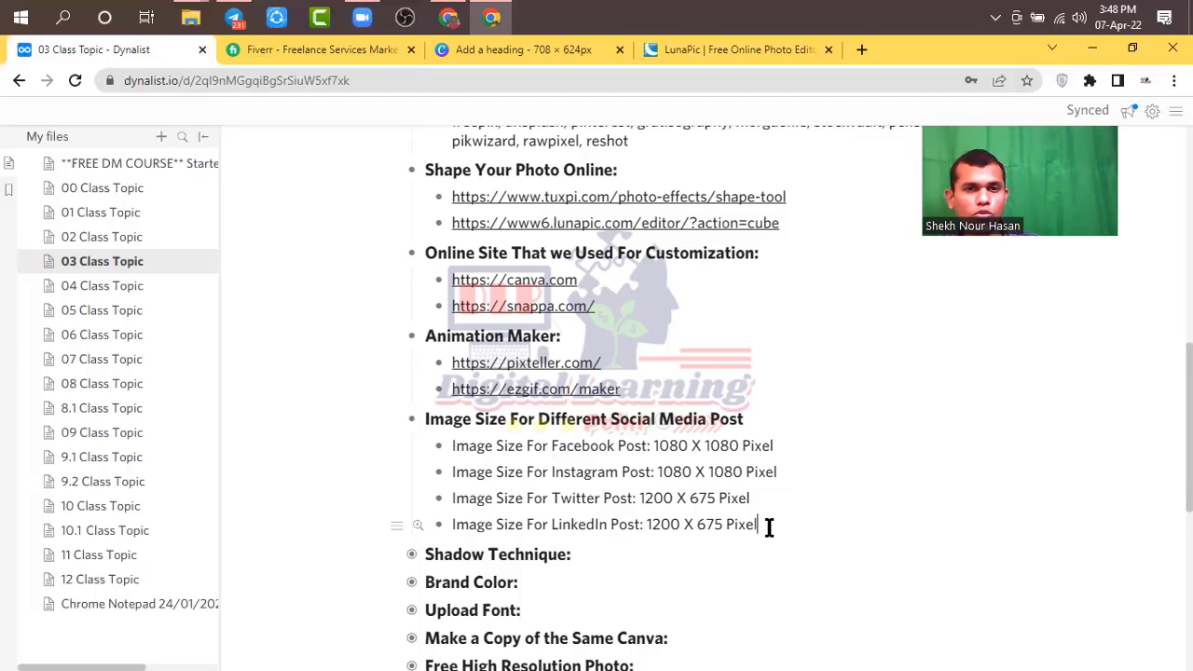
pyautogui.moveTo(769, 528); pyautogui.dragTo(453, 451)
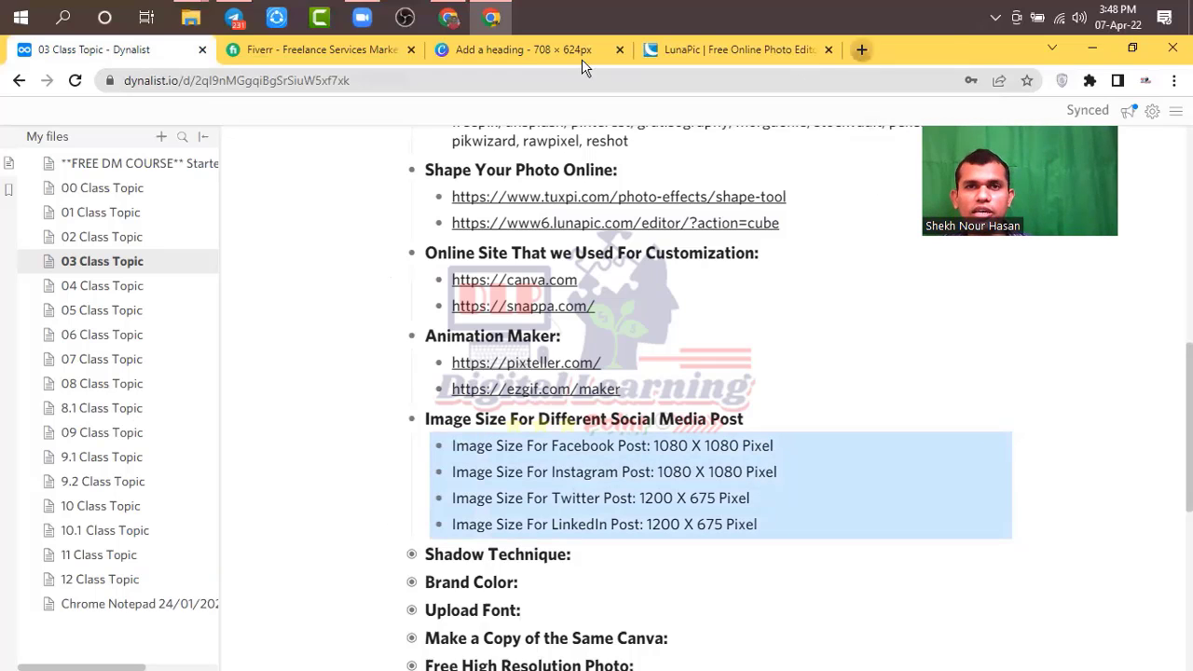
pyautogui.hotkey('ctrl', 't')
pyautogui.click(458, 80)
pyautogui.write('face')
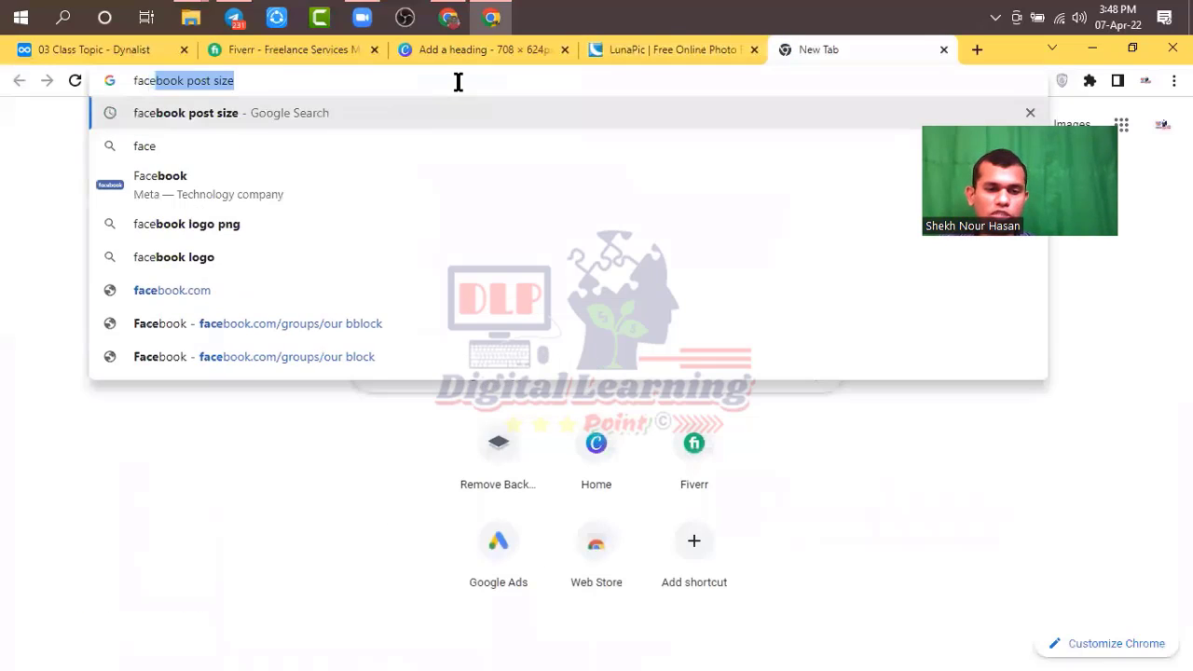
pyautogui.write('book pos')
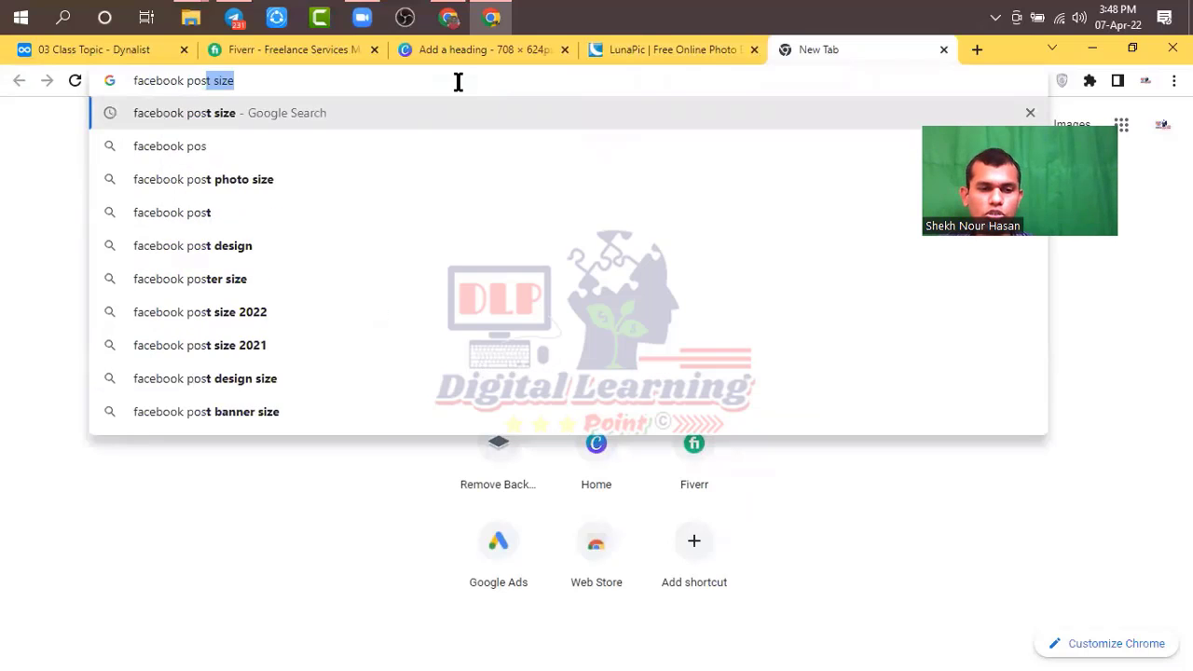
pyautogui.write('t size')
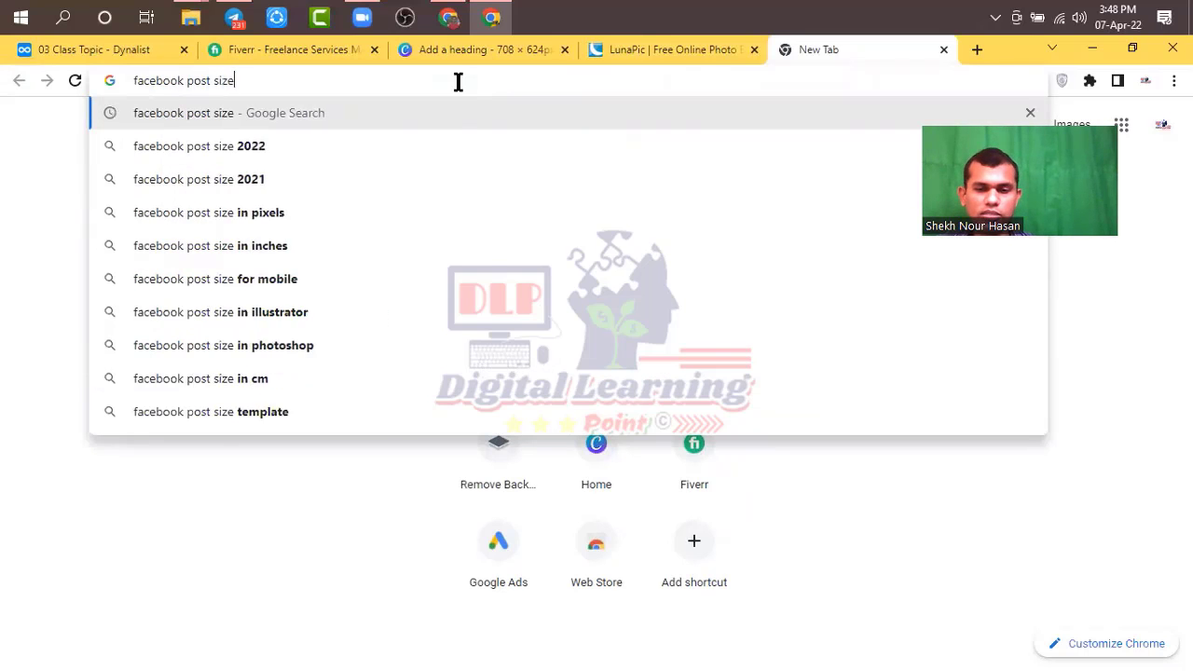
pyautogui.press('Return')
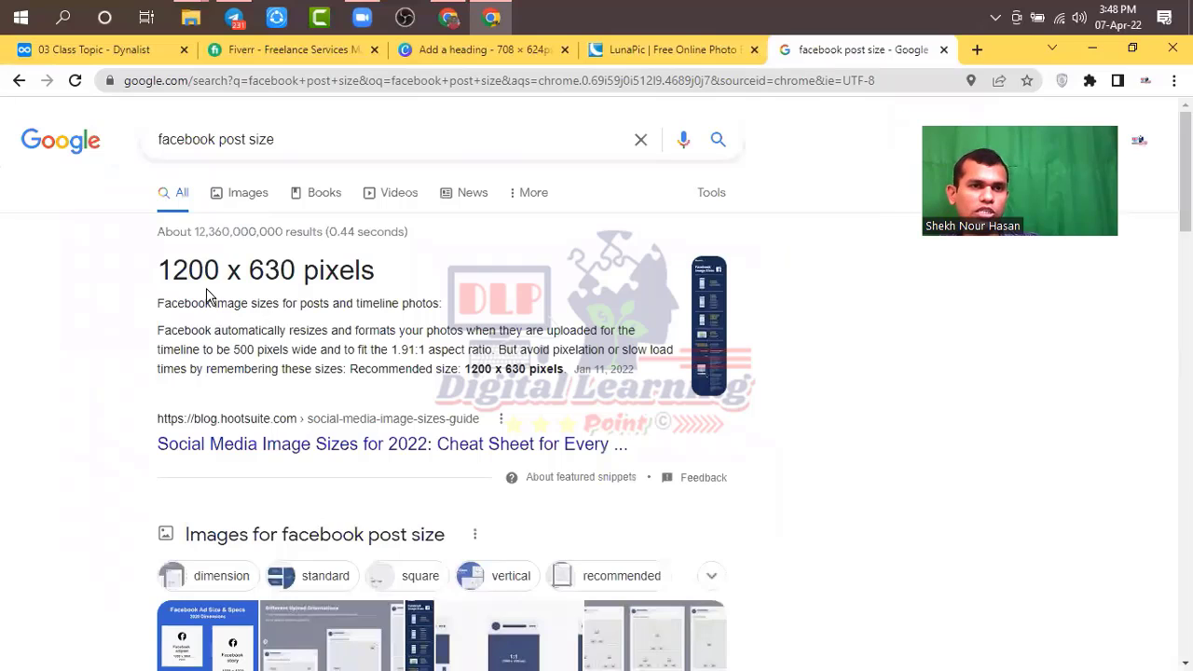
pyautogui.scroll(-2, 288, 299)
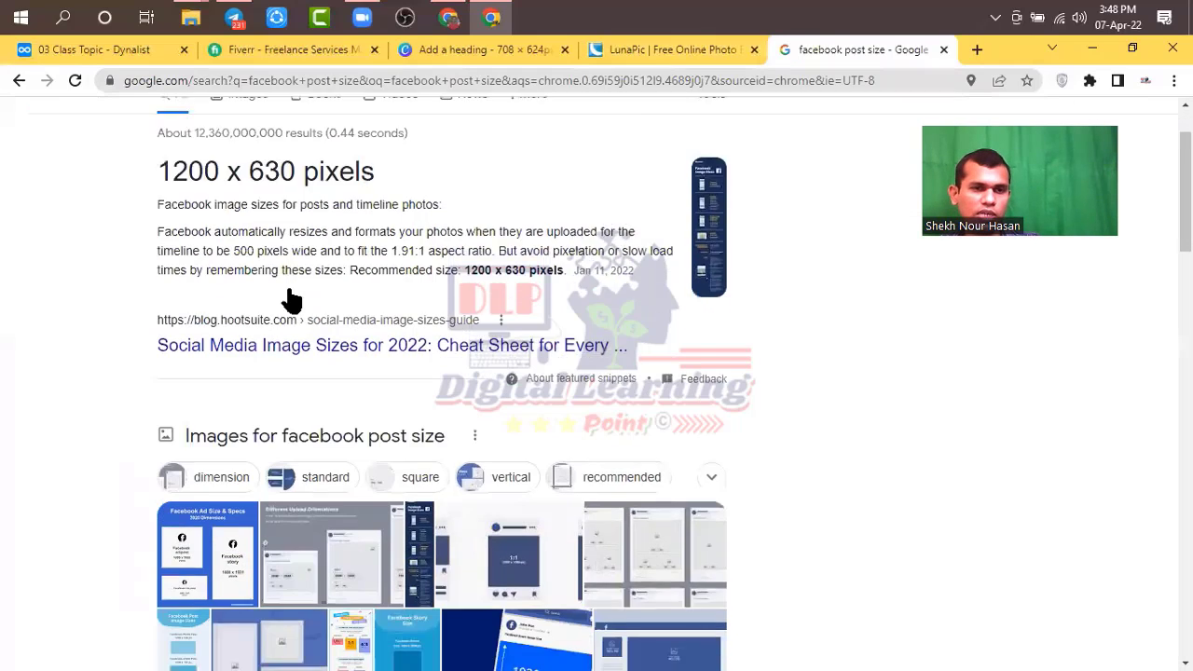
pyautogui.scroll(1, 299, 177)
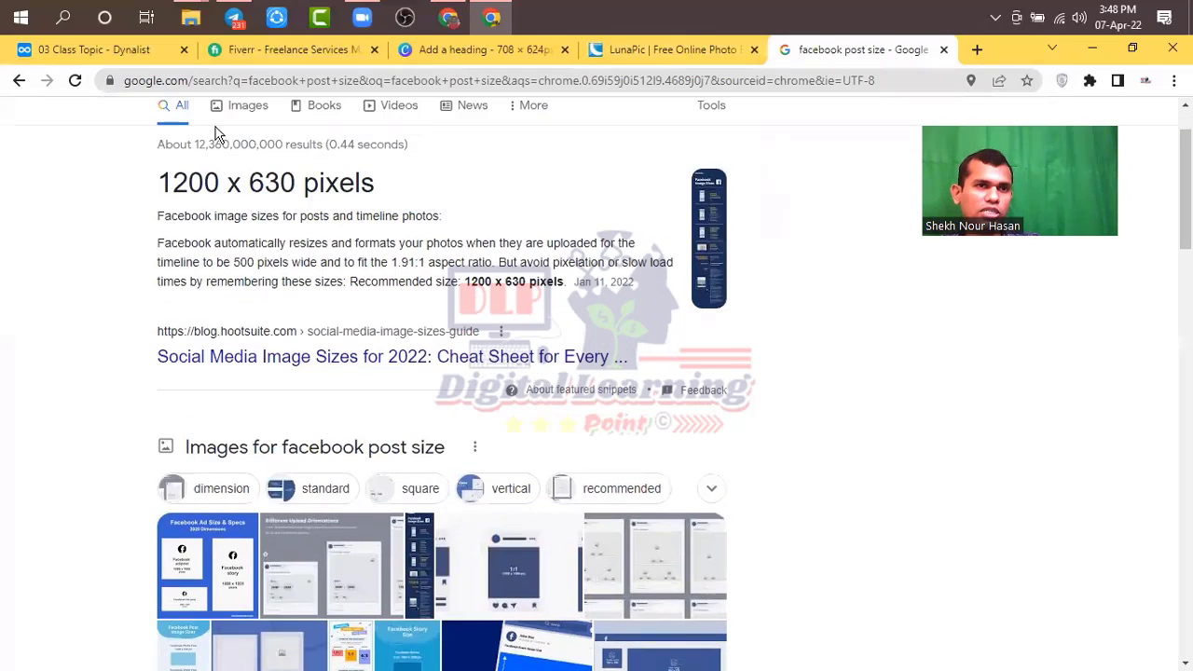
pyautogui.scroll(1, 224, 186)
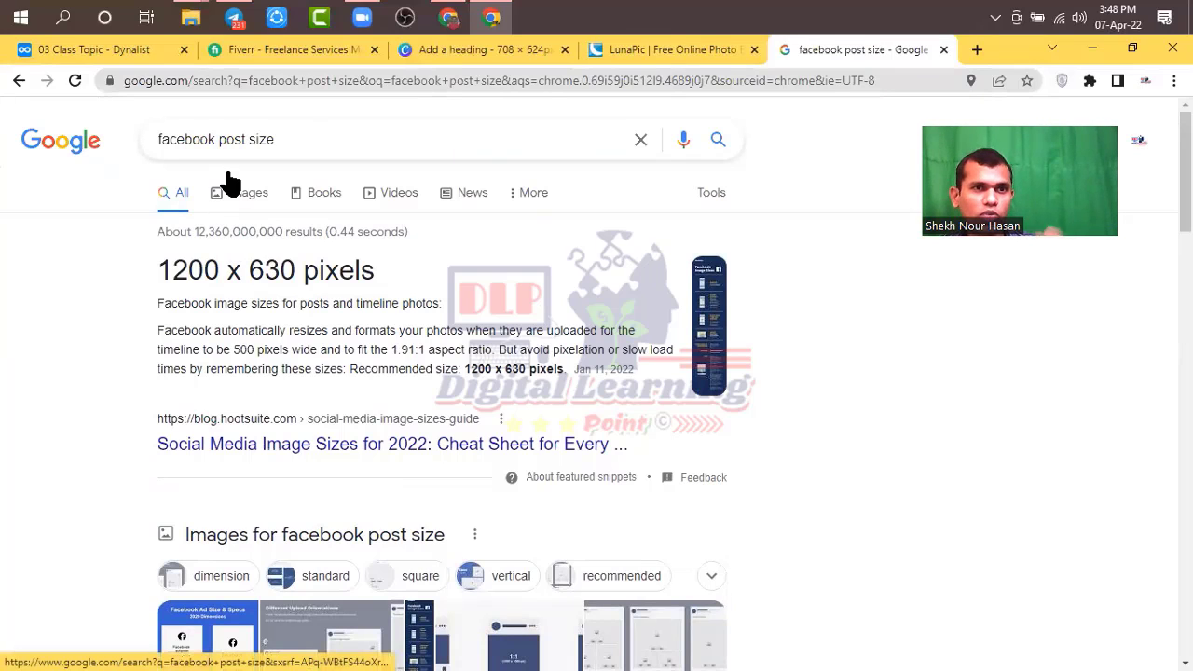
# Return to the 03 Class Topic notes in Dynalist and read the Shadow Technique and Brand Color sections.
pyautogui.click(85, 49)
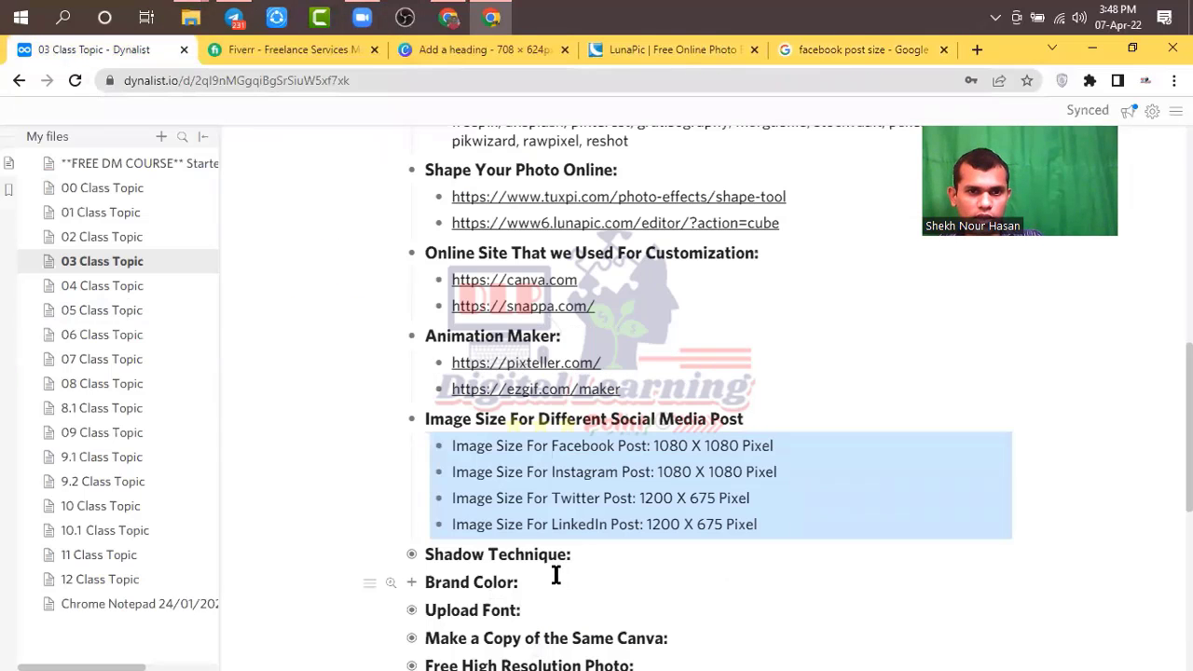
pyautogui.click(412, 554)
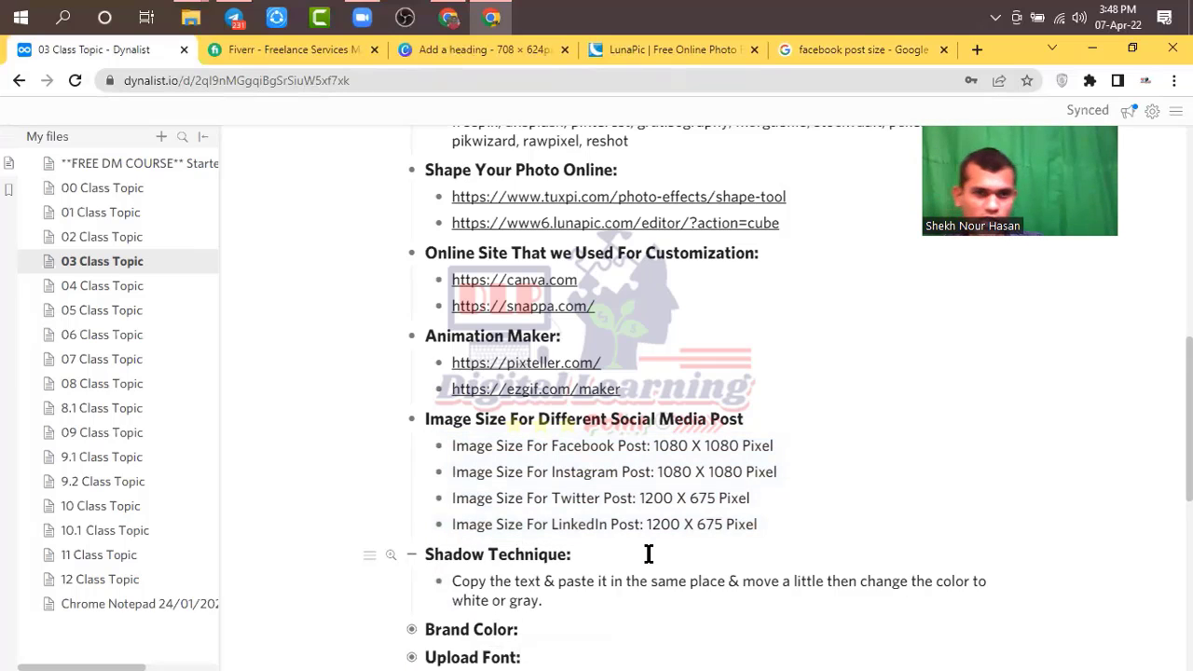
pyautogui.scroll(-1, 597, 522)
pyautogui.click(409, 467)
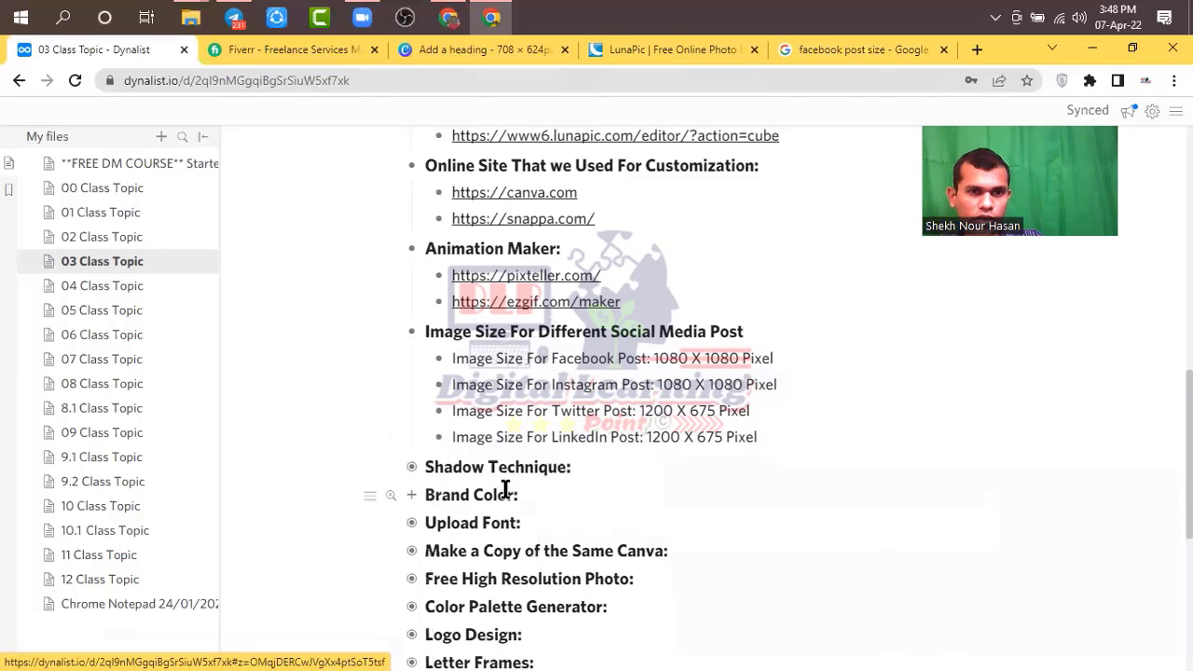
pyautogui.click(412, 495)
pyautogui.scroll(-1, 811, 500)
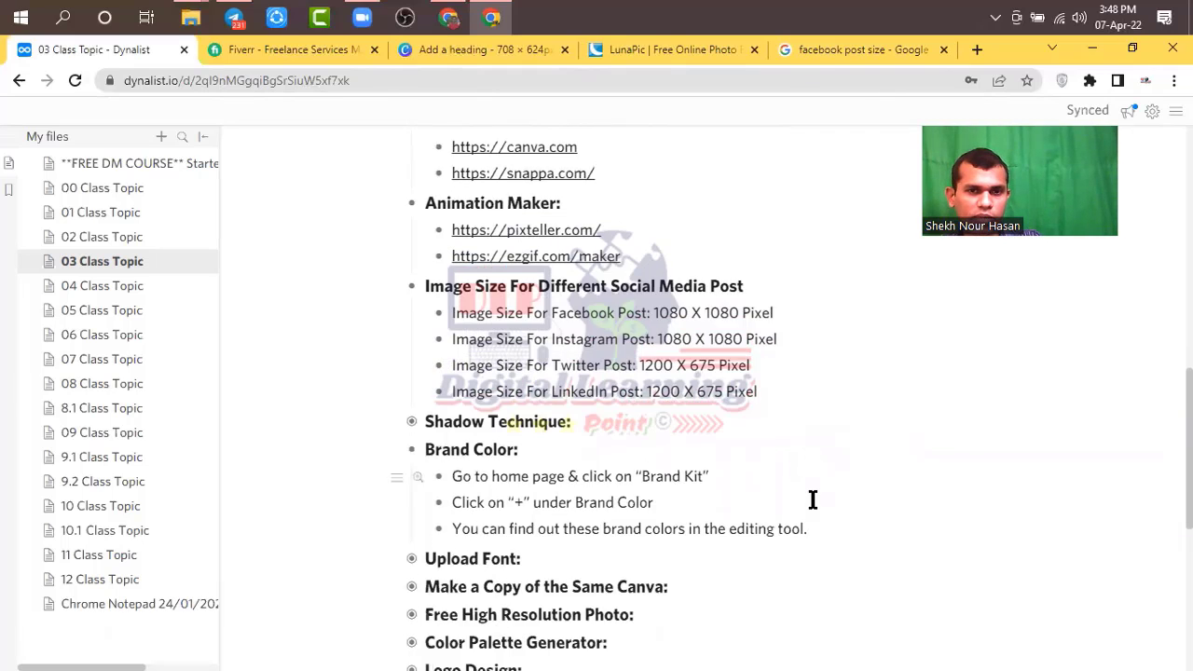
pyautogui.scroll(-2, 813, 500)
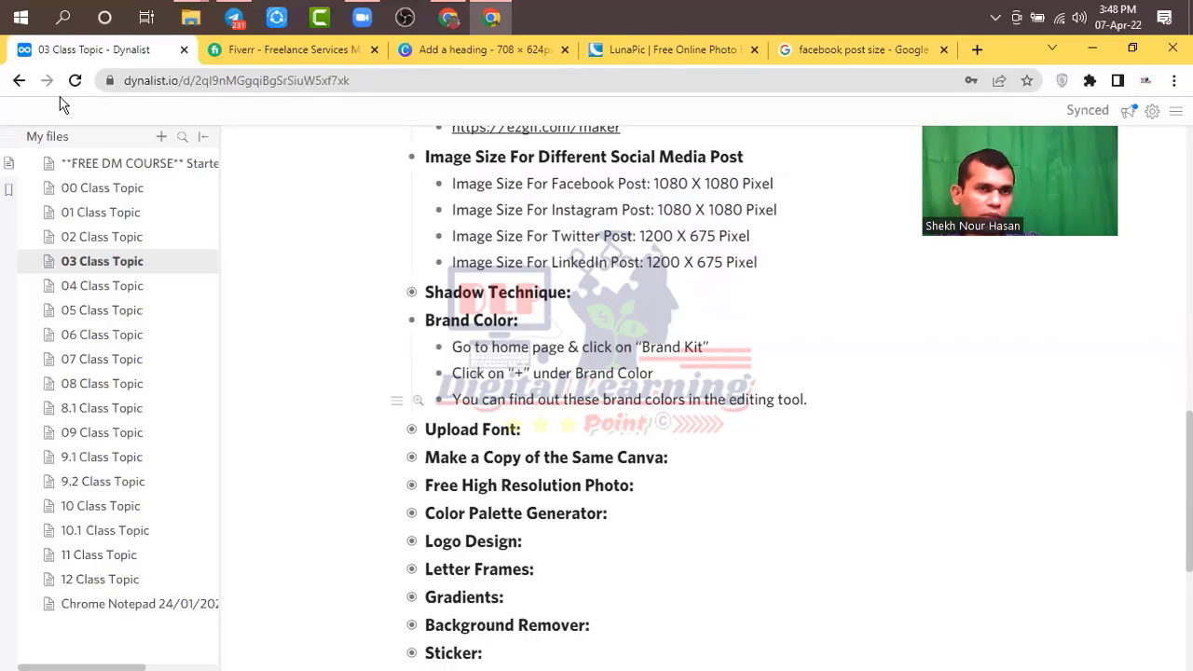
# Switch to Canva, leave the open design for the home page and open the Brand Kit.
pyautogui.click(443, 49)
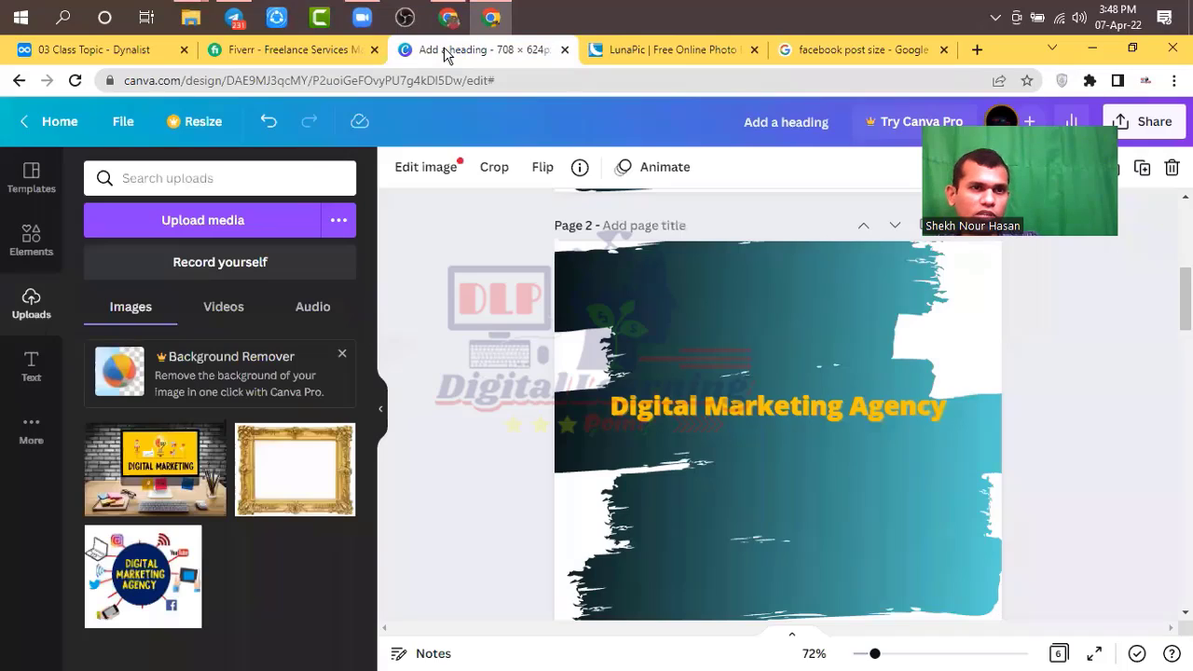
pyautogui.click(55, 121)
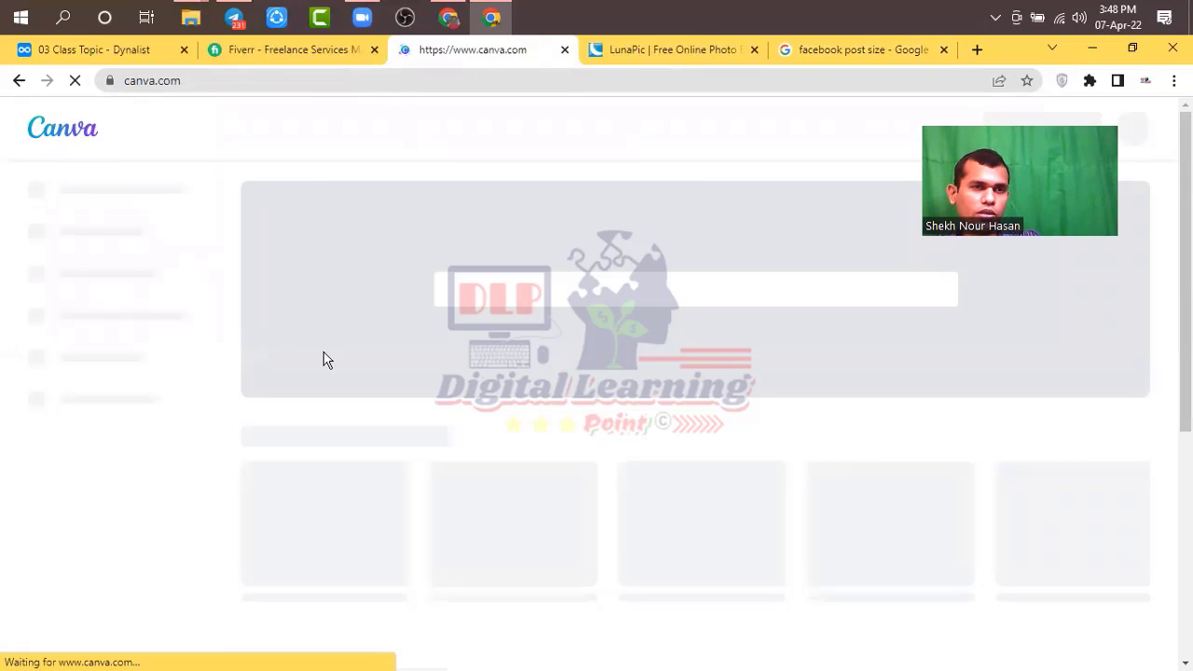
pyautogui.scroll(-1, 104, 561)
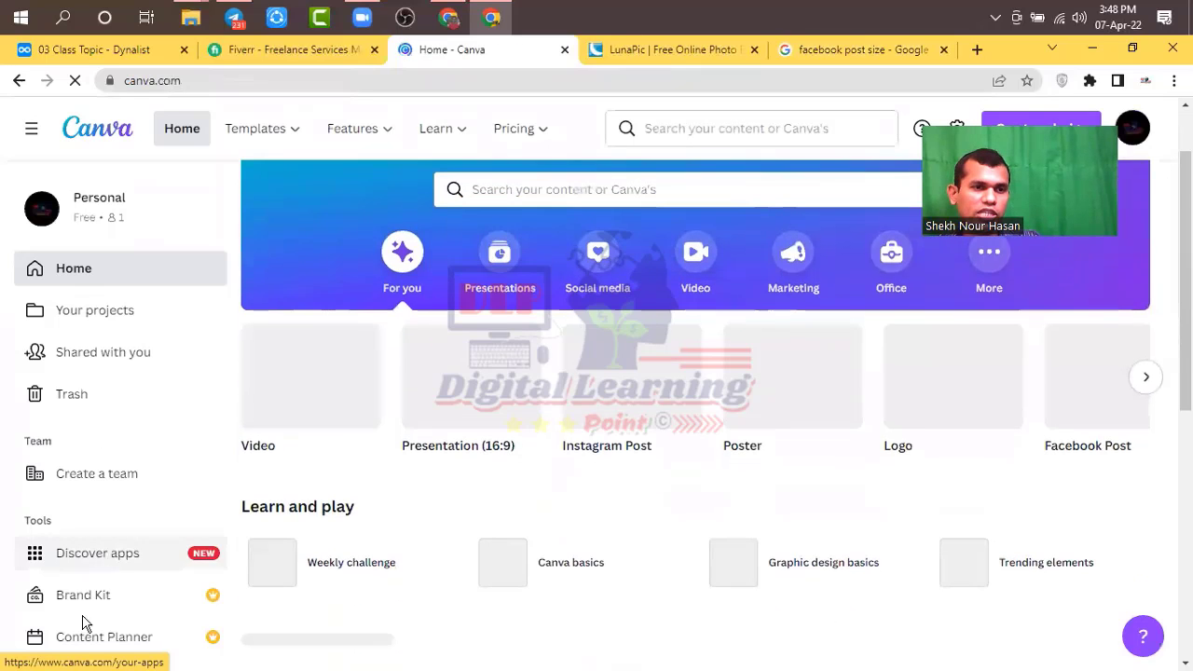
pyautogui.scroll(-1, 58, 560)
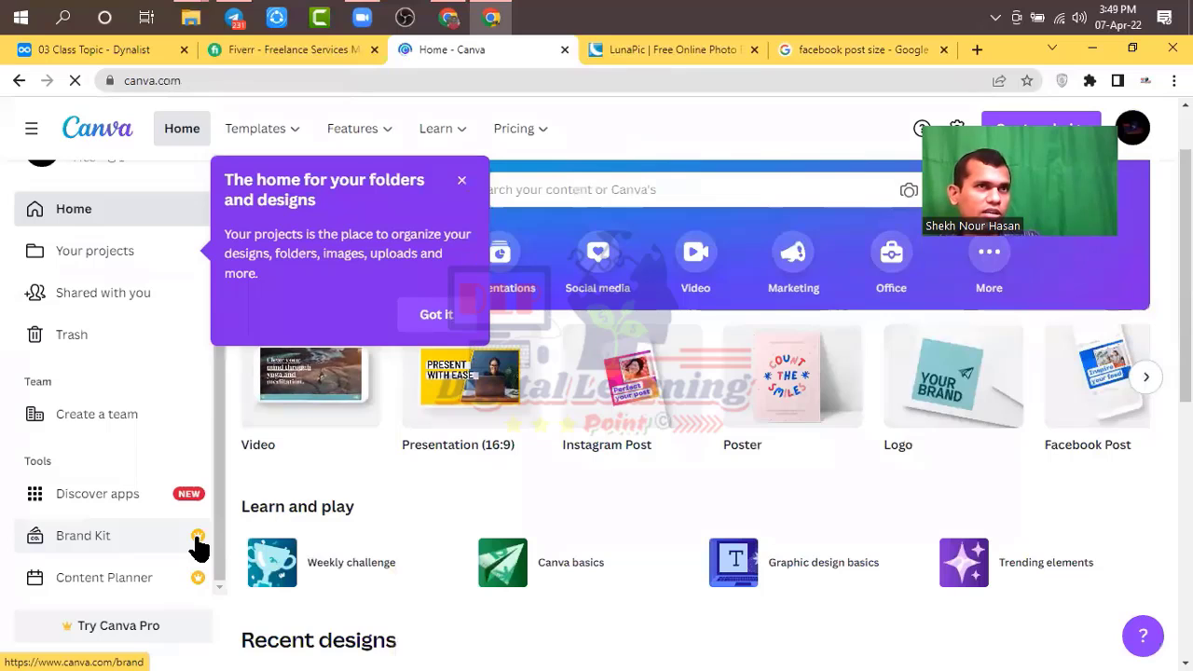
pyautogui.click(80, 547)
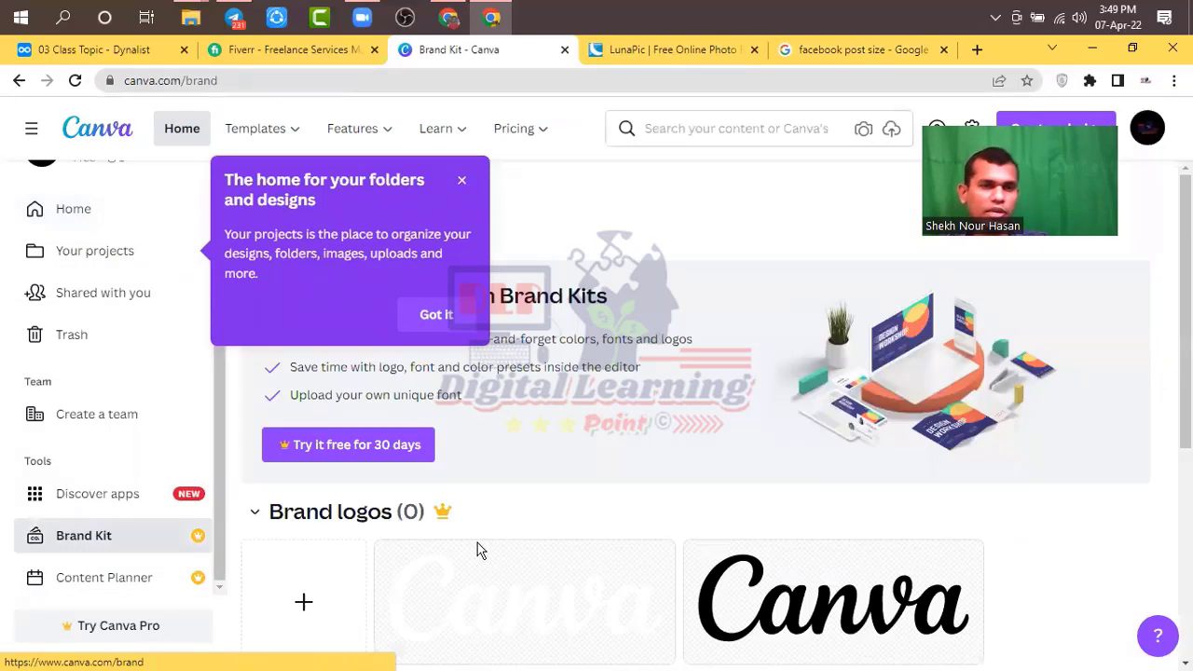
# Look over the Brand Kit's logos, colors and fonts, and open the color picker for a new color in the palette.
pyautogui.scroll(-2, 503, 528)
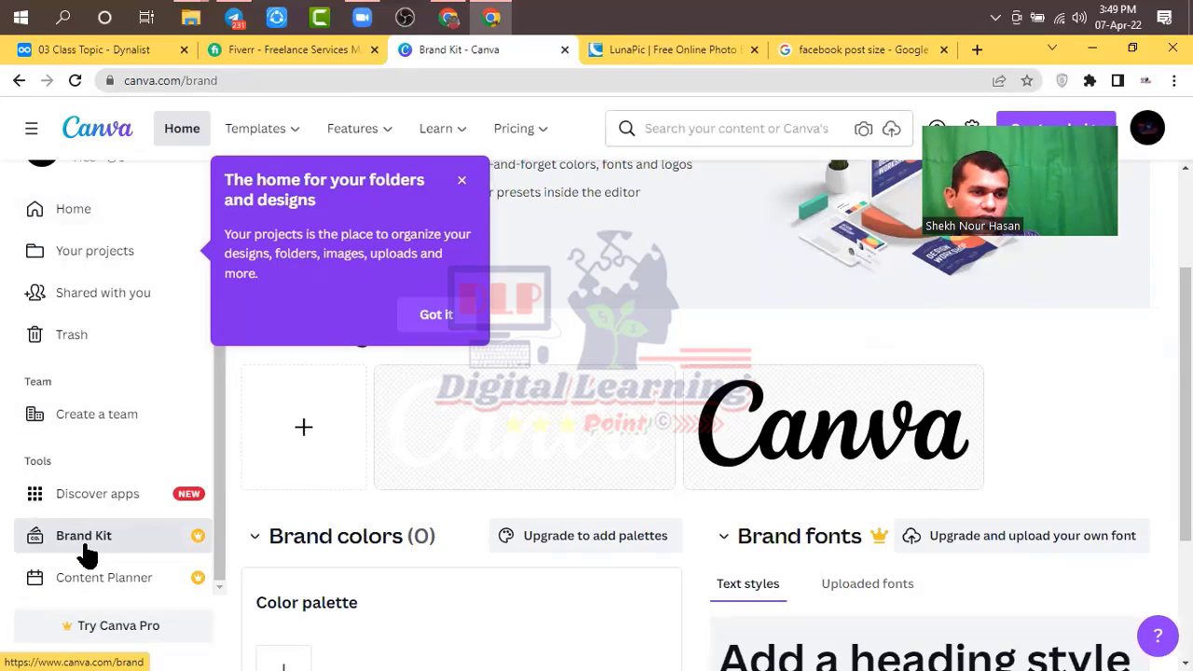
pyautogui.scroll(-1, 339, 453)
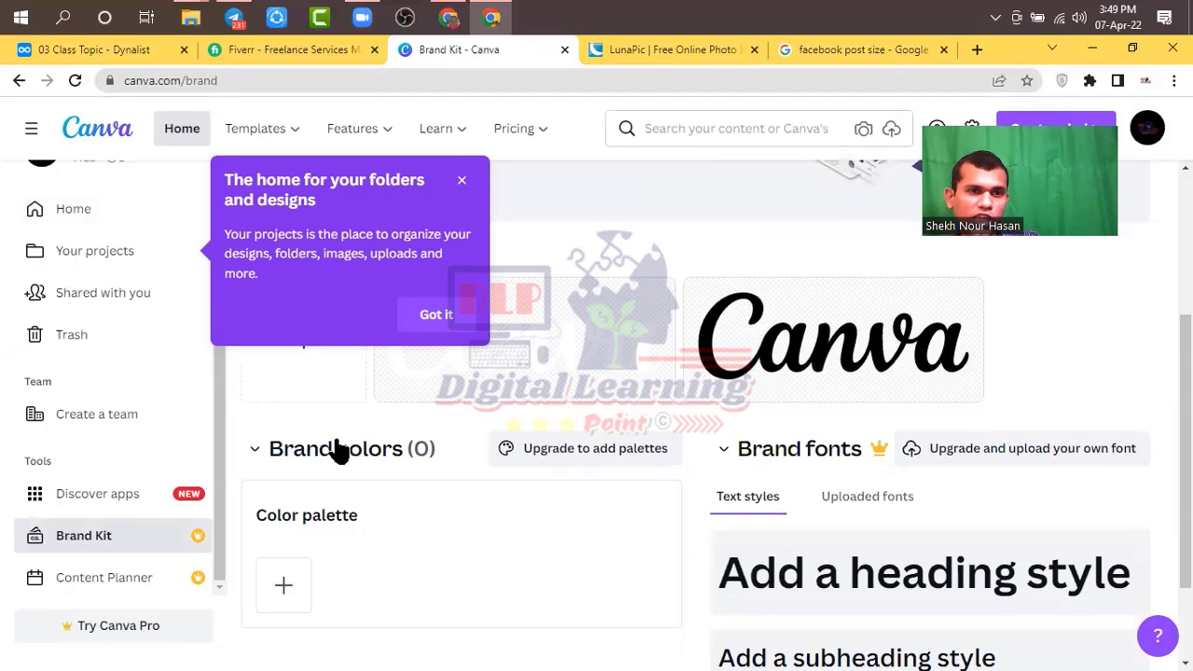
pyautogui.scroll(1, 311, 407)
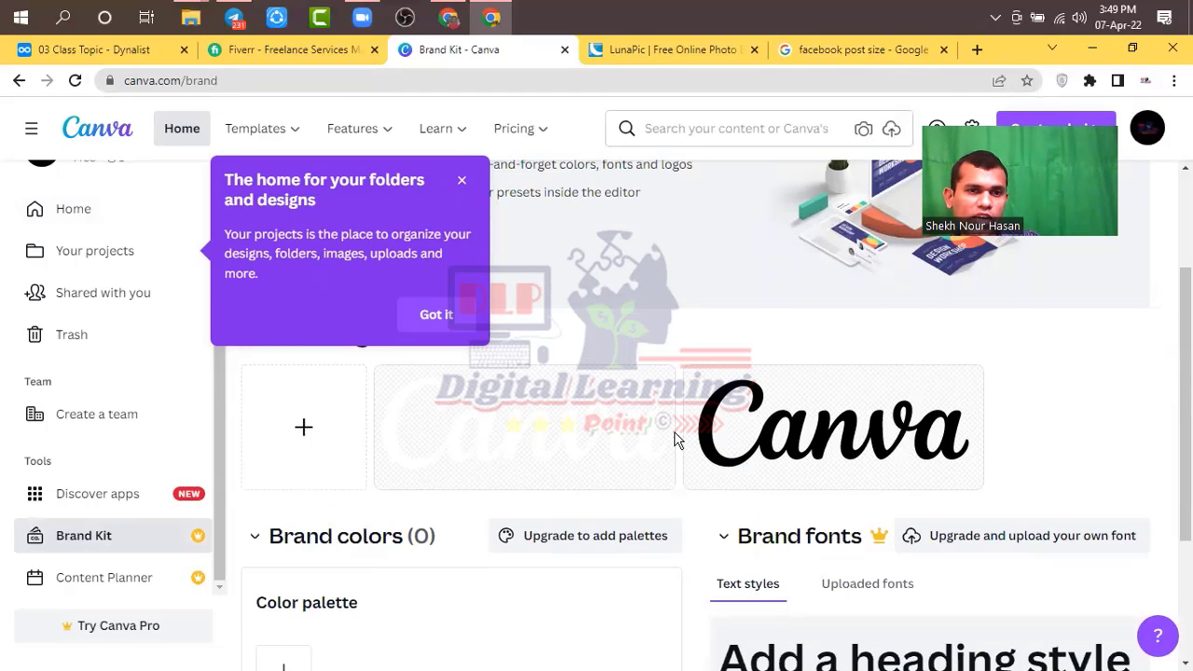
pyautogui.scroll(-2, 669, 436)
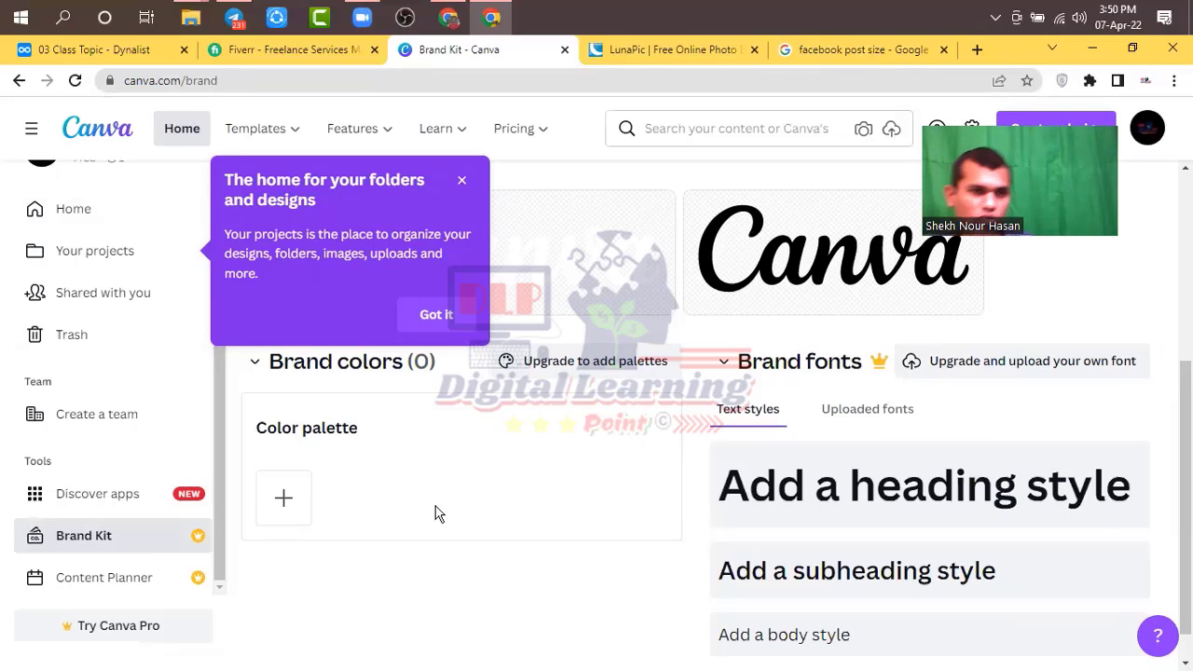
pyautogui.scroll(-1, 625, 494)
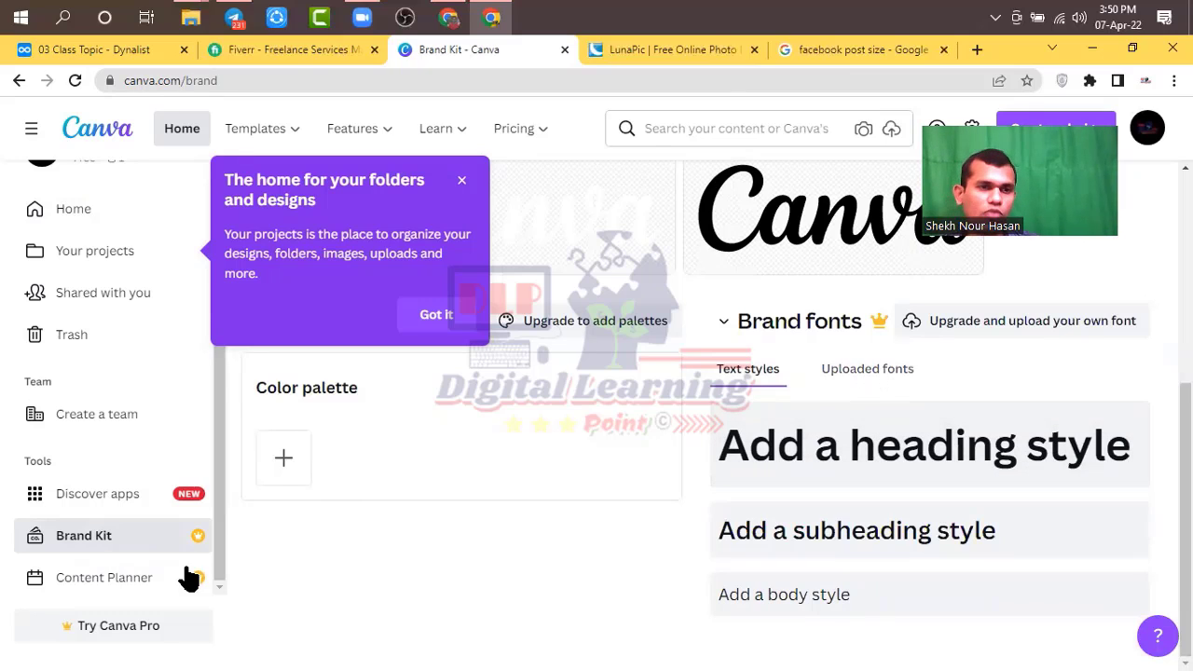
pyautogui.click(286, 453)
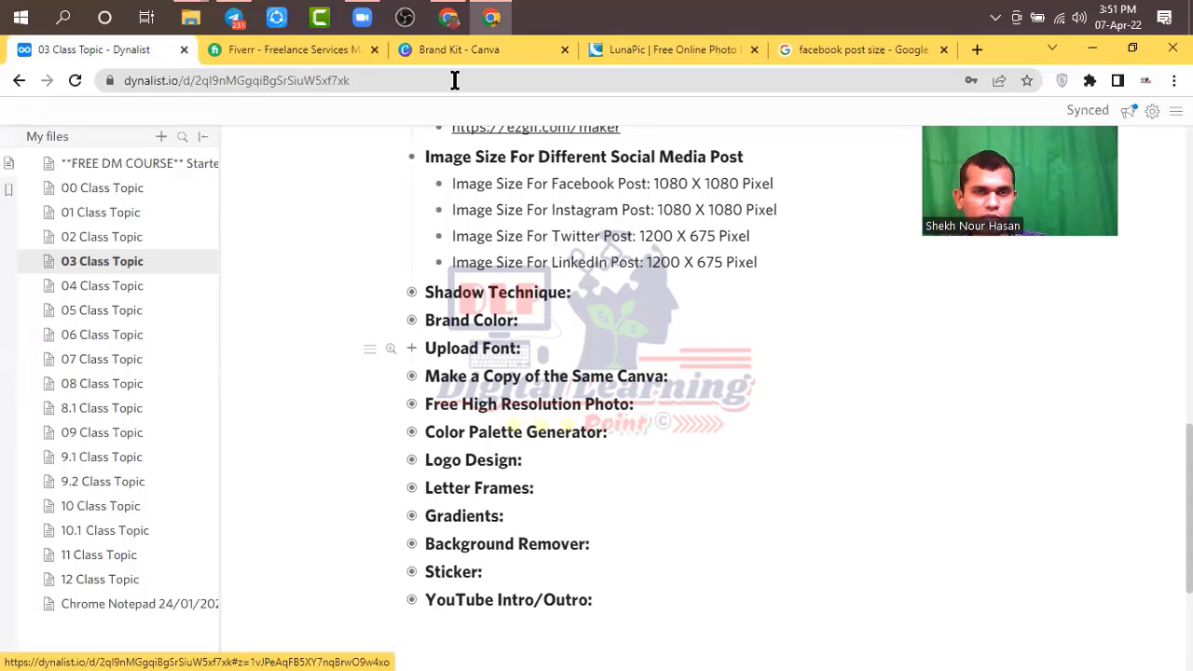
pyautogui.click(508, 55)
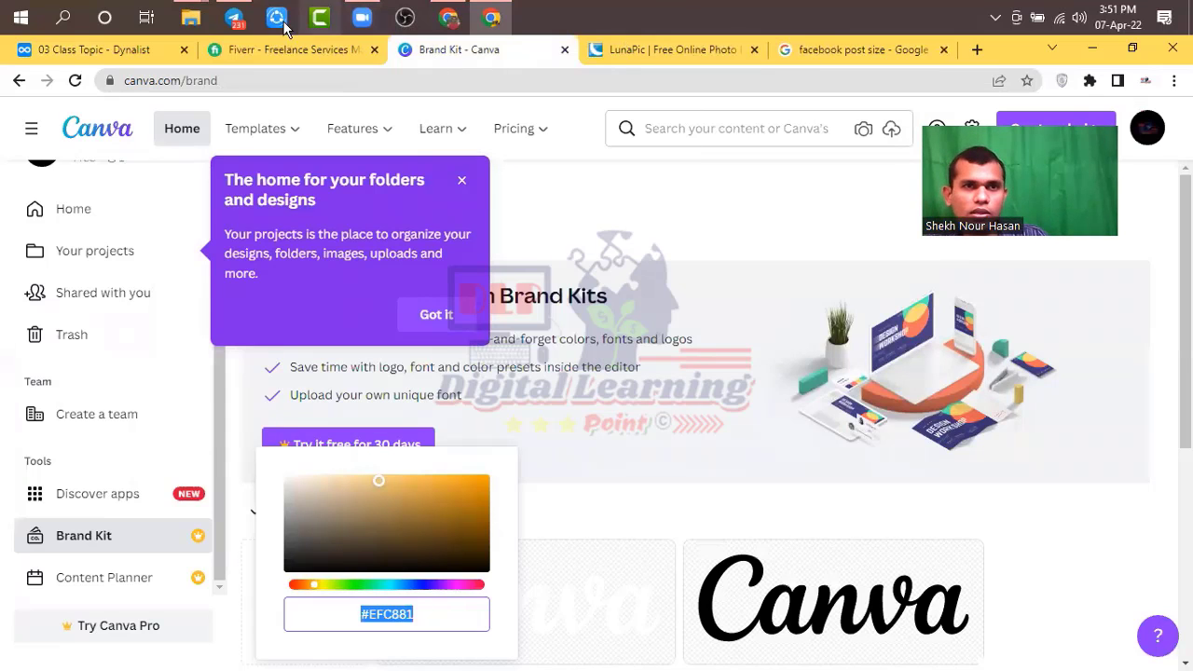
# Go back to the Dynalist notes, read the Free High Resolution Photo section and highlight pexels in the Royalty Free Pic list.
pyautogui.click(94, 49)
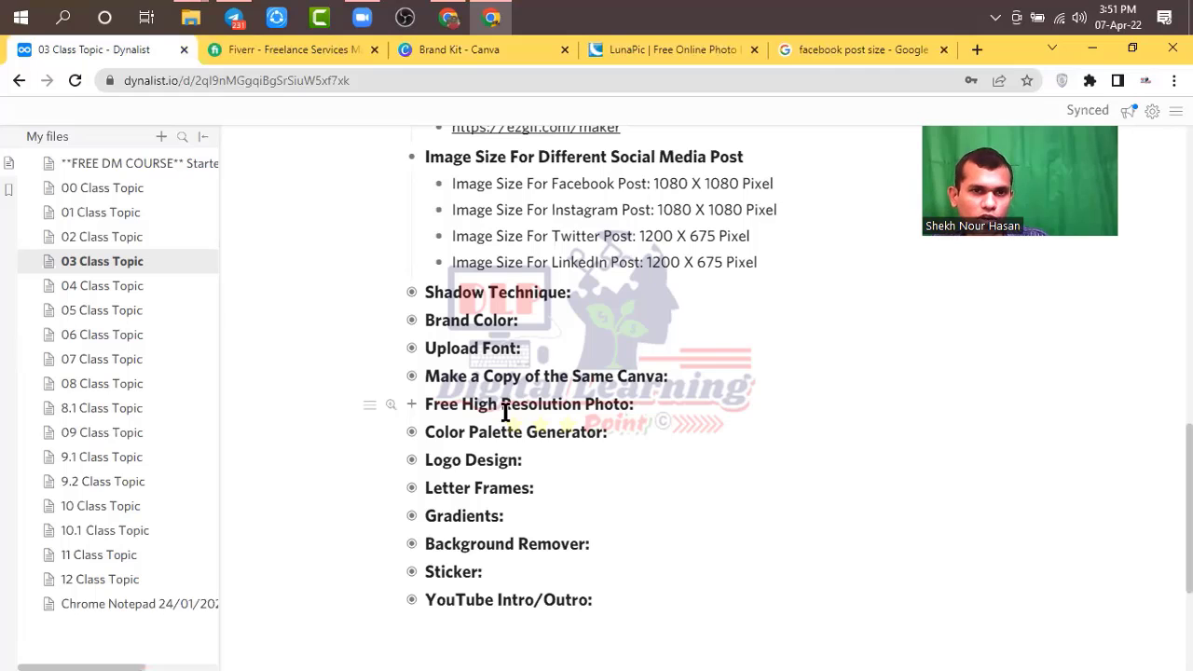
pyautogui.click(411, 404)
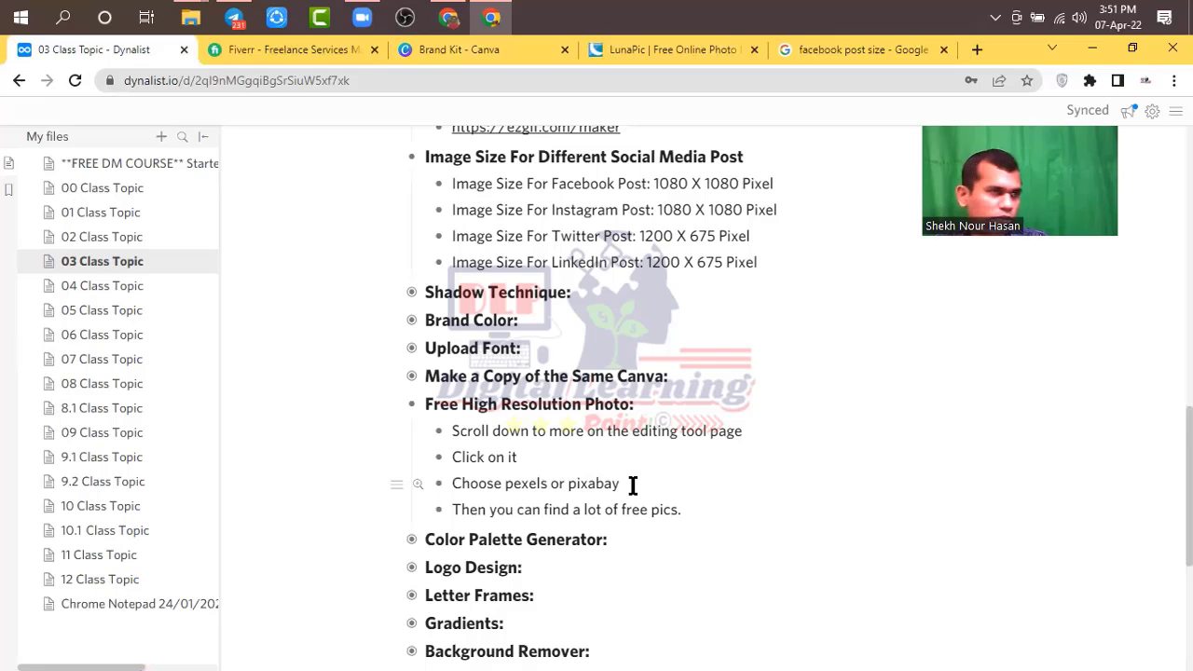
pyautogui.scroll(10, 631, 485)
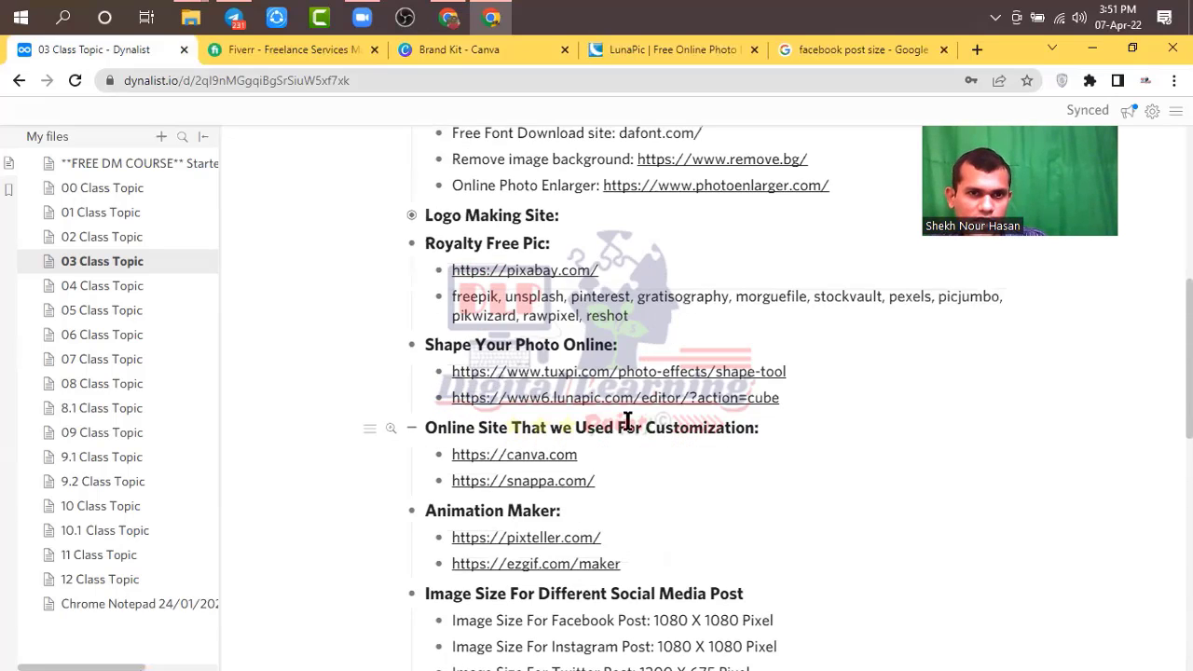
pyautogui.scroll(1, 611, 387)
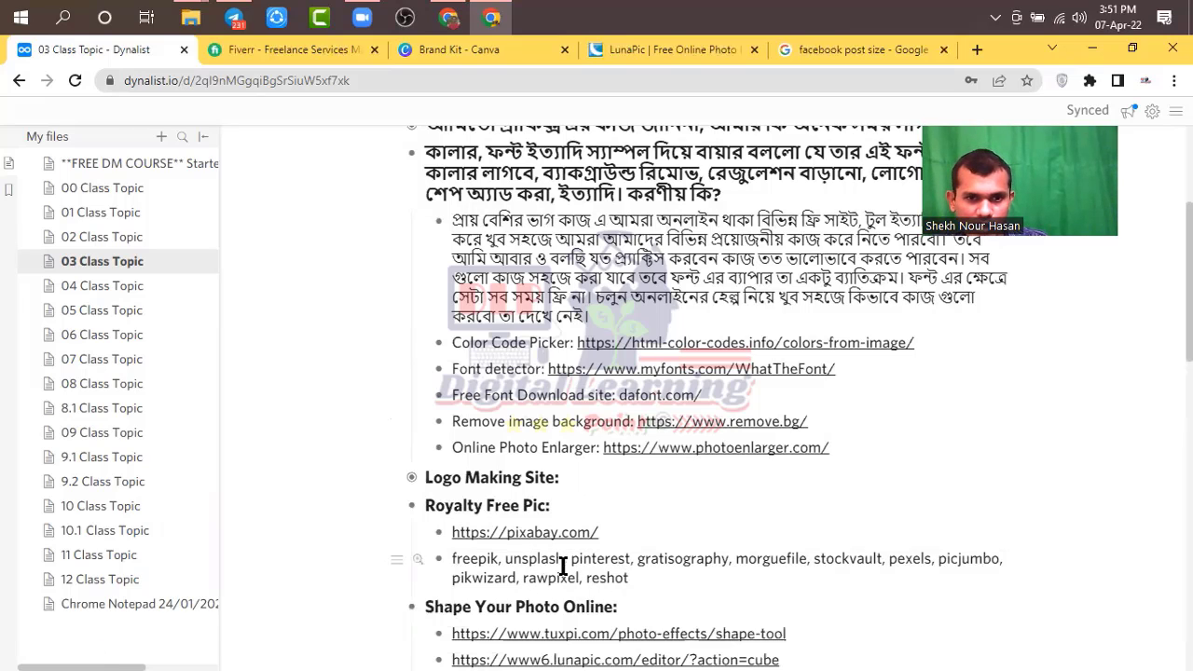
pyautogui.doubleClick(907, 560)
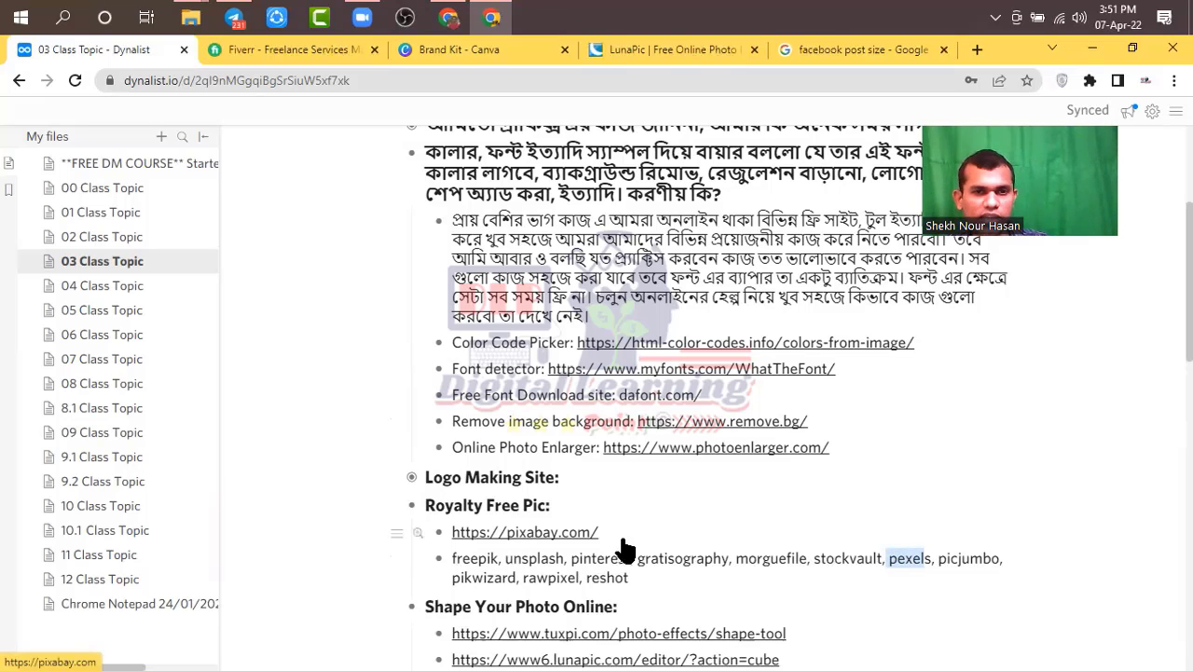
# Collapse the Free High Resolution Photo section, and expand, read and collapse the Logo Design section.
pyautogui.scroll(-5, 981, 597)
pyautogui.scroll(-3, 983, 598)
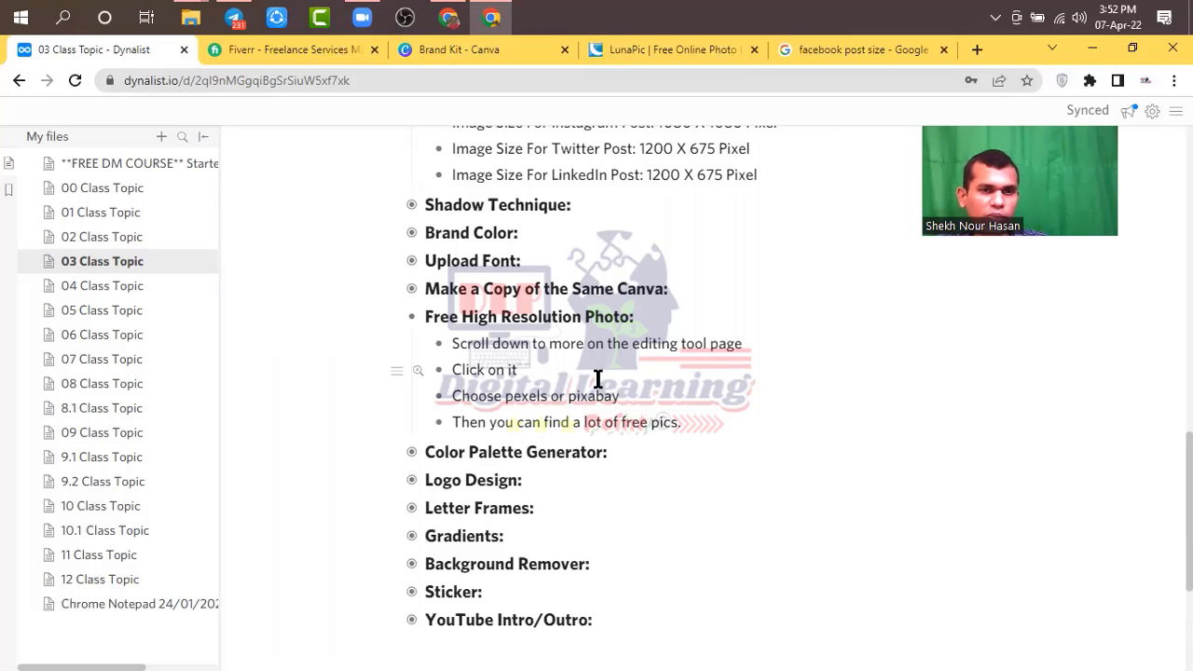
pyautogui.click(413, 318)
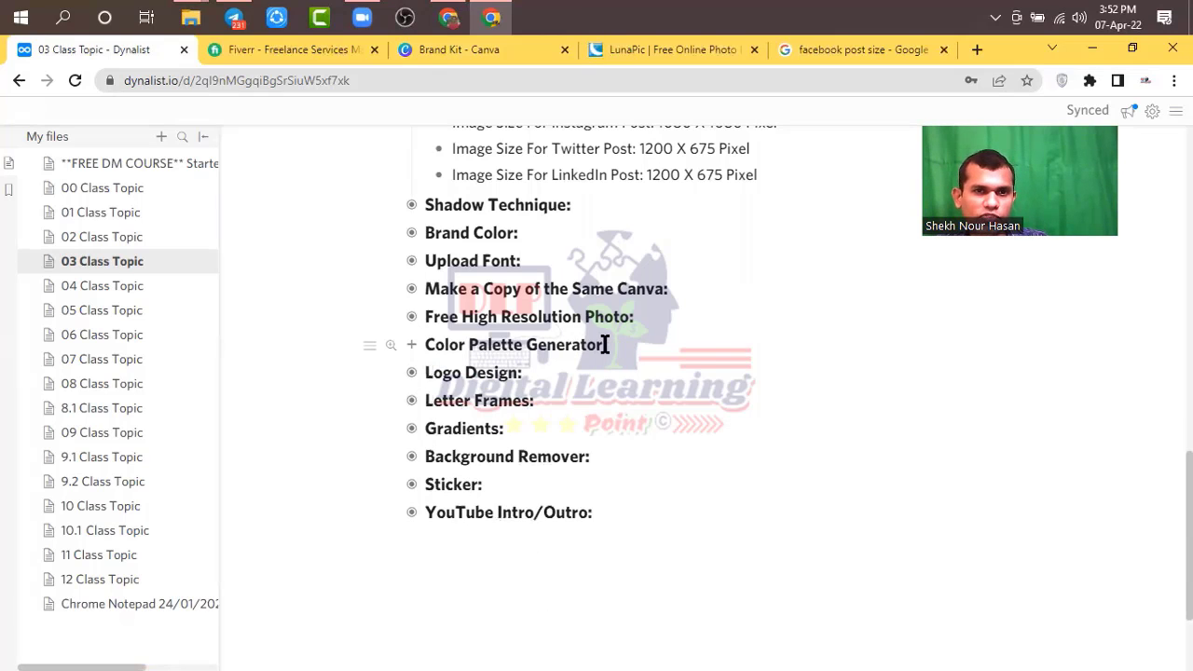
pyautogui.click(411, 375)
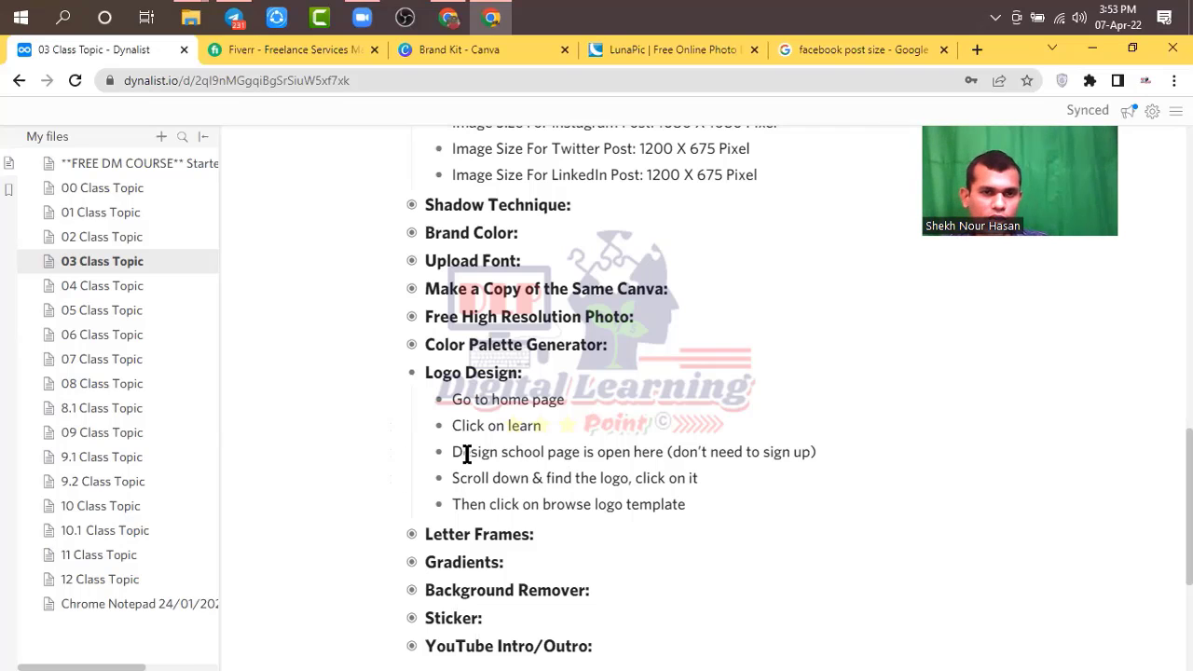
pyautogui.click(412, 376)
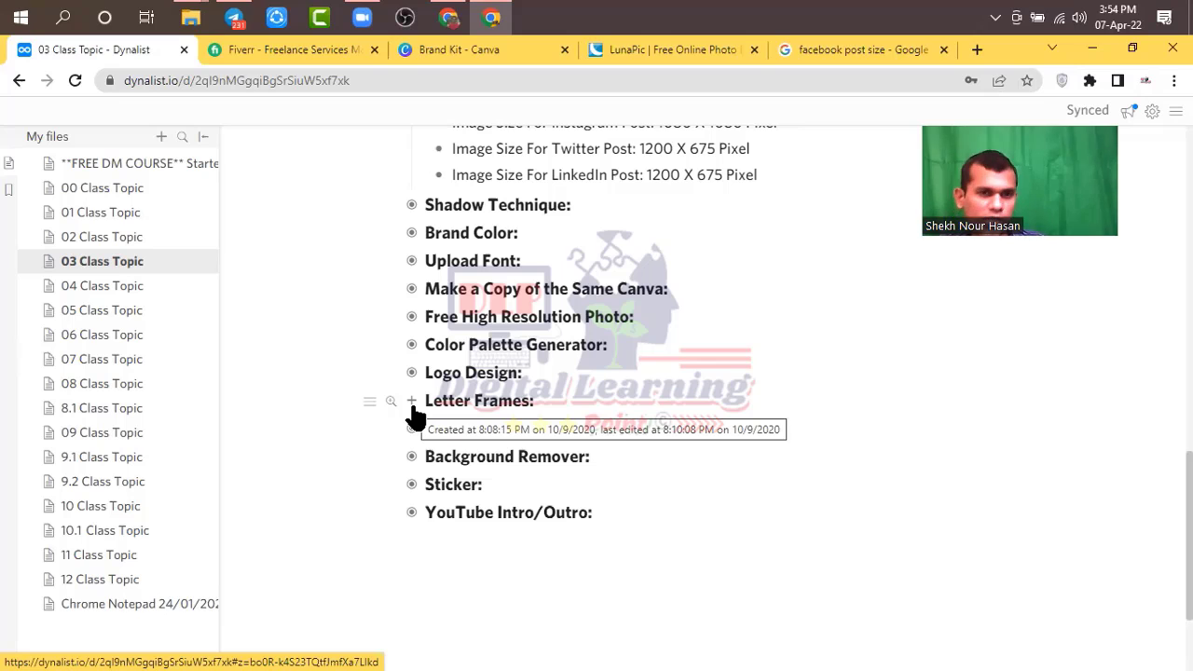
# Expand the Letter Frames notes, then switch to Canva and create a blank custom design of 1080 × 1080 px.
pyautogui.click(412, 402)
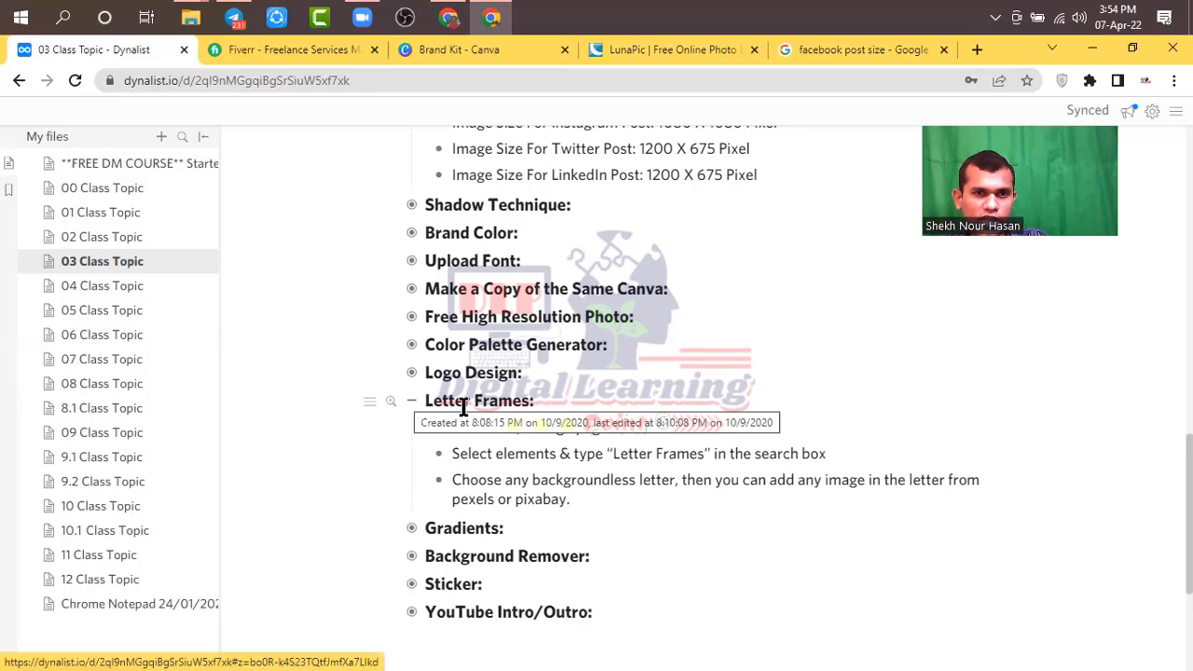
pyautogui.click(463, 54)
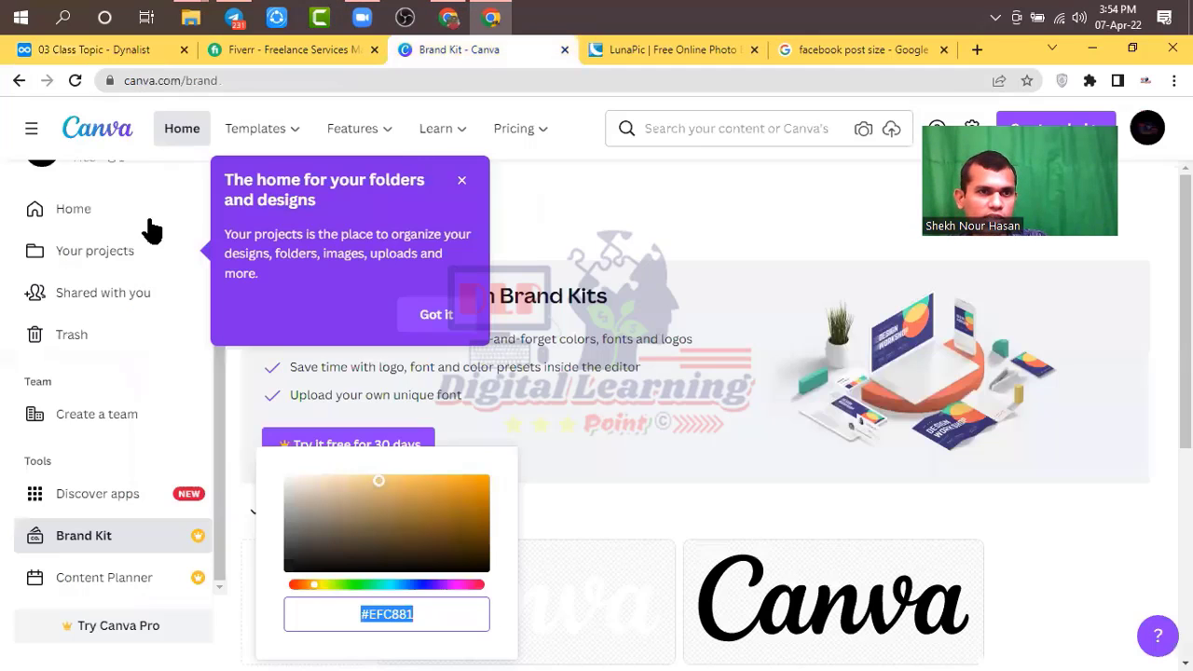
pyautogui.click(85, 213)
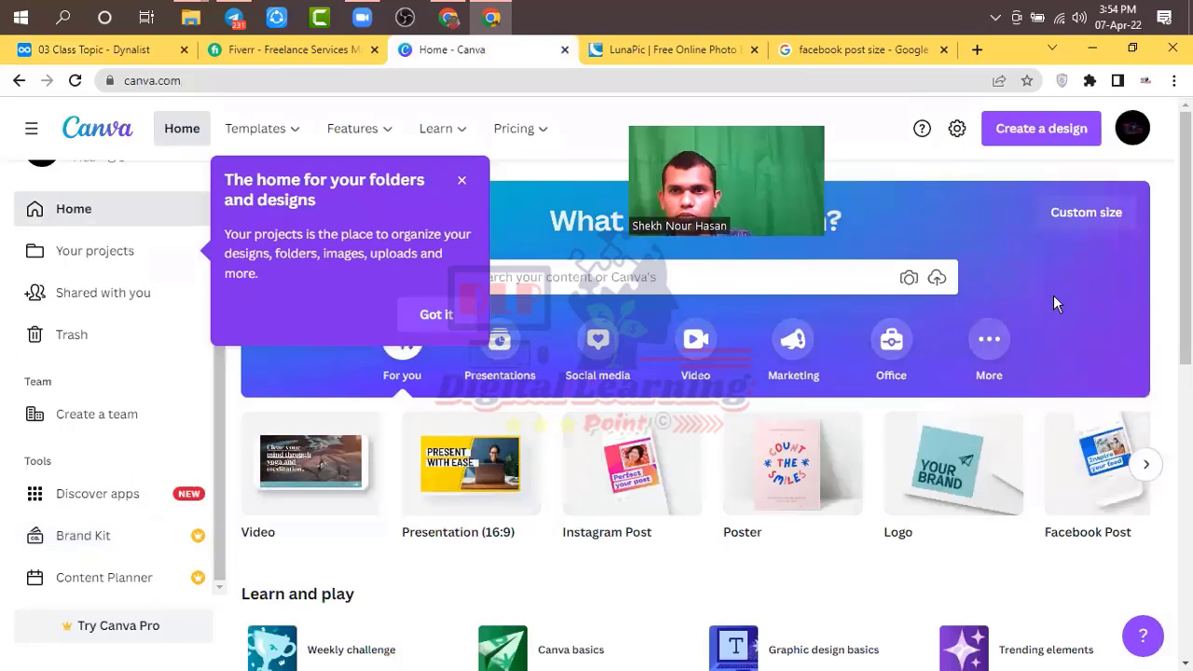
pyautogui.click(1041, 128)
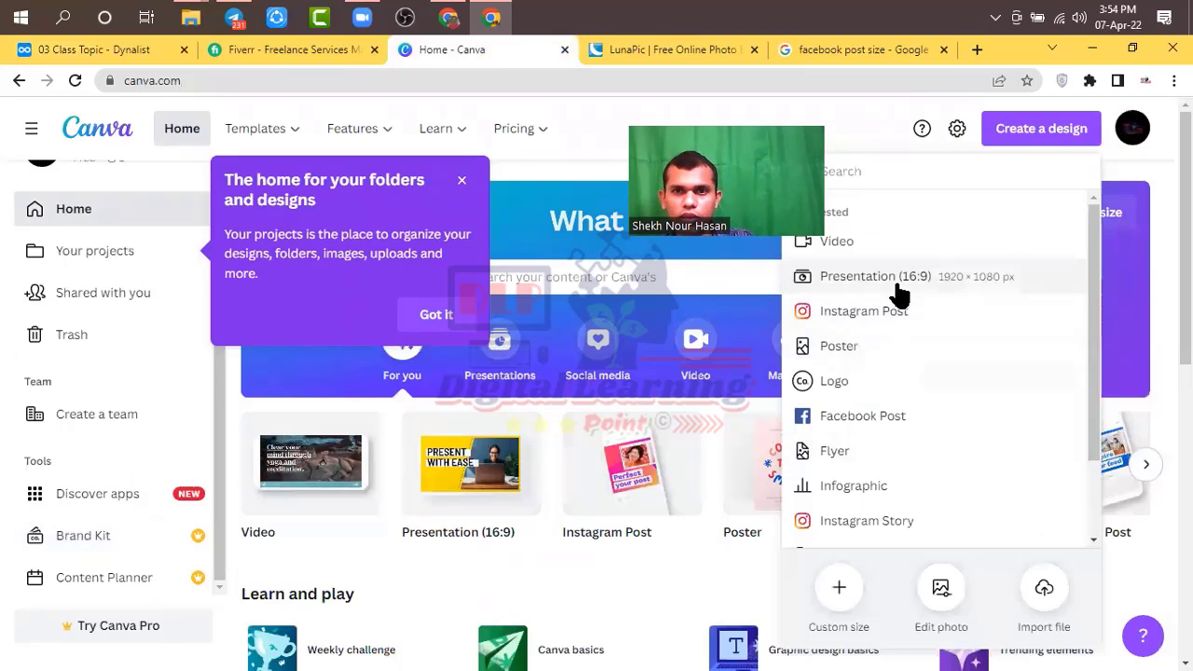
pyautogui.click(839, 587)
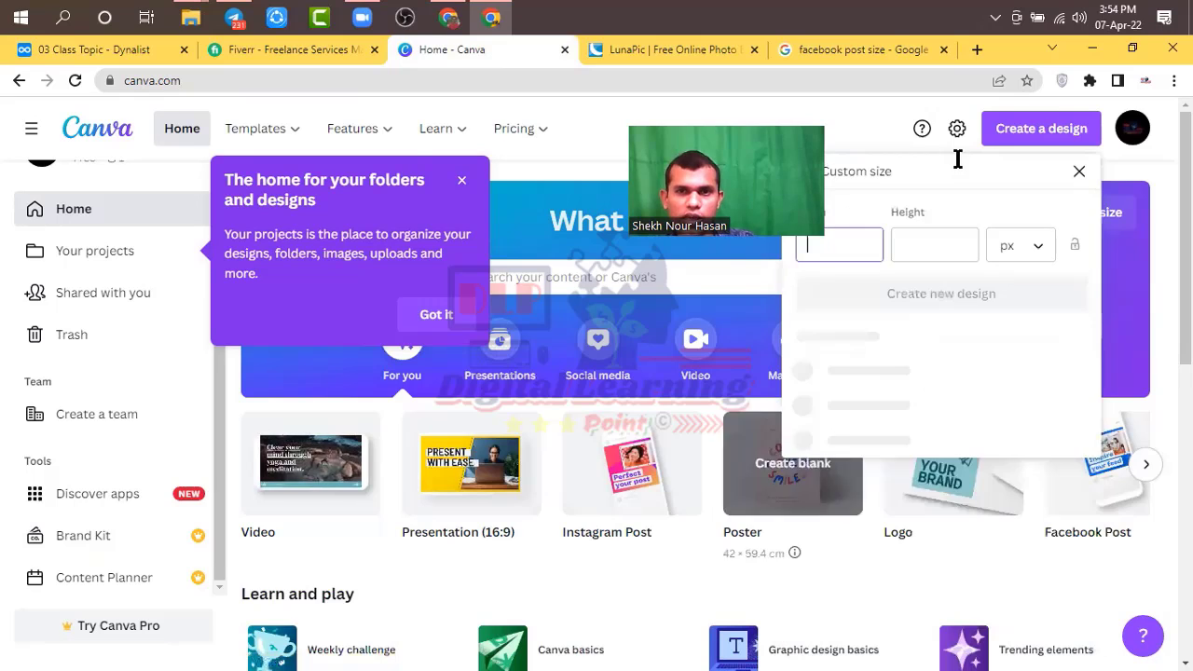
pyautogui.write('1080')
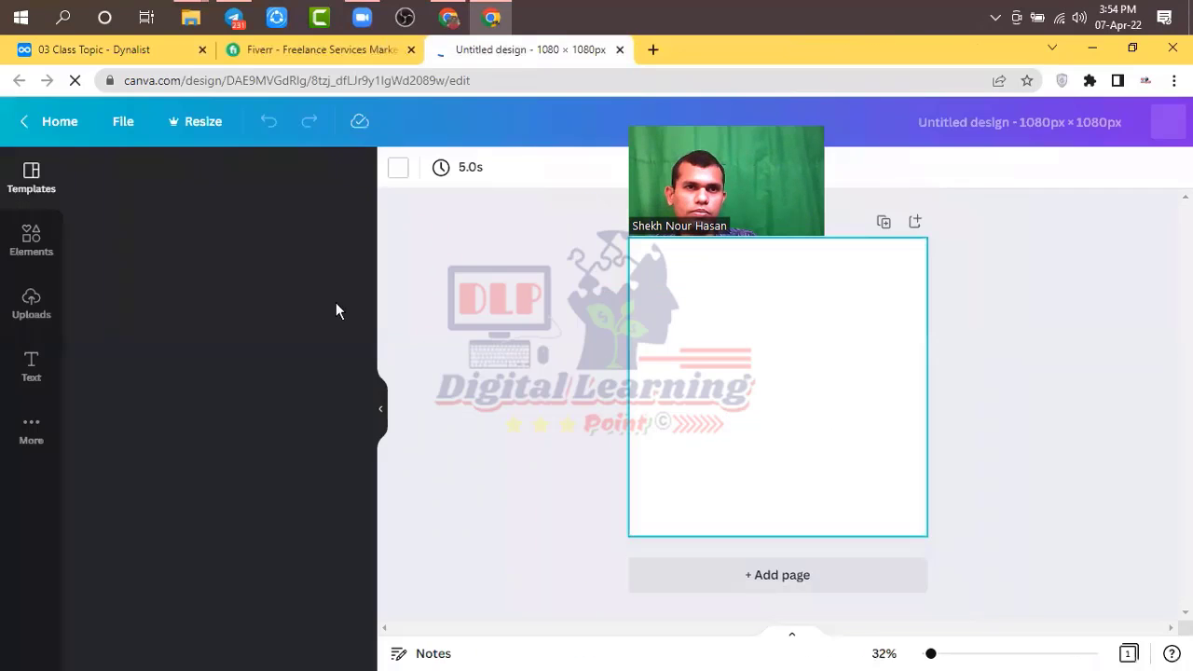
# Search the design elements for "letter frame".
pyautogui.click(27, 247)
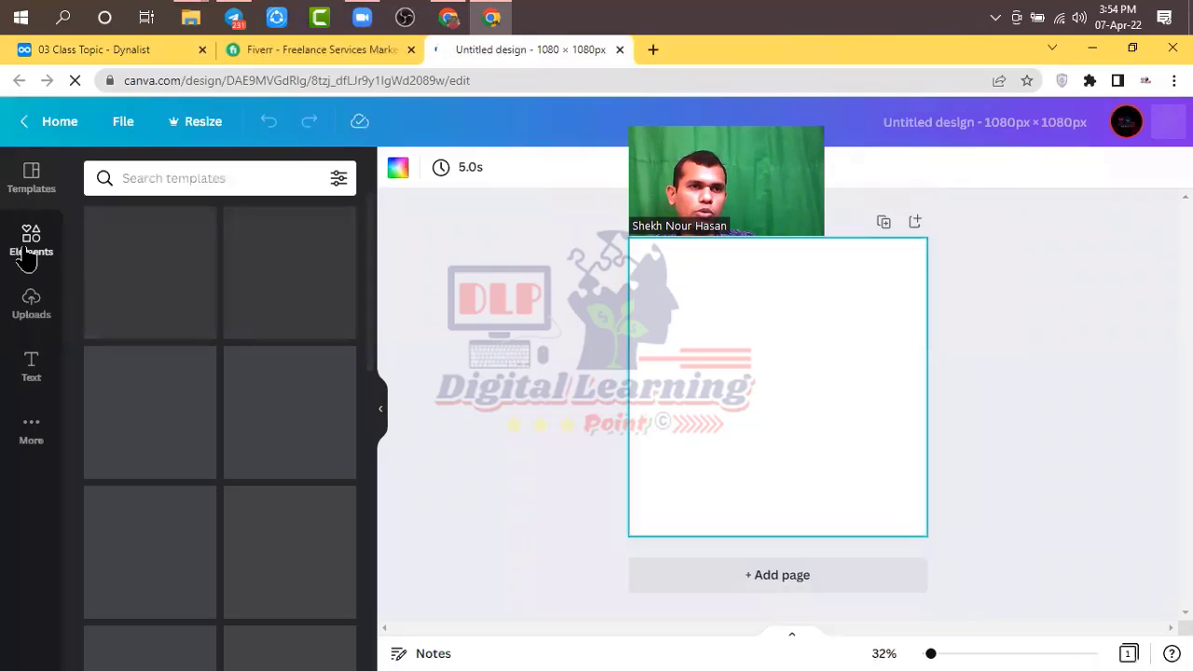
pyautogui.click(152, 181)
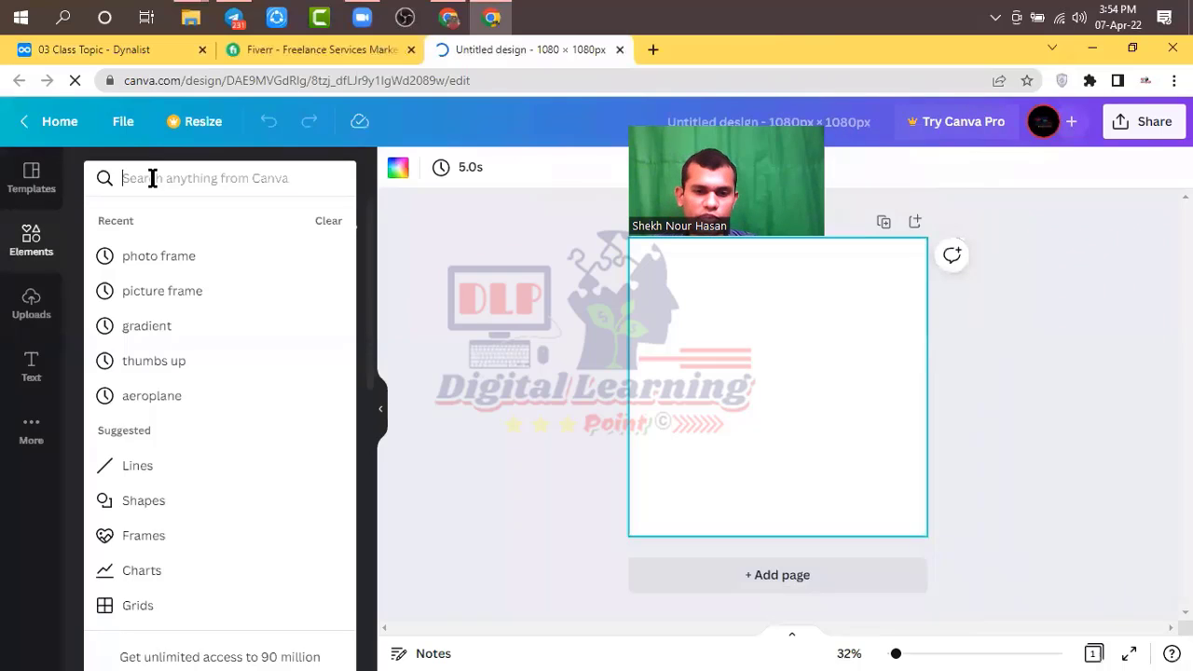
pyautogui.write('letter')
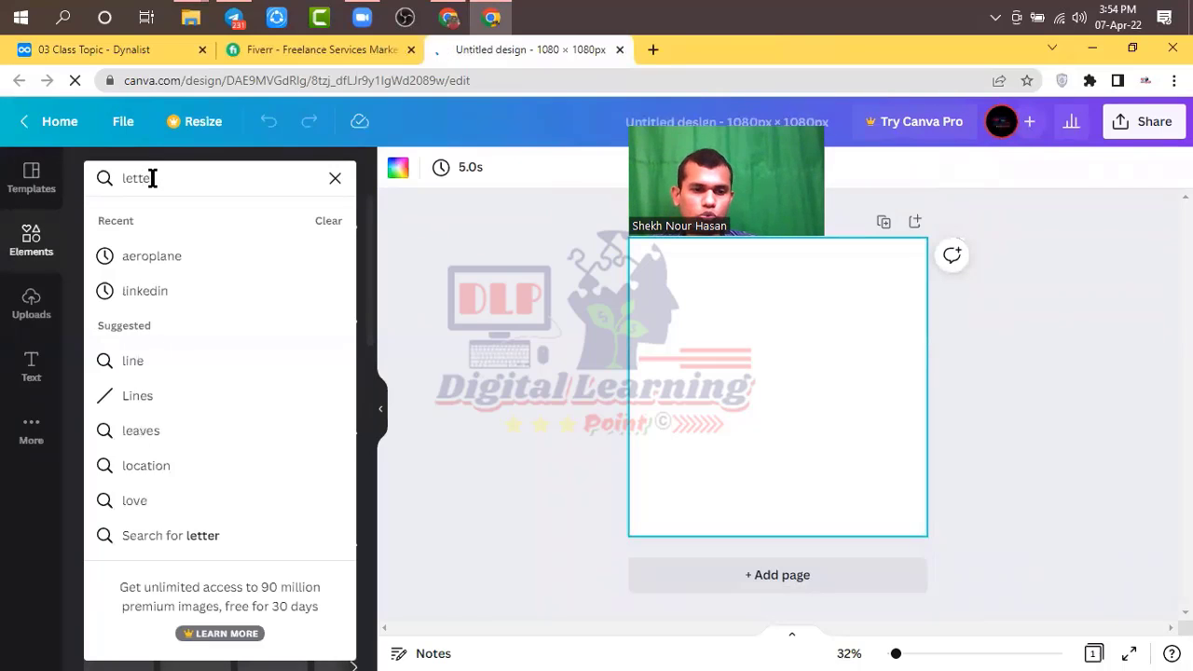
pyautogui.write(' frame')
pyautogui.press('Return')
# Look through the letter frame results for letter-shaped frames that can hold a picture.
pyautogui.scroll(-3, 219, 331)
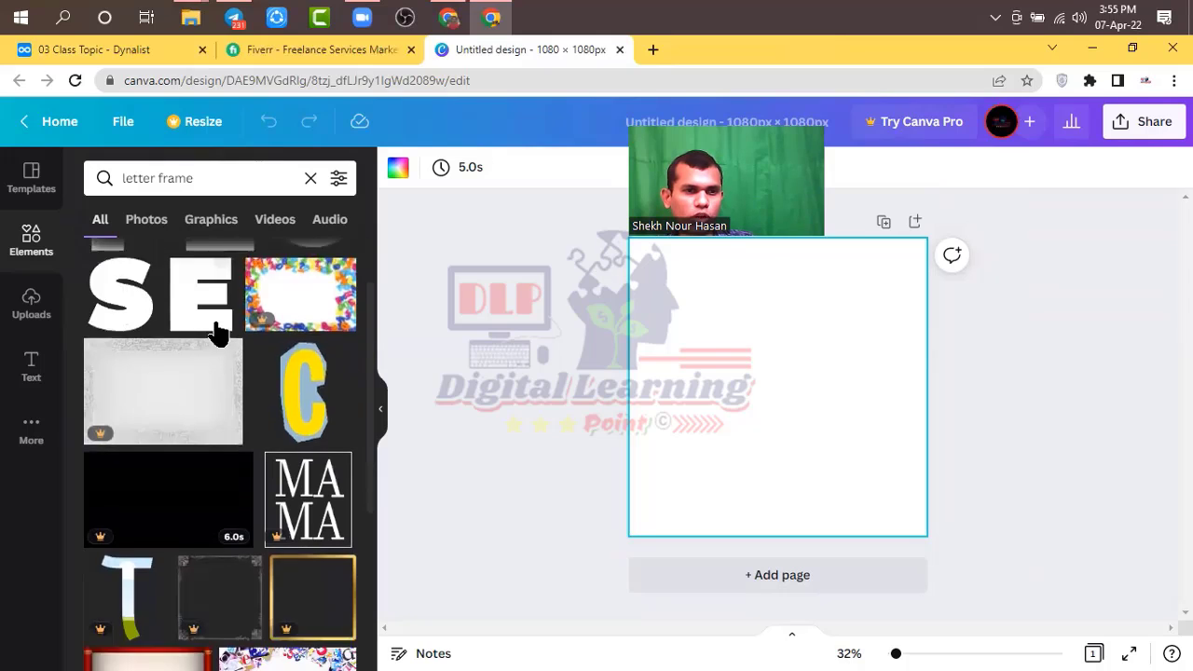
pyautogui.scroll(-2, 217, 331)
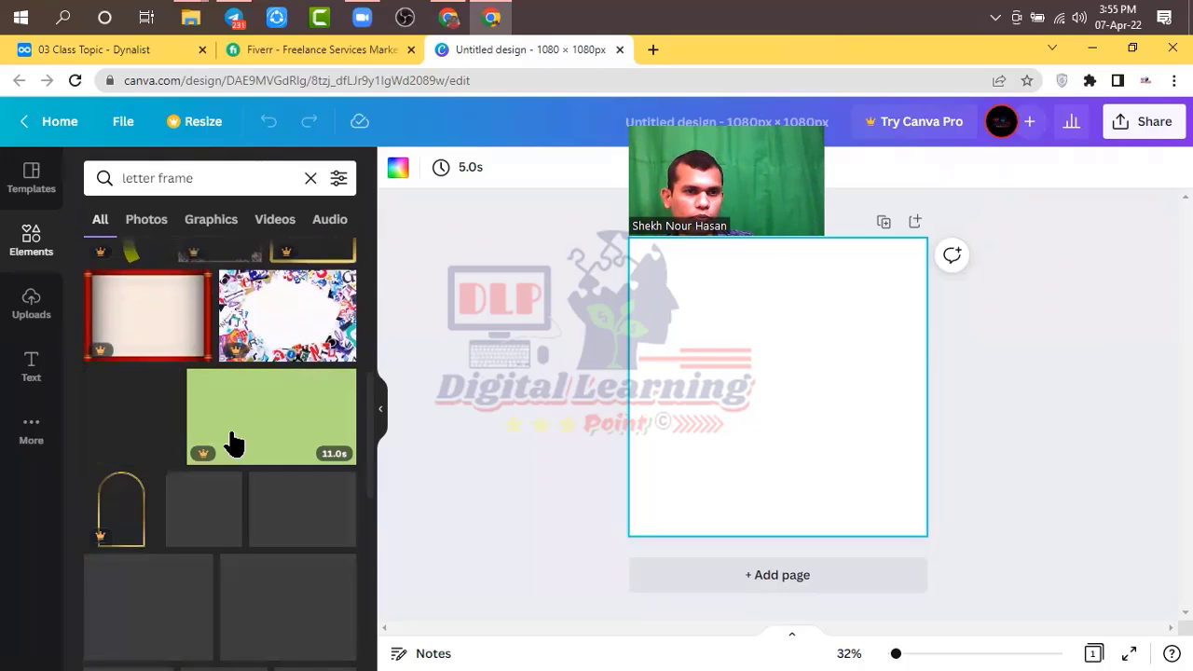
pyautogui.scroll(-3, 229, 438)
pyautogui.scroll(-2, 230, 433)
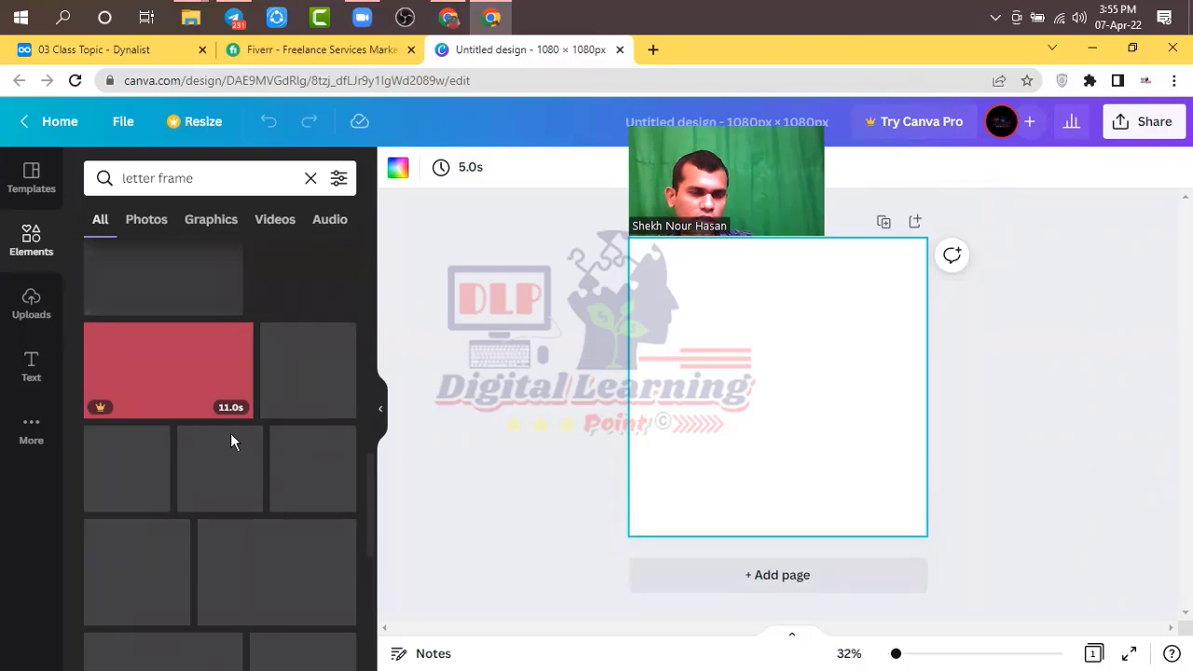
pyautogui.scroll(-1, 231, 433)
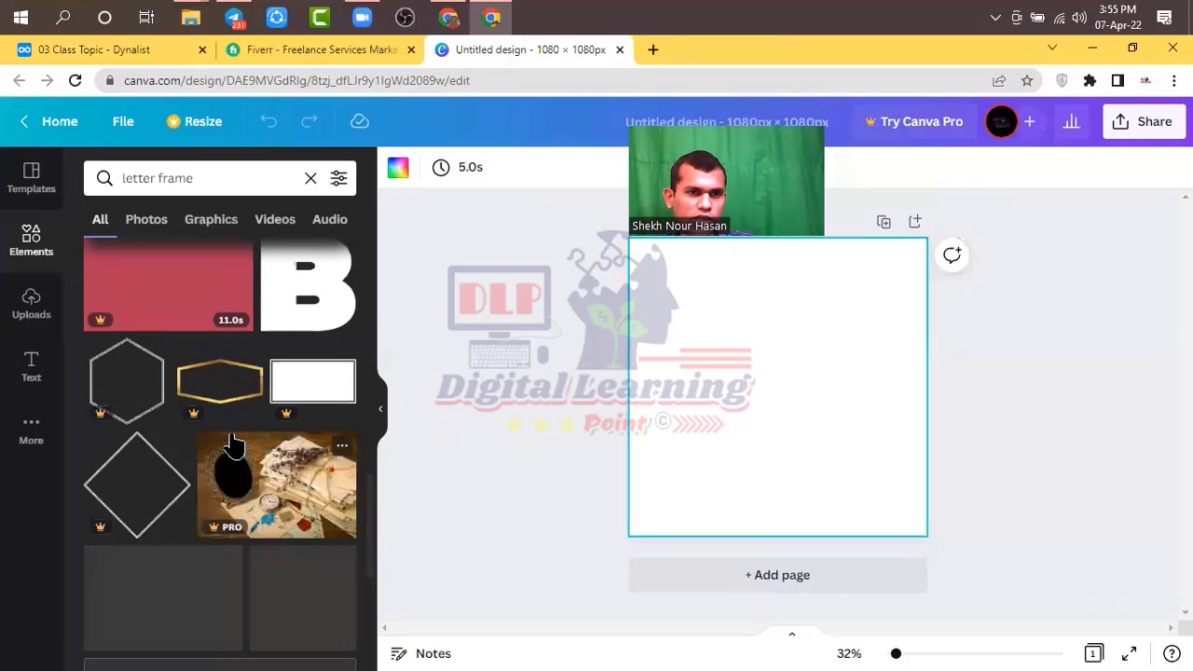
pyautogui.scroll(-2, 233, 443)
pyautogui.scroll(-4, 232, 442)
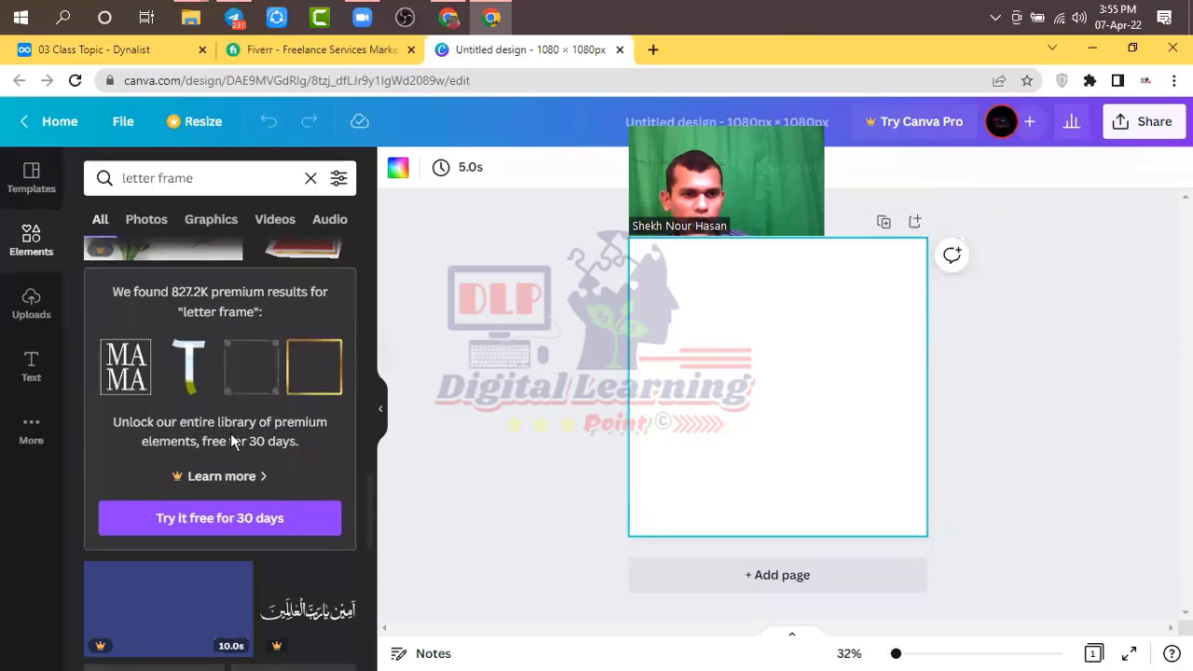
pyautogui.scroll(-2, 232, 443)
pyautogui.scroll(-5, 231, 432)
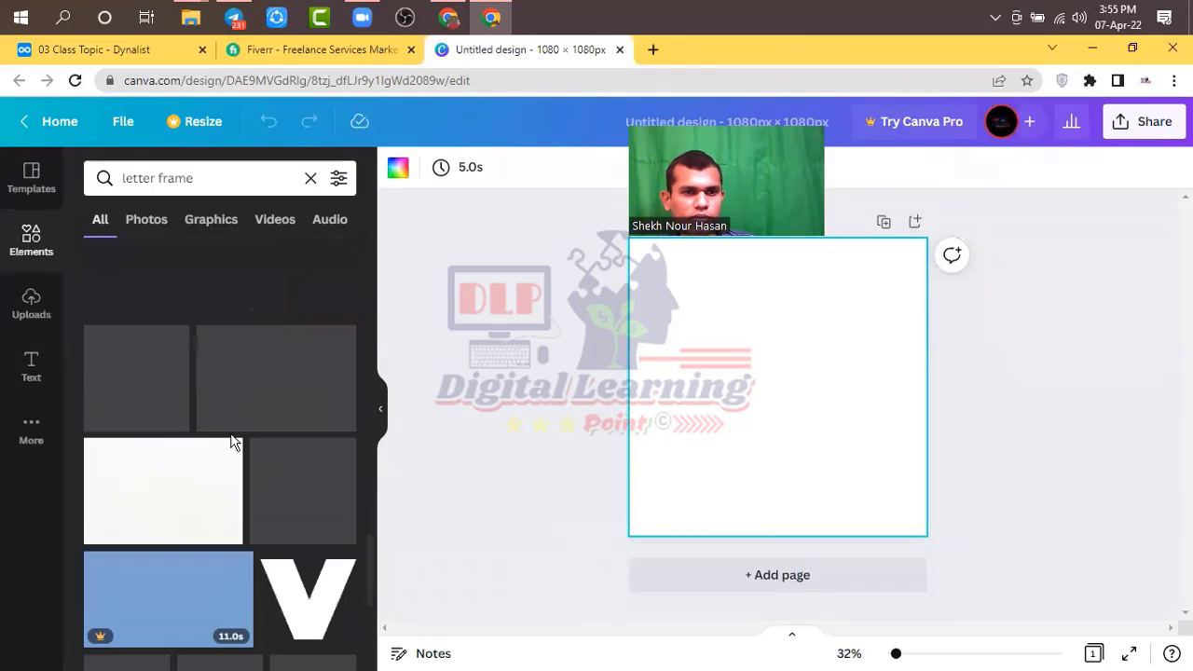
pyautogui.scroll(-3, 230, 432)
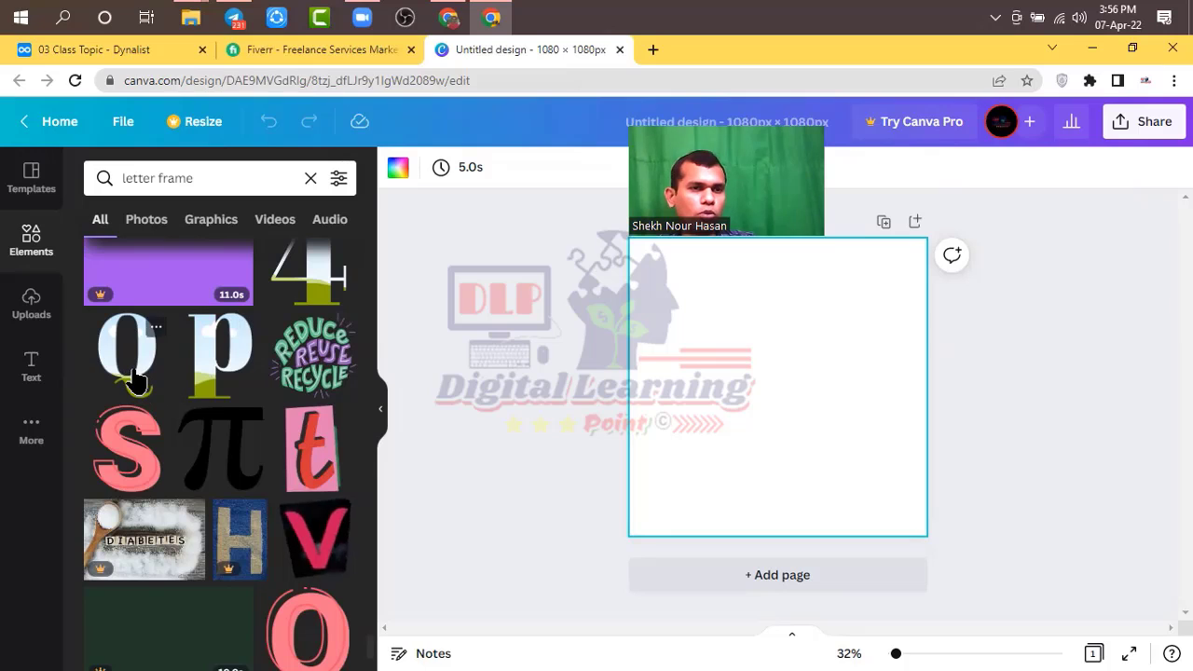
pyautogui.scroll(1, 136, 377)
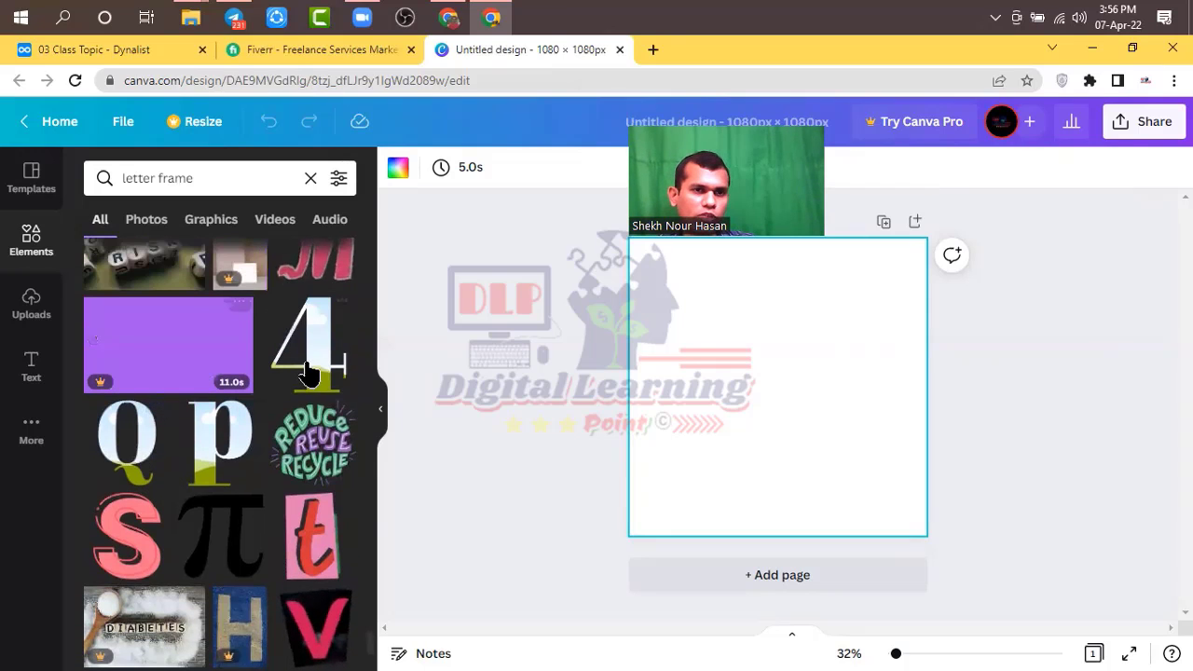
# Add the Q, p and 4 letter frames to the page and arrange them side by side as p, 4, Q.
pyautogui.click(149, 454)
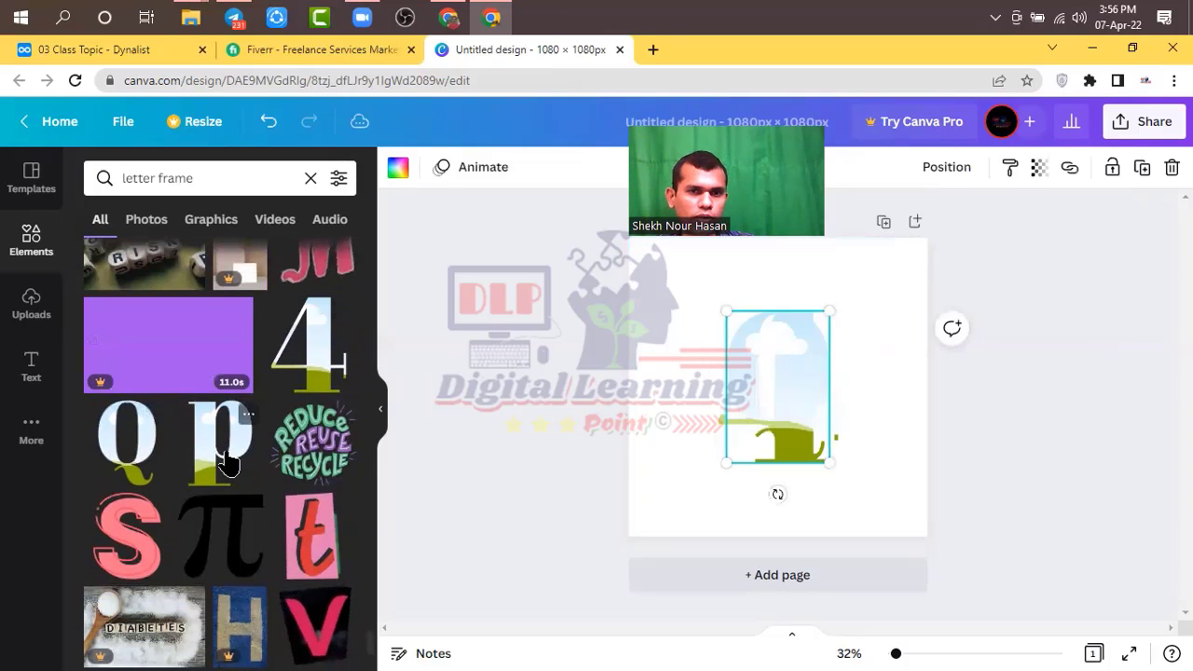
pyautogui.click(229, 462)
pyautogui.moveTo(741, 389); pyautogui.dragTo(676, 373)
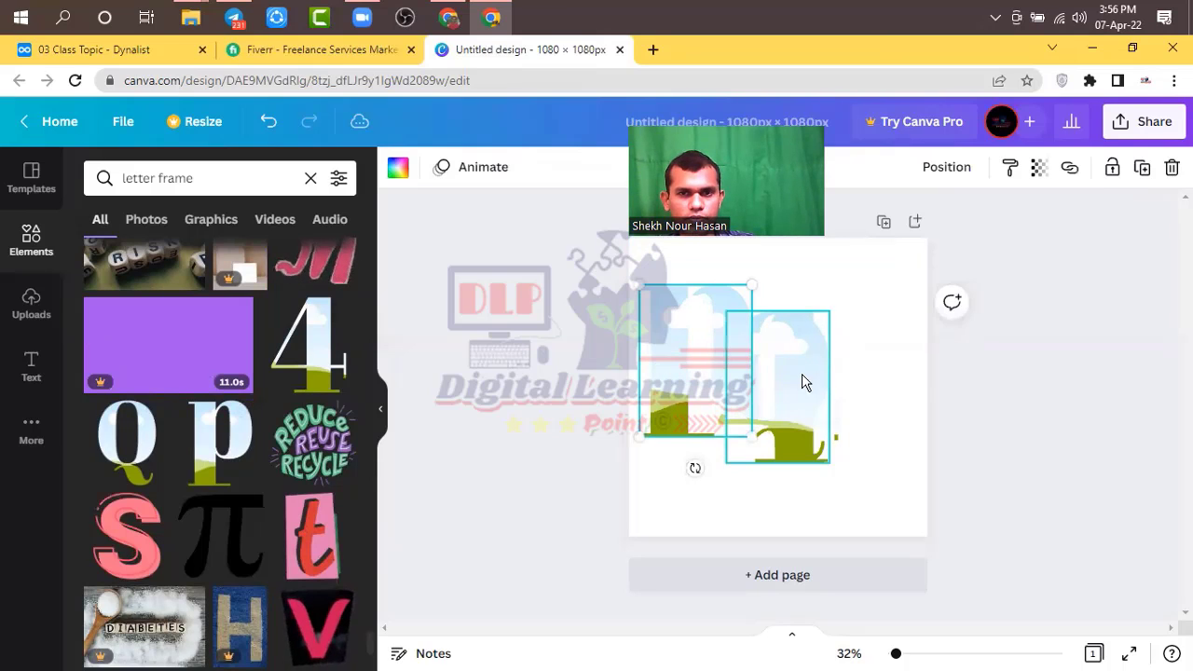
pyautogui.moveTo(802, 381); pyautogui.dragTo(898, 354)
pyautogui.moveTo(686, 375); pyautogui.dragTo(797, 360)
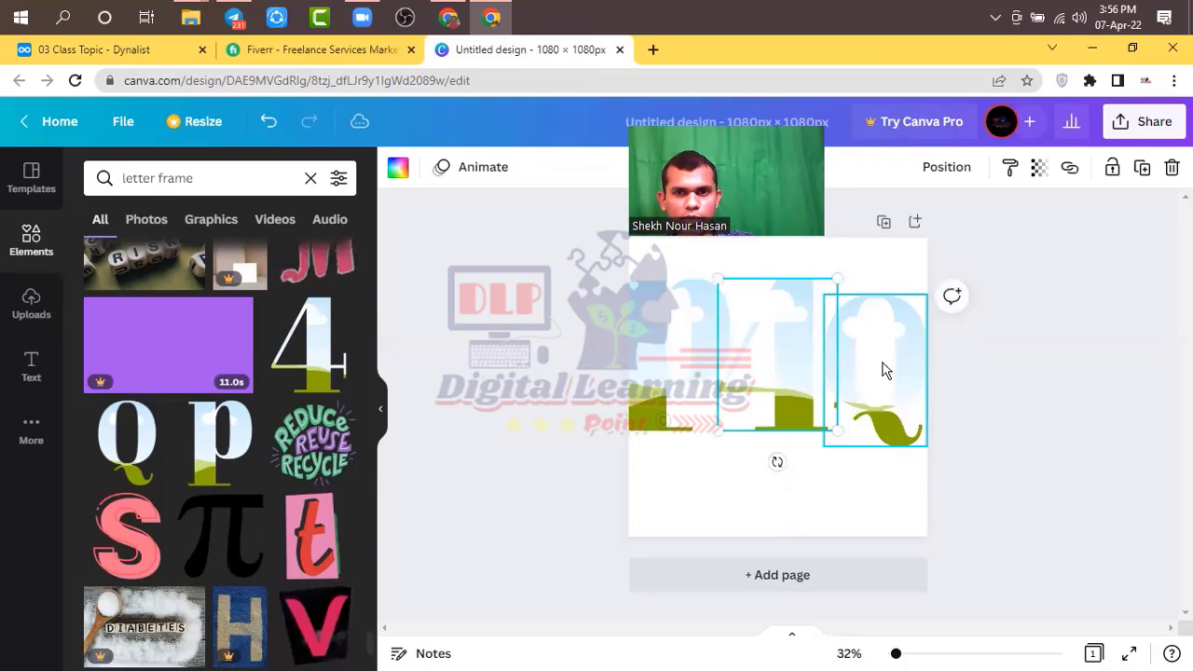
pyautogui.moveTo(885, 370); pyautogui.dragTo(885, 343)
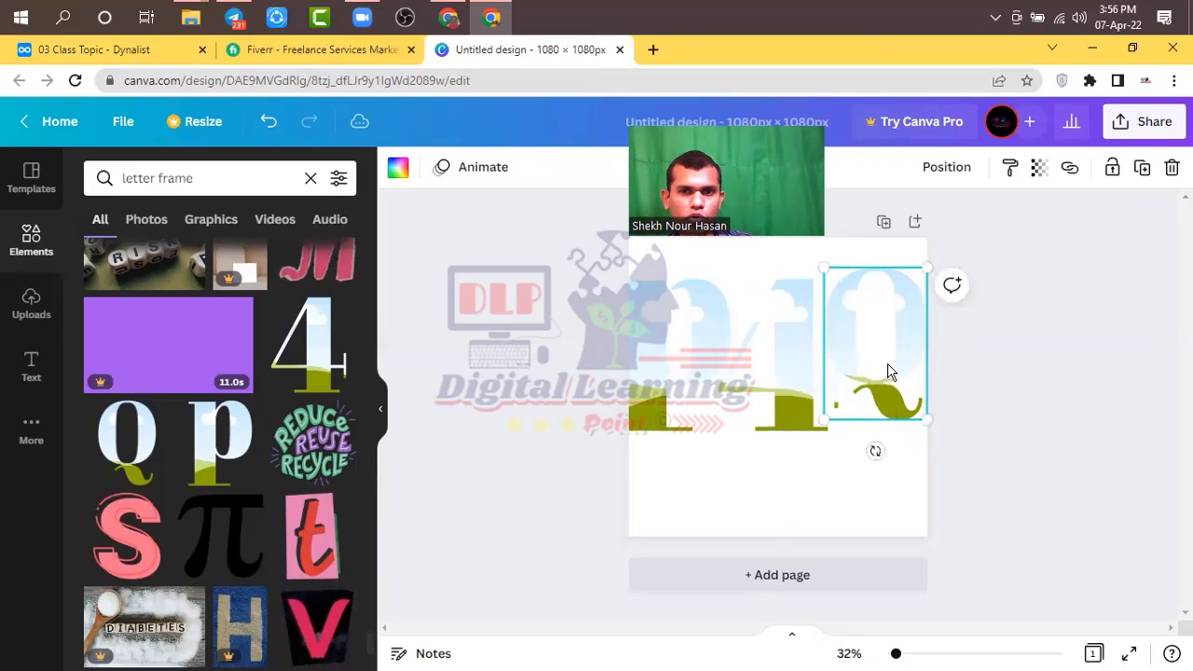
# Set the page background color to black.
pyautogui.click(783, 498)
pyautogui.click(399, 169)
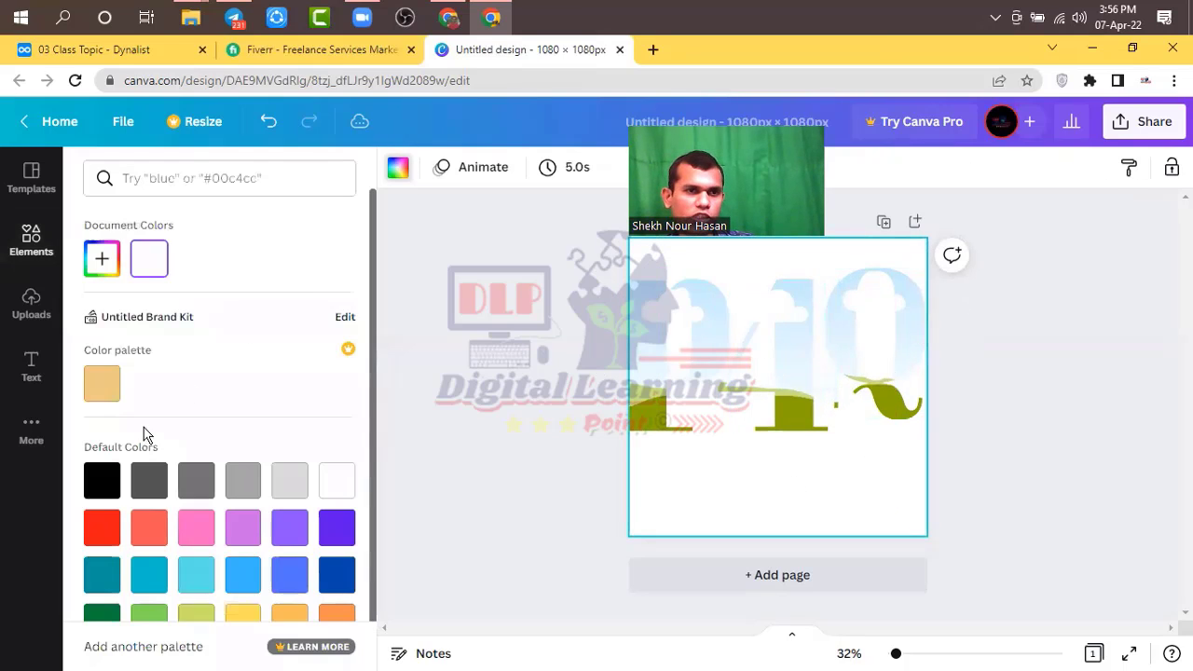
pyautogui.click(98, 480)
# Move the letter frames vertically so that p, 4 and Q line up in one even row.
pyautogui.click(765, 370)
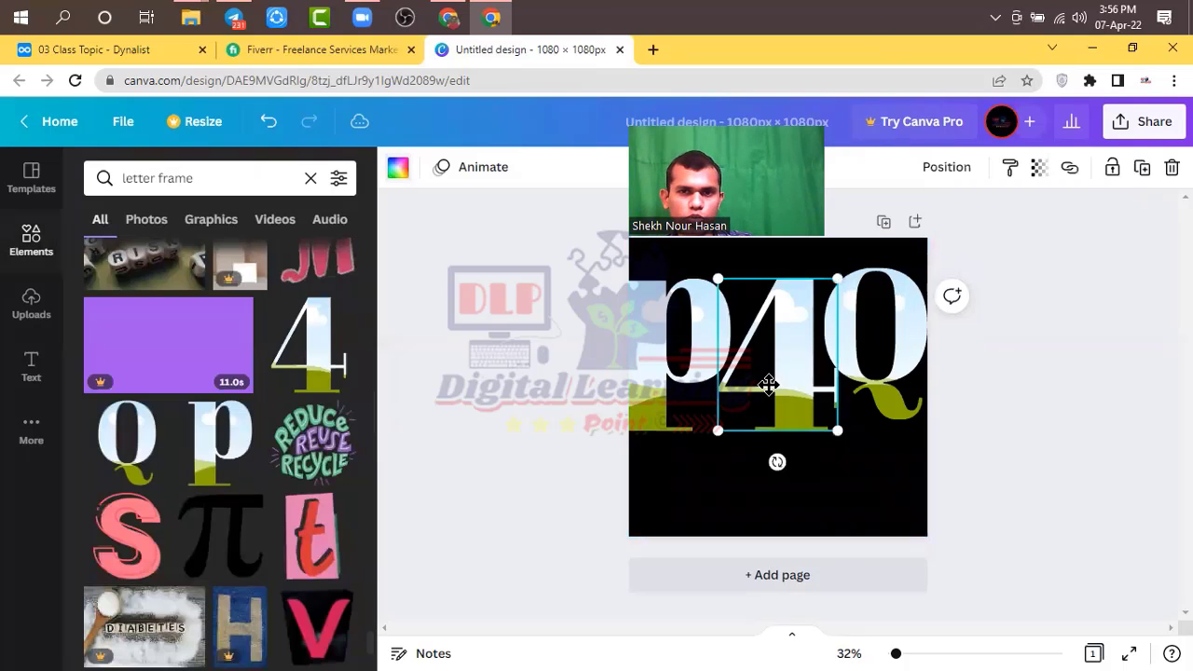
pyautogui.moveTo(875, 379); pyautogui.dragTo(879, 401)
pyautogui.moveTo(668, 380); pyautogui.dragTo(667, 393)
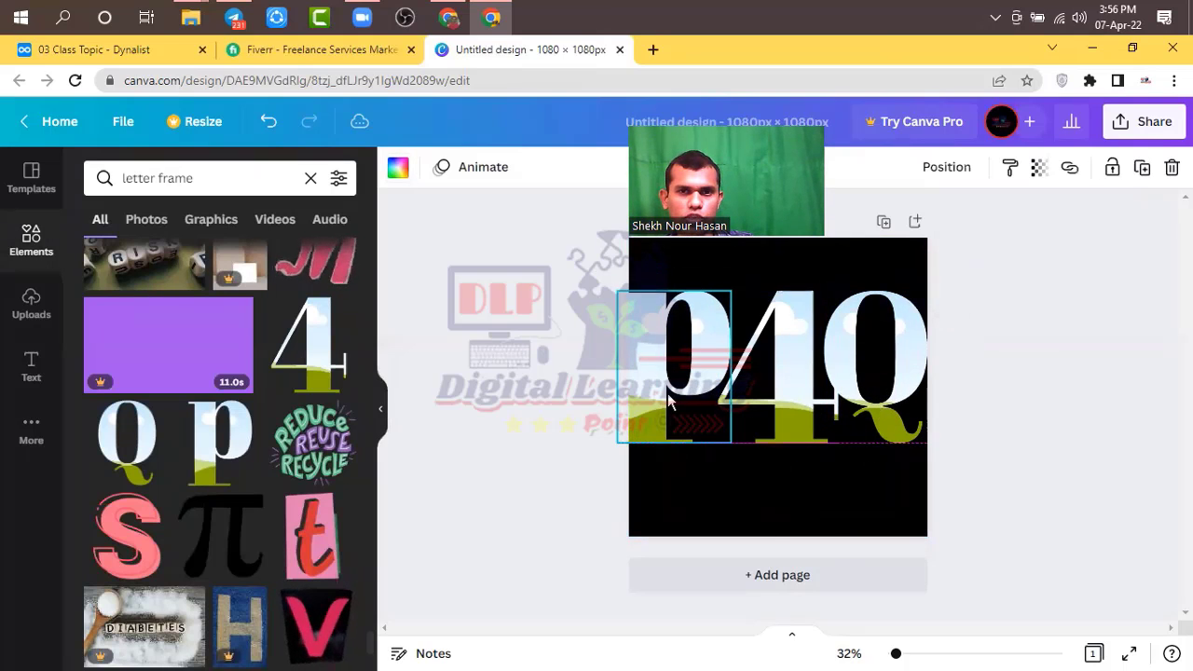
# Fill the p frame with the uploaded Digital Marketing desk image.
pyautogui.click(29, 306)
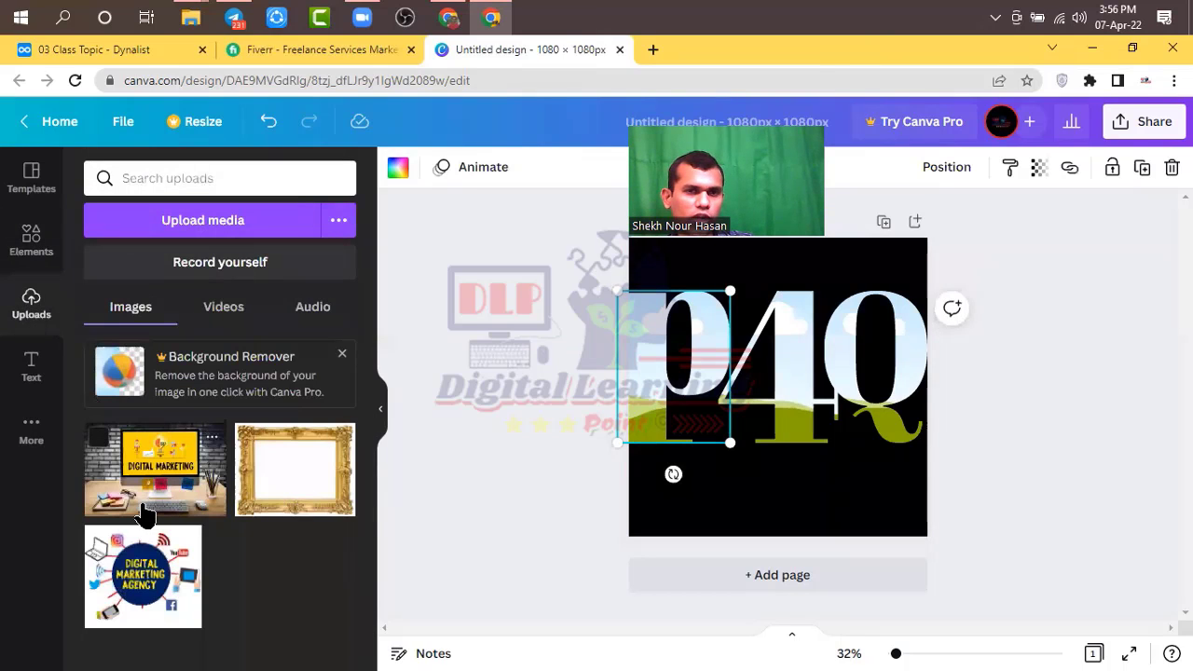
pyautogui.click(169, 510)
pyautogui.moveTo(715, 375); pyautogui.dragTo(583, 347)
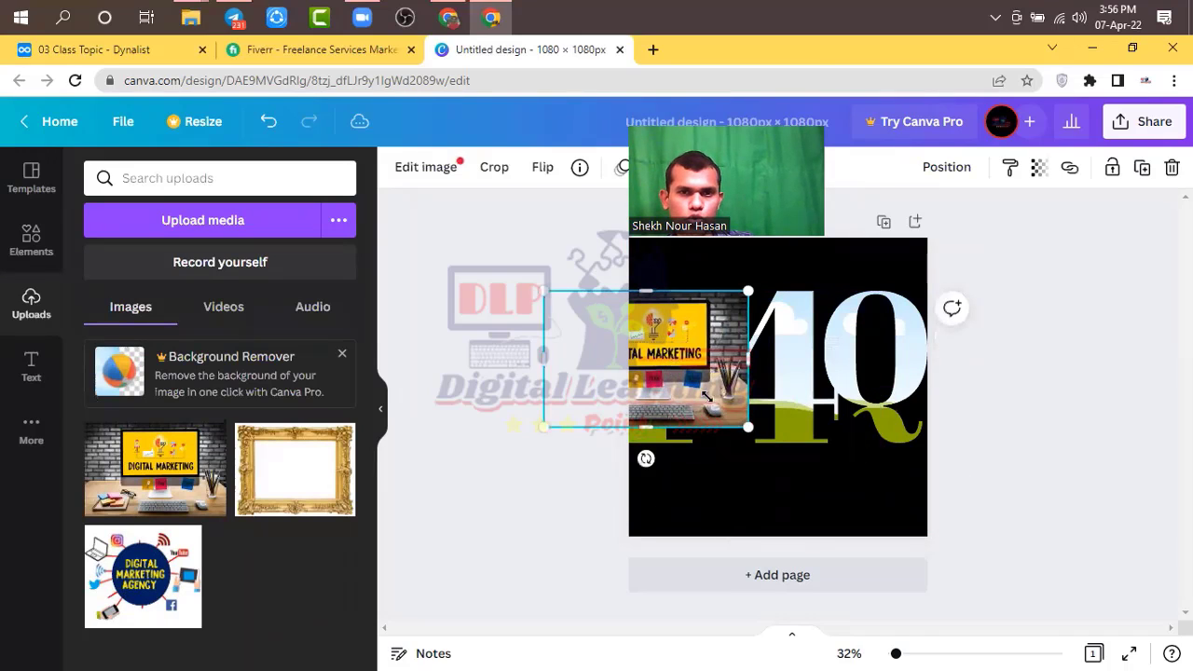
pyautogui.moveTo(748, 427); pyautogui.dragTo(657, 437)
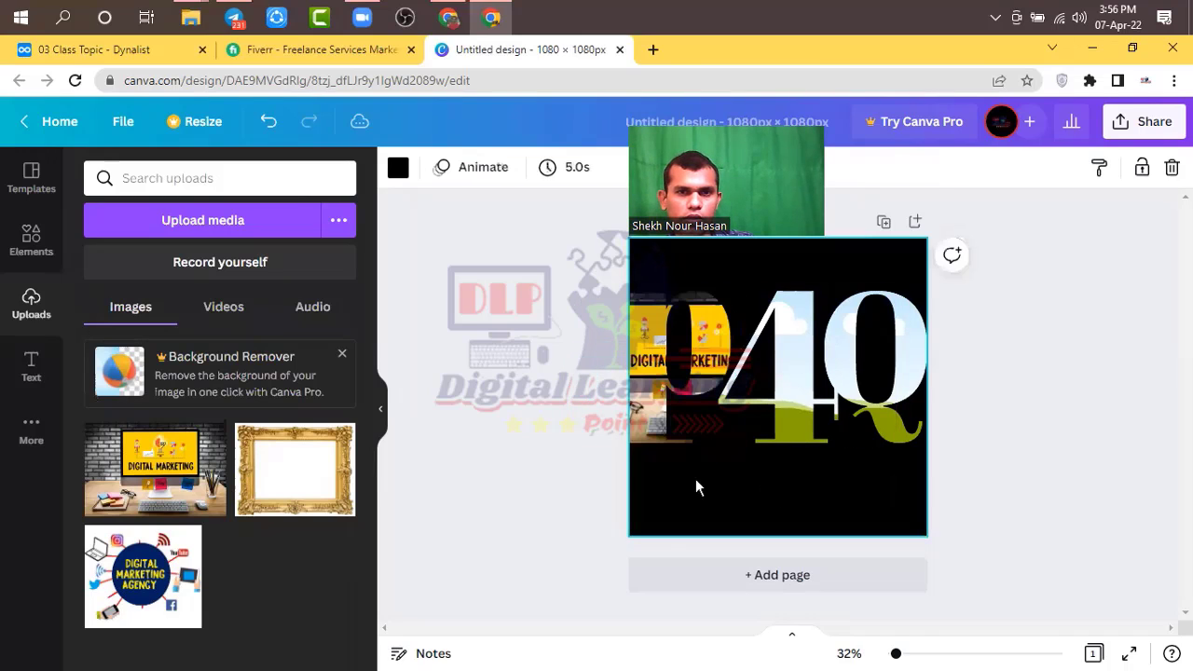
# Fill the 4 frame with the uploaded Digital Marketing Agency image and the Q frame with the gold picture frame image.
pyautogui.click(811, 428)
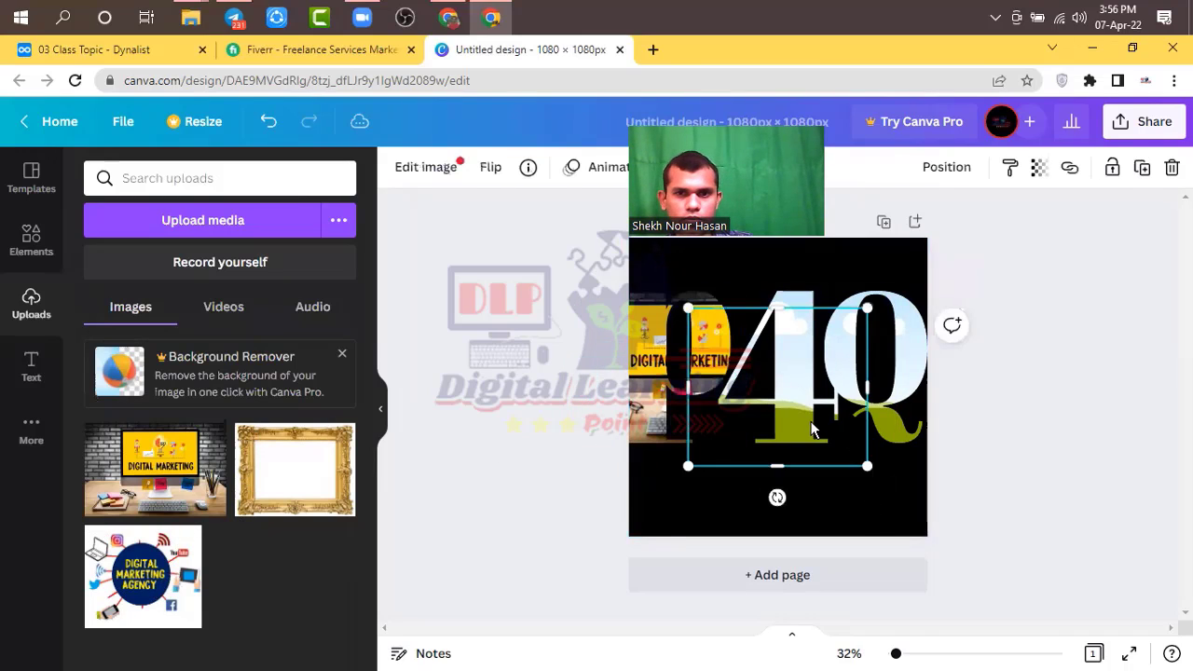
pyautogui.moveTo(862, 463); pyautogui.dragTo(800, 402)
pyautogui.click(302, 487)
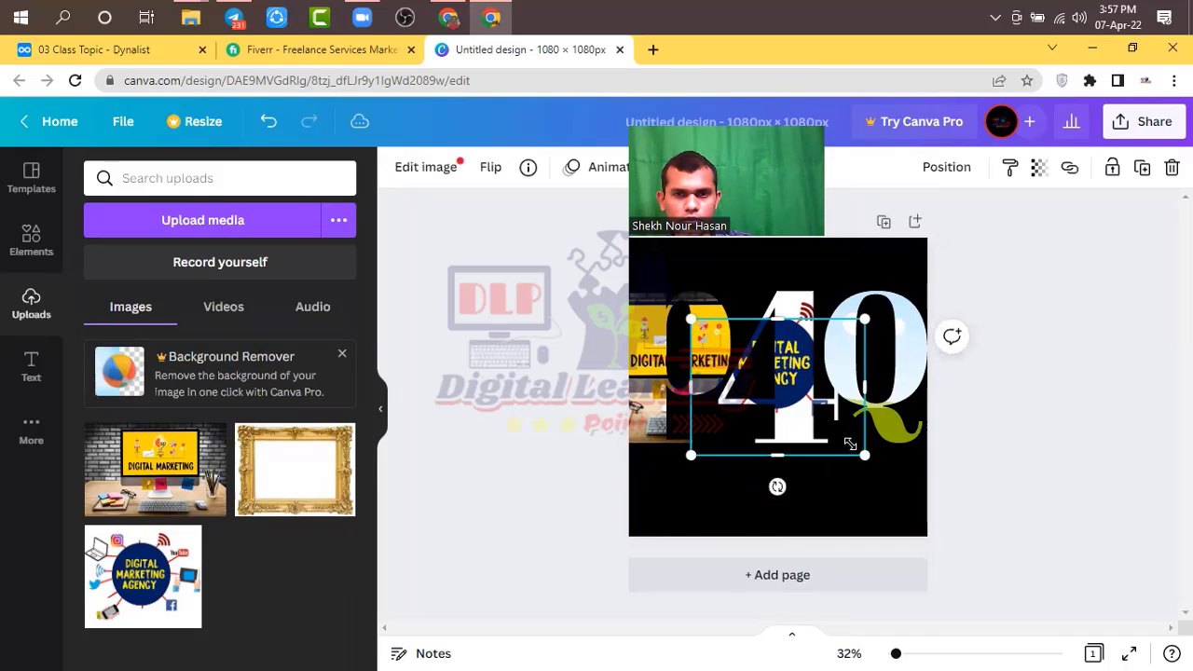
pyautogui.moveTo(850, 443); pyautogui.dragTo(854, 392)
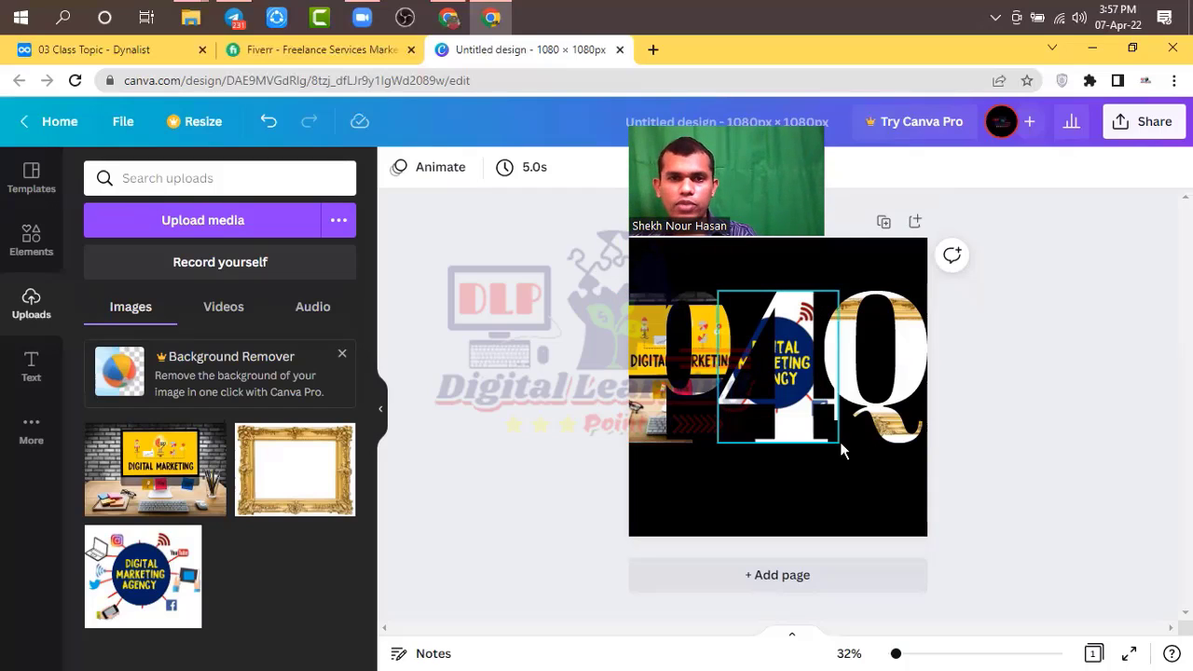
# Return to the Dynalist notes, collapse the Letter Frames section, and expand, read and collapse the Gradients section.
pyautogui.click(73, 50)
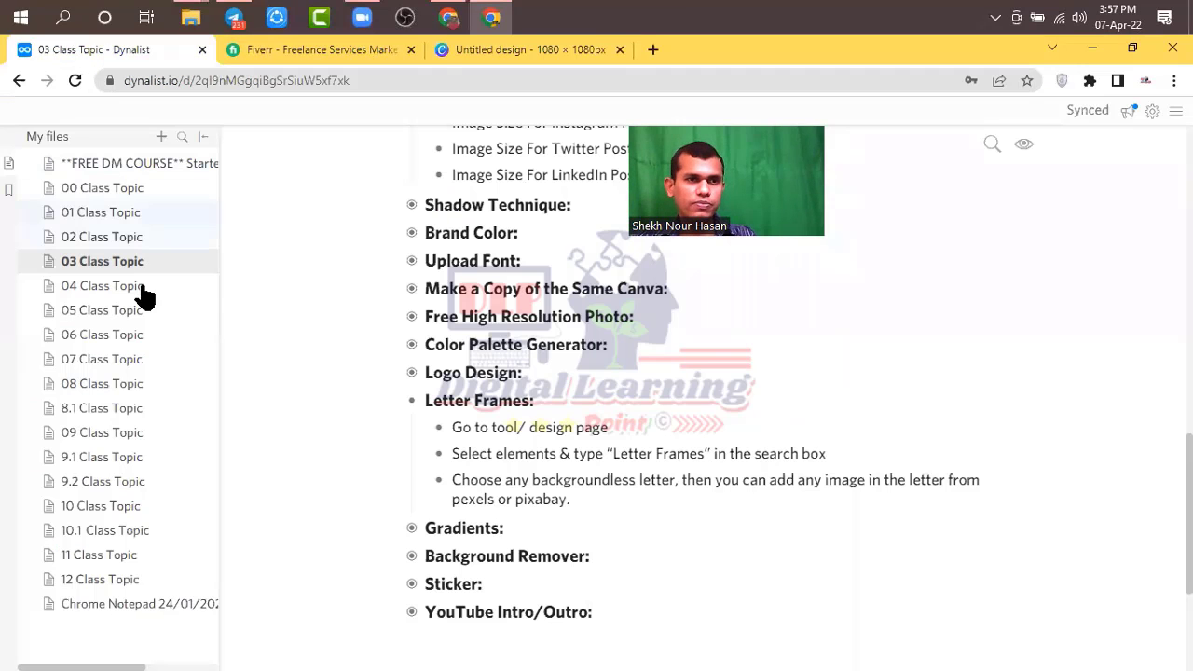
pyautogui.click(411, 401)
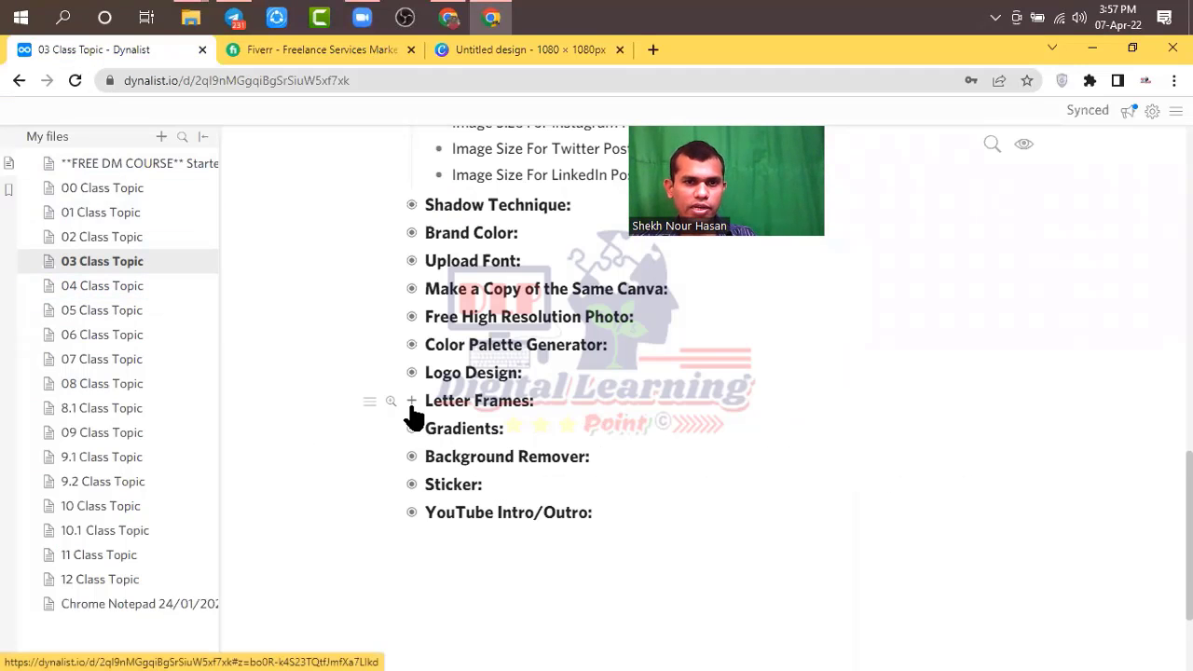
pyautogui.click(411, 430)
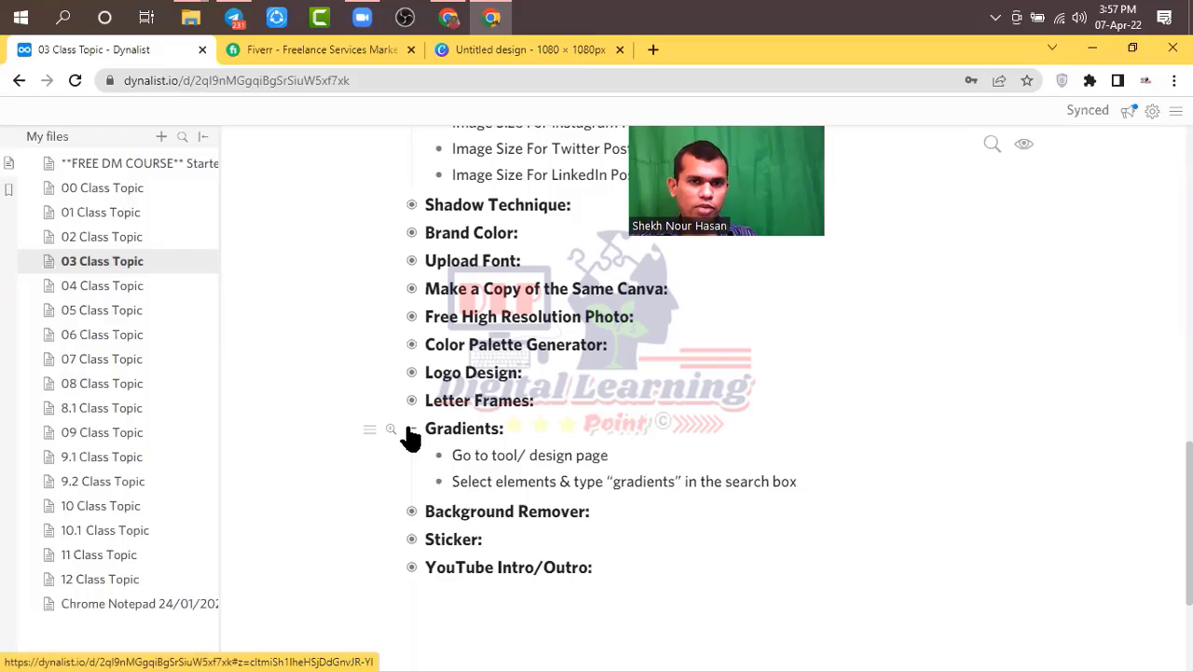
pyautogui.click(411, 430)
# Expand the Background Remover section and highlight all of its instructions from "Go to tools page" to "Wait a few seconds".
pyautogui.click(411, 457)
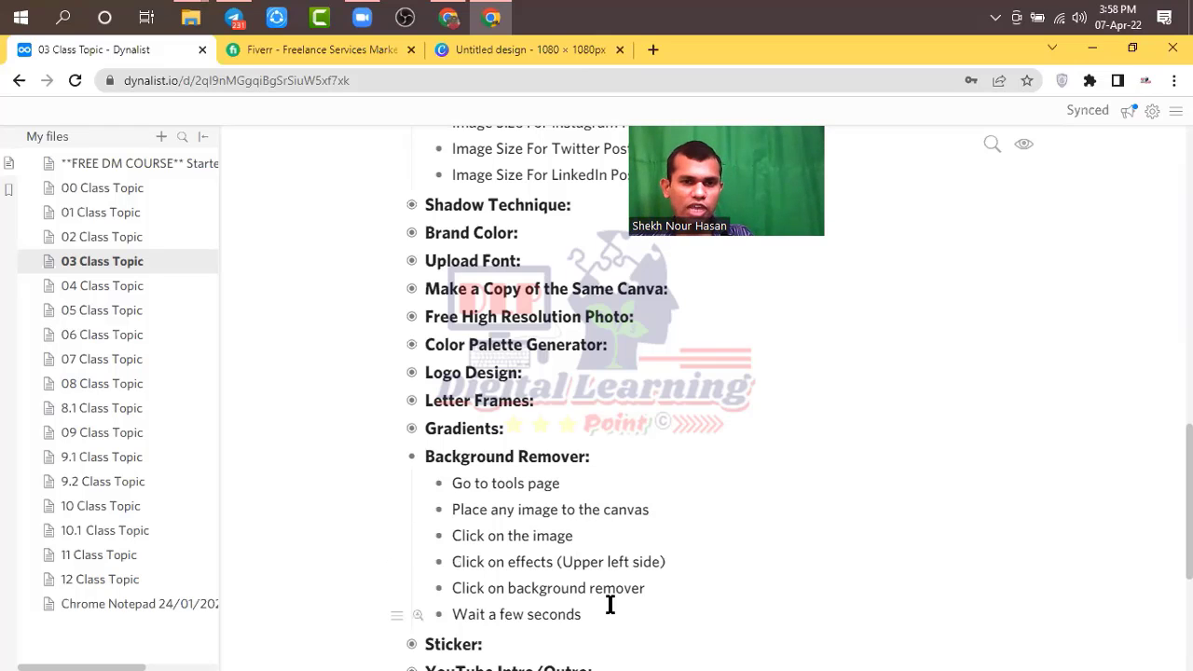
pyautogui.moveTo(553, 561); pyautogui.dragTo(463, 487)
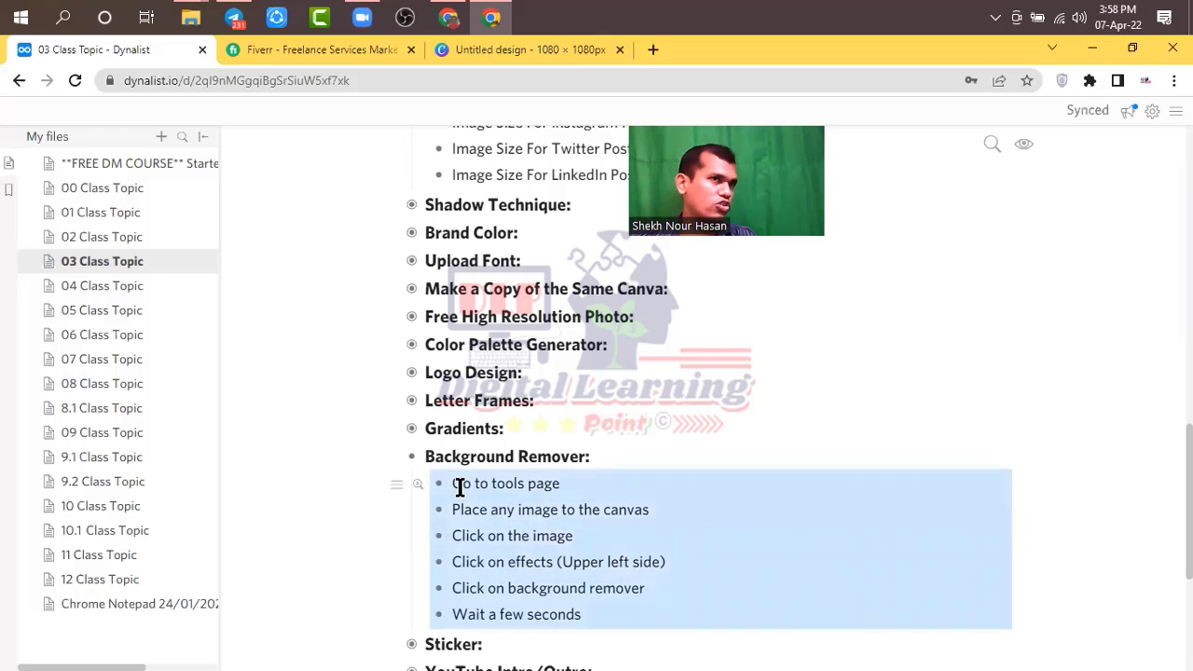
# Collapse the Background Remover section and expand the Sticker section in the notes.
pyautogui.click(417, 462)
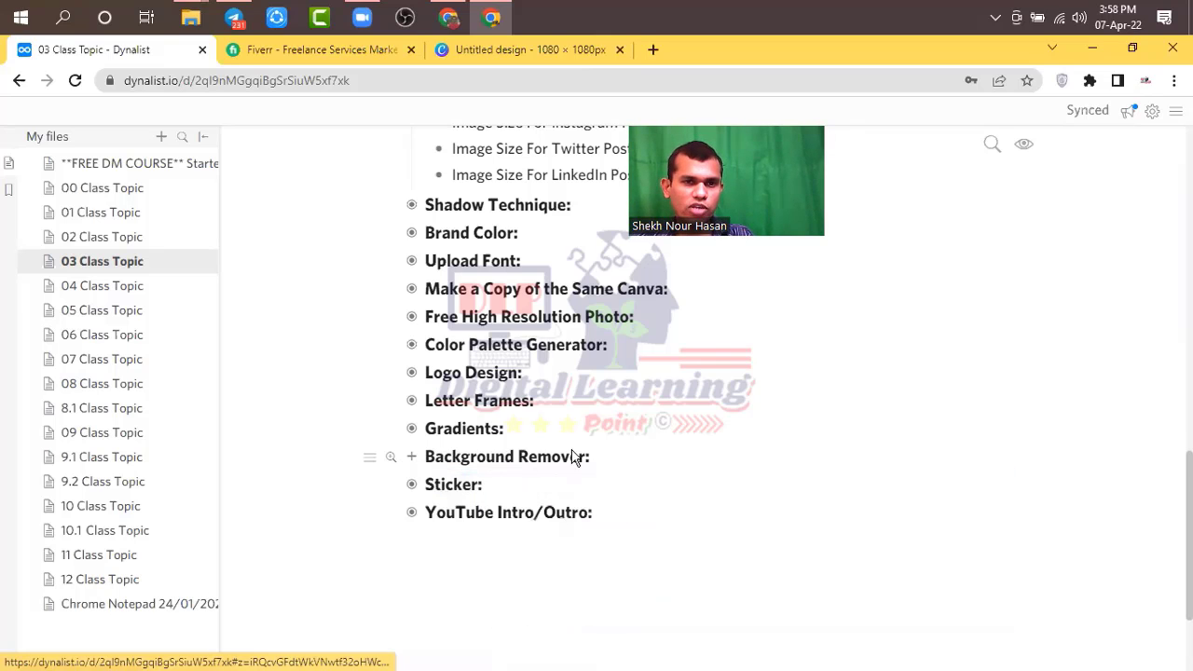
pyautogui.scroll(-1, 429, 415)
pyautogui.click(417, 401)
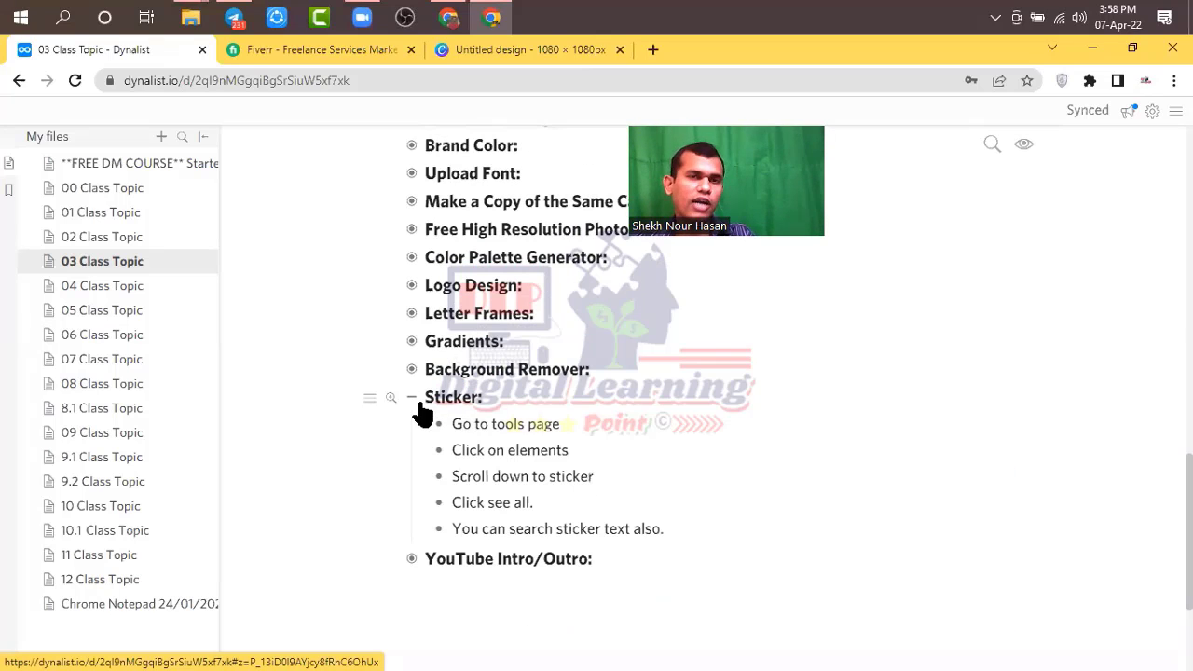
# Switch to the Canva design and search its elements for "sticker".
pyautogui.click(469, 49)
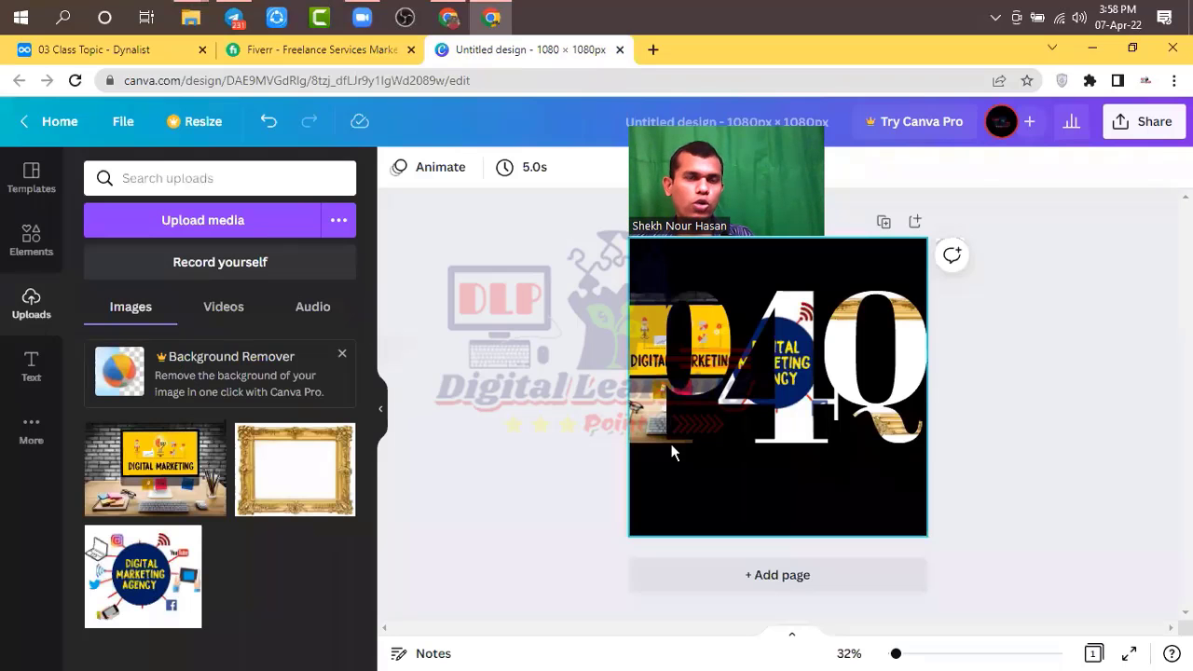
pyautogui.click(205, 177)
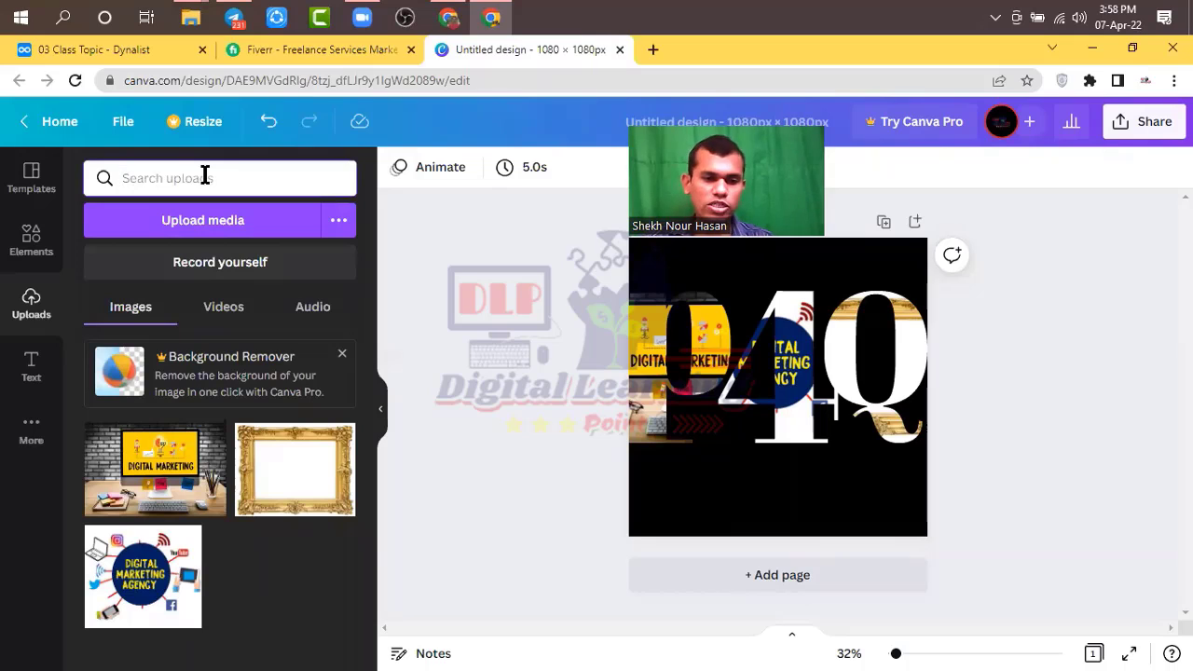
pyautogui.write('sticker')
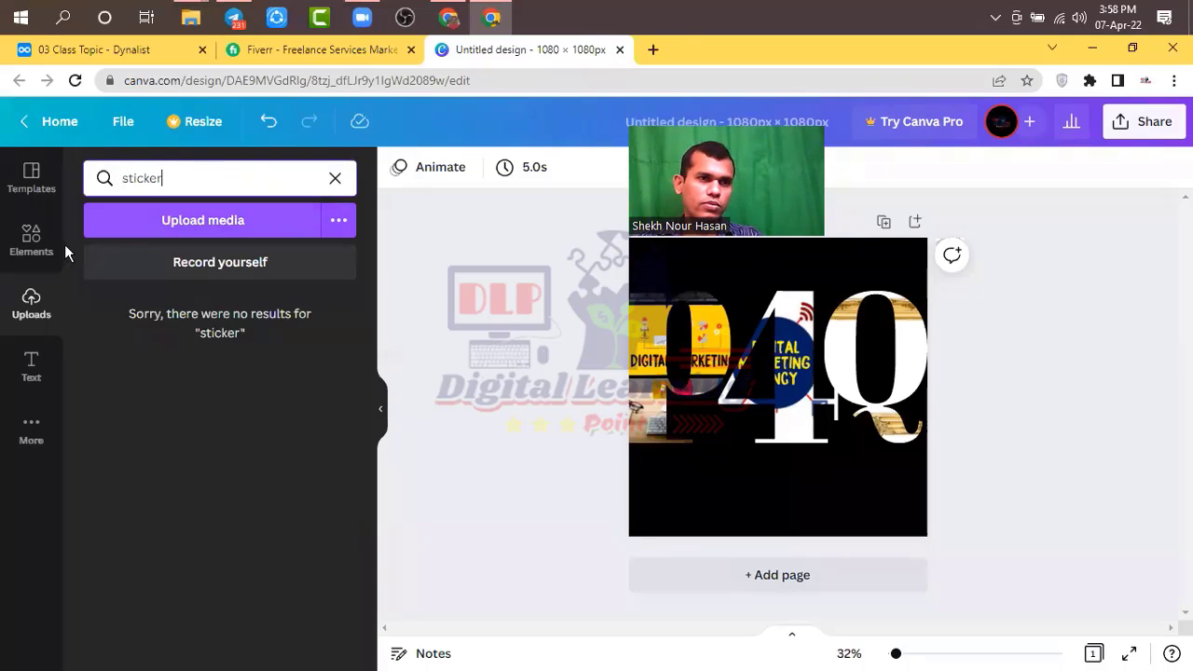
pyautogui.click(36, 241)
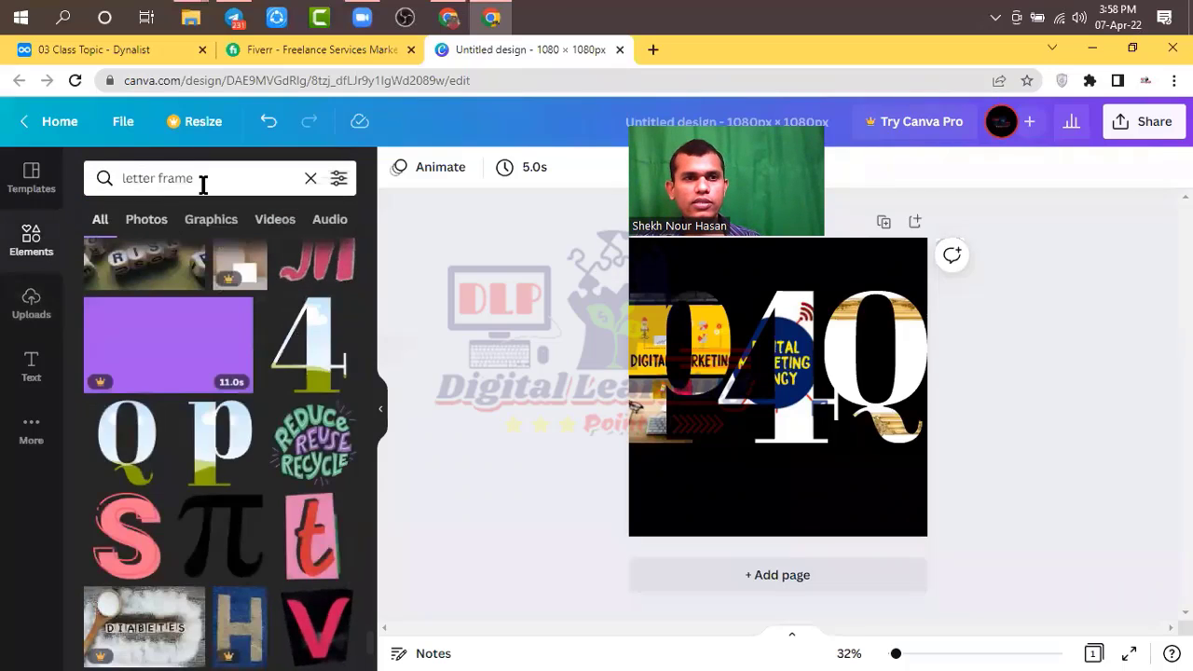
pyautogui.moveTo(204, 183); pyautogui.dragTo(90, 181)
pyautogui.write('st')
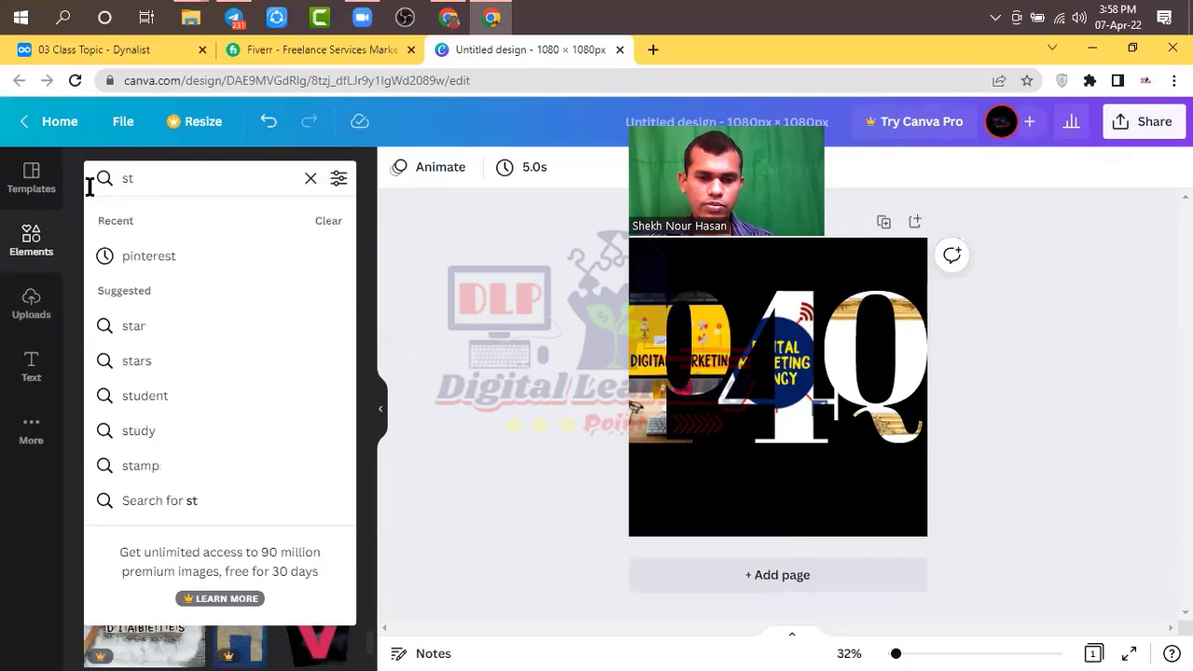
pyautogui.write('icker')
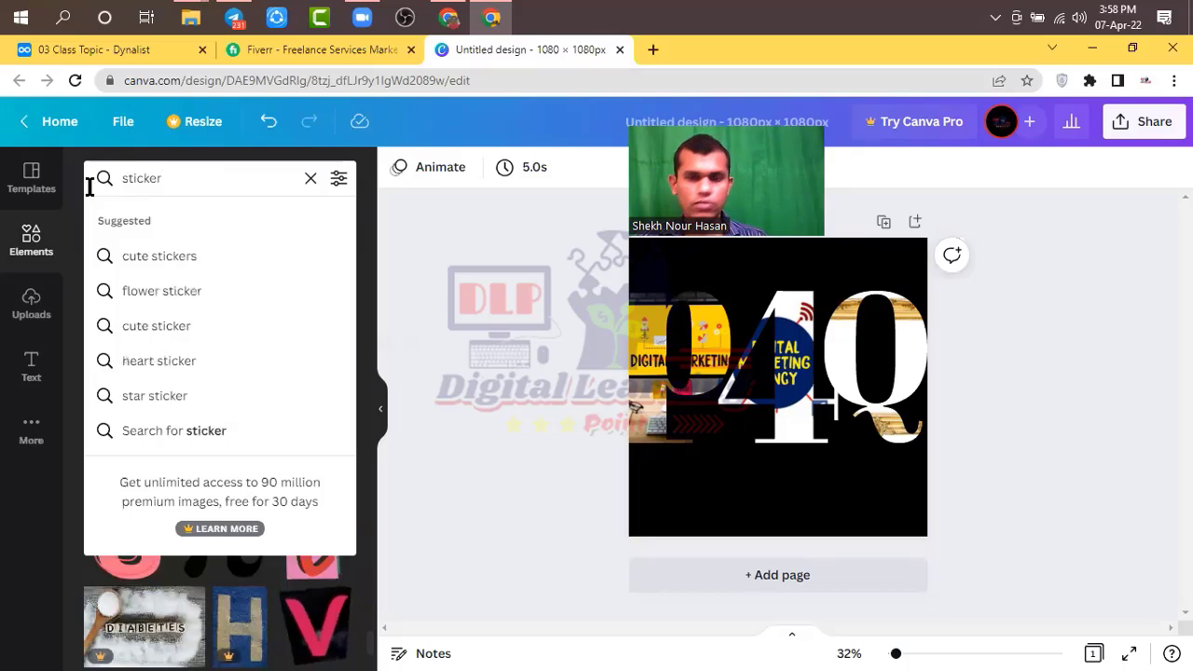
pyautogui.press('Return')
pyautogui.scroll(-3, 258, 341)
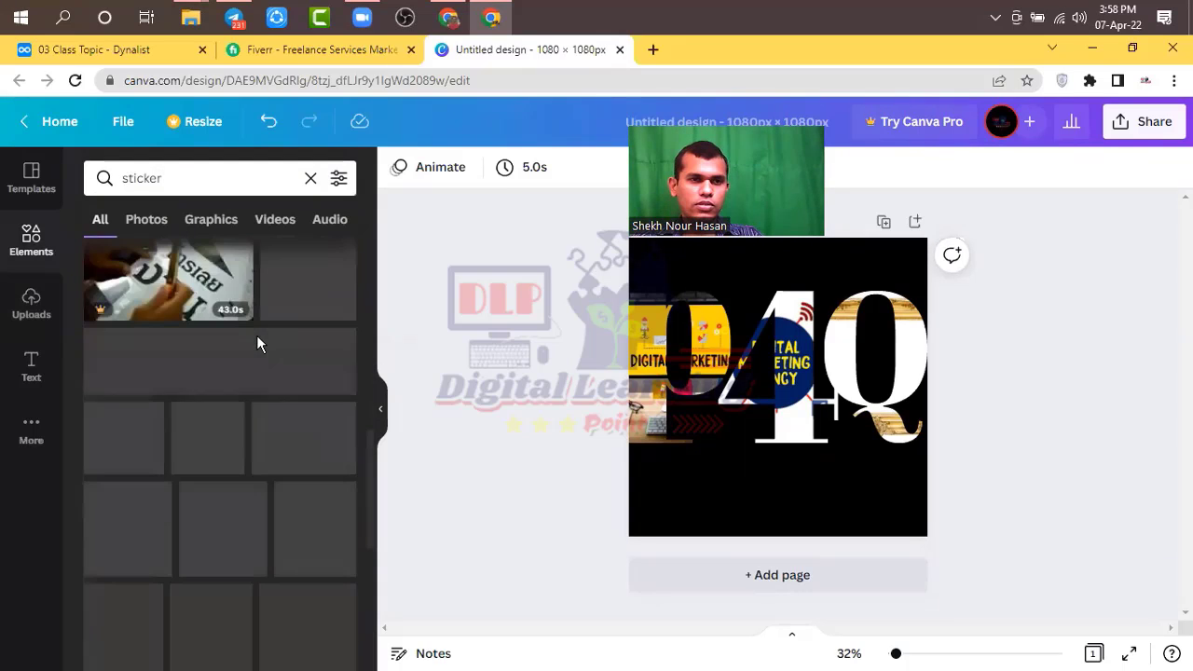
# Compare the sticker results across all types and graphics, and browse the graphics-only stickers.
pyautogui.click(210, 224)
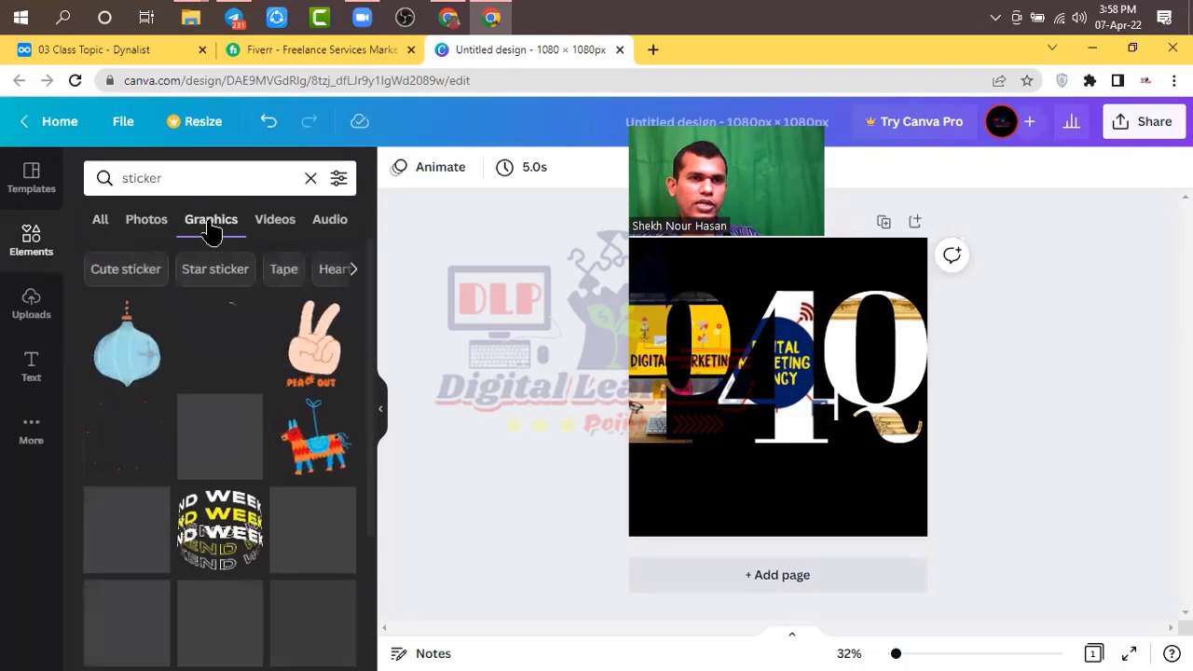
pyautogui.click(181, 179)
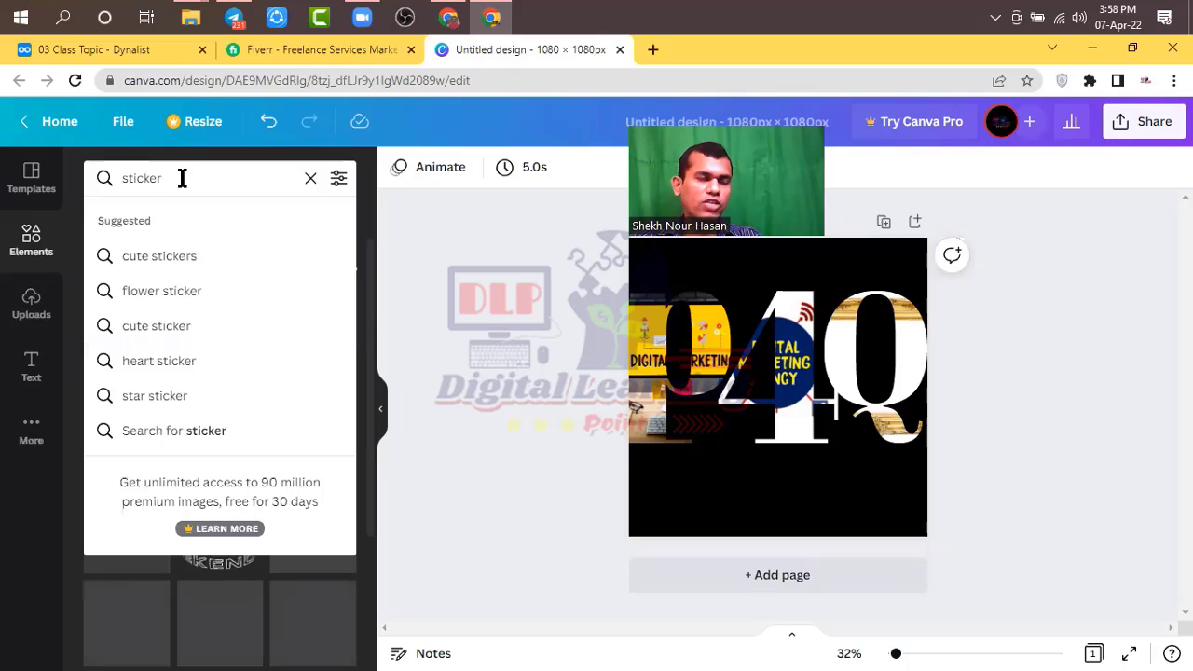
pyautogui.click(369, 188)
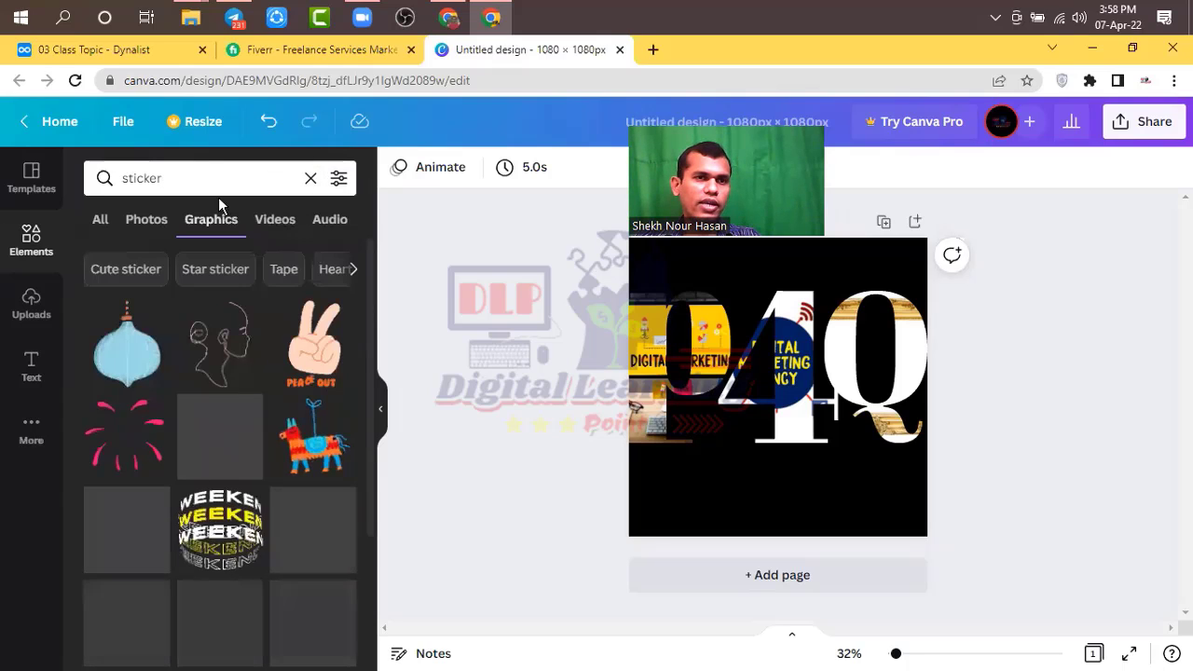
pyautogui.click(100, 221)
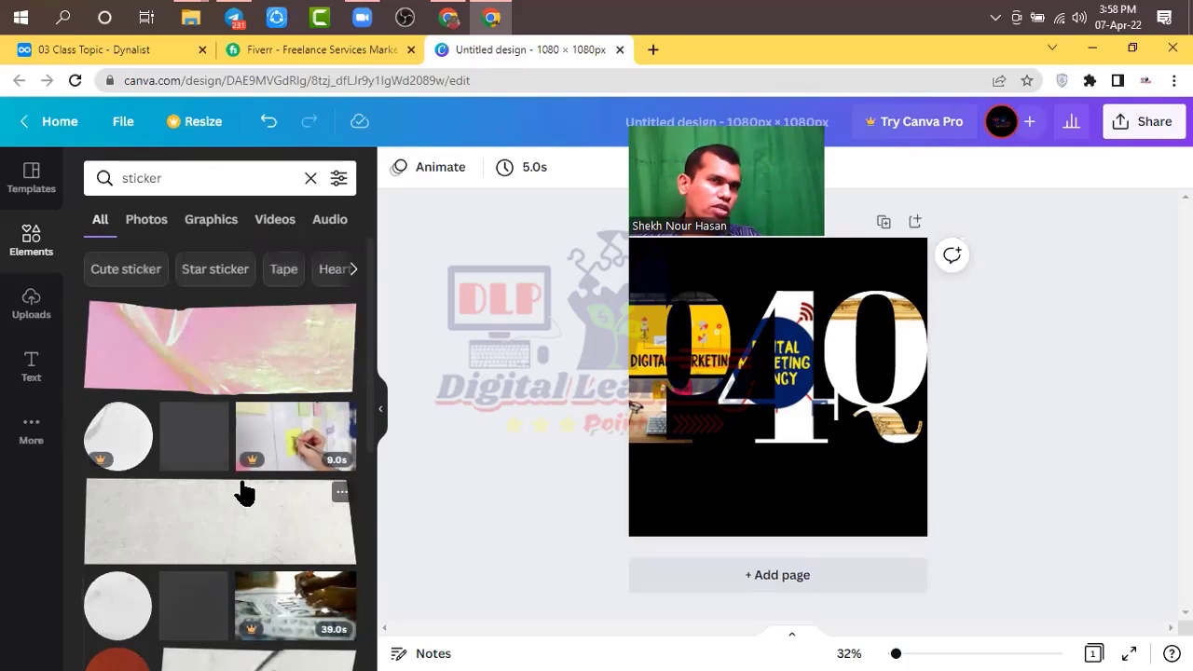
pyautogui.click(212, 223)
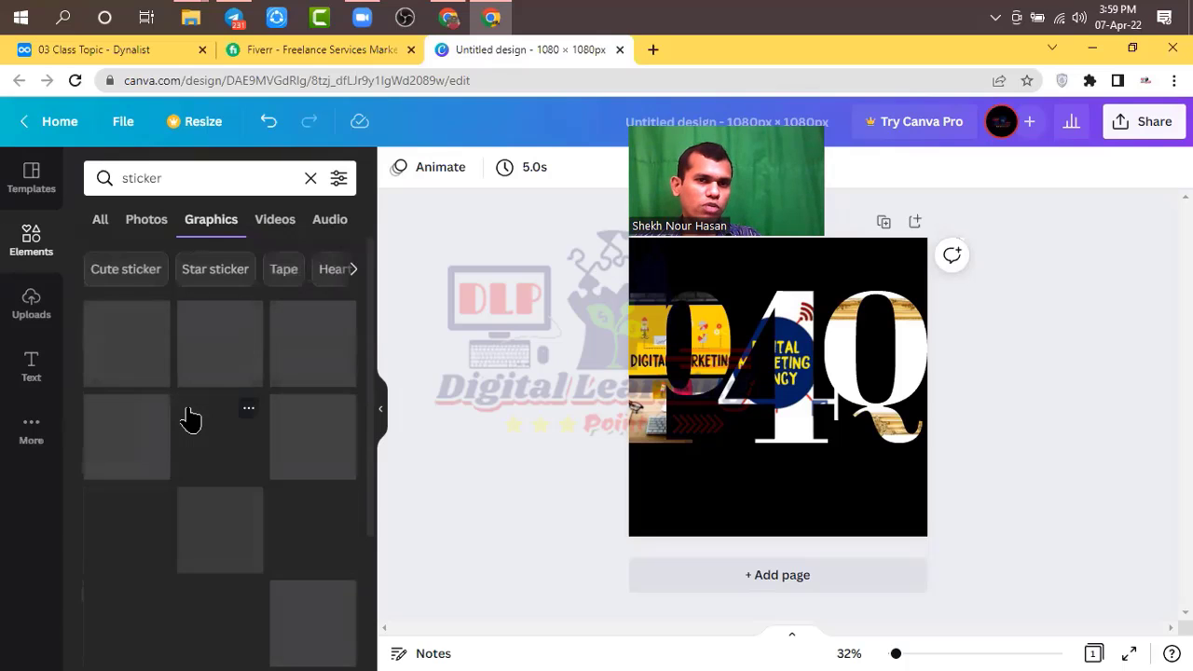
pyautogui.scroll(-2, 224, 550)
pyautogui.scroll(-4, 213, 525)
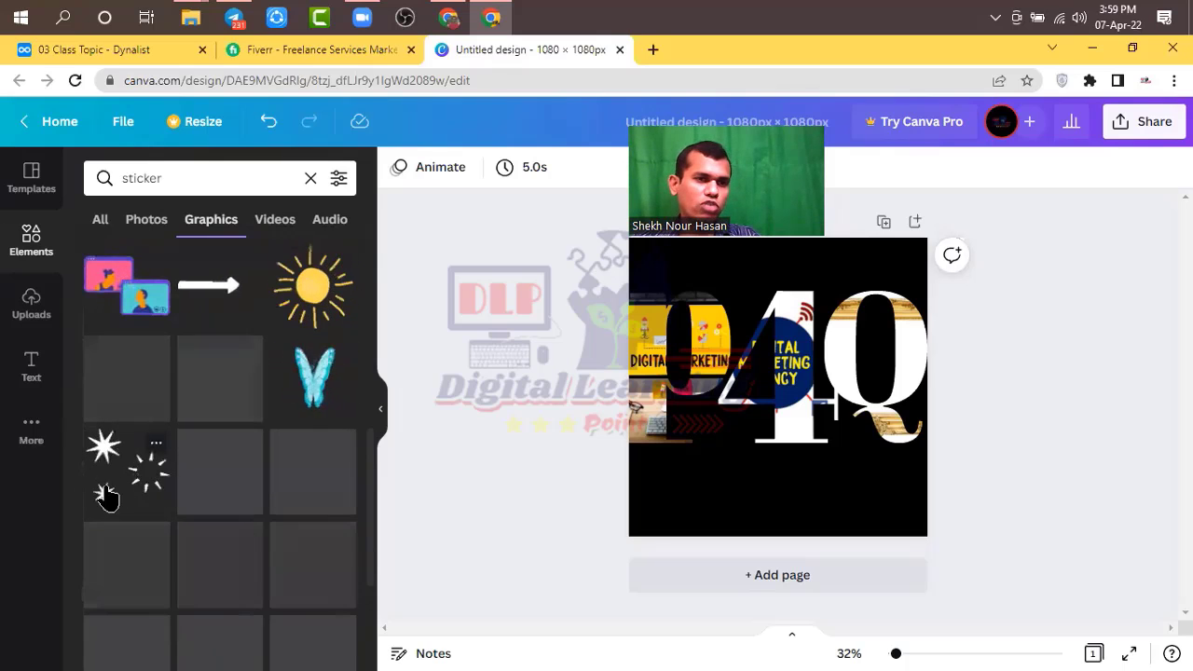
# Open the design's sharing options, copy its link, and return to the Dynalist notes.
pyautogui.click(1116, 136)
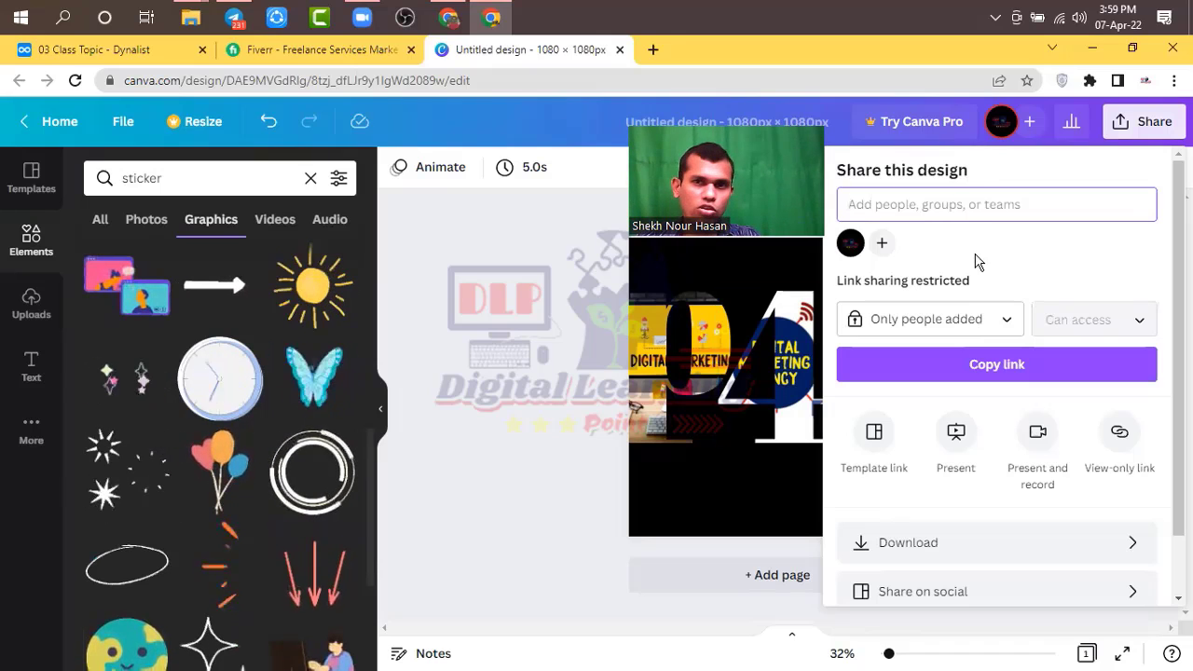
pyautogui.click(1000, 363)
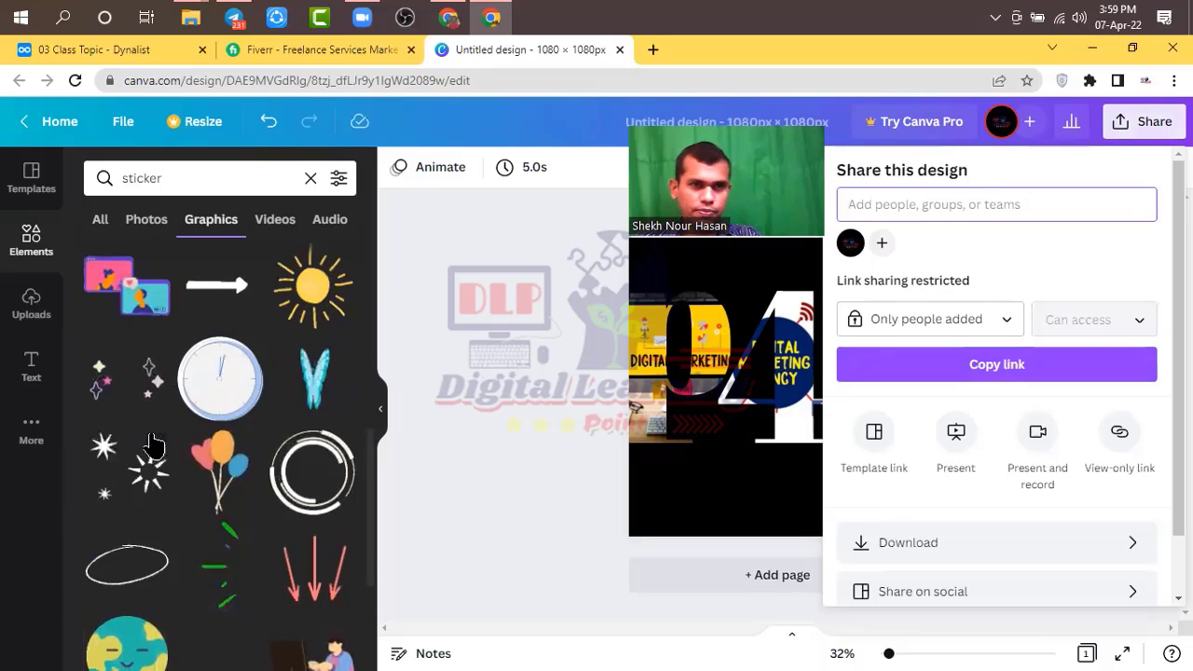
pyautogui.click(140, 52)
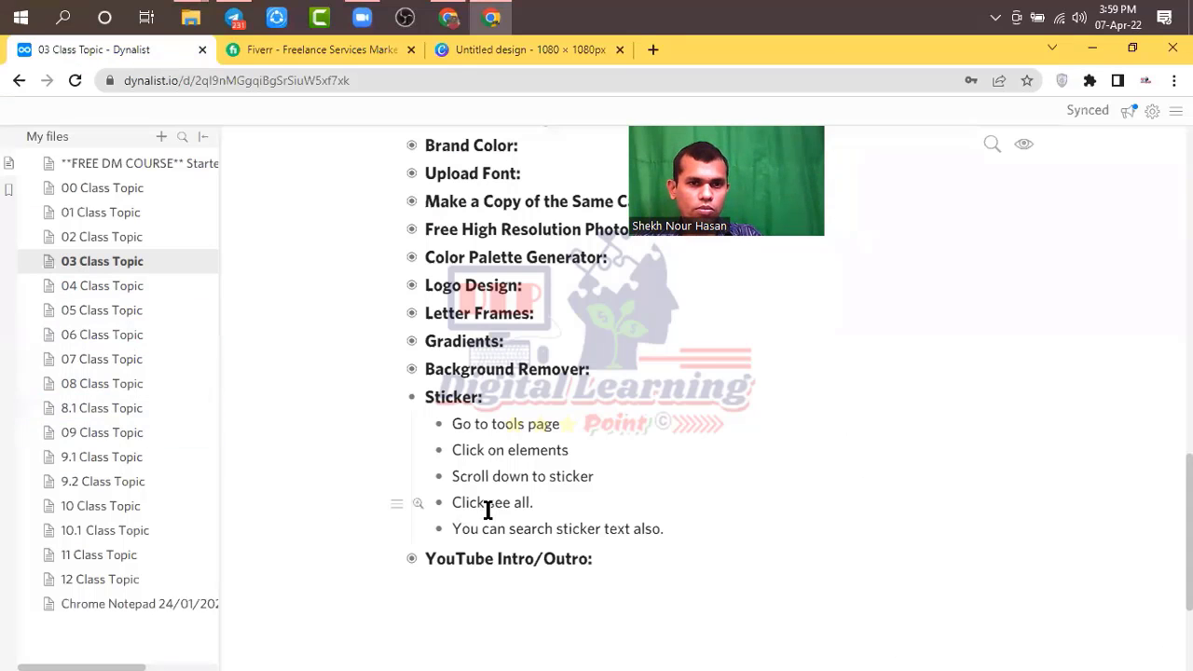